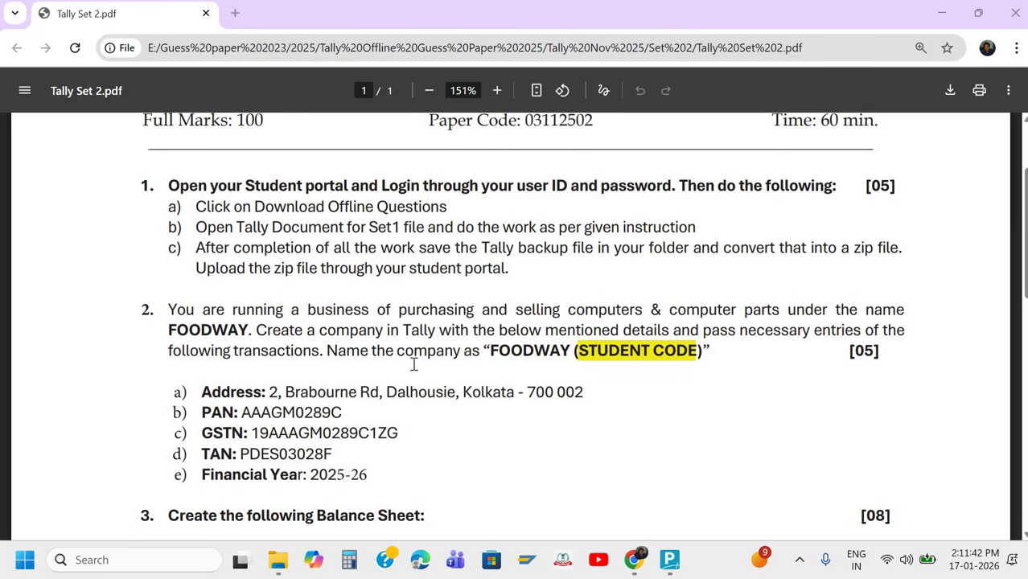
# Review the company details in the question paper, switch to TallyPrime and open a fresh company creation form from the list of companies.
pyautogui.scroll(-3, 417, 365)
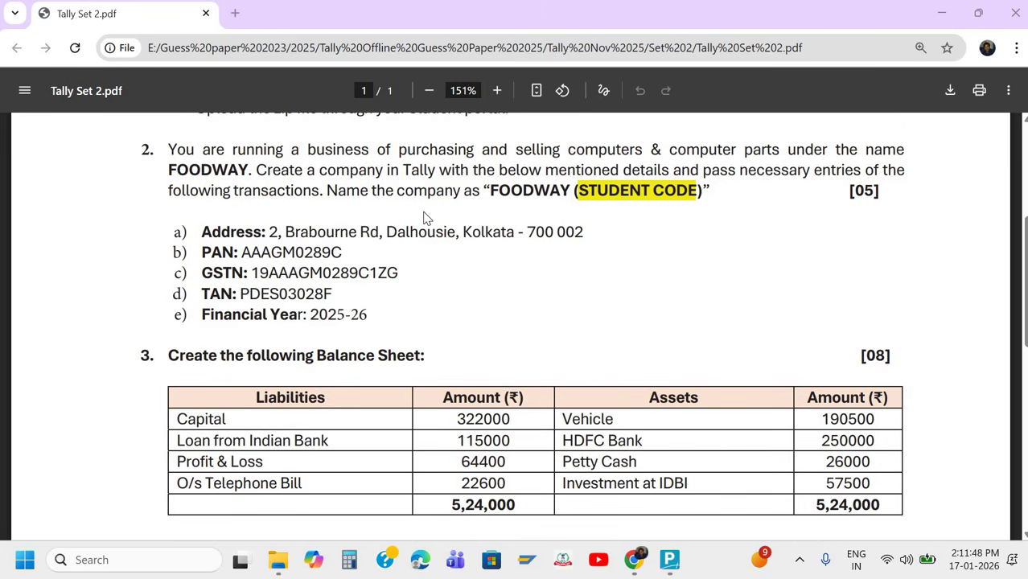
pyautogui.hotkey('alt', 'Tab')
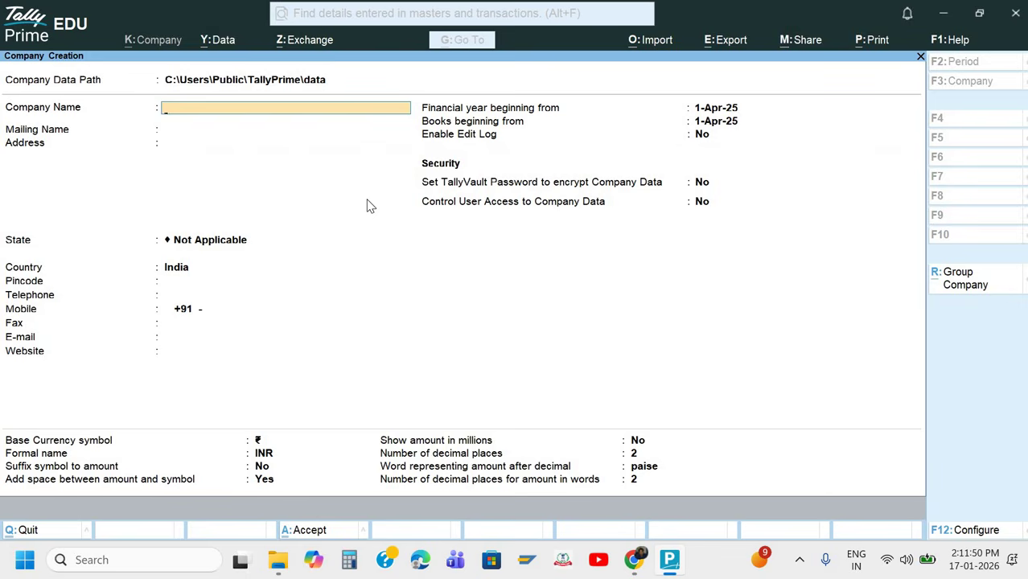
pyautogui.press('Escape')
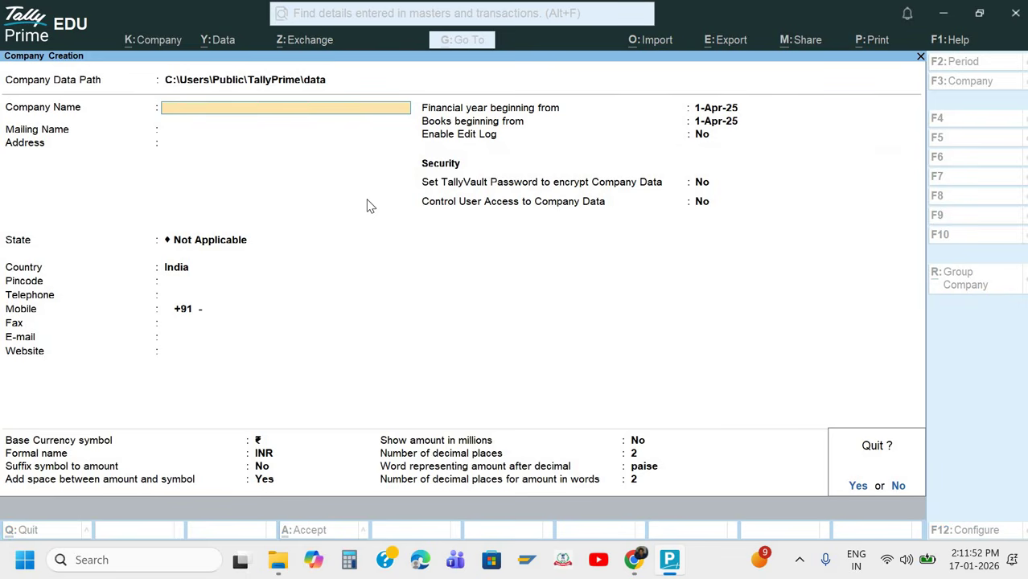
pyautogui.press('y')
pyautogui.press('Escape')
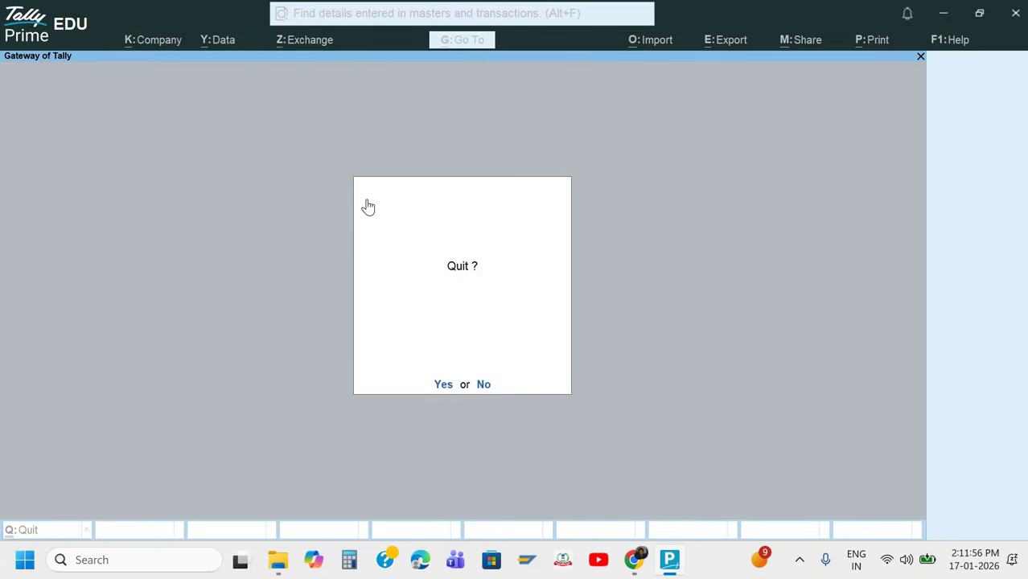
pyautogui.press('n')
pyautogui.press('Up')
pyautogui.press('Up')
pyautogui.press('Up')
pyautogui.press('Up')
pyautogui.press('Up')
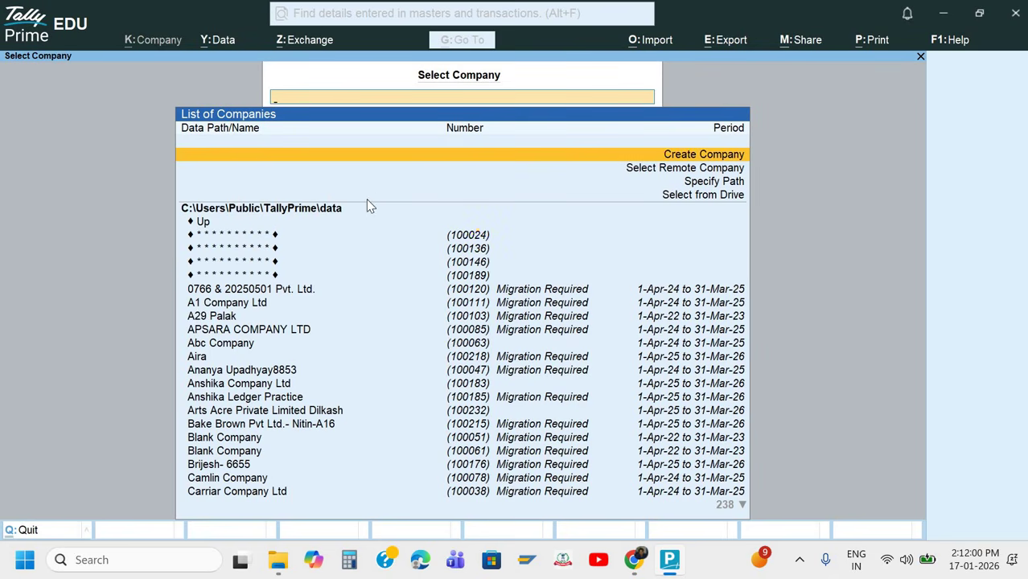
pyautogui.press('Return')
# Name the company FOODWAY, copied from the question paper, followed by the student's name in parentheses, and keep the same mailing name.
pyautogui.hotkey('alt', 'Tab')
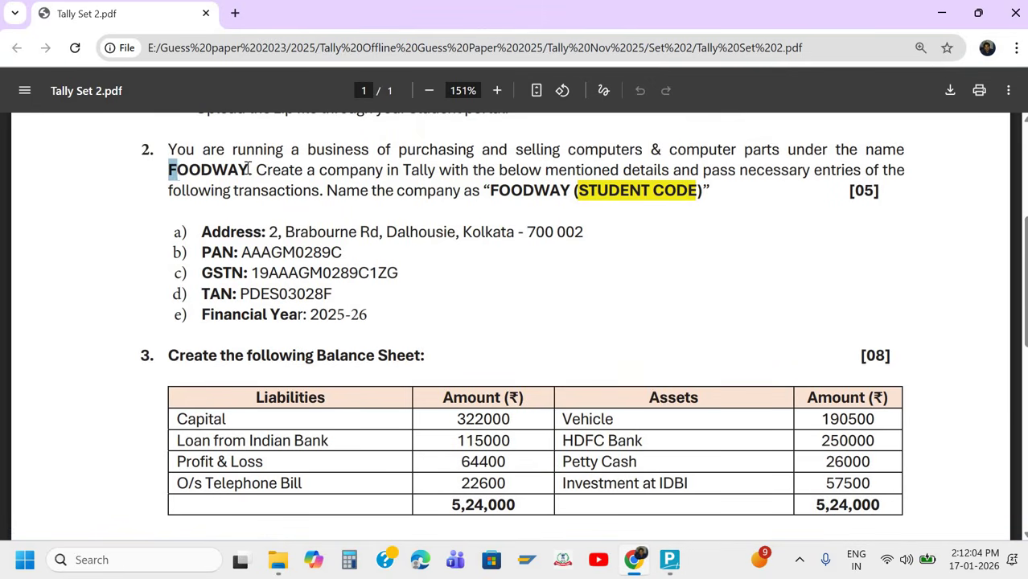
pyautogui.moveTo(168, 170); pyautogui.dragTo(248, 169)
pyautogui.hotkey('ctrl', 'c')
pyautogui.hotkey('alt', 'Tab')
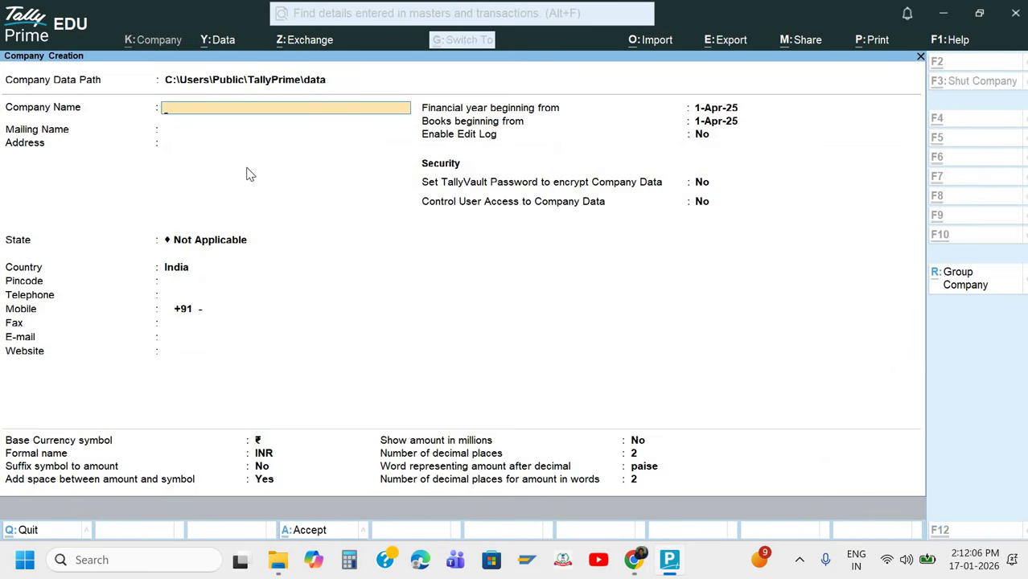
pyautogui.hotkey('ctrl', 'alt', 'v')
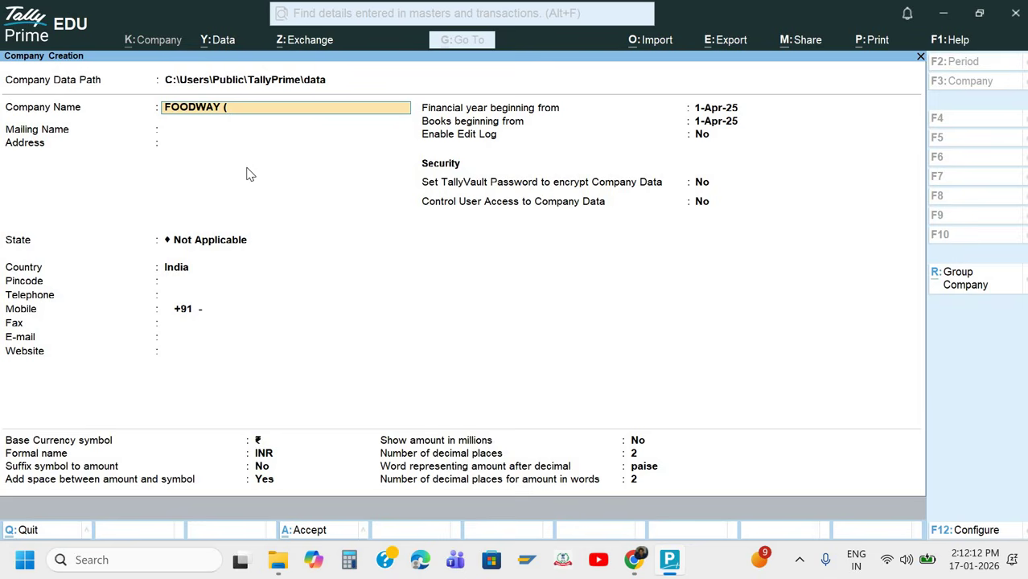
pyautogui.write('(Devyansh')
pyautogui.press('Return')
pyautogui.press('Return')
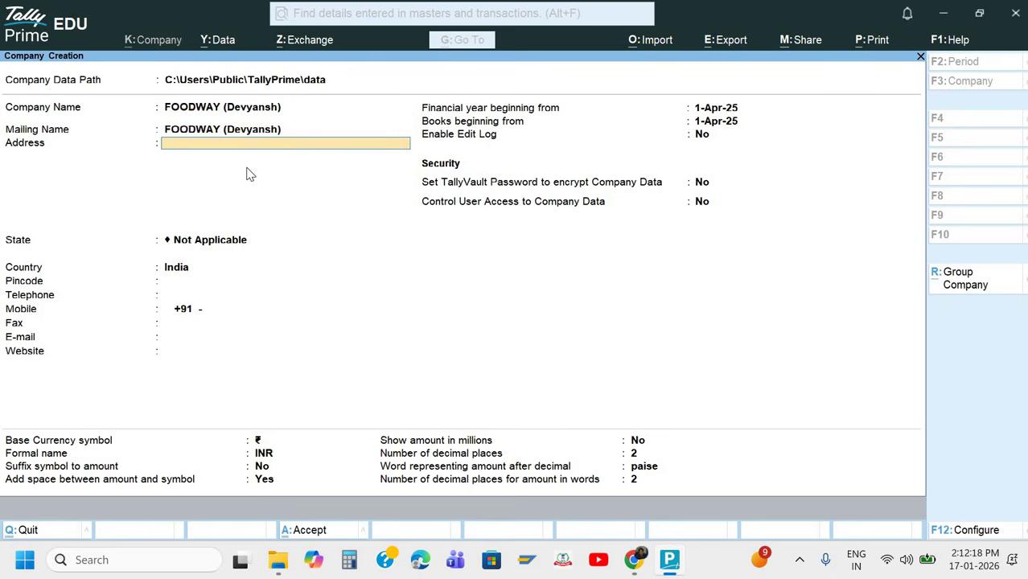
pyautogui.press('Return')
pyautogui.write('U')
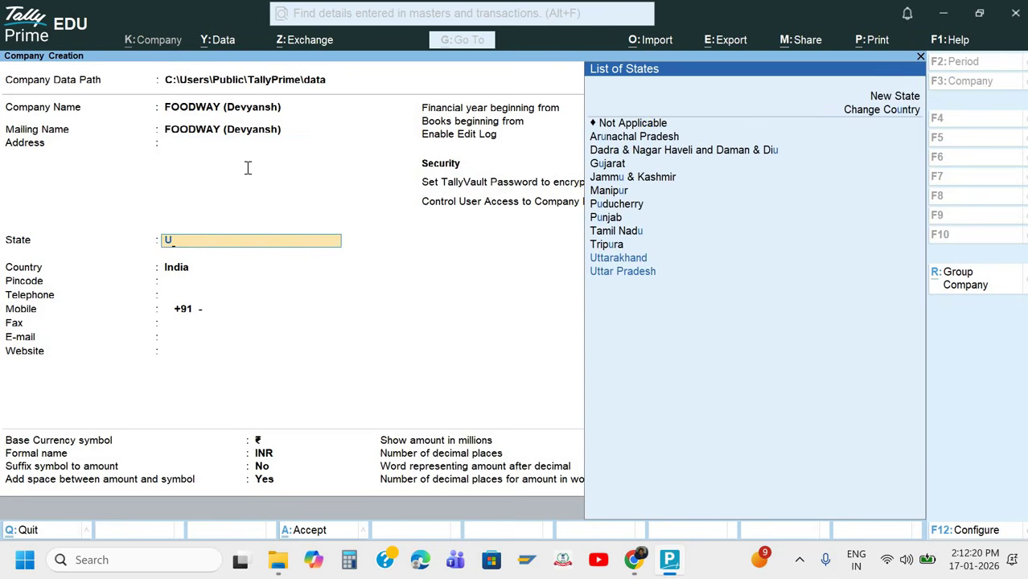
pyautogui.press('BackSpace')
# Copy the street address from the question paper, without the pincode, into the new company's address.
pyautogui.hotkey('alt', 'Tab')
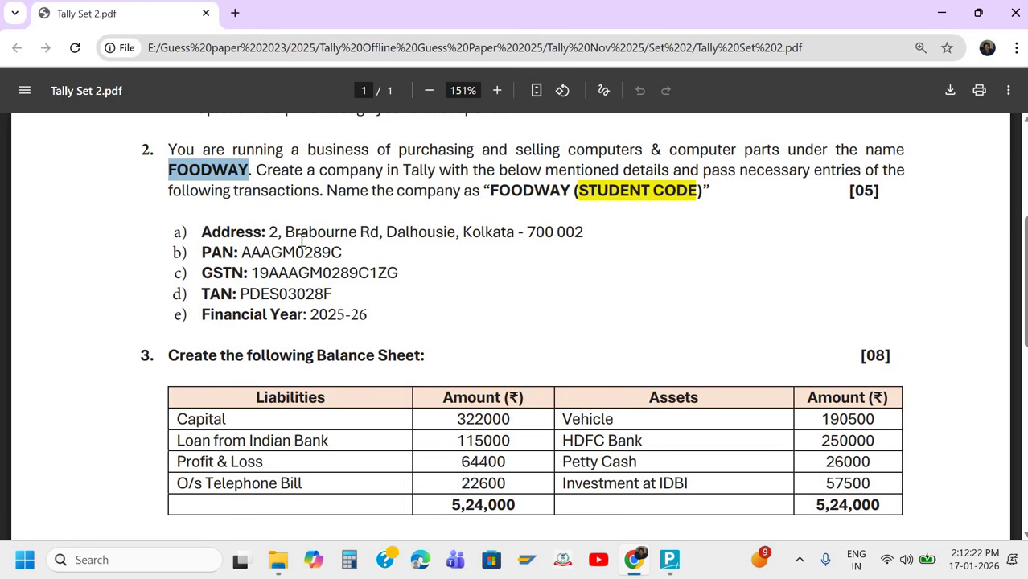
pyautogui.moveTo(269, 232); pyautogui.dragTo(517, 234)
pyautogui.hotkey('alt', 'Tab')
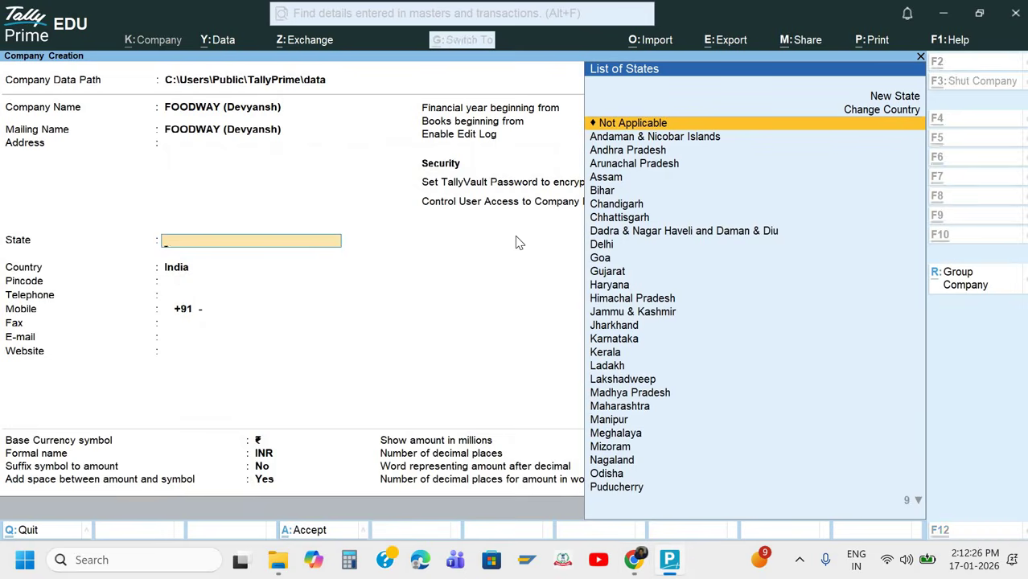
pyautogui.press('Up')
pyautogui.press('Up')
pyautogui.press('Return')
pyautogui.hotkey('ctrl', 'v')
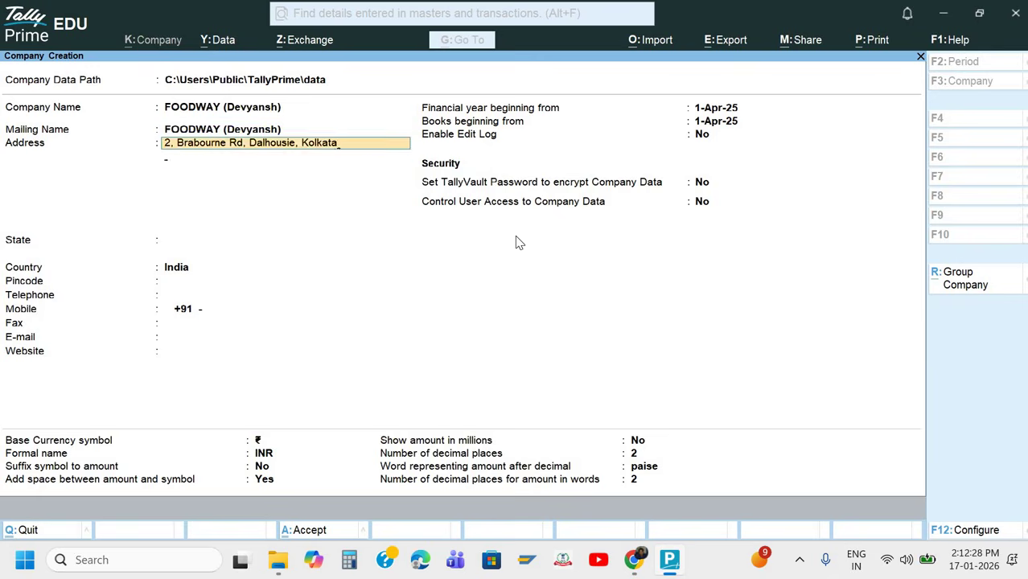
pyautogui.press('Return')
pyautogui.press('Return')
pyautogui.press('Return')
pyautogui.press('Up')
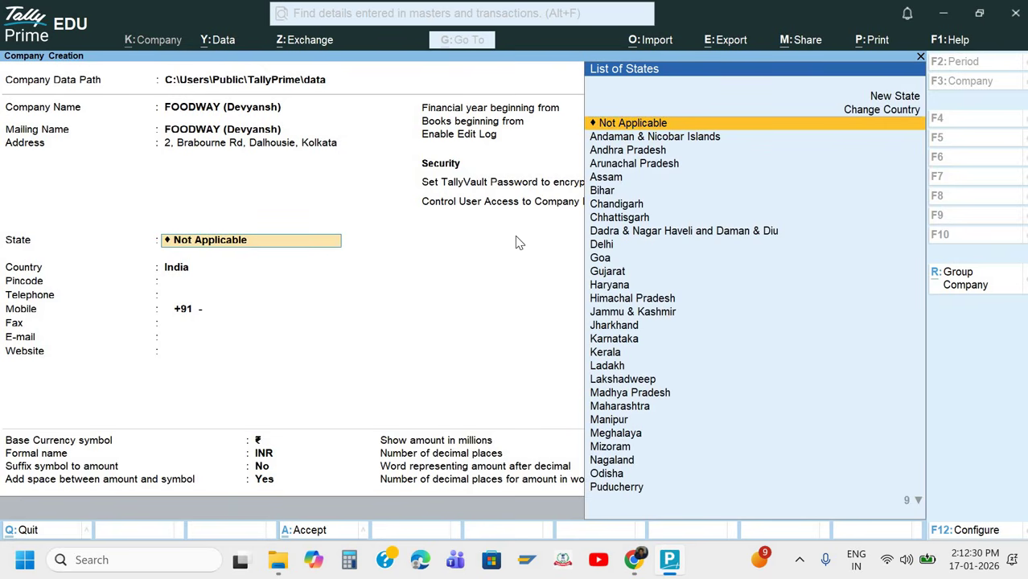
# Set the company's state to West Bengal and enter the pincode given in the question paper.
pyautogui.write('we')
pyautogui.press('Return')
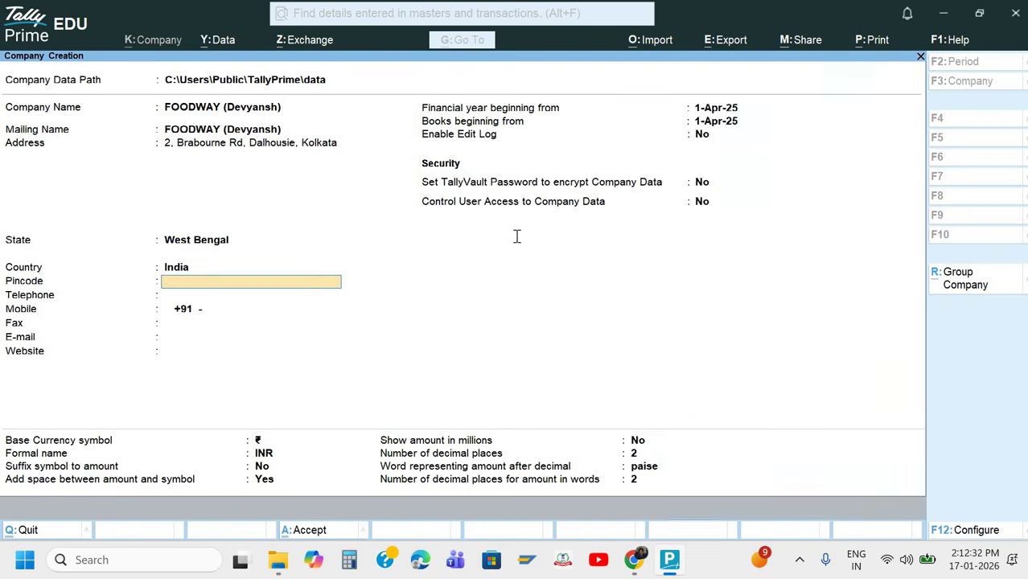
pyautogui.hotkey('alt', 'Tab')
pyautogui.hotkey('alt', 'Tab')
pyautogui.press('Return')
pyautogui.write('700002')
pyautogui.press('Return')
# Leave the contact details blank, keep the financial year and books beginning 1-Apr-25 with the edit log off, and create the company.
pyautogui.hotkey('alt', 'Tab')
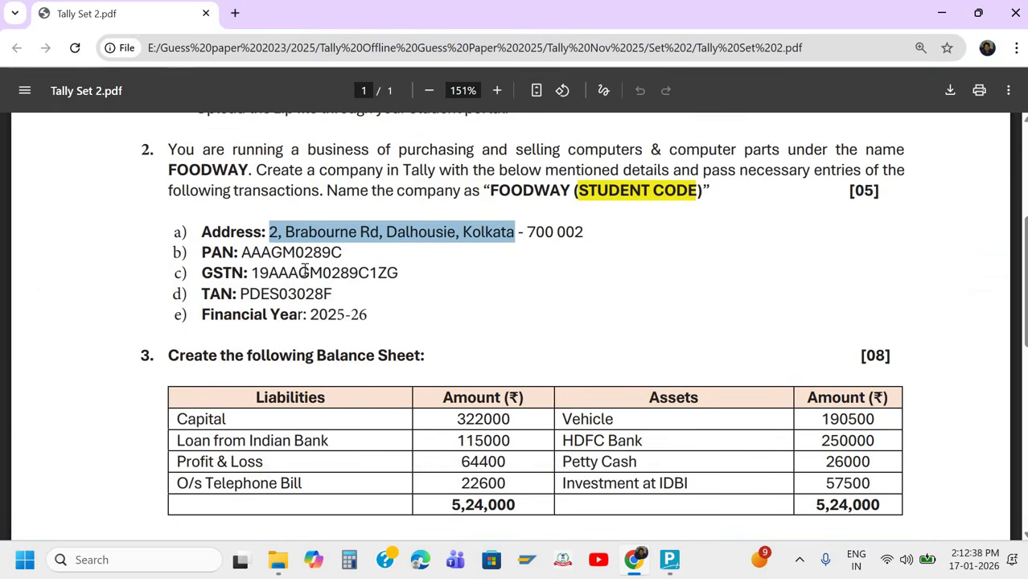
pyautogui.hotkey('alt', 'Tab')
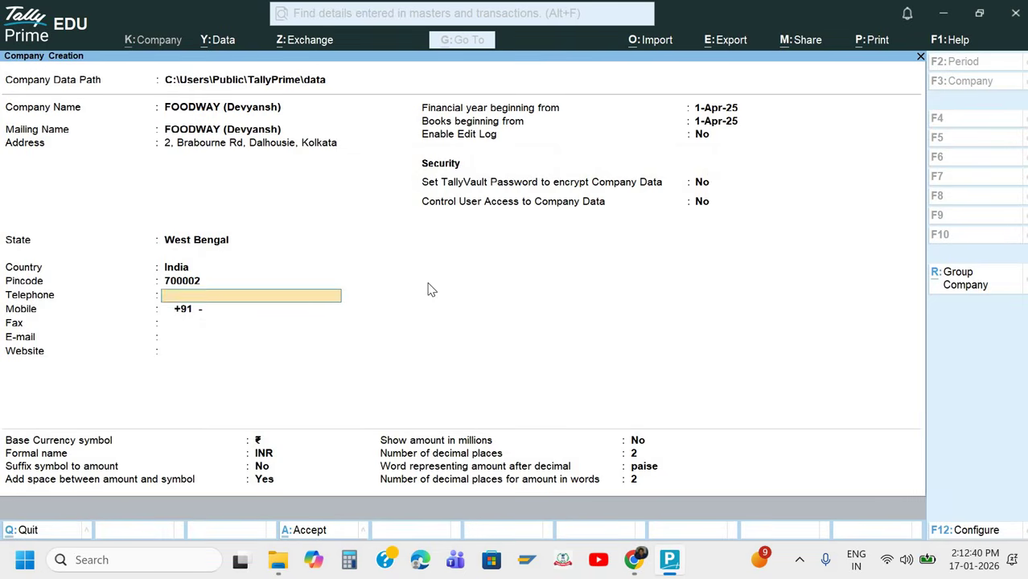
pyautogui.press('Return')
pyautogui.press('Return')
pyautogui.press('Return')
pyautogui.press('Return')
pyautogui.press('Return')
pyautogui.press('Return')
pyautogui.press('Return')
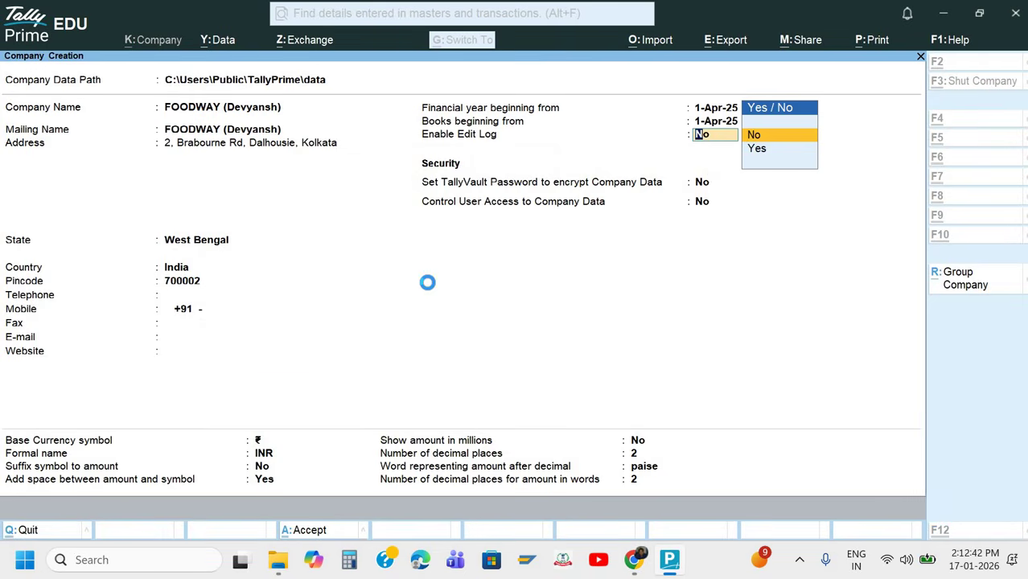
pyautogui.press('Return')
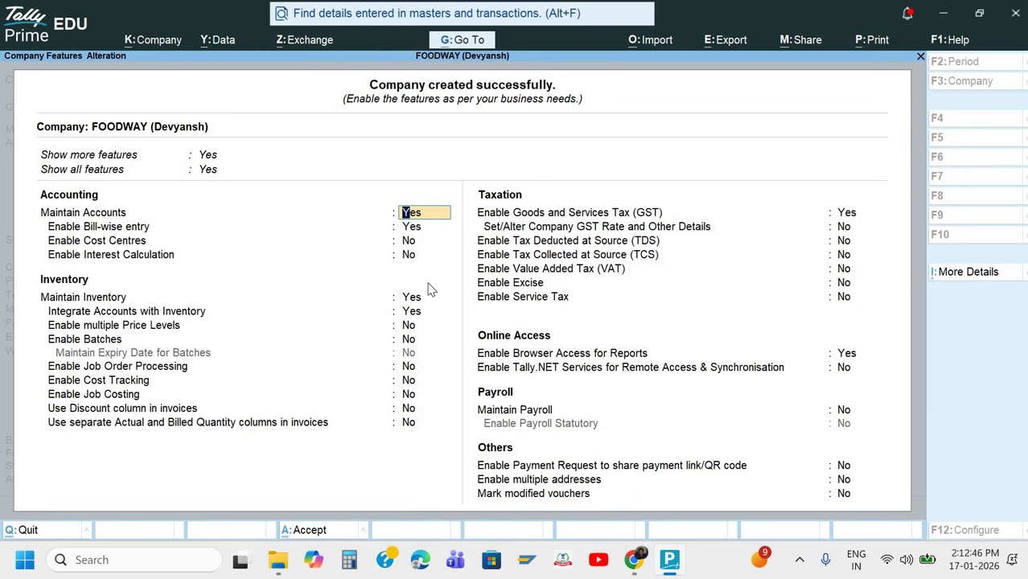
# Keep the default accounting and inventory features and GST enabled, and proceed to the company's GST registration details.
pyautogui.press('Return')
pyautogui.press('Return')
pyautogui.press('Return')
pyautogui.press('Return')
pyautogui.press('Return')
pyautogui.press('Return')
pyautogui.press('Return')
pyautogui.press('Return')
pyautogui.press('Return')
pyautogui.press('Return')
pyautogui.press('Return')
pyautogui.press('Return')
pyautogui.press('Return')
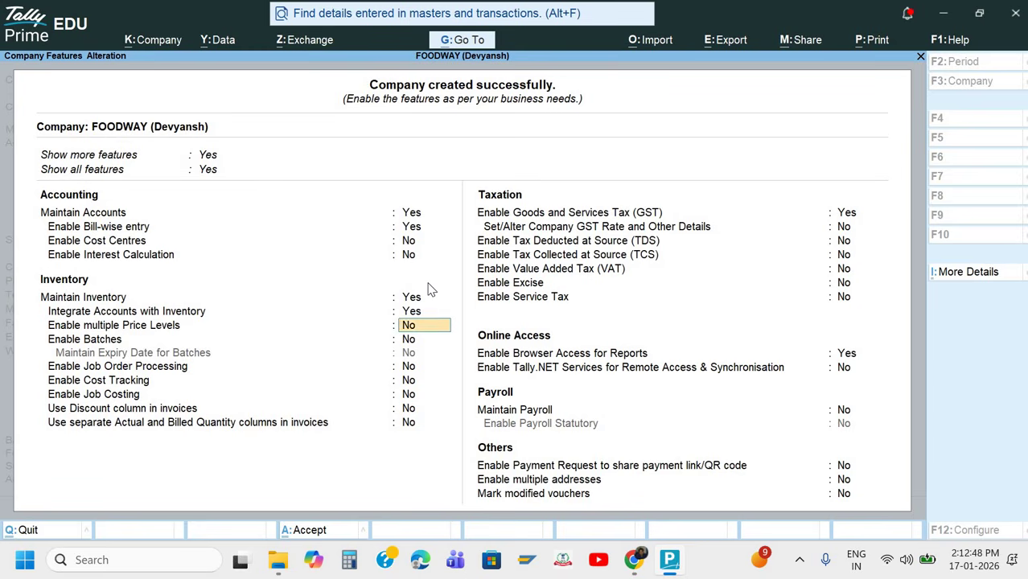
pyautogui.press('Return')
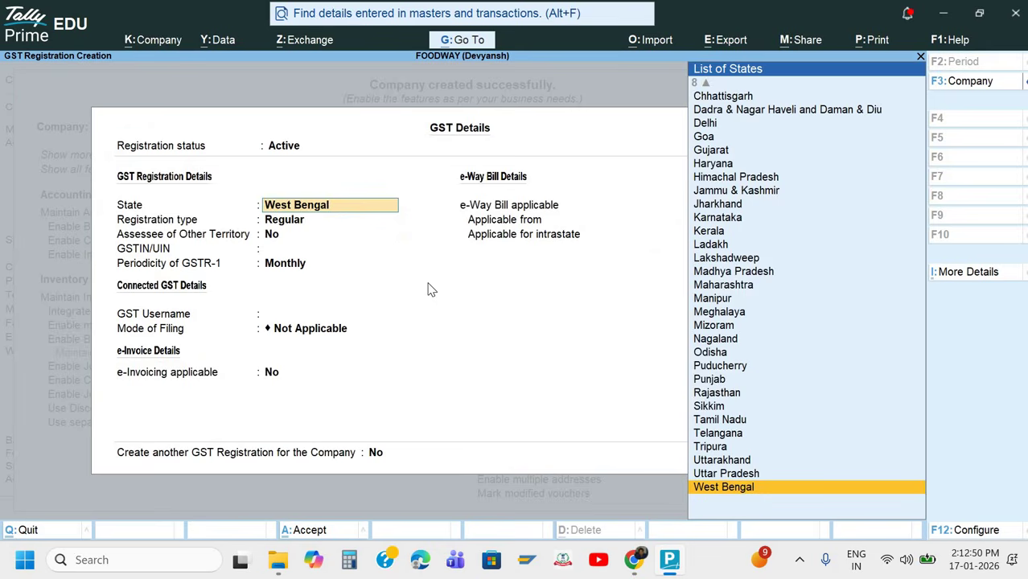
# Keep the Regular registration for West Bengal, copy the company's GSTIN from the question paper and save the GST details.
pyautogui.press('Return')
pyautogui.press('Return')
pyautogui.press('Return')
pyautogui.hotkey('alt', 'Tab')
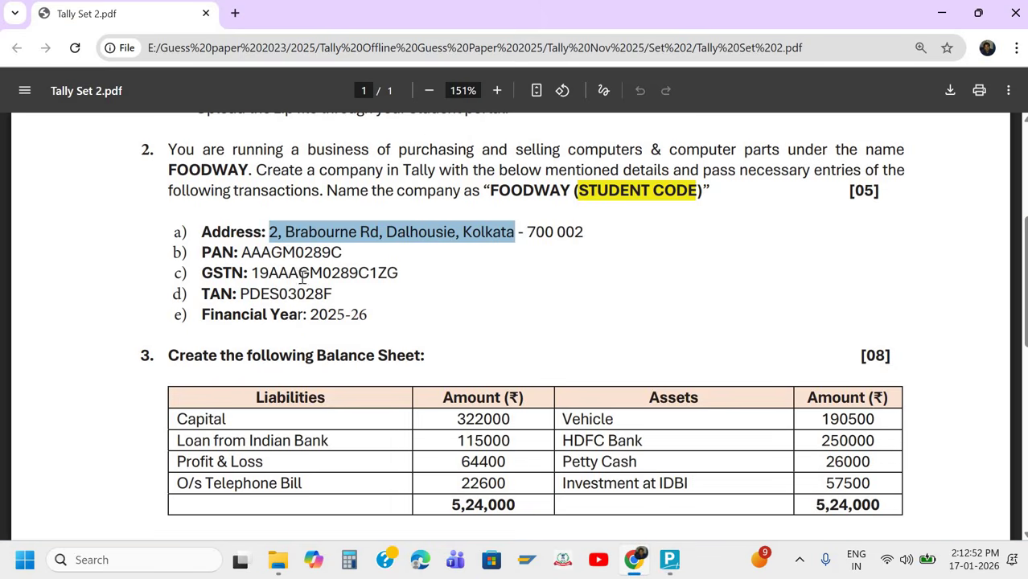
pyautogui.doubleClick(302, 273)
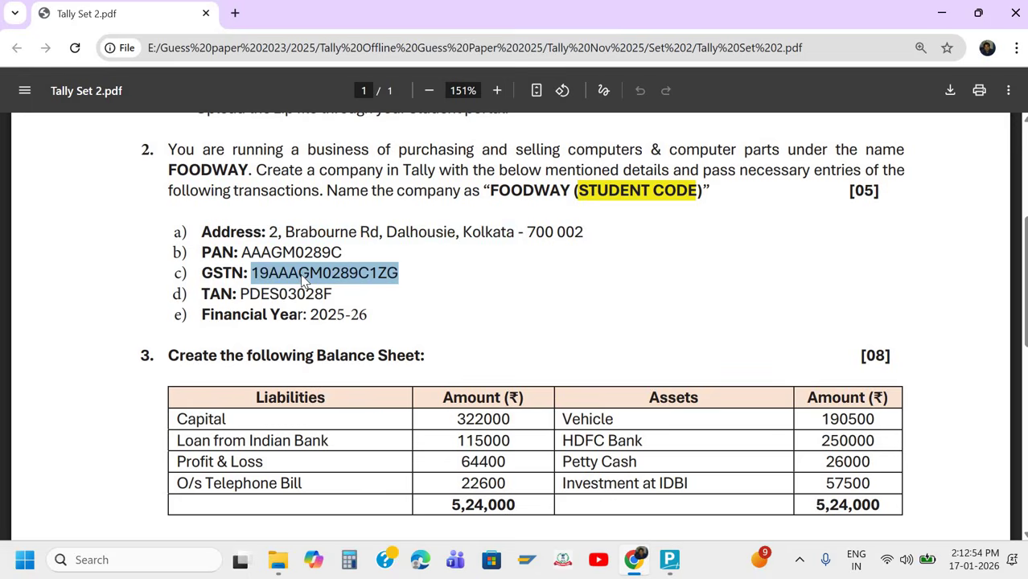
pyautogui.hotkey('alt', 'Tab')
pyautogui.hotkey('ctrl', 'alt', 'v')
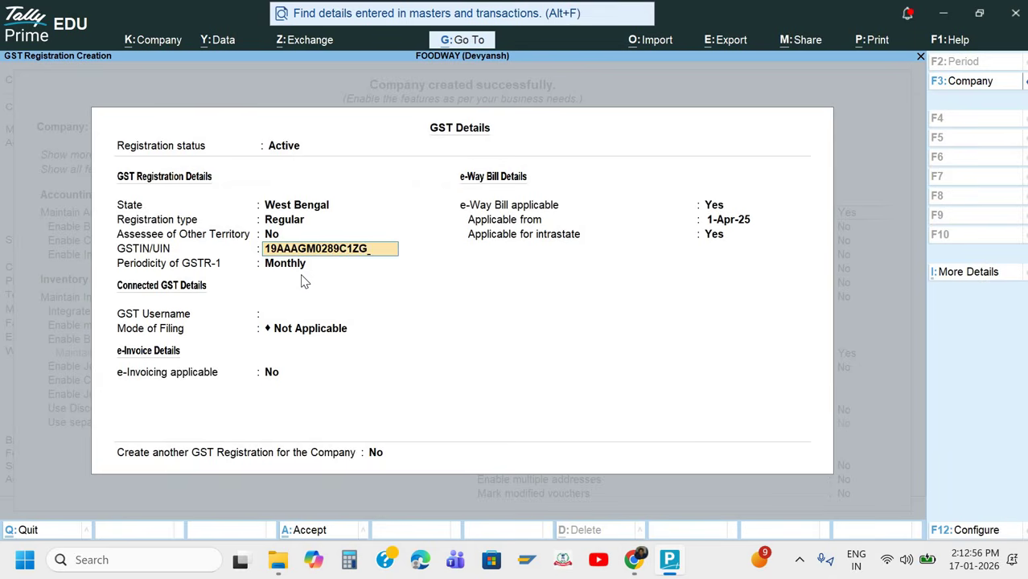
pyautogui.press('Return')
pyautogui.press('Return')
pyautogui.hotkey('ctrl', 'a')
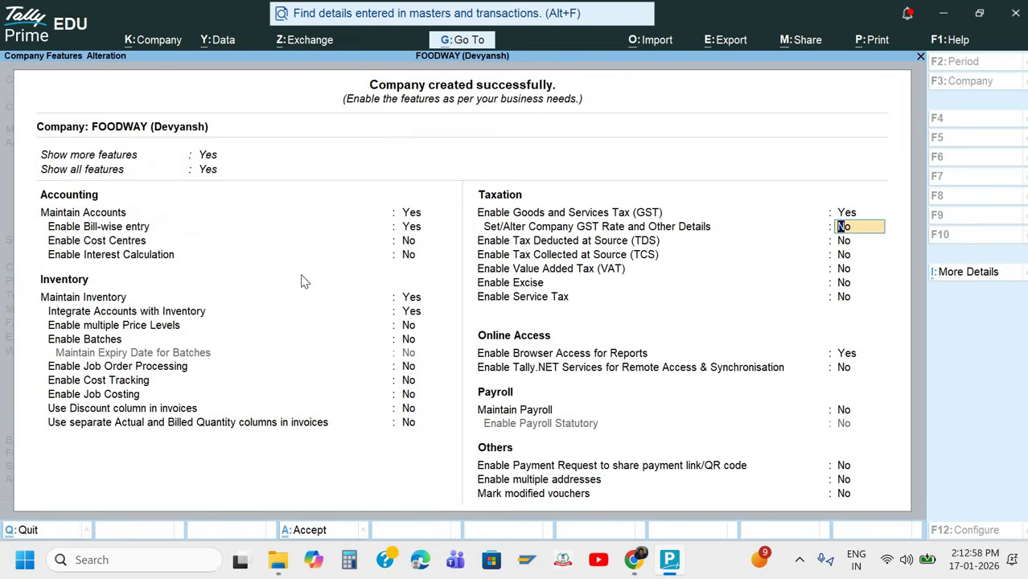
# Enable Tax Deducted at Source and copy the company's TAN from the question paper into the TDS deductor details.
pyautogui.press('Return')
pyautogui.press('y')
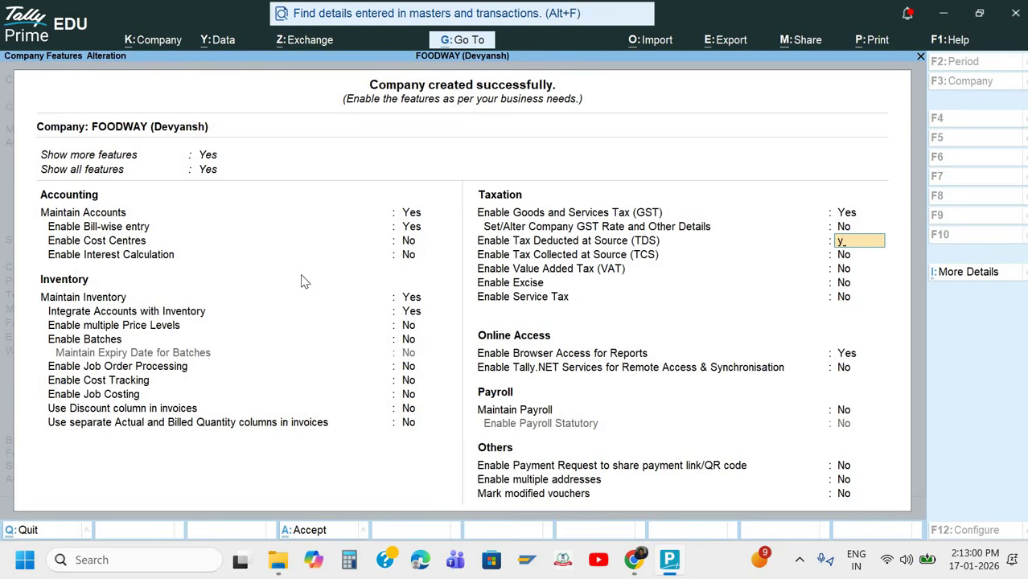
pyautogui.press('Return')
pyautogui.press('Return')
pyautogui.hotkey('alt', 'Tab')
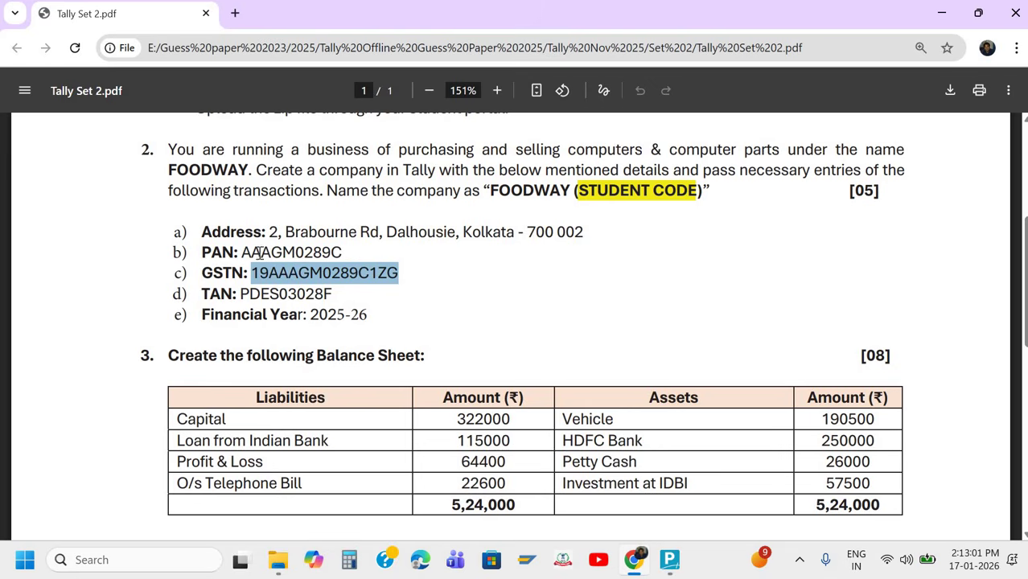
pyautogui.doubleClick(290, 294)
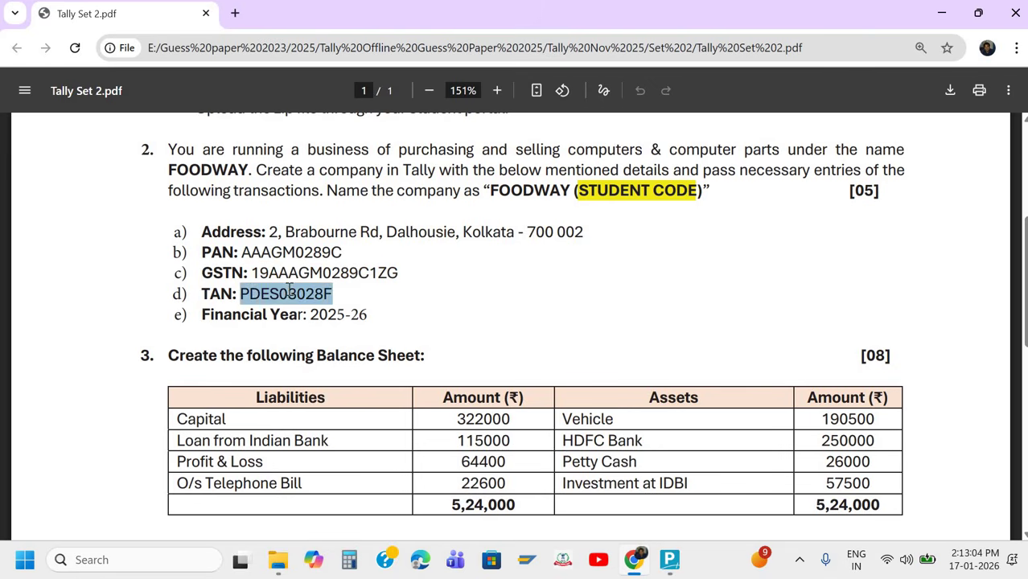
pyautogui.hotkey('ctrl', 'c')
pyautogui.hotkey('alt', 'Tab')
pyautogui.hotkey('ctrl', 'v')
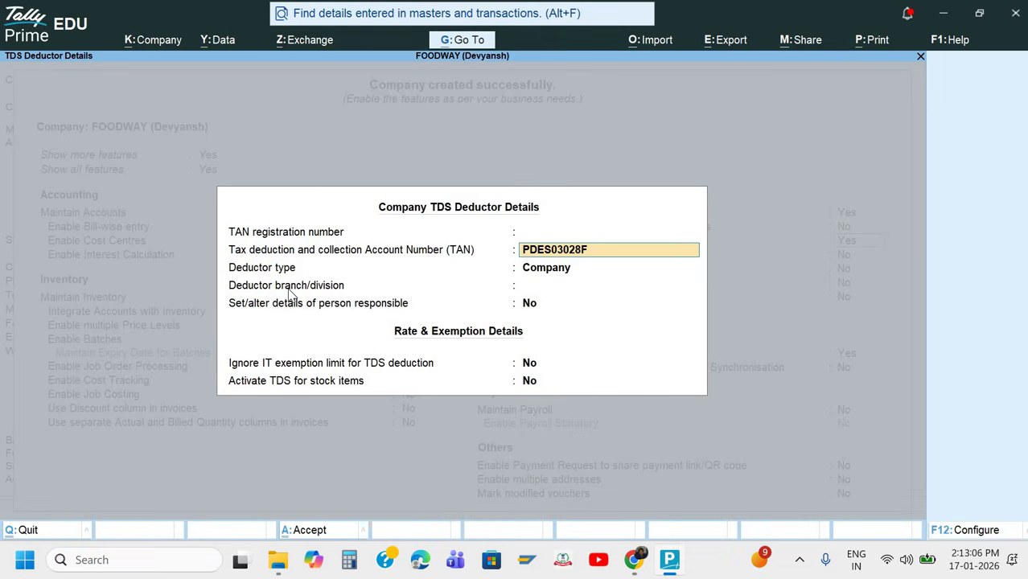
# Keep the deductor type Company, set the deductor branch to Kolkata and save the TDS details with the remaining defaults.
pyautogui.press('Return')
pyautogui.press('Return')
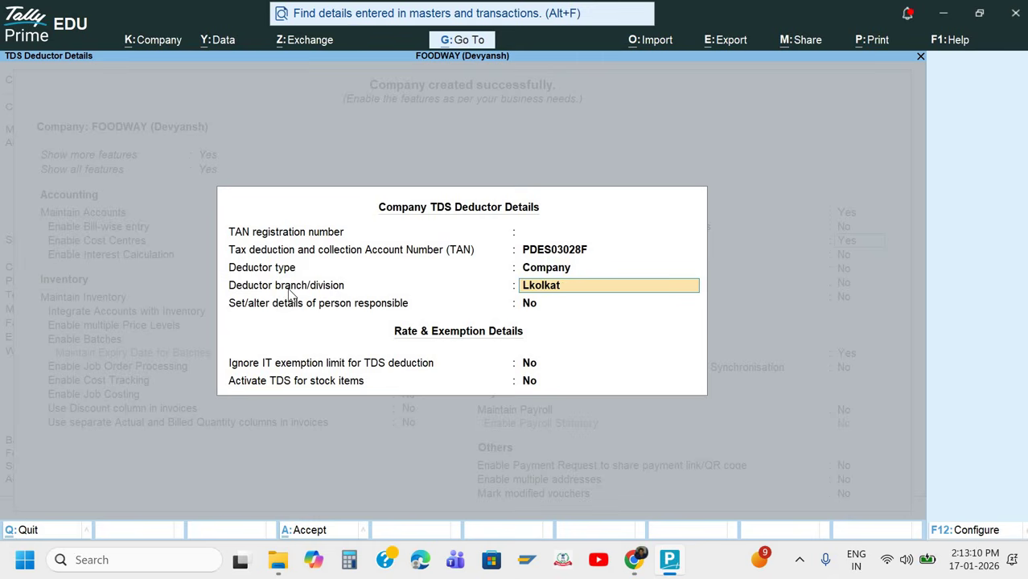
pyautogui.write('Ko')
pyautogui.press('Return')
pyautogui.press('Return')
pyautogui.press('Return')
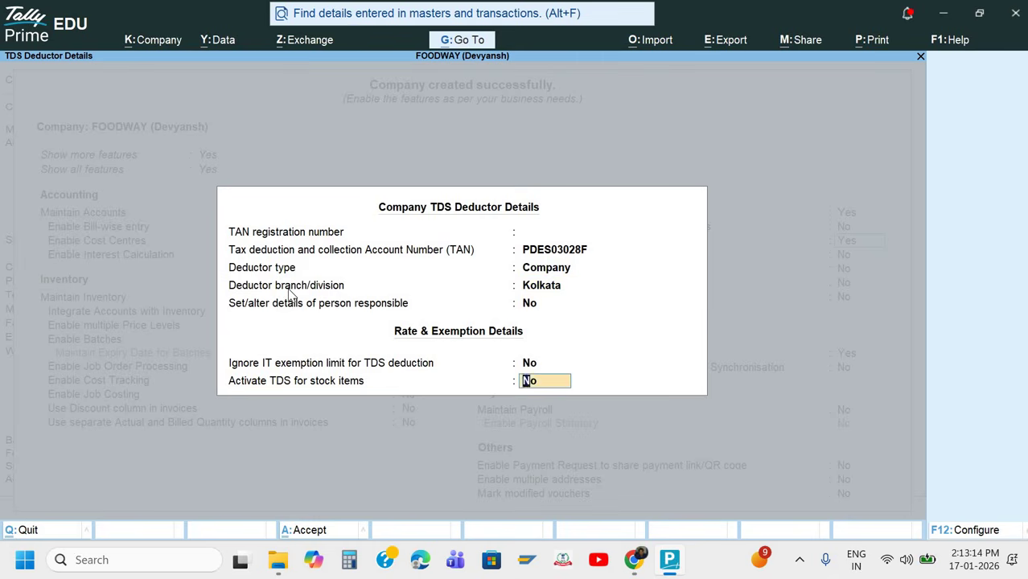
pyautogui.press('Return')
# Open the PAN/CIN details from the company's additional details and enter the PAN copied from the question paper.
pyautogui.hotkey('ctrl', 'i')
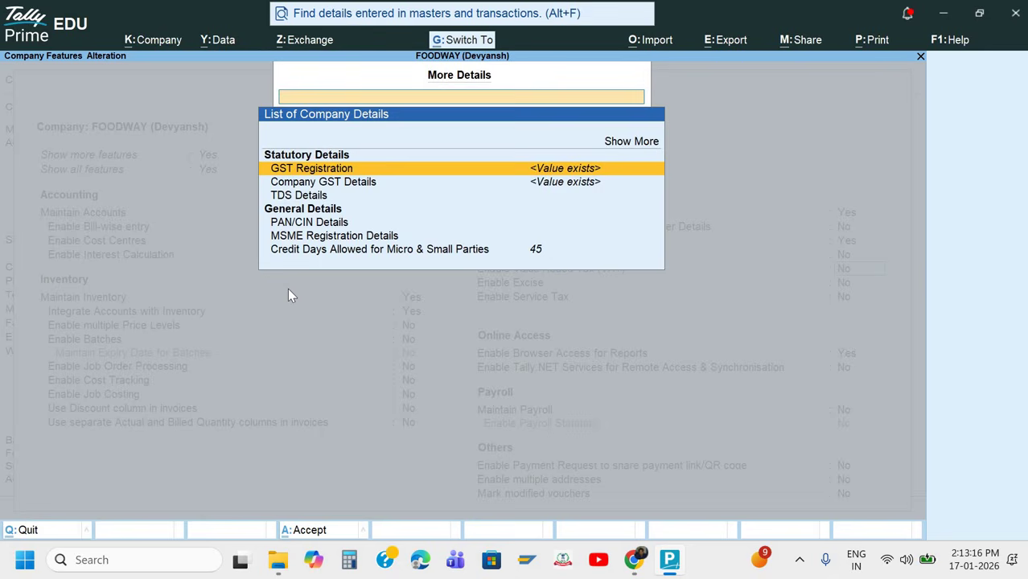
pyautogui.press('Down')
pyautogui.press('Down')
pyautogui.press('Down')
pyautogui.press('Return')
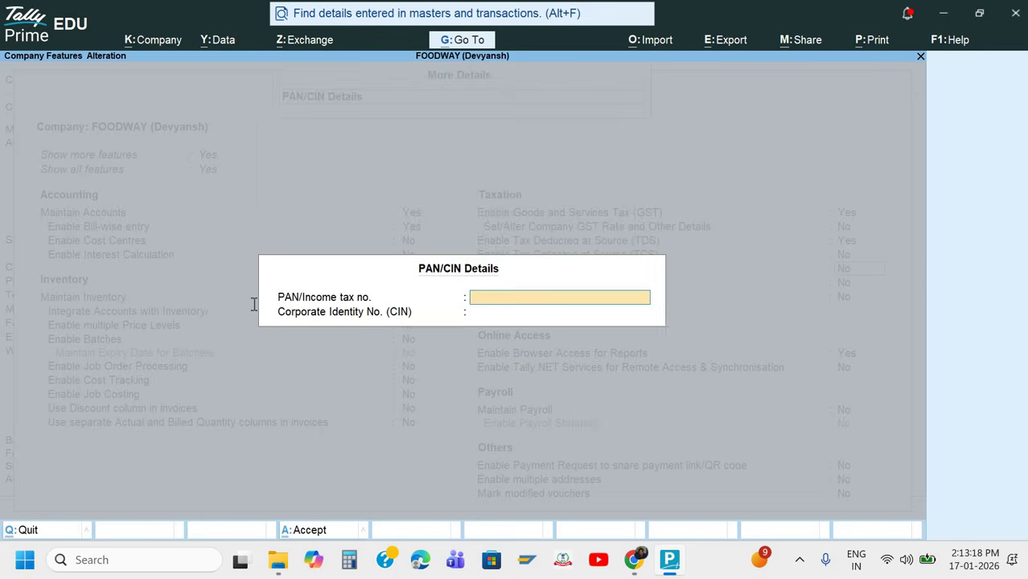
pyautogui.hotkey('alt', 'Tab')
pyautogui.doubleClick(283, 252)
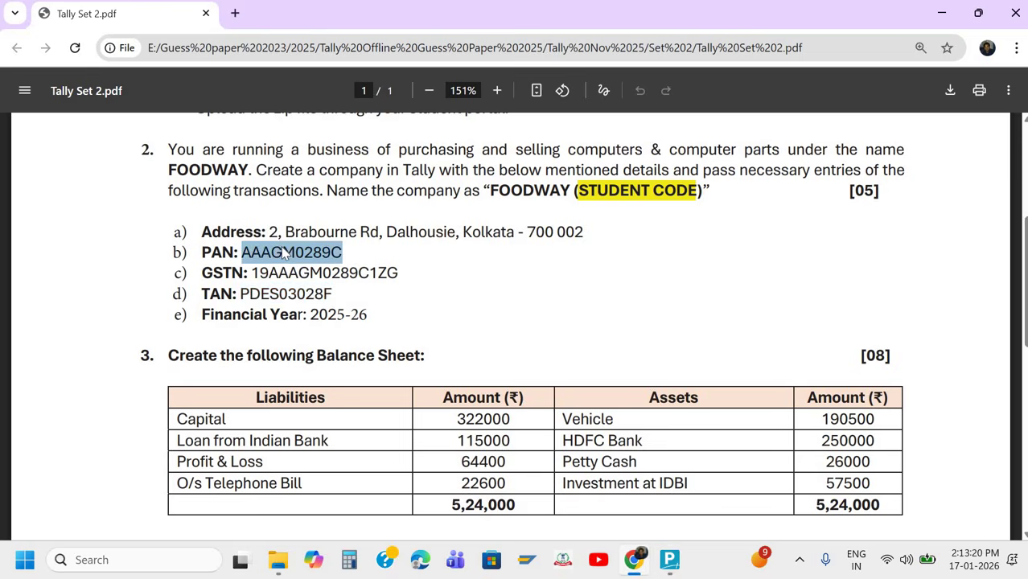
pyautogui.hotkey('ctrl', 'c')
pyautogui.hotkey('alt', 'Tab')
pyautogui.hotkey('ctrl', 'v')
pyautogui.press('Return')
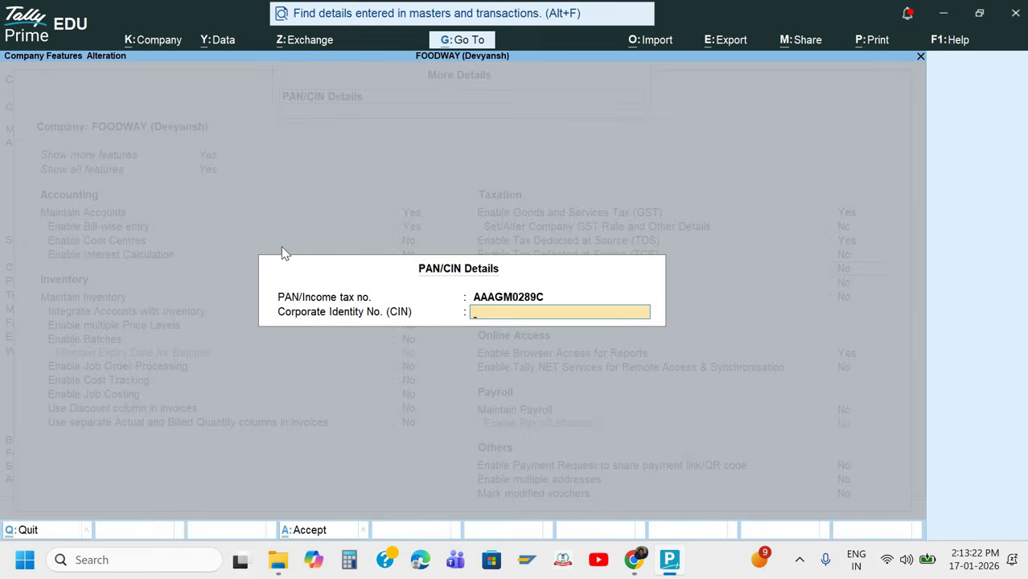
# Leave the Corporate Identity No. blank, save the company features and review the Balance Sheet question in the question paper.
pyautogui.press('Return')
pyautogui.hotkey('ctrl', 'a')
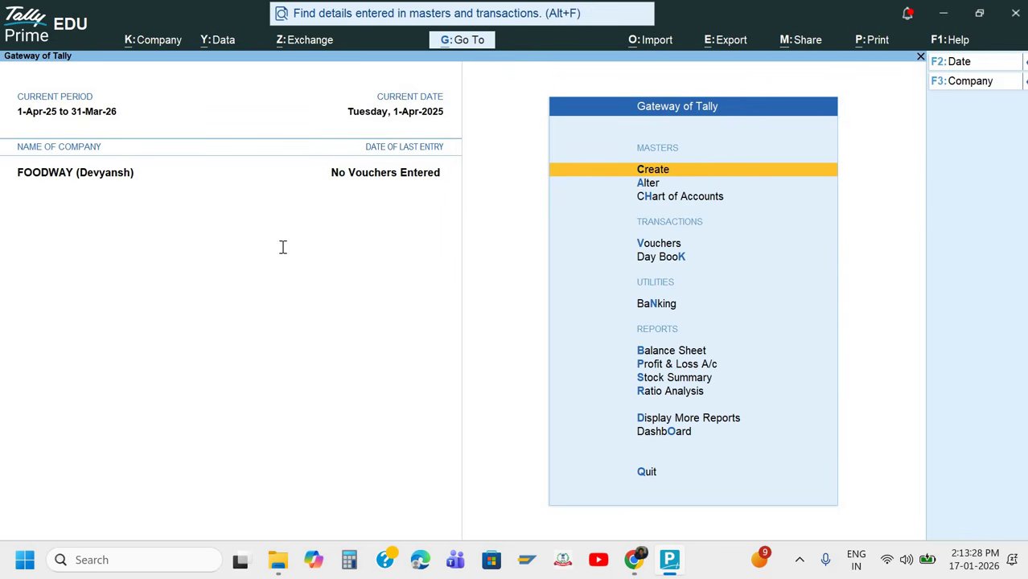
pyautogui.hotkey('alt', 'Tab')
pyautogui.scroll(-1, 153, 340)
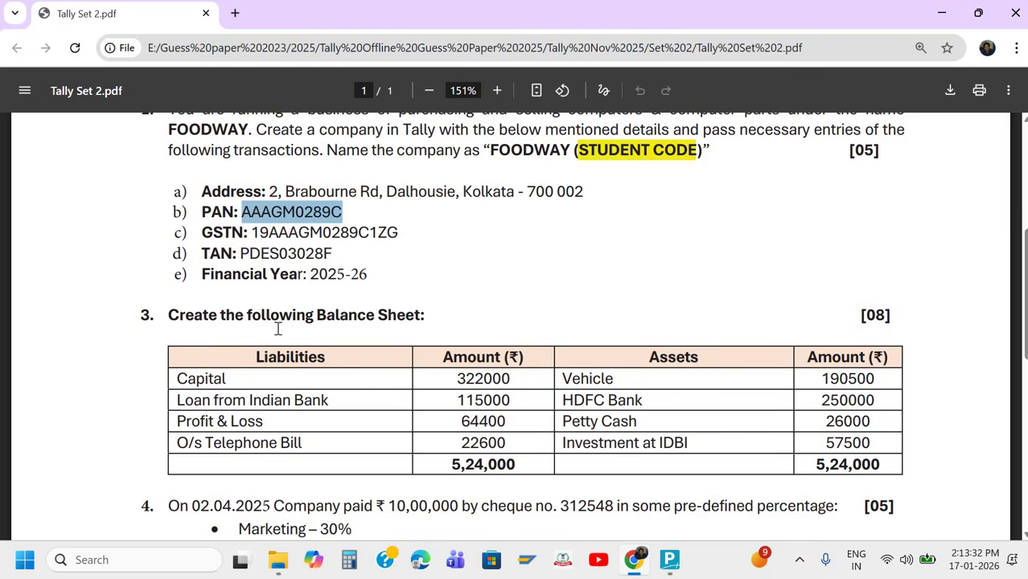
pyautogui.scroll(-4, 278, 328)
pyautogui.scroll(4, 729, 172)
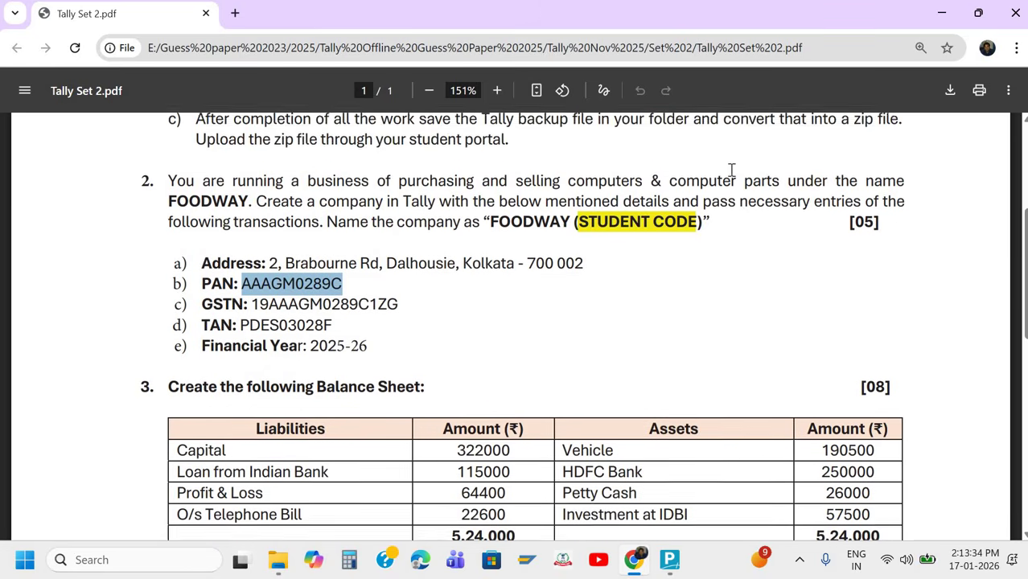
pyautogui.scroll(-5, 730, 170)
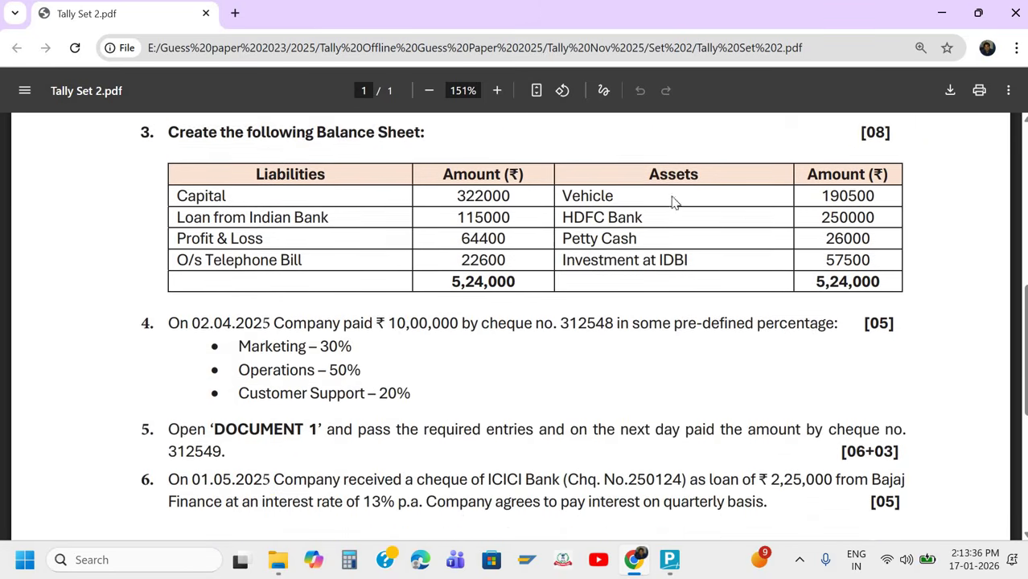
# Return to TallyPrime and open the list of ledgers from the Chart of Accounts.
pyautogui.hotkey('alt', 'Tab')
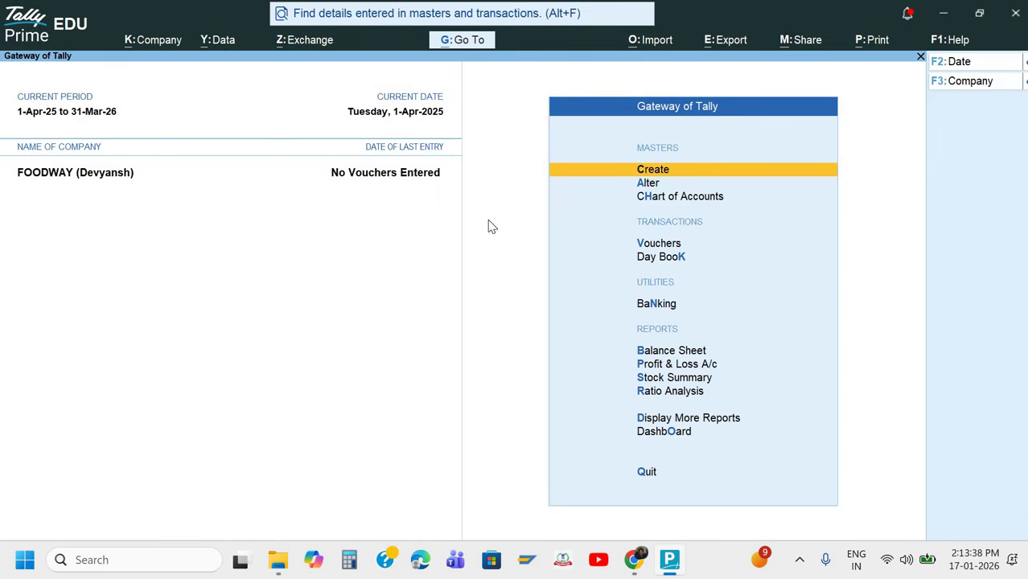
pyautogui.press('Down')
pyautogui.press('Down')
pyautogui.press('Return')
pyautogui.press('Return')
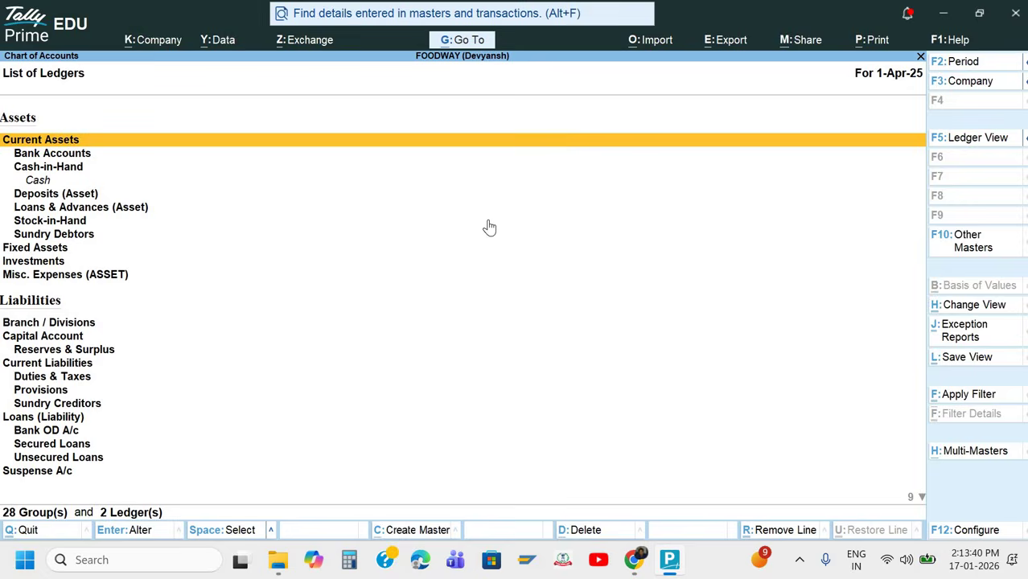
# Start Multi Alter for the ledgers of All Items, up to the opening balance of the Cash ledger.
pyautogui.hotkey('ctrl', 'h')
pyautogui.press('Down')
pyautogui.press('Down')
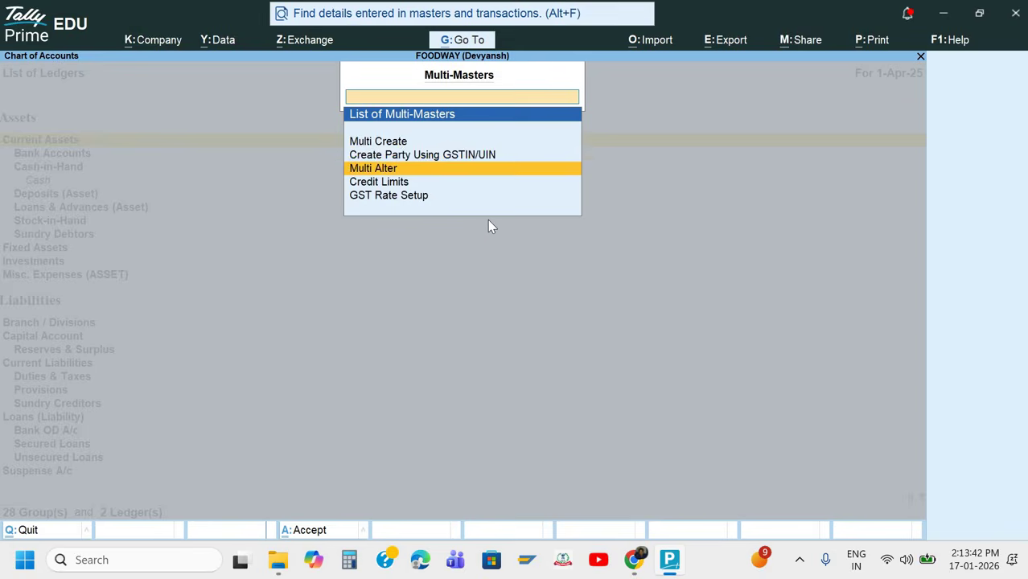
pyautogui.press('Return')
pyautogui.press('Return')
pyautogui.press('Return')
pyautogui.press('Return')
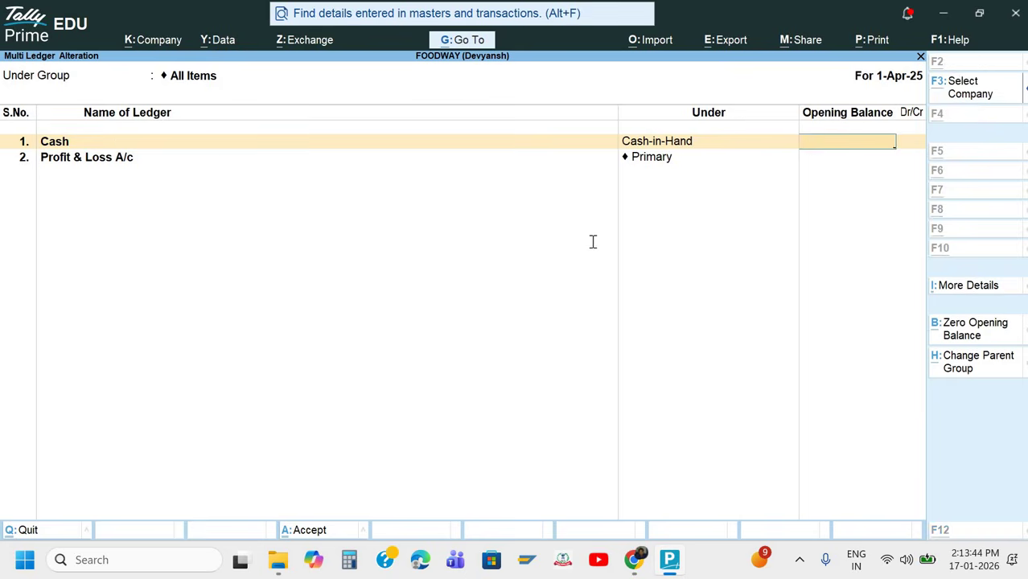
# Leave Cash without an opening balance and set the Profit & Loss A/c opening balance to 64,400 Cr from the question paper.
pyautogui.hotkey('alt', 'Tab')
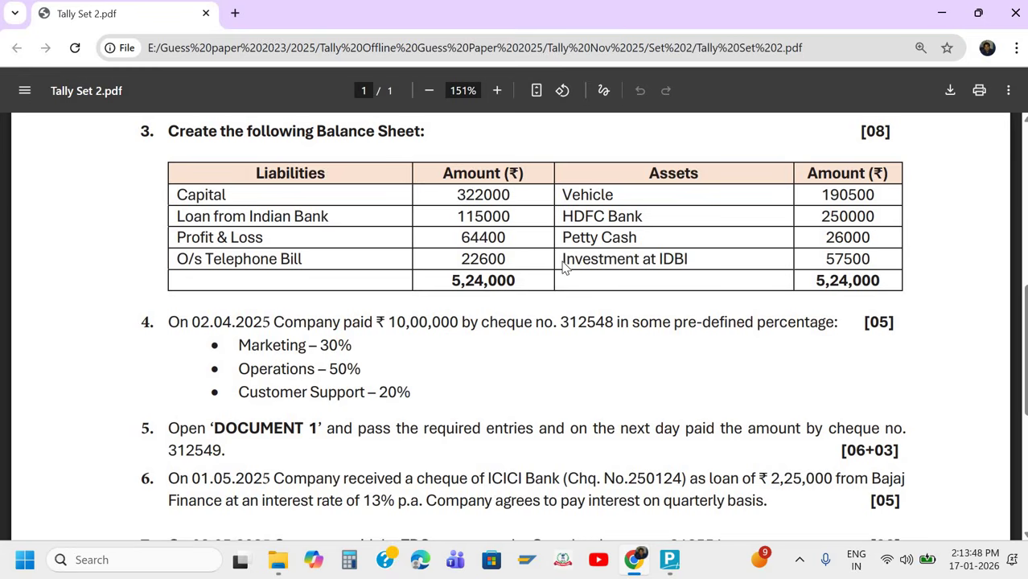
pyautogui.hotkey('alt', 'Tab')
pyautogui.press('Return')
pyautogui.press('Return')
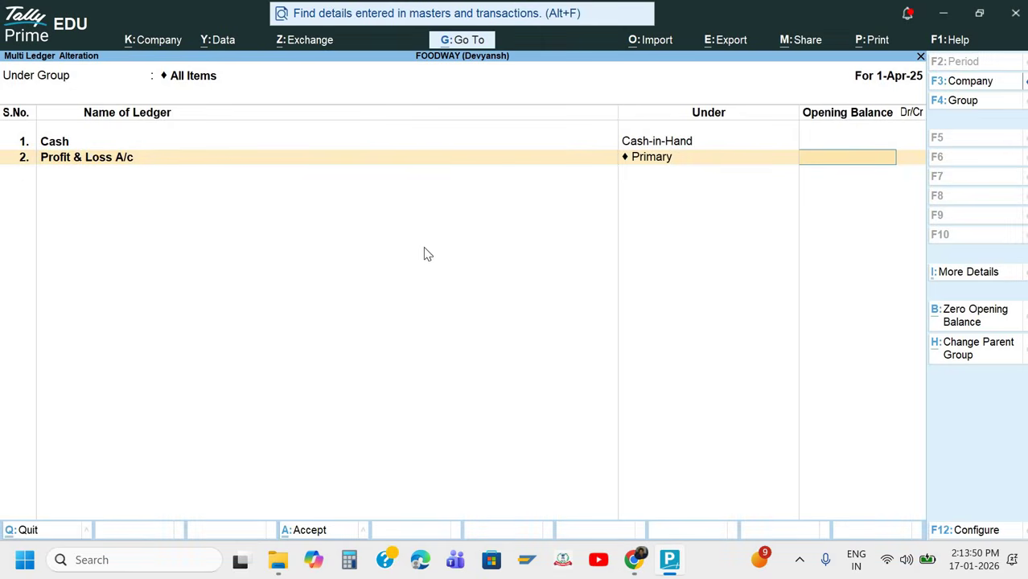
pyautogui.hotkey('alt', 'Tab')
pyautogui.hotkey('alt', 'Tab')
pyautogui.write('64400')
pyautogui.press('Return')
pyautogui.press('Return')
# Copy the ledger name Capital from the question paper into a new row and place it under Capital Account.
pyautogui.hotkey('alt', 'Tab')
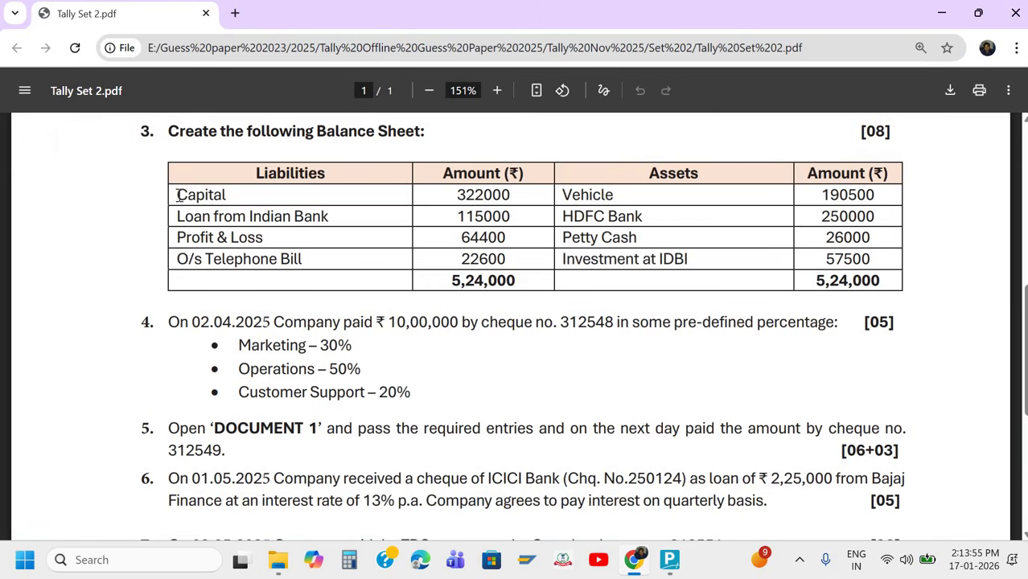
pyautogui.doubleClick(239, 195)
pyautogui.hotkey('alt', 'Tab')
pyautogui.hotkey('ctrl', 'alt', 'v')
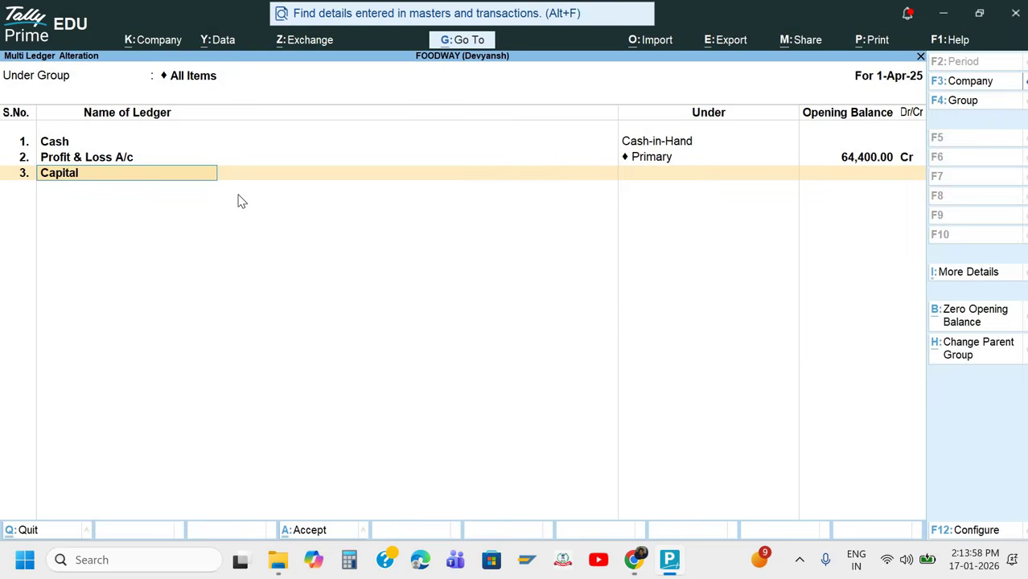
pyautogui.press('Return')
pyautogui.write('Cap')
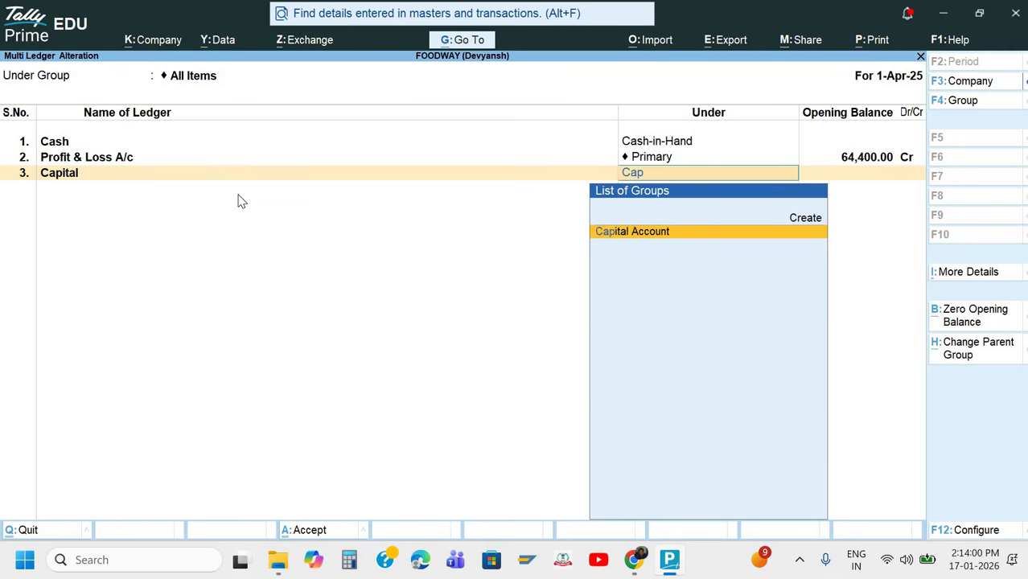
pyautogui.press('Return')
# Check the Capital amount in the question paper and enter an opening balance of 3,22,000 Cr.
pyautogui.hotkey('alt', 'Tab')
pyautogui.hotkey('alt', 'Tab')
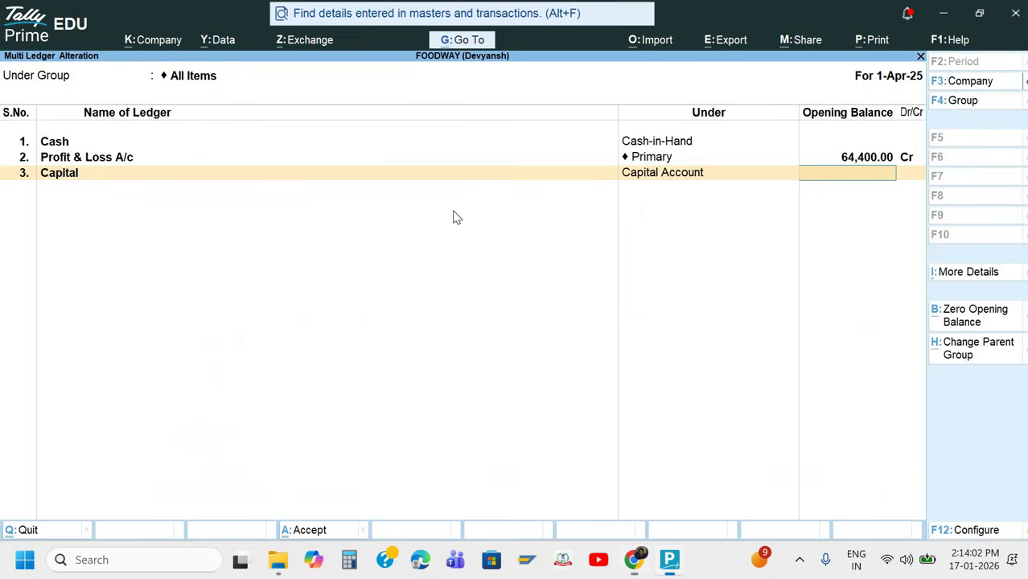
pyautogui.write('322000')
pyautogui.press('Return')
pyautogui.press('Return')
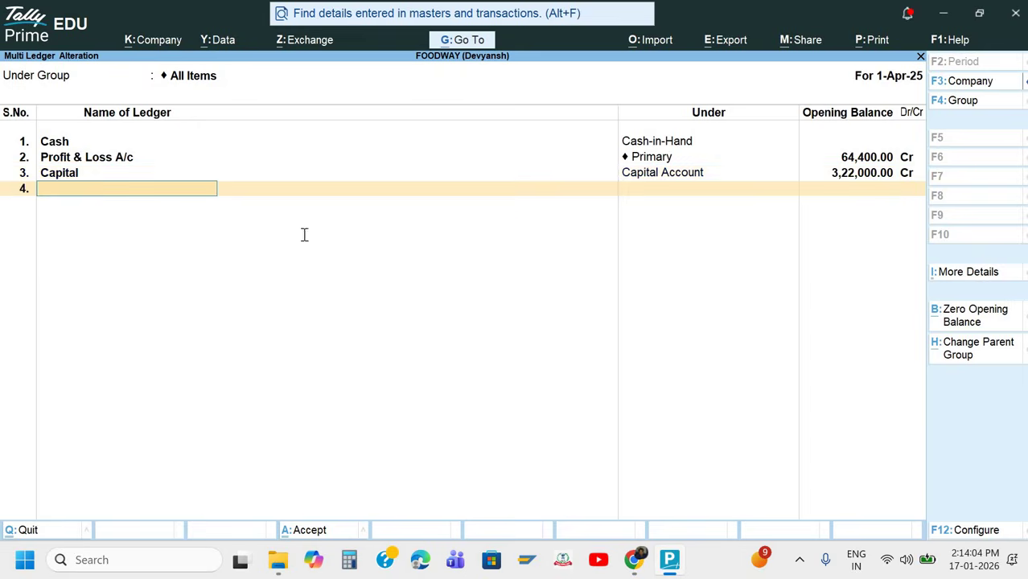
# Copy the ledger name Loan from Indian Bank from the question paper into a new row and place it under Secured Loans.
pyautogui.hotkey('alt', 'Tab')
pyautogui.moveTo(178, 217); pyautogui.dragTo(336, 225)
pyautogui.hotkey('ctrl', 'c')
pyautogui.hotkey('alt', 'Tab')
pyautogui.hotkey('ctrl', 'alt', 'v')
pyautogui.press('Return')
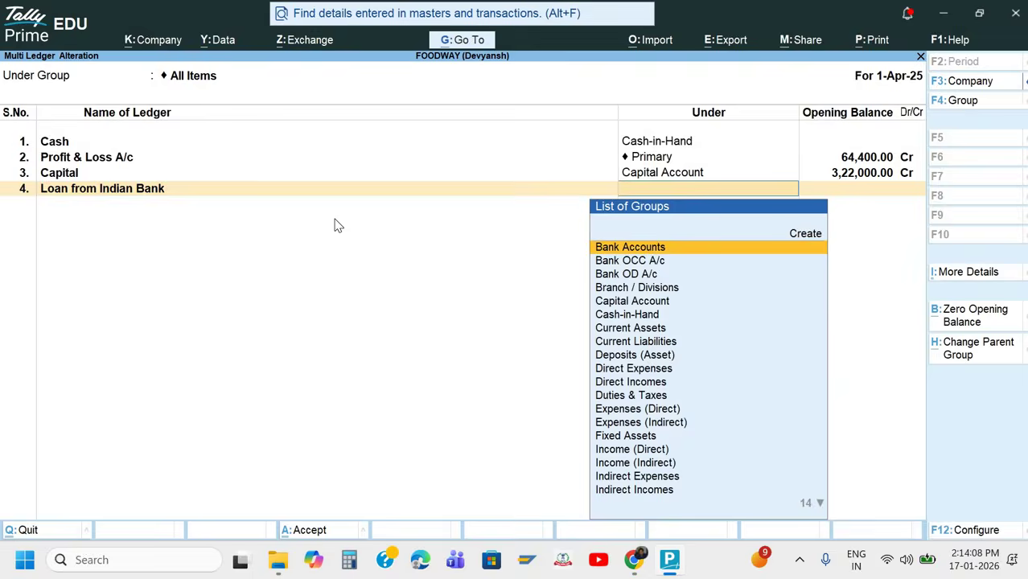
pyautogui.write('Se')
pyautogui.press('Return')
# Look up the Indian Bank loan amount in the question paper and enter an opening balance of 1,15,000 Cr.
pyautogui.hotkey('alt', 'Tab')
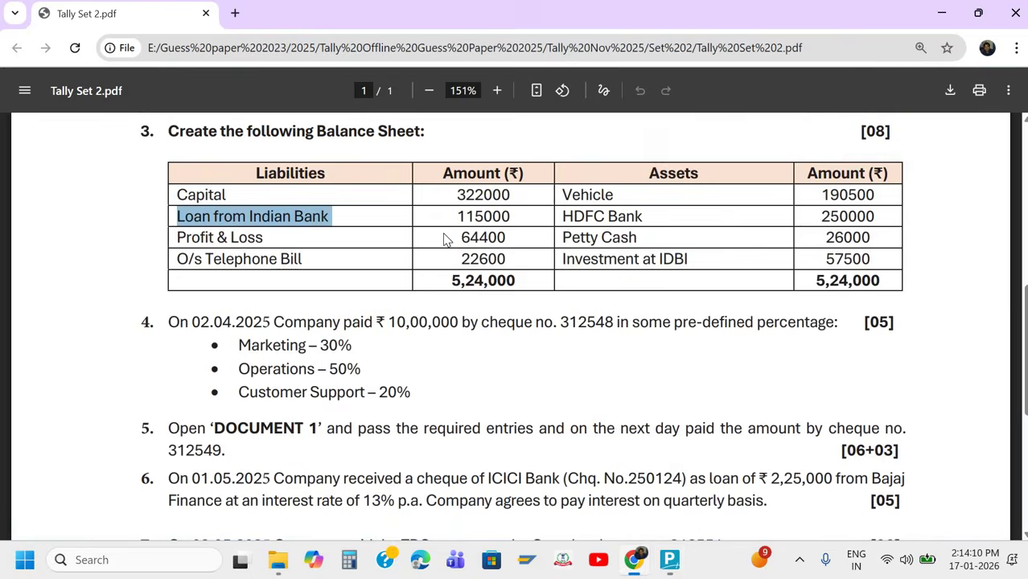
pyautogui.hotkey('alt', 'Tab')
pyautogui.write('115000')
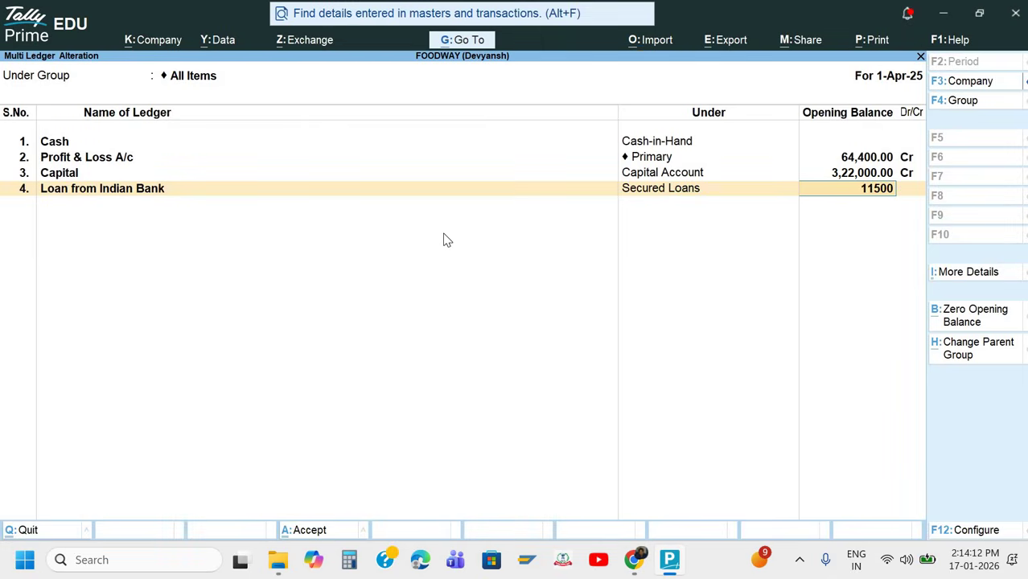
pyautogui.press('Return')
pyautogui.press('Return')
# Copy the ledger name O/s Telephone Bill into a new row, place it under Current Liabilities and check its amount in the question paper.
pyautogui.hotkey('alt', 'Tab')
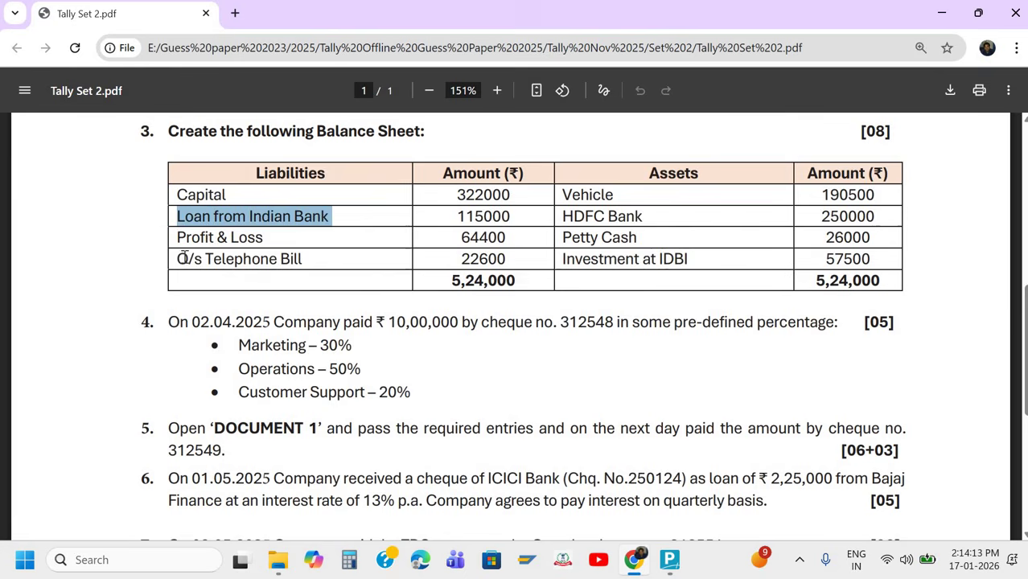
pyautogui.tripleClick(320, 259)
pyautogui.hotkey('ctrl', 'c')
pyautogui.hotkey('alt', 'Tab')
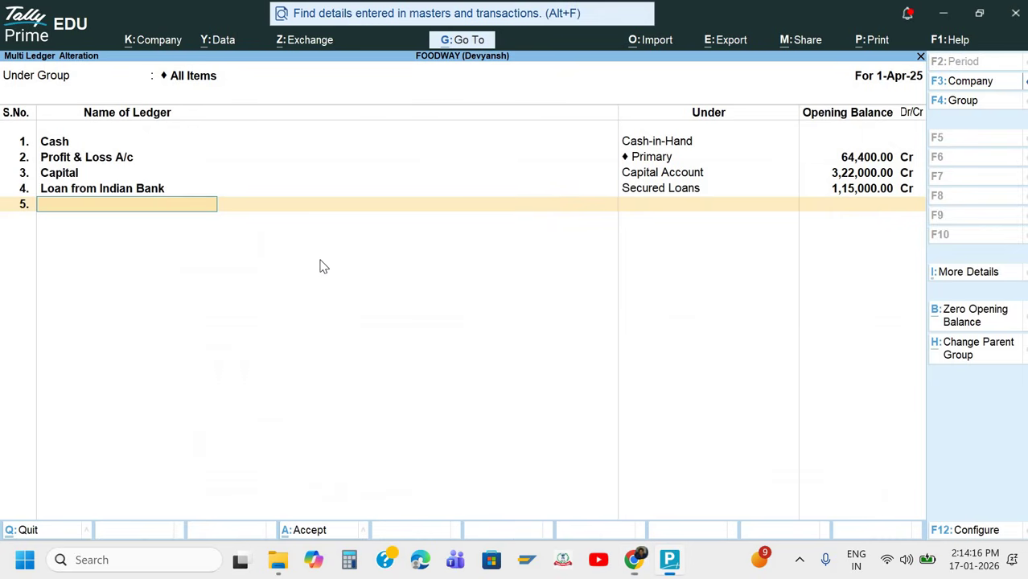
pyautogui.hotkey('ctrl', 'alt', 'v')
pyautogui.press('Return')
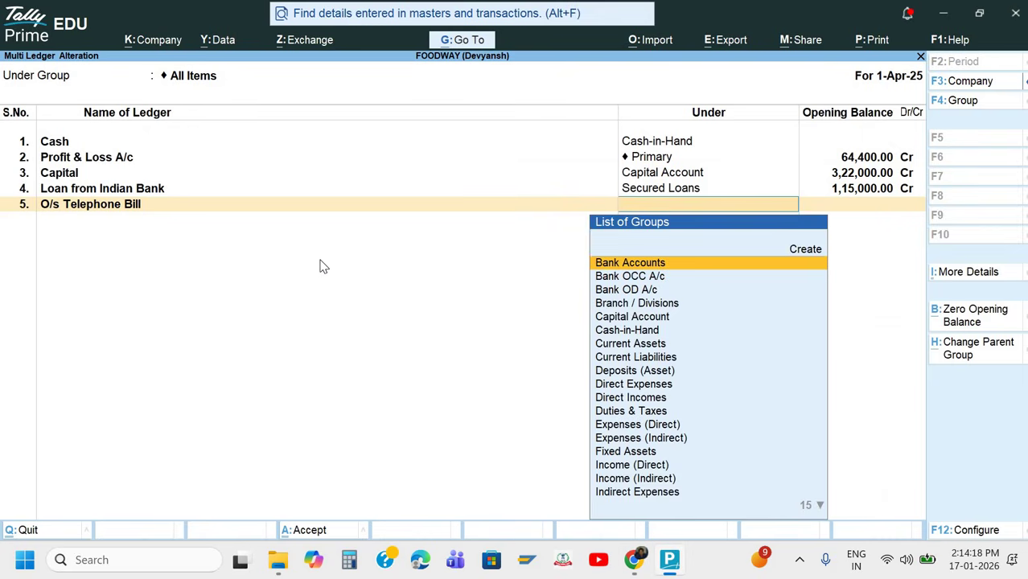
pyautogui.write('Cu')
pyautogui.press('Down')
pyautogui.hotkey('alt', 'Tab')
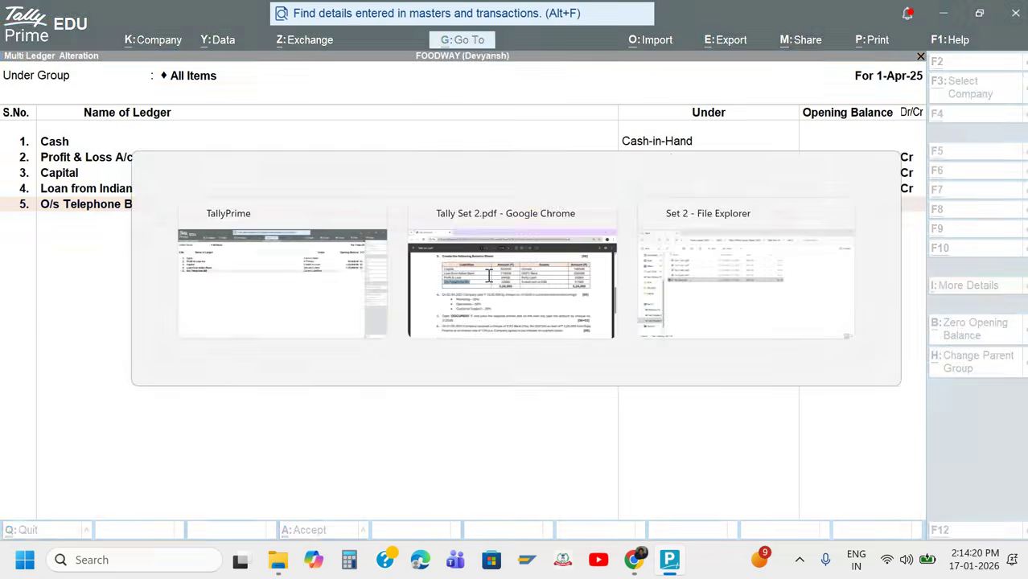
pyautogui.hotkey('alt', 'Tab')
pyautogui.press('Return')
# Set the O/s Telephone Bill opening balance to 22,600 Cr.
pyautogui.write('226')
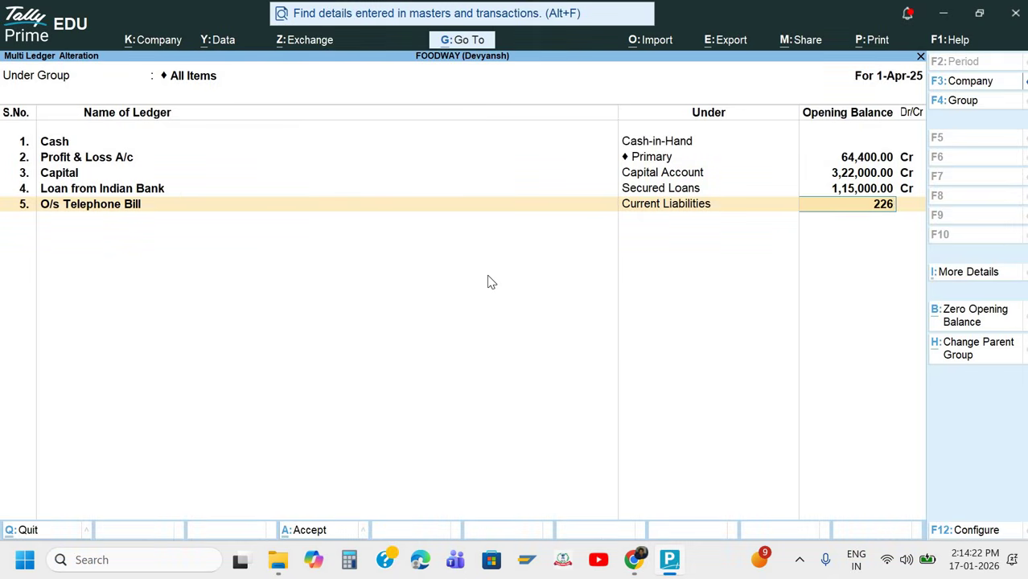
pyautogui.write('00')
pyautogui.press('Return')
pyautogui.press('Return')
# Copy the ledger name Vehicle from the question paper into a new row and place it under Fixed Assets.
pyautogui.hotkey('alt', 'Tab')
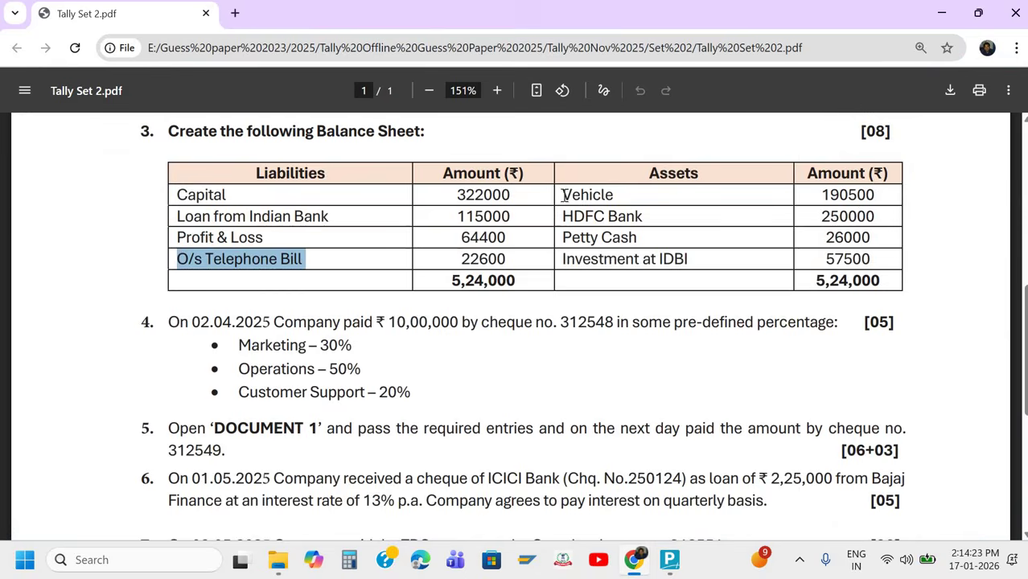
pyautogui.doubleClick(613, 193)
pyautogui.hotkey('ctrl', 'c')
pyautogui.hotkey('alt', 'Tab')
pyautogui.hotkey('ctrl', 'v')
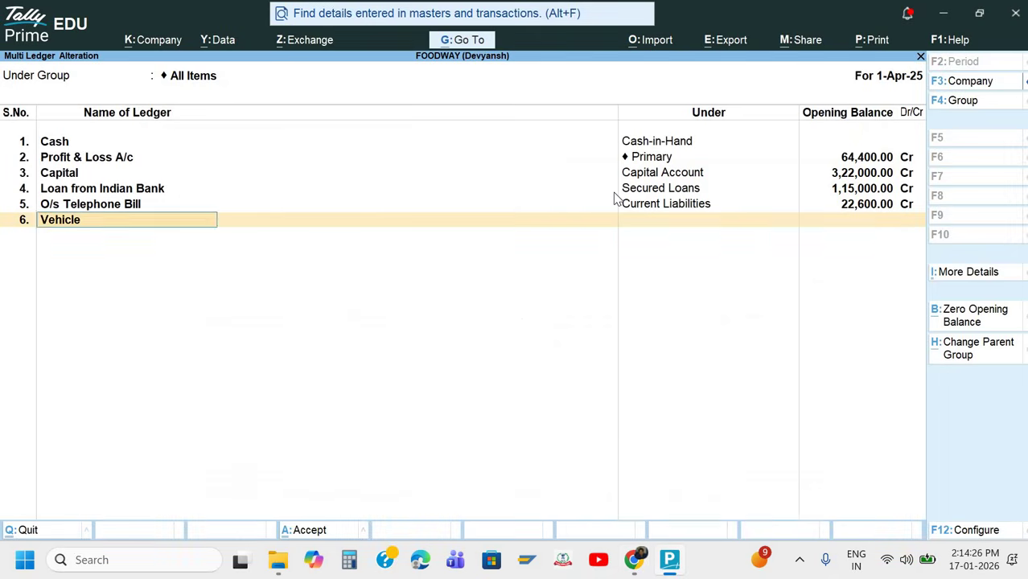
pyautogui.press('Return')
pyautogui.write('Fi')
pyautogui.press('Return')
# Look up the Vehicle amount in the question paper and enter an opening balance of 1,90,500 Dr.
pyautogui.hotkey('alt', 'Tab')
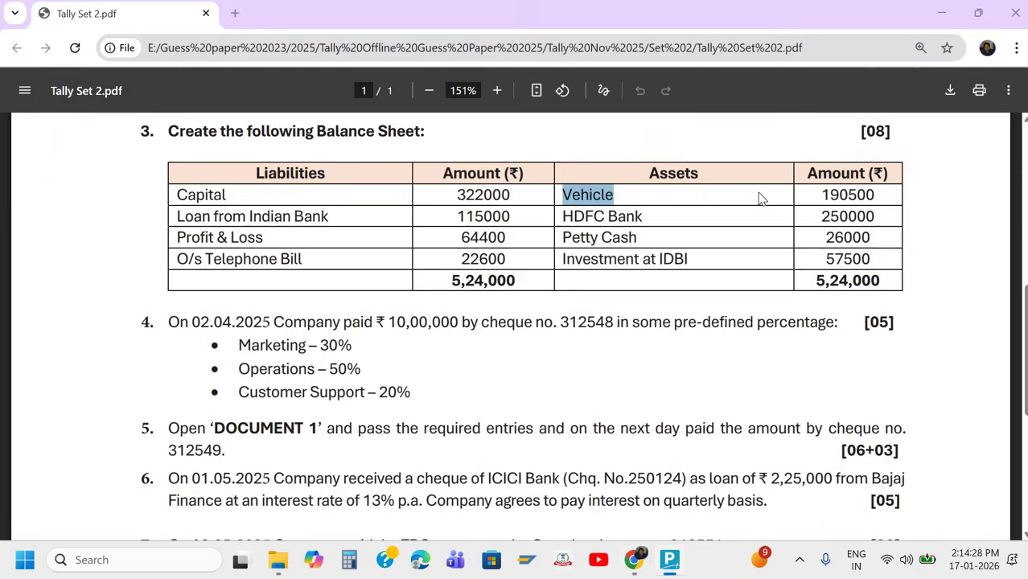
pyautogui.hotkey('alt', 'Tab')
pyautogui.write('190500')
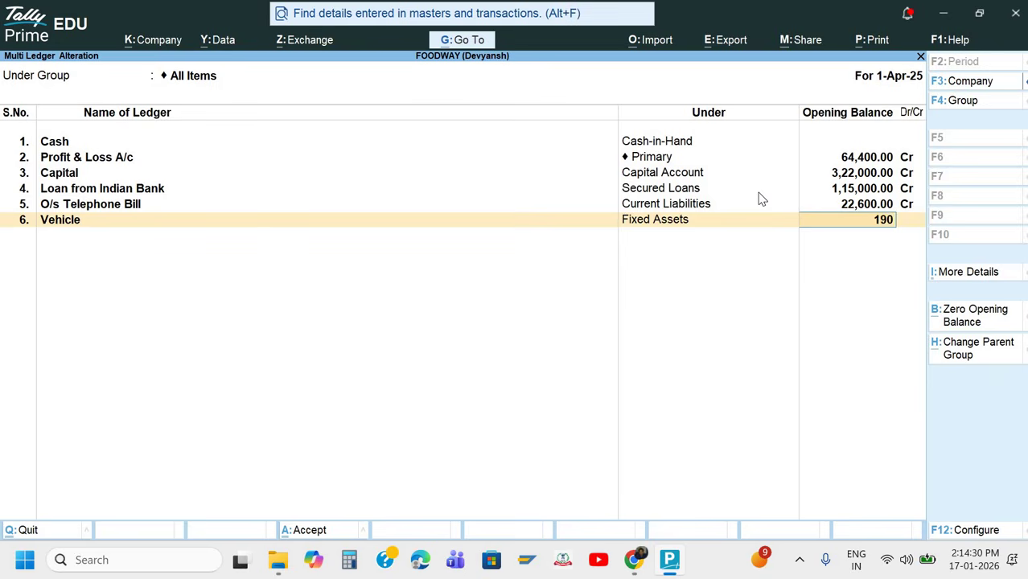
pyautogui.press('Return')
# Copy the ledger name HDFC Bank from the question paper into a new row and place it under Bank Accounts.
pyautogui.hotkey('alt', 'Tab')
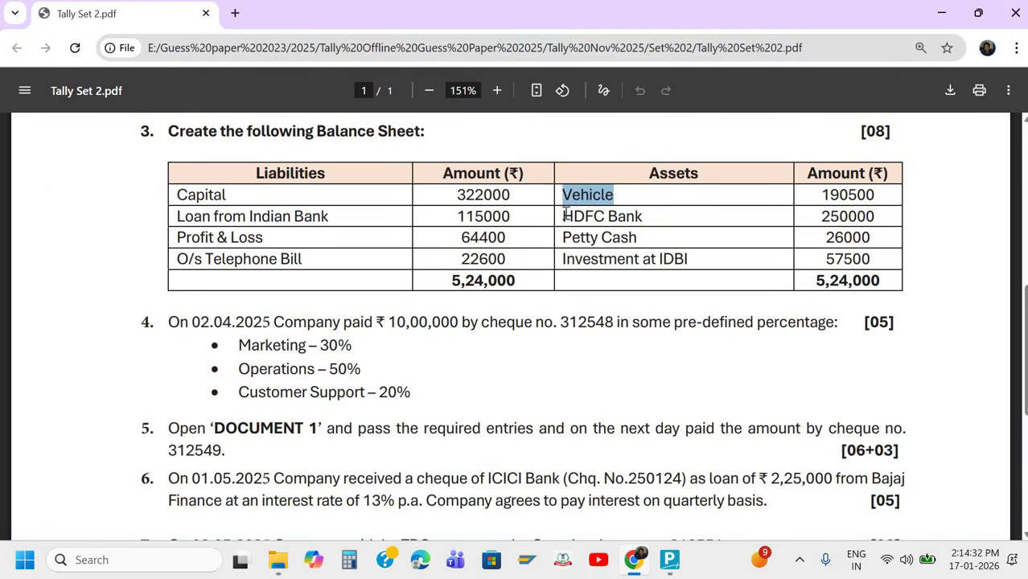
pyautogui.moveTo(563, 215); pyautogui.dragTo(645, 215)
pyautogui.hotkey('ctrl', 'c')
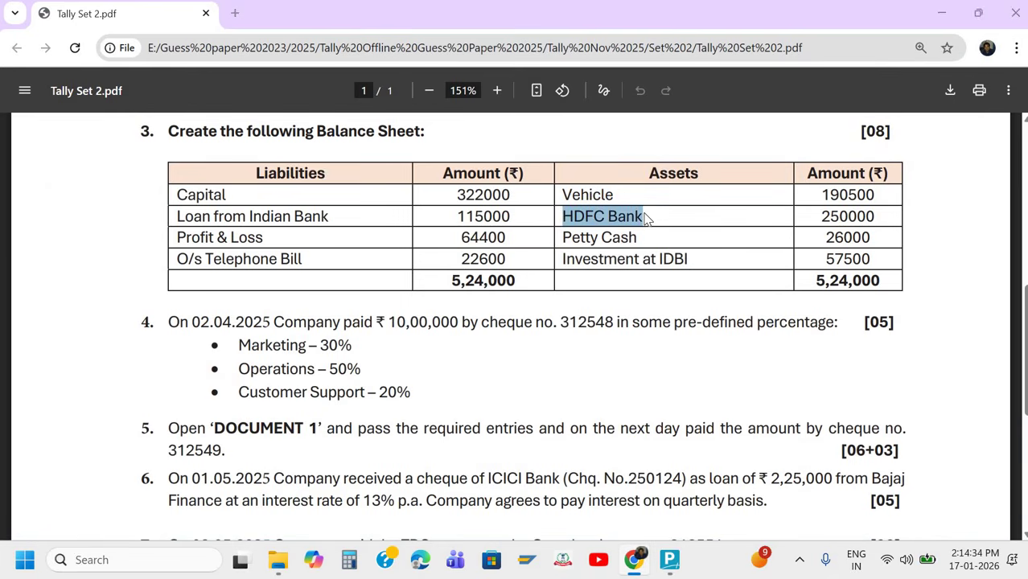
pyautogui.hotkey('alt', 'Tab')
pyautogui.hotkey('ctrl', 'v')
pyautogui.press('Return')
pyautogui.write('Ba')
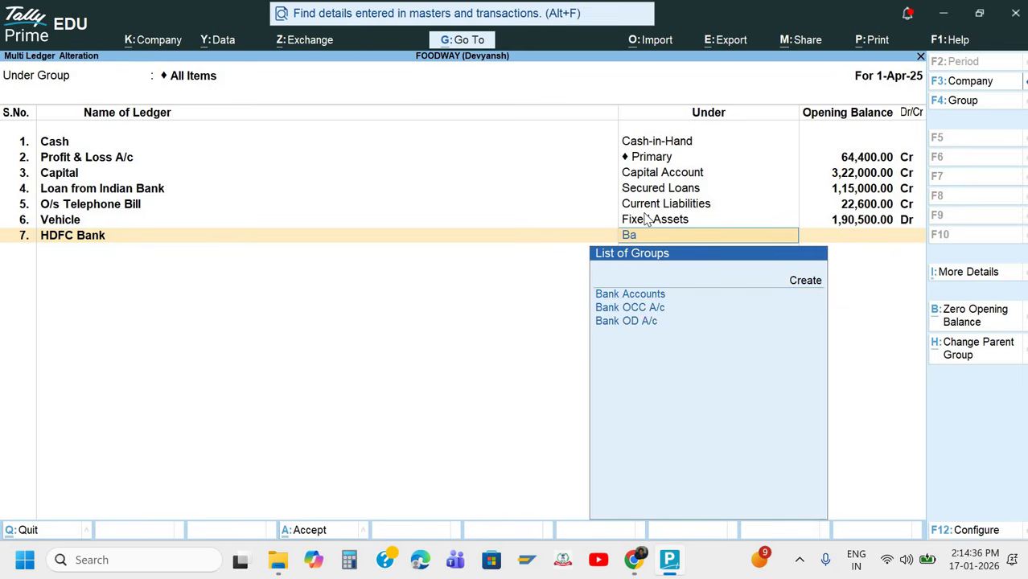
pyautogui.press('Return')
# Set the HDFC Bank opening balance to 2,50,000 Dr.
pyautogui.write('50000')
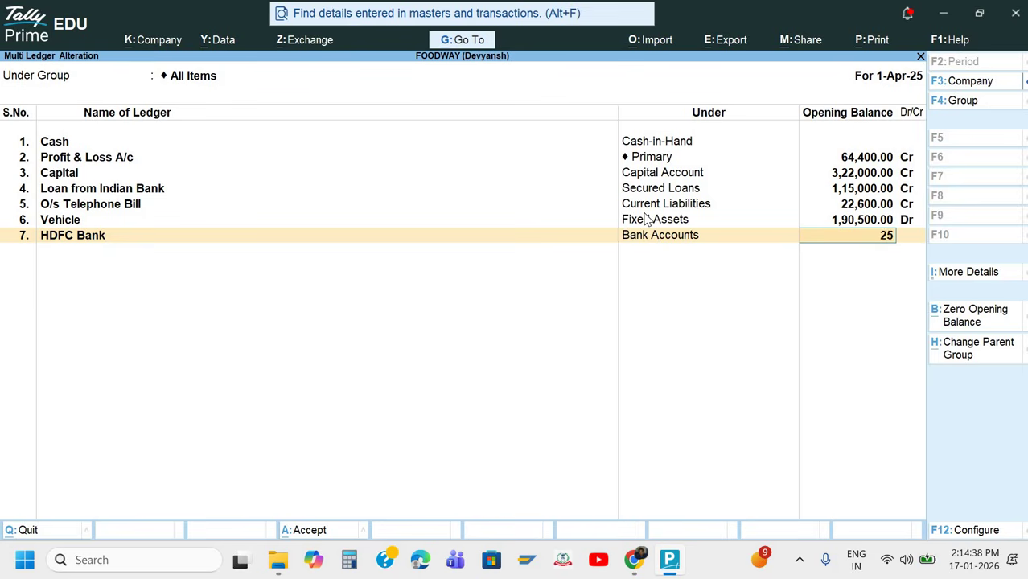
pyautogui.press('Return')
pyautogui.press('Return')
# Copy the ledger name Petty Cash from the question paper into a new row and place it under Cash-in-Hand.
pyautogui.hotkey('alt', 'Tab')
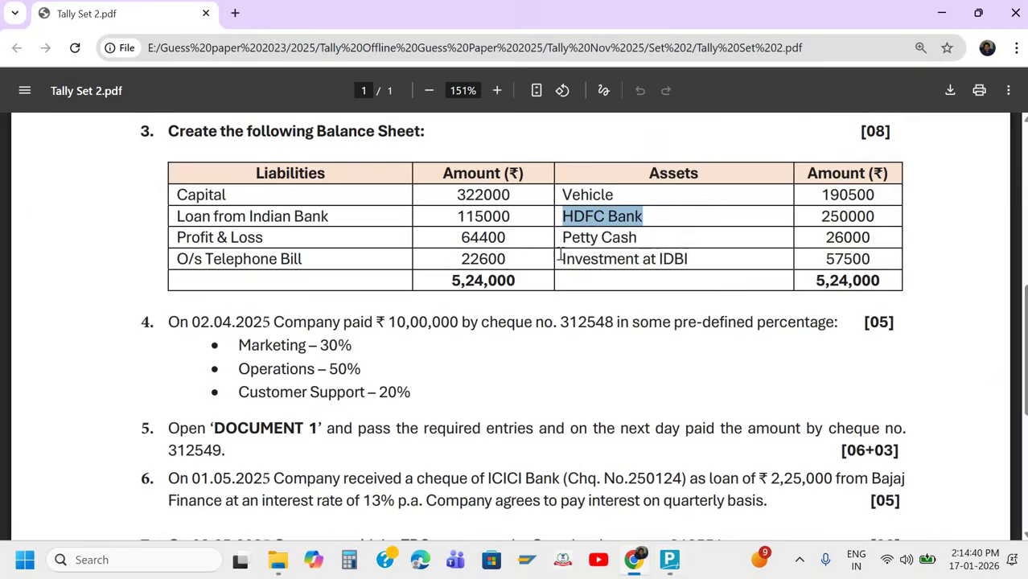
pyautogui.moveTo(561, 245); pyautogui.dragTo(647, 239)
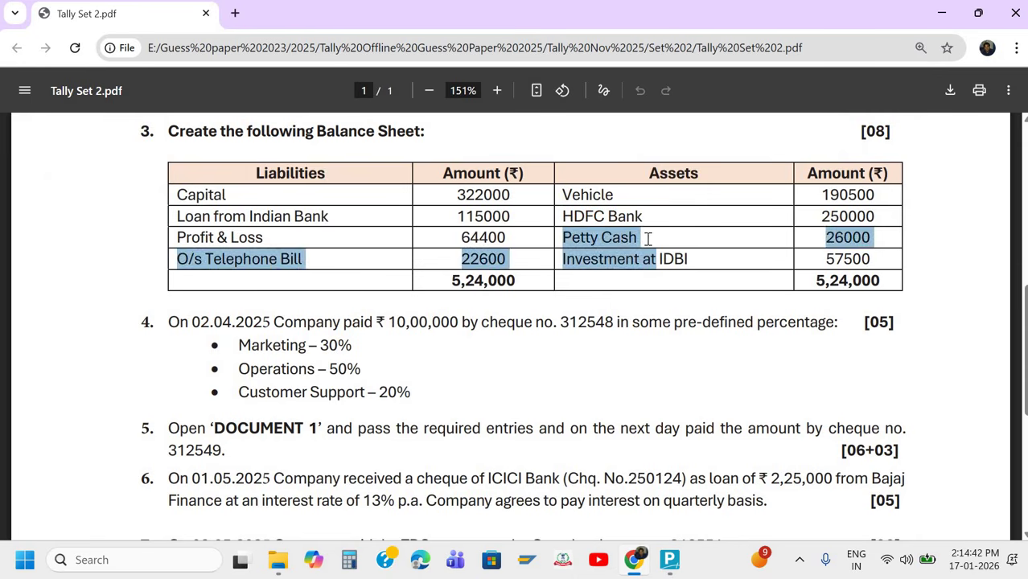
pyautogui.moveTo(566, 238); pyautogui.dragTo(639, 233)
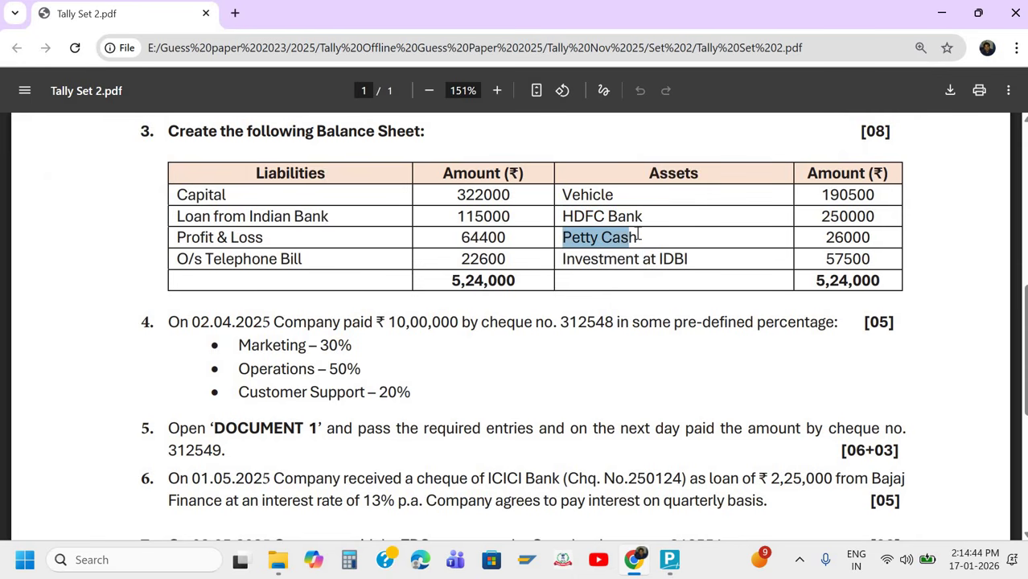
pyautogui.hotkey('ctrl', 'c')
pyautogui.hotkey('alt', 'Tab')
pyautogui.hotkey('ctrl', 'v')
pyautogui.press('Return')
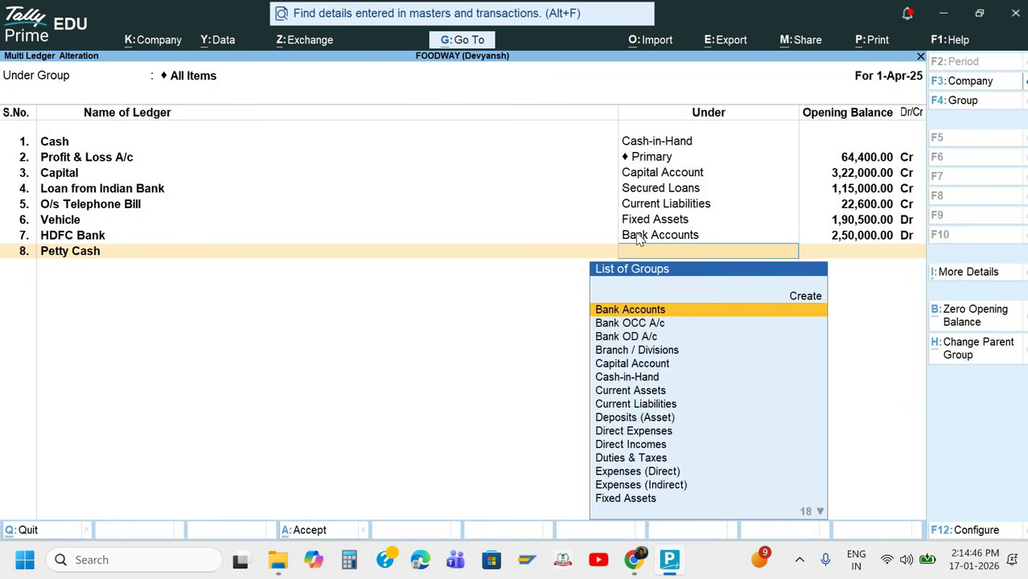
pyautogui.write('Ca')
pyautogui.press('Down')
pyautogui.press('Down')
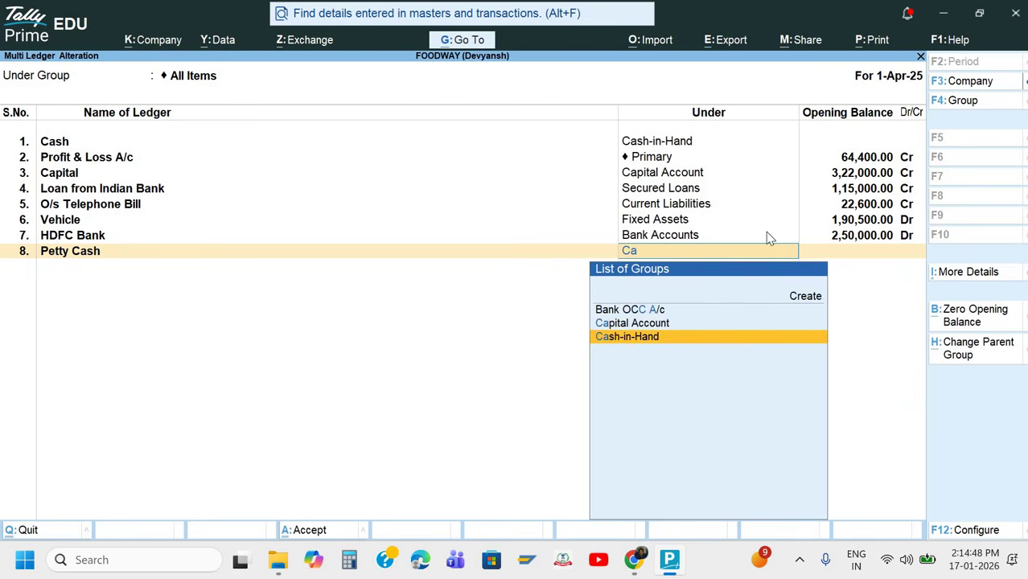
pyautogui.press('Return')
# Check the Petty Cash amount in the question paper and enter an opening balance of 26,000 Dr.
pyautogui.hotkey('alt', 'Tab')
pyautogui.hotkey('alt', 'Tab')
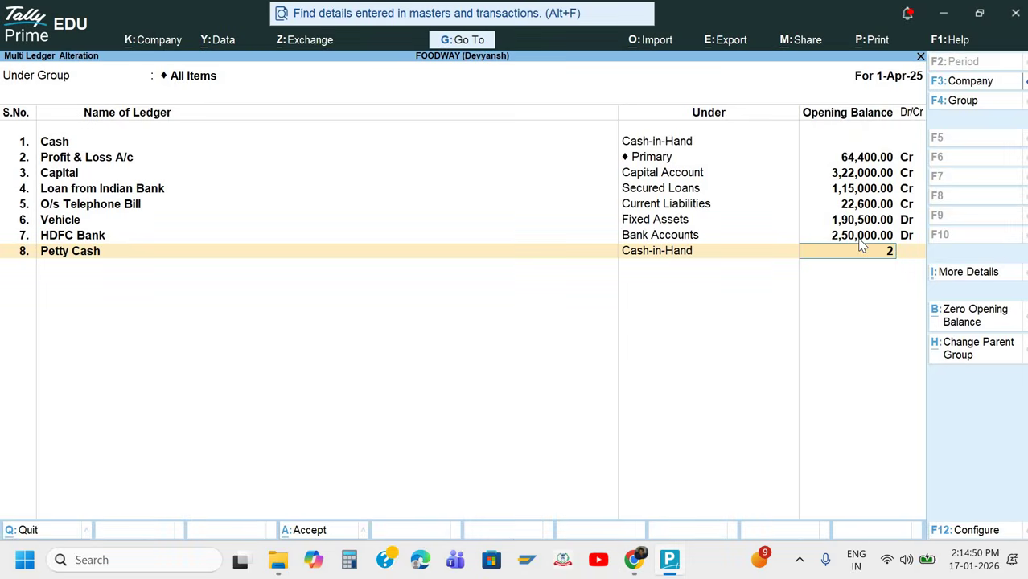
pyautogui.write('25')
pyautogui.press('BackSpace')
pyautogui.write('6000')
pyautogui.press('Return')
pyautogui.press('Return')
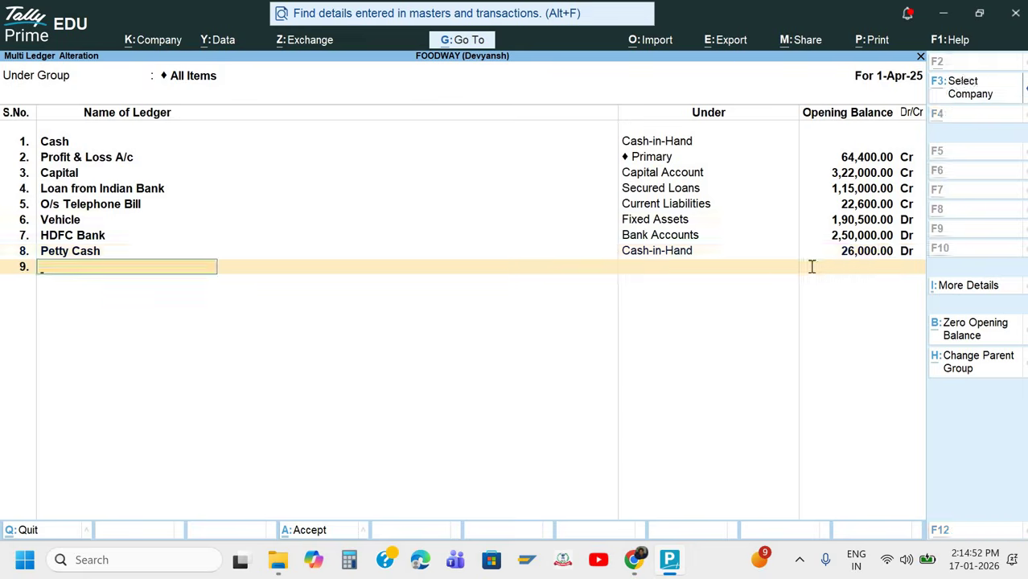
# Copy the ledger name Investment at IDBI from the question paper into a new row and place it under Investments.
pyautogui.hotkey('alt', 'Tab')
pyautogui.moveTo(566, 259); pyautogui.dragTo(689, 257)
pyautogui.hotkey('ctrl', 'c')
pyautogui.hotkey('alt', 'Tab')
pyautogui.hotkey('ctrl', 'v')
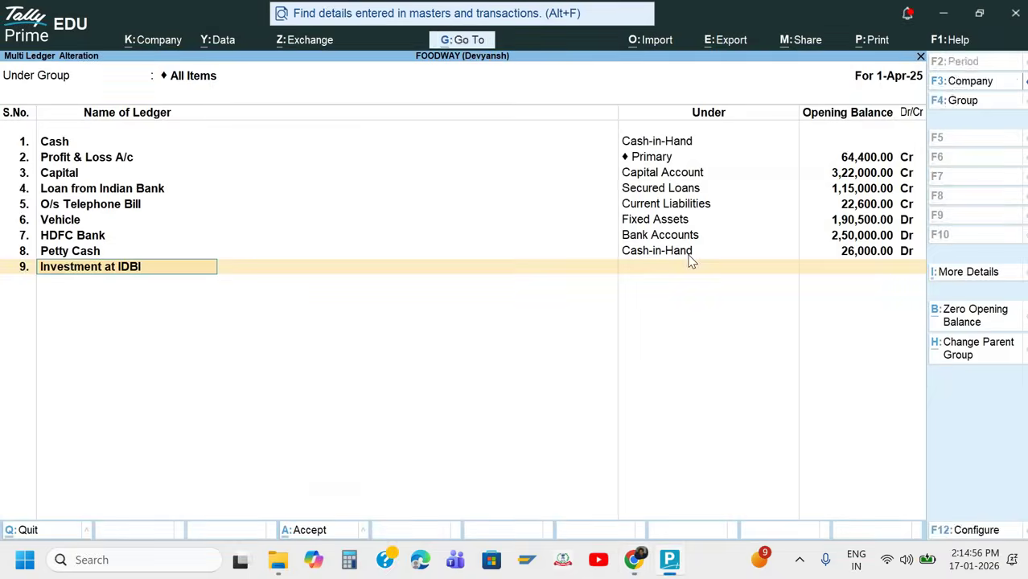
pyautogui.press('Return')
pyautogui.write('In')
pyautogui.press('Down')
pyautogui.press('Down')
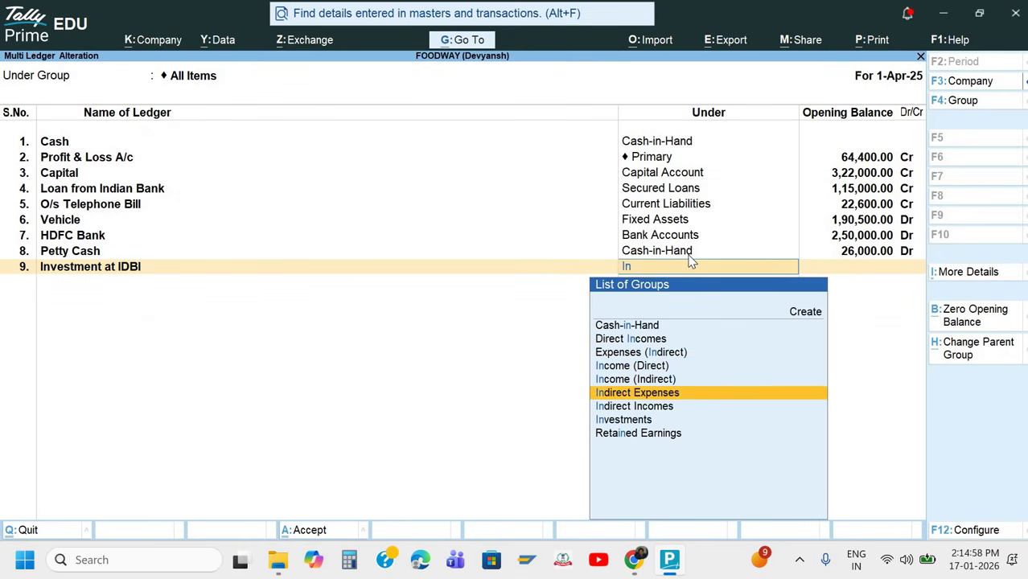
pyautogui.press('Down')
pyautogui.press('Down')
pyautogui.press('Return')
# Look up the Investment at IDBI amount, enter an opening balance of 57,500 Dr and save the ledger list.
pyautogui.hotkey('alt', 'Tab')
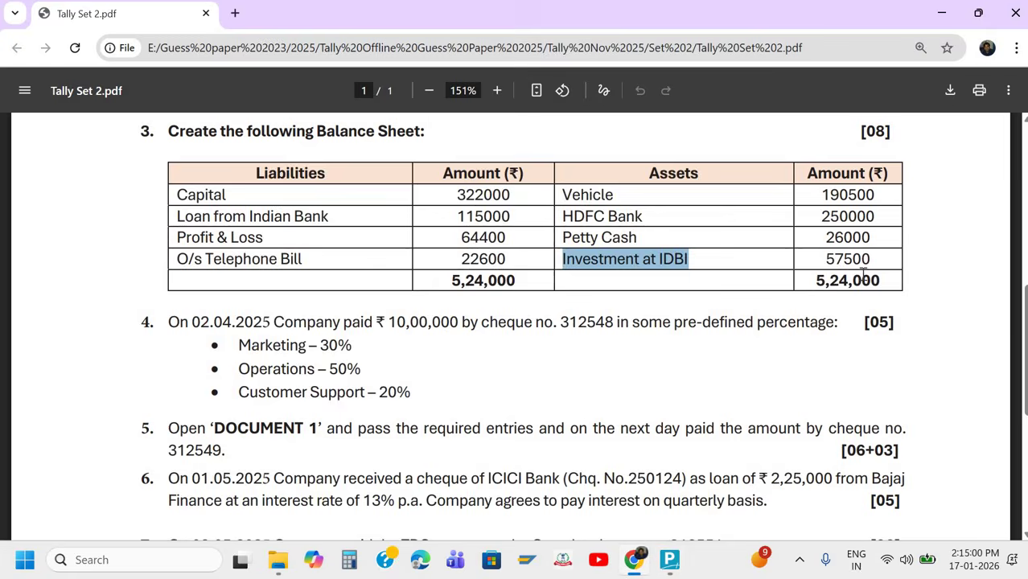
pyautogui.hotkey('alt', 'Tab')
pyautogui.write('57')
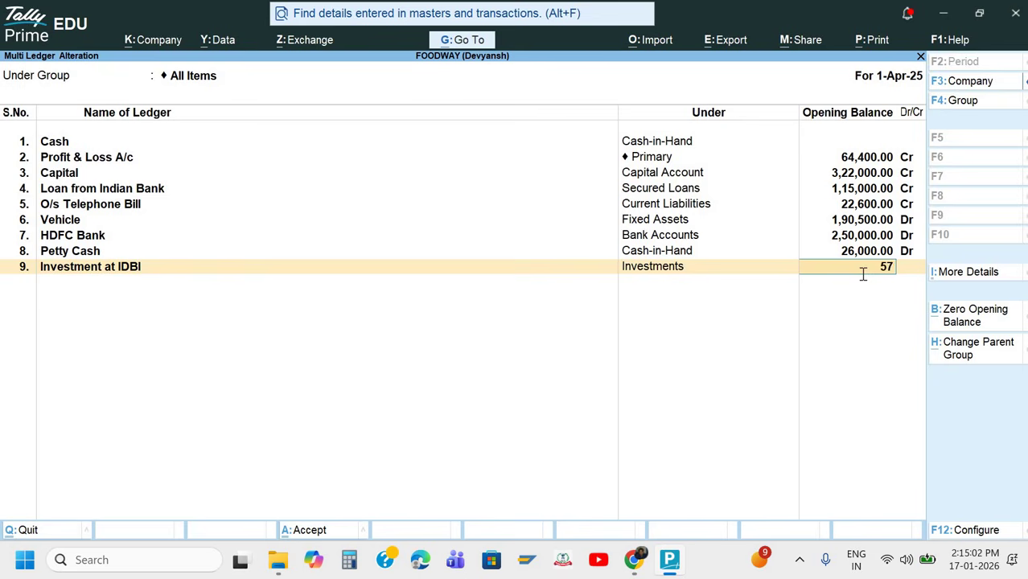
pyautogui.write(',500')
pyautogui.press('Return')
pyautogui.press('Return')
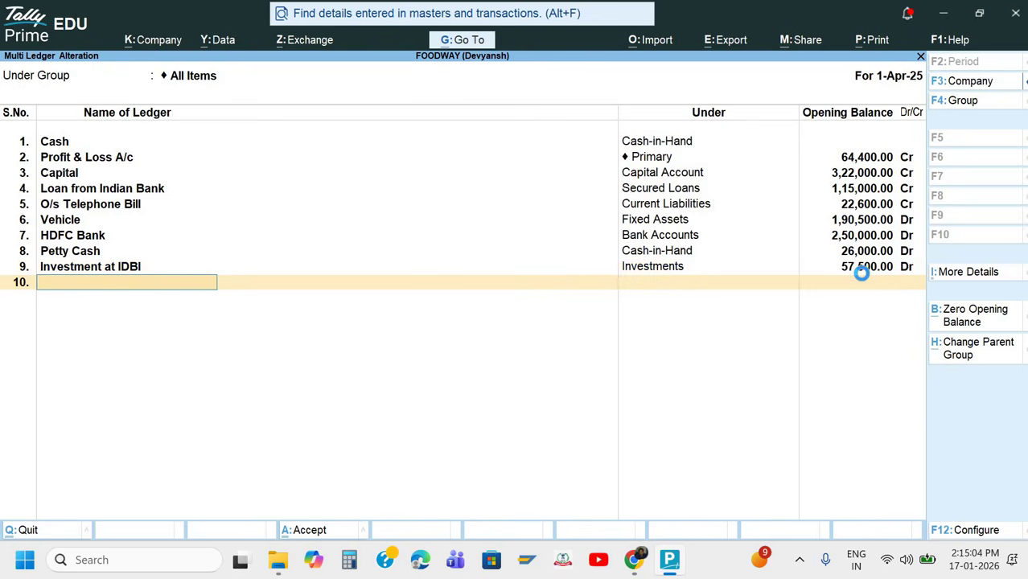
pyautogui.press('Return')
pyautogui.press('Return')
# Open the Balance Sheet report to check the opening figures and totals, then return to the Gateway of Tally.
pyautogui.press('Escape')
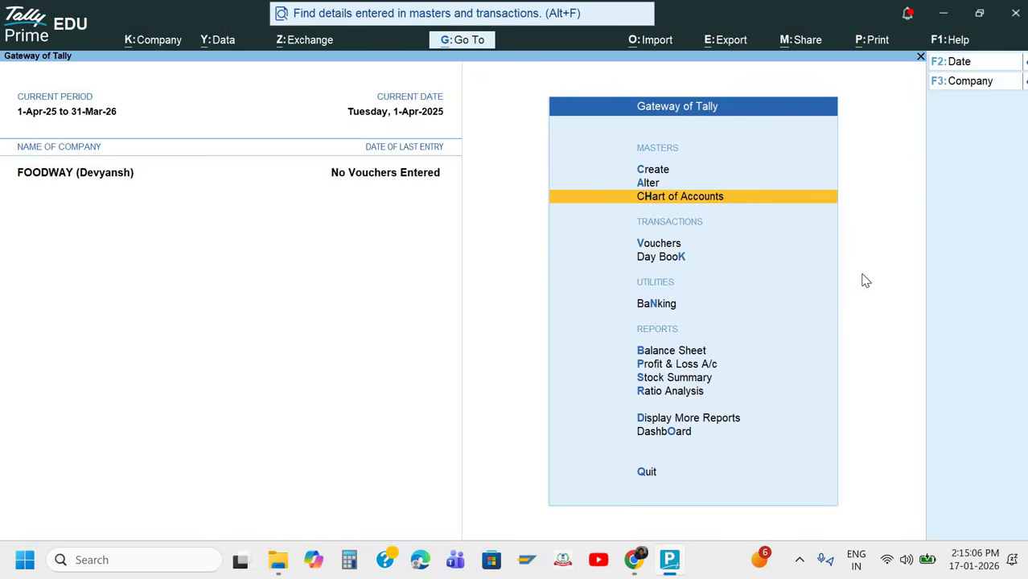
pyautogui.press('Escape')
pyautogui.press('Escape')
pyautogui.press('b')
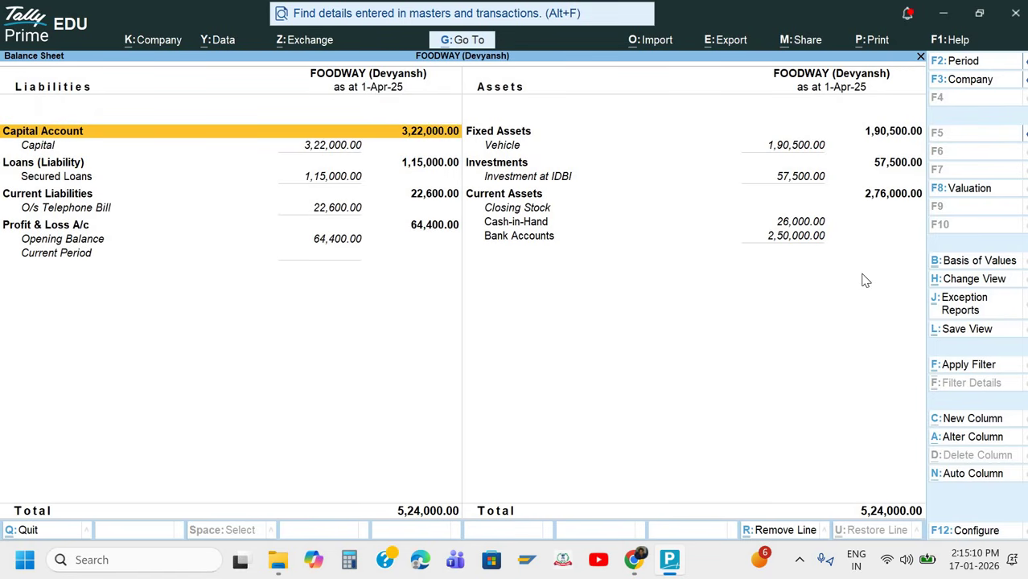
pyautogui.press('Escape')
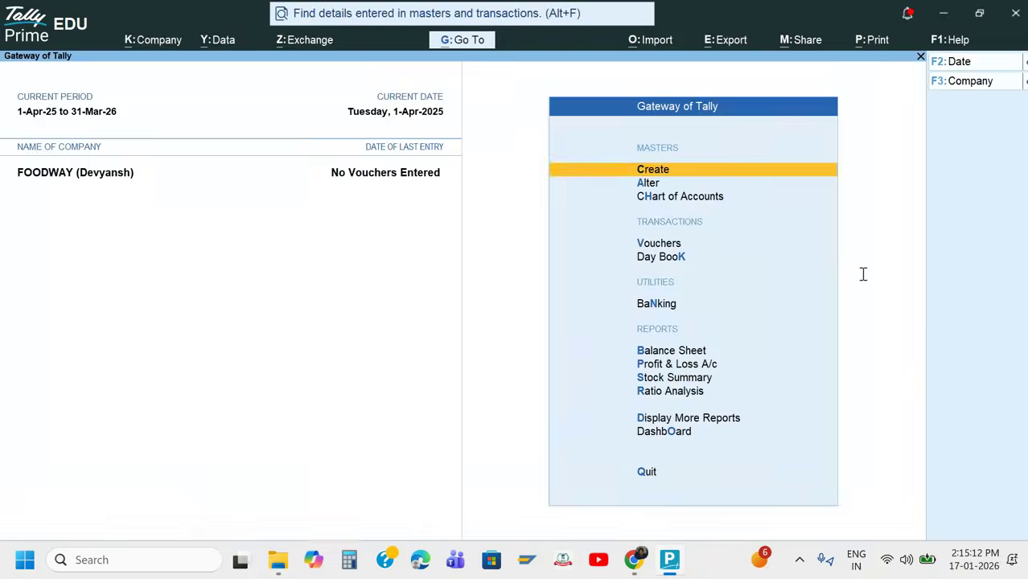
# Read question 4 in the question paper and set Enable Cost Centres to Yes in the FOODWAY company features.
pyautogui.hotkey('alt', 'Tab')
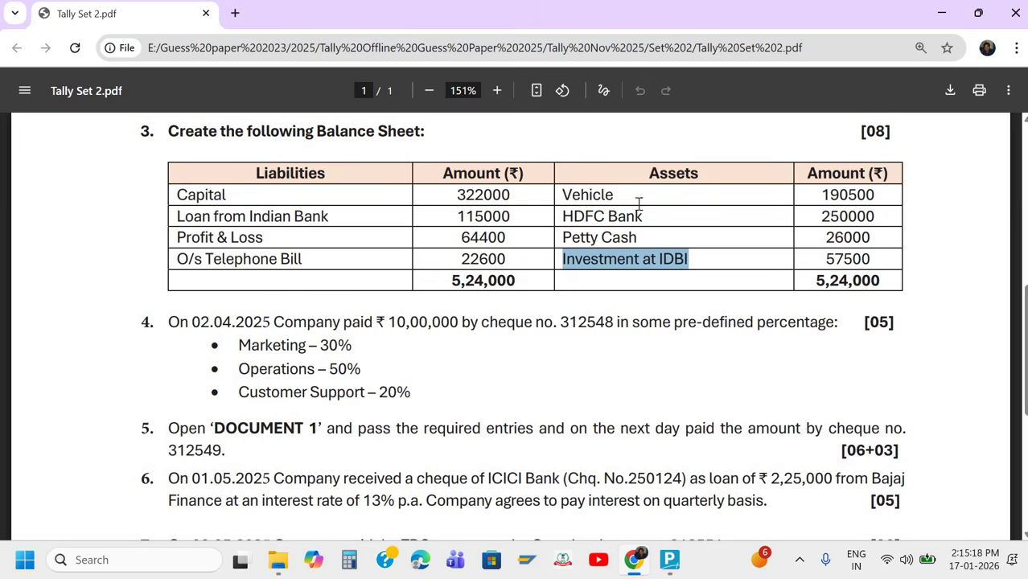
pyautogui.scroll(-4, 499, 272)
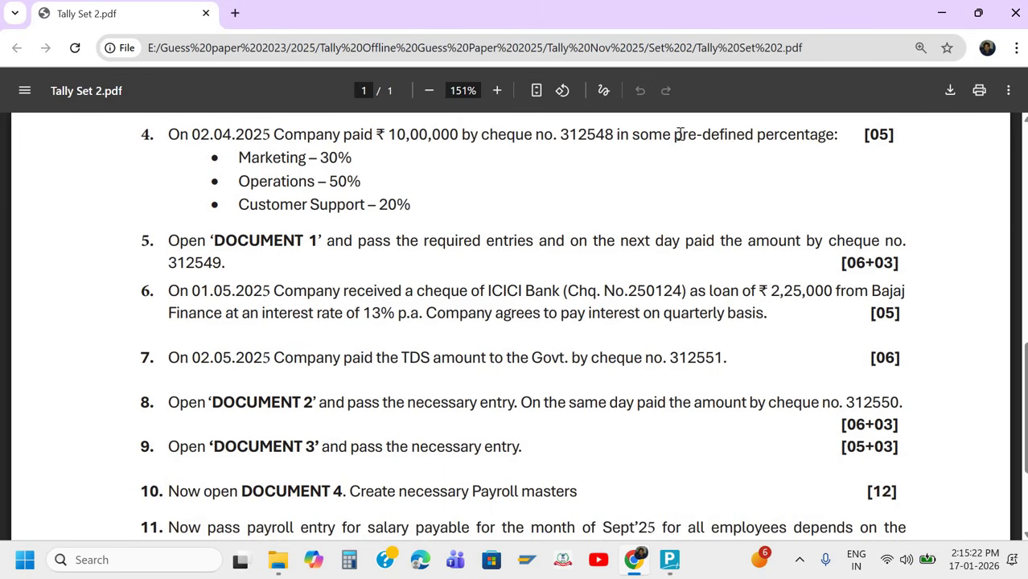
pyautogui.hotkey('alt', 'Tab')
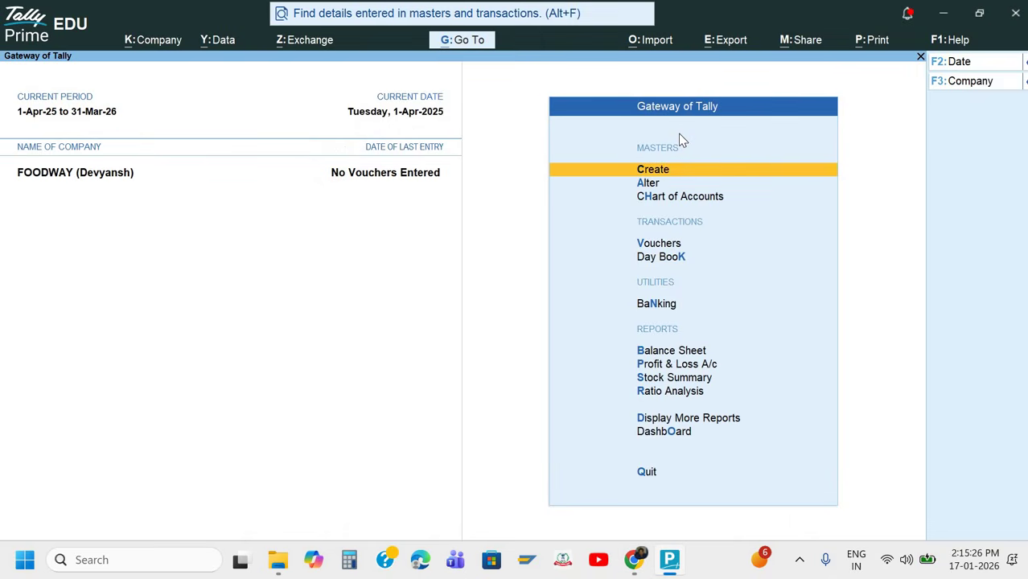
pyautogui.press('F11')
pyautogui.press('Down')
pyautogui.press('Down')
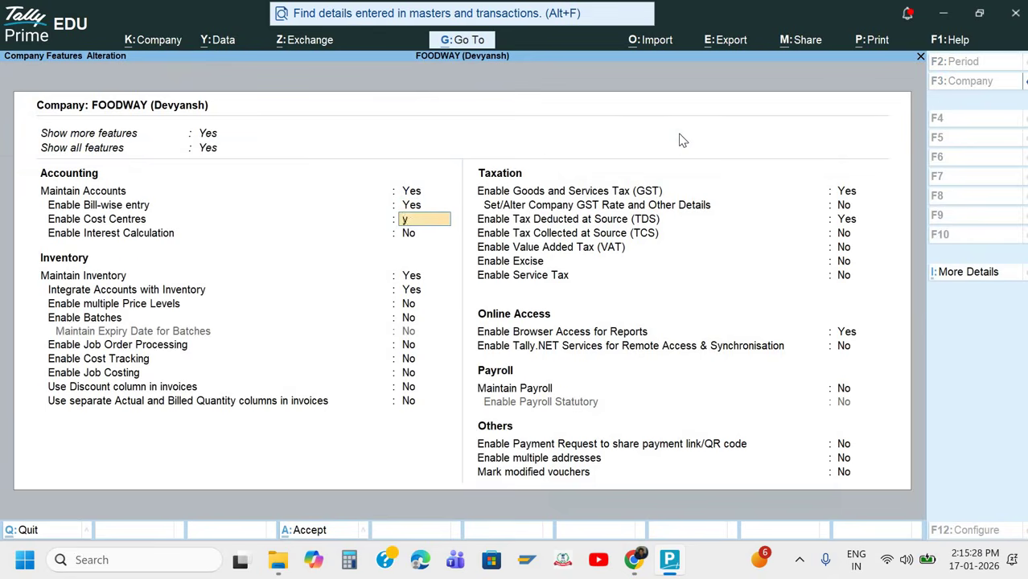
pyautogui.press('Escape')
pyautogui.press('Escape')
# Expand the list of masters to show more types and open the creation form for a Cost Category.
pyautogui.press('Return')
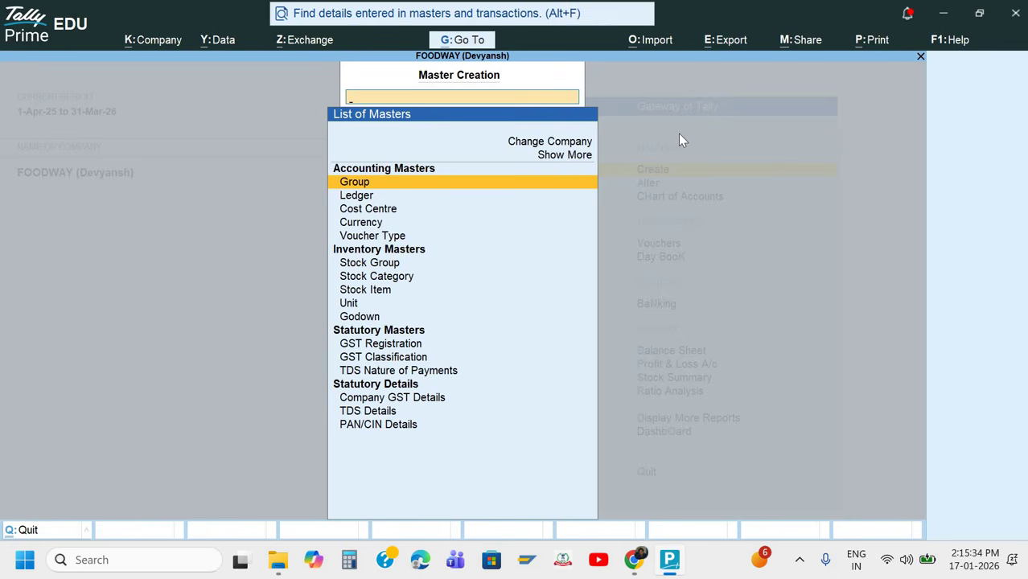
pyautogui.press('Down')
pyautogui.press('Down')
pyautogui.press('Down')
pyautogui.press('Down')
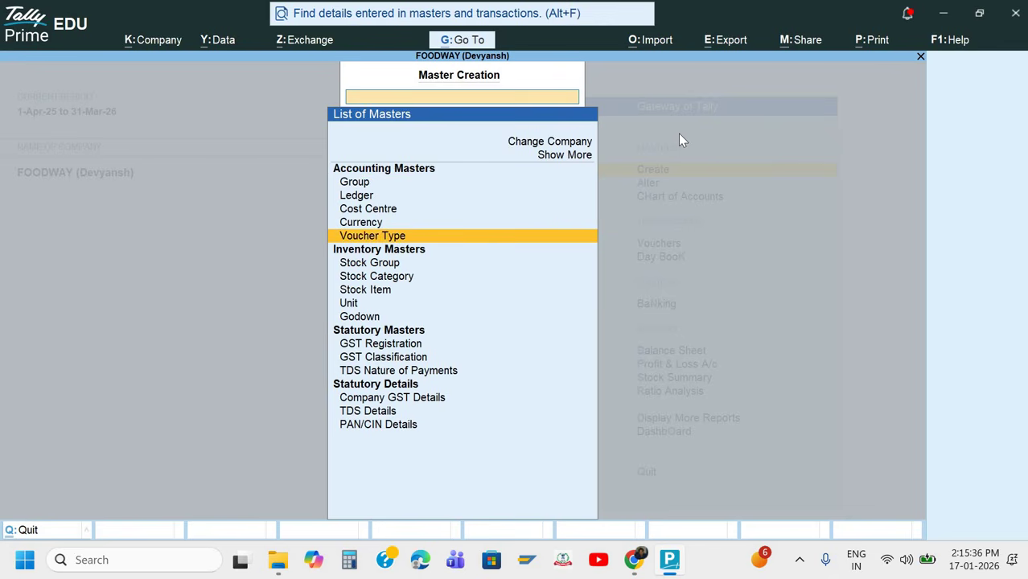
pyautogui.press('Up')
pyautogui.press('Up')
pyautogui.press('Up')
pyautogui.press('Up')
pyautogui.press('Up')
pyautogui.press('Return')
pyautogui.press('Down')
pyautogui.press('Down')
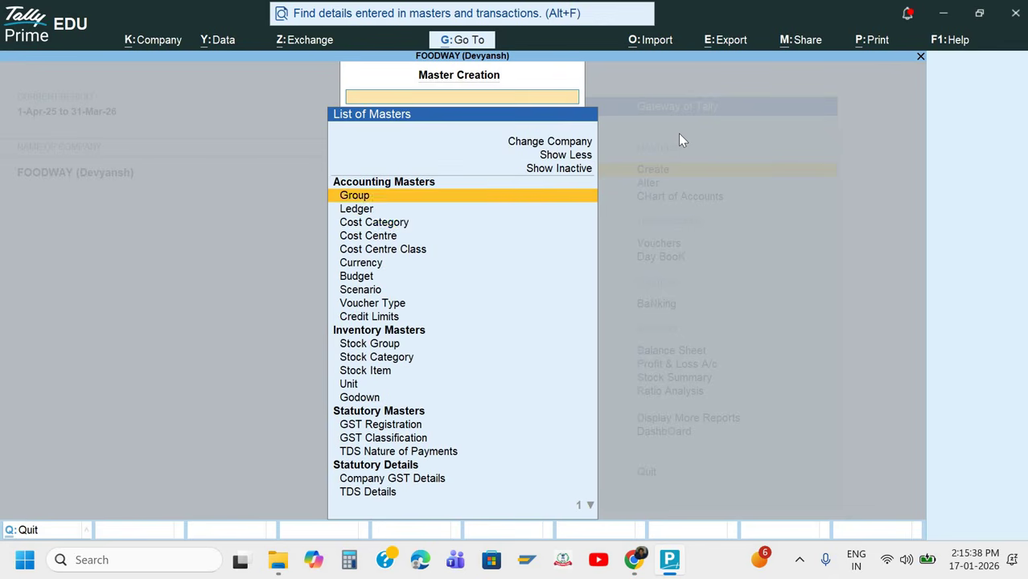
pyautogui.press('Down')
pyautogui.press('Down')
pyautogui.press('Return')
pyautogui.press('Return')
# Check question 4 and create the cost category Business Exp., allocating revenue items but not non-revenue items.
pyautogui.hotkey('alt', 'Tab')
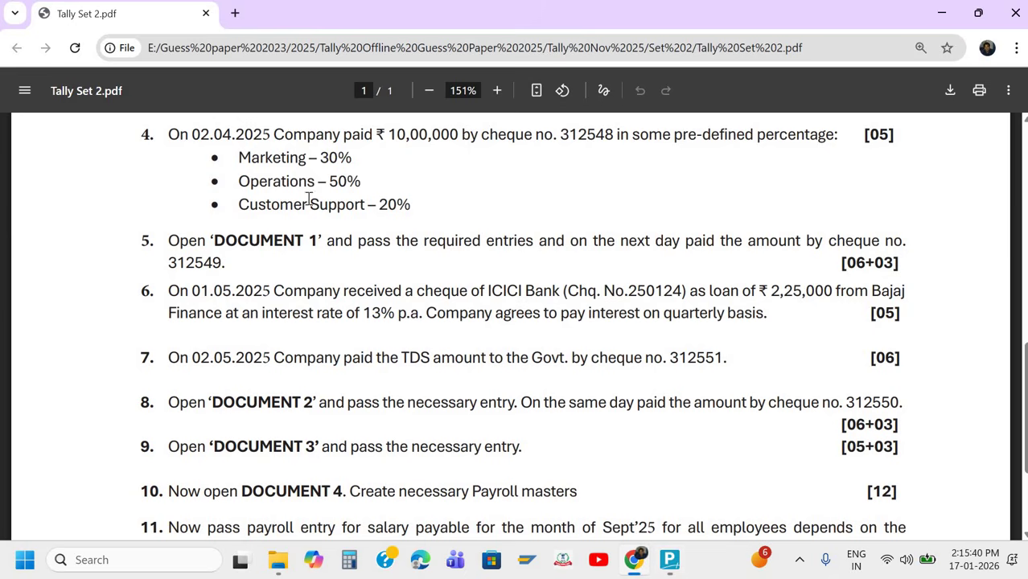
pyautogui.hotkey('alt', 'Tab')
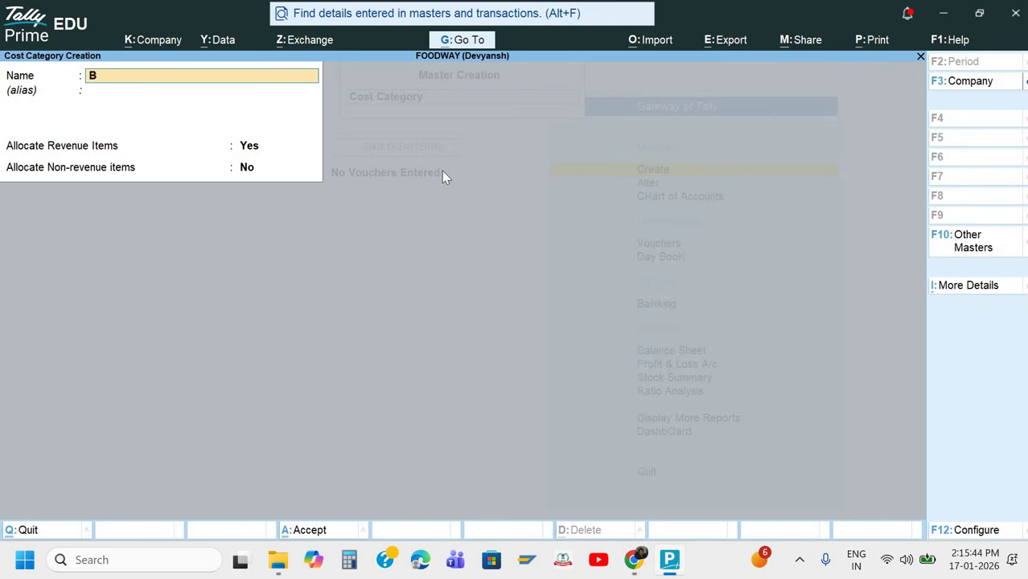
pyautogui.write('Business Exp.')
pyautogui.press('Return')
pyautogui.press('Return')
pyautogui.press('Return')
pyautogui.press('Return')
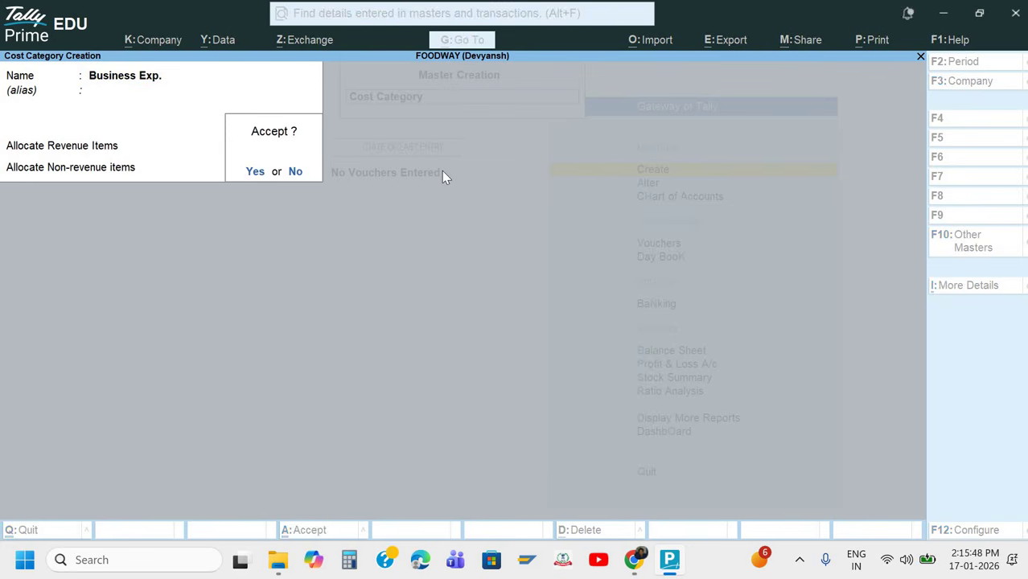
pyautogui.press('Return')
# Copy Marketing from question 4 and create it as a cost centre in the Business Exp. category under Primary.
pyautogui.hotkey('alt', 'Tab')
pyautogui.hotkey('alt', 'Tab')
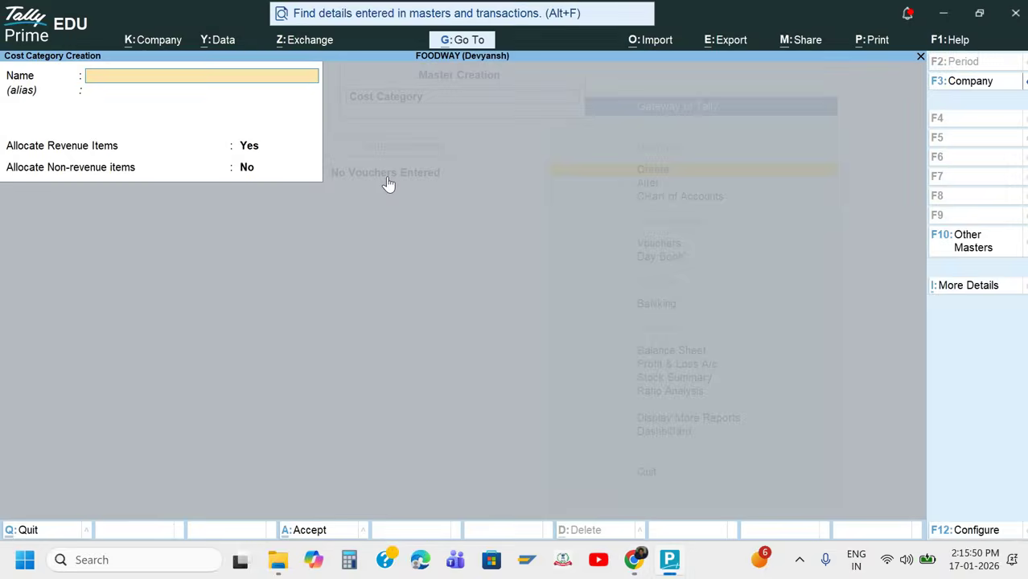
pyautogui.press('Escape')
pyautogui.press('Down')
pyautogui.press('Return')
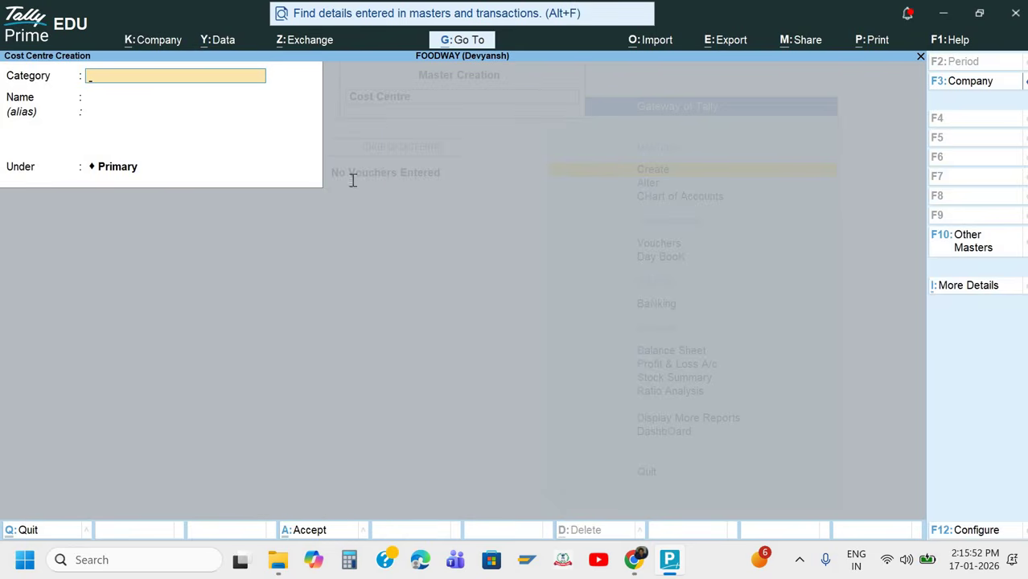
pyautogui.hotkey('alt', 'Tab')
pyautogui.moveTo(238, 157); pyautogui.dragTo(306, 164)
pyautogui.hotkey('alt', 'Tab')
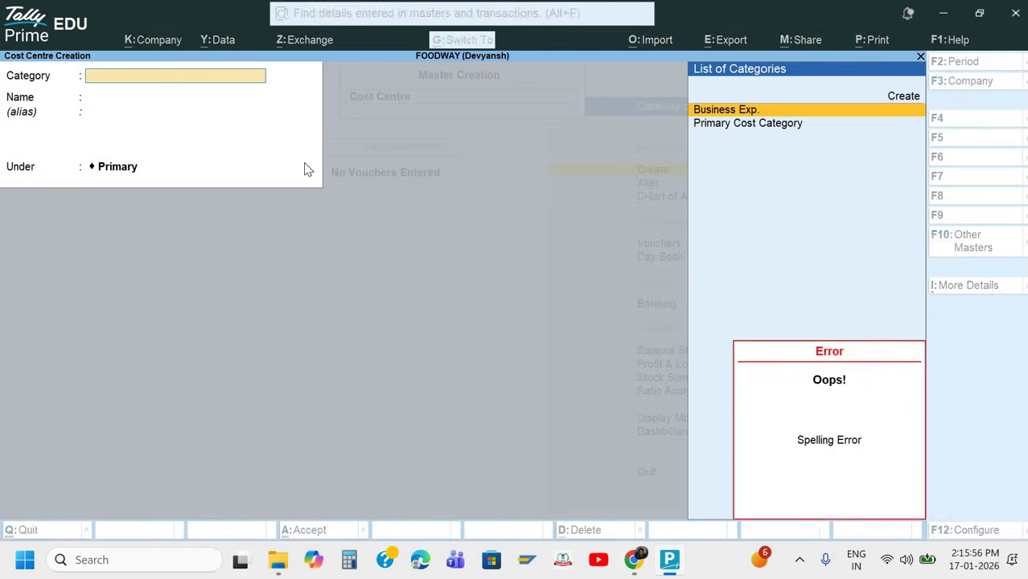
pyautogui.press('Return')
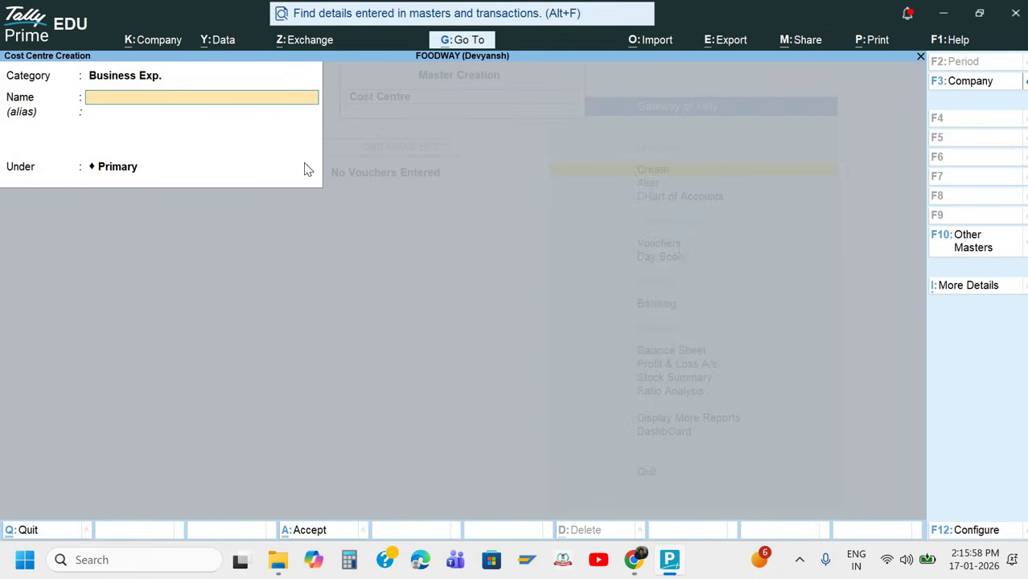
pyautogui.hotkey('ctrl', 'alt', 'v')
pyautogui.press('Return')
pyautogui.press('Return')
pyautogui.press('Return')
pyautogui.press('Return')
# Copy Operations from question 4 and create it as a cost centre in the Business Exp. category under Primary.
pyautogui.hotkey('alt', 'Tab')
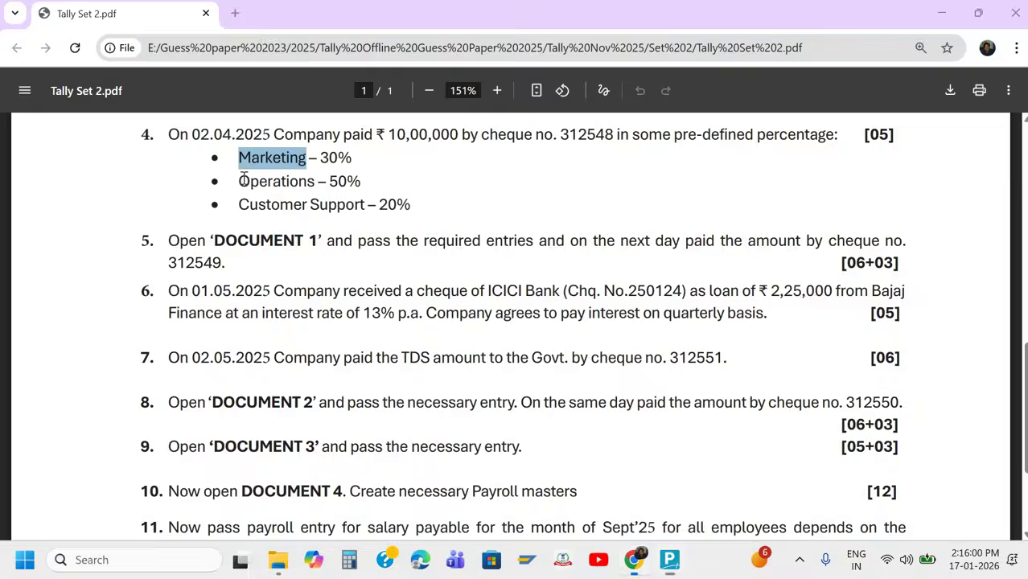
pyautogui.click(315, 182)
pyautogui.doubleClick(314, 182)
pyautogui.hotkey('ctrl', 'c')
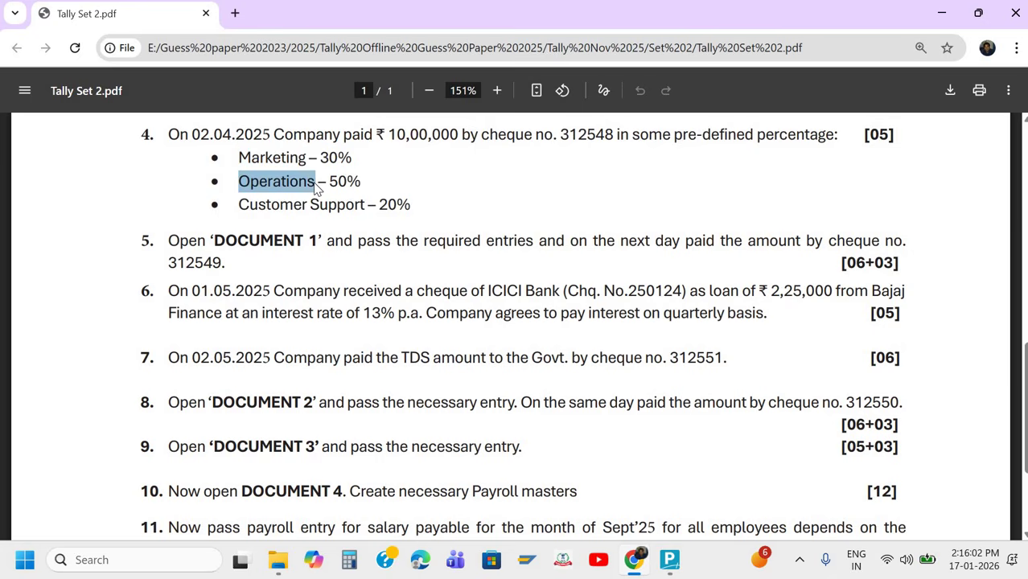
pyautogui.hotkey('alt', 'Tab')
pyautogui.hotkey('ctrl', 'alt', 'v')
pyautogui.press('Return')
pyautogui.press('Return')
pyautogui.press('Return')
pyautogui.press('Return')
# Copy Customer Support from question 4 and create it as a cost centre in the Business Exp. category under Primary.
pyautogui.hotkey('alt', 'Tab')
pyautogui.moveTo(238, 204); pyautogui.dragTo(365, 206)
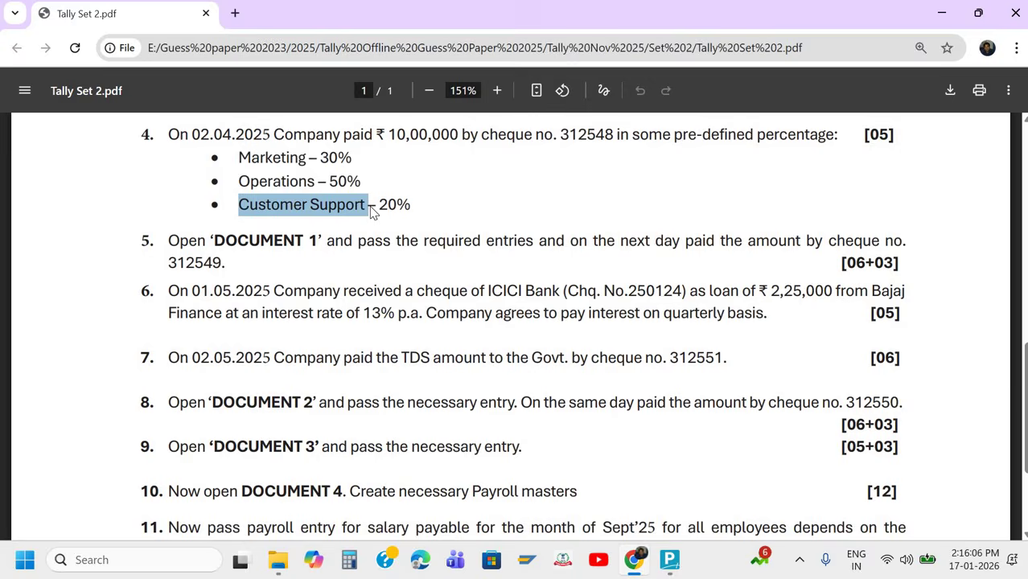
pyautogui.hotkey('ctrl', 'c')
pyautogui.hotkey('alt', 'Tab')
pyautogui.hotkey('ctrl', 'alt', 'v')
pyautogui.press('Return')
pyautogui.press('Return')
pyautogui.press('Return')
pyautogui.press('Return')
# Create a cost centre class named Business Exp. and select the Business Exp. cost category for its automatic allocation.
pyautogui.hotkey('alt', 'Tab')
pyautogui.hotkey('alt', 'Tab')
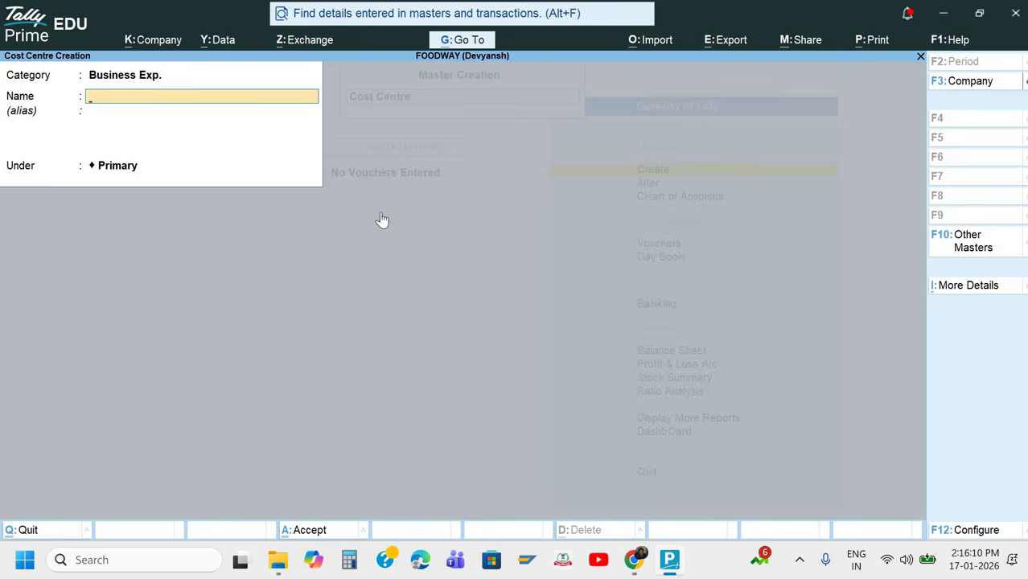
pyautogui.press('Escape')
pyautogui.press('Down')
pyautogui.press('Return')
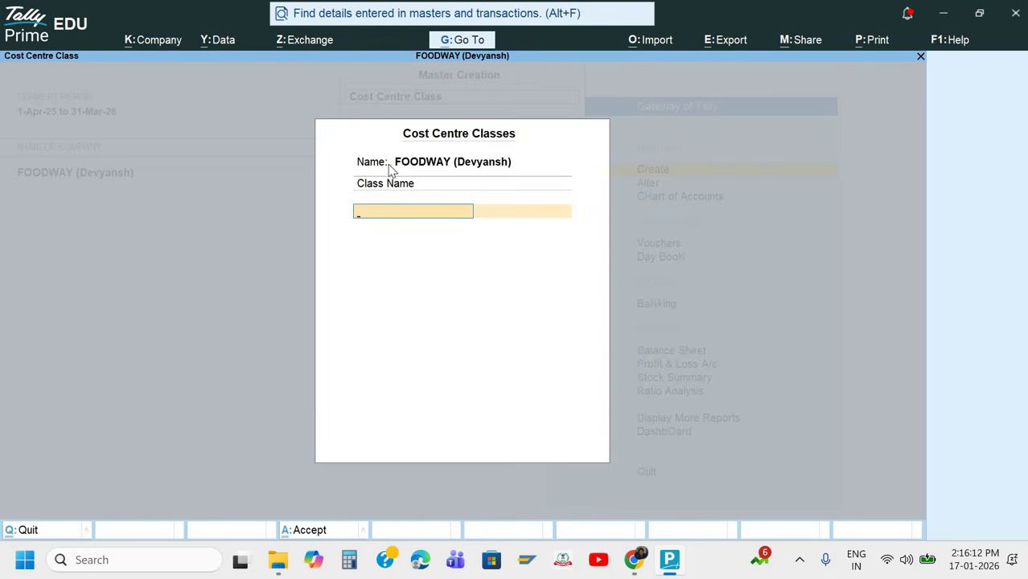
pyautogui.hotkey('alt', 'Tab')
pyautogui.hotkey('alt', 'Tab')
pyautogui.press('Return')
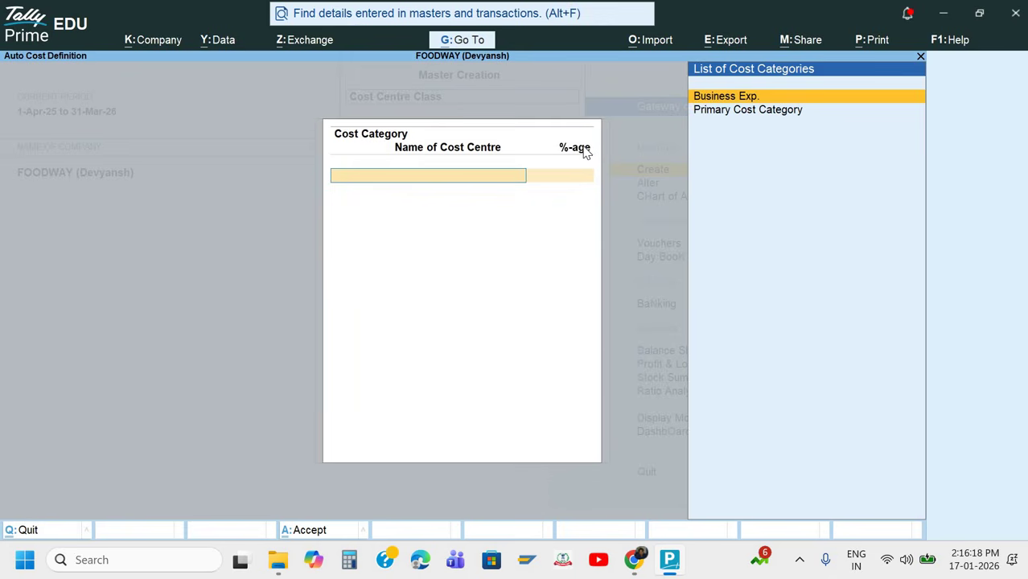
pyautogui.press('Return')
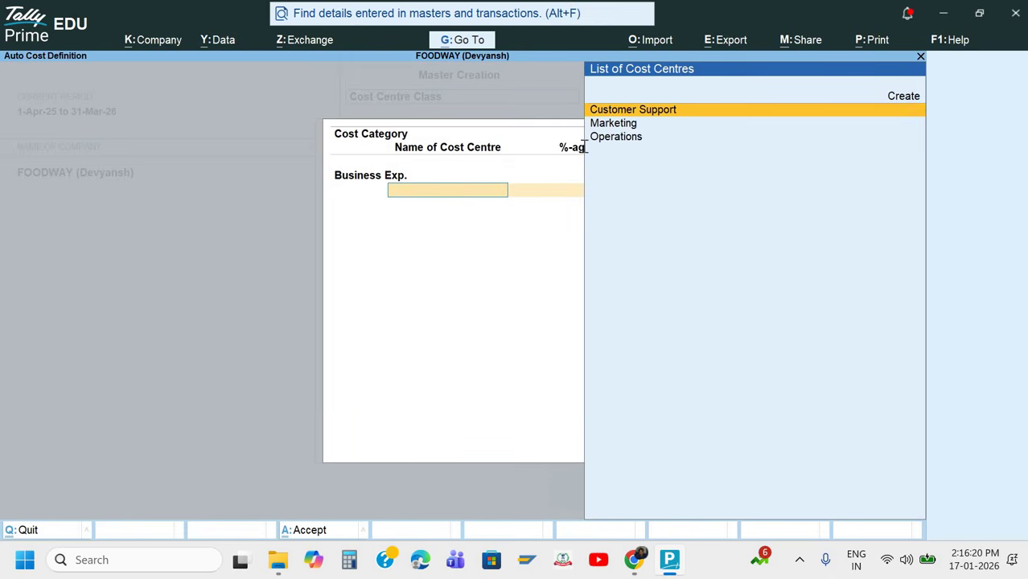
# Allocate 30% to the Marketing cost centre in the Business Exp. class, as given in question 4.
pyautogui.hotkey('alt', 'Tab')
pyautogui.hotkey('alt', 'Tab')
pyautogui.press('Down')
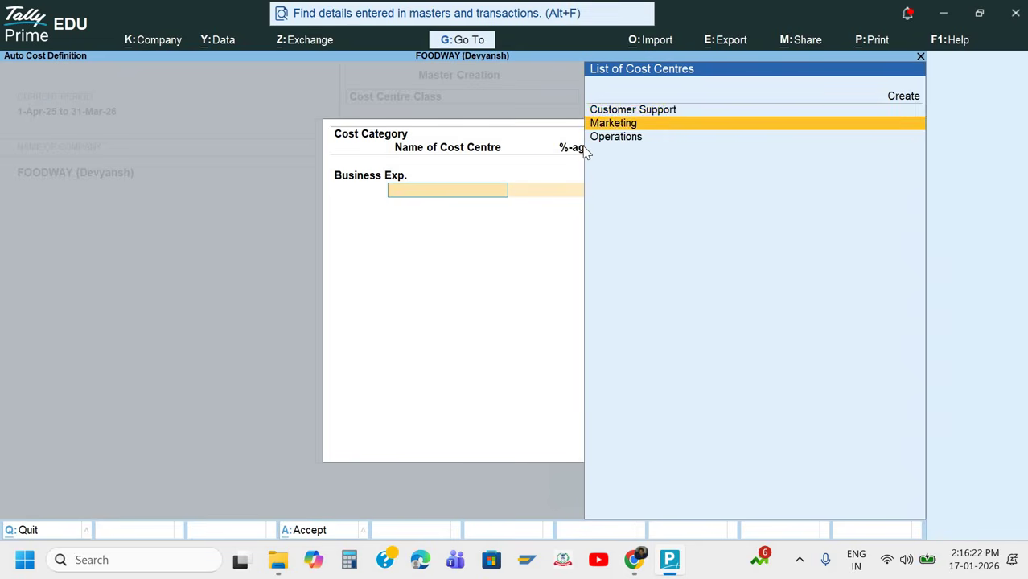
pyautogui.press('Return')
pyautogui.write('30')
pyautogui.hotkey('alt', 'Tab')
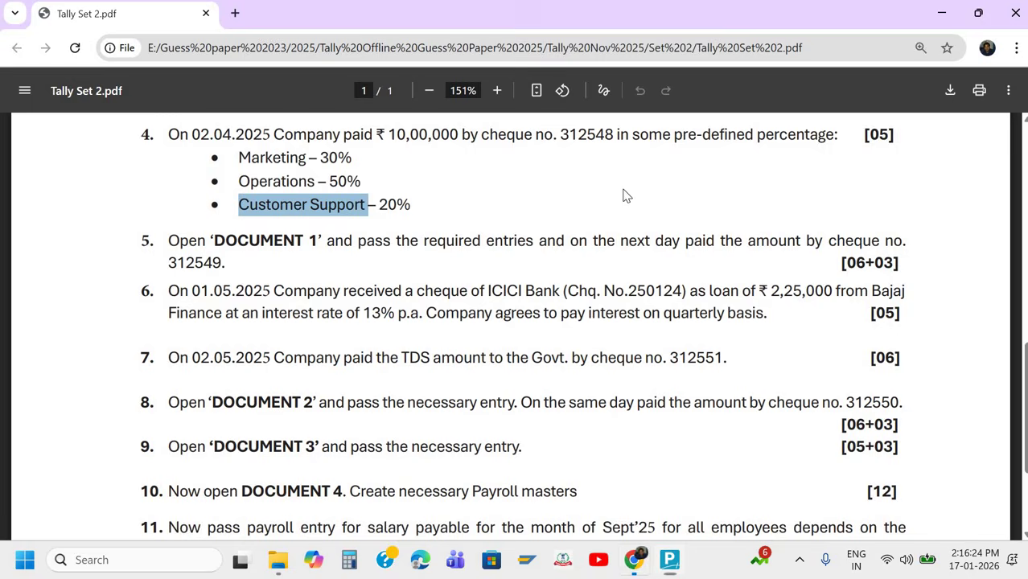
# Add Operations to the Business Exp. class allocation at 50%, as given in question 4.
pyautogui.hotkey('alt', 'Tab')
pyautogui.press('Down')
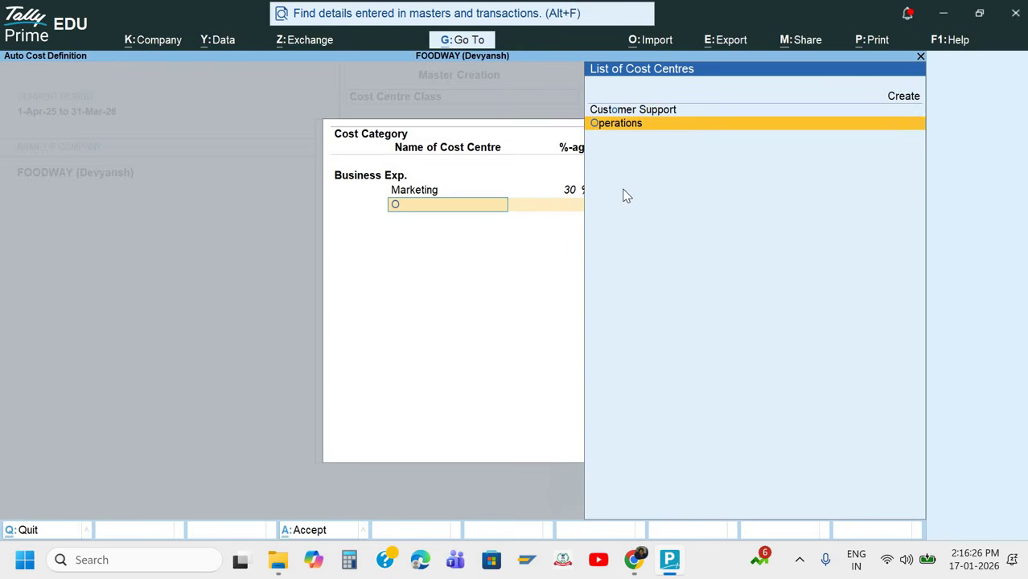
pyautogui.press('Return')
pyautogui.hotkey('alt', 'Tab')
pyautogui.hotkey('alt', 'Tab')
pyautogui.write('50')
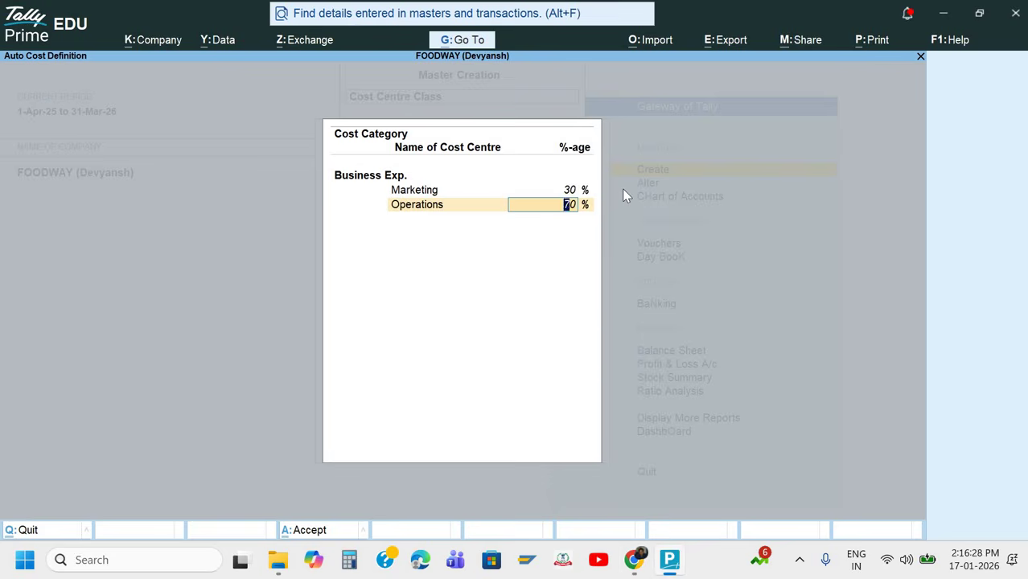
pyautogui.press('Return')
# Add Customer Support at 20%, save the cost centre class and return to the Gateway of Tally.
pyautogui.press('Return')
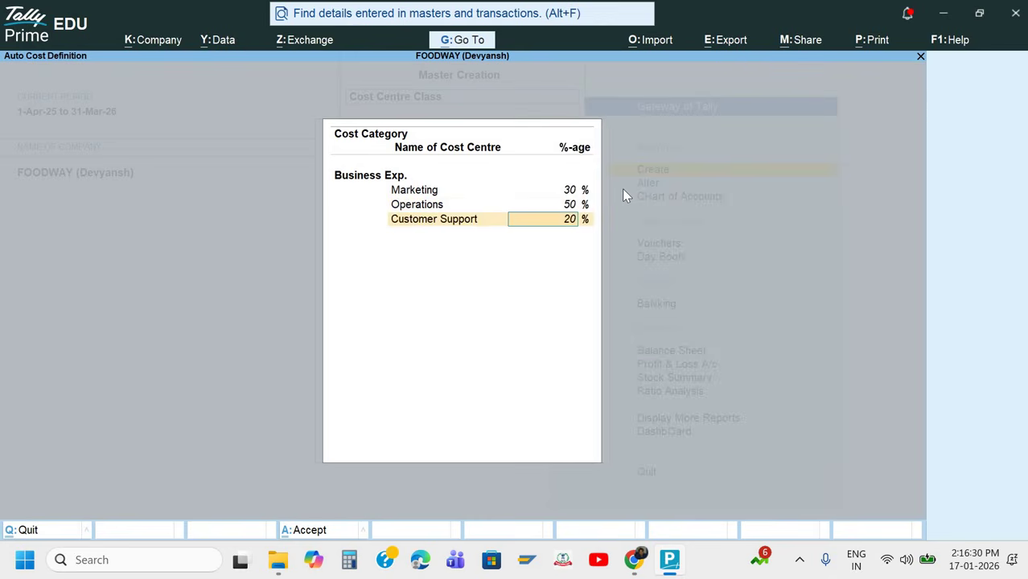
pyautogui.press('Return')
pyautogui.press('Return')
pyautogui.press('Return')
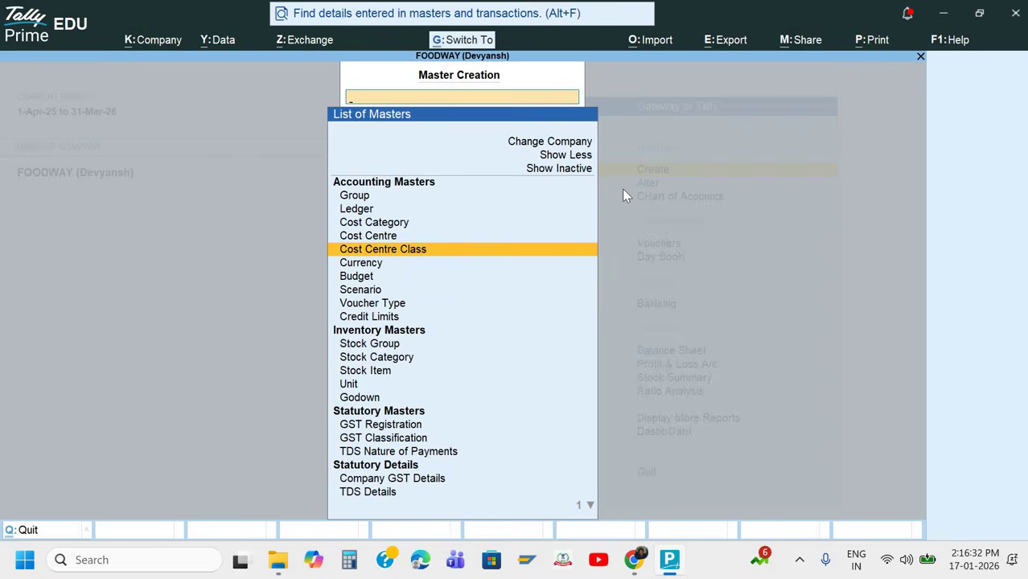
pyautogui.press('Return')
pyautogui.press('Escape')
pyautogui.press('Escape')
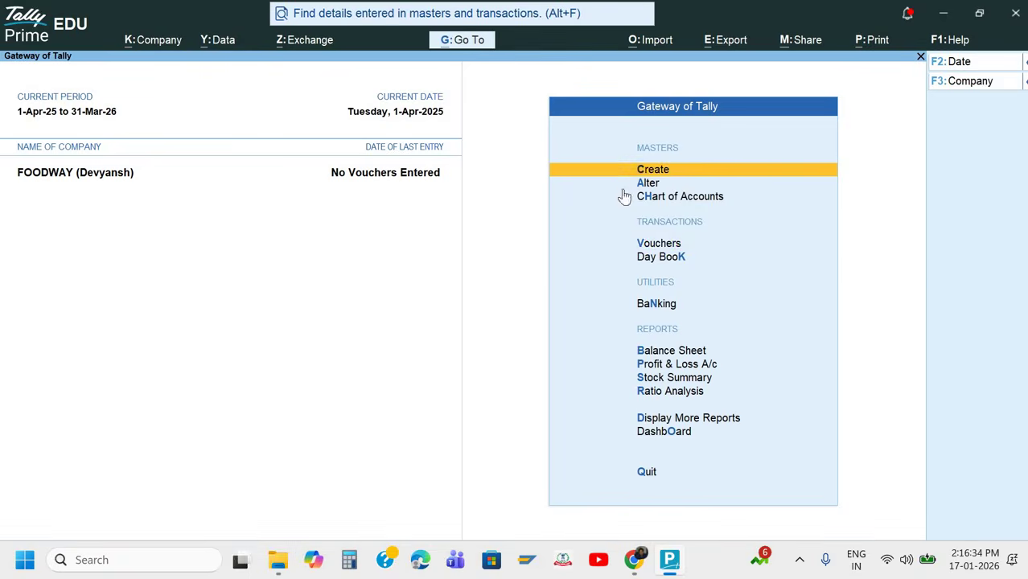
# Start a payment voucher and set its date to 2-4-2025, as given in question 4.
pyautogui.press('Down')
pyautogui.press('Down')
pyautogui.press('Down')
pyautogui.press('Return')
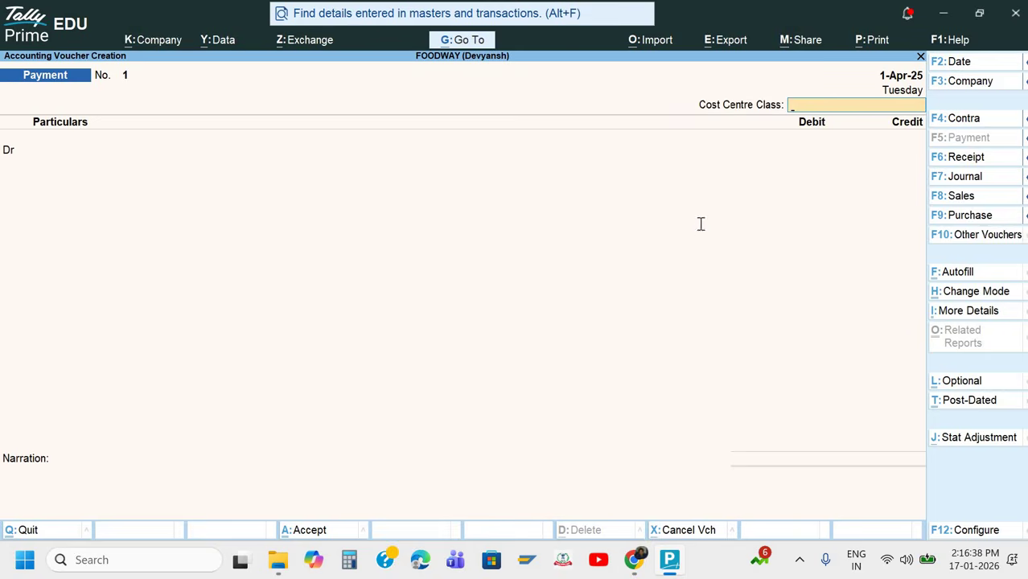
pyautogui.hotkey('alt', 'Tab')
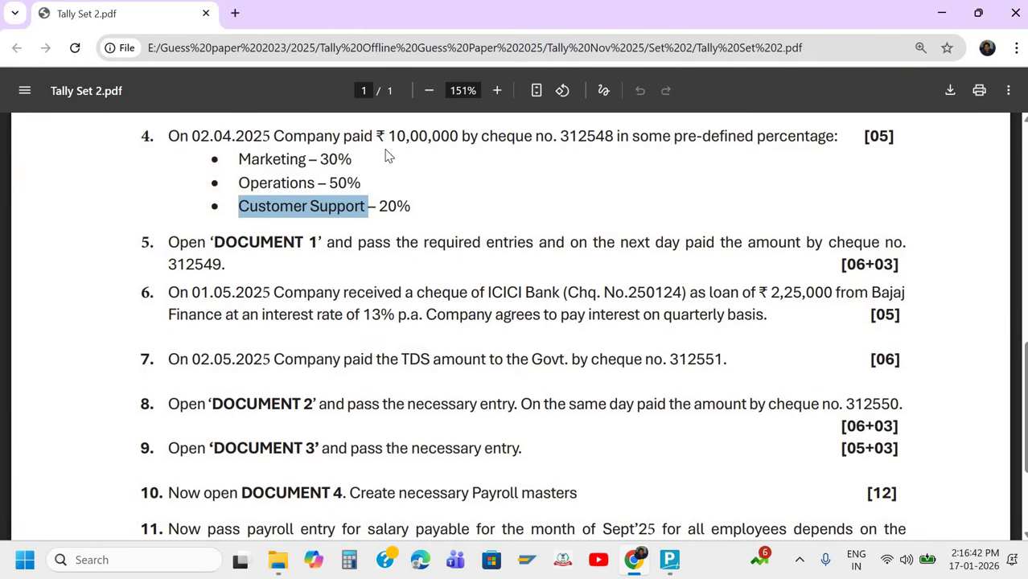
pyautogui.hotkey('alt', 'Tab')
pyautogui.press('F2')
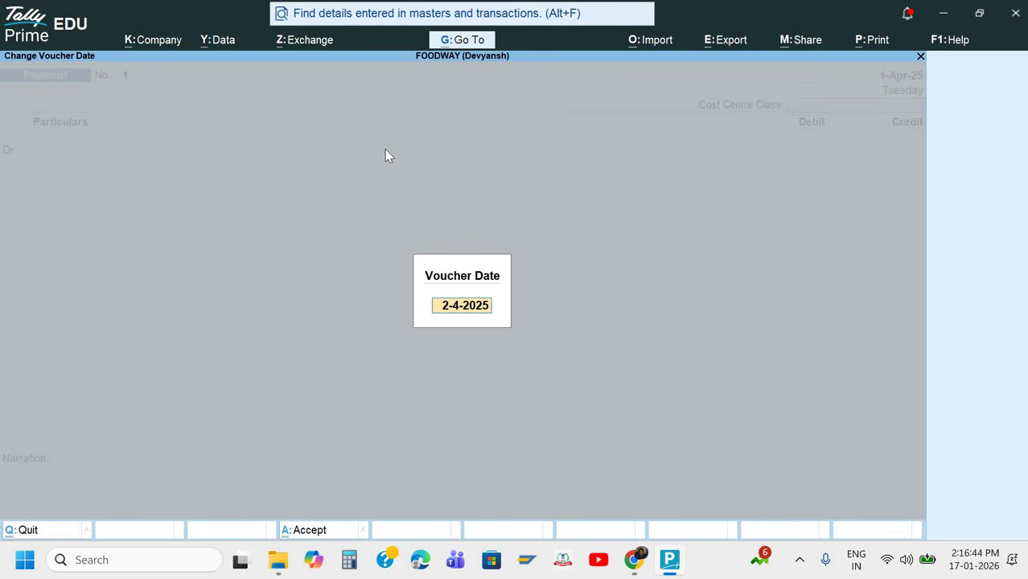
pyautogui.press('Return')
# Check the voucher configuration for cost centre class selection and set the payment's Cost Centre Class to Business Exp.
pyautogui.press('Return')
pyautogui.press('BackSpace')
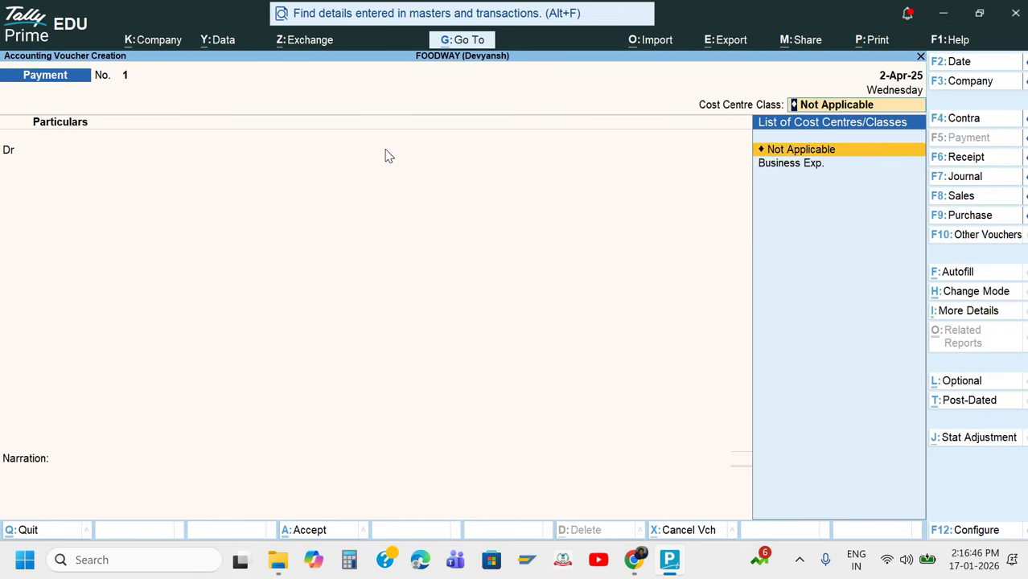
pyautogui.press('Down')
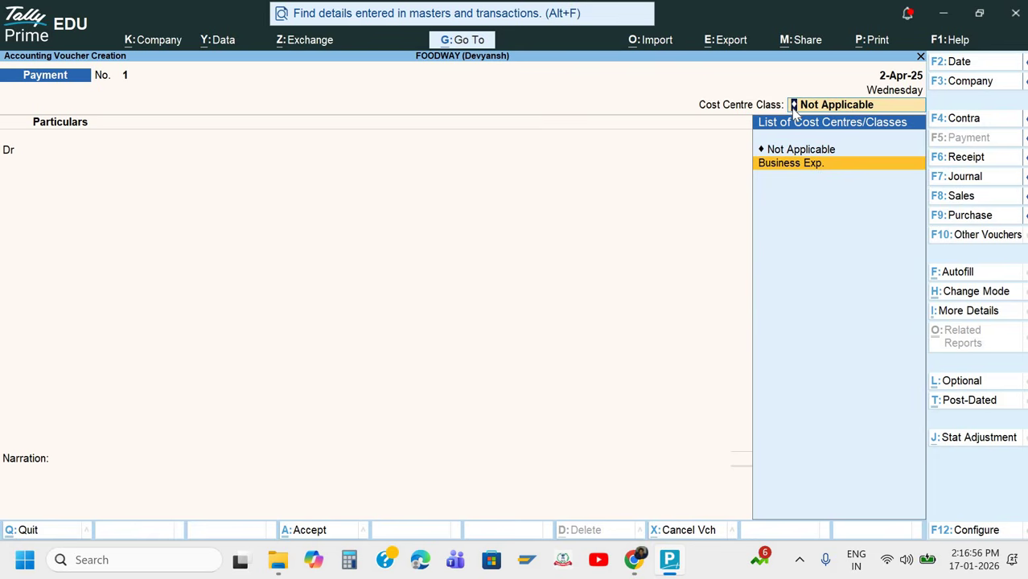
pyautogui.press('F12')
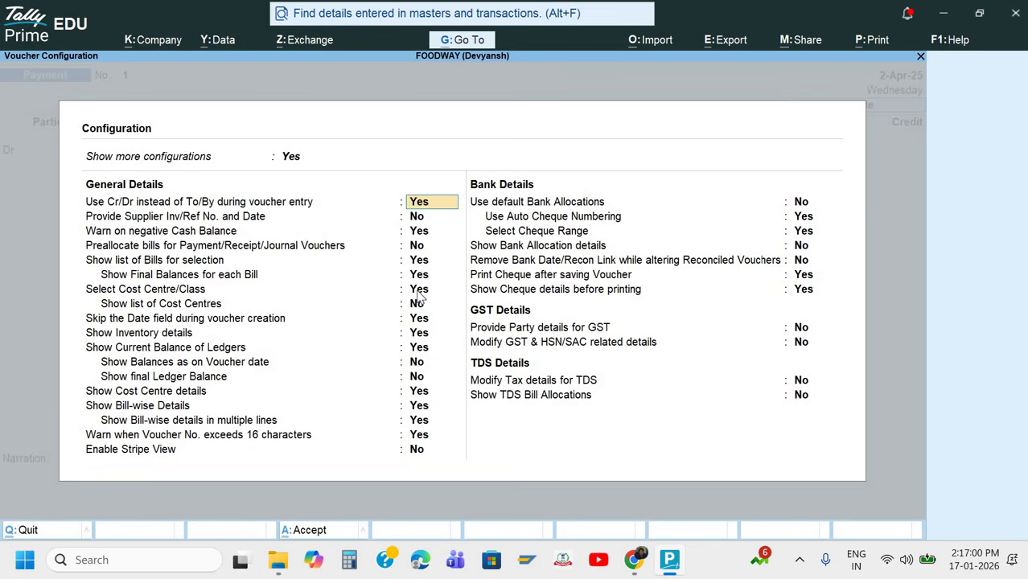
pyautogui.press('Escape')
pyautogui.press('Return')
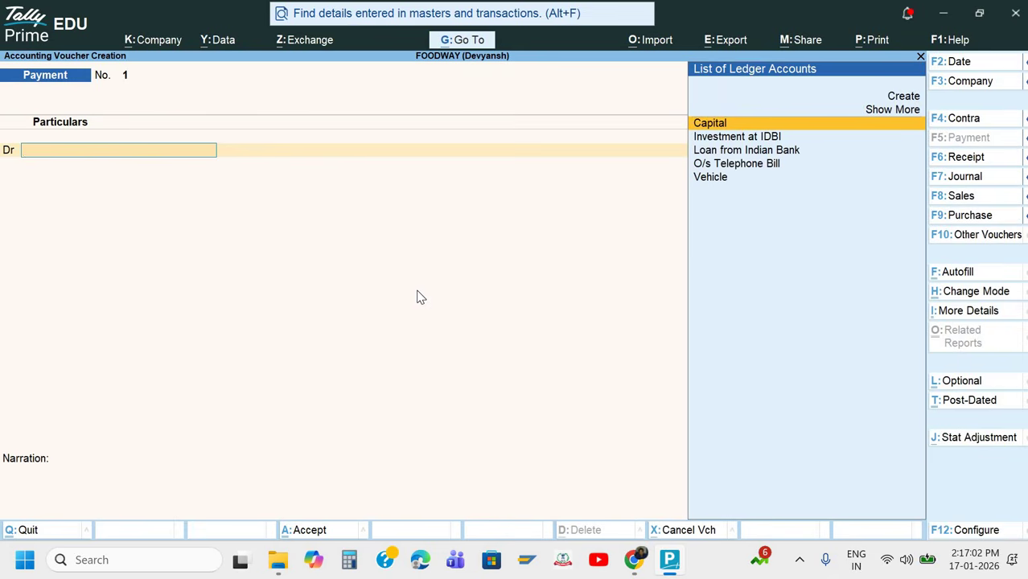
# Start creating a ledger named Office Exp. from the debit line, under Indirect Expenses with ledger type Not Applicable.
pyautogui.press('BackSpace')
pyautogui.press('Return')
pyautogui.hotkey('alt', 'c')
pyautogui.hotkey('alt', 'Tab')
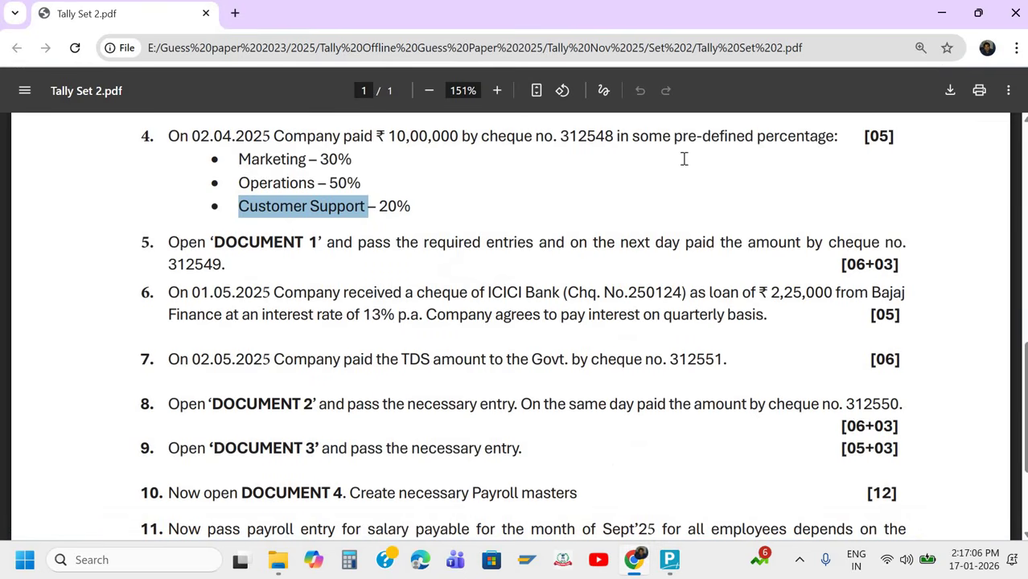
pyautogui.hotkey('alt', 'Tab')
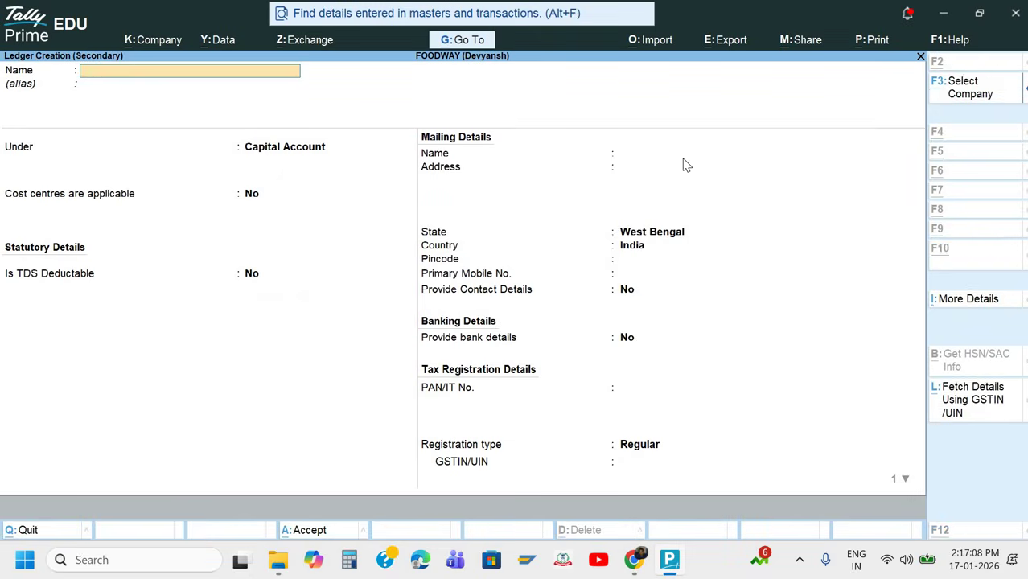
pyautogui.write('Office Exp.')
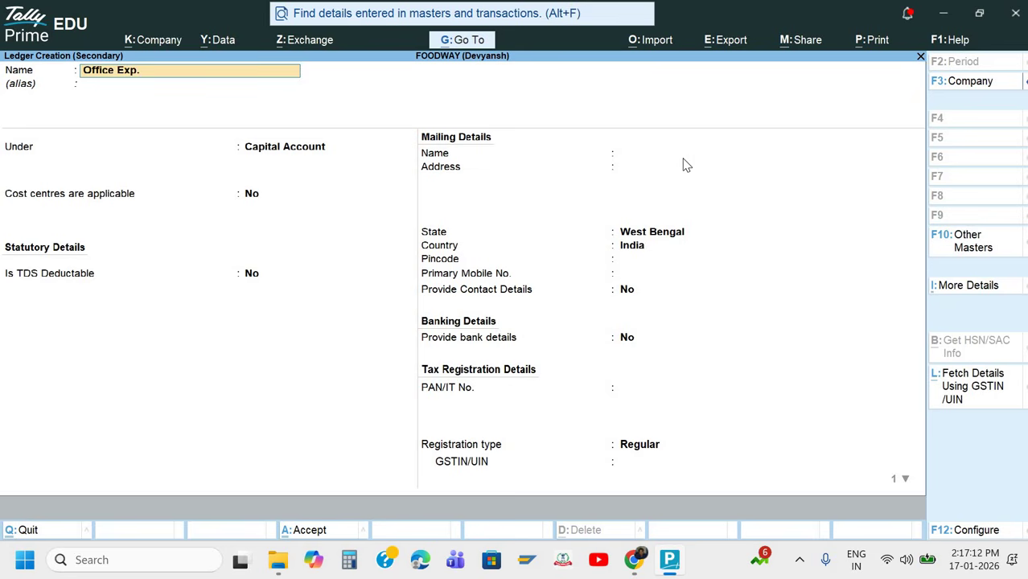
pyautogui.press('Return')
pyautogui.press('Return')
pyautogui.write('In')
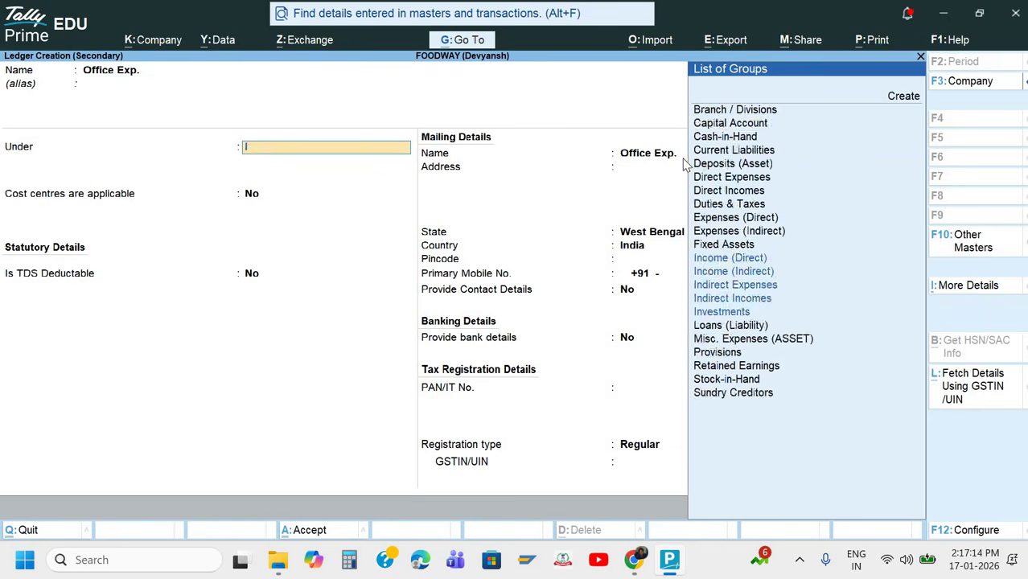
pyautogui.press('Down')
pyautogui.press('Down')
pyautogui.press('Return')
pyautogui.press('Return')
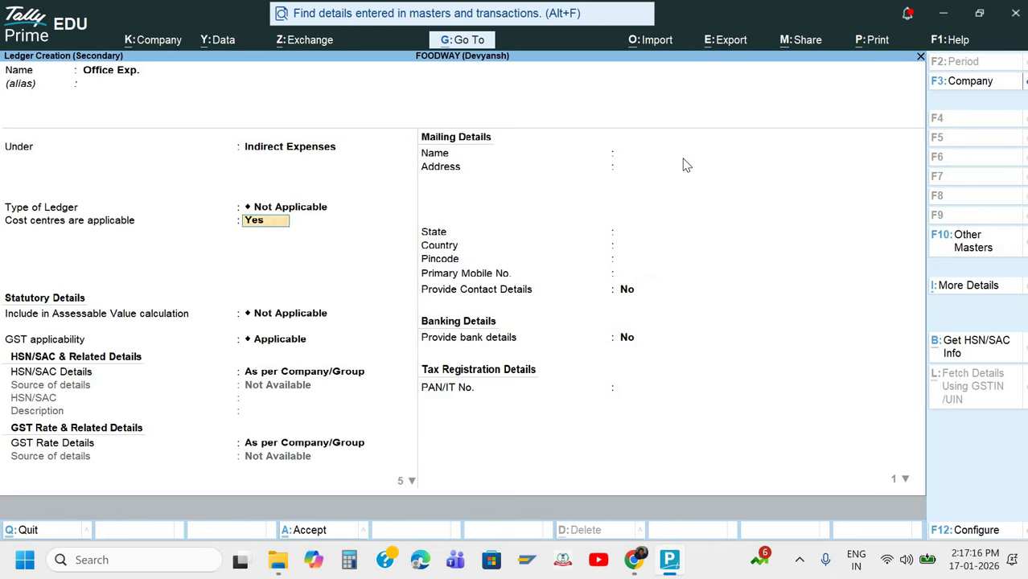
# Keep cost centres applicable for Office Exp., set GST applicability to Not Applicable and save the ledger.
pyautogui.press('Return')
pyautogui.press('Return')
pyautogui.press('Return')
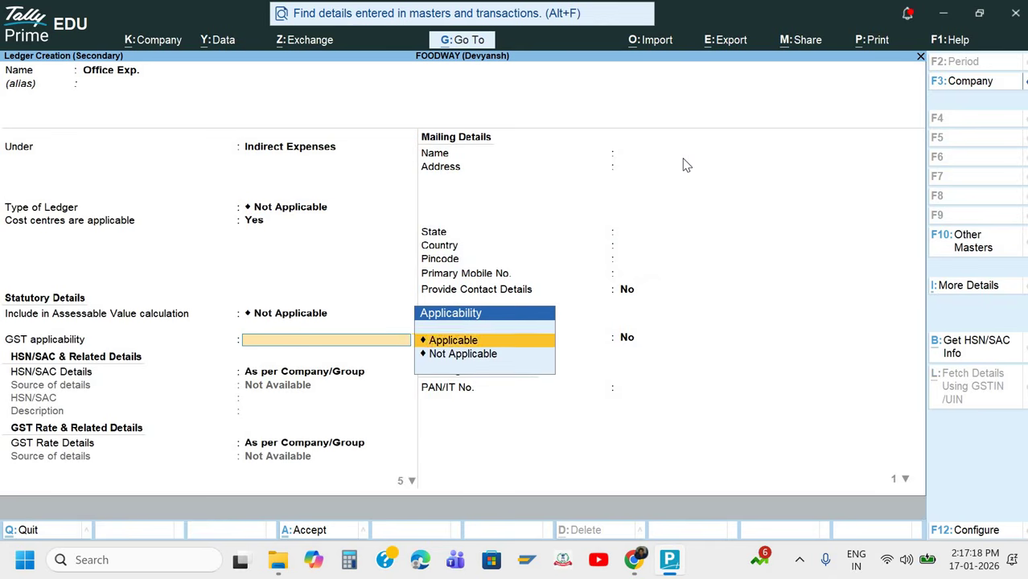
pyautogui.press('Down')
pyautogui.press('Return')
pyautogui.hotkey('ctrl', 'a')
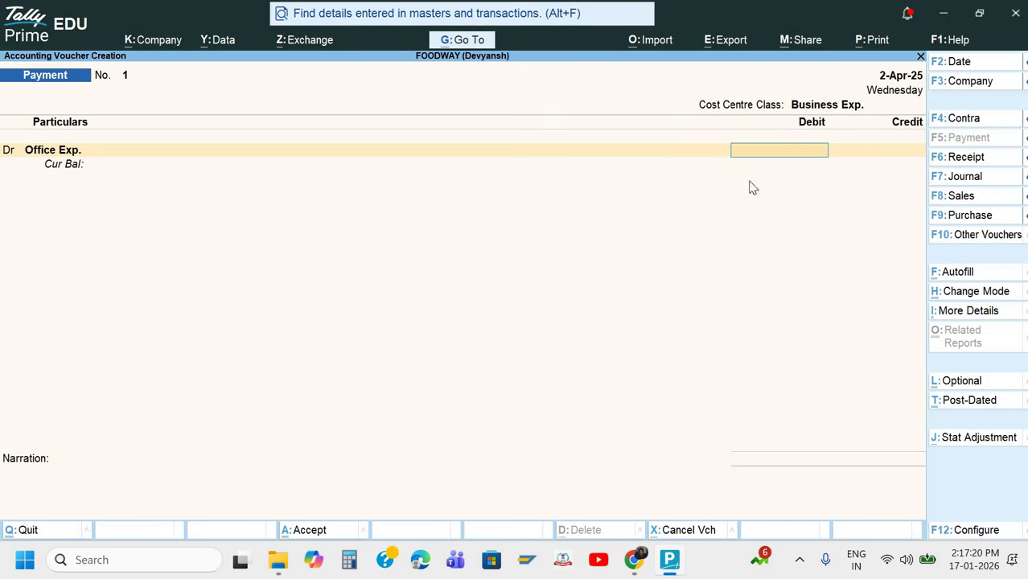
# Debit Office Exp. with the 10,00,000 amount from question 4.
pyautogui.hotkey('alt', 'Tab')
pyautogui.hotkey('alt', 'Tab')
pyautogui.write('100000')
pyautogui.press('Return')
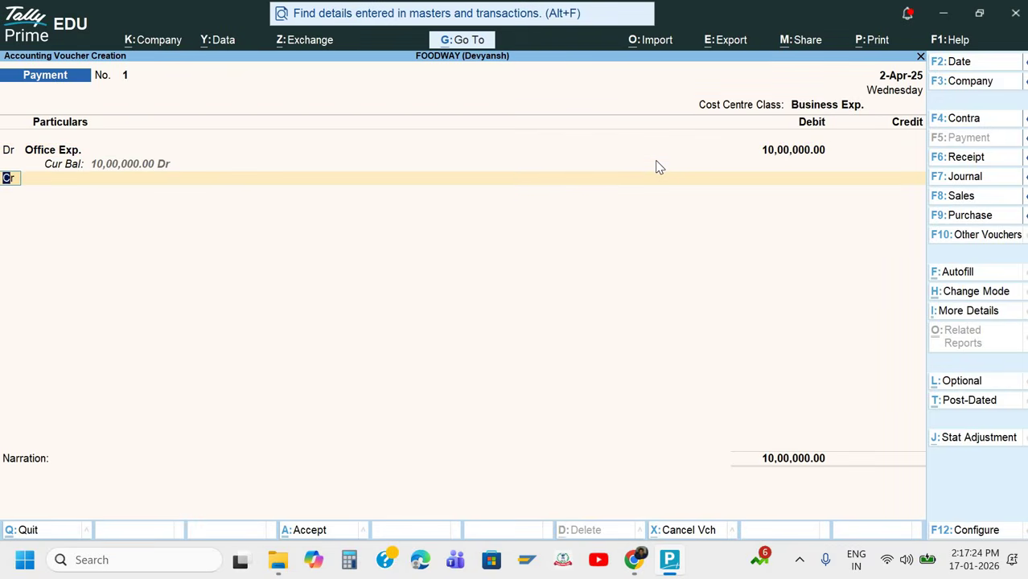
# Credit HDFC Bank with 10,00,000 in the payment voucher.
pyautogui.press('Return')
pyautogui.hotkey('alt', 'Tab')
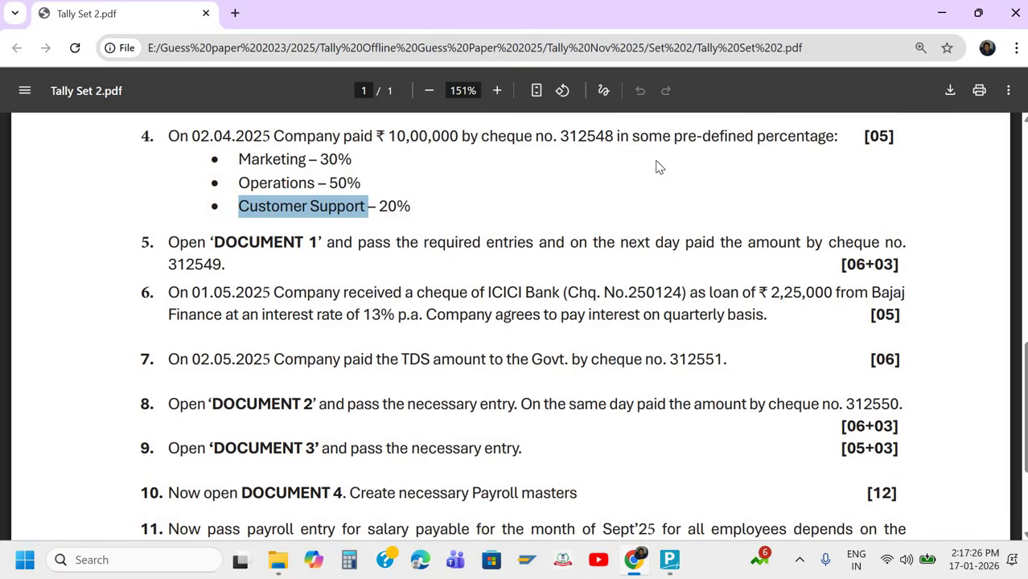
pyautogui.hotkey('alt', 'Tab')
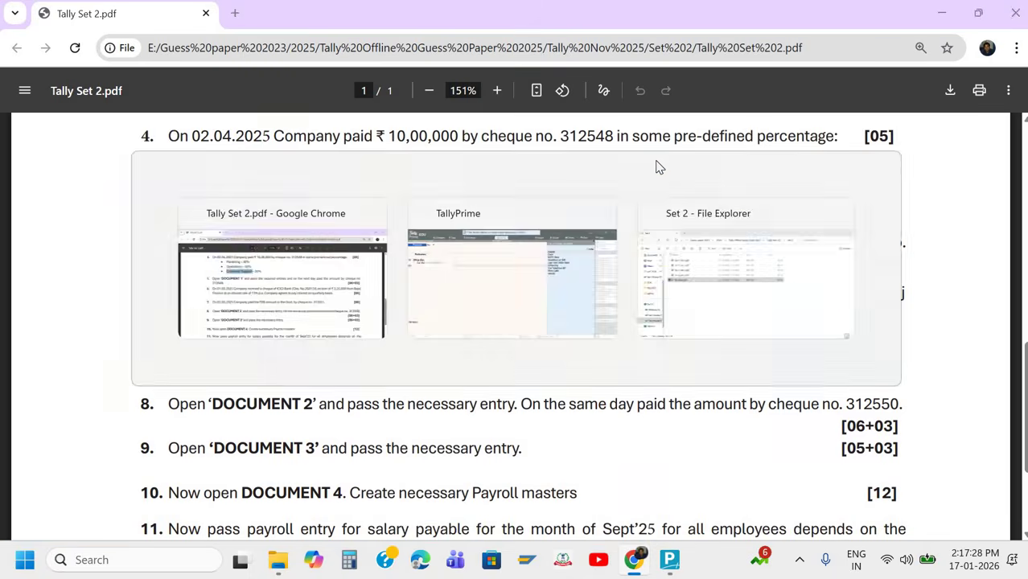
pyautogui.press('Down')
pyautogui.press('Down')
pyautogui.press('Return')
pyautogui.press('Return')
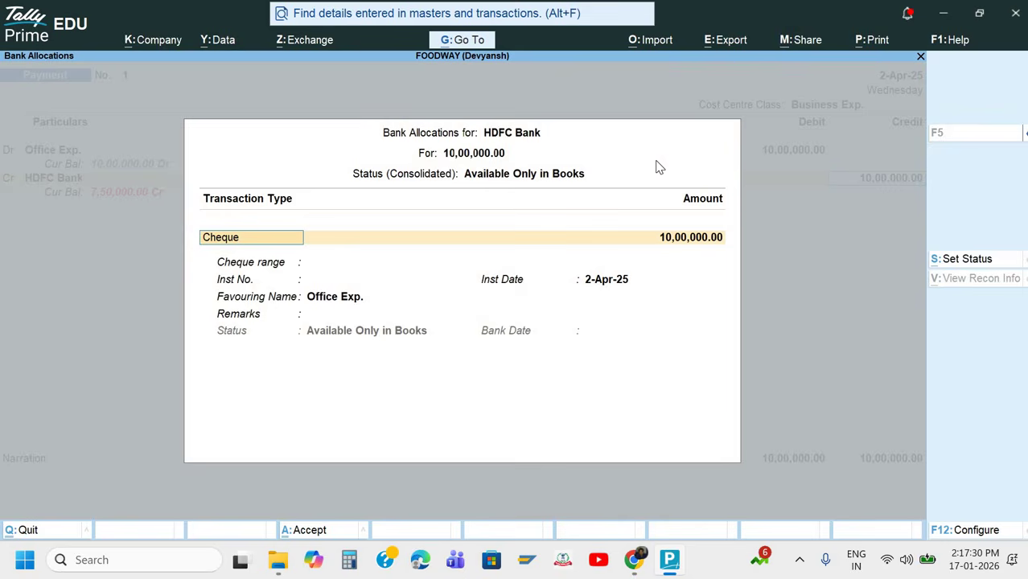
# Copy cheque number 312548 from question 4 into the HDFC Bank cheque allocation and accept the bank details.
pyautogui.press('Return')
pyautogui.hotkey('alt', 'Tab')
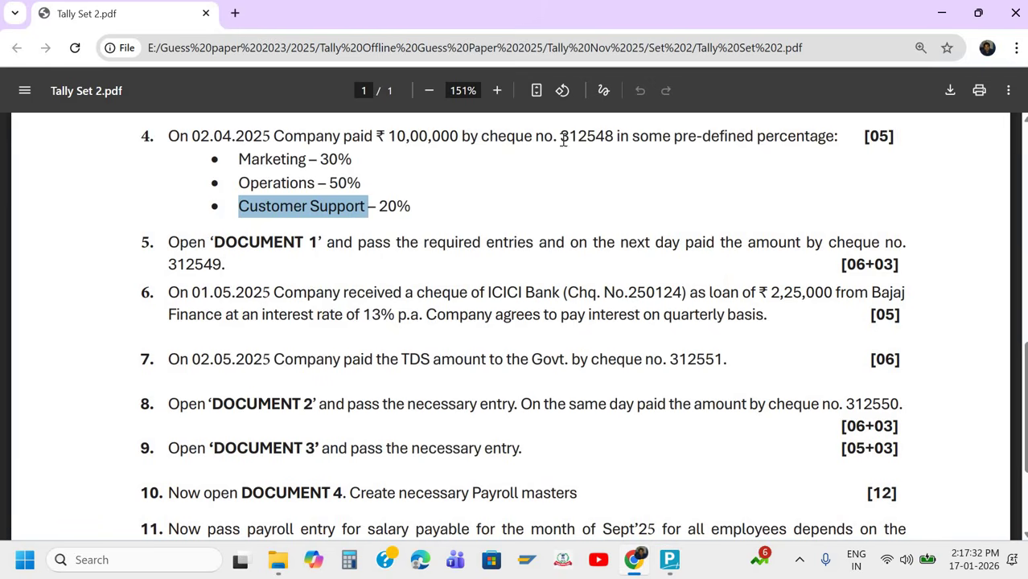
pyautogui.moveTo(561, 137); pyautogui.dragTo(614, 149)
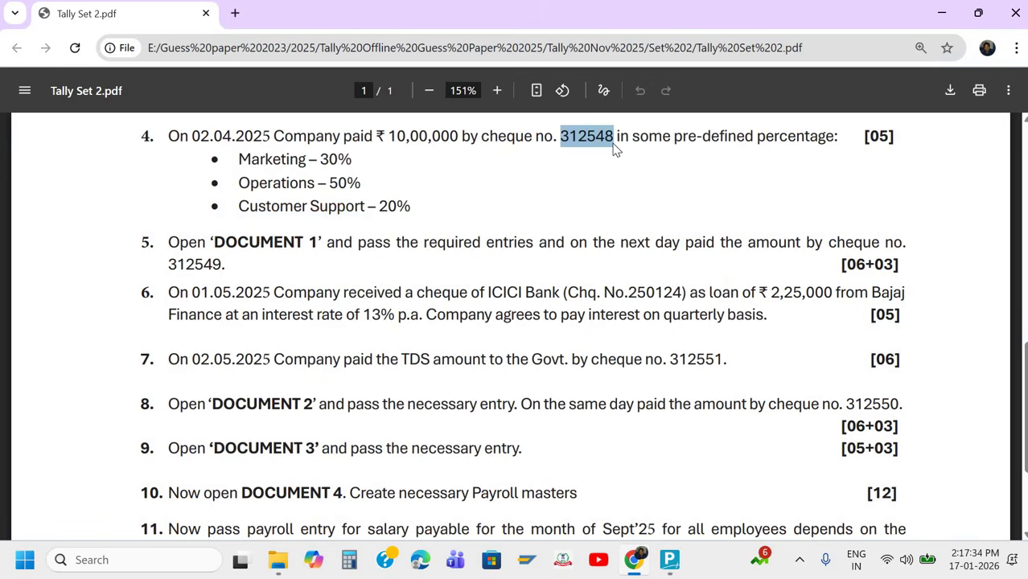
pyautogui.hotkey('ctrl', 'c')
pyautogui.hotkey('alt', 'Tab')
pyautogui.hotkey('ctrl', 'v')
pyautogui.press('Return')
pyautogui.press('Return')
pyautogui.hotkey('alt', 'Tab')
pyautogui.hotkey('alt', 'Tab')
pyautogui.press('Return')
pyautogui.press('Return')
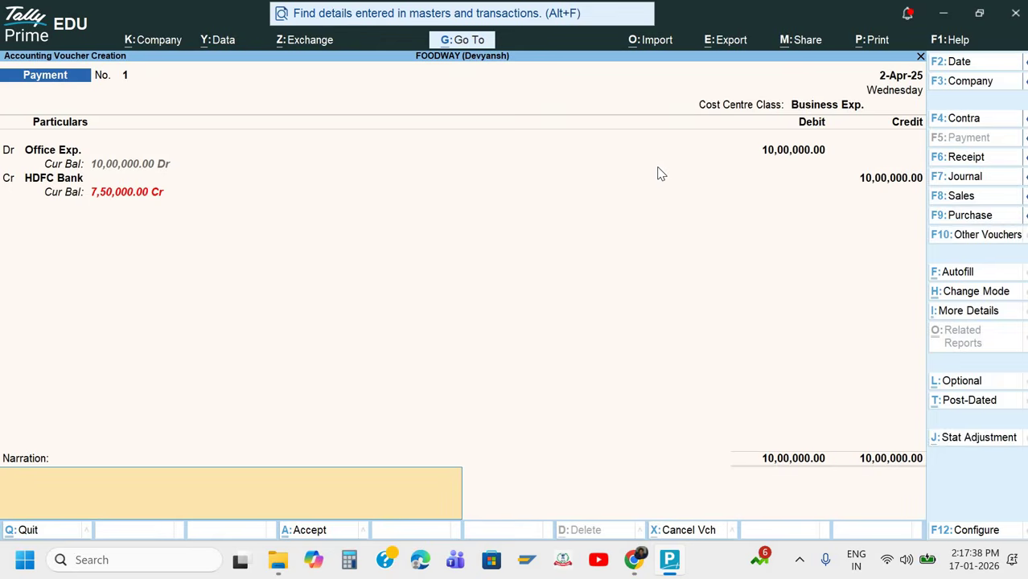
# Add the narration "Being payment made", save the payment voucher and return to the Gateway of Tally.
pyautogui.press('Return')
pyautogui.press('Escape')
pyautogui.write('Being payment made')
pyautogui.press('Return')
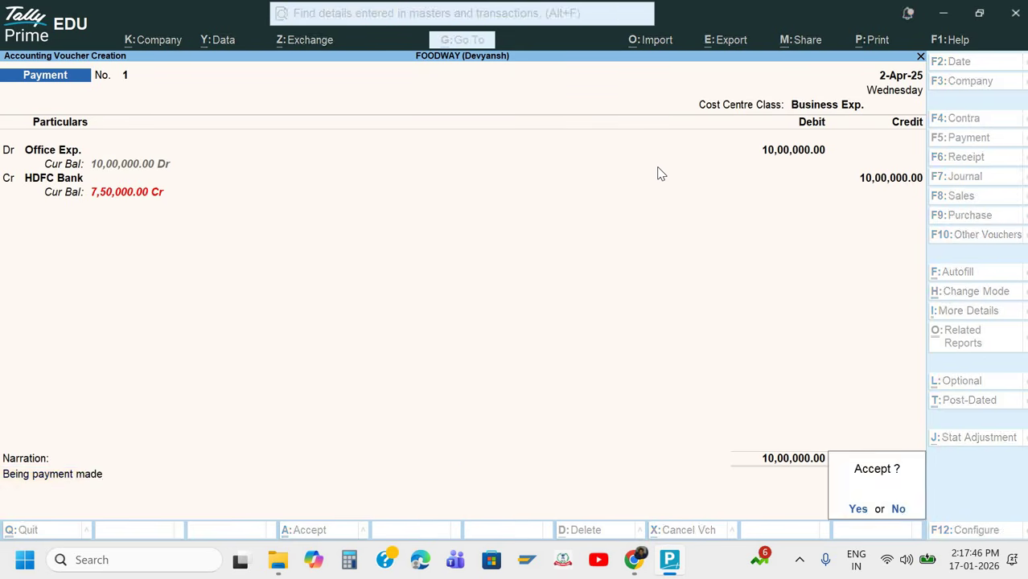
pyautogui.press('Return')
pyautogui.press('Escape')
pyautogui.press('Return')
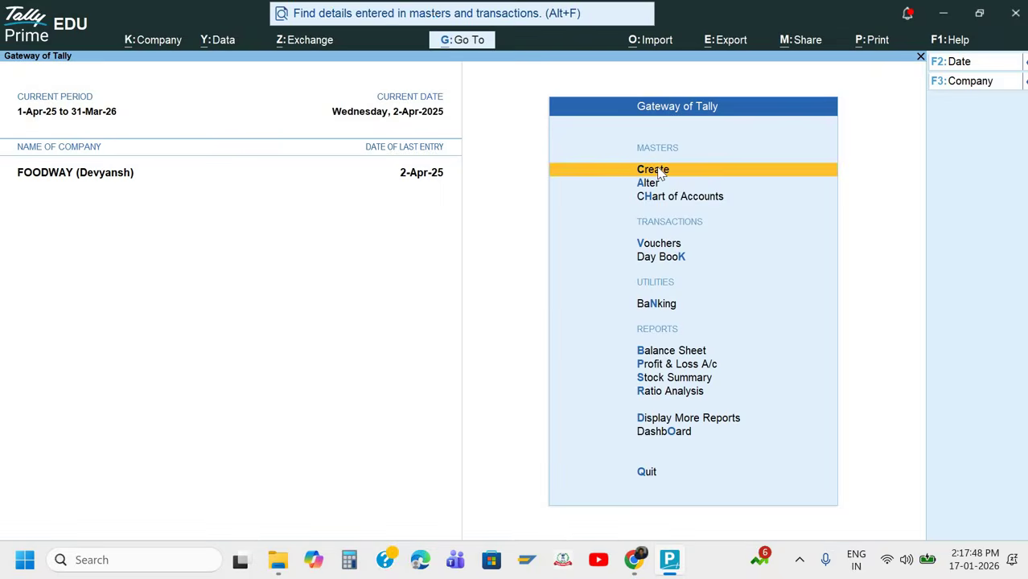
# Check the saved HDFC Bank payment voucher in the Day Book and return to the Gateway of Tally.
pyautogui.hotkey('alt', 'Tab')
pyautogui.hotkey('alt', 'Tab')
pyautogui.press('d')
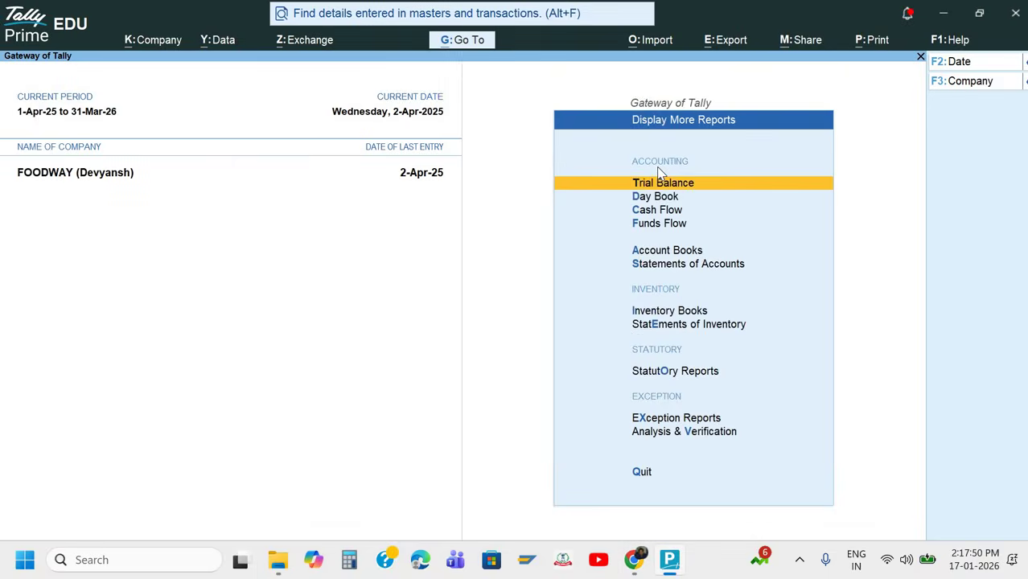
pyautogui.press('d')
pyautogui.press('Return')
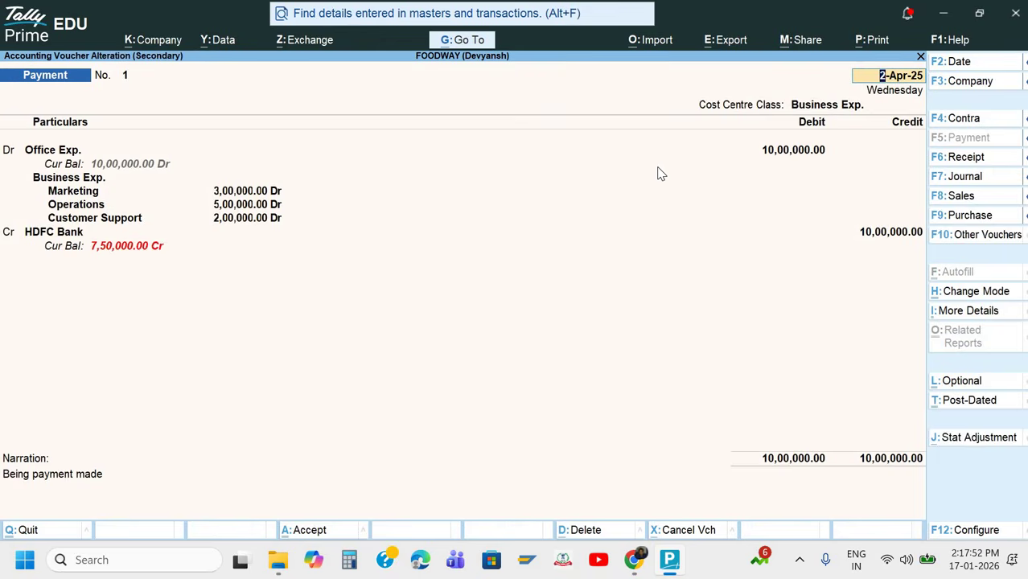
pyautogui.press('Escape')
pyautogui.press('Escape')
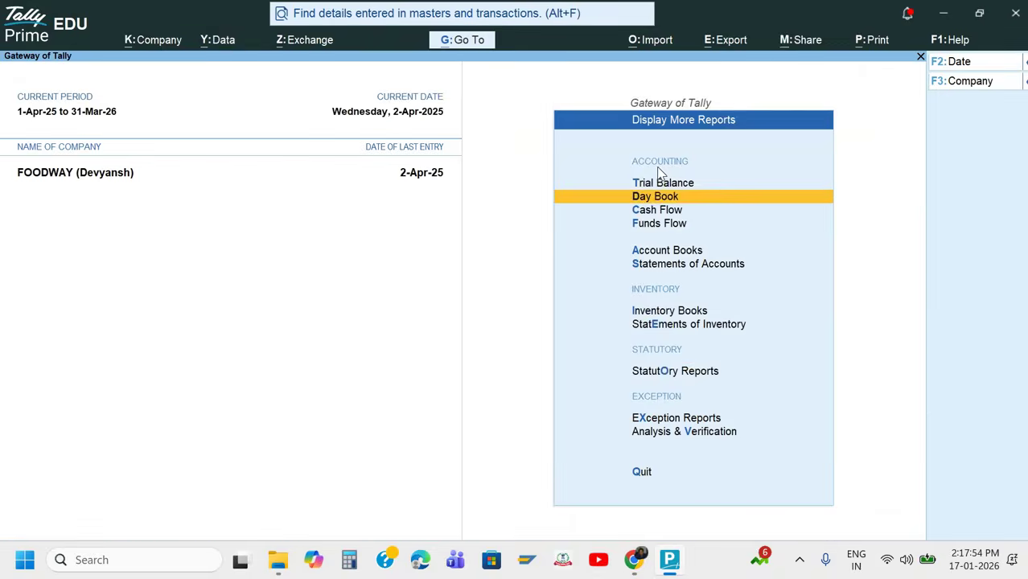
pyautogui.press('Escape')
pyautogui.press('Escape')
pyautogui.press('Escape')
# Switch to the Tally Set 2 paper in Chrome and read question 5 on DOCUMENT 1 and its cheque payment.
pyautogui.hotkey('alt', 'Tab')
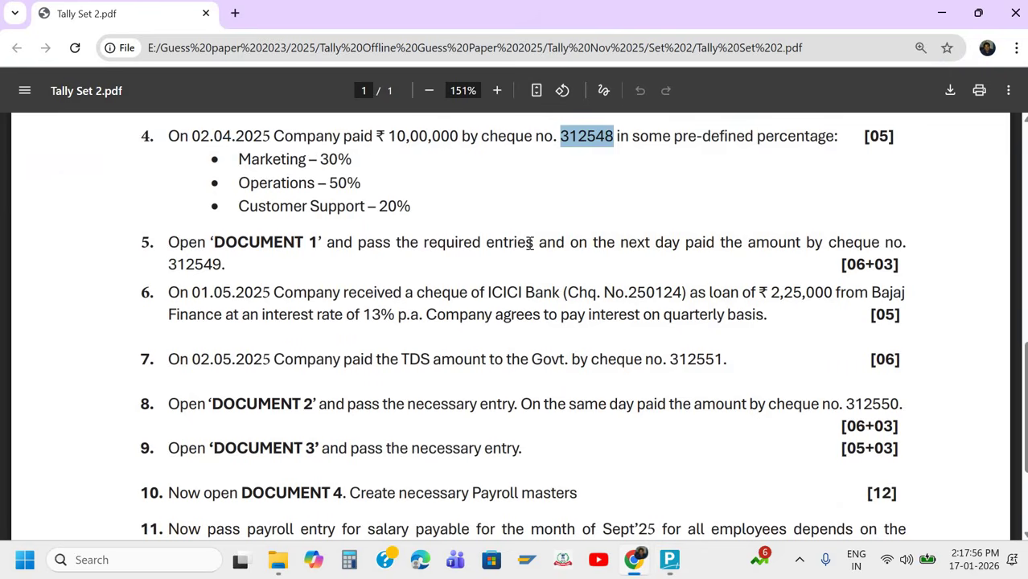
pyautogui.scroll(-1, 529, 241)
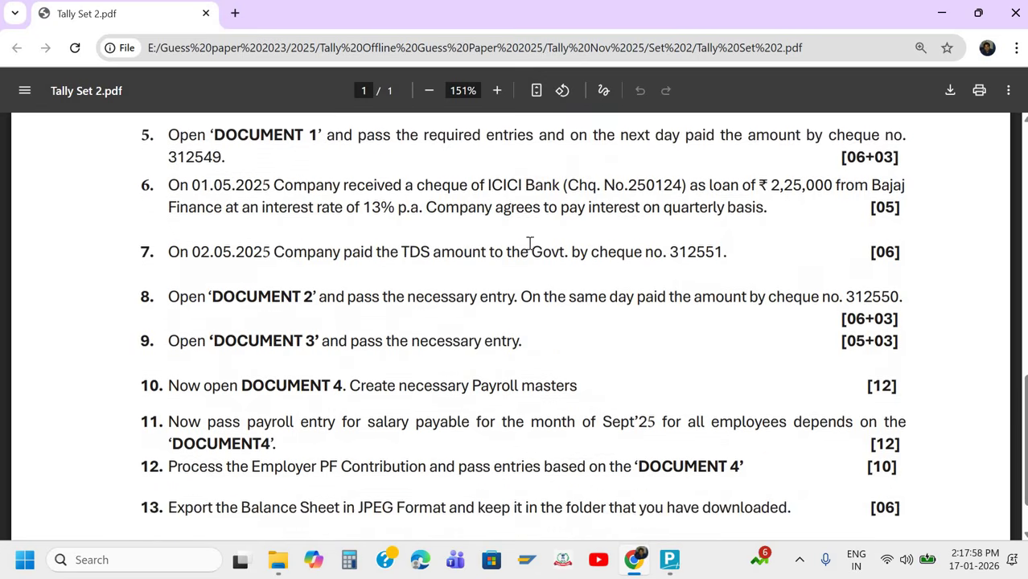
pyautogui.scroll(2, 530, 242)
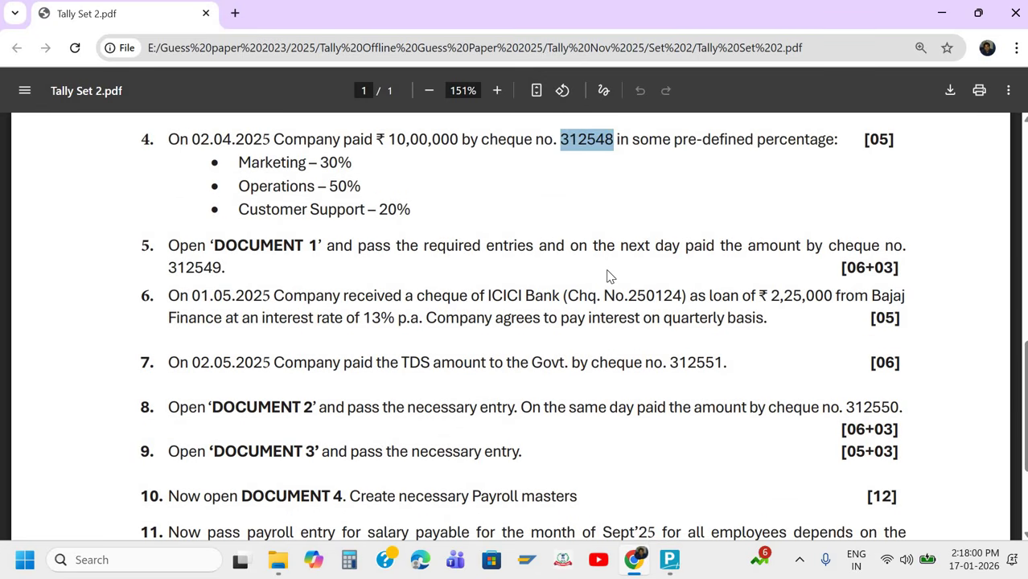
pyautogui.scroll(-2, 610, 276)
pyautogui.scroll(2, 599, 233)
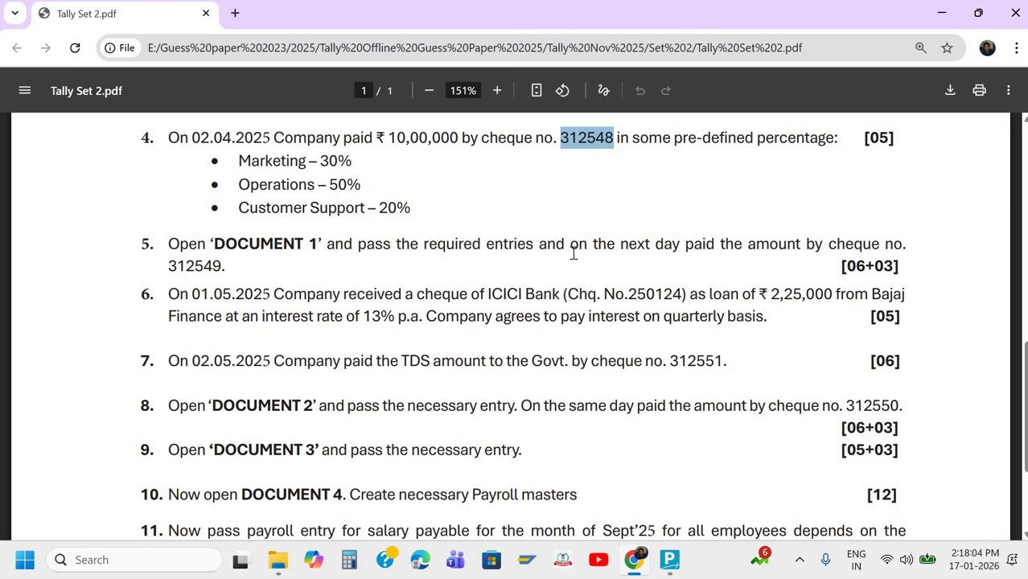
pyautogui.scroll(-3, 573, 253)
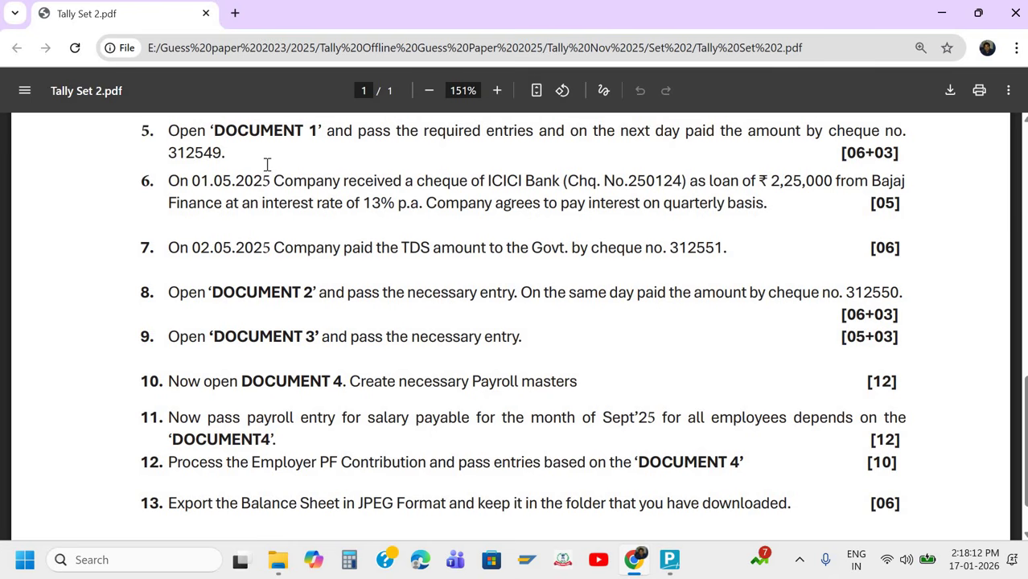
# Open Doc 1_Set 2.pdf from the Set 2 folder in Google Chrome and examine the Ananda Traders advertisement bill.
pyautogui.hotkey('alt', 'Tab')
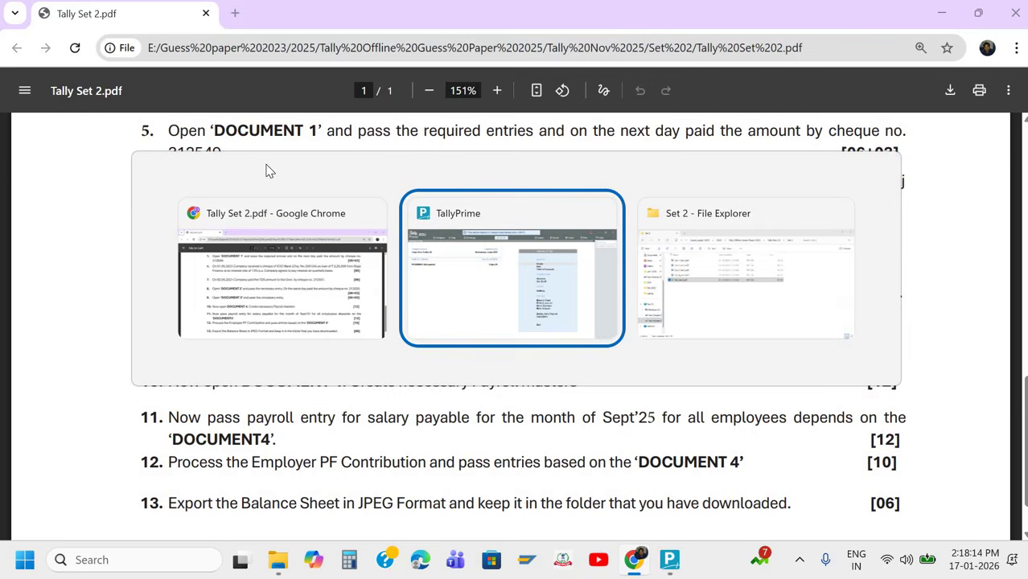
pyautogui.hotkey('alt', 'Tab')
pyautogui.rightClick(229, 143)
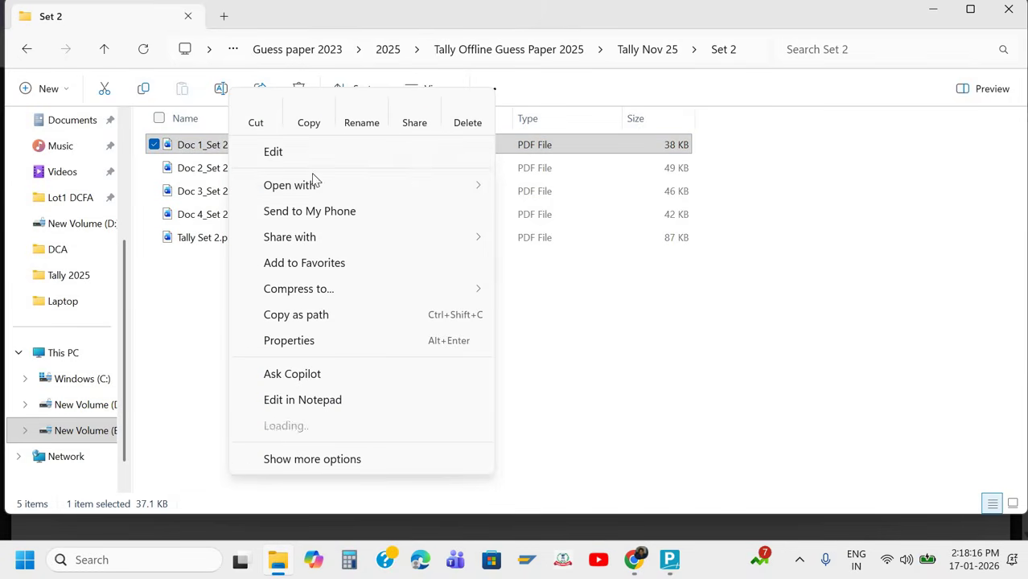
pyautogui.moveTo(330, 183)
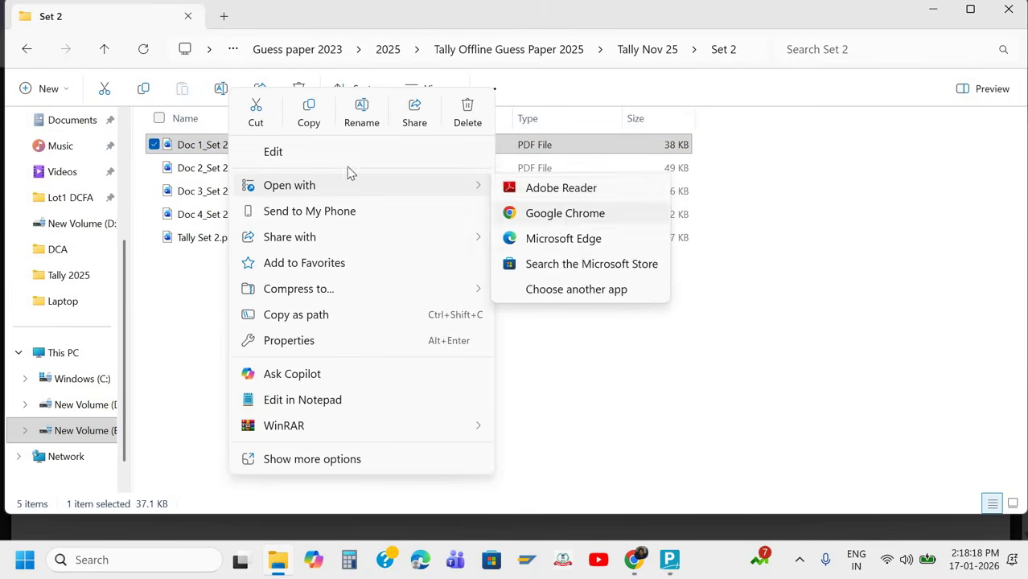
pyautogui.click(565, 214)
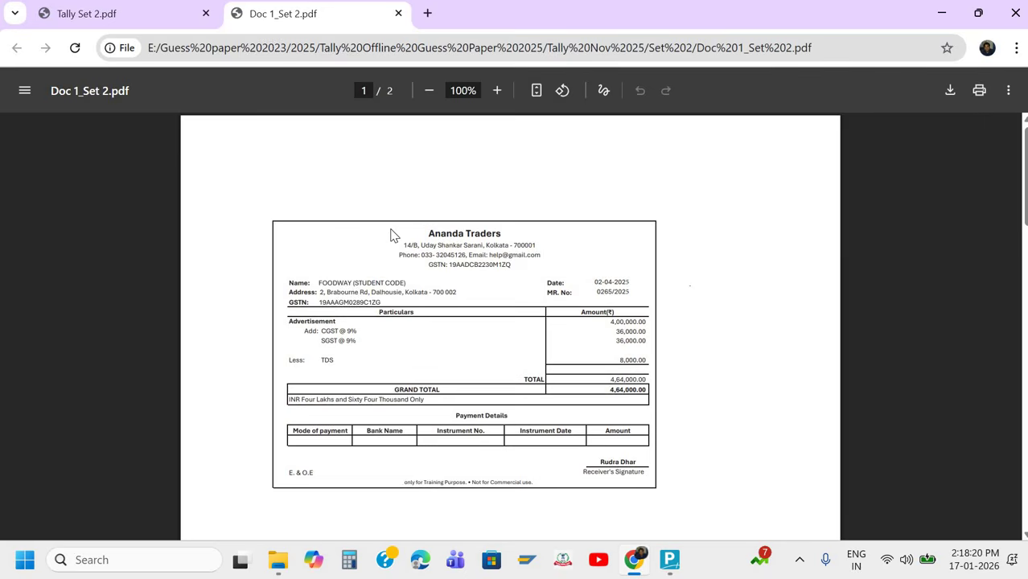
pyautogui.keyDown('ctrl'); pyautogui.scroll(3, 391, 234); pyautogui.keyUp('ctrl')
pyautogui.scroll(-2, 391, 232)
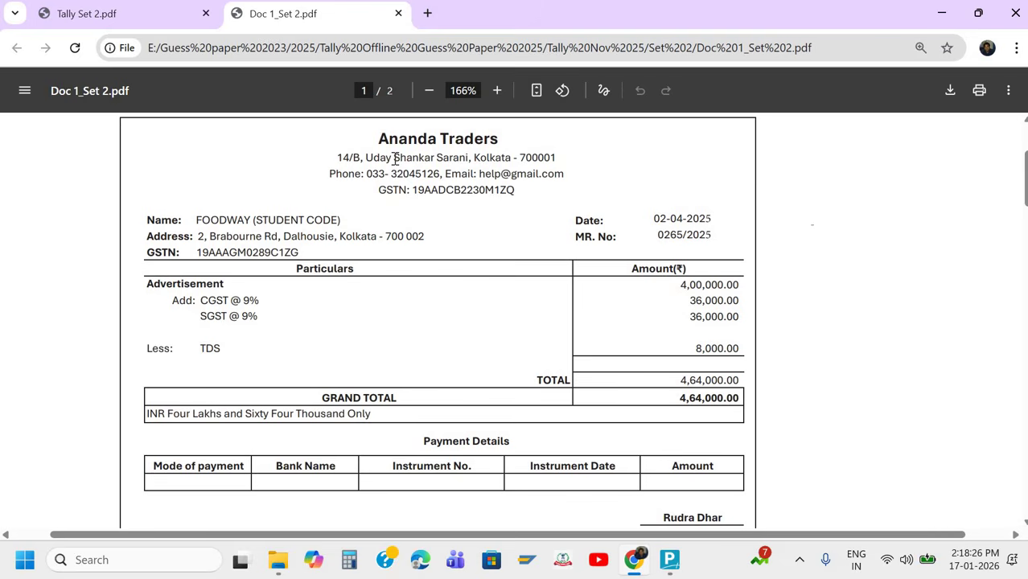
pyautogui.keyDown('ctrl'); pyautogui.scroll(1, 394, 158); pyautogui.keyUp('ctrl')
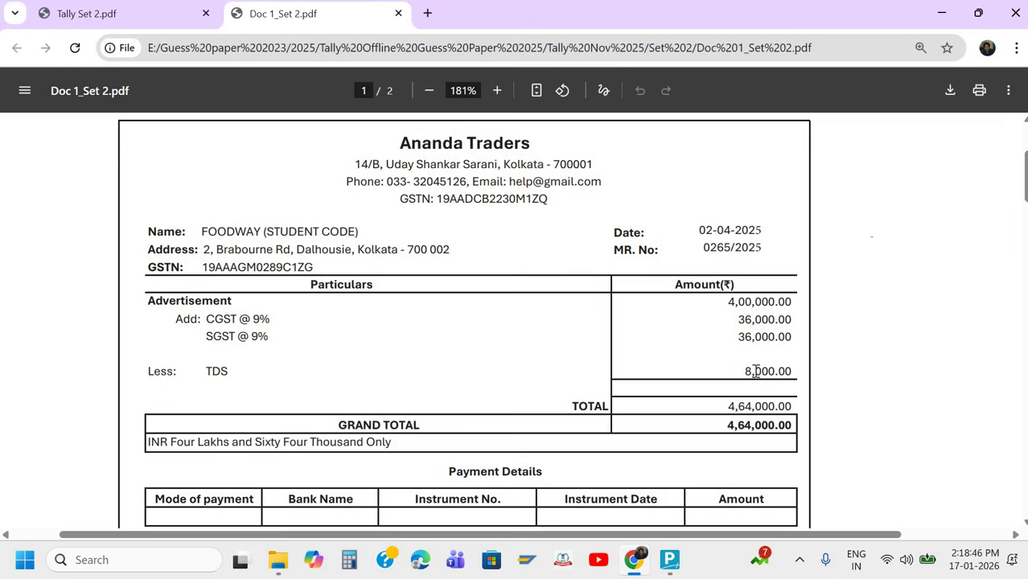
pyautogui.hotkey('alt', 'Tab')
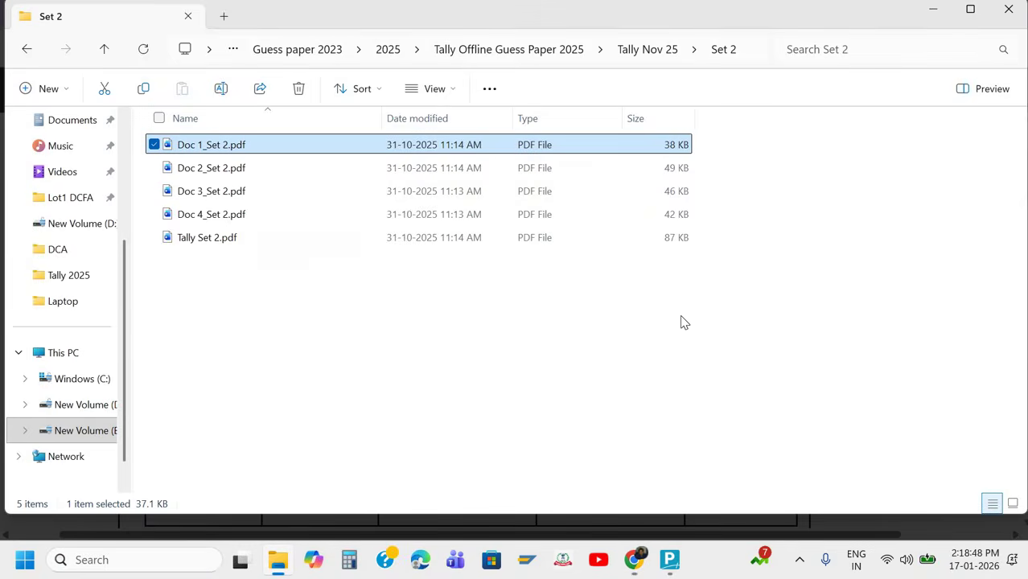
pyautogui.hotkey('alt', 'Tab')
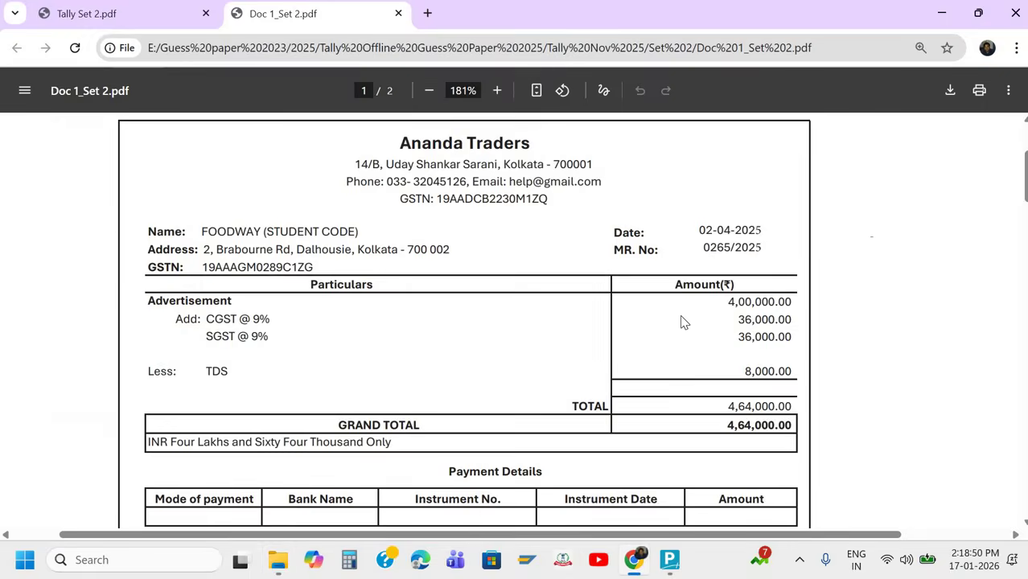
pyautogui.hotkey('alt', 'Tab')
pyautogui.press('Tab')
pyautogui.press('Return')
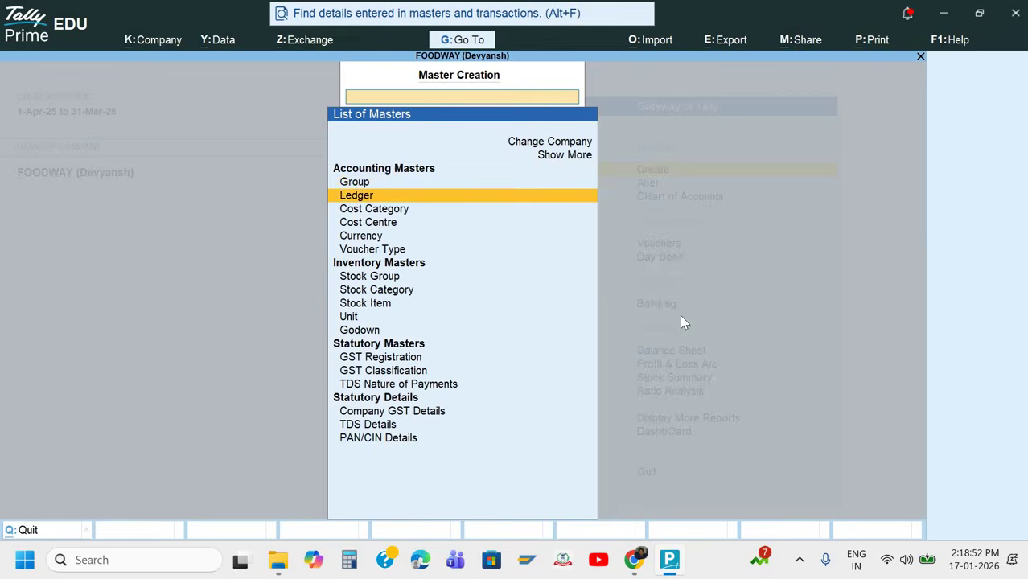
pyautogui.press('Return')
pyautogui.hotkey('alt', 'Tab')
pyautogui.moveTo(401, 144); pyautogui.dragTo(537, 140)
pyautogui.hotkey('ctrl', 'c')
pyautogui.hotkey('alt', 'Tab')
pyautogui.hotkey('ctrl', 'v')
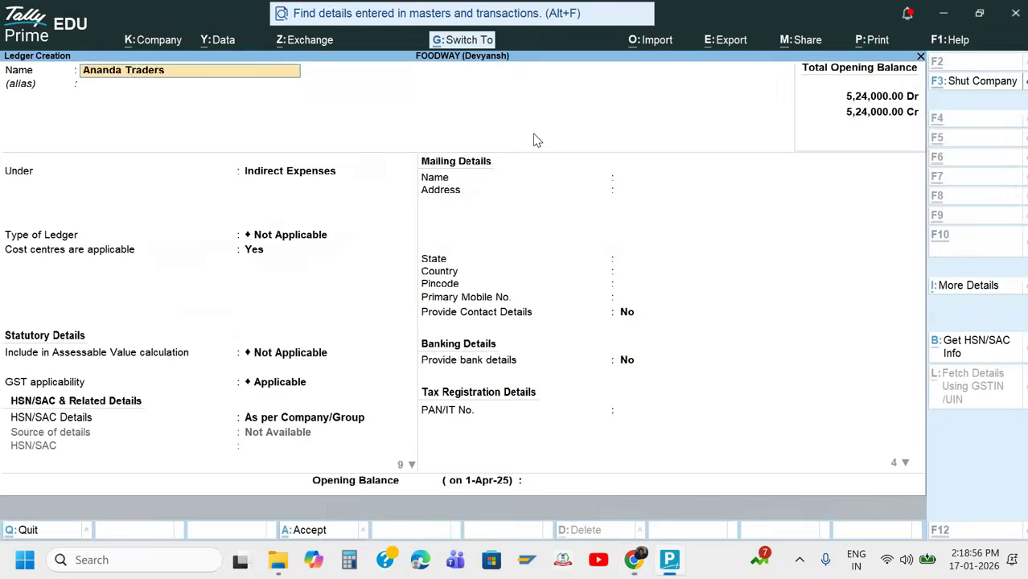
pyautogui.press('Return')
pyautogui.write('S')
pyautogui.press('Down')
pyautogui.press('Down')
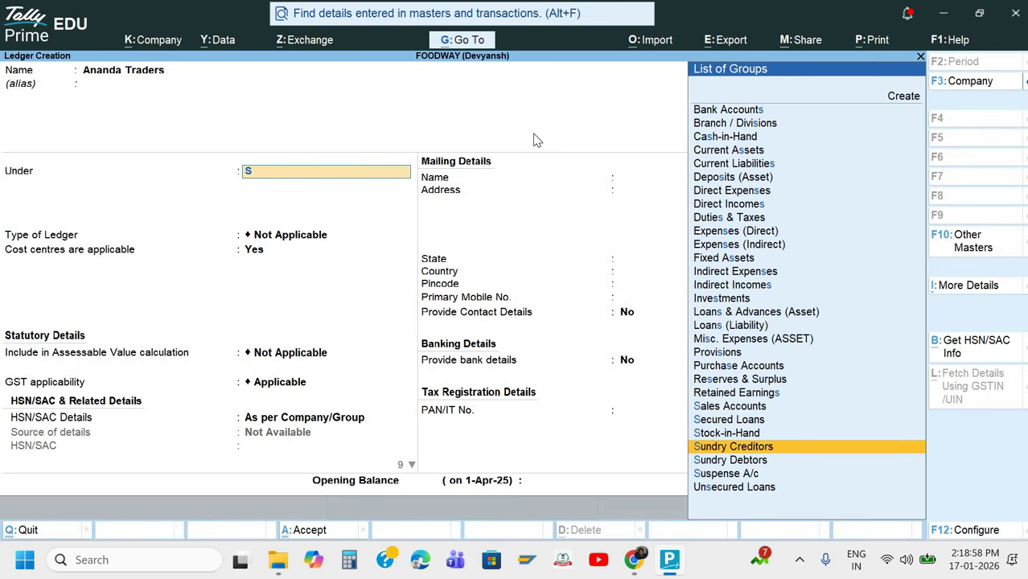
pyautogui.press('Escape')
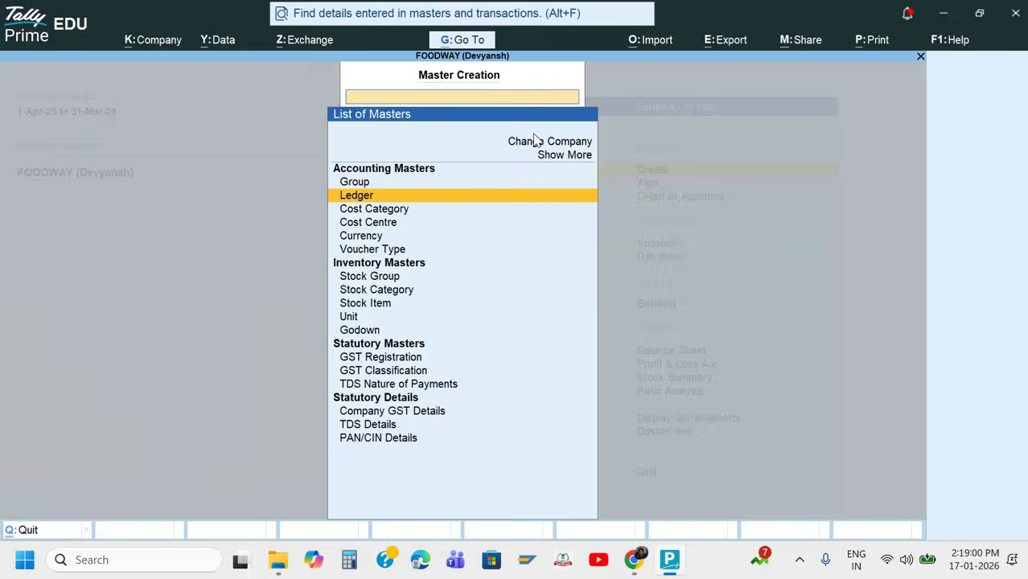
pyautogui.press('Escape')
pyautogui.press('Escape')
pyautogui.press('Escape')
# Copy Advertisement from the bill as the name of a new TallyPrime ledger and place it under Indirect Expenses.
pyautogui.hotkey('alt', 'Tab')
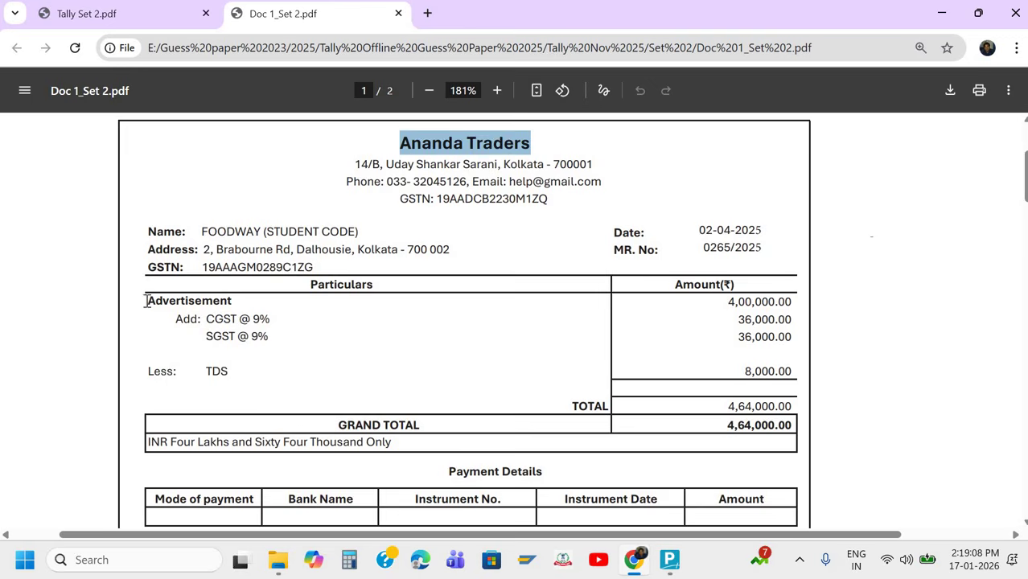
pyautogui.moveTo(148, 301); pyautogui.dragTo(196, 300)
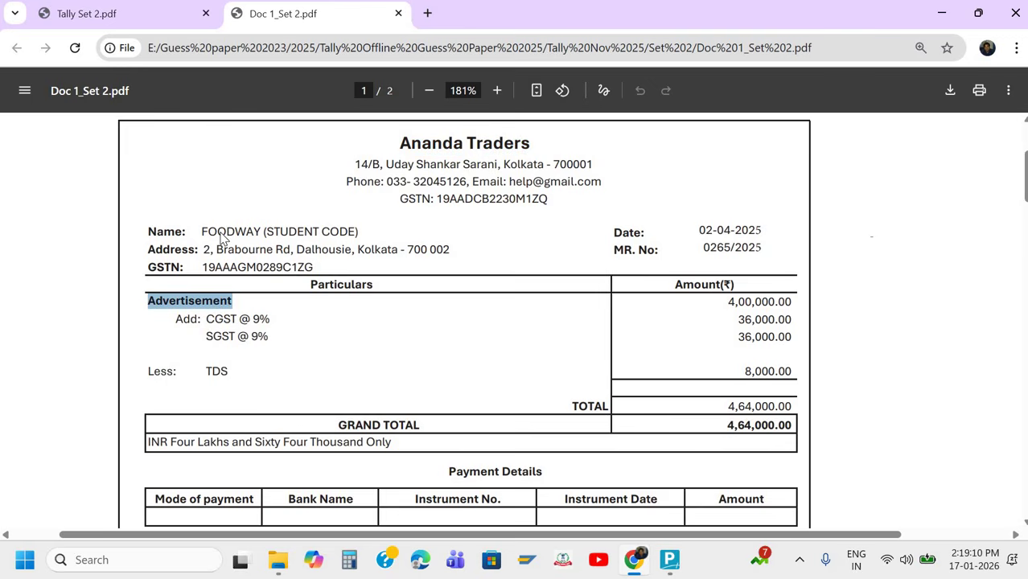
pyautogui.hotkey('alt', 'Tab')
pyautogui.press('Return')
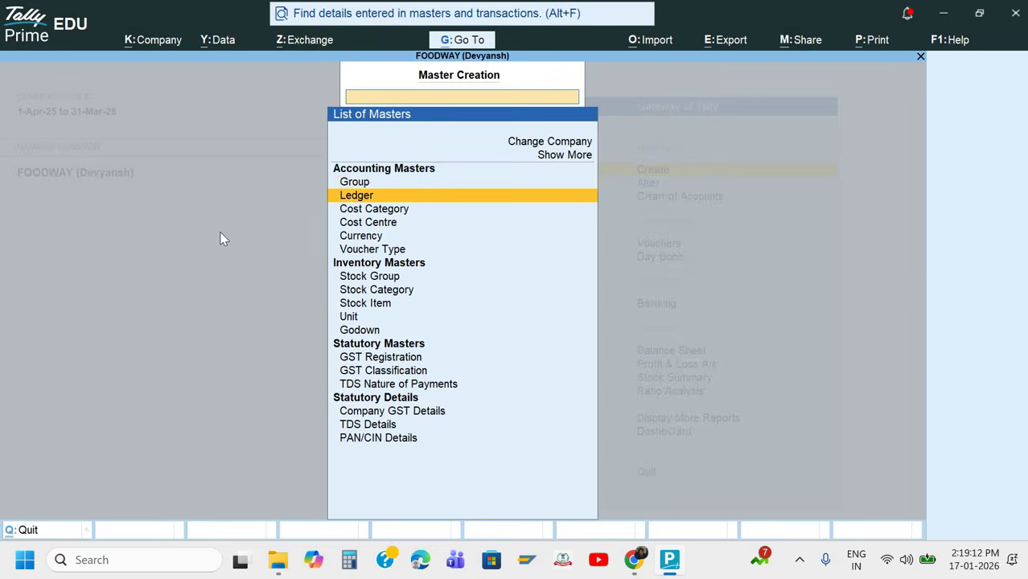
pyautogui.press('Return')
pyautogui.hotkey('ctrl', 'v')
pyautogui.press('Return')
pyautogui.write('In')
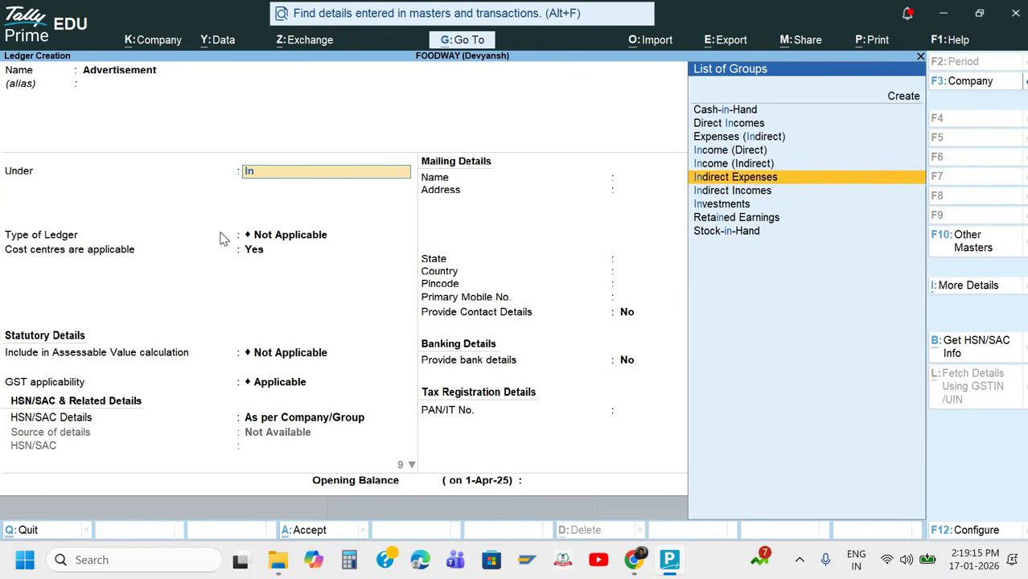
pyautogui.press('Return')
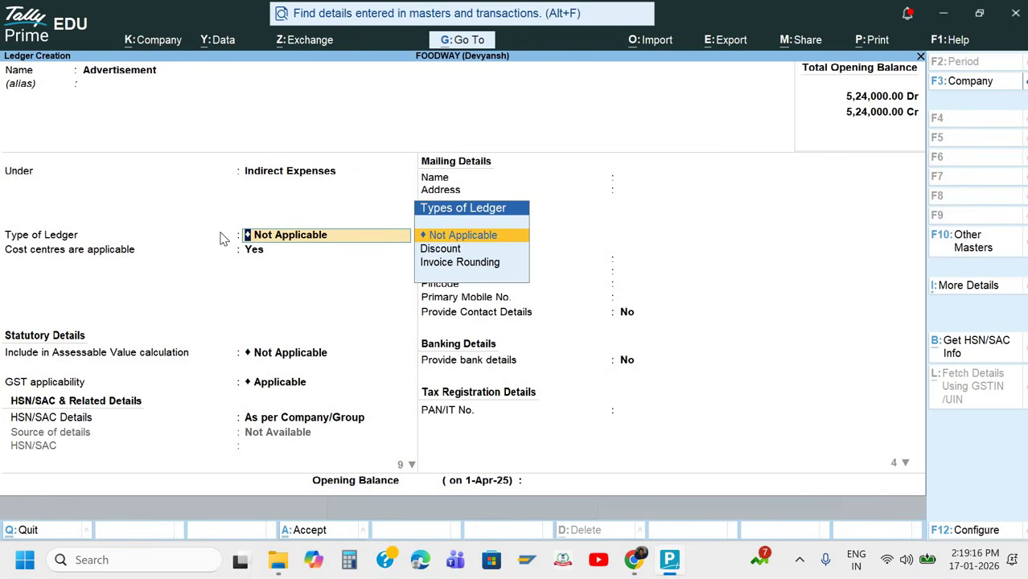
# Set cost centres to No for the Advertisement ledger, keeping ledger type and assessable value Not Applicable and GST Applicable.
pyautogui.press('Return')
pyautogui.press('n')
pyautogui.press('Return')
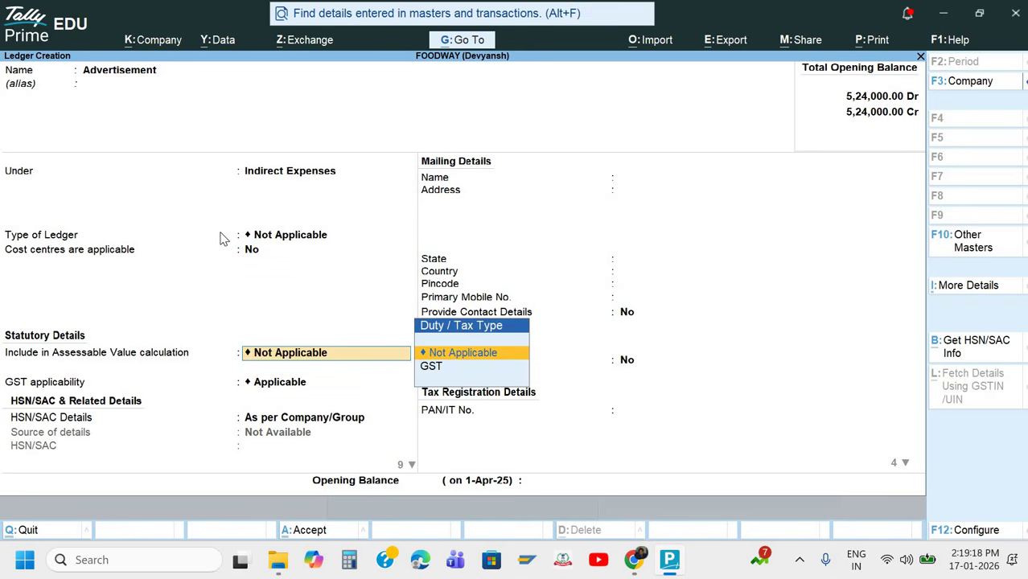
pyautogui.press('Return')
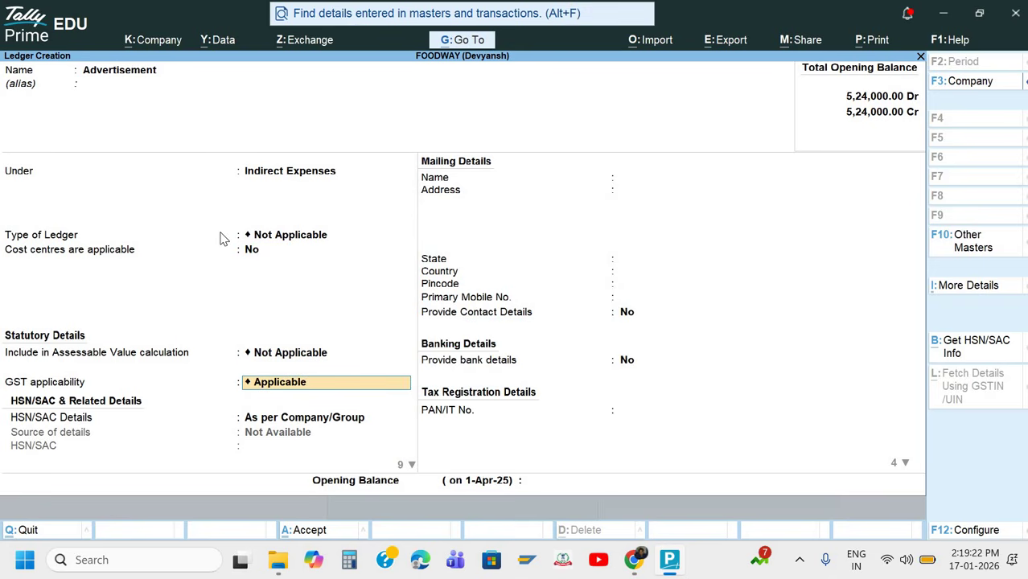
pyautogui.press('Return')
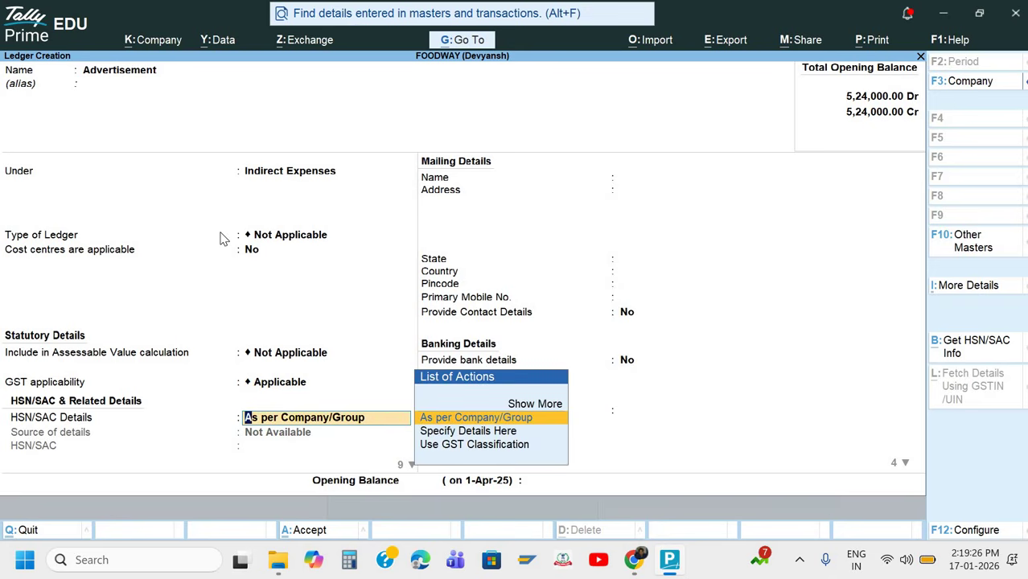
# Specify the Advertisement ledger's own HSN/SAC details with code 993382 and description AD.
pyautogui.press('Return')
pyautogui.press('BackSpace')
pyautogui.press('Down')
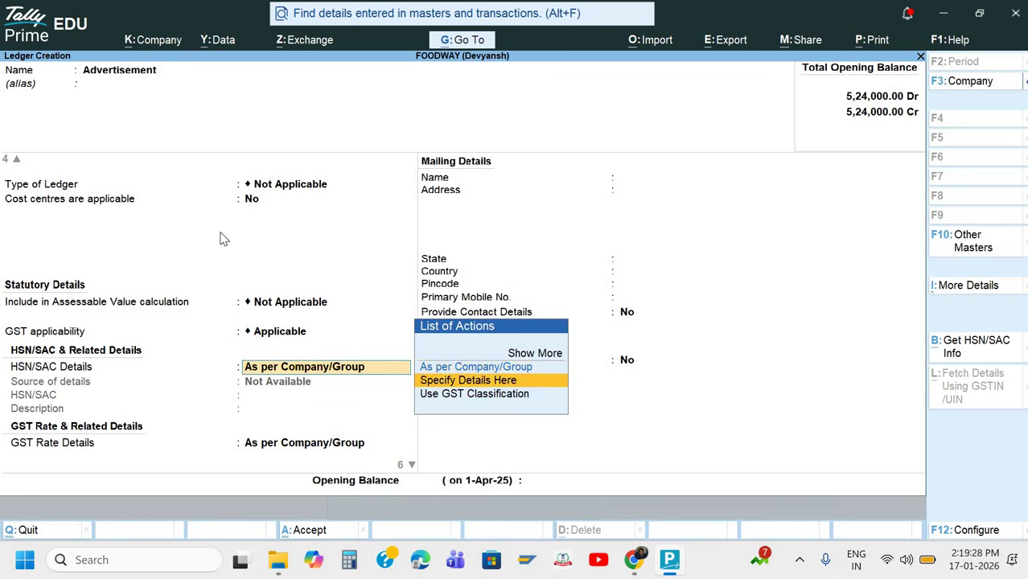
pyautogui.press('Return')
pyautogui.hotkey('alt', 'Tab')
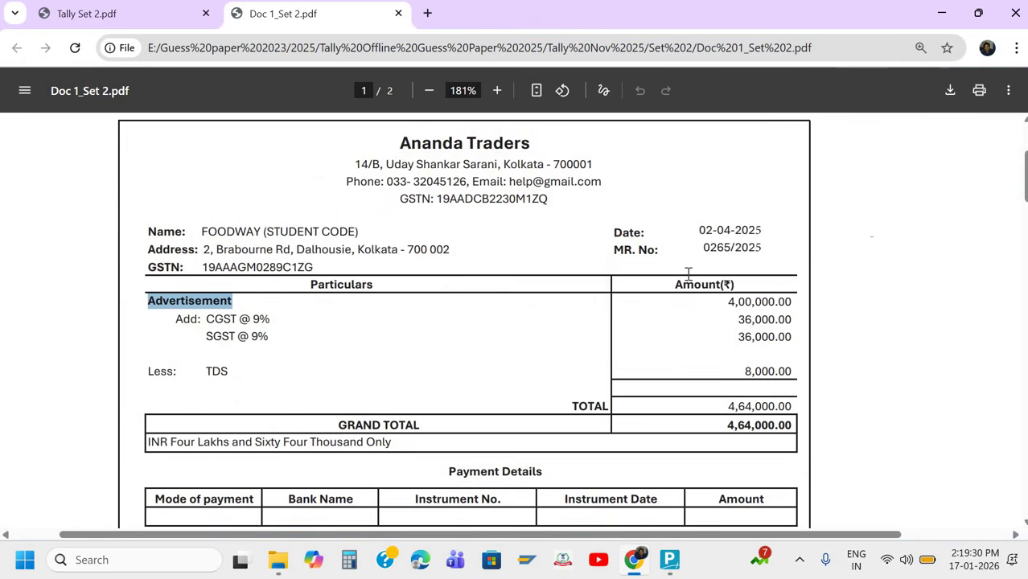
pyautogui.scroll(-2, 384, 314)
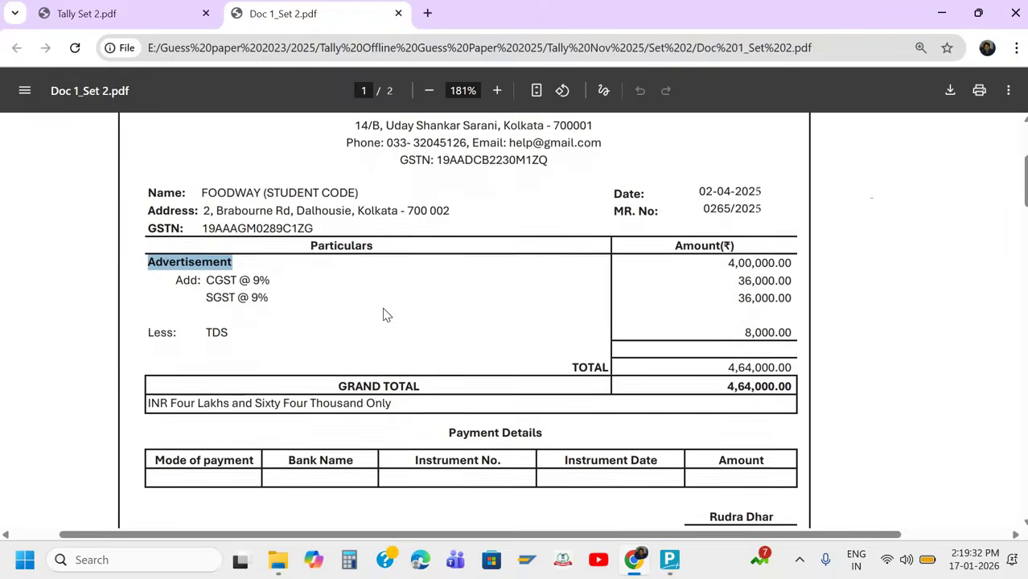
pyautogui.scroll(1, 384, 315)
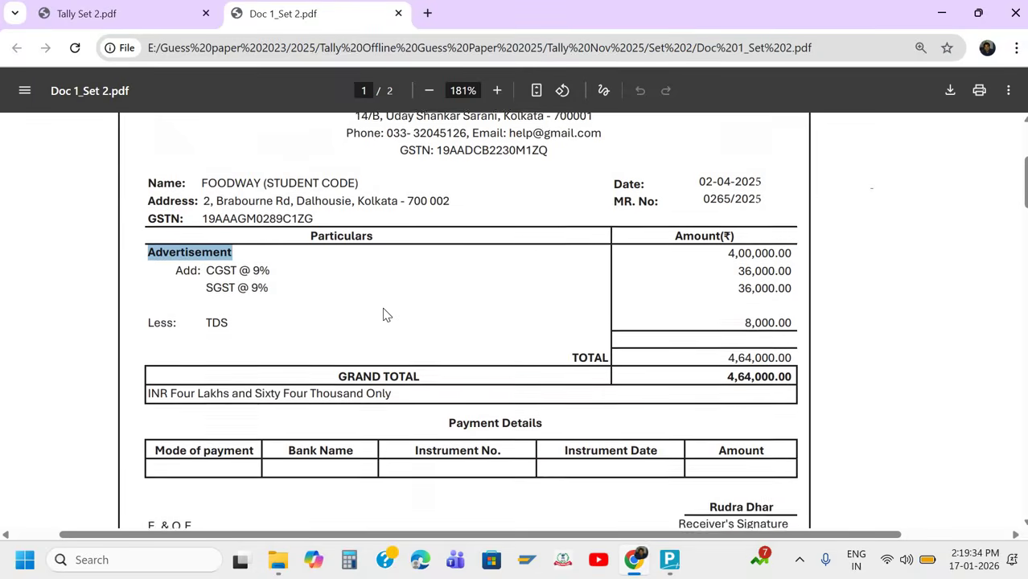
pyautogui.hotkey('alt', 'Tab')
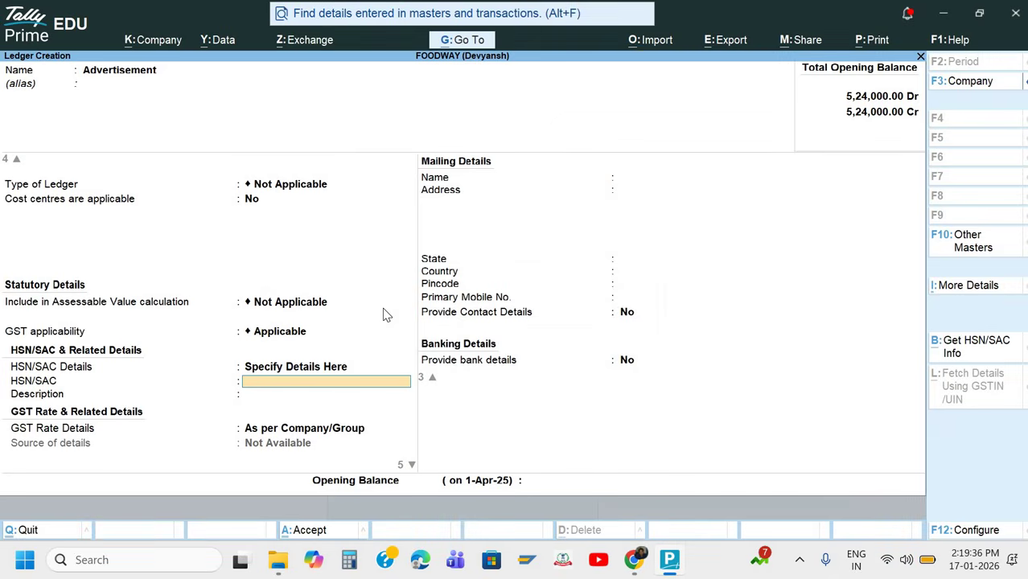
pyautogui.press('BackSpace')
pyautogui.write('993382')
pyautogui.press('Return')
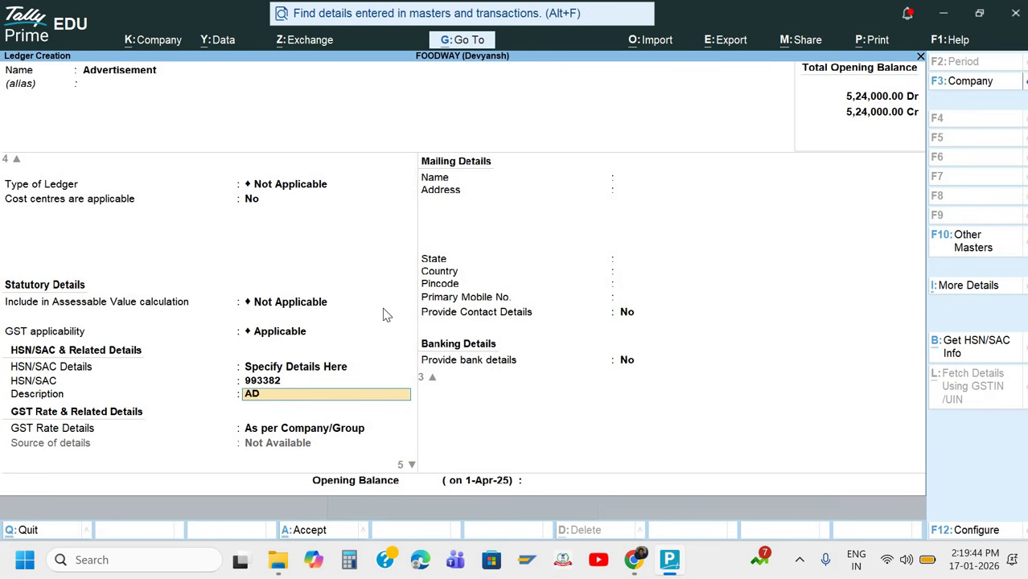
pyautogui.press('Return')
# Specify the Advertisement ledger's own GST rate details as Taxable with a GST rate of 18%.
pyautogui.press('Down')
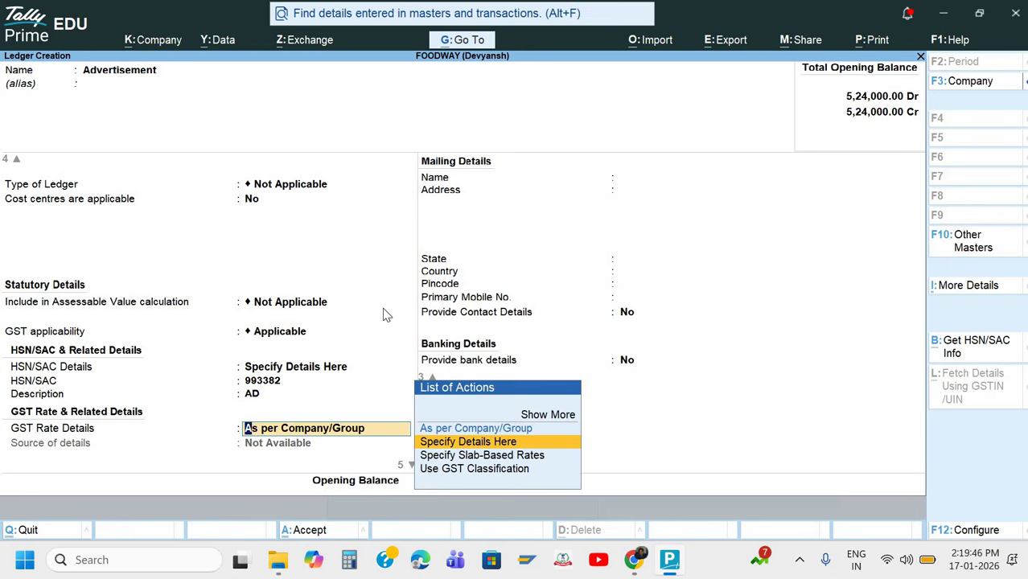
pyautogui.press('Return')
pyautogui.hotkey('alt', 'Tab')
pyautogui.hotkey('alt', 'Tab')
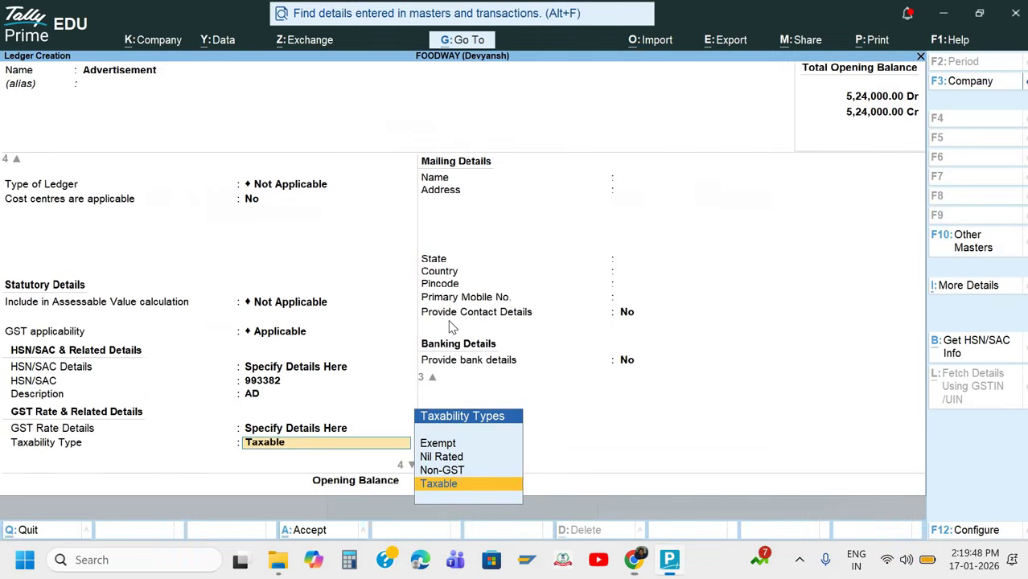
pyautogui.press('Return')
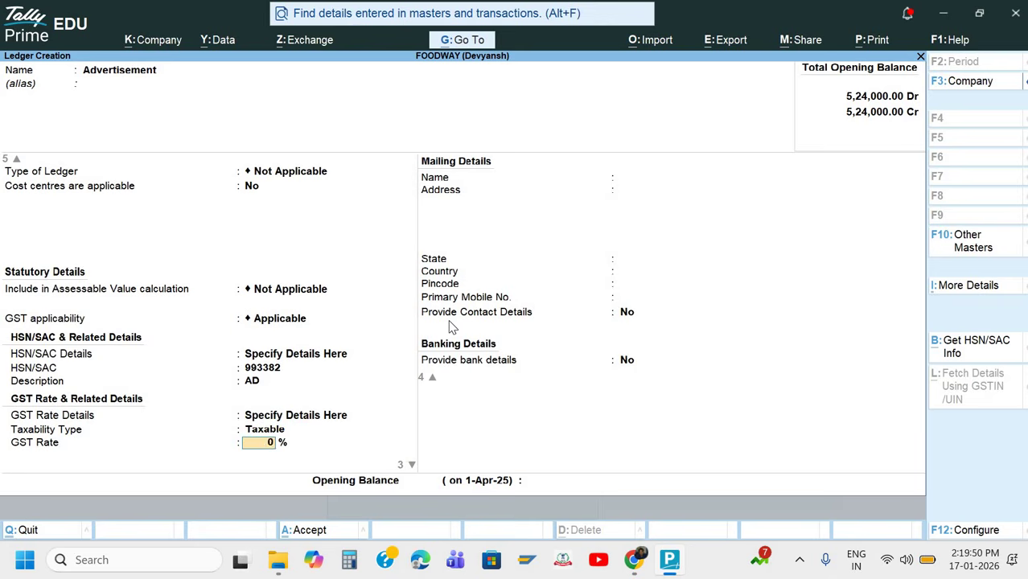
pyautogui.press('Return')
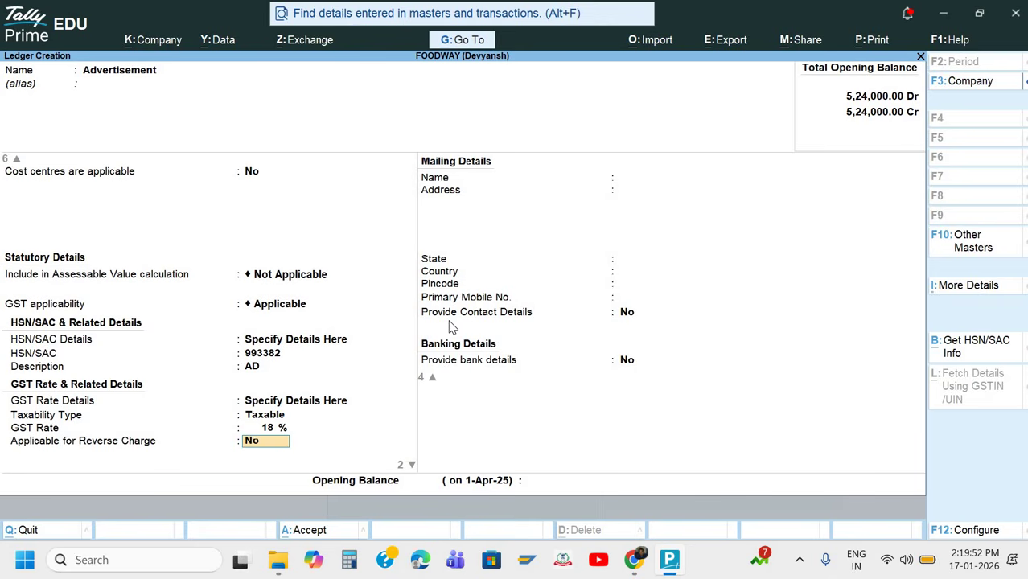
# Set reverse charge applicability to No and the type of supply to Services for the Advertisement ledger.
pyautogui.write('y')
pyautogui.press('Return')
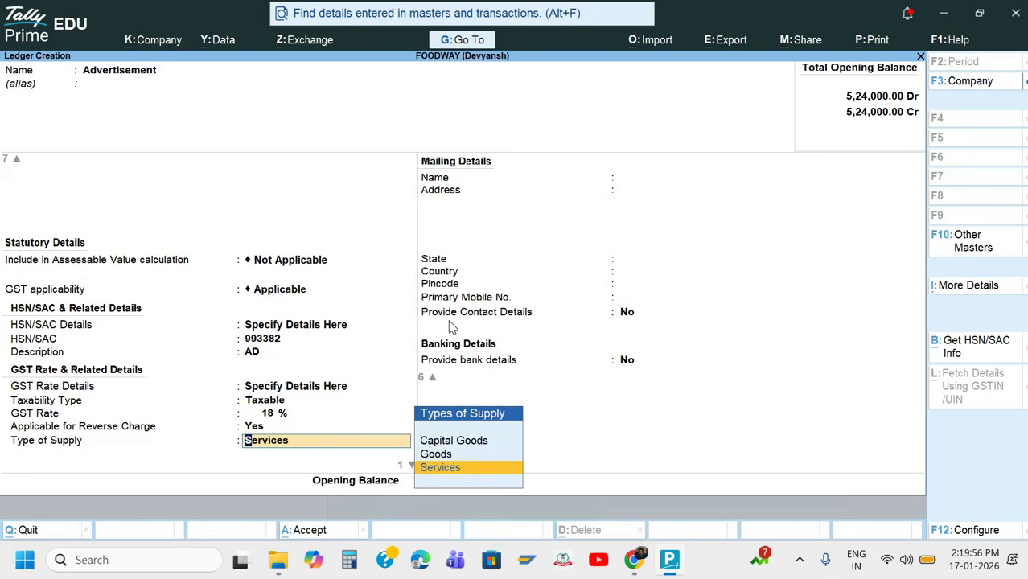
pyautogui.press('BackSpace')
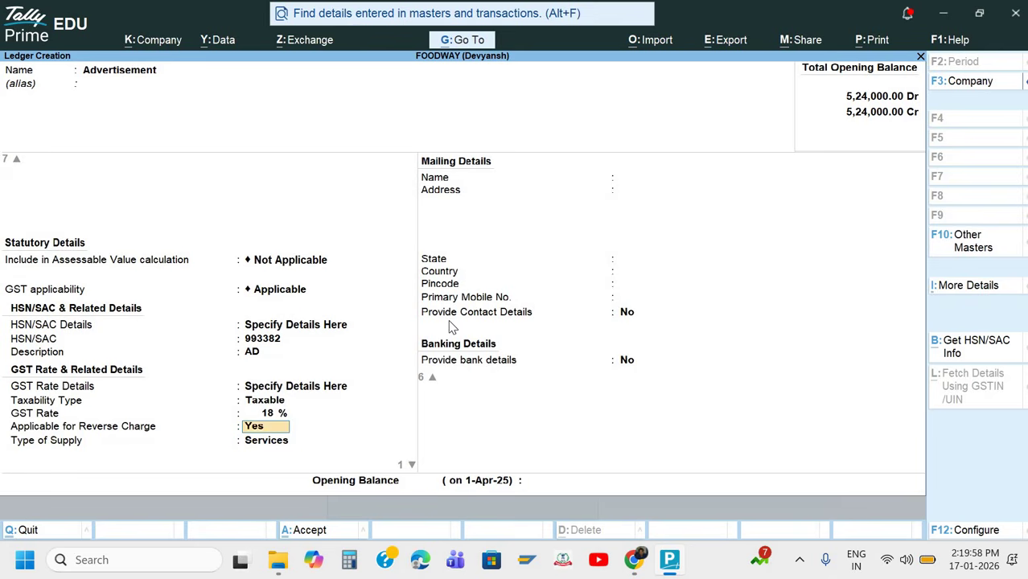
pyautogui.write('n')
pyautogui.press('Return')
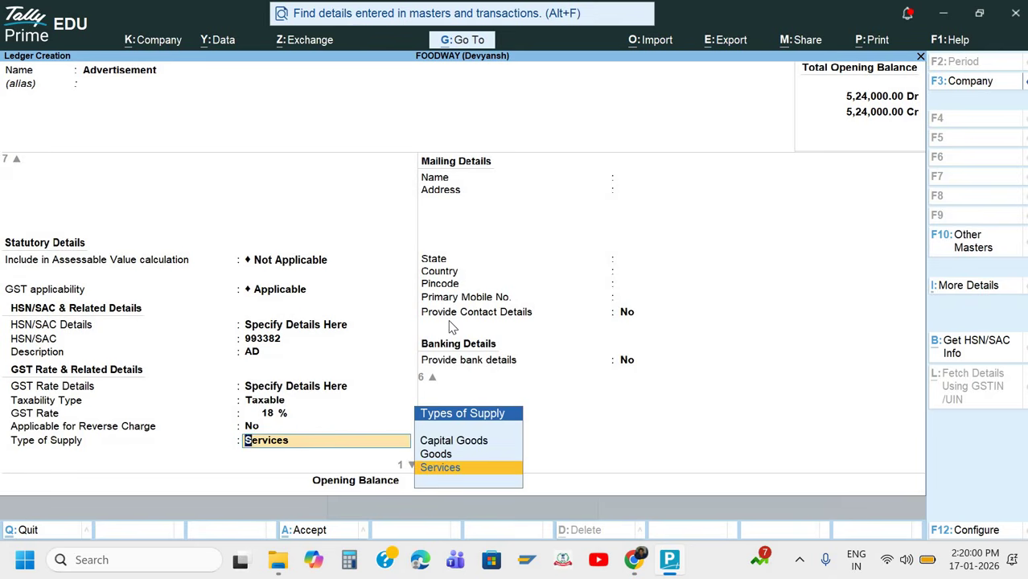
pyautogui.press('Return')
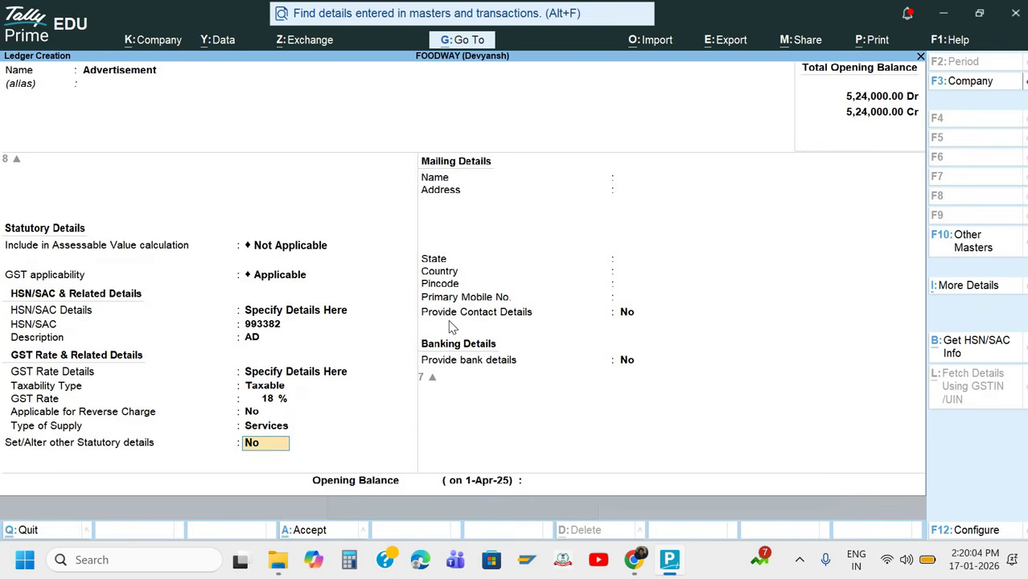
# Enable other statutory details, make TDS Applicable for Advertisement, and start creating a new TDS nature of payment.
pyautogui.write('y')
pyautogui.press('Return')
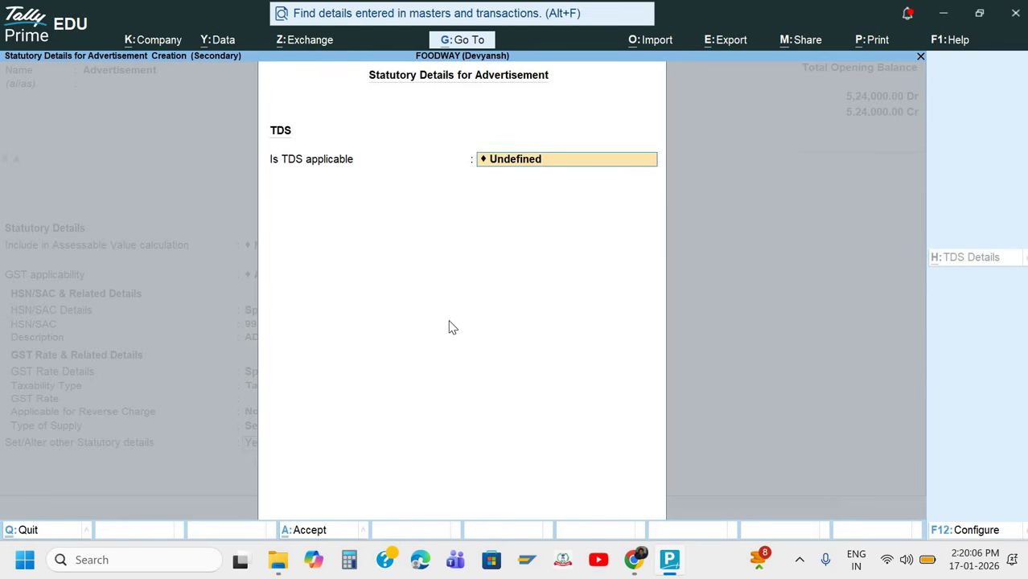
pyautogui.press('BackSpace')
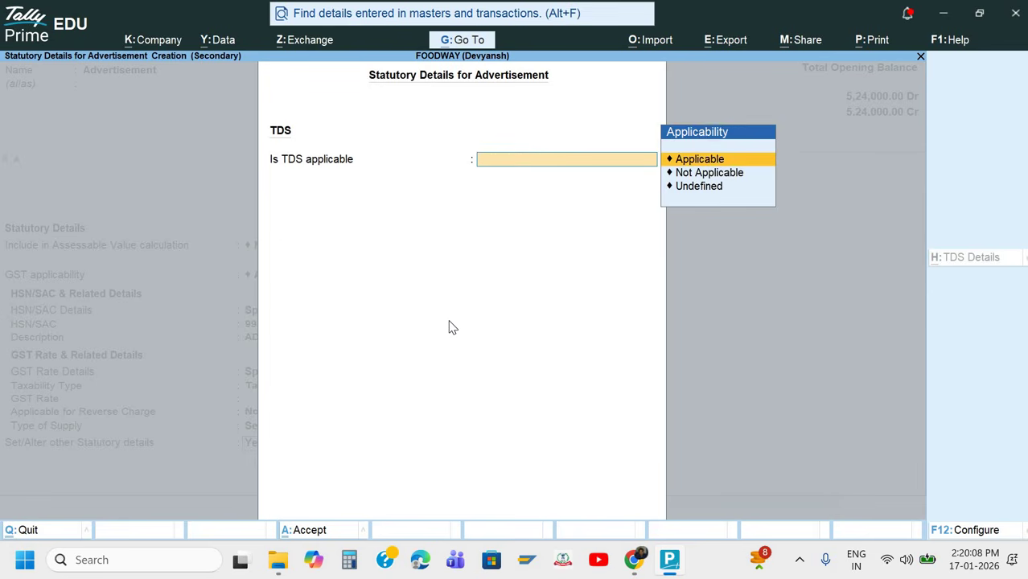
pyautogui.press('Return')
pyautogui.press('Up')
pyautogui.press('Up')
pyautogui.press('Return')
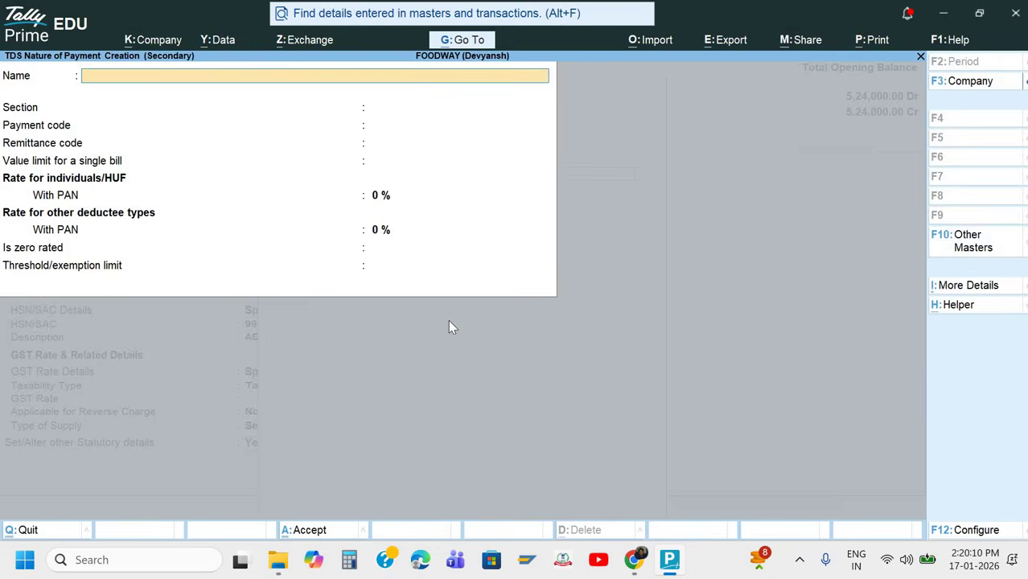
# After checking the bill, name the nature of payment Payment to Contractor with section 194C and payment code 94C.
pyautogui.hotkey('alt', 'Tab')
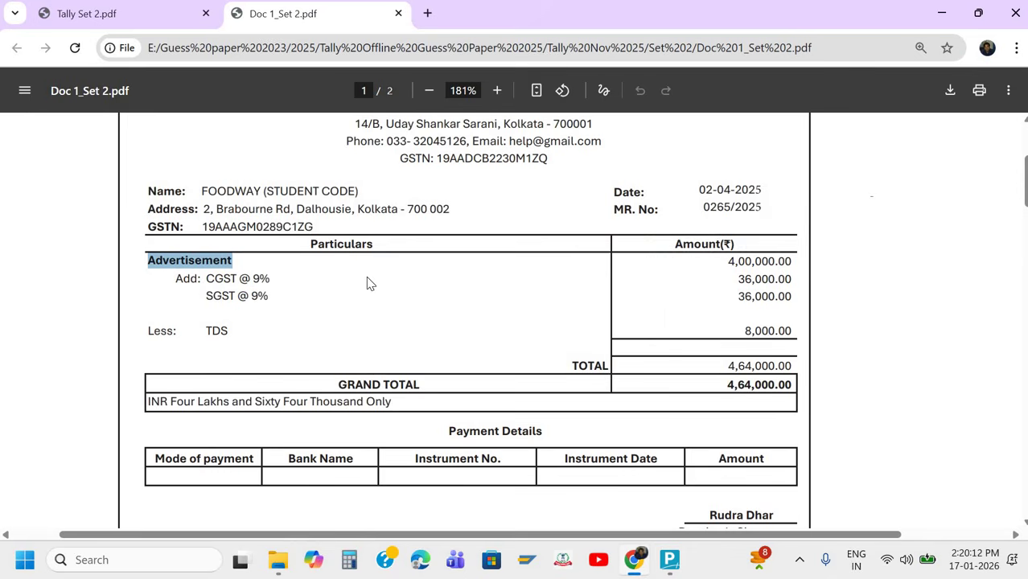
pyautogui.hotkey('alt', 'Tab')
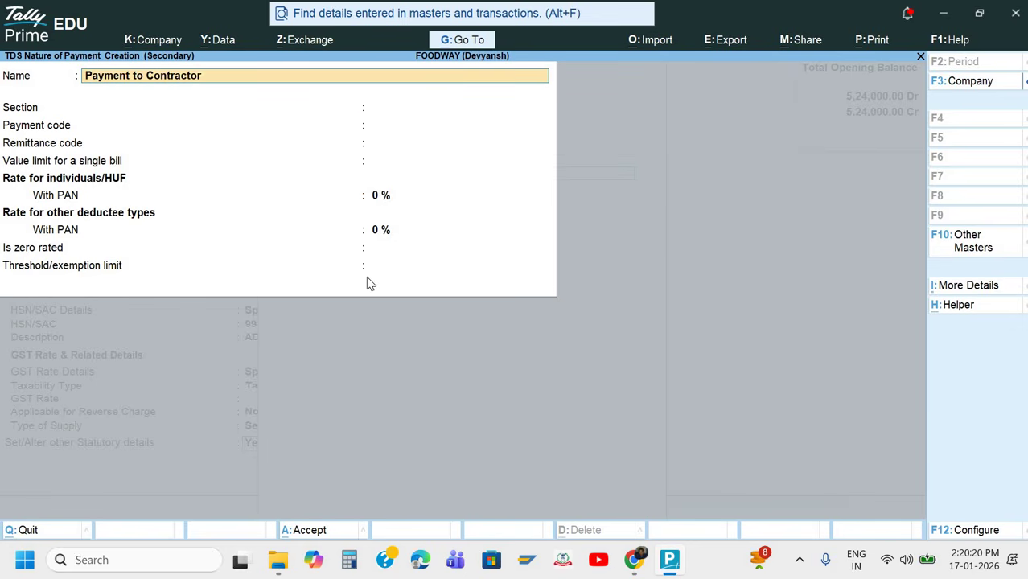
pyautogui.press('Return')
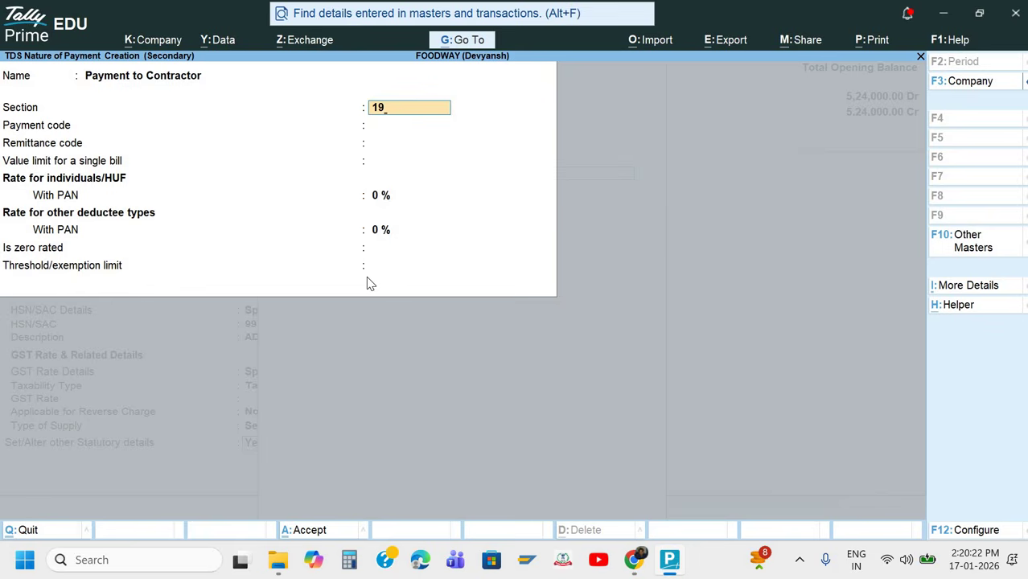
pyautogui.write('194C')
pyautogui.press('Return')
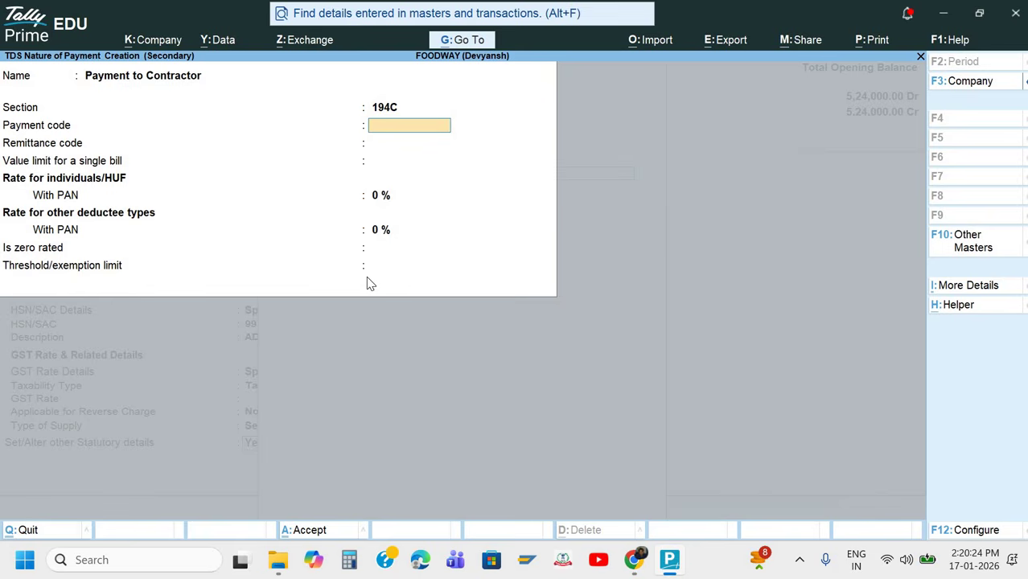
pyautogui.write('94C')
pyautogui.press('Return')
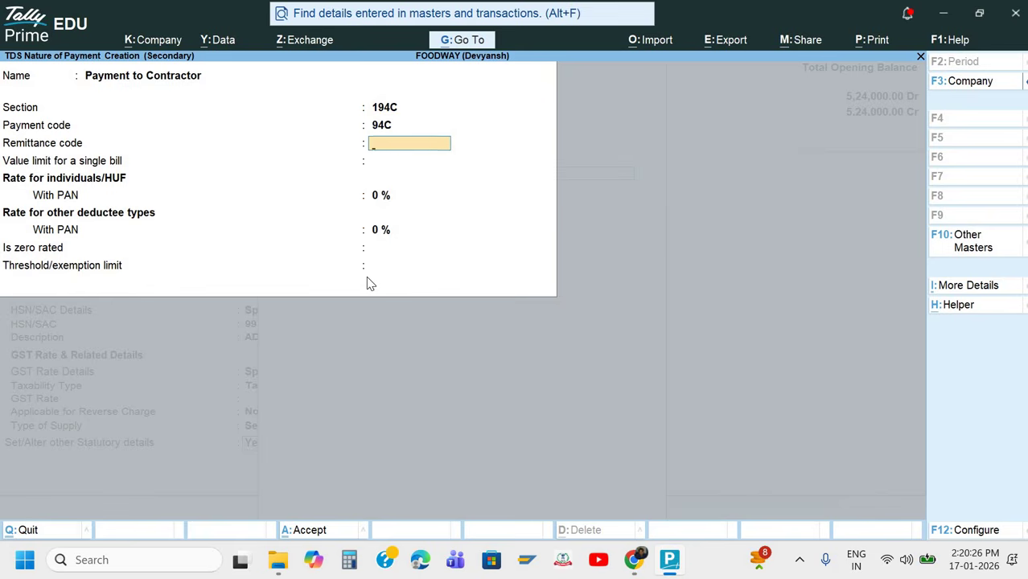
# Set the single bill limit to 30,000, individual/HUF rate 1%, other deductee rate 2% and threshold limit 100000, leaving the remittance code blank.
pyautogui.press('Return')
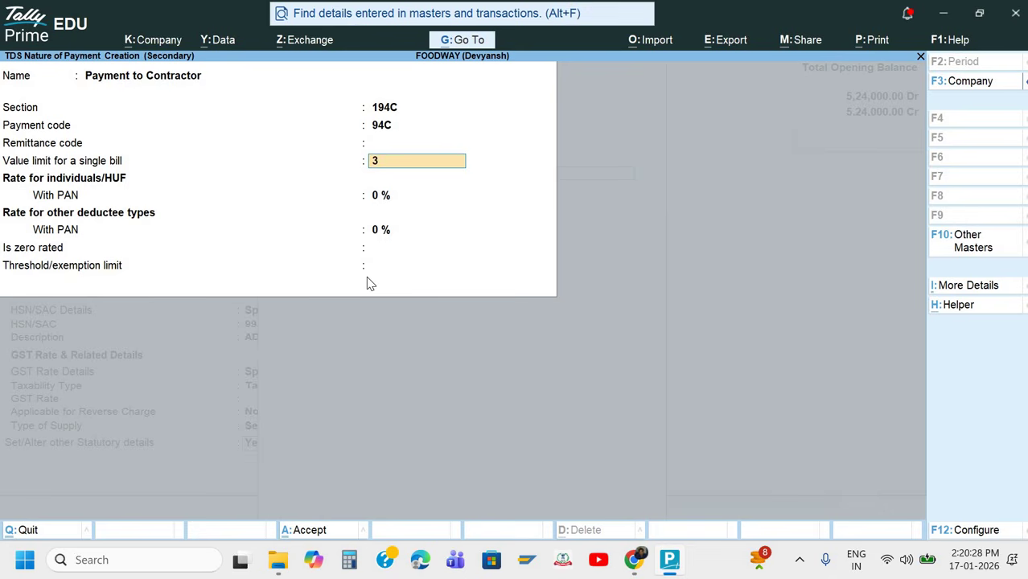
pyautogui.write('30,000')
pyautogui.press('Return')
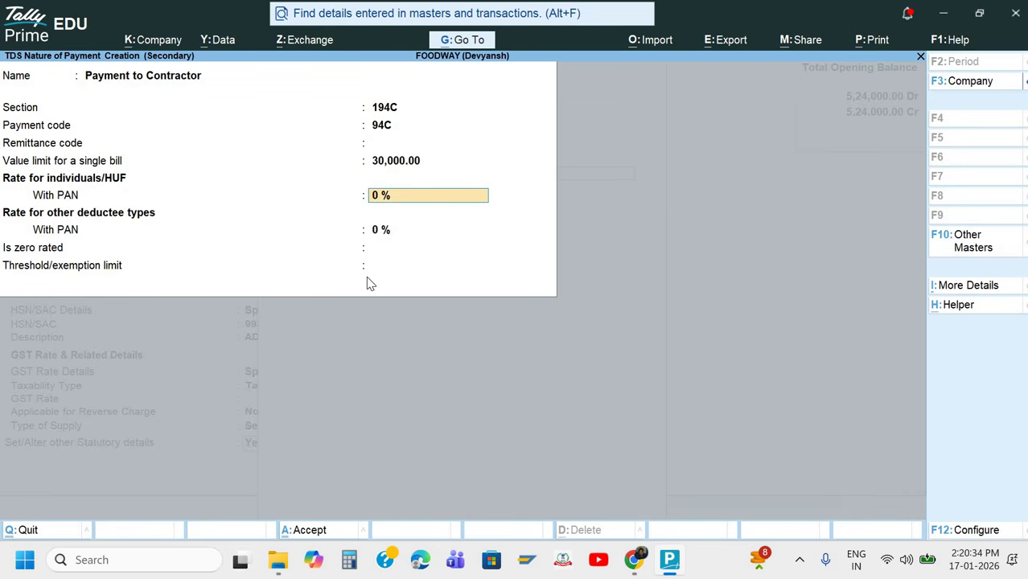
pyautogui.write('1')
pyautogui.press('Return')
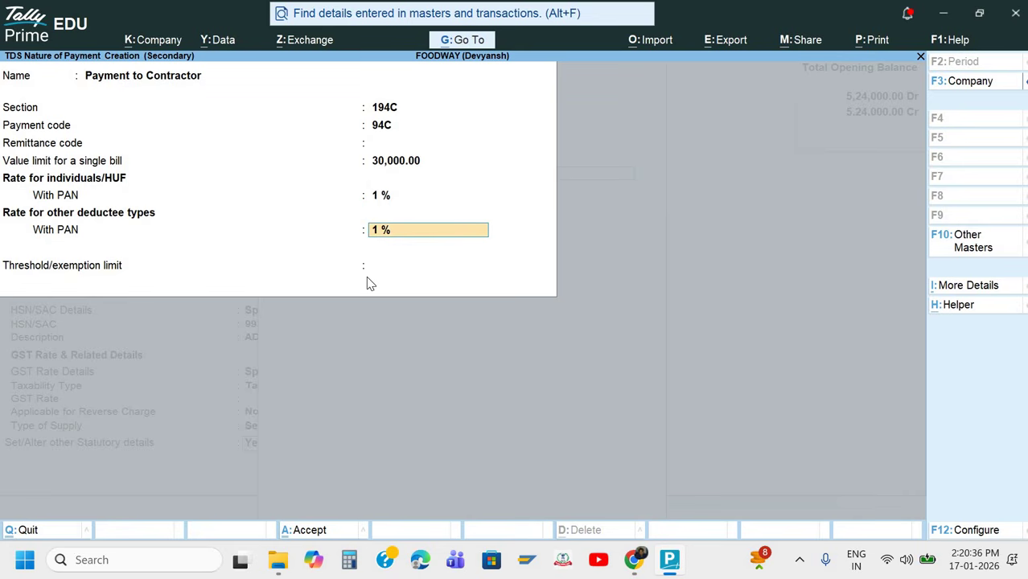
pyautogui.write('2')
pyautogui.press('Return')
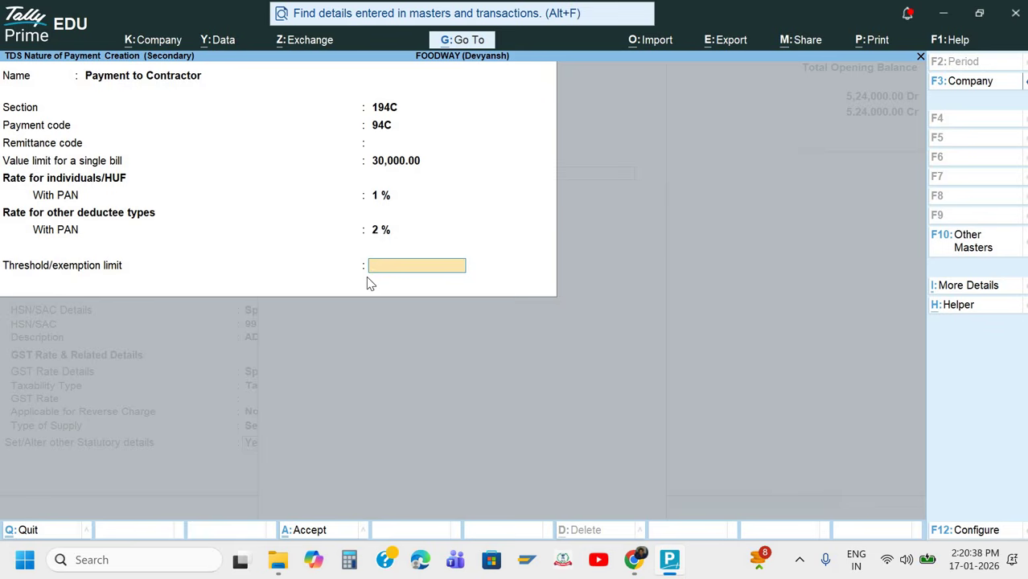
pyautogui.write('100000')
pyautogui.press('Return')
pyautogui.press('Return')
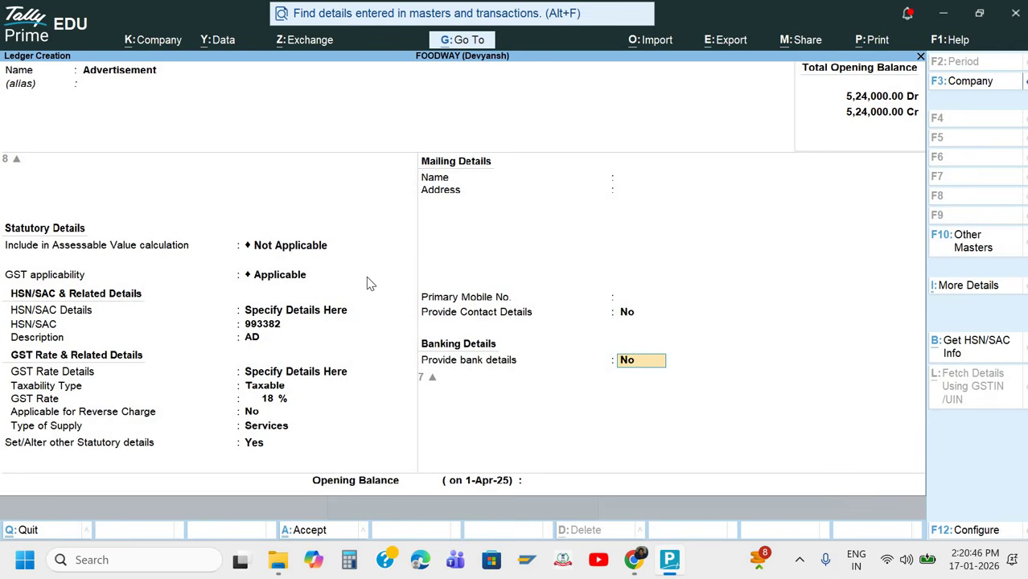
# Keep bank details at No and save the Advertisement ledger.
pyautogui.press('Return')
pyautogui.press('Return')
pyautogui.press('Return')
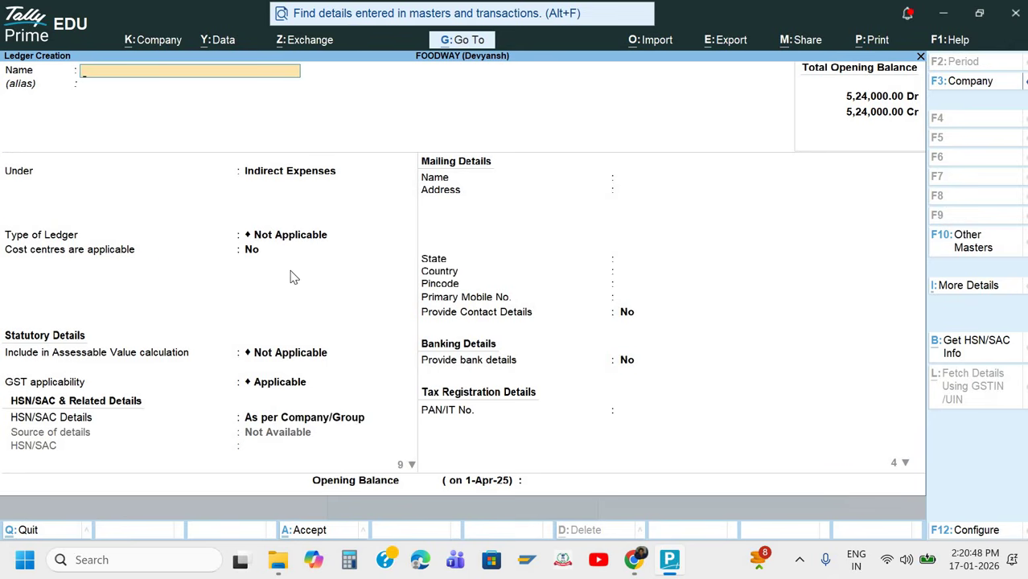
# Copy Ananda Traders from the bill in Google Chrome as the name of a new TallyPrime ledger.
pyautogui.hotkey('alt', 'Tab')
pyautogui.scroll(-1, 364, 295)
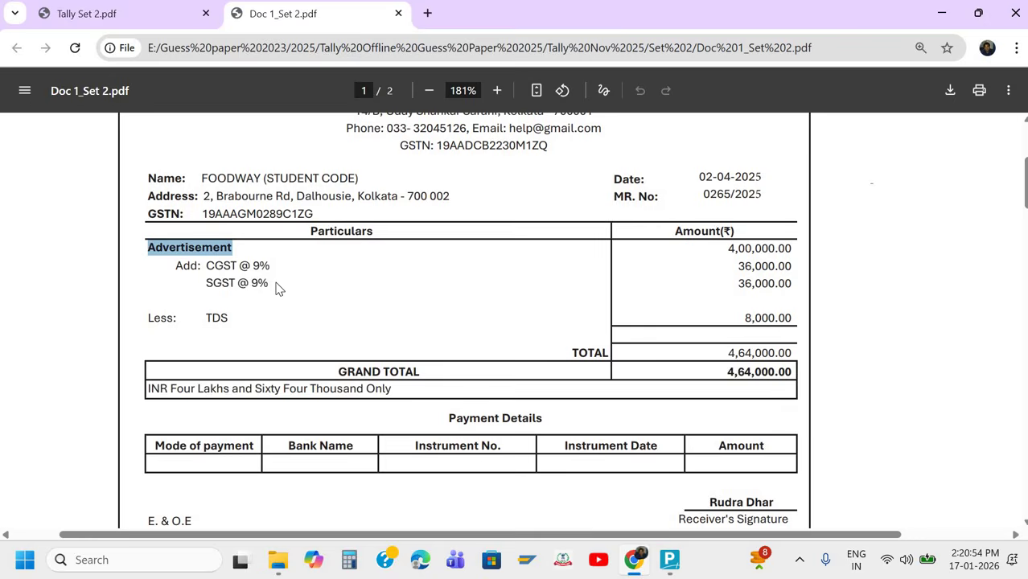
pyautogui.hotkey('alt', 'Tab')
pyautogui.hotkey('alt', 'Tab')
pyautogui.scroll(1, 399, 192)
pyautogui.moveTo(399, 167); pyautogui.dragTo(533, 161)
pyautogui.hotkey('ctrl', 'c')
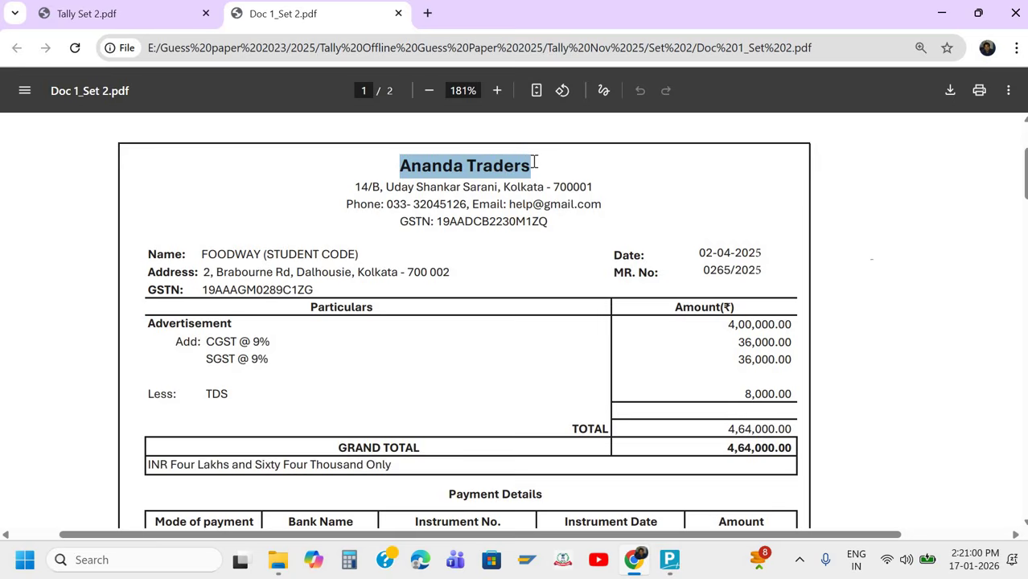
pyautogui.hotkey('alt', 'Tab')
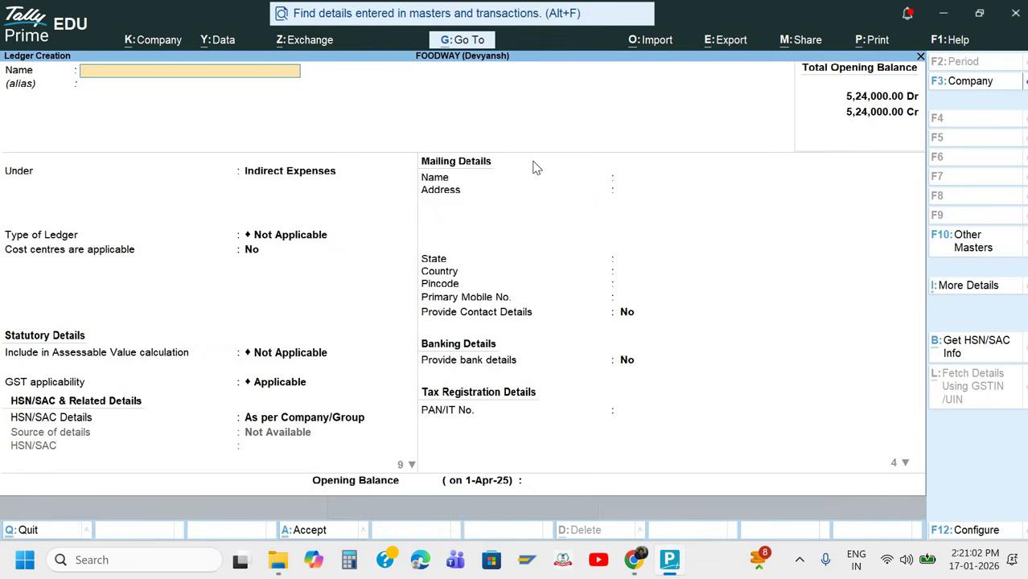
pyautogui.press('ctrl')
pyautogui.hotkey('ctrl', 'v')
pyautogui.press('Return')
# Place the Ananda Traders ledger under Sundry Creditors, keeping bill-by-bill balances at Yes and cost centres at No.
pyautogui.write('S')
pyautogui.press('Down')
pyautogui.press('Down')
pyautogui.press('Down')
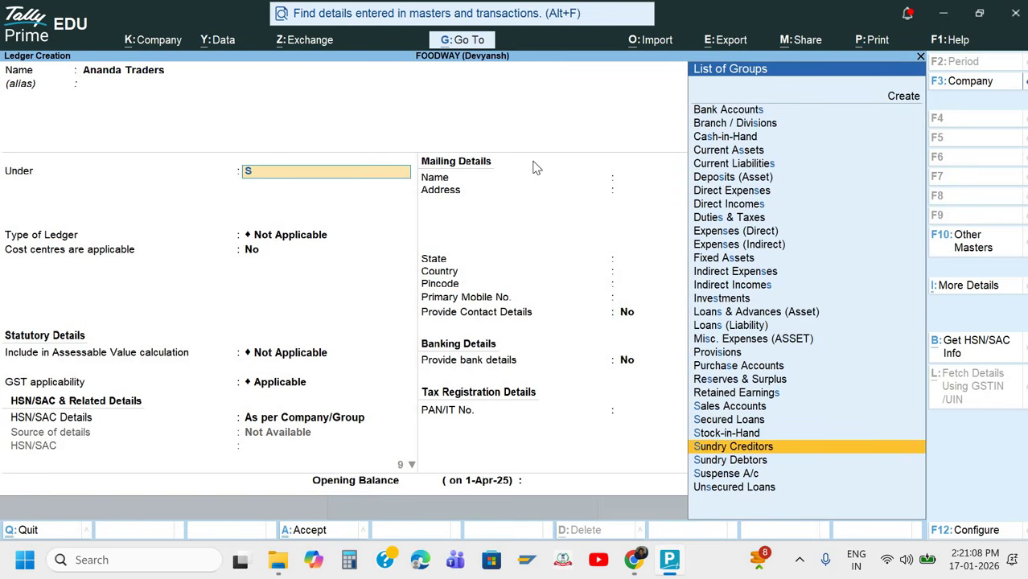
pyautogui.press('Return')
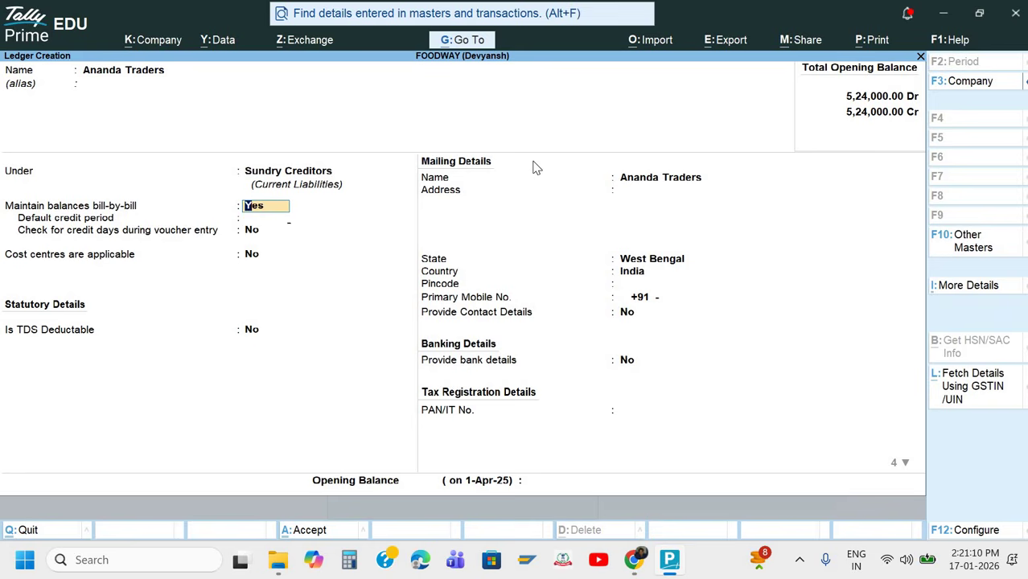
pyautogui.press('Return')
pyautogui.press('Return')
pyautogui.press('Return')
pyautogui.press('Return')
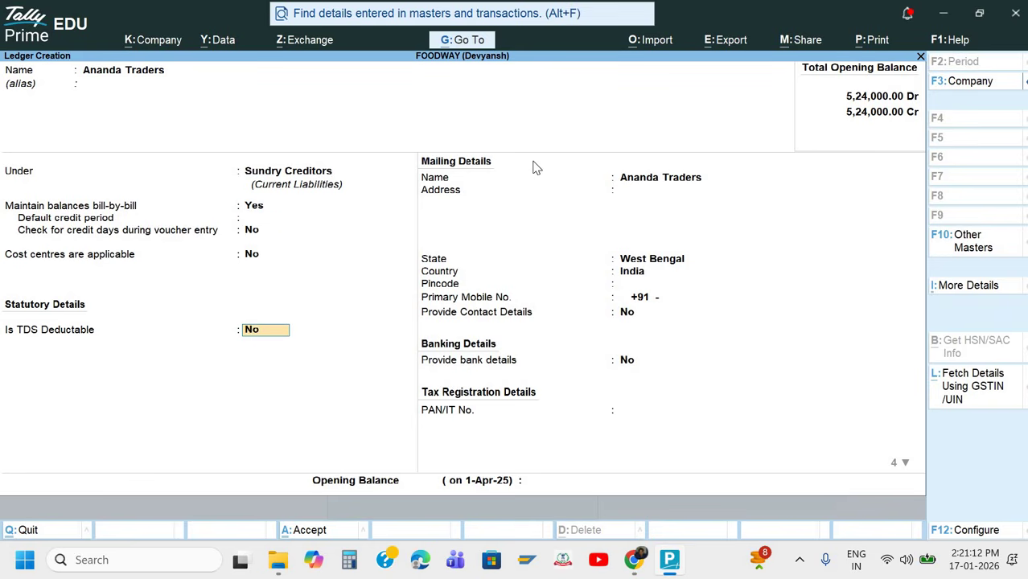
# Make TDS deductable for Ananda Traders and set the deductee type to Company - Resident.
pyautogui.write('y')
pyautogui.press('Return')
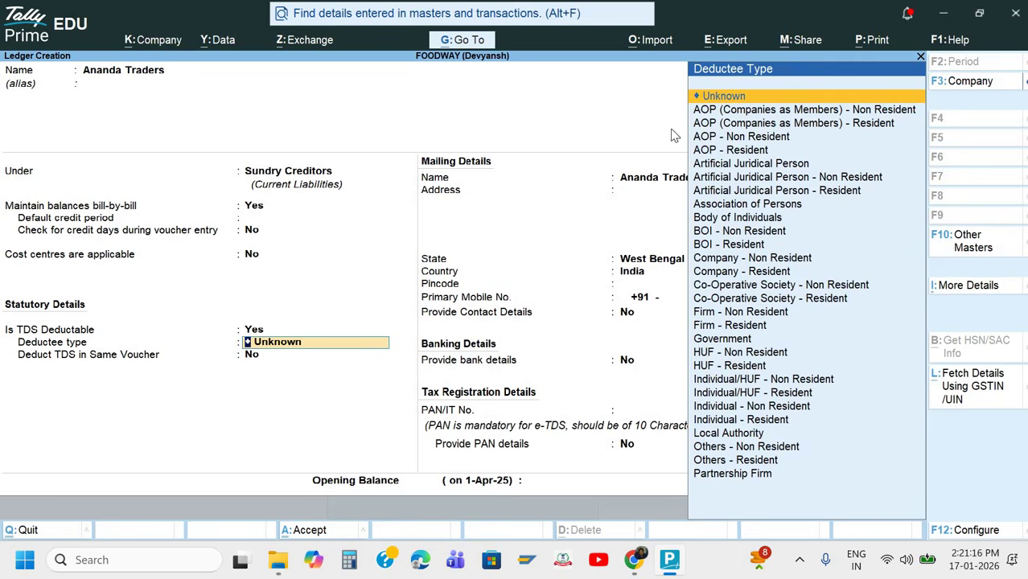
pyautogui.hotkey('alt', 'Tab')
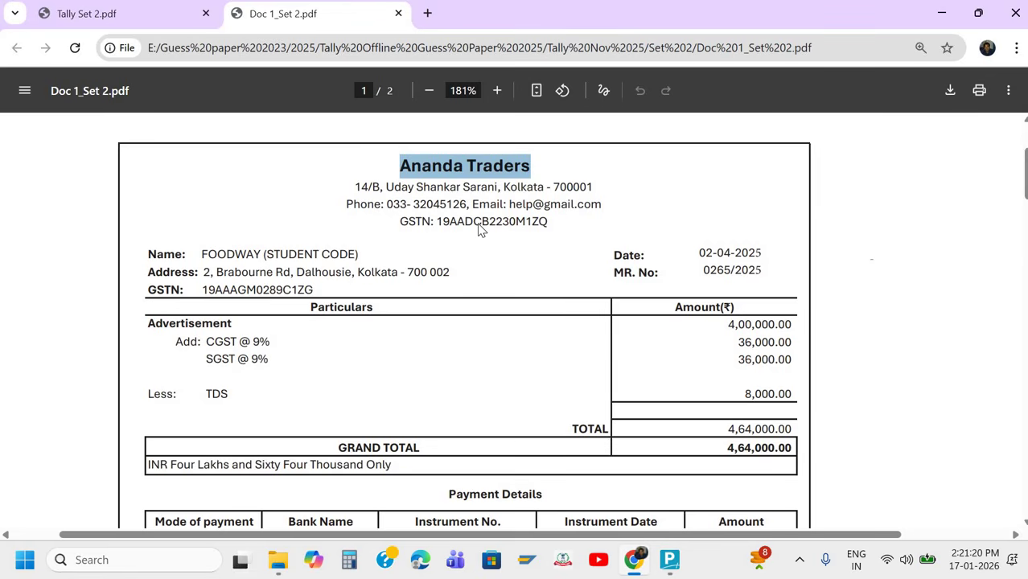
pyautogui.hotkey('alt', 'Tab')
pyautogui.write('C')
pyautogui.press('Down')
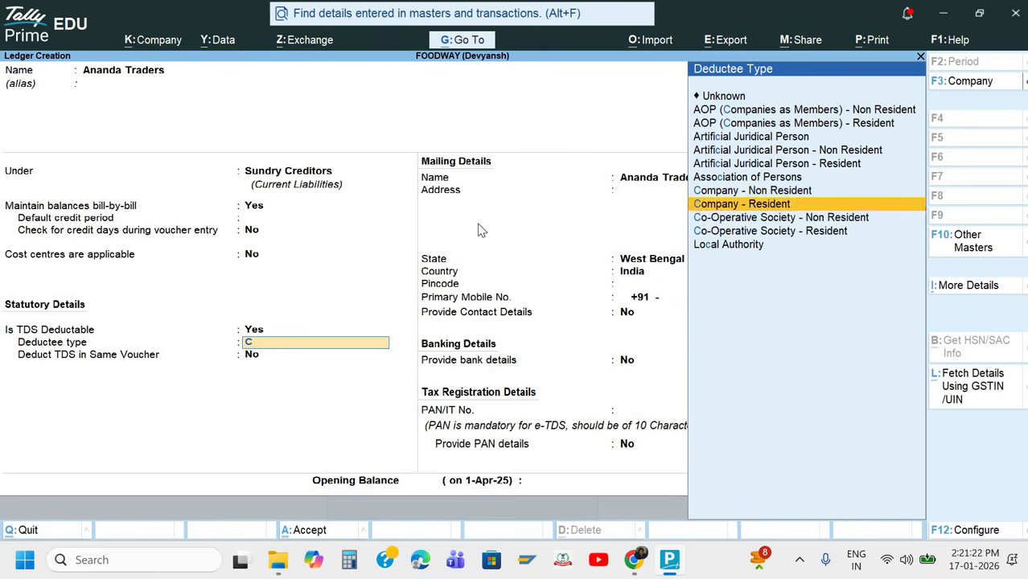
pyautogui.press('Return')
# Enable TDS deduction in the same voucher for Payment to Contractor, keeping advanced TDS entries at No.
pyautogui.press('Return')
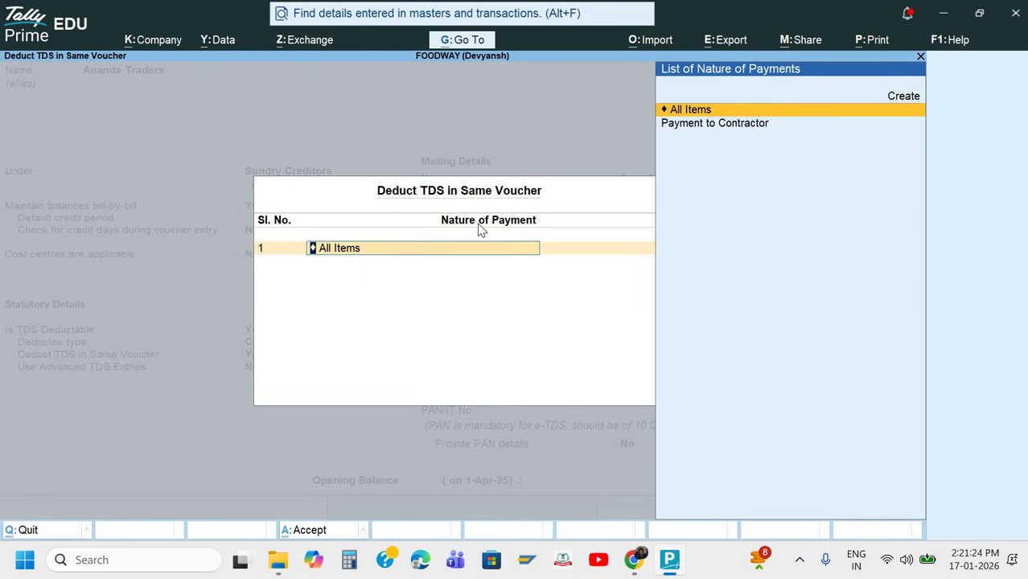
pyautogui.press('Down')
pyautogui.press('Return')
pyautogui.press('Return')
pyautogui.press('Return')
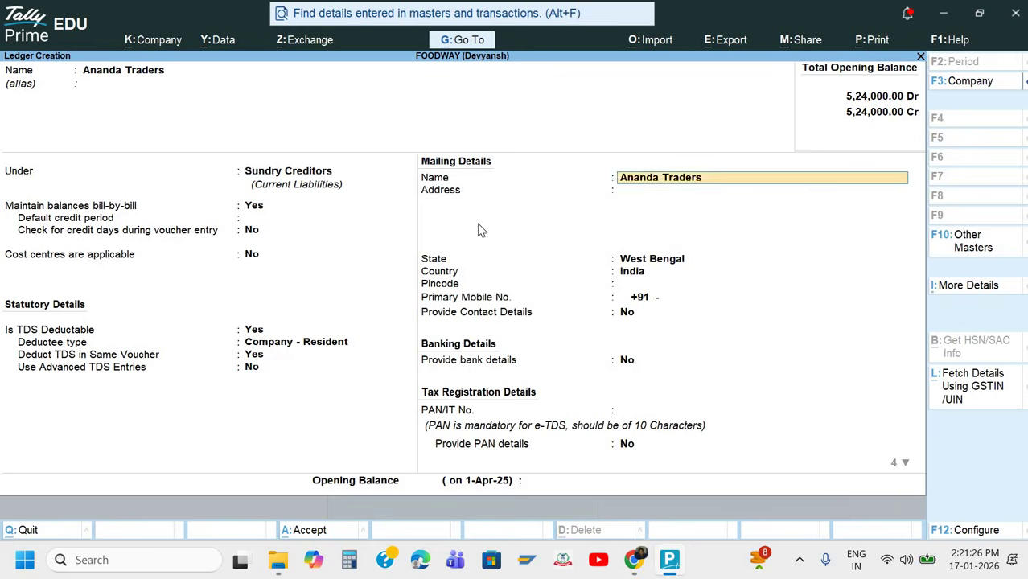
# Copy the supplier's postal address from the bill into the mailing address of the Ananda Traders ledger.
pyautogui.press('Return')
pyautogui.hotkey('alt', 'Tab')
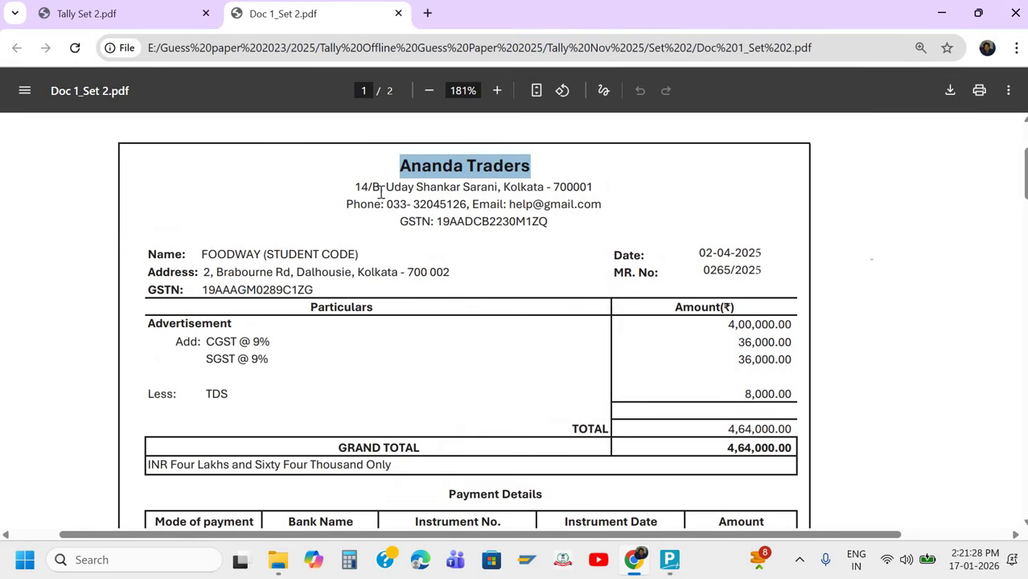
pyautogui.moveTo(362, 189); pyautogui.dragTo(603, 189)
pyautogui.hotkey('ctrl', 'c')
pyautogui.hotkey('alt', 'Tab')
pyautogui.hotkey('ctrl', 'alt', 'v')
pyautogui.press('Return')
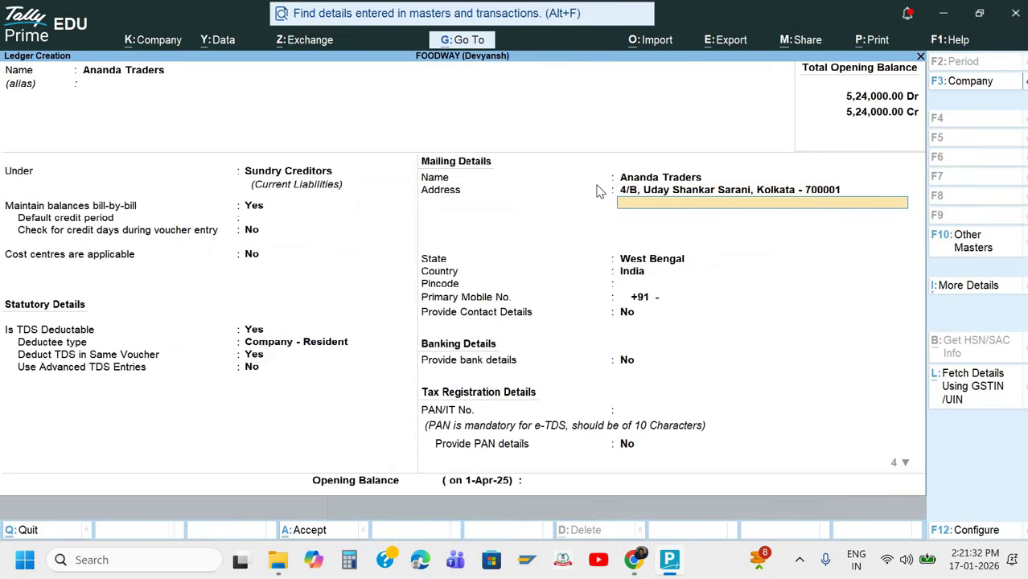
# Keep West Bengal and India for Ananda Traders, leaving the pincode and mobile number blank and contact and bank details at No.
pyautogui.press('Return')
pyautogui.hotkey('alt', 'Tab')
pyautogui.hotkey('alt', 'Tab')
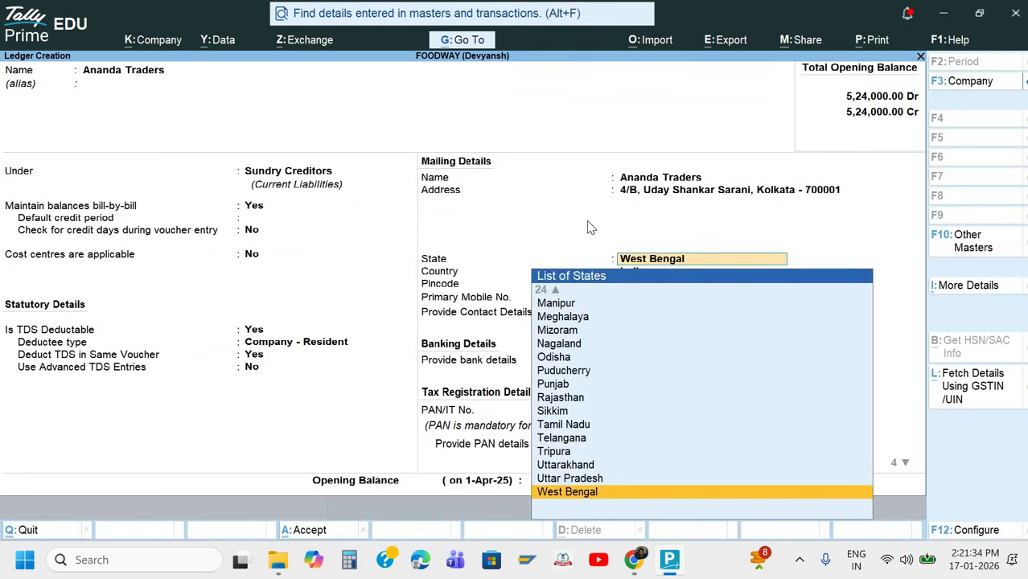
pyautogui.press('Return')
pyautogui.hotkey('alt', 'Tab')
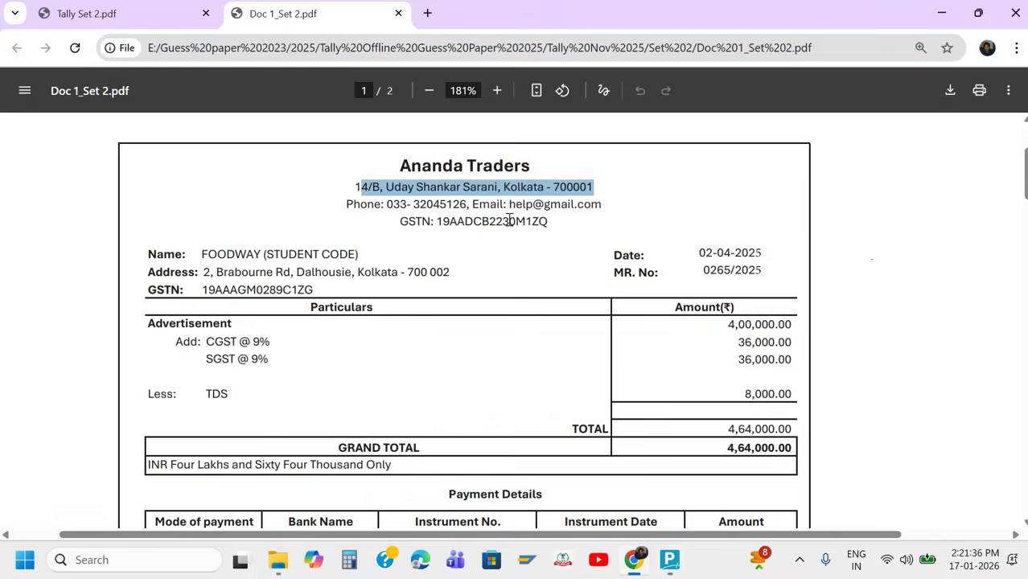
pyautogui.hotkey('alt', 'Tab')
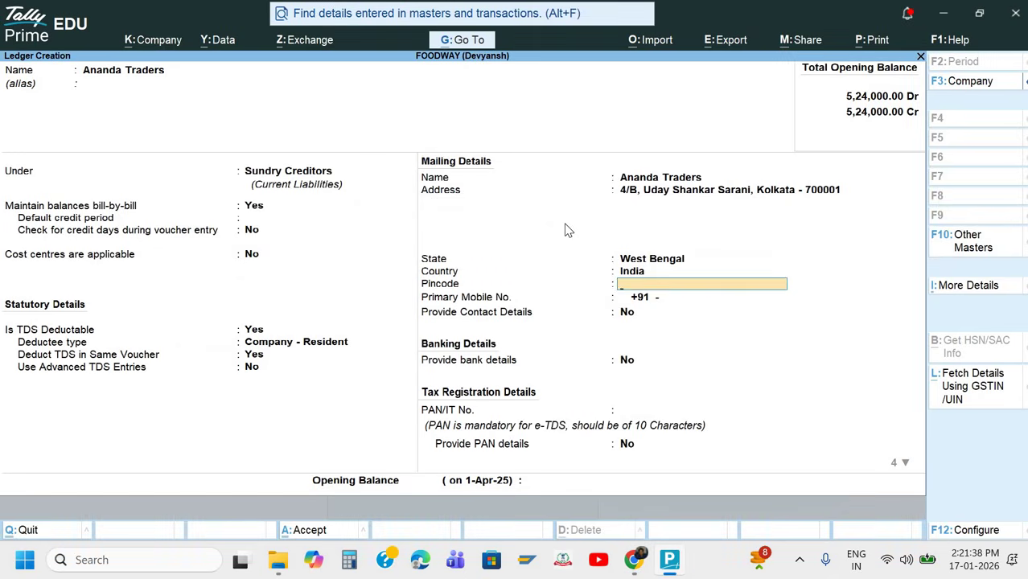
pyautogui.press('Return')
pyautogui.press('Return')
pyautogui.press('Return')
pyautogui.press('Return')
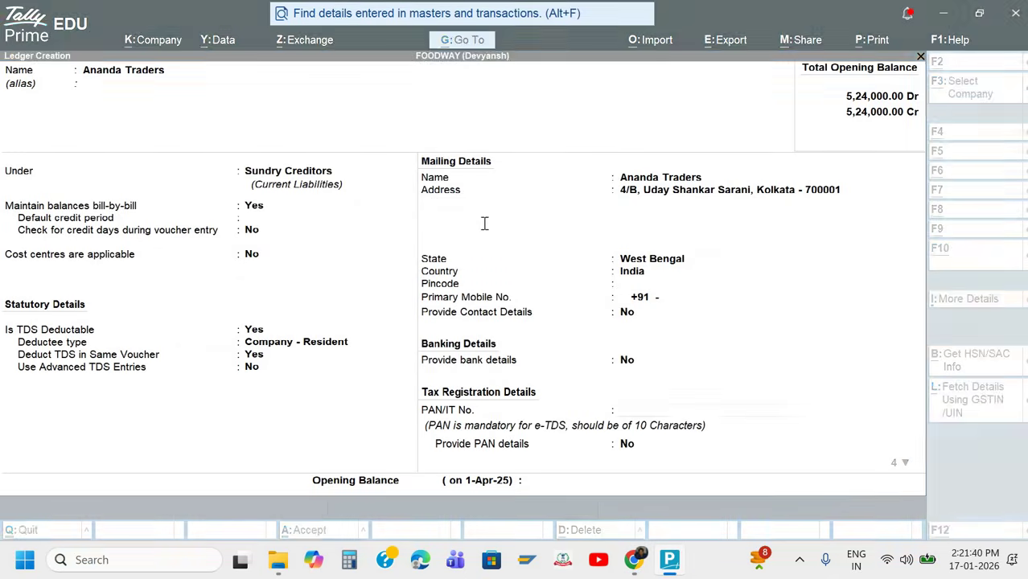
# Copy the PAN portion of the supplier's GSTIN from the bill into PAN/IT No., keeping Provide PAN details at No.
pyautogui.hotkey('alt', 'Tab')
pyautogui.moveTo(450, 221); pyautogui.dragTo(523, 223)
pyautogui.hotkey('ctrl', 'c')
pyautogui.hotkey('alt', 'Tab')
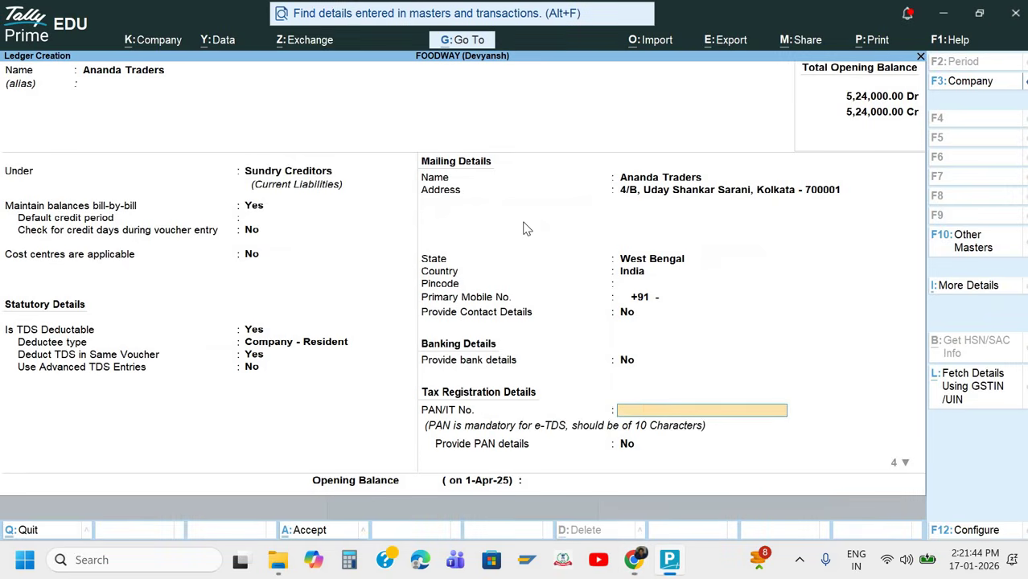
pyautogui.hotkey('ctrl', 'alt', 'v')
pyautogui.press('Return')
pyautogui.press('Return')
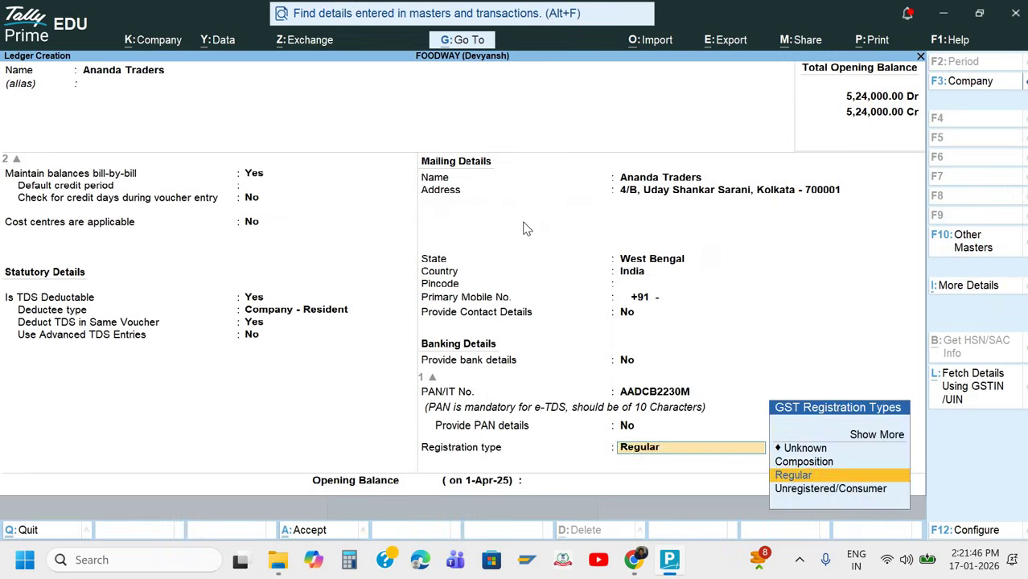
# Set the registration type to Regular, copy the supplier's full GSTIN from the bill, and save the Ananda Traders ledger.
pyautogui.press('Return')
pyautogui.hotkey('alt', 'Tab')
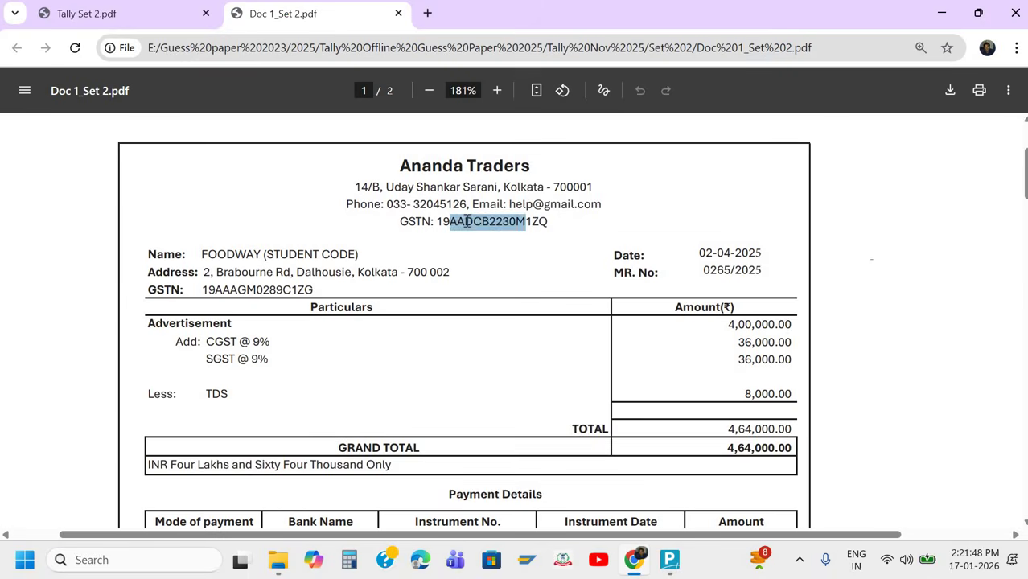
pyautogui.doubleClick(467, 221)
pyautogui.hotkey('ctrl', 'c')
pyautogui.hotkey('alt', 'Tab')
pyautogui.hotkey('ctrl', 'alt', 'v')
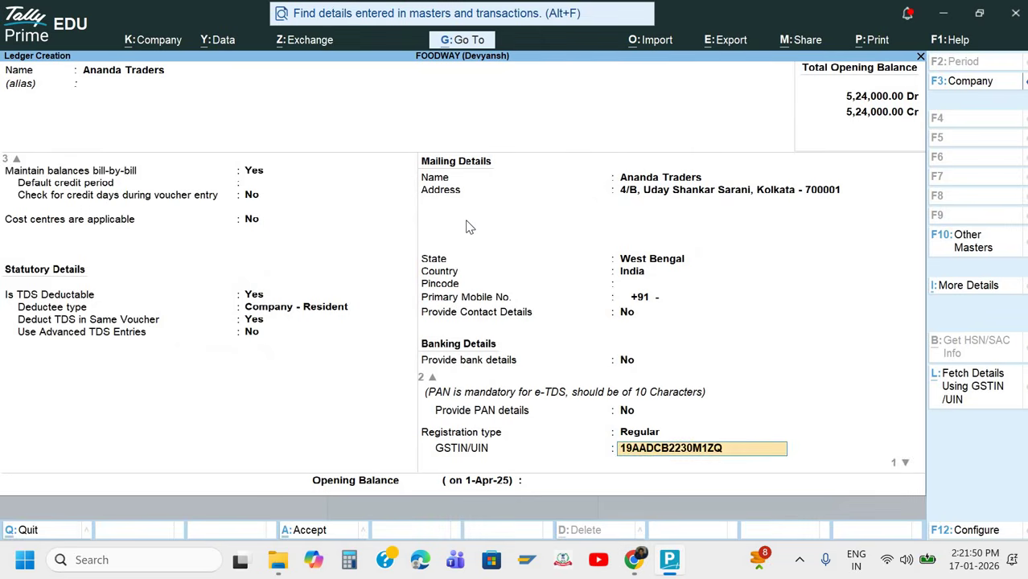
pyautogui.press('Return')
pyautogui.press('Return')
pyautogui.press('Return')
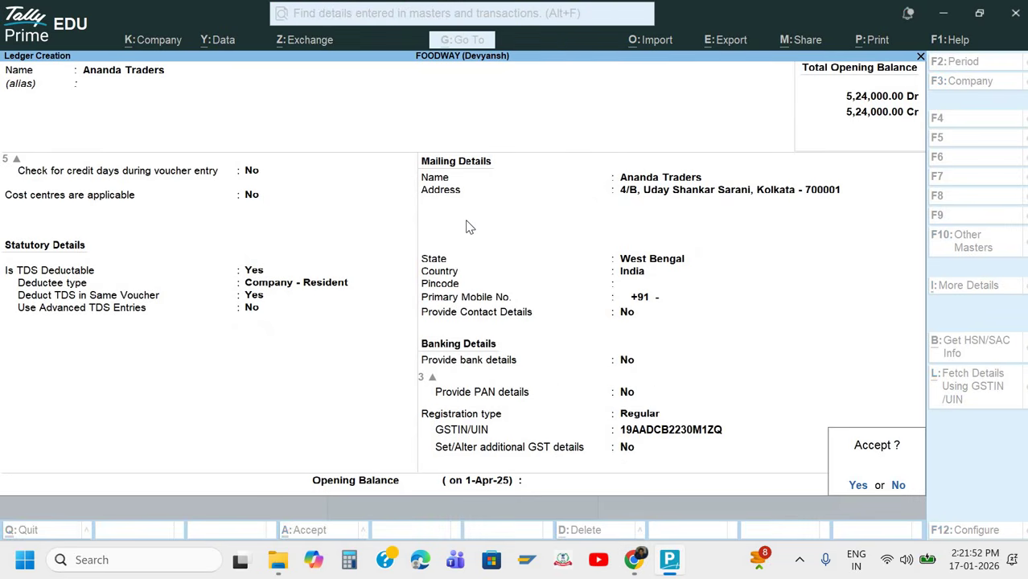
pyautogui.press('Return')
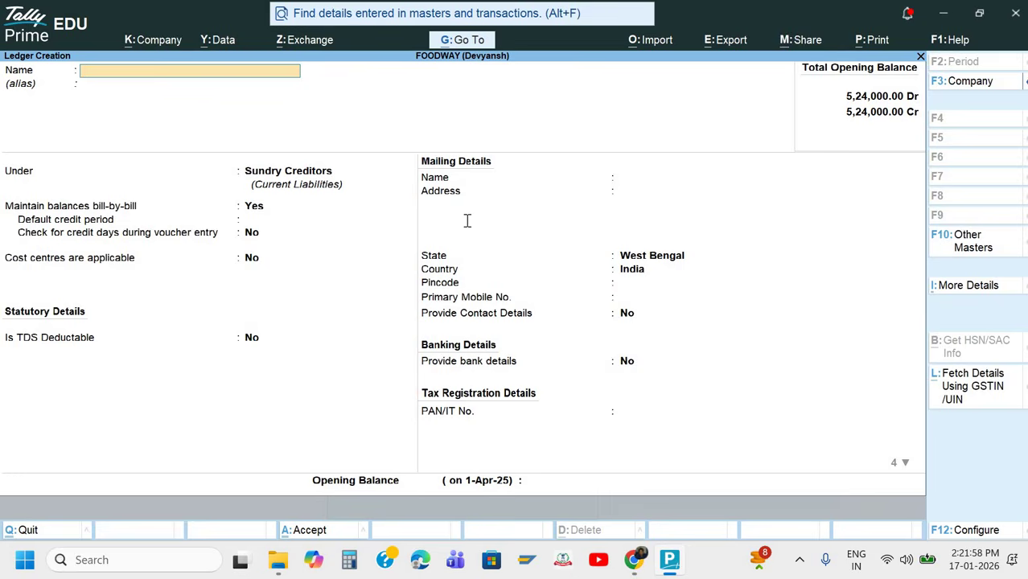
# Name the new ledger TDS on Advertisment Contr. and place it under Duties & Taxes.
pyautogui.hotkey('alt', 'Tab')
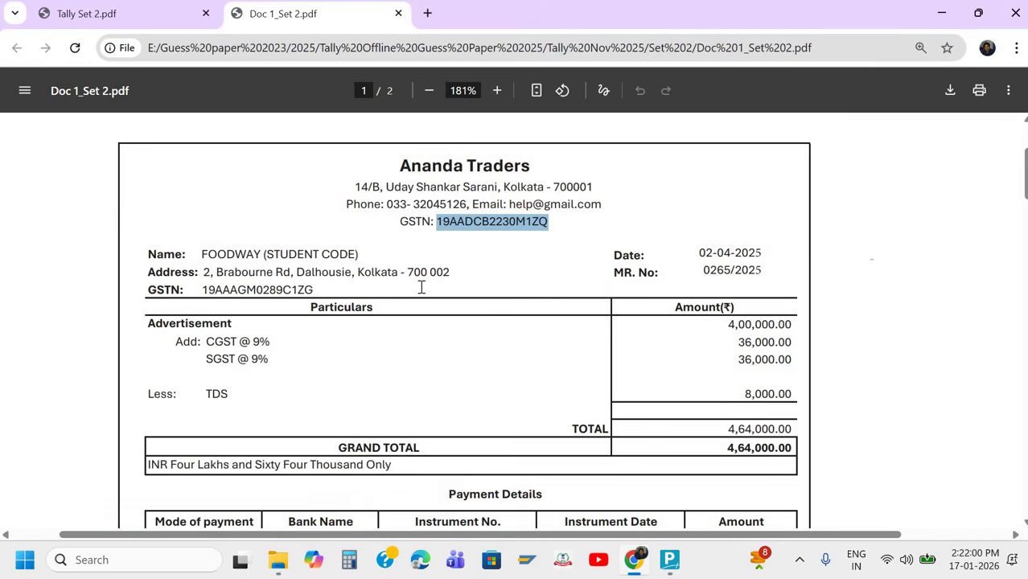
pyautogui.hotkey('alt', 'Tab')
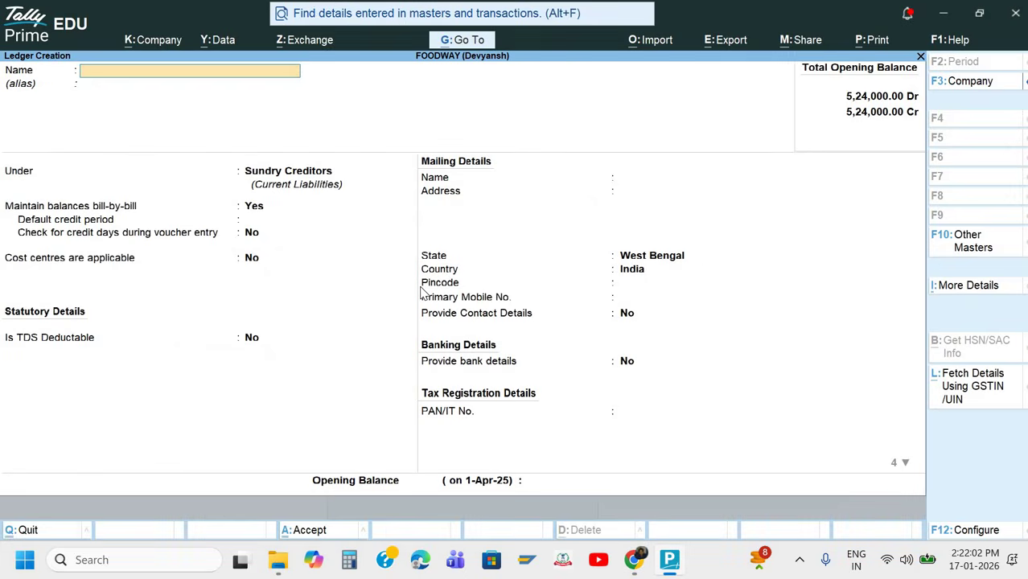
pyautogui.write('TDS on Advert')
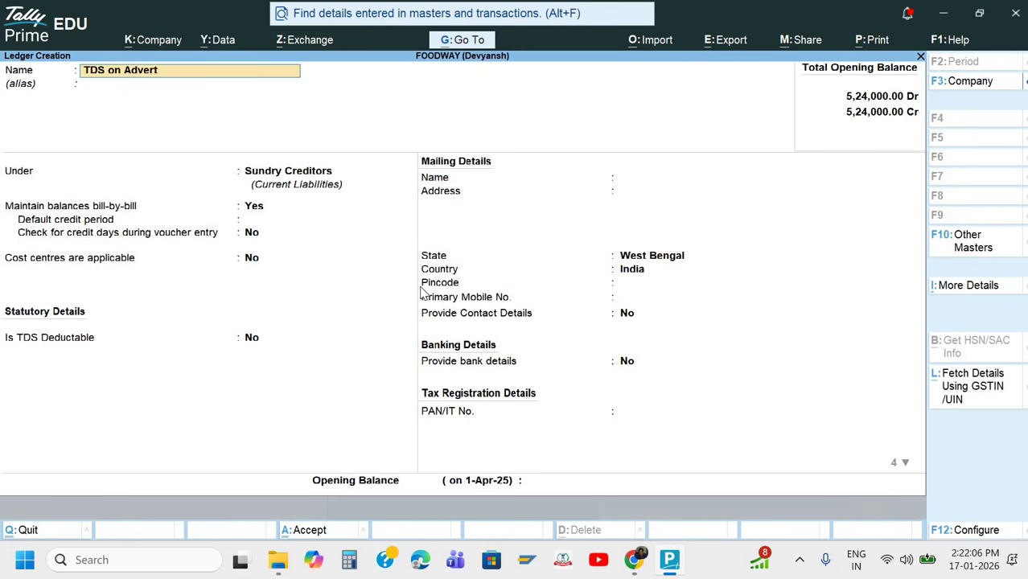
pyautogui.write('isment Contr.')
pyautogui.press('Return')
pyautogui.write('Du')
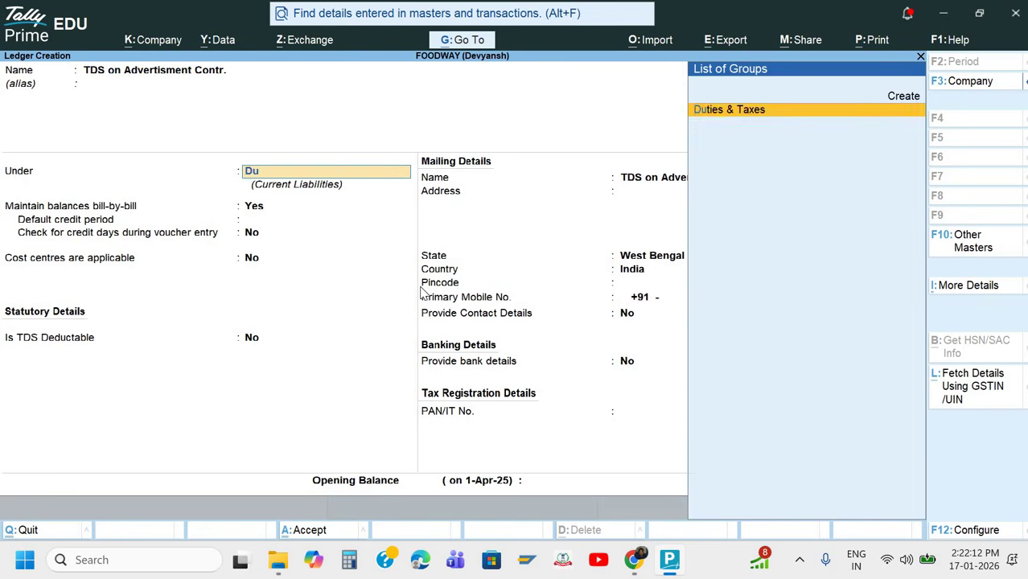
pyautogui.press('Return')
# Set the duty type to TDS with Payment to Contractor as the nature of payment, and save the ledger.
pyautogui.press('Up')
pyautogui.press('Down')
pyautogui.press('Down')
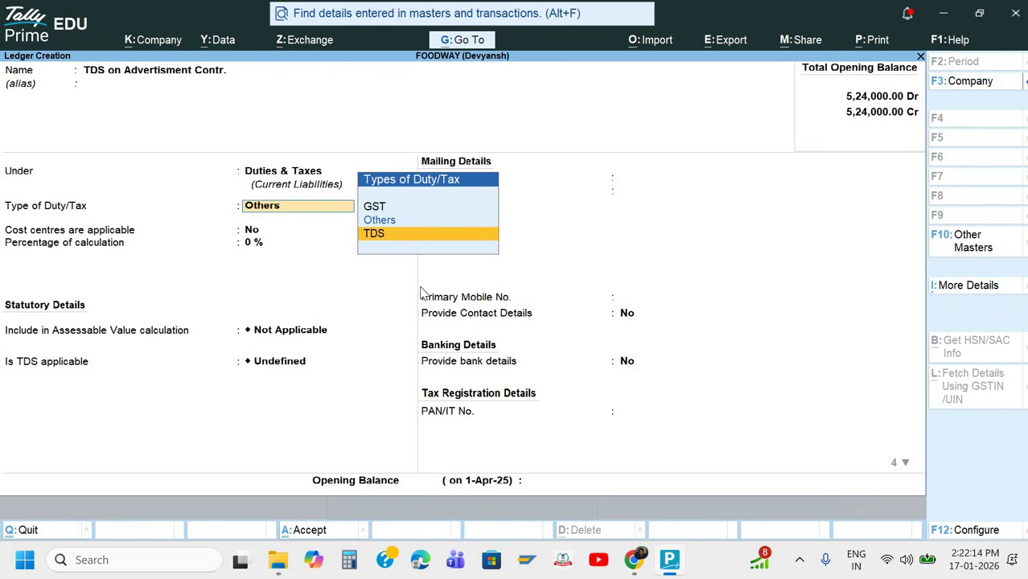
pyautogui.press('Return')
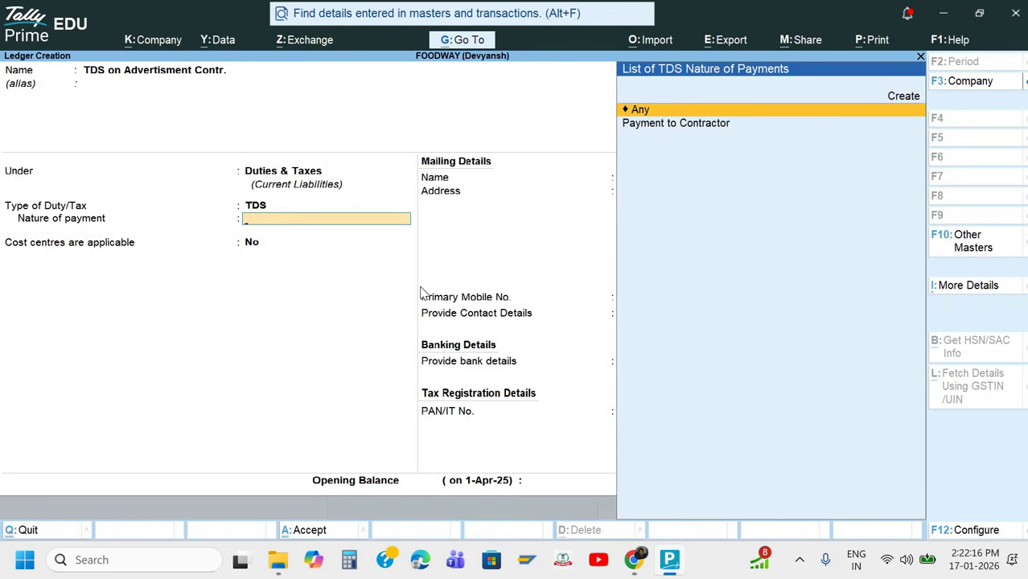
pyautogui.press('Down')
pyautogui.press('Return')
pyautogui.press('Return')
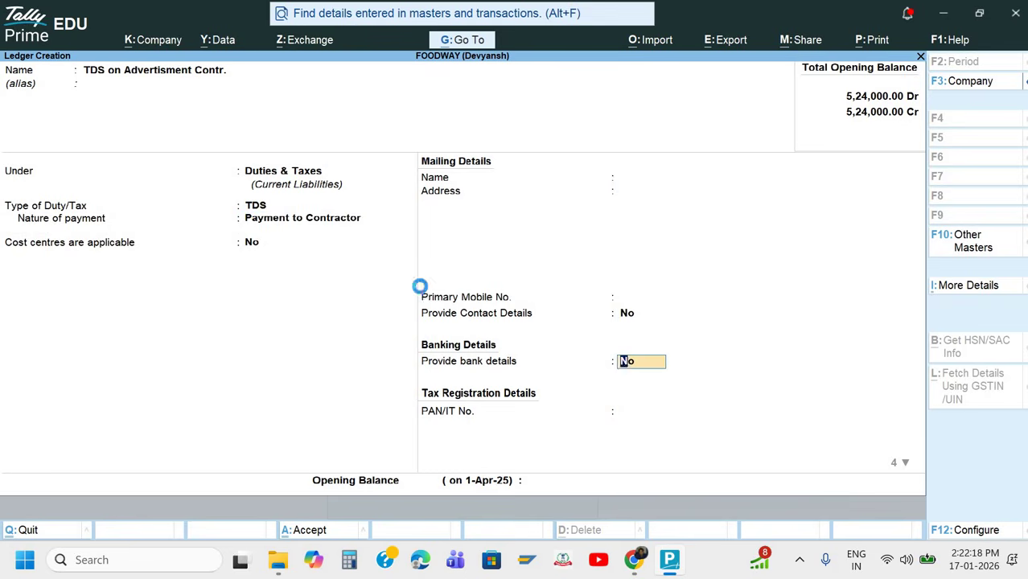
pyautogui.press('Return')
pyautogui.press('Return')
# Start a CGST ledger under Duties & Taxes with GST as the duty type and CGST as the tax type.
pyautogui.write('C')
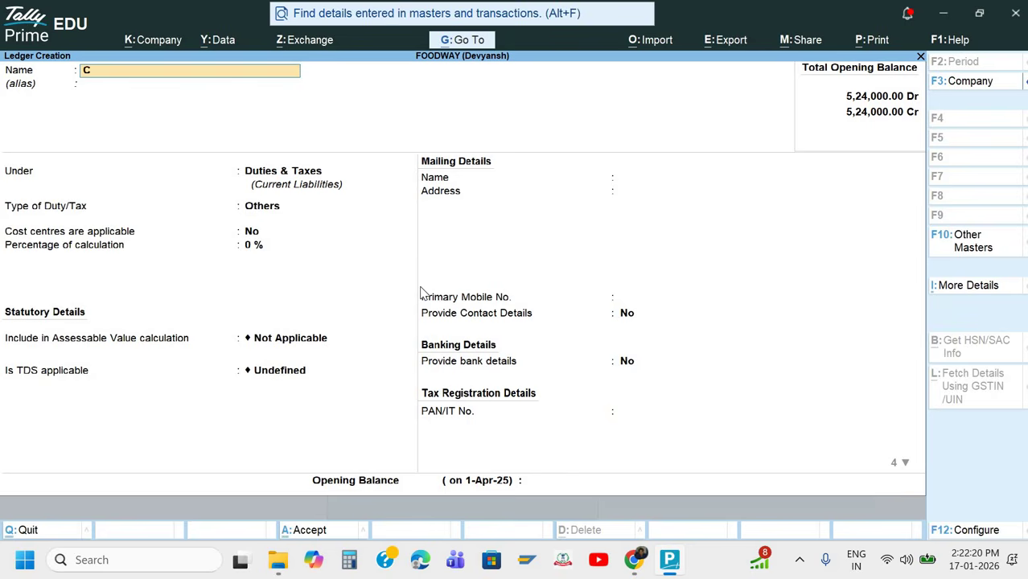
pyautogui.write('GST')
pyautogui.press('Return')
pyautogui.press('Return')
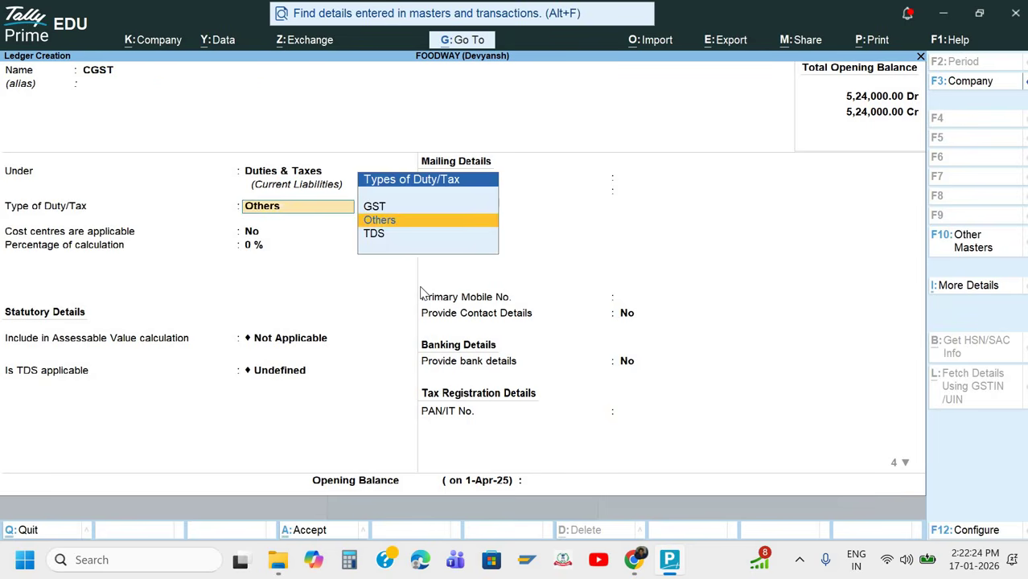
pyautogui.press('Up')
pyautogui.press('Return')
pyautogui.press('Down')
pyautogui.press('Return')
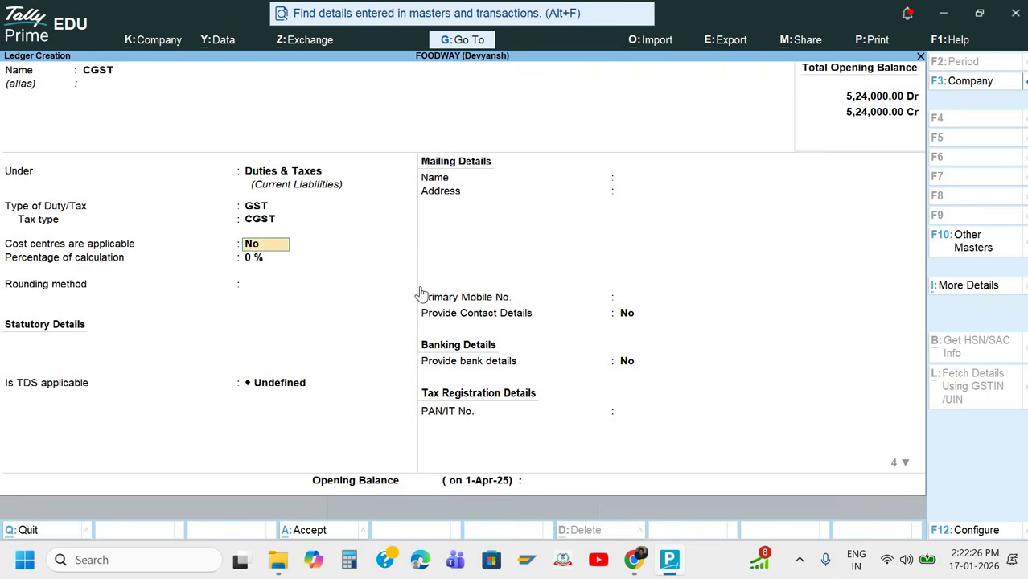
# Set rounding and TDS to Not Applicable for CGST, keeping cost centres at No and the percentage at 0, and save the ledger.
pyautogui.press('Return')
pyautogui.press('Return')
pyautogui.press('Return')
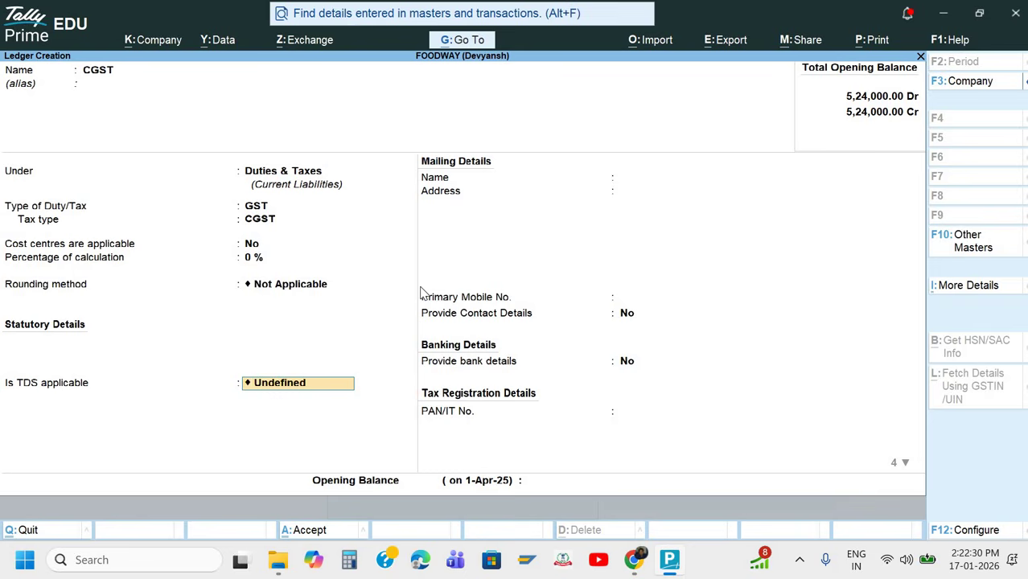
pyautogui.press('BackSpace')
pyautogui.press('Up')
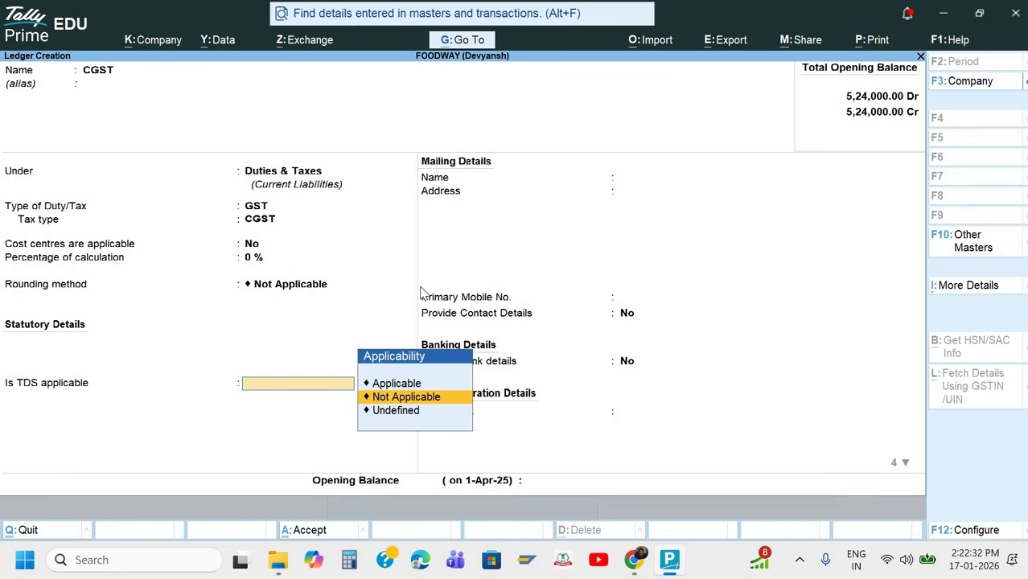
pyautogui.press('Return')
pyautogui.hotkey('ctrl', 'a')
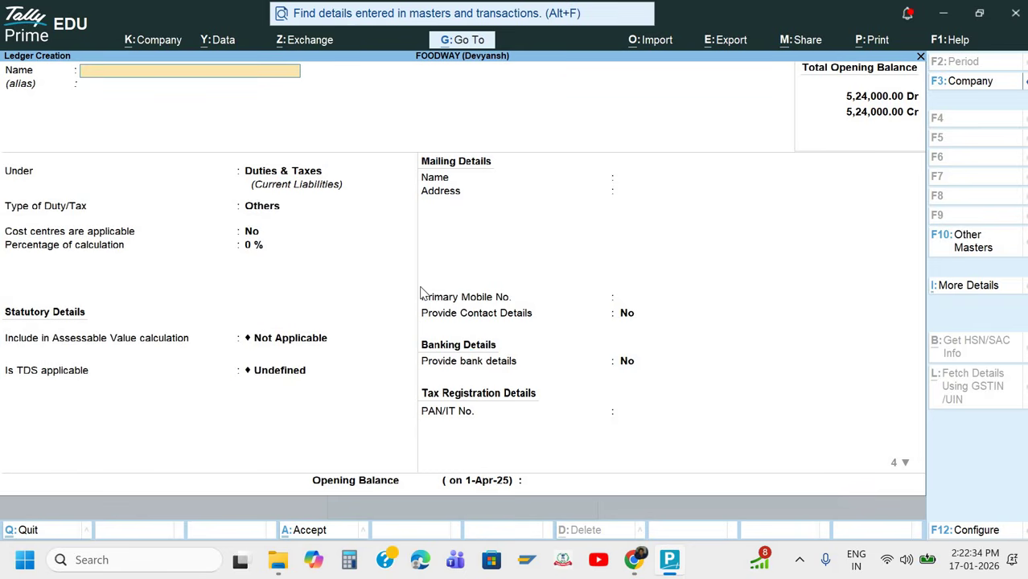
# Start an SGST ledger under Duties & Taxes with GST as the duty type and SGST/UTGST as the tax type.
pyautogui.write('SGST')
pyautogui.press('Return')
pyautogui.press('Return')
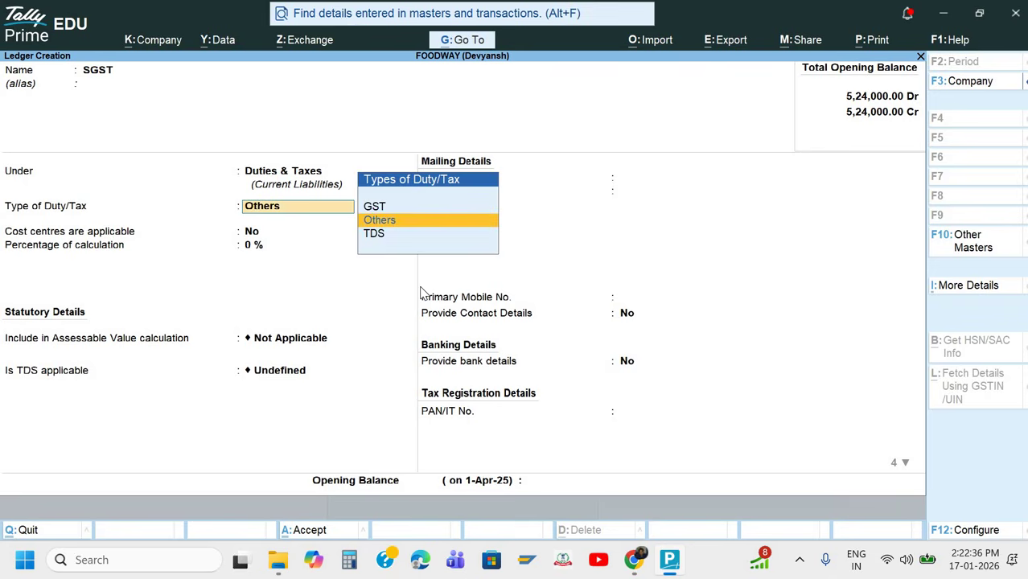
pyautogui.press('Up')
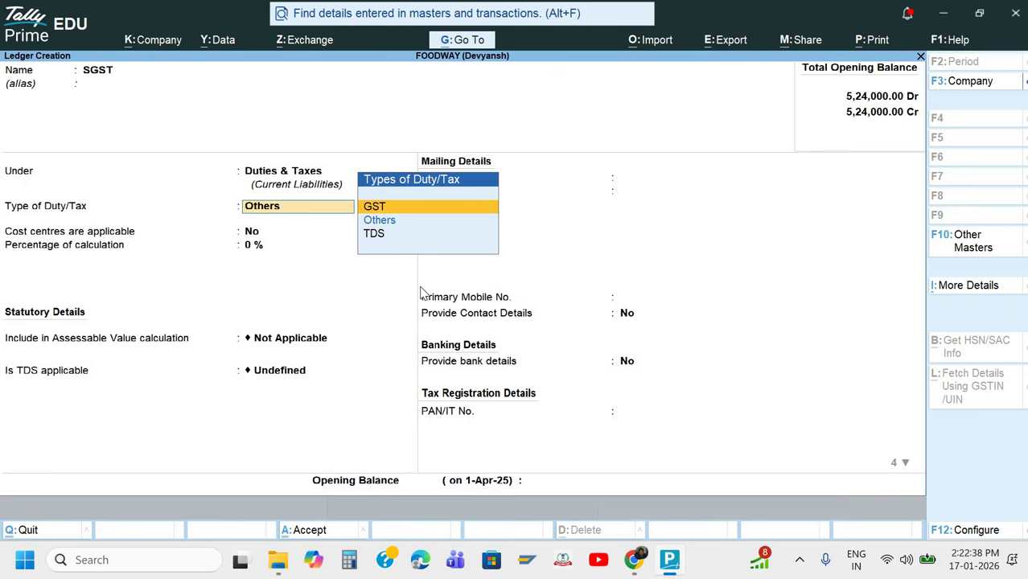
pyautogui.press('Return')
pyautogui.press('Down')
pyautogui.press('Down')
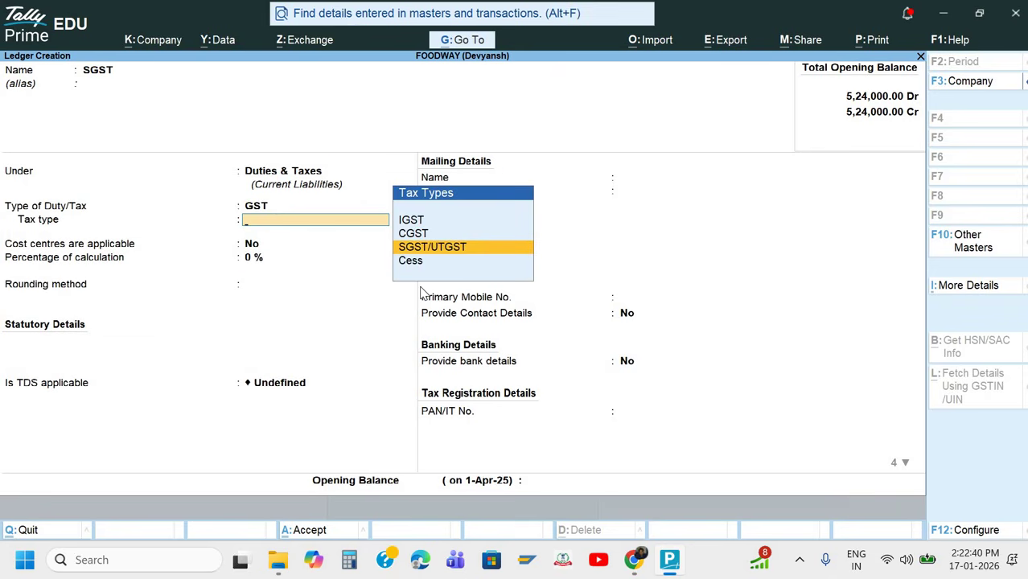
pyautogui.press('Return')
# Set rounding and TDS to Not Applicable for SGST, keeping cost centres at No and the percentage at 0, and save the ledger.
pyautogui.press('Return')
pyautogui.press('Return')
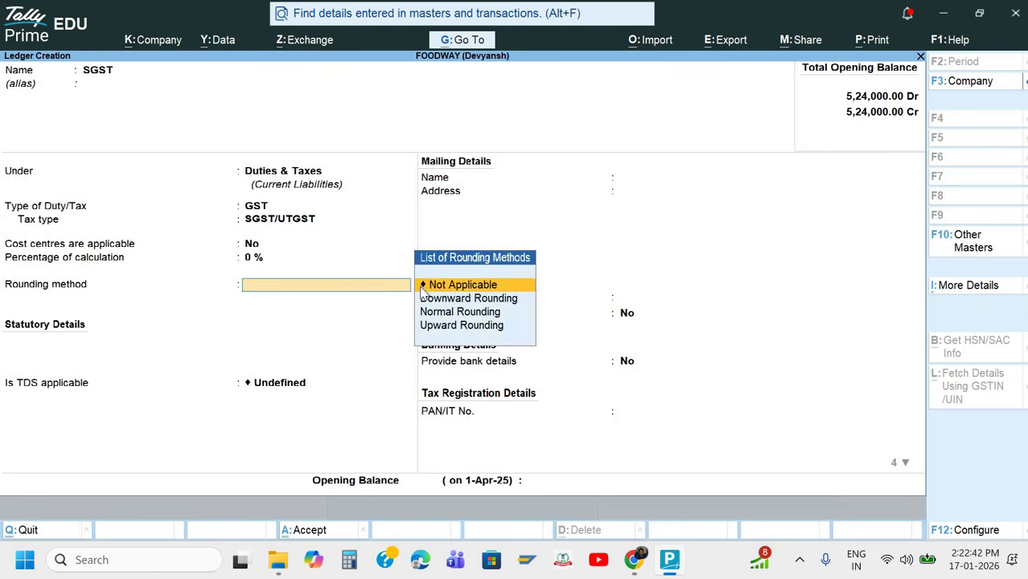
pyautogui.press('Return')
pyautogui.press('Down')
pyautogui.press('Return')
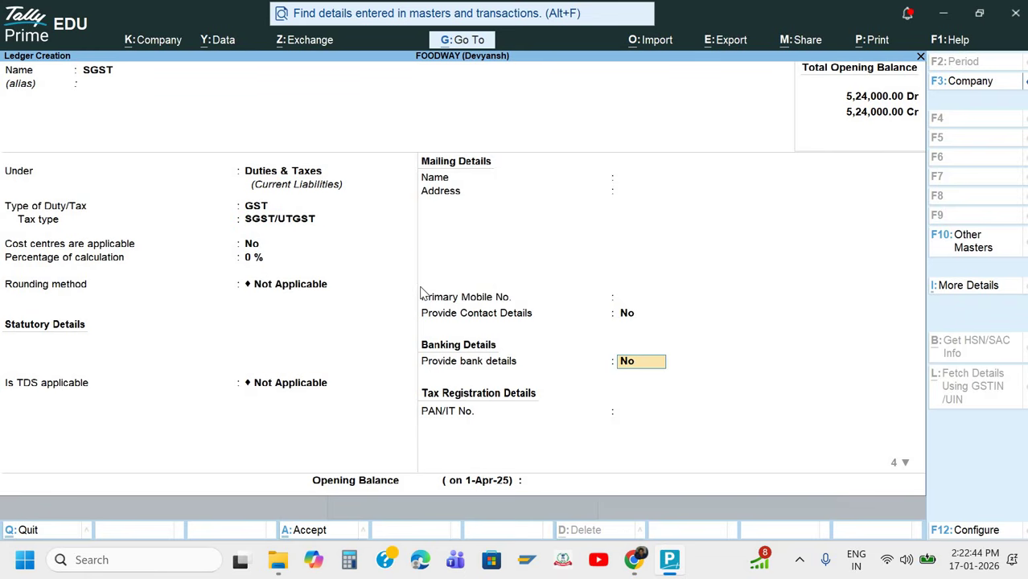
pyautogui.hotkey('ctrl', 'a')
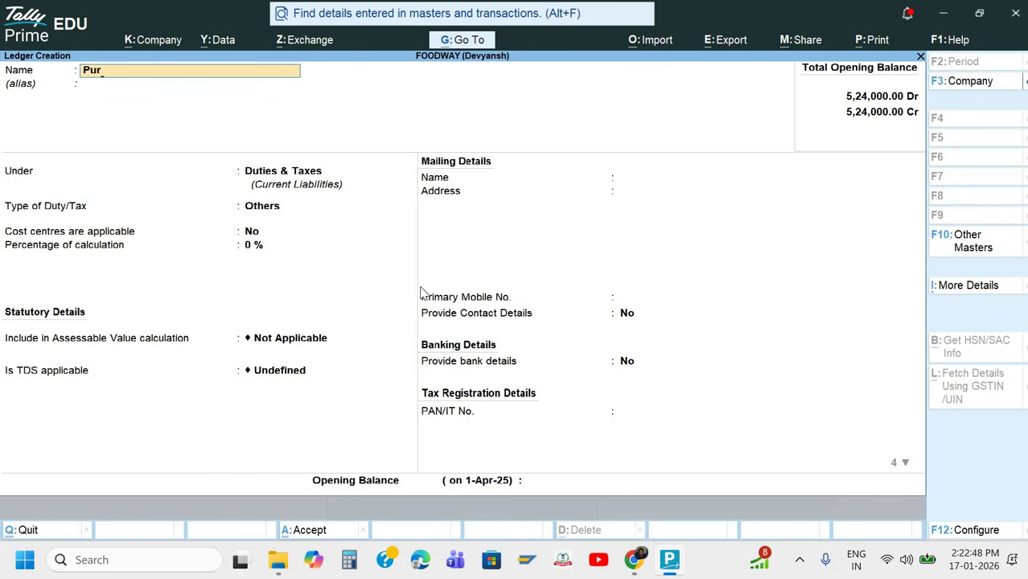
# Discard the unfinished next ledger, leave ledger creation and open a new Purchase voucher.
pyautogui.press('BackSpace')
pyautogui.press('BackSpace')
pyautogui.press('BackSpace')
pyautogui.press('Escape')
pyautogui.press('Escape')
pyautogui.press('Down')
pyautogui.press('Down')
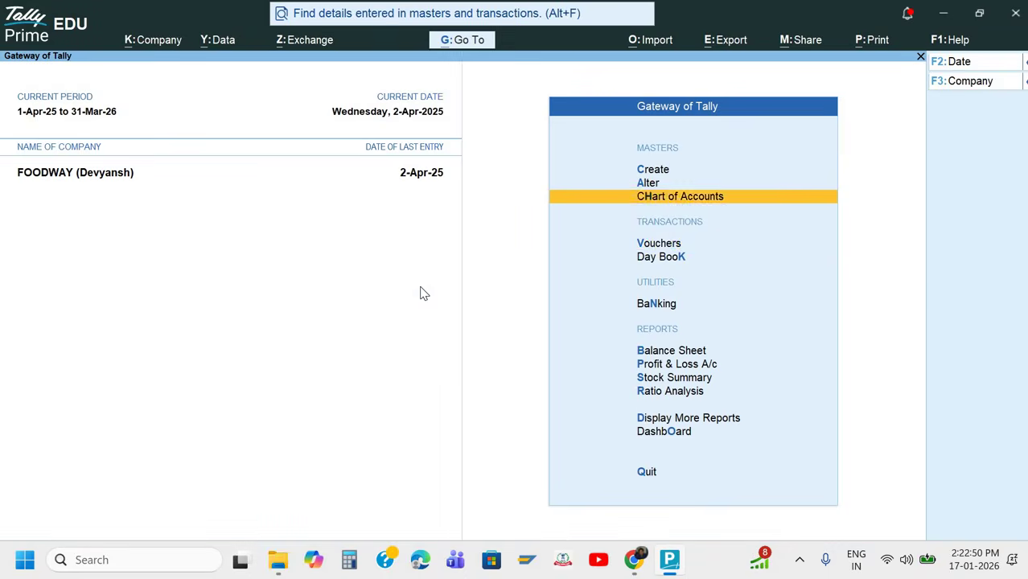
pyautogui.press('Down')
pyautogui.press('Return')
pyautogui.press('F9')
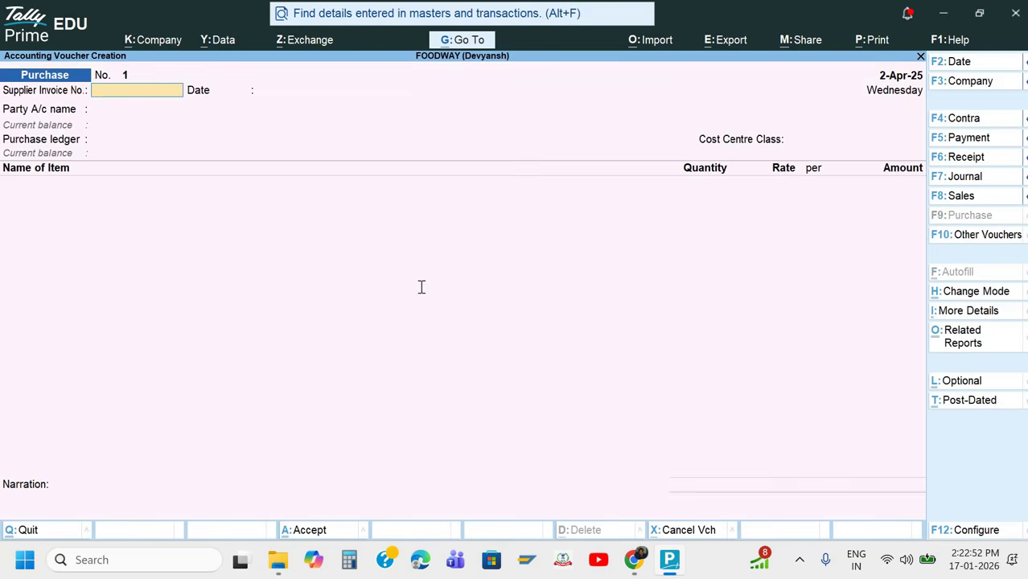
# Copy the MR number 0265/2025 from the Document 1 PDF into the voucher's supplier invoice number and accept 2-Apr-25 as its date.
pyautogui.hotkey('alt', 'Tab')
pyautogui.scroll(-1, 450, 311)
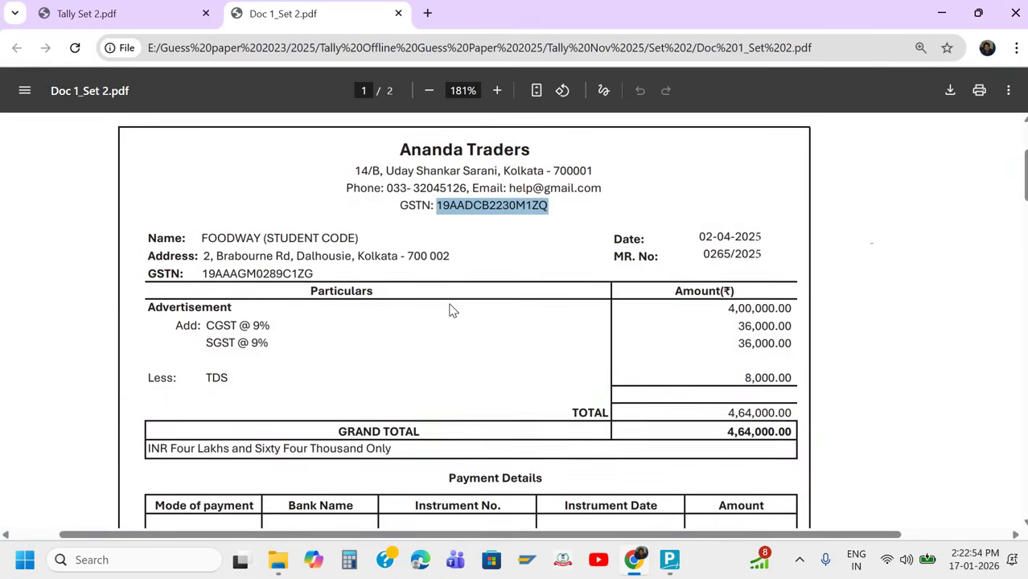
pyautogui.hotkey('alt', 'Tab')
pyautogui.hotkey('alt', 'Tab')
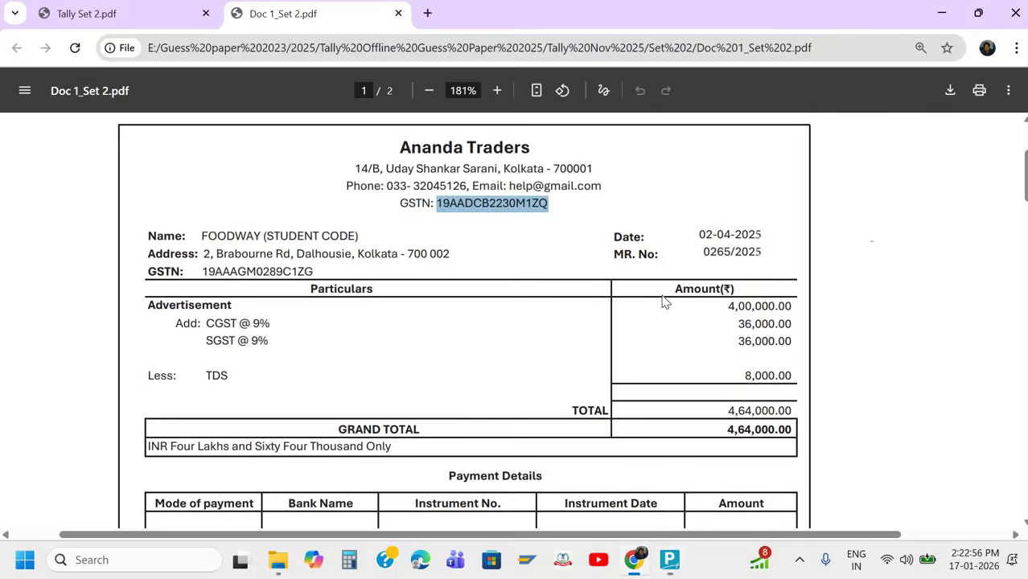
pyautogui.hotkey('alt', 'Tab')
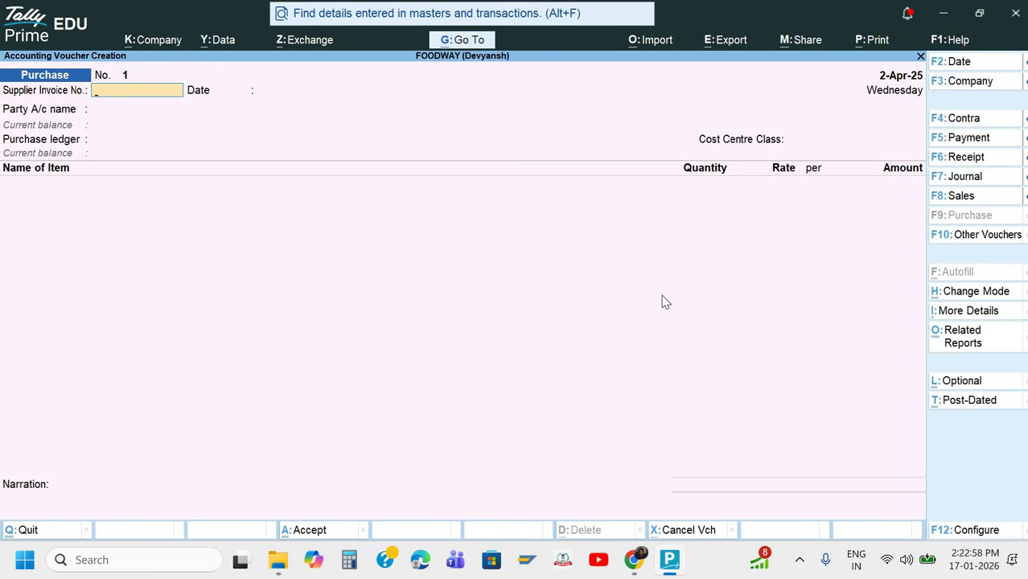
pyautogui.hotkey('alt', 'Tab')
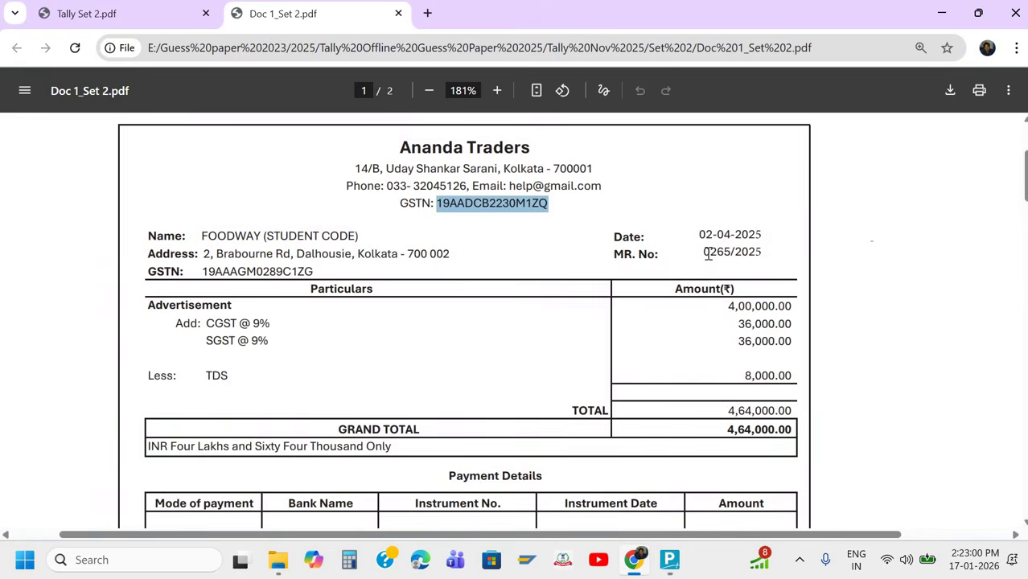
pyautogui.moveTo(703, 252); pyautogui.dragTo(766, 254)
pyautogui.hotkey('ctrl', 'c')
pyautogui.hotkey('alt', 'Tab')
pyautogui.hotkey('ctrl', 'v')
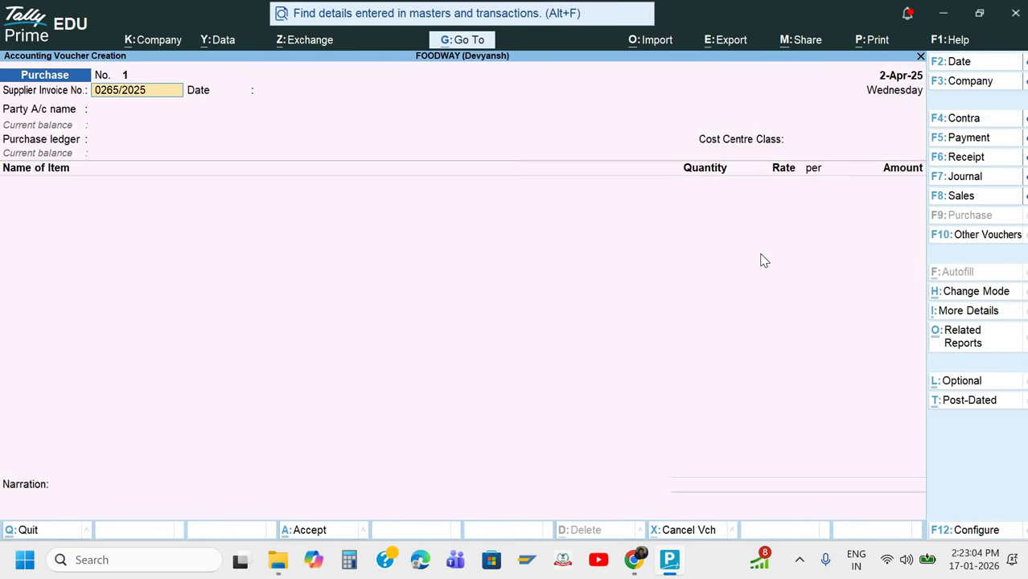
pyautogui.press('Return')
pyautogui.press('Return')
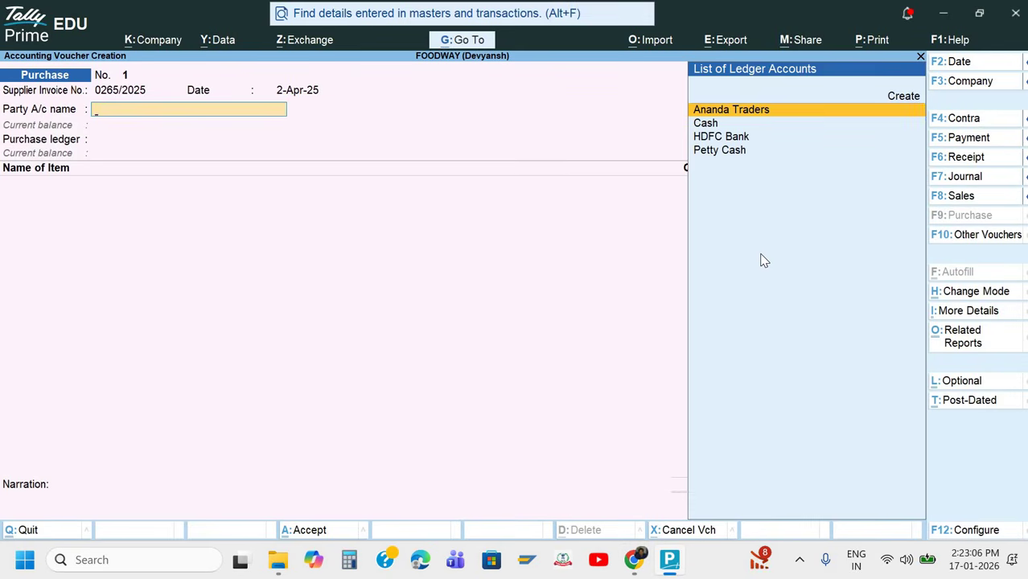
# Choose Ananda Traders as the party account and accept its supplementary details.
pyautogui.press('Return')
pyautogui.hotkey('ctrl', 'a')
pyautogui.hotkey('ctrl', 'a')
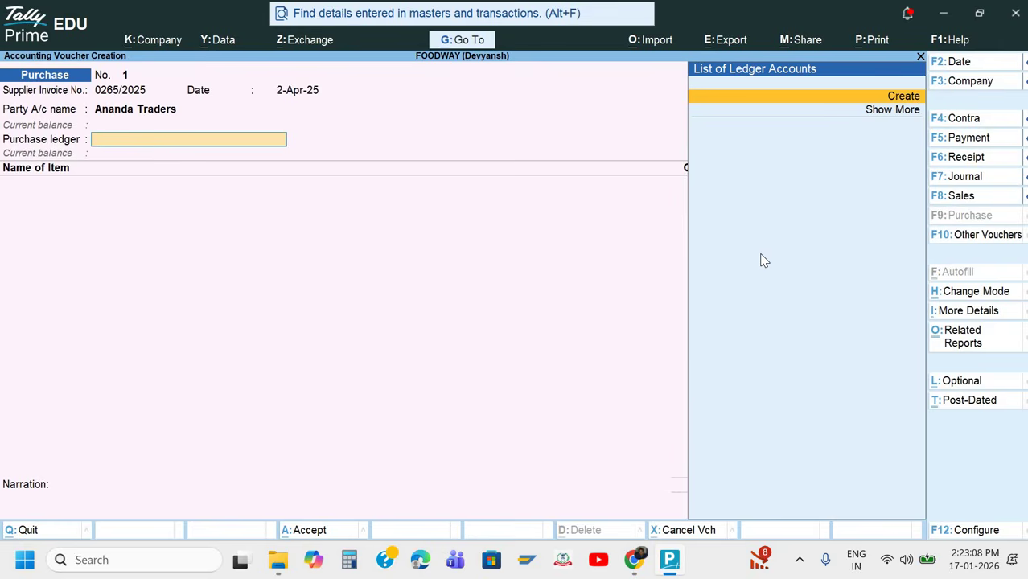
pyautogui.press('Return')
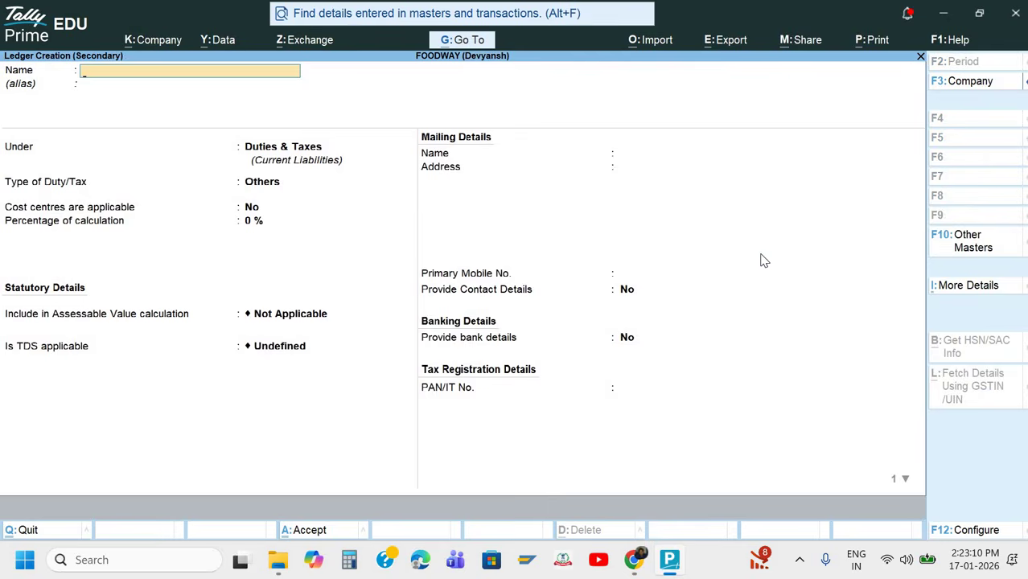
pyautogui.press('Escape')
pyautogui.press('y')
# Change the purchase voucher's mode to Accounting Invoice and reconfirm the header details with Ananda Traders as the party.
pyautogui.hotkey('ctrl', 'h')
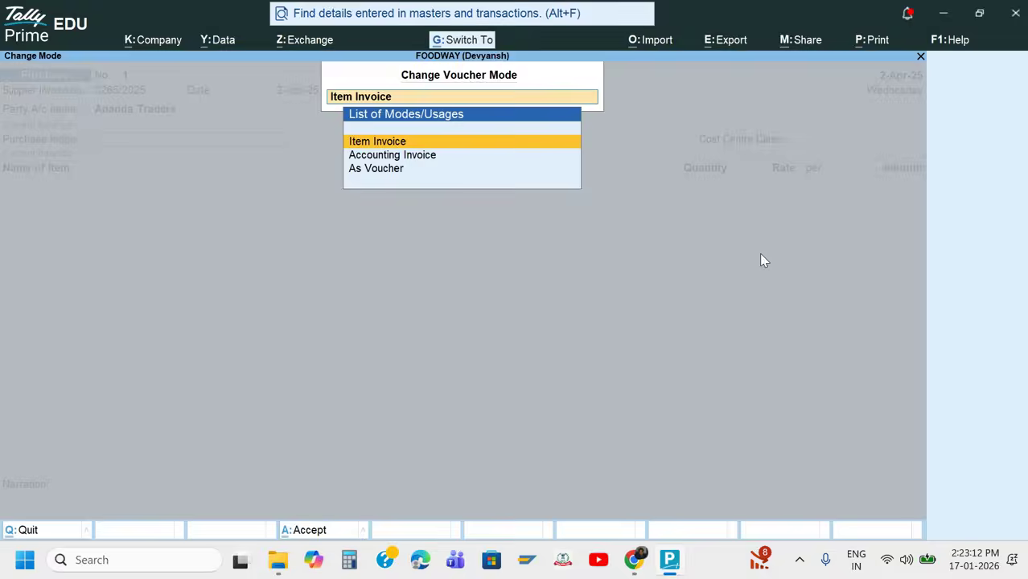
pyautogui.press('Down')
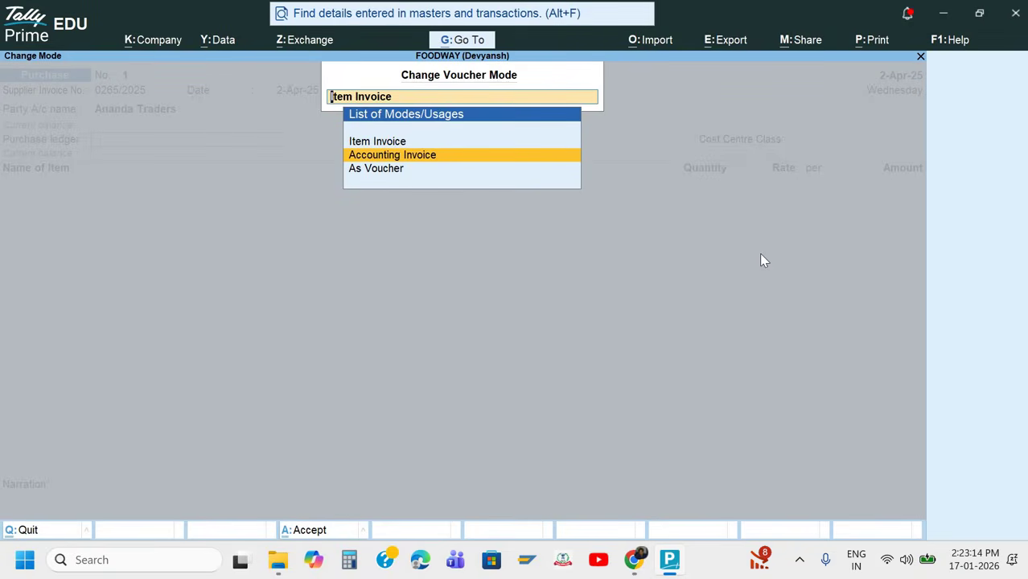
pyautogui.press('Return')
pyautogui.press('Return')
pyautogui.press('Return')
pyautogui.press('Return')
pyautogui.press('Return')
pyautogui.press('Return')
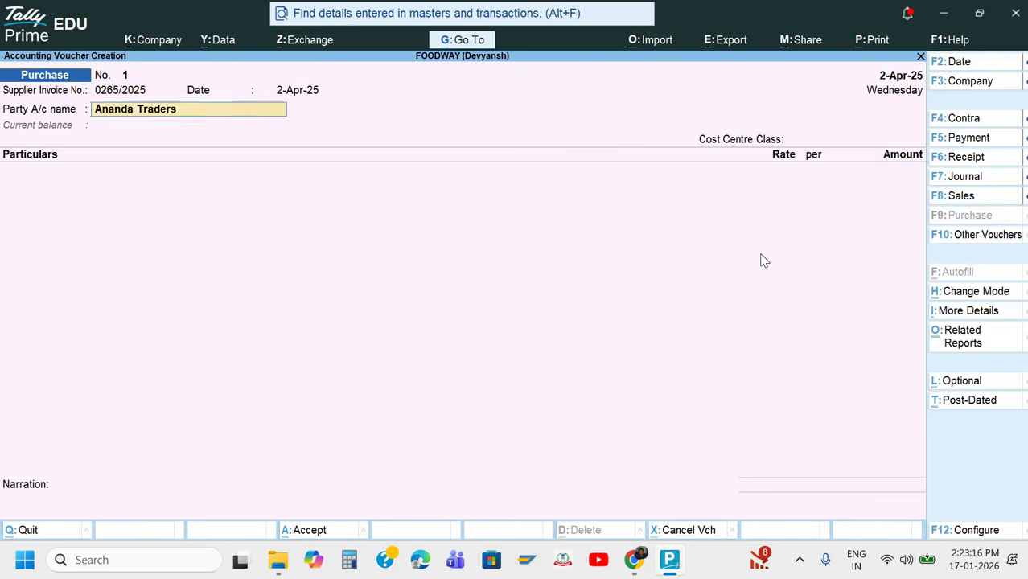
pyautogui.hotkey('ctrl', 'a')
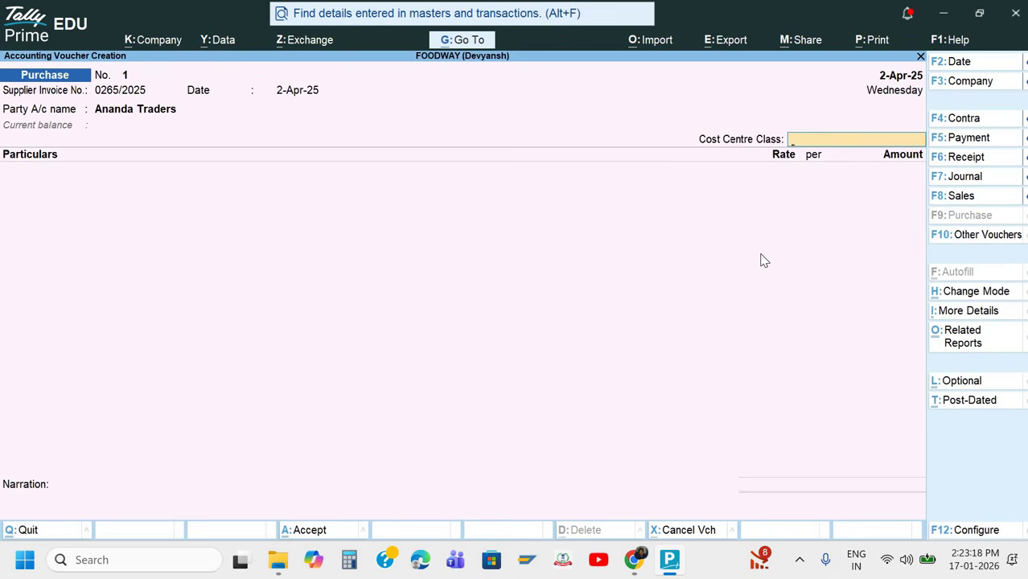
# Set the cost centre class to Not Applicable and add the Advertisement ledger with an amount of 400000, as billed in Document 1.
pyautogui.press('Return')
pyautogui.press('Down')
pyautogui.press('Return')
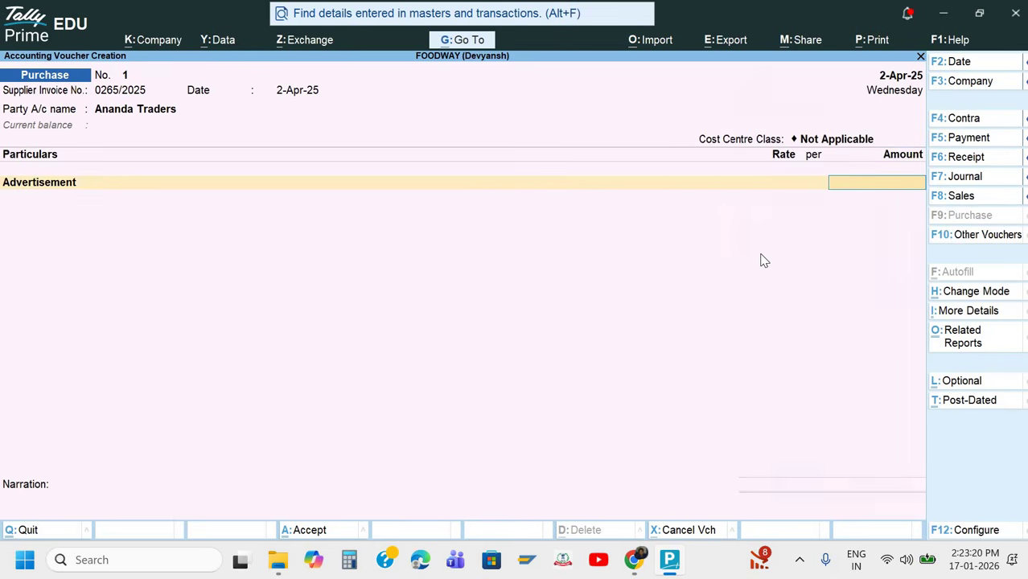
pyautogui.hotkey('alt', 'Tab')
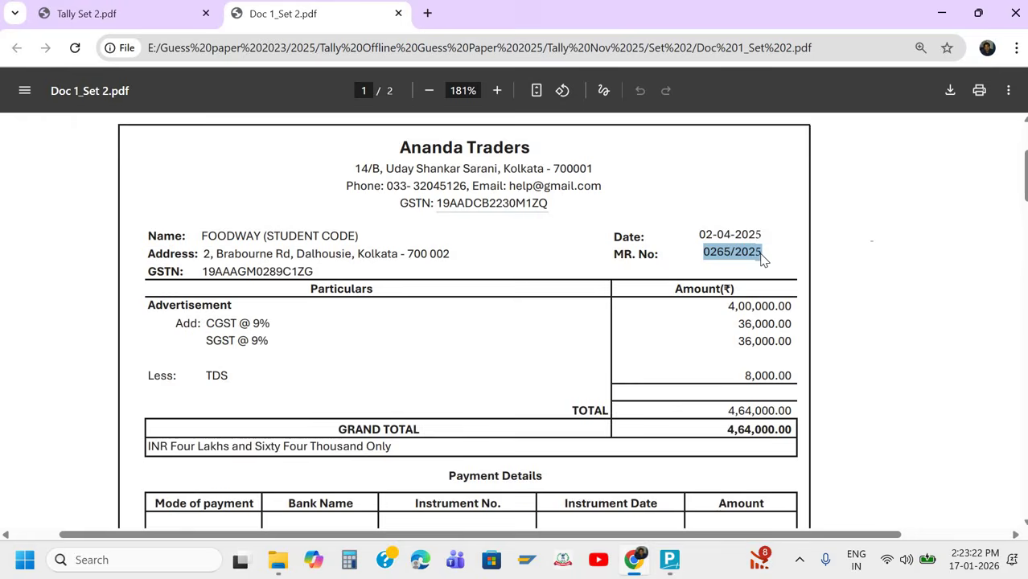
pyautogui.hotkey('alt', 'Tab')
pyautogui.write('400000')
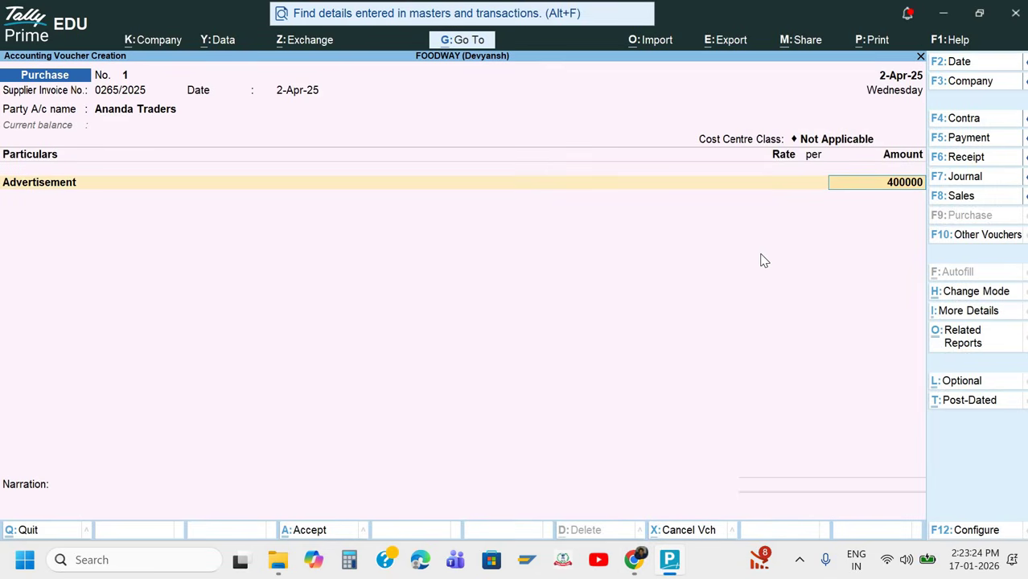
pyautogui.press('Return')
# Add the CGST, SGST and TDS on Advertisment Contr. ledgers below Advertisement, accepting their calculated amounts.
pyautogui.write('C')
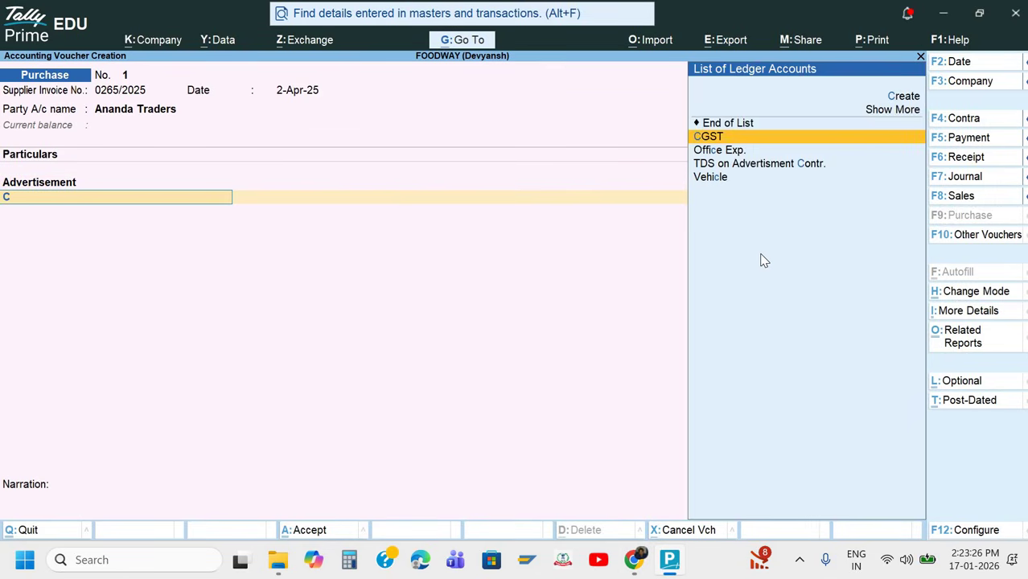
pyautogui.press('Return')
pyautogui.press('Return')
pyautogui.write('S')
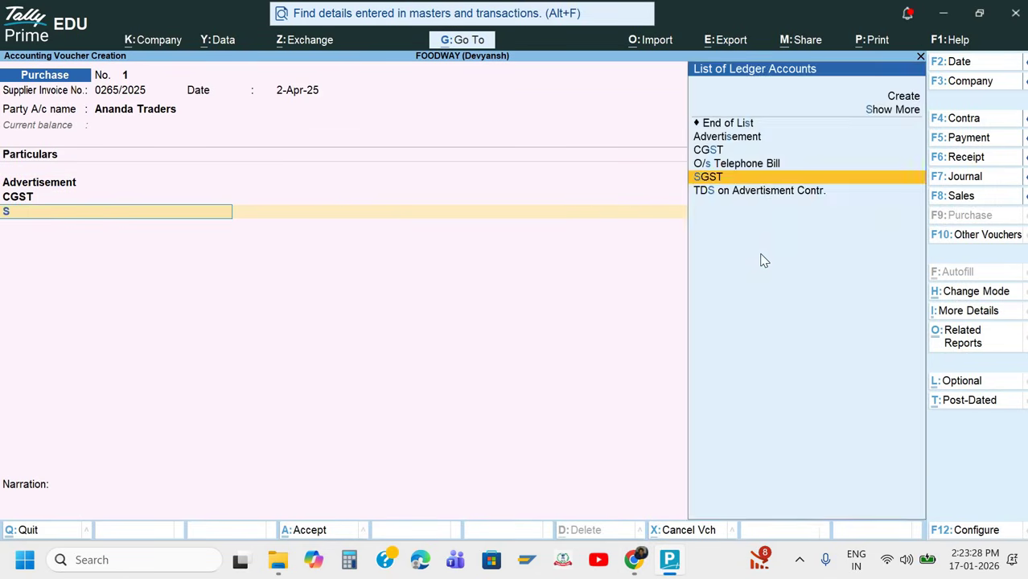
pyautogui.press('Return')
pyautogui.press('Return')
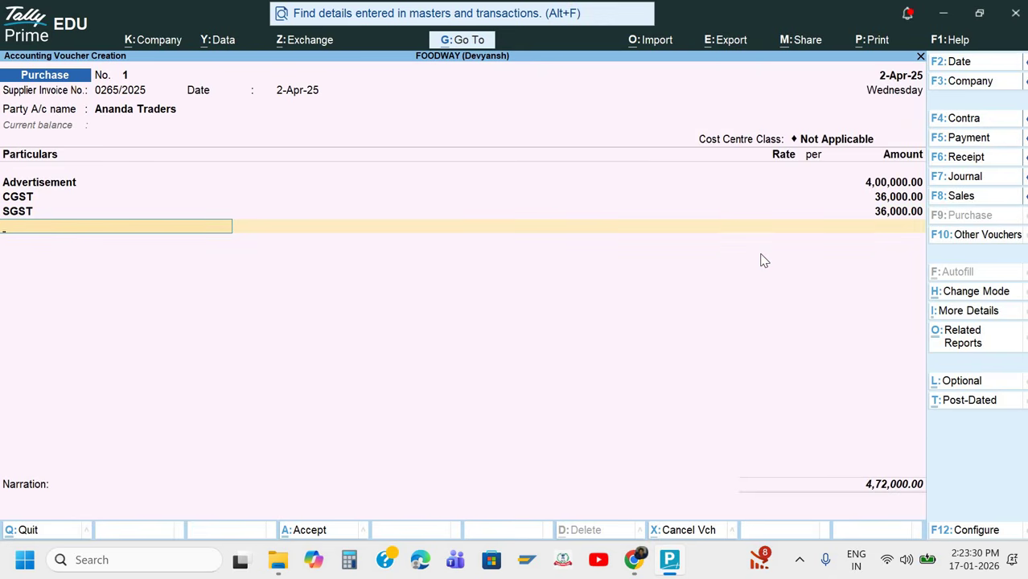
pyautogui.write('T')
pyautogui.press('Return')
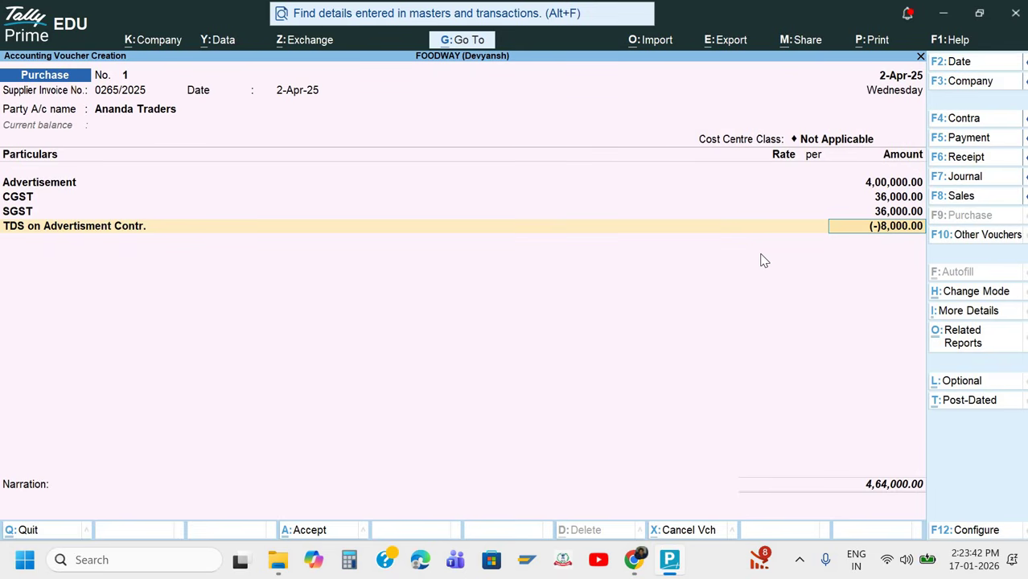
pyautogui.press('Return')
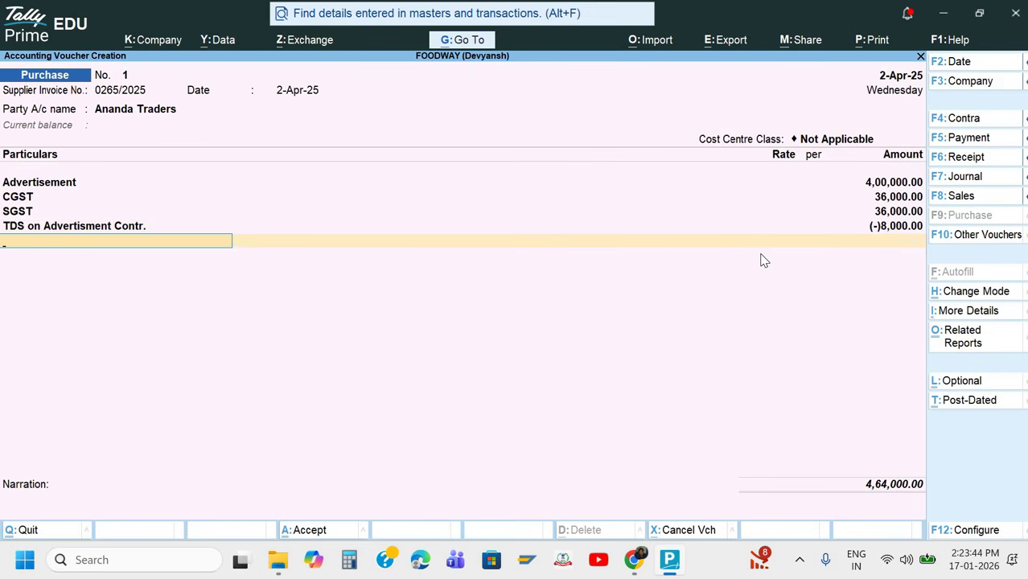
# Allocate the Ananda Traders bill to New Ref 0265/2025 with 4,72,000 Cr and 8,000 Dr.
pyautogui.press('Return')
pyautogui.press('Return')
pyautogui.press('Return')
pyautogui.press('Return')
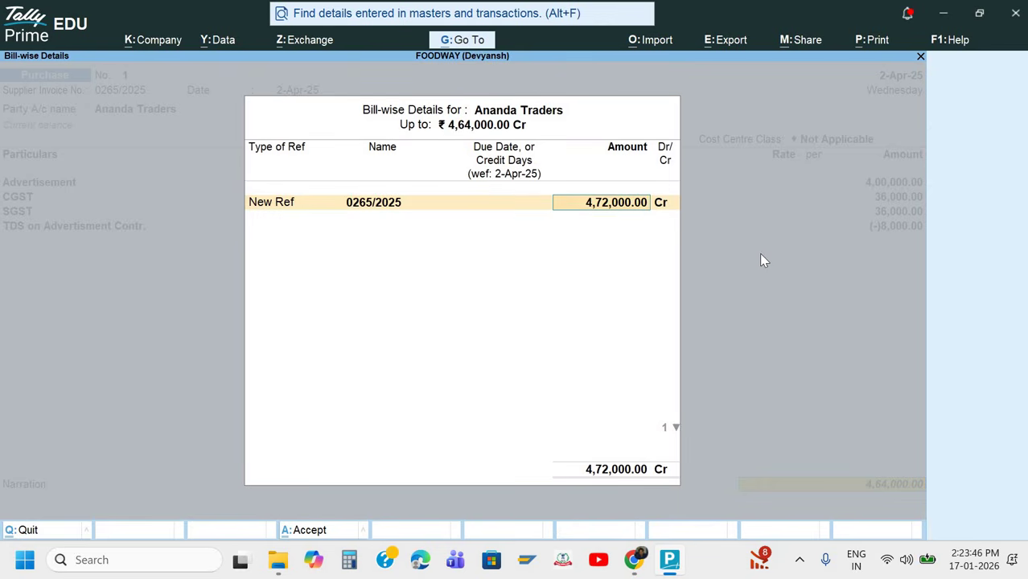
pyautogui.press('Return')
pyautogui.press('Return')
pyautogui.press('Return')
pyautogui.press('Return')
pyautogui.press('Return')
pyautogui.press('Return')
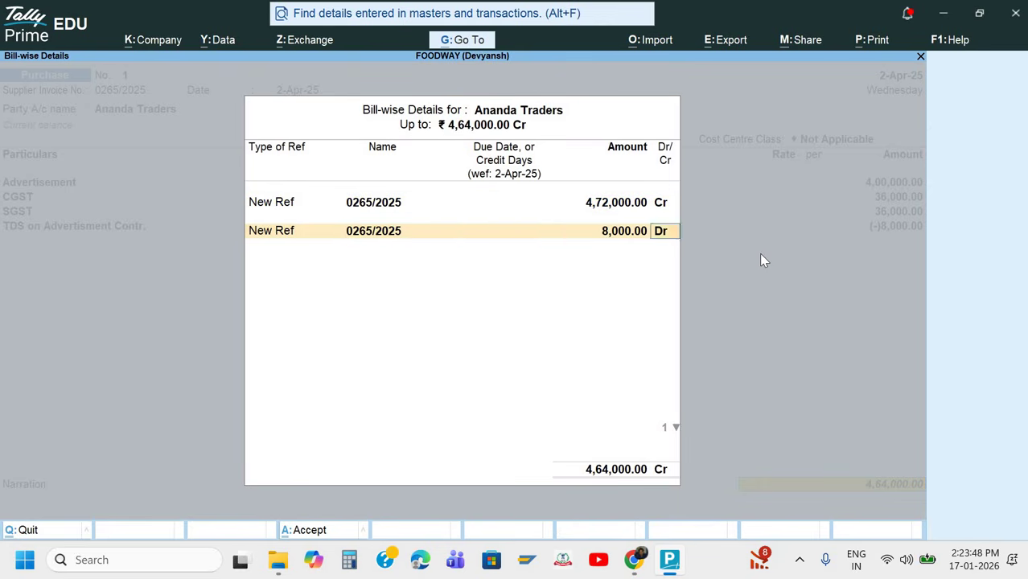
pyautogui.press('Return')
# Enter the narration "Being Purchase made" and save the purchase voucher.
pyautogui.write('Bein')
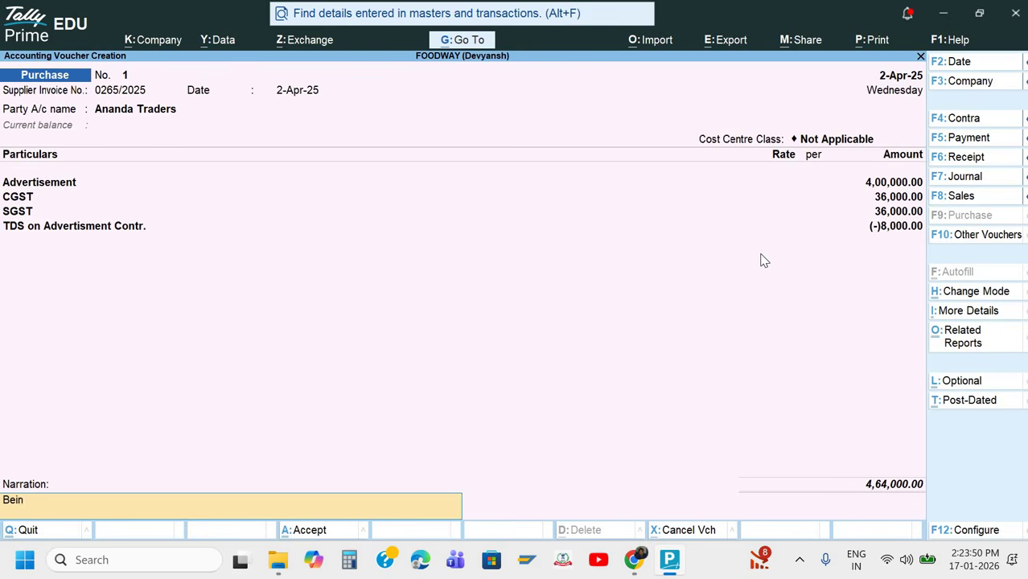
pyautogui.write('g Purchase made')
pyautogui.press('Return')
pyautogui.press('Return')
# Check Document 1 and question 5 in the PDFs, and start a Payment voucher in TallyPrime debiting Ananda Traders with 464000.
pyautogui.hotkey('alt', 'Tab')
pyautogui.scroll(-2, 688, 344)
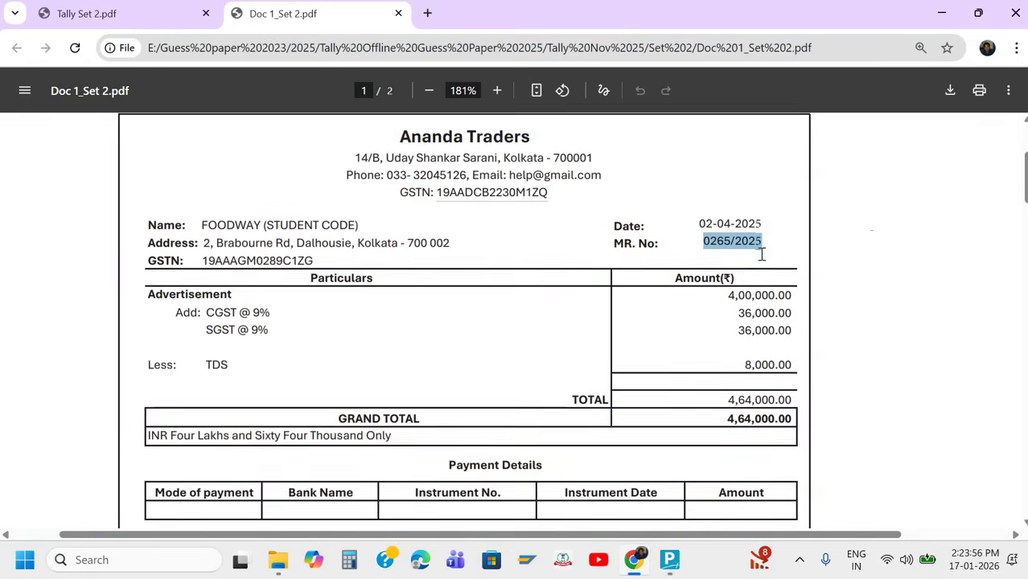
pyautogui.scroll(-1, 688, 344)
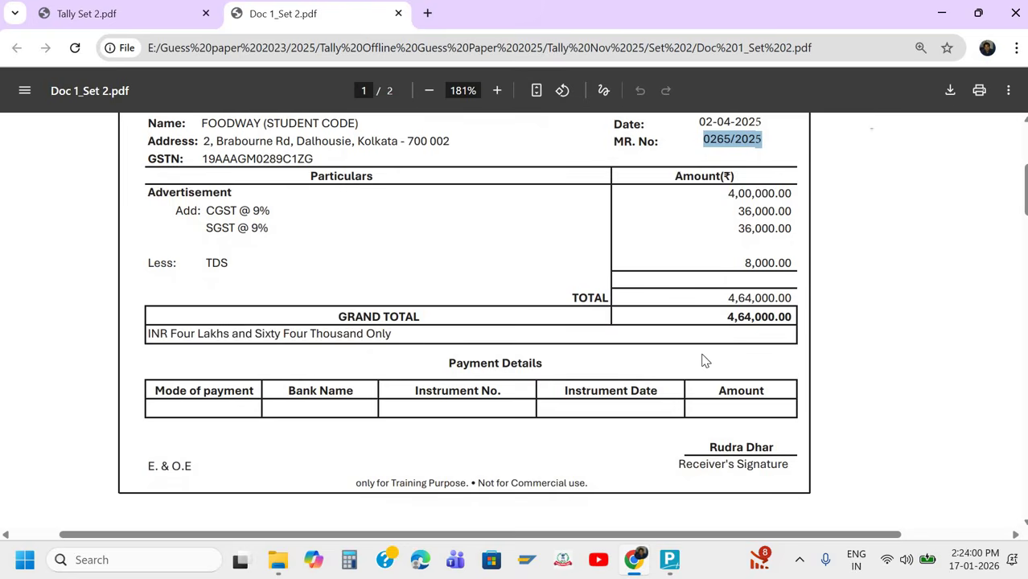
pyautogui.scroll(2, 702, 360)
pyautogui.hotkey('ctrl', 'Tab')
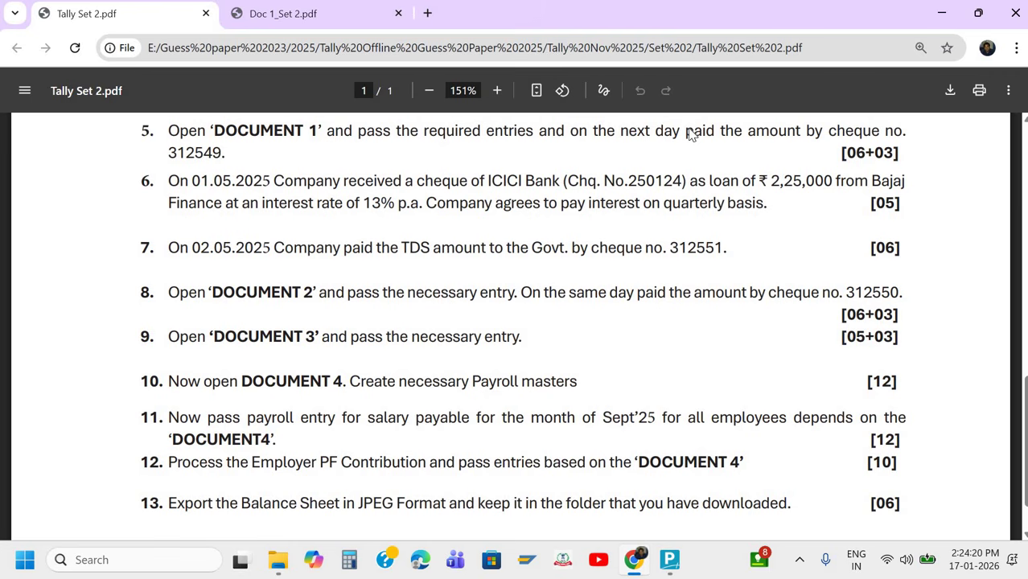
pyautogui.hotkey('alt', 'Tab')
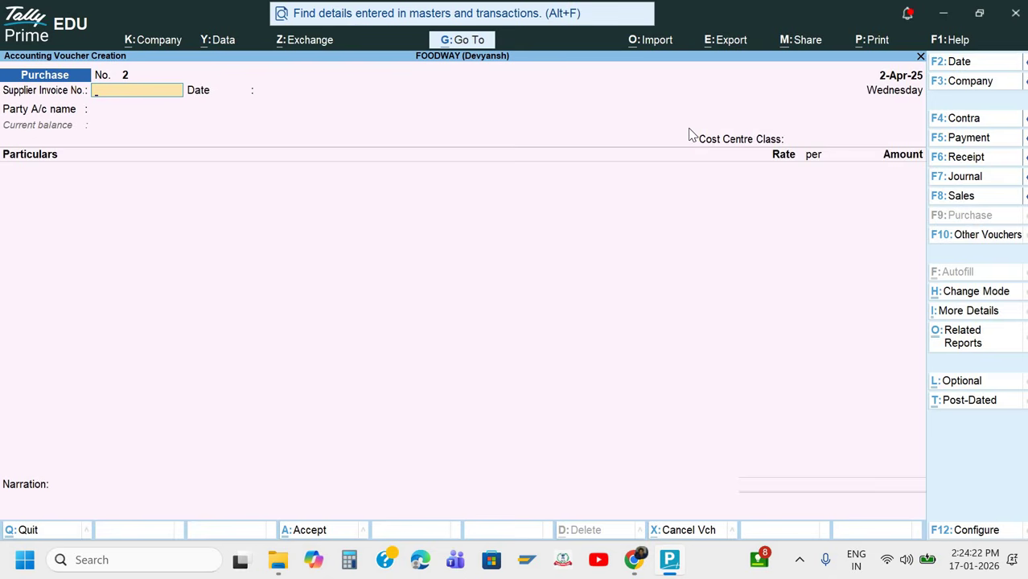
pyautogui.press('F5')
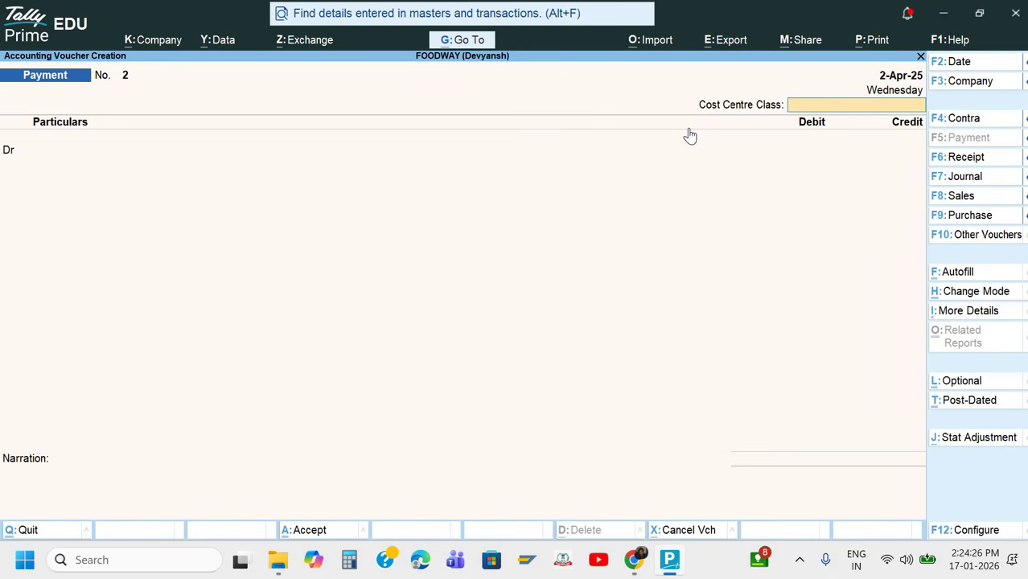
pyautogui.press('Return')
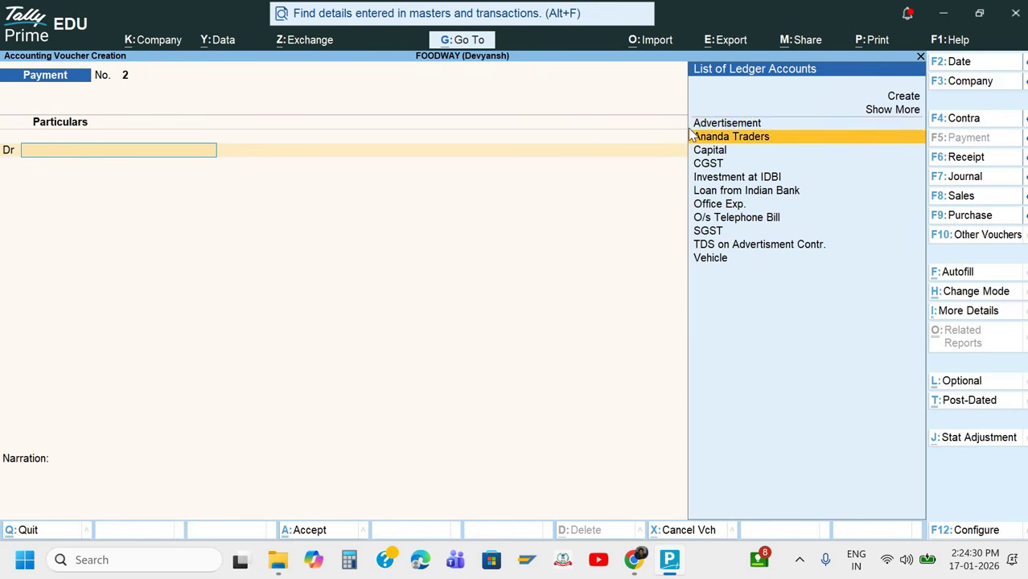
pyautogui.click(691, 136)
pyautogui.write('464000')
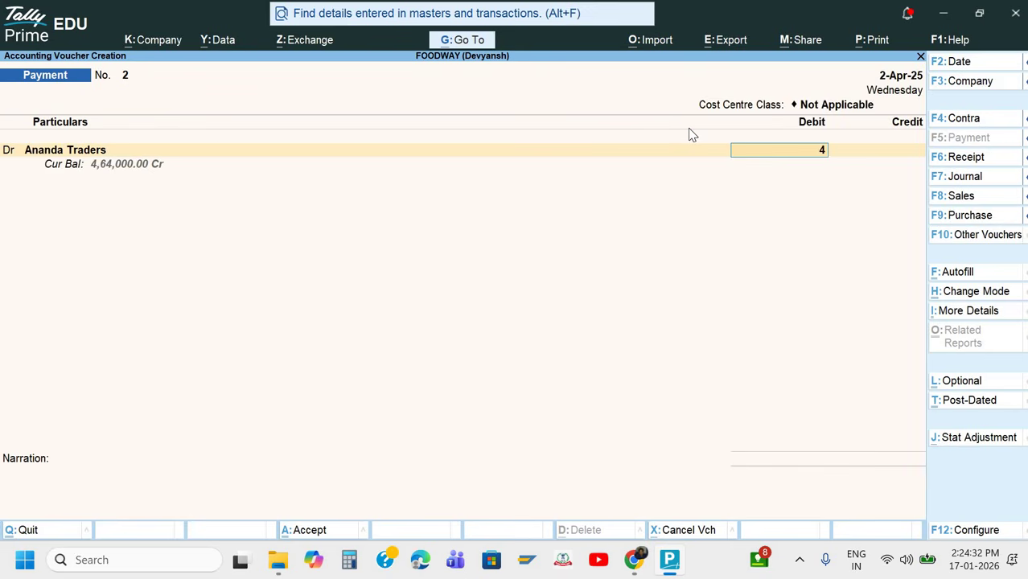
# Settle the Ananda Traders payment bill-wise as Agst Ref 0265/2025 for the full 4,64,000.
pyautogui.press('Return')
pyautogui.press('Return')
pyautogui.press('Return')
pyautogui.press('Return')
pyautogui.press('Return')
pyautogui.press('Return')
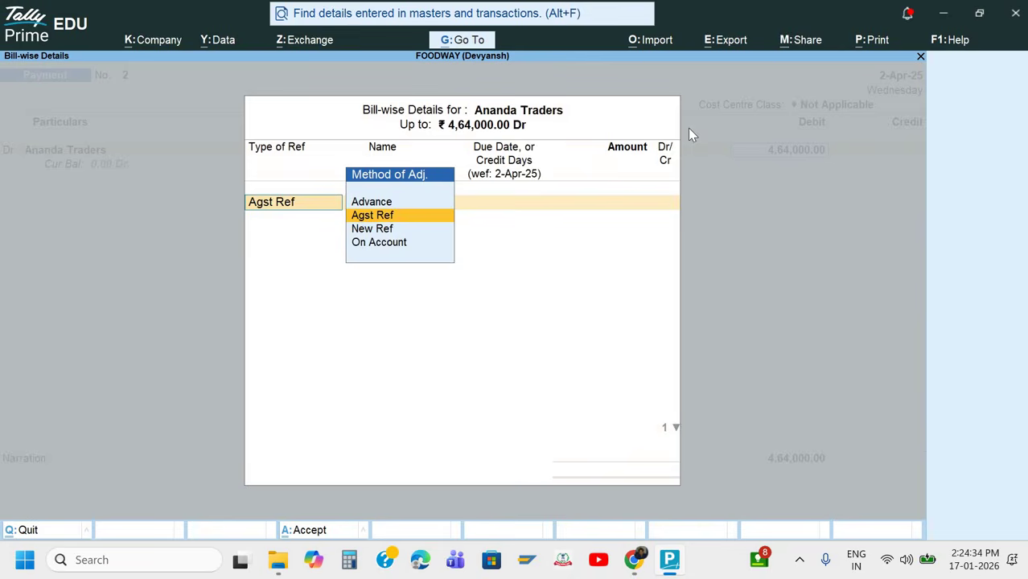
# Credit HDFC Bank with 4,64,000 in the payment voucher.
pyautogui.press('Down')
pyautogui.press('Down')
pyautogui.press('Down')
pyautogui.press('Down')
pyautogui.press('Down')
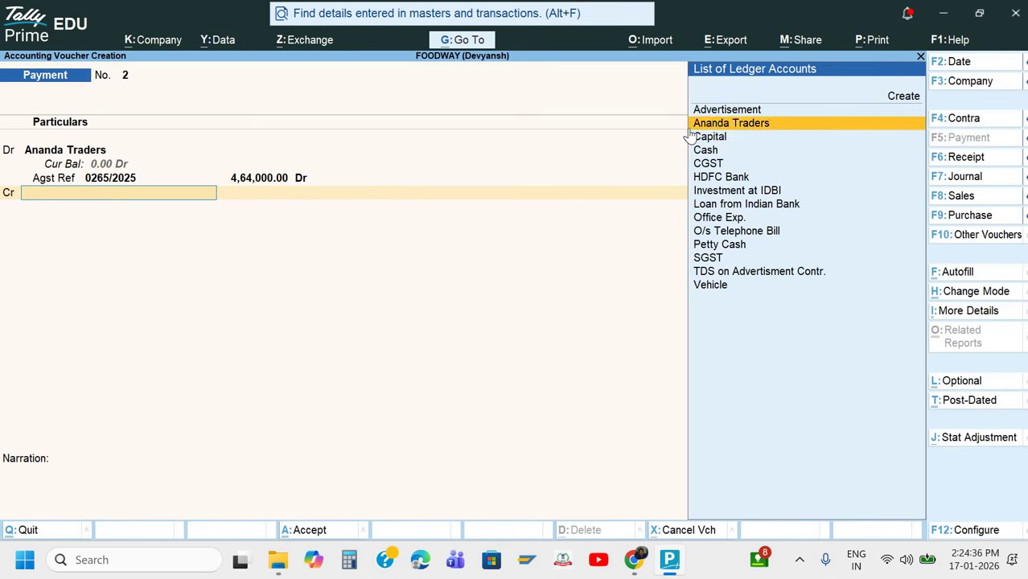
pyautogui.press('Return')
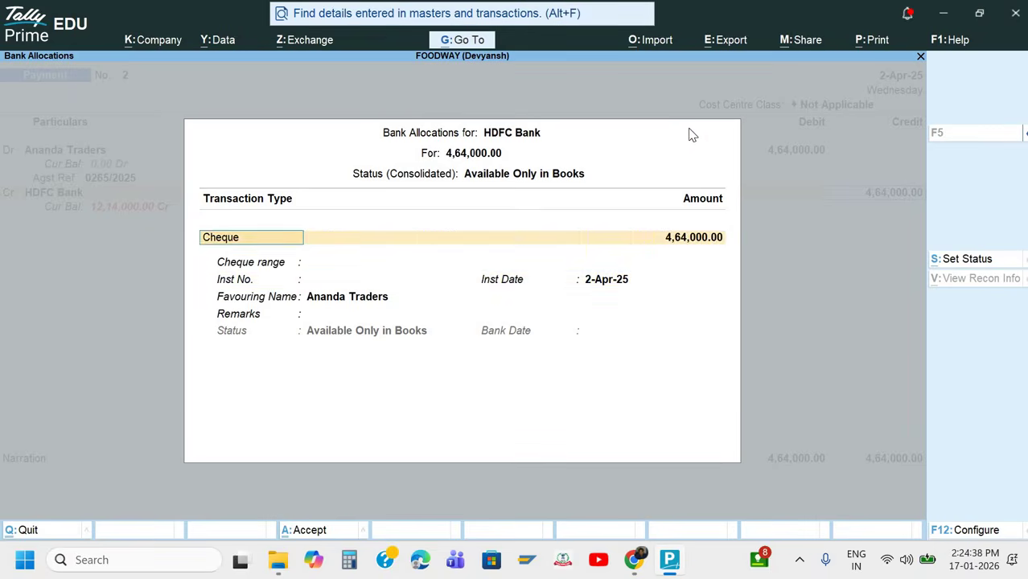
# Fill in the bank allocation as a cheque with range Not Applicable and instrument number 312549 copied from question 5, favouring Ananda Traders.
pyautogui.press('Return')
pyautogui.hotkey('alt', 'Tab')
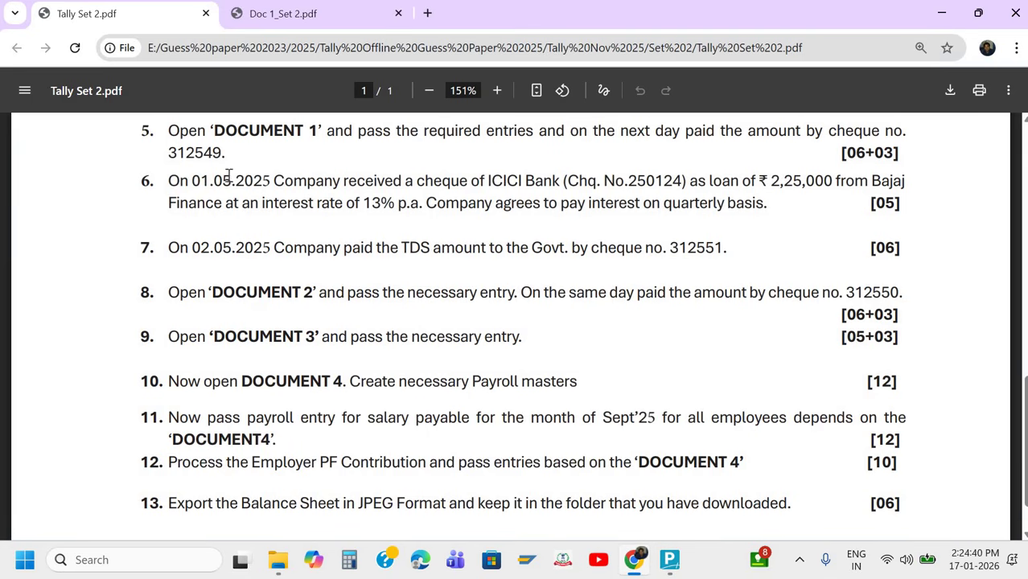
pyautogui.doubleClick(196, 154)
pyautogui.hotkey('ctrl', 'c')
pyautogui.hotkey('alt', 'Tab')
pyautogui.hotkey('ctrl', 'v')
pyautogui.press('Return')
pyautogui.press('Return')
pyautogui.press('Return')
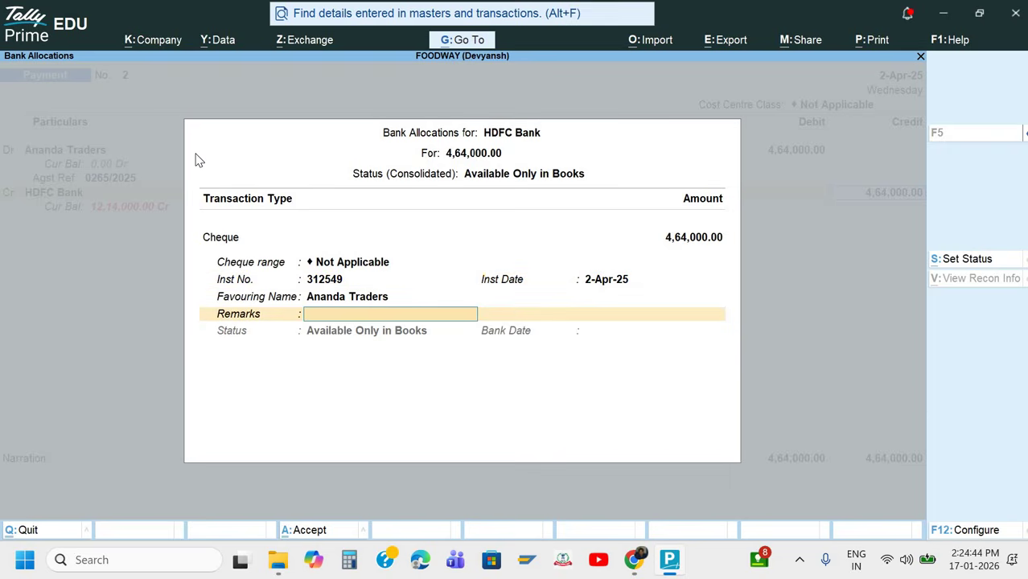
# Add the narration "Being payment made" and save the Ananda Traders payment voucher.
pyautogui.press('Return')
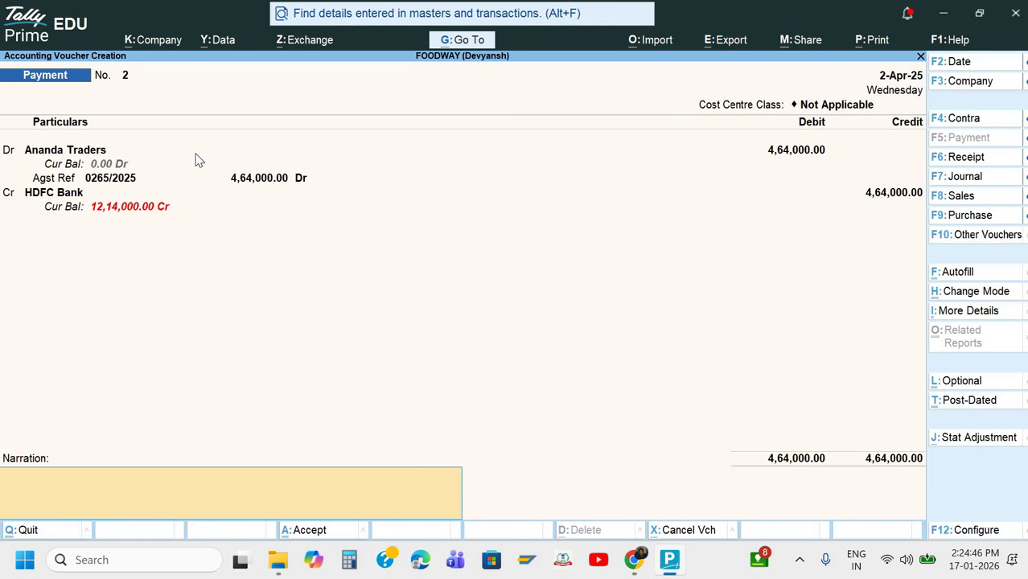
pyautogui.write('Being payment made')
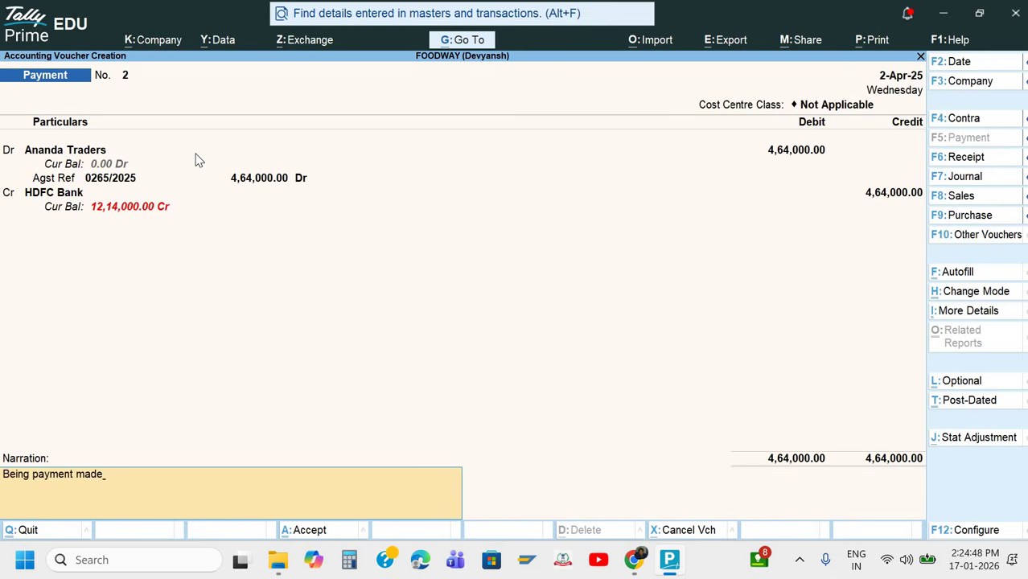
pyautogui.press('Return')
pyautogui.press('Return')
# Read question 6 in Tally Set 2.pdf and open a new ledger form in TallyPrime.
pyautogui.hotkey('alt', 'Tab')
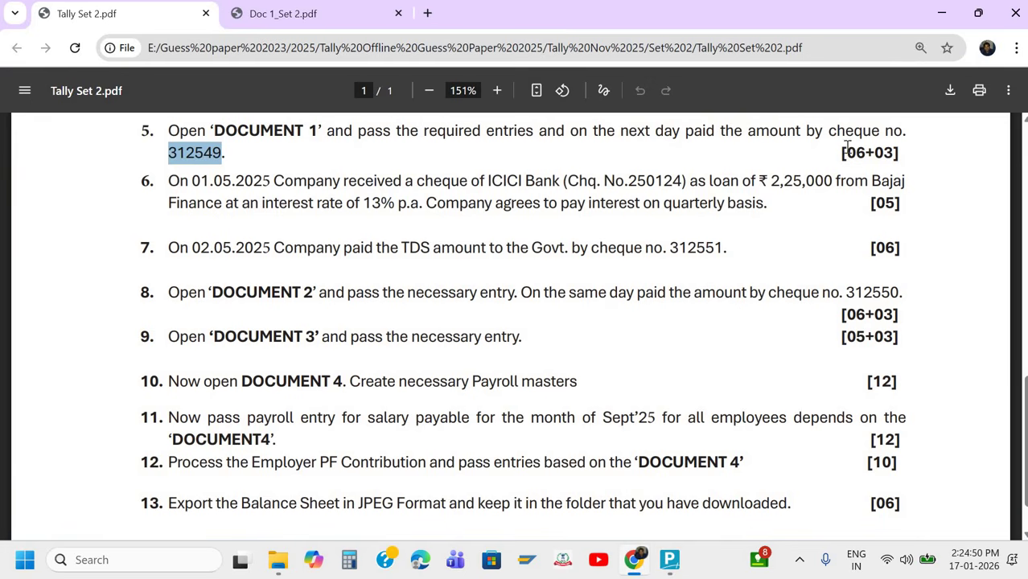
pyautogui.scroll(-2, 408, 161)
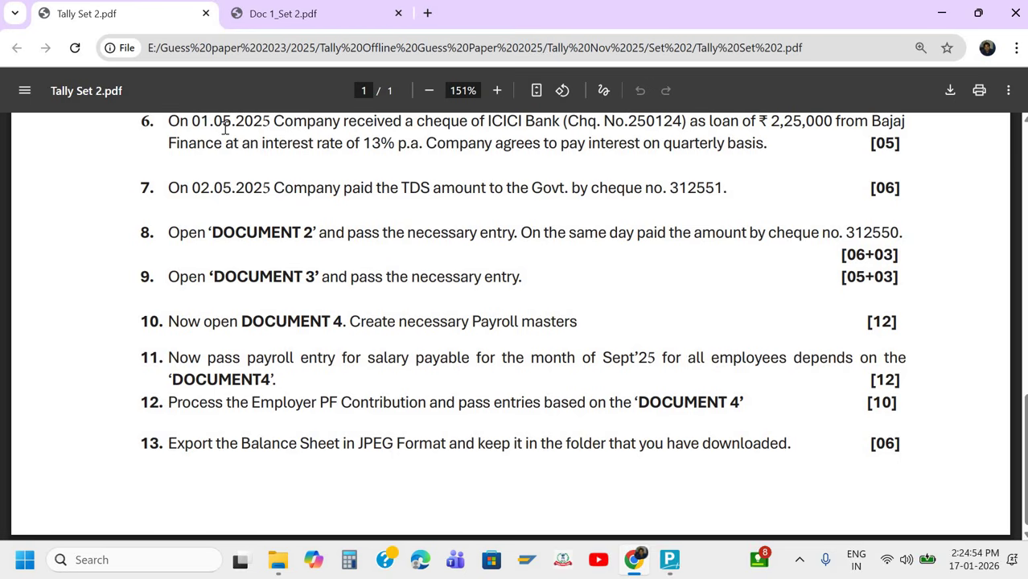
pyautogui.scroll(1, 425, 136)
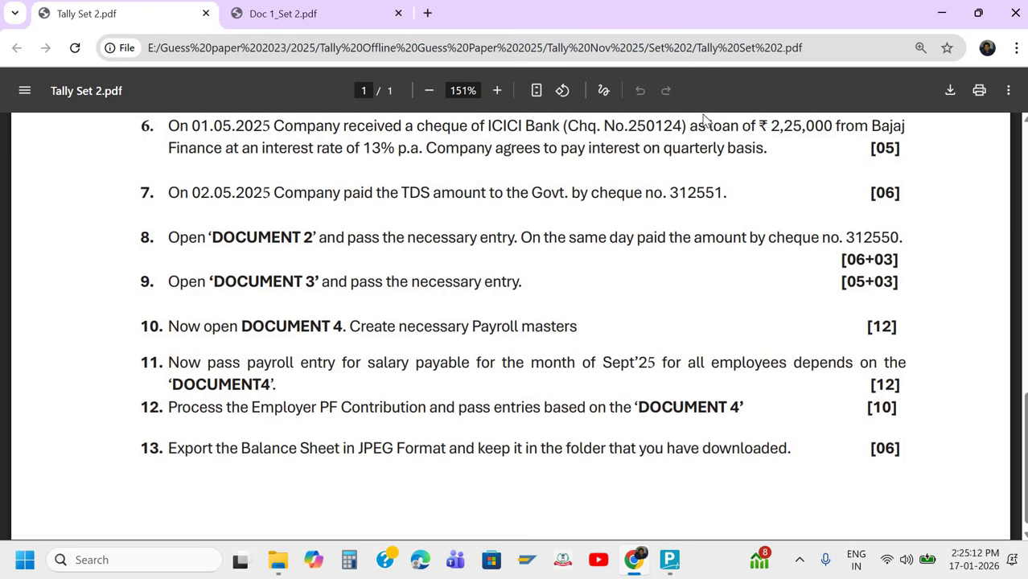
pyautogui.hotkey('alt', 'Tab')
pyautogui.press('Escape')
pyautogui.press('Up')
pyautogui.press('Up')
pyautogui.press('Up')
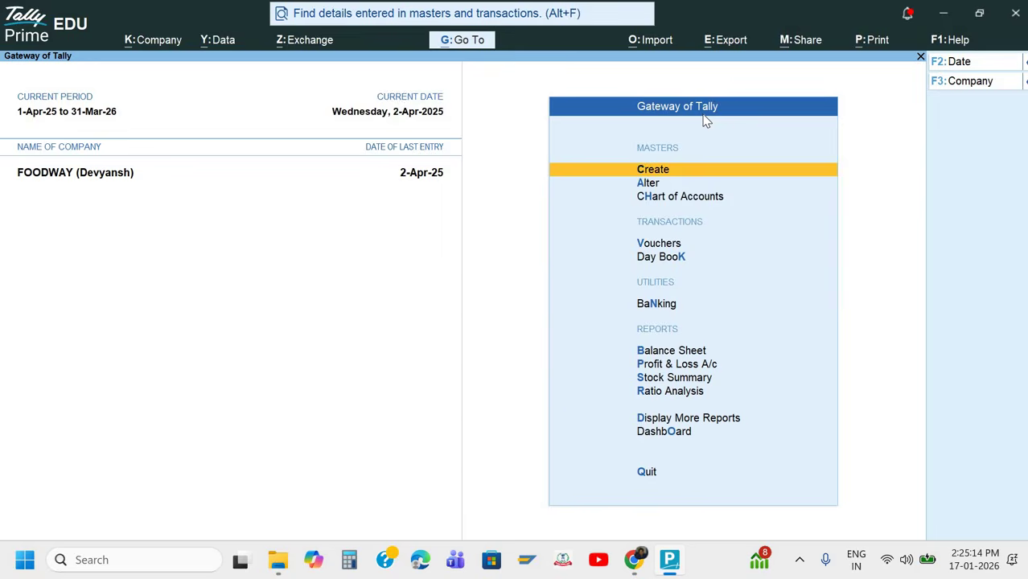
pyautogui.press('Down')
pyautogui.press('Down')
pyautogui.press('Up')
pyautogui.press('Up')
pyautogui.press('Return')
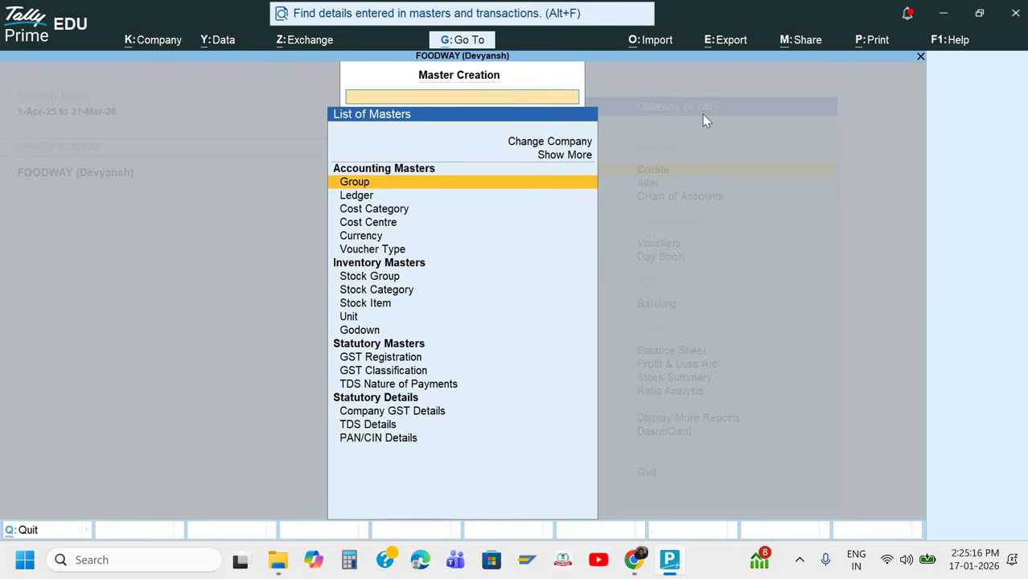
pyautogui.press('Return')
pyautogui.press('Escape')
pyautogui.press('Return')
pyautogui.press('Down')
pyautogui.press('Return')
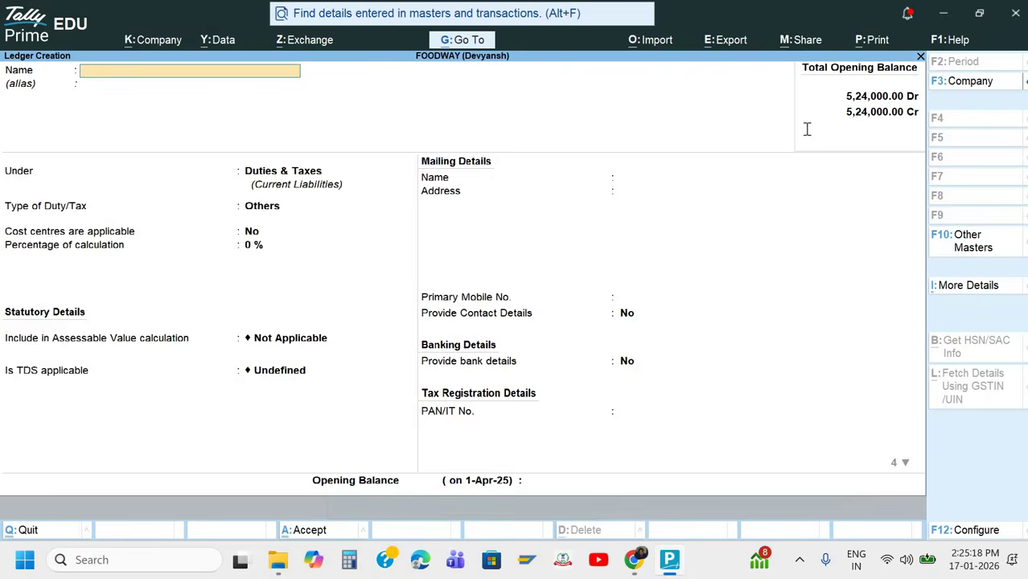
# Name the ledger Loan From Bajaj Finance, following question 6 in the PDF, and group it under Unsecured Loans.
pyautogui.hotkey('alt', 'Tab')
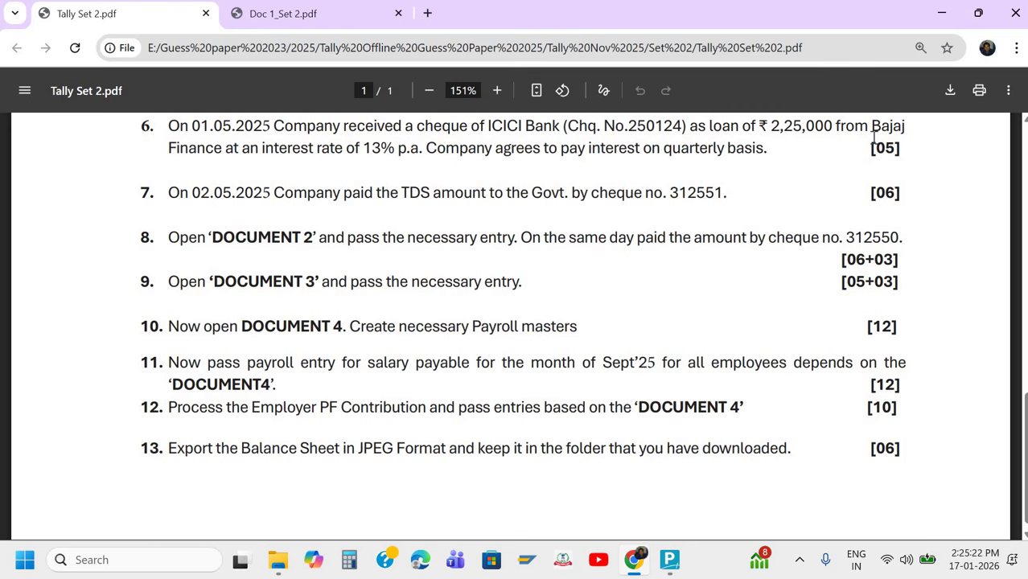
pyautogui.hotkey('alt', 'Tab')
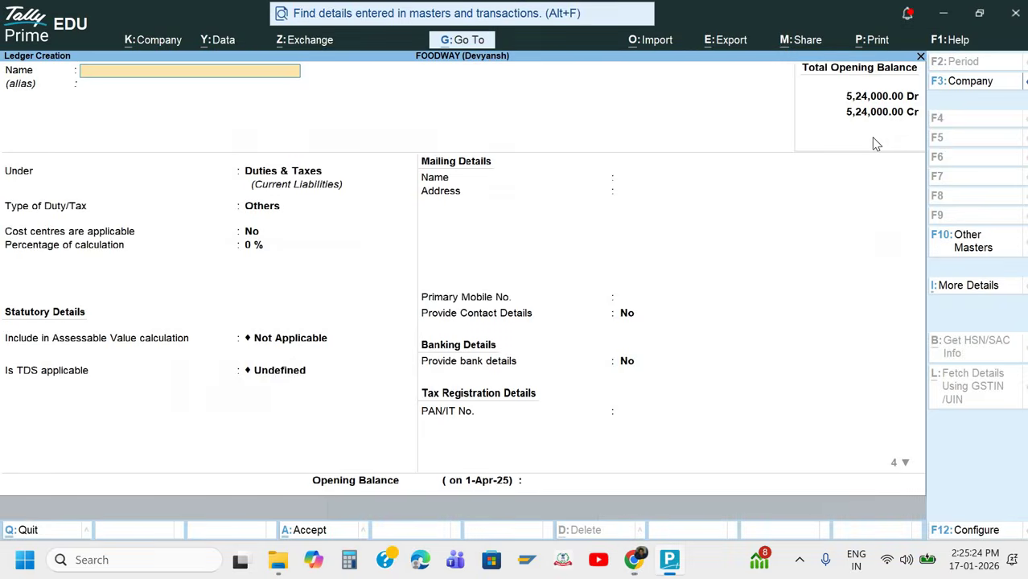
pyautogui.hotkey('alt', 'Tab')
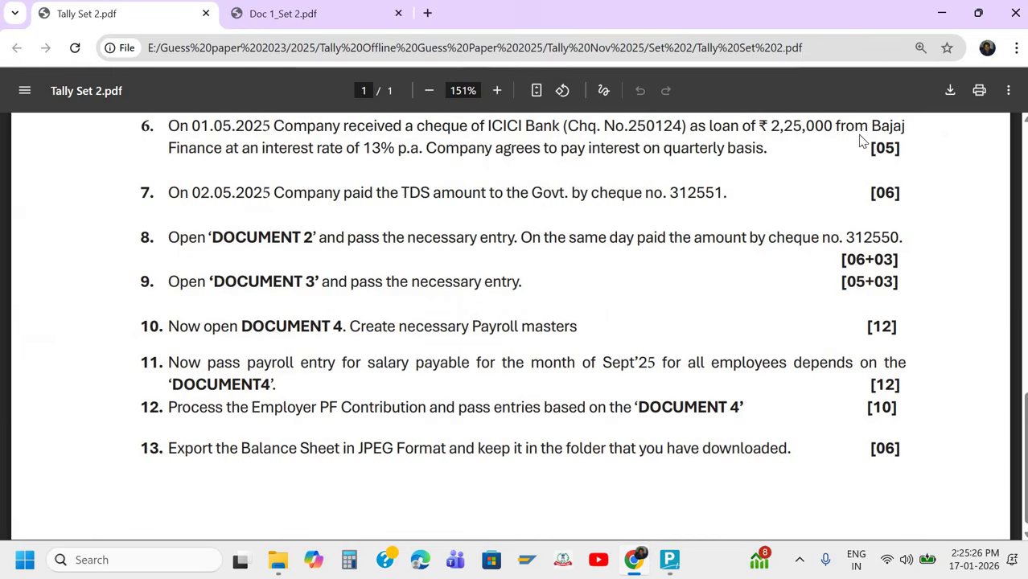
pyautogui.hotkey('alt', 'Tab')
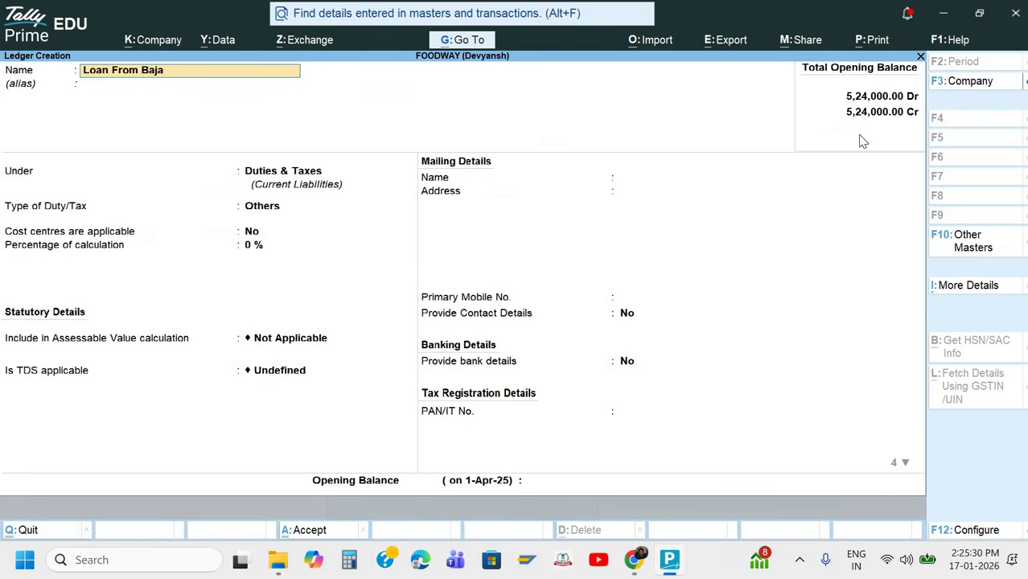
pyautogui.write('Finance')
pyautogui.press('Return')
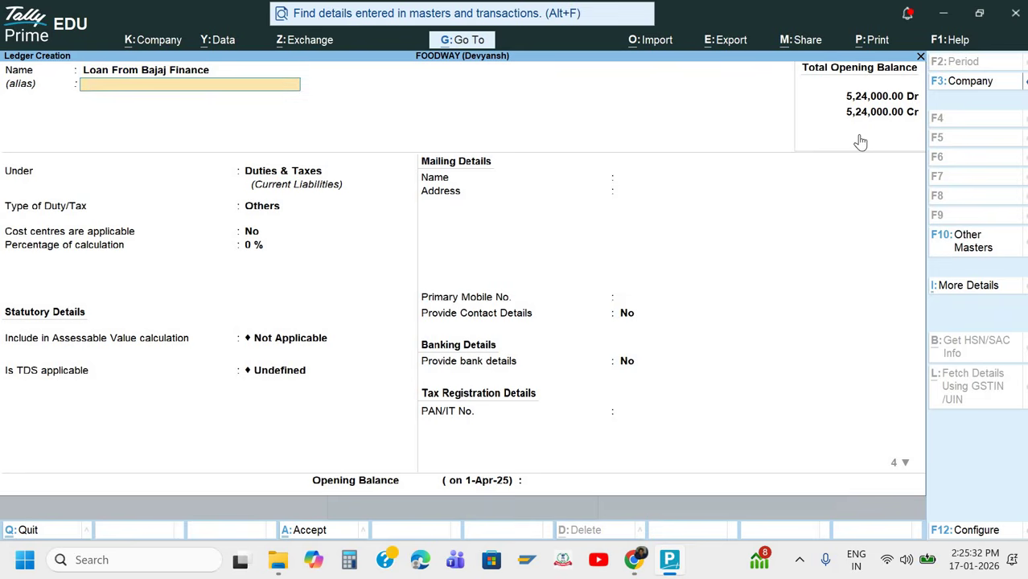
pyautogui.press('Return')
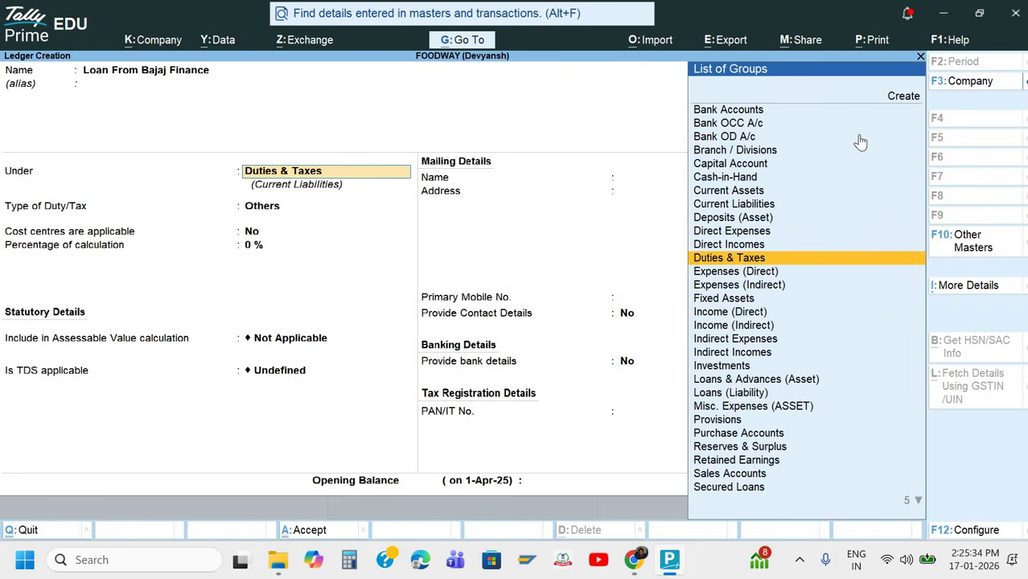
pyautogui.write('Un')
pyautogui.press('Return')
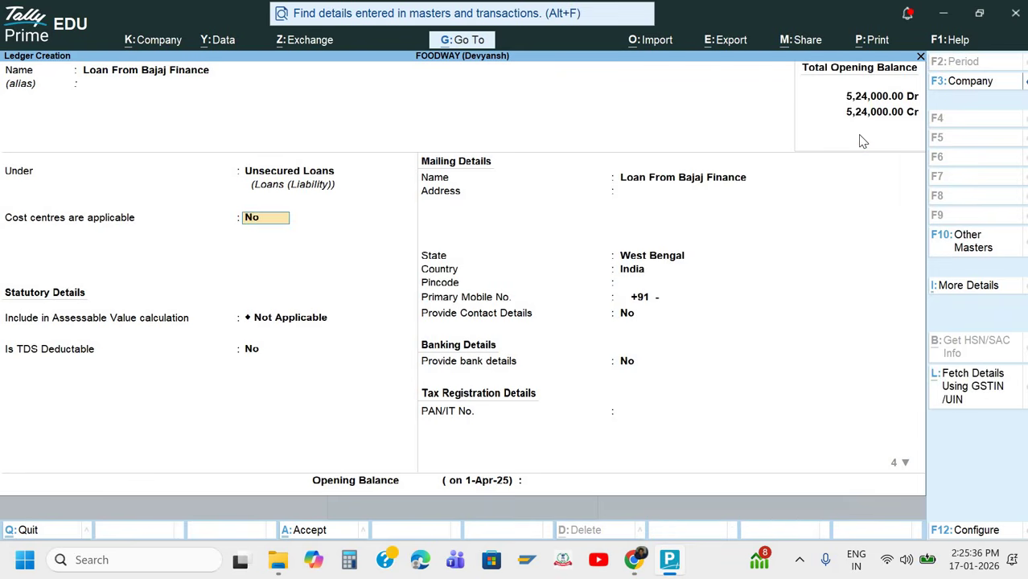
# Enable Interest Calculation in FOODWAY's company features and save the change.
pyautogui.press('F11')
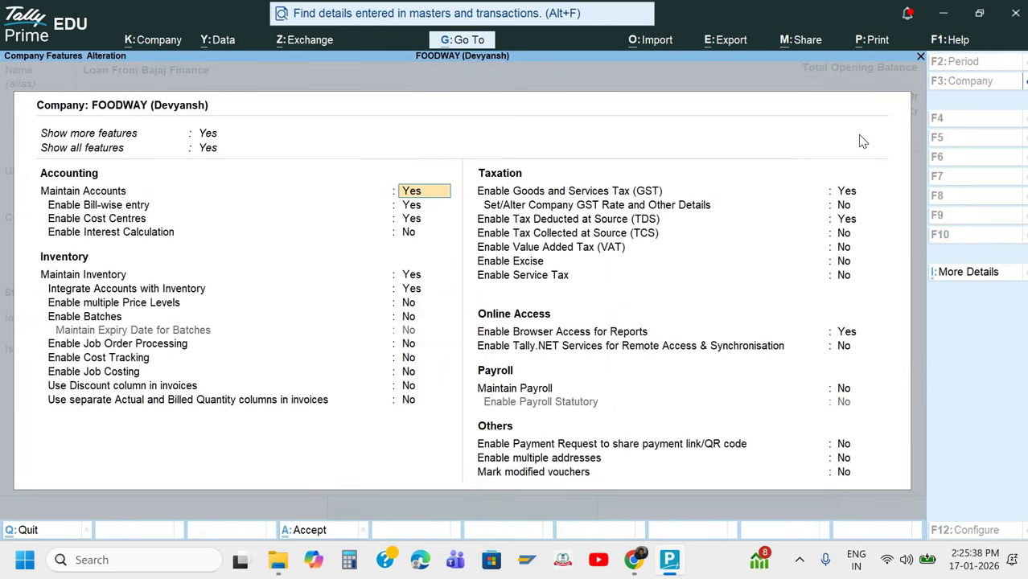
pyautogui.press('Return')
pyautogui.press('Return')
pyautogui.press('Return')
pyautogui.press('y')
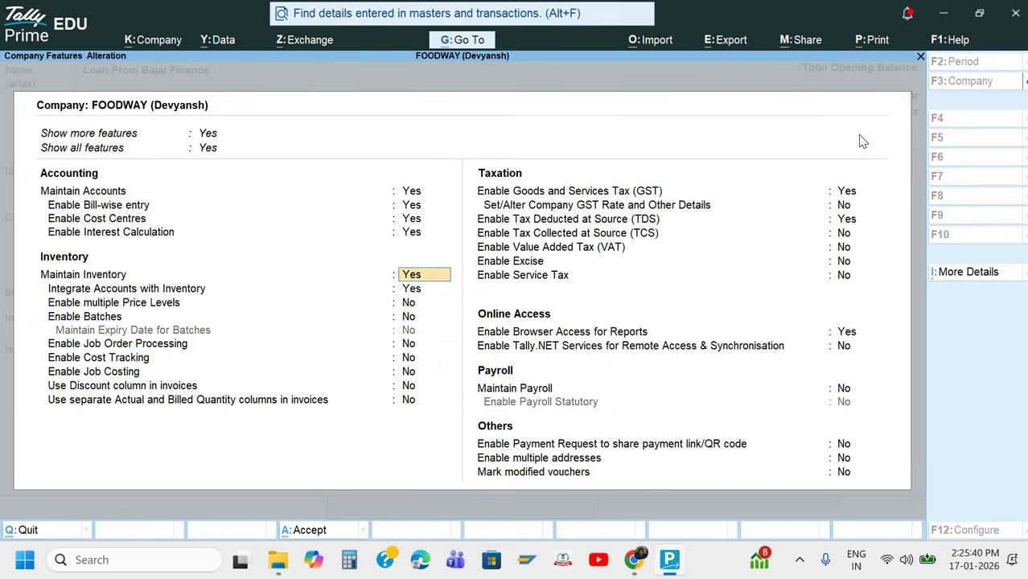
pyautogui.press('ctrl')
pyautogui.hotkey('ctrl', 'a')
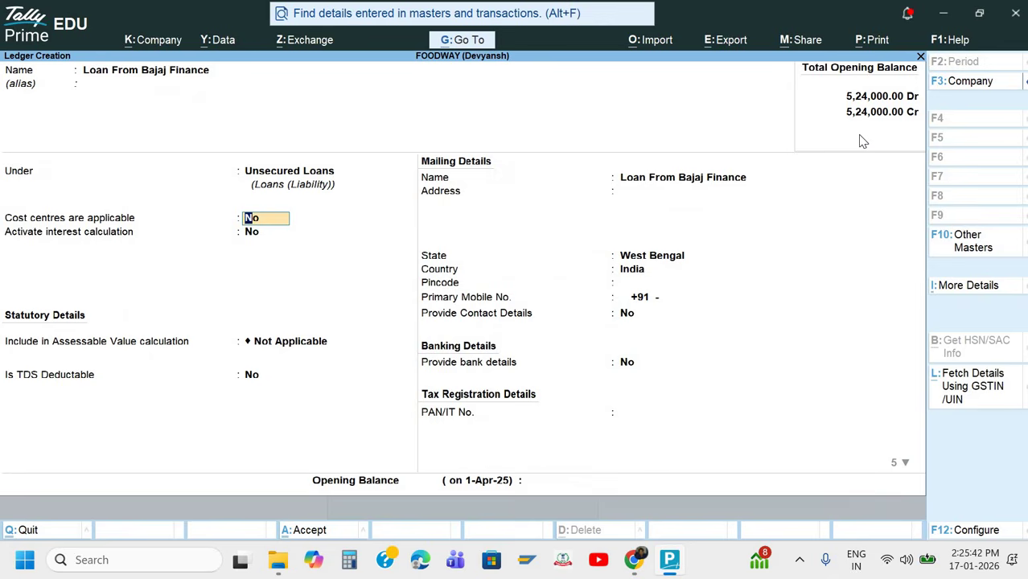
# Activate interest calculation for the Bajaj Finance loan ledger at 13 % per Calendar Year, with both transaction-date options set to No.
pyautogui.press('Return')
pyautogui.press('y')
pyautogui.press('Return')
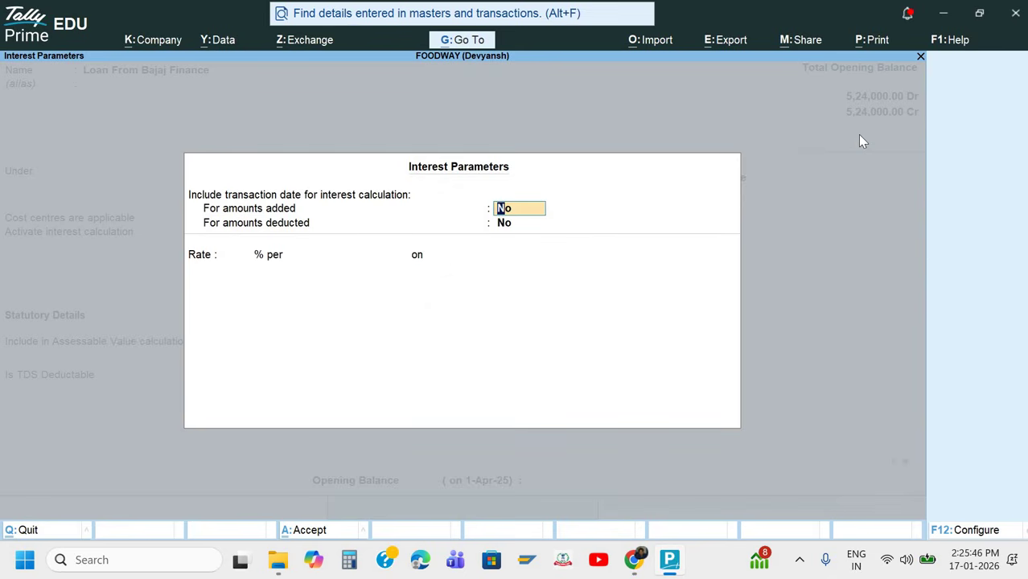
pyautogui.press('Return')
pyautogui.press('Return')
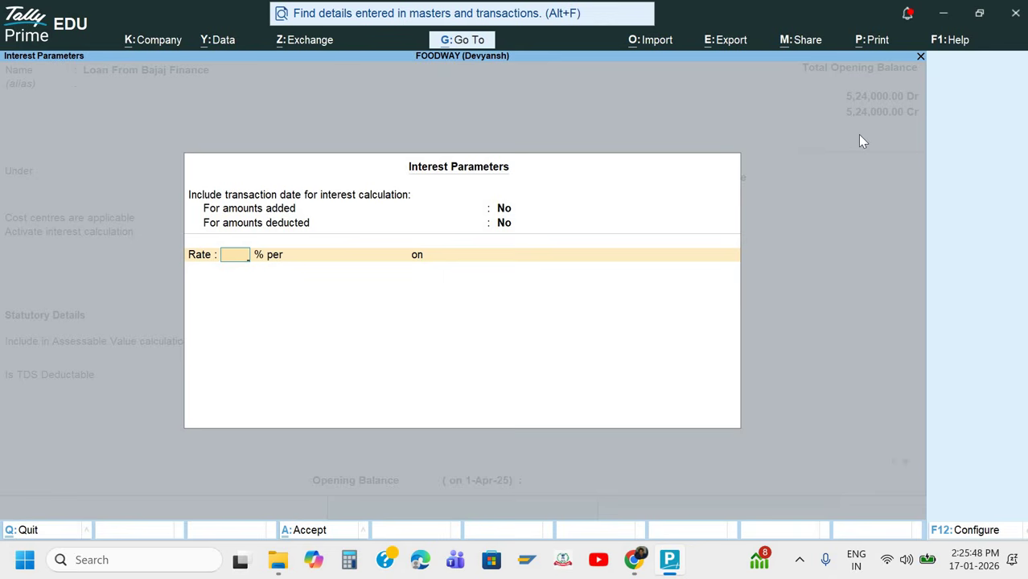
pyautogui.write('13')
pyautogui.press('Return')
pyautogui.press('Down')
pyautogui.press('Down')
pyautogui.press('Down')
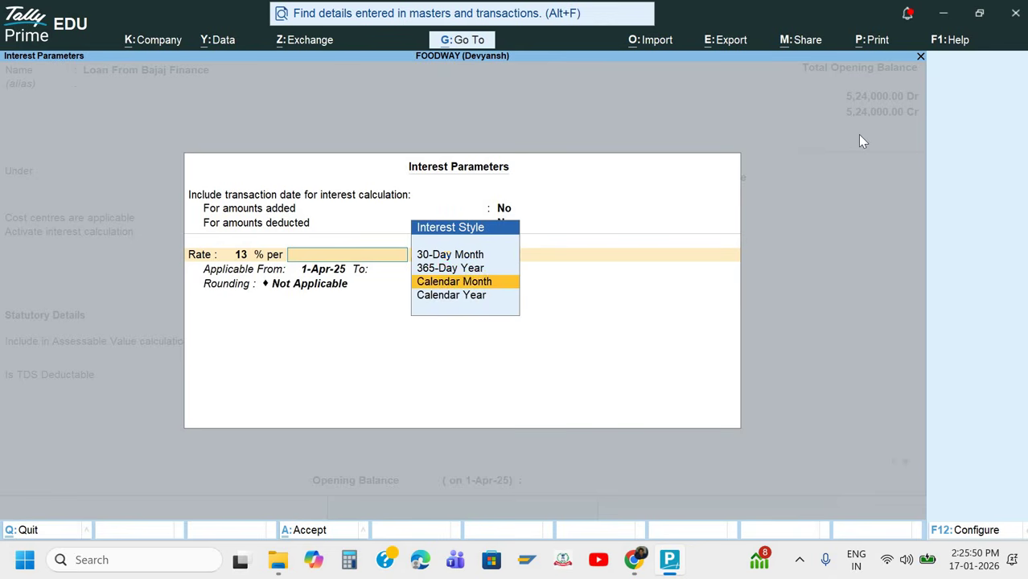
pyautogui.press('Return')
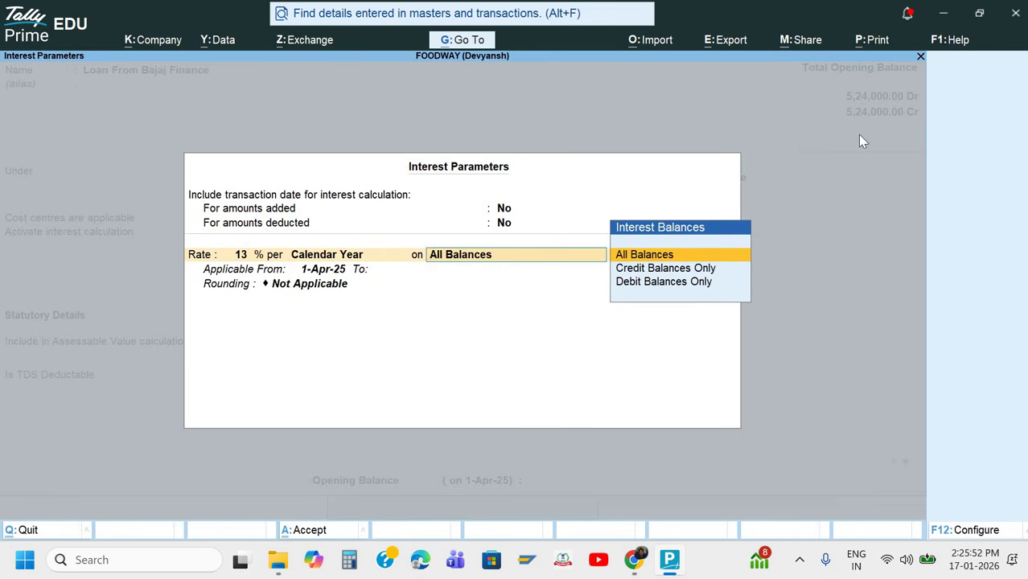
# Check question 6 and apply the interest to Credit Balances Only from 1-May-25, with rounding Not Applicable.
pyautogui.hotkey('alt', 'Tab')
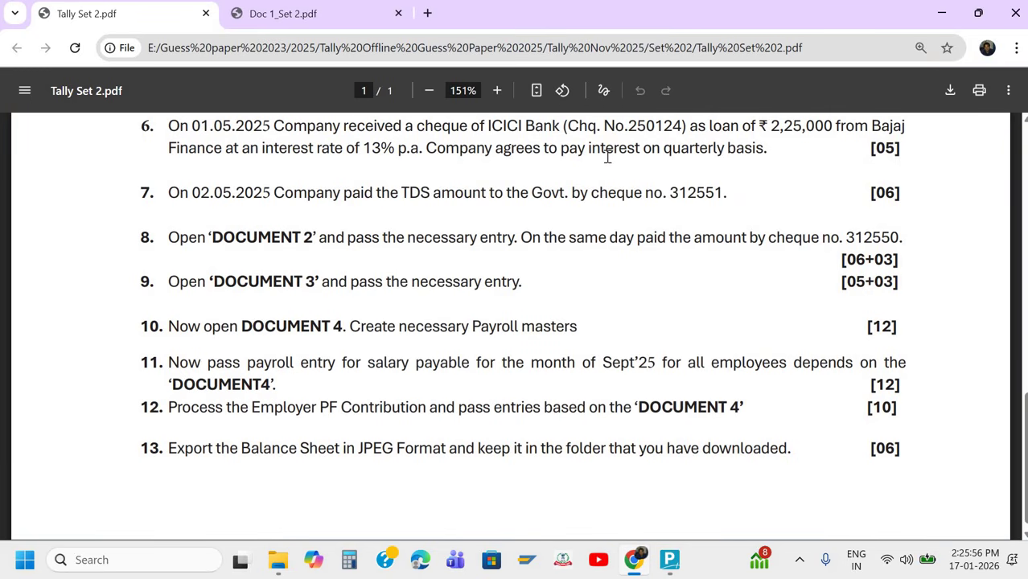
pyautogui.hotkey('alt', 'Tab')
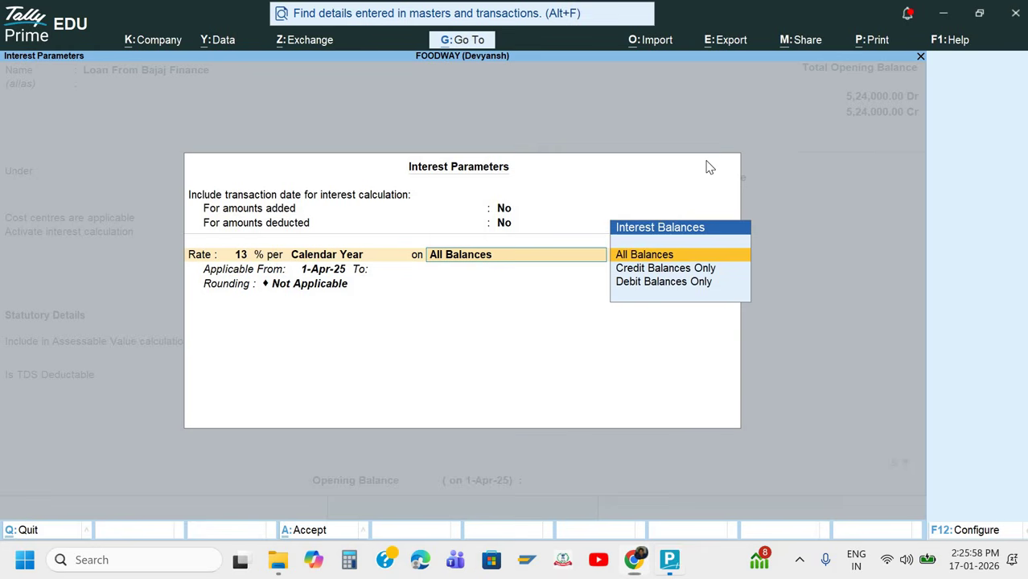
pyautogui.press('Down')
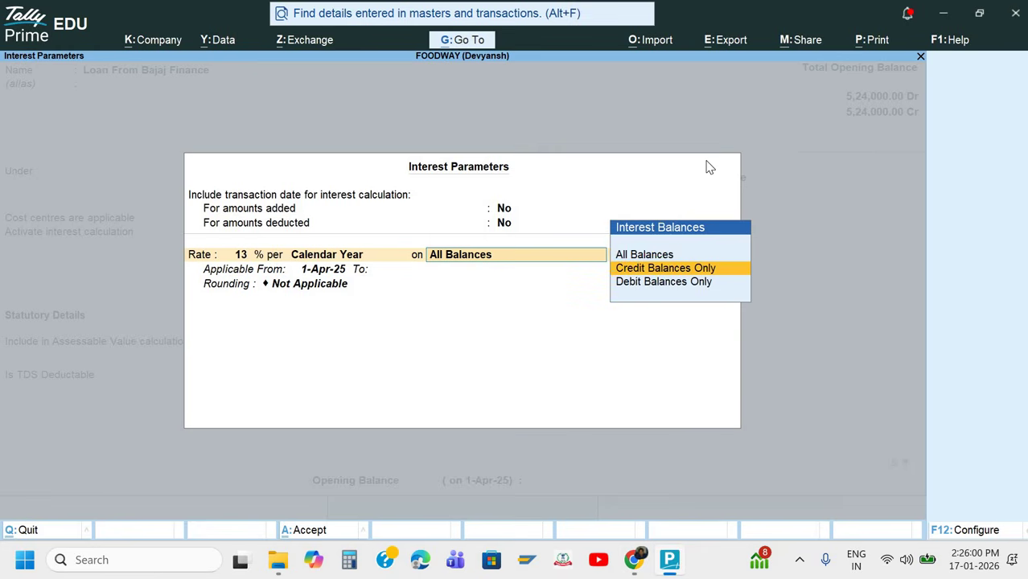
pyautogui.press('Return')
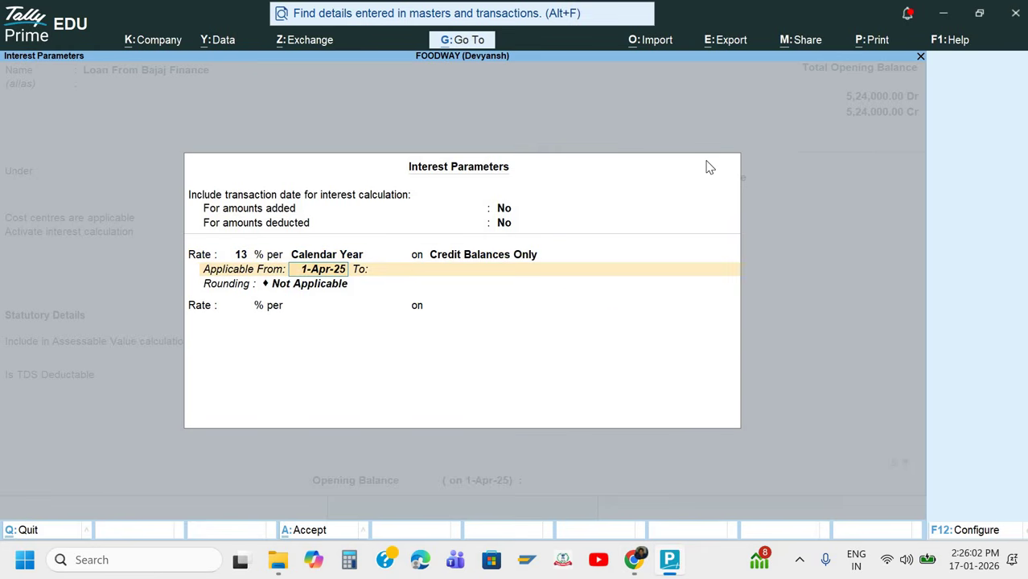
pyautogui.hotkey('alt', 'Tab')
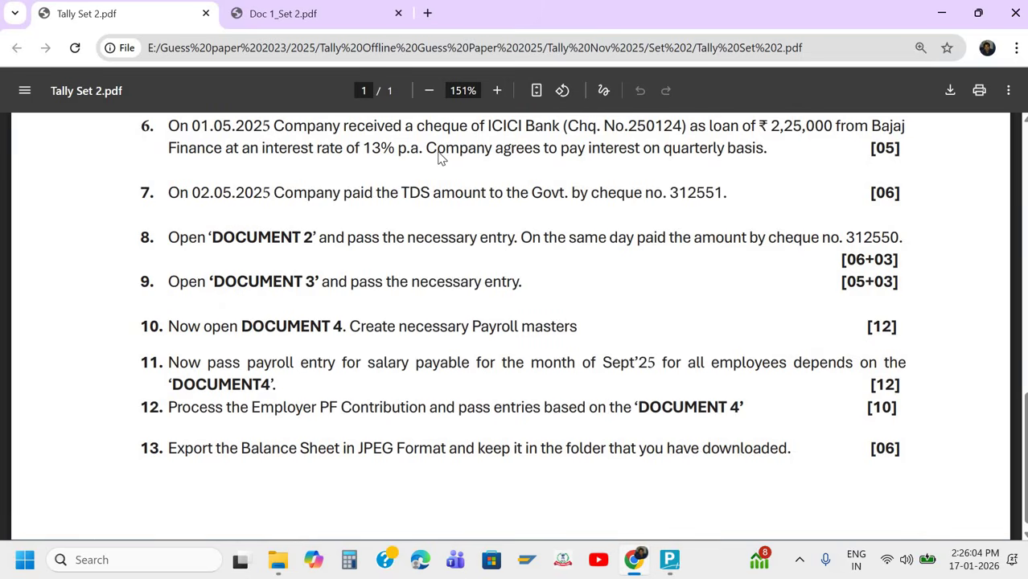
pyautogui.hotkey('alt', 'Tab')
pyautogui.write('1-5')
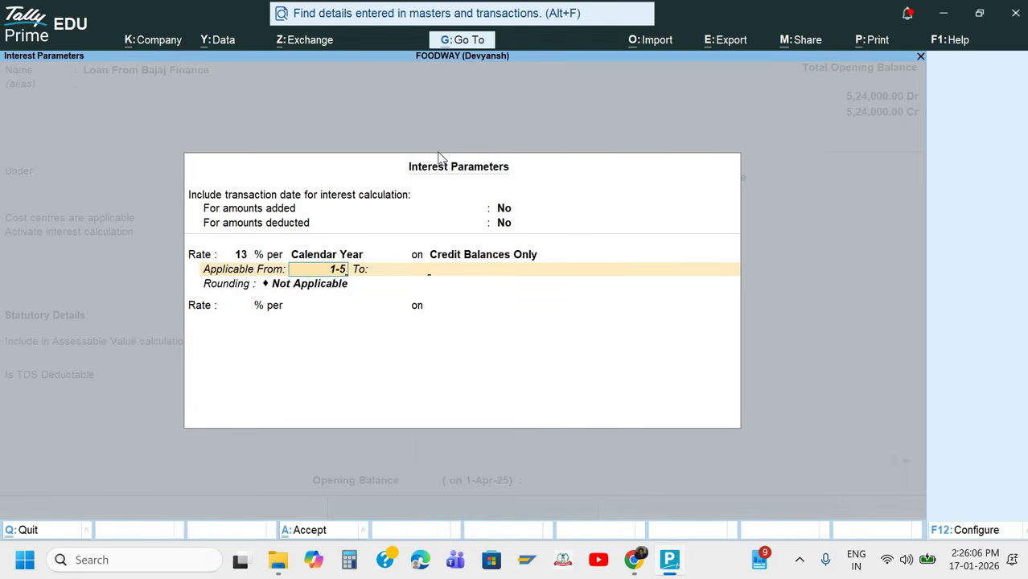
pyautogui.press('Return')
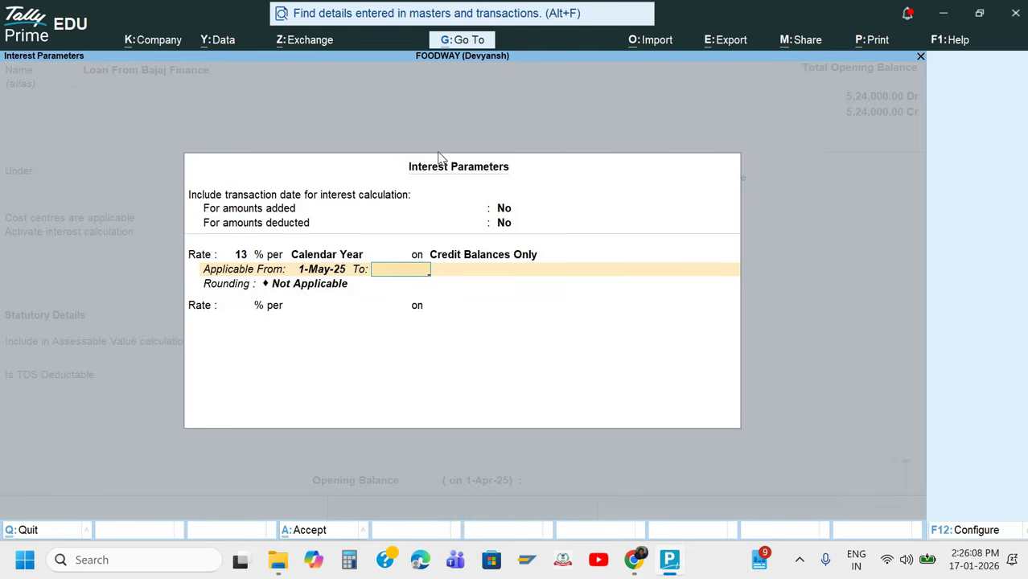
pyautogui.press('Return')
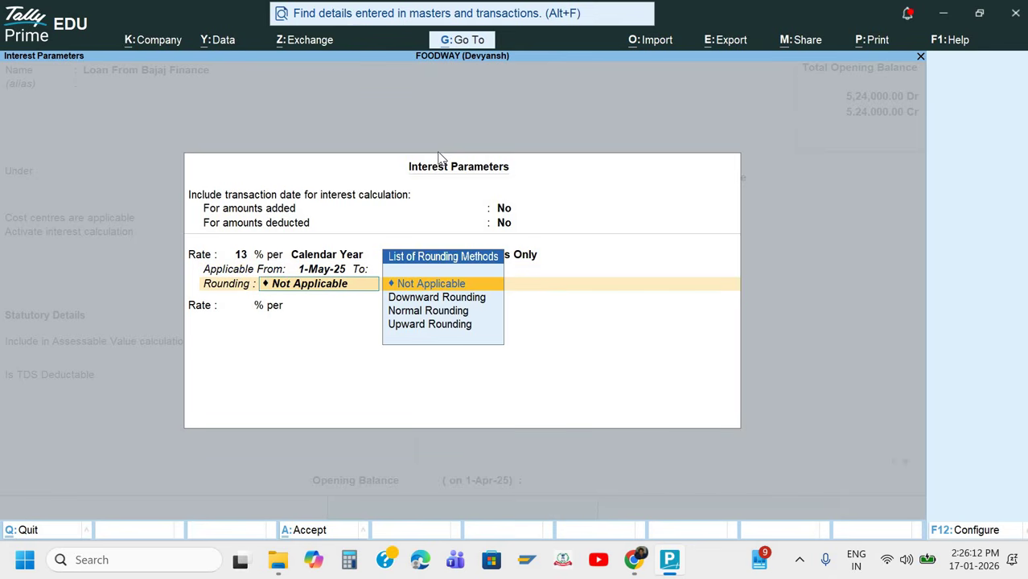
pyautogui.press('Return')
pyautogui.press('Return')
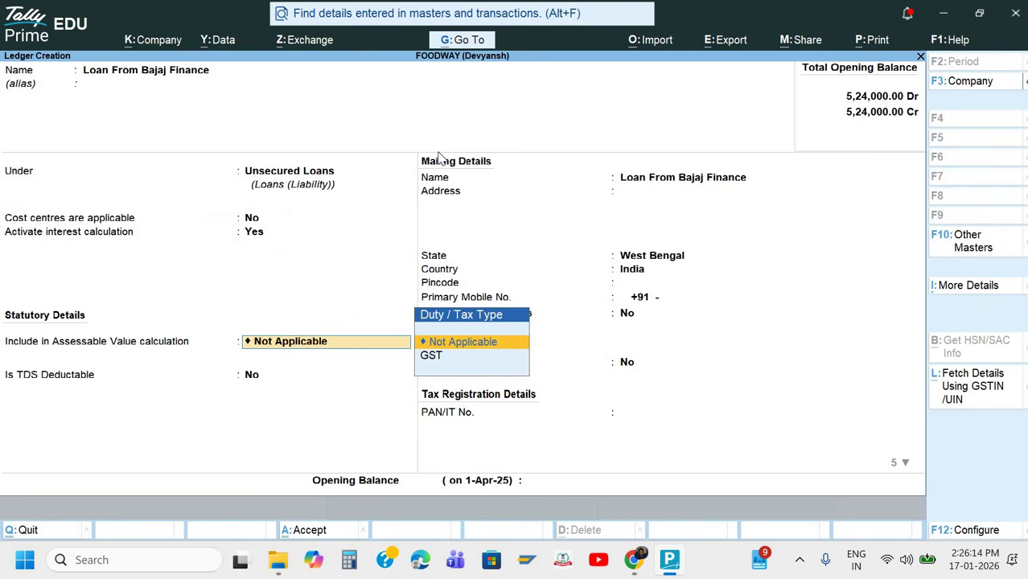
# Keep the remaining statutory and mailing details at their defaults and save the Loan From Bajaj Finance ledger.
pyautogui.press('Return')
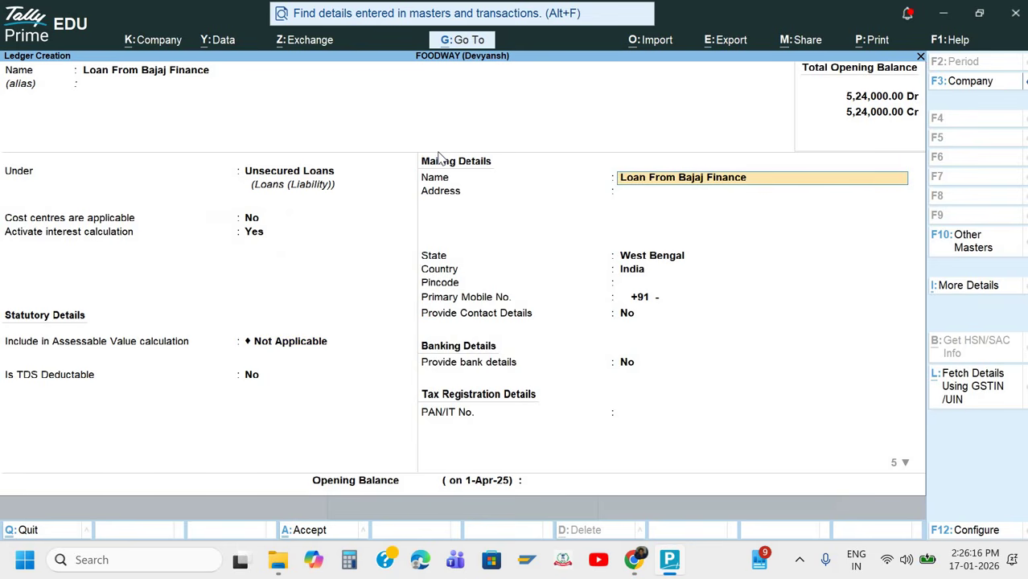
pyautogui.press('Return')
pyautogui.press('Return')
pyautogui.press('Return')
pyautogui.press('Return')
pyautogui.press('Return')
pyautogui.hotkey('ctrl', 'a')
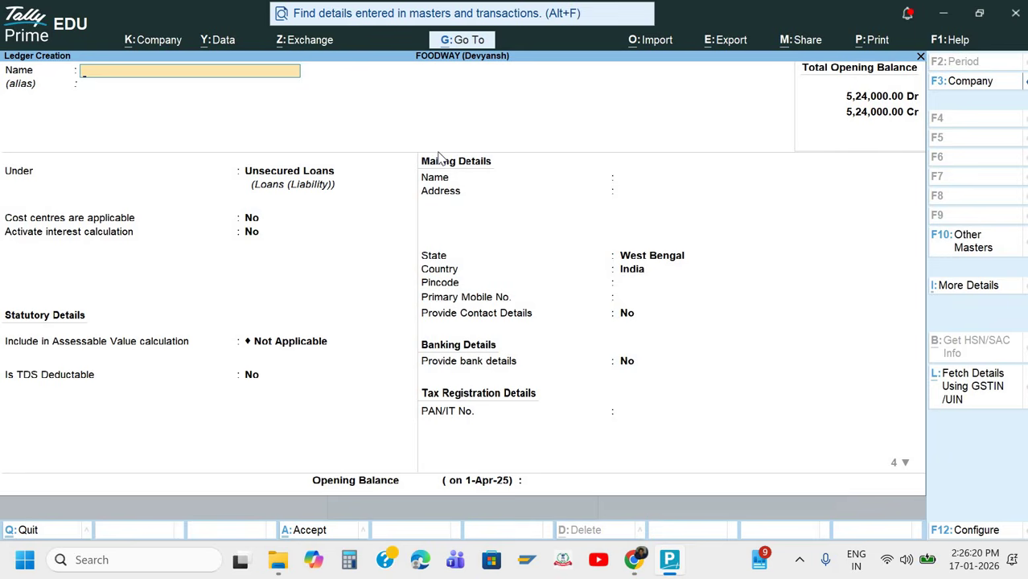
# Leave ledger creation and start a new Receipt voucher.
pyautogui.press('Escape')
pyautogui.press('Escape')
pyautogui.press('Escape')
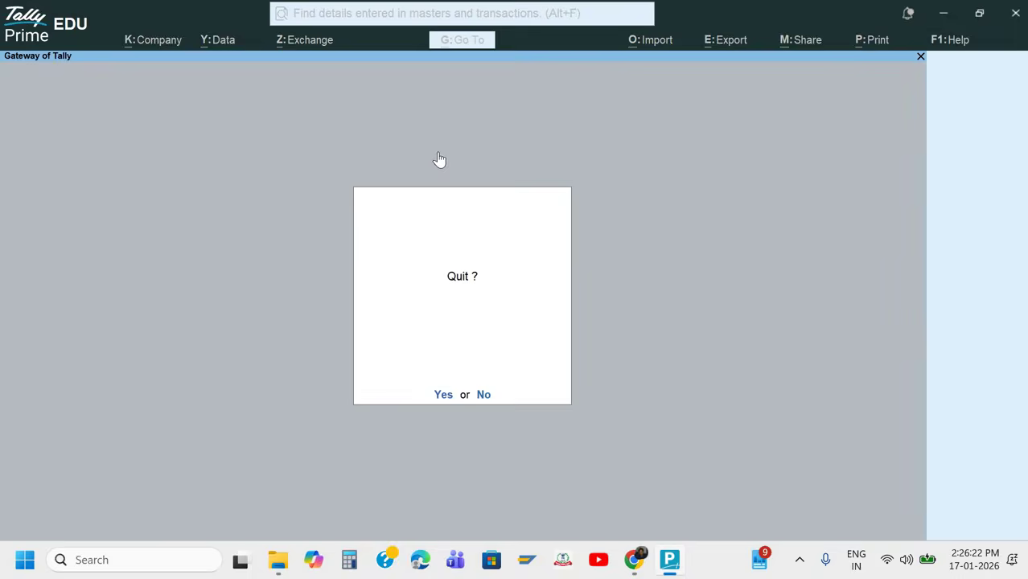
pyautogui.press('Escape')
pyautogui.press('v')
pyautogui.press('F6')
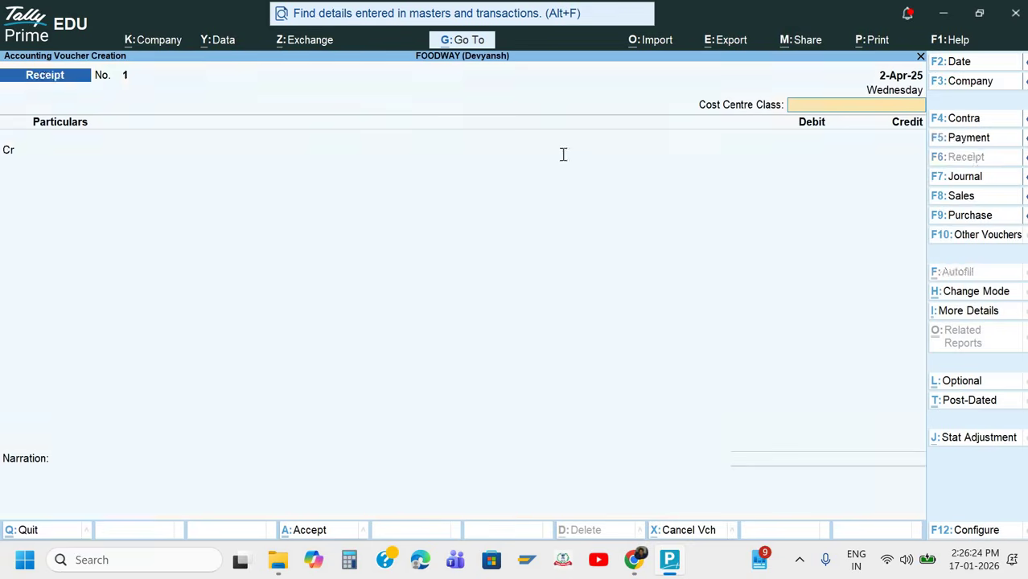
# Date the receipt voucher 1-May-25 and set its cost centre class to Not Applicable.
pyautogui.hotkey('alt', 'Tab')
pyautogui.hotkey('alt', 'Tab')
pyautogui.press('F2')
pyautogui.write('1-5')
pyautogui.press('Return')
pyautogui.press('Return')
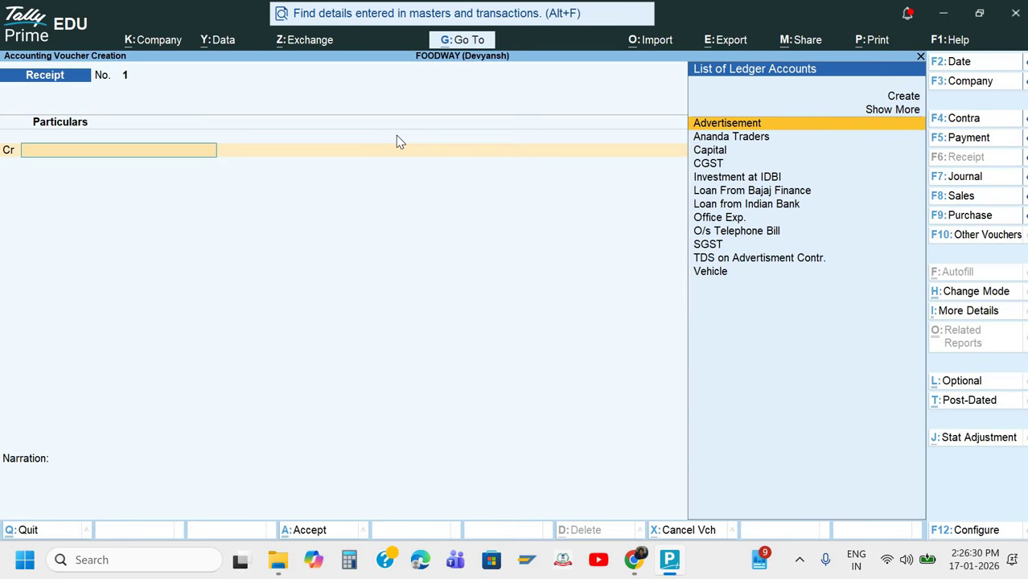
# Credit Loan From Bajaj Finance with question 6's 225000 and debit the same amount to HDFC Bank as Cheque/DD.
pyautogui.write('Lo')
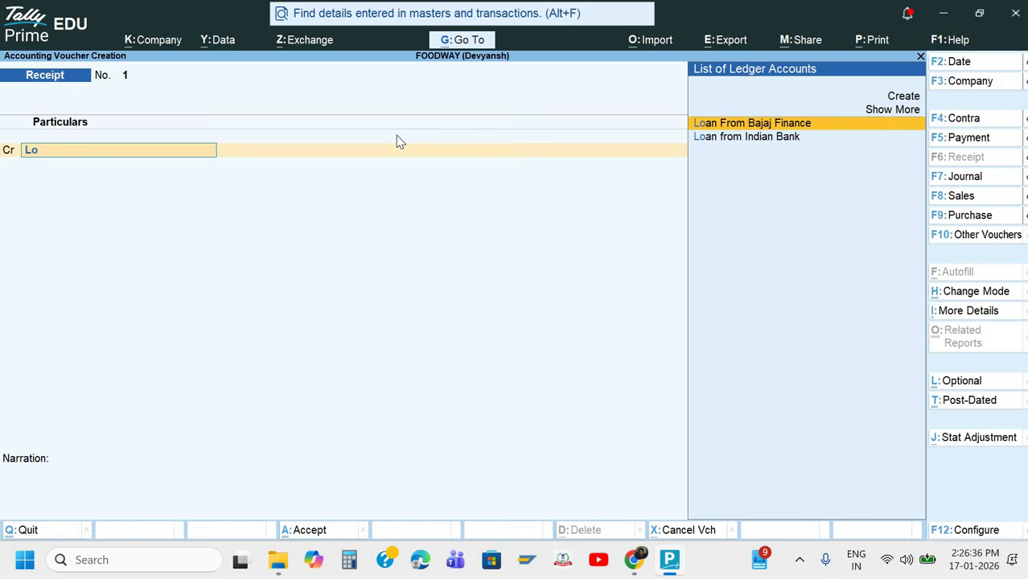
pyautogui.press('Return')
pyautogui.hotkey('alt', 'Tab')
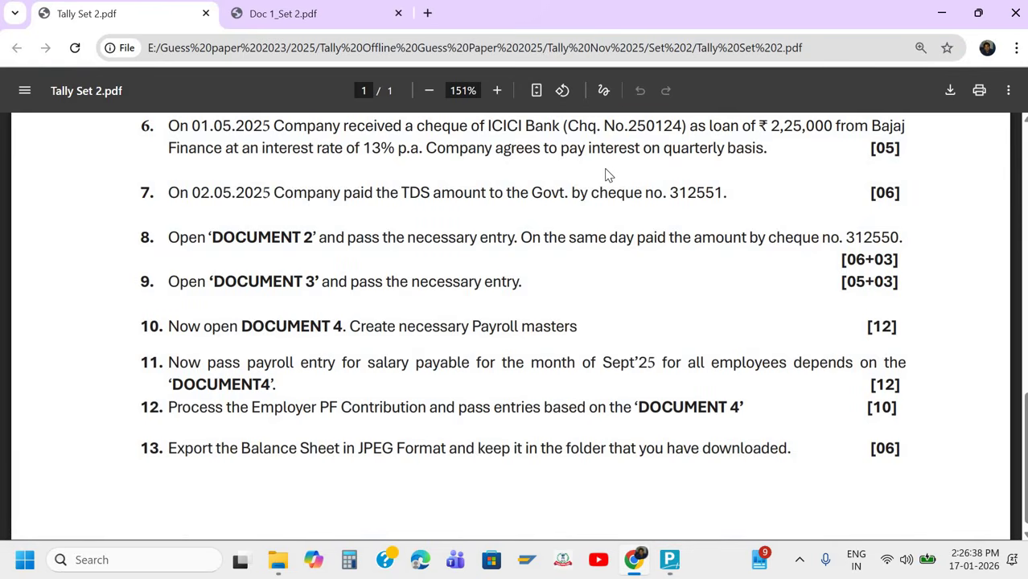
pyautogui.hotkey('alt', 'Tab')
pyautogui.write('225000')
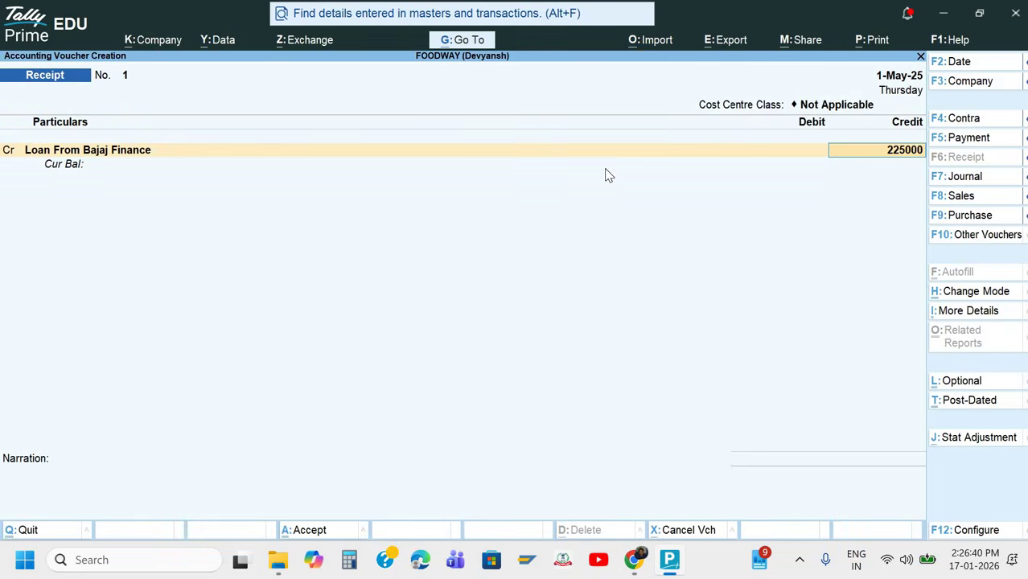
pyautogui.press('Return')
pyautogui.write('h')
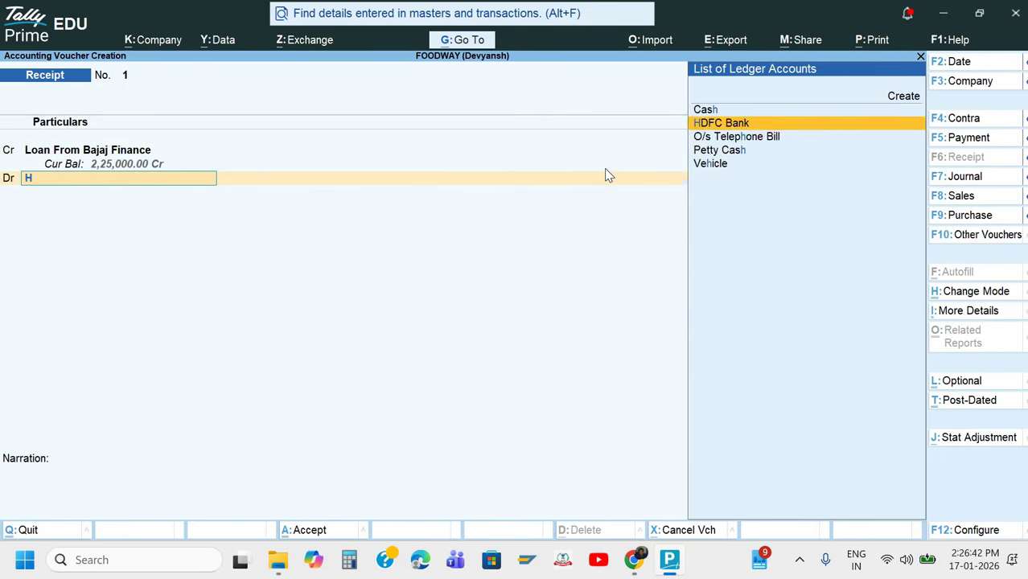
pyautogui.press('Return')
pyautogui.press('Return')
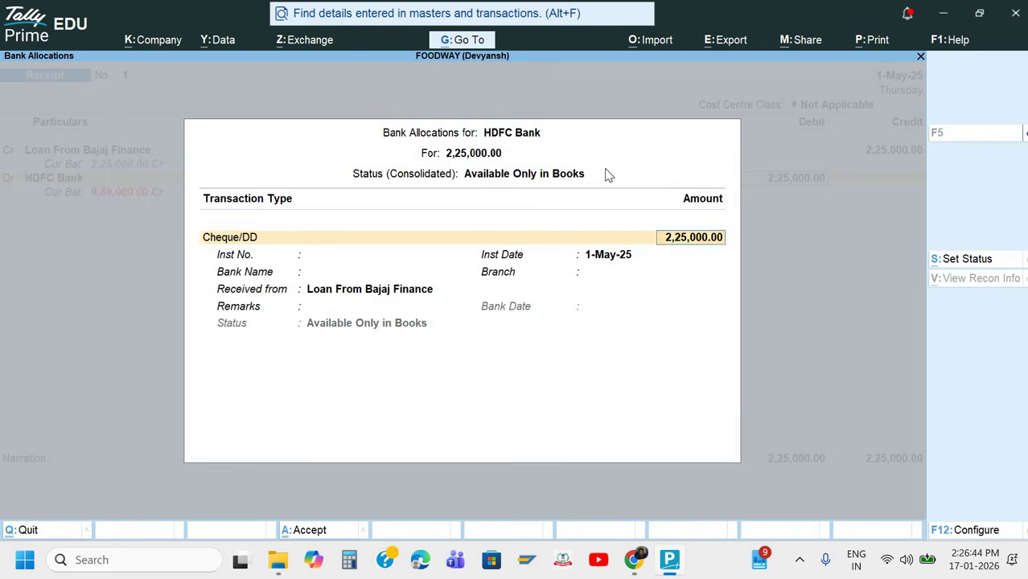
pyautogui.press('Return')
# Copy cheque number 250124 from question 6 into the bank allocation's instrument number, keeping the instrument date 1-May-25.
pyautogui.hotkey('alt', 'Tab')
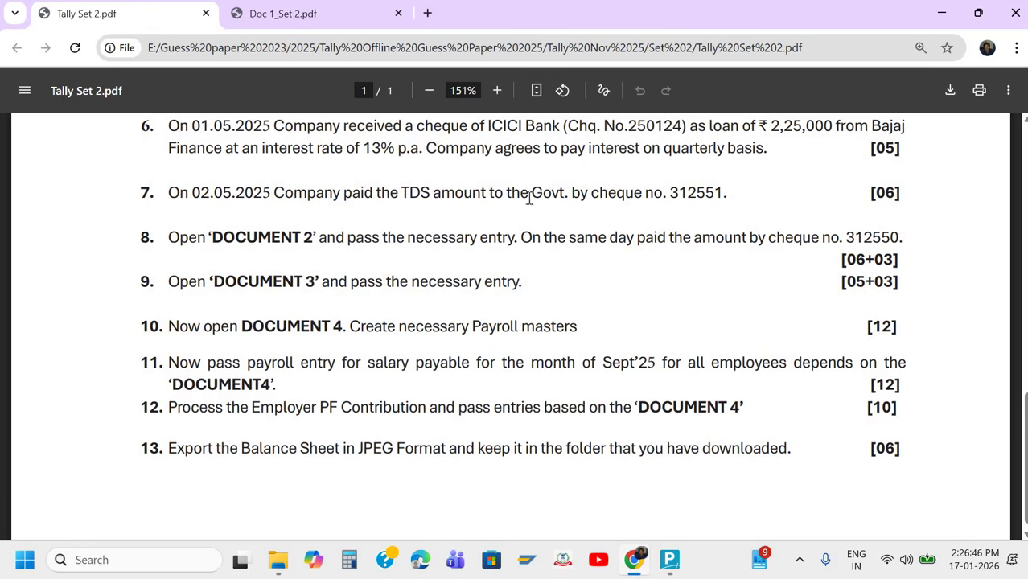
pyautogui.doubleClick(647, 129)
pyautogui.hotkey('ctrl', 'c')
pyautogui.hotkey('alt', 'Tab')
pyautogui.hotkey('ctrl', 'v')
pyautogui.press('Return')
pyautogui.press('Return')
# Copy the bank name ICICI Bank from question 6 and add it as the cheque's new bank name.
pyautogui.hotkey('alt', 'Tab')
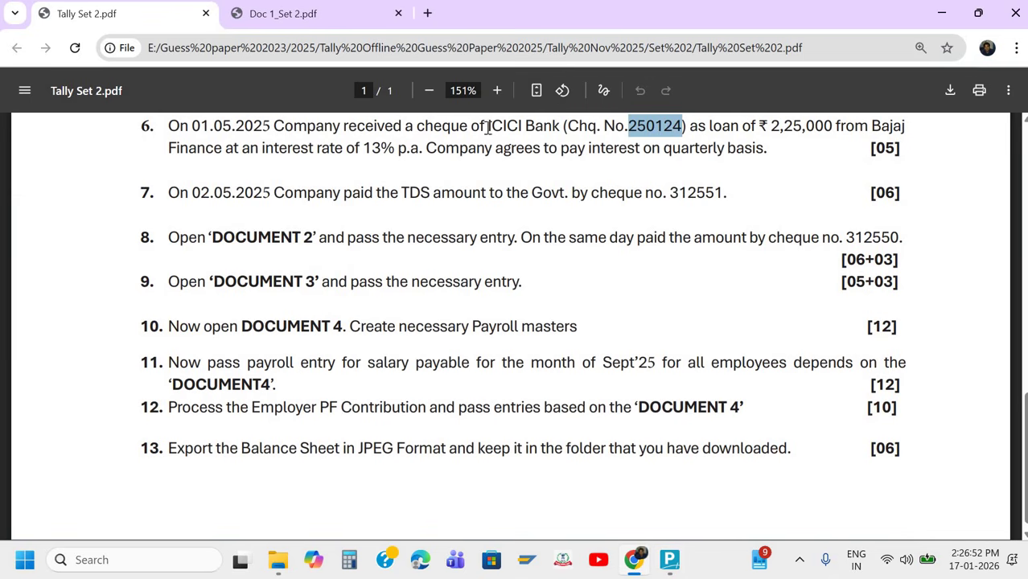
pyautogui.moveTo(487, 127); pyautogui.dragTo(563, 137)
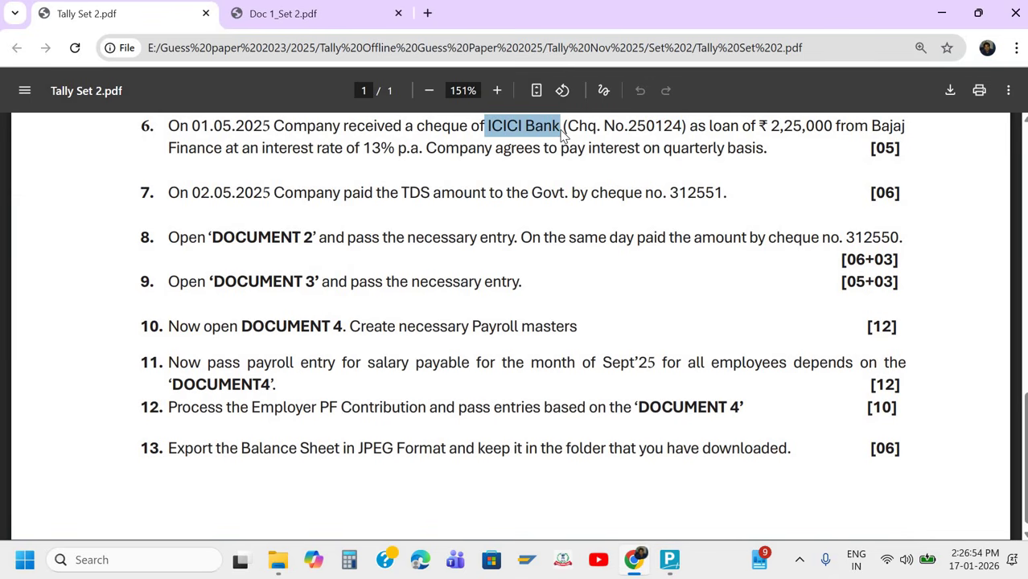
pyautogui.hotkey('ctrl', 'c')
pyautogui.hotkey('alt', 'Tab')
pyautogui.press('Down')
pyautogui.press('Return')
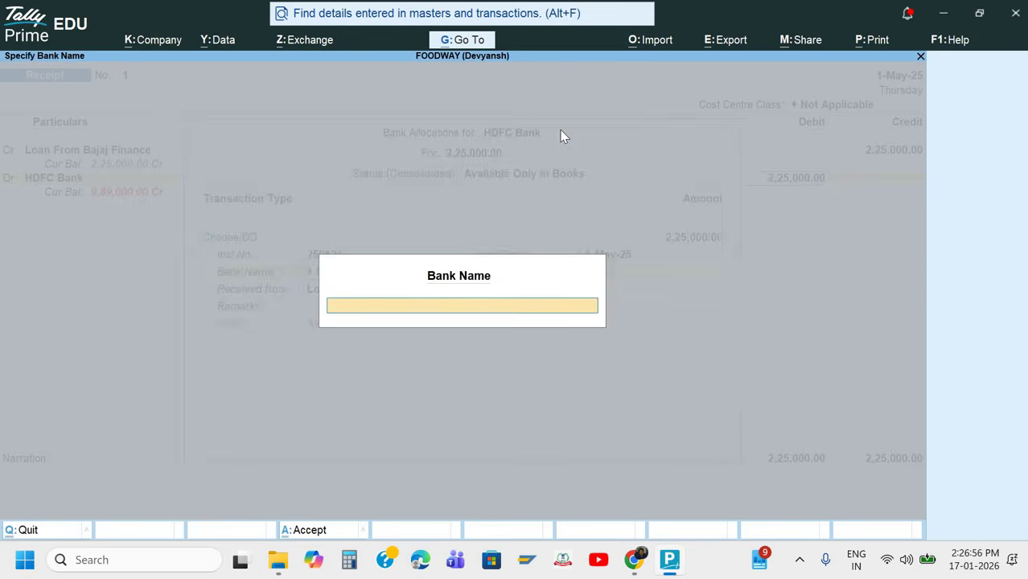
pyautogui.hotkey('ctrl', 'v')
pyautogui.press('Return')
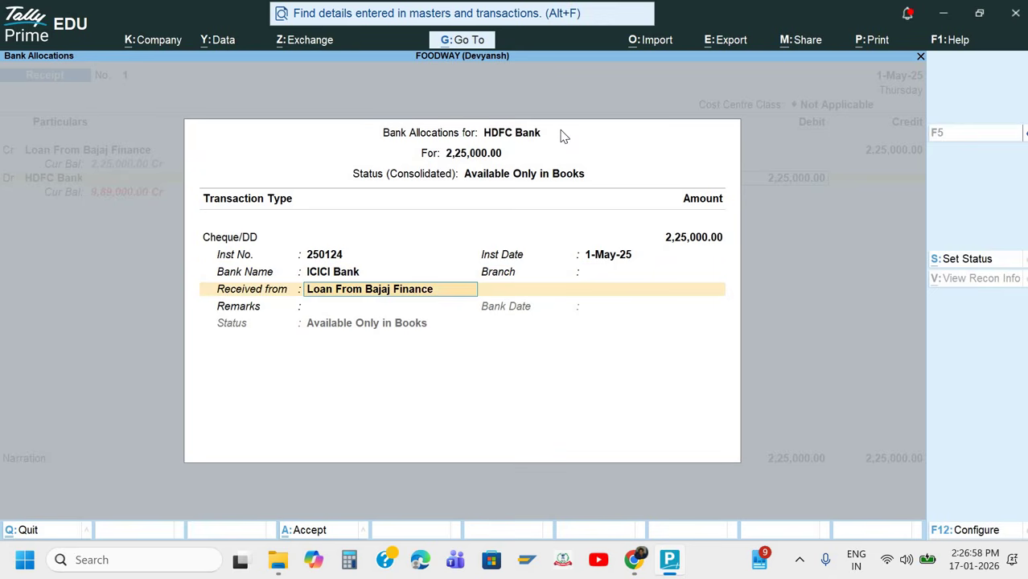
# Shorten the received-from name to Bajaj Finance and complete the bank allocation.
pyautogui.press('Delete')
pyautogui.press('Delete')
pyautogui.press('Delete')
pyautogui.press('Delete')
pyautogui.press('Delete')
pyautogui.press('Delete')
pyautogui.press('Delete')
pyautogui.press('Delete')
pyautogui.press('Delete')
pyautogui.press('Delete')
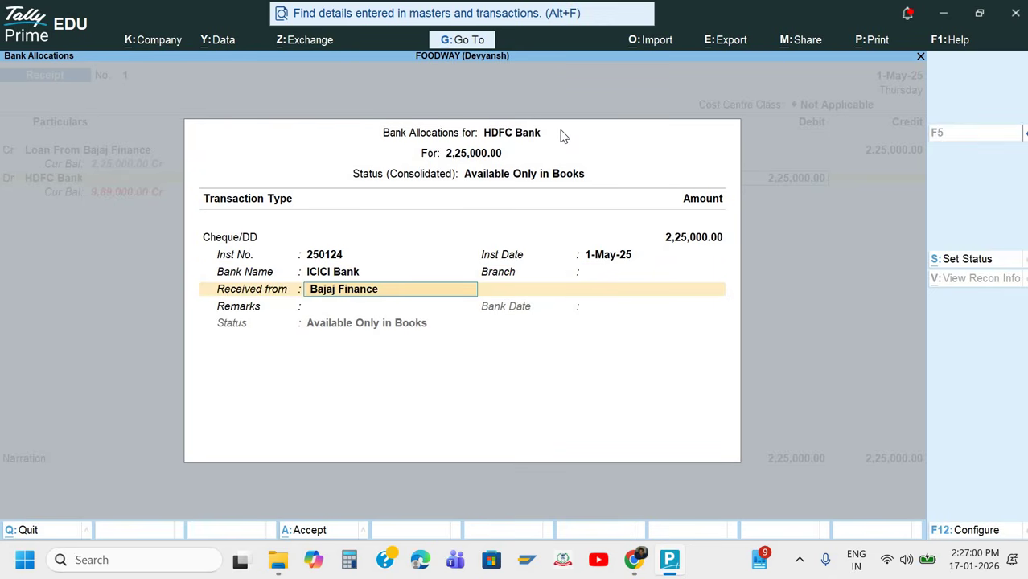
pyautogui.press('Return')
pyautogui.press('Return')
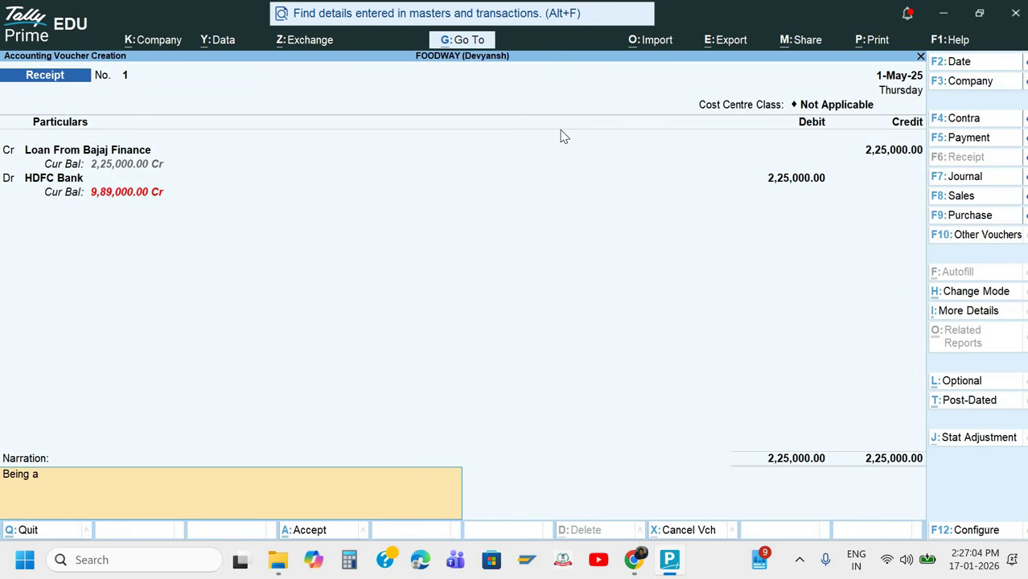
# Enter a narration starting with "Being" and save the loan receipt voucher.
pyautogui.write('Being amount')
pyautogui.press('BackSpace')
pyautogui.press('BackSpace')
pyautogui.press('BackSpace')
pyautogui.press('Return')
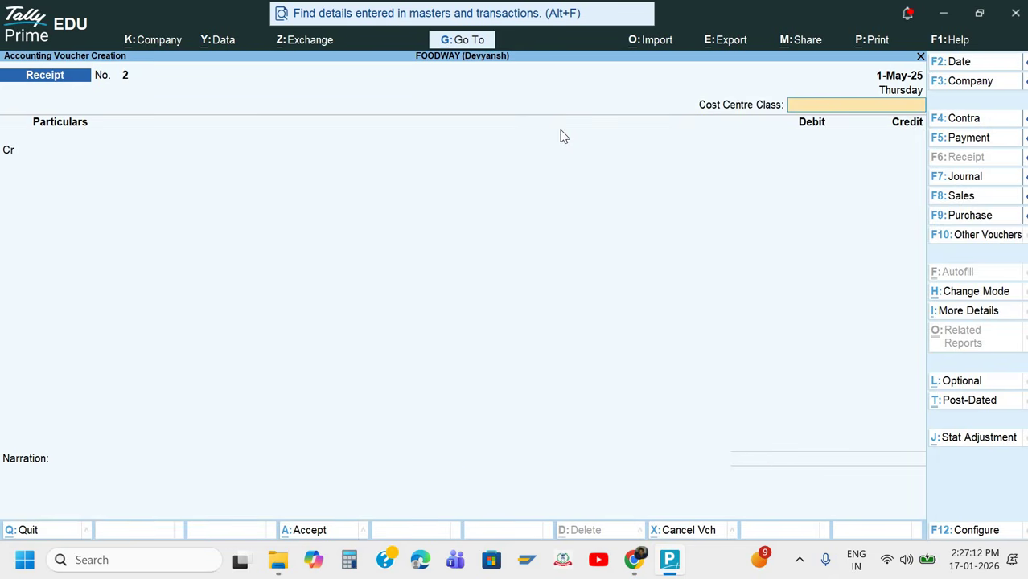
# Check question 7 in the exam paper and start a Payment voucher dated 2-May-25 for the TDS payment.
pyautogui.hotkey('alt', 'Tab')
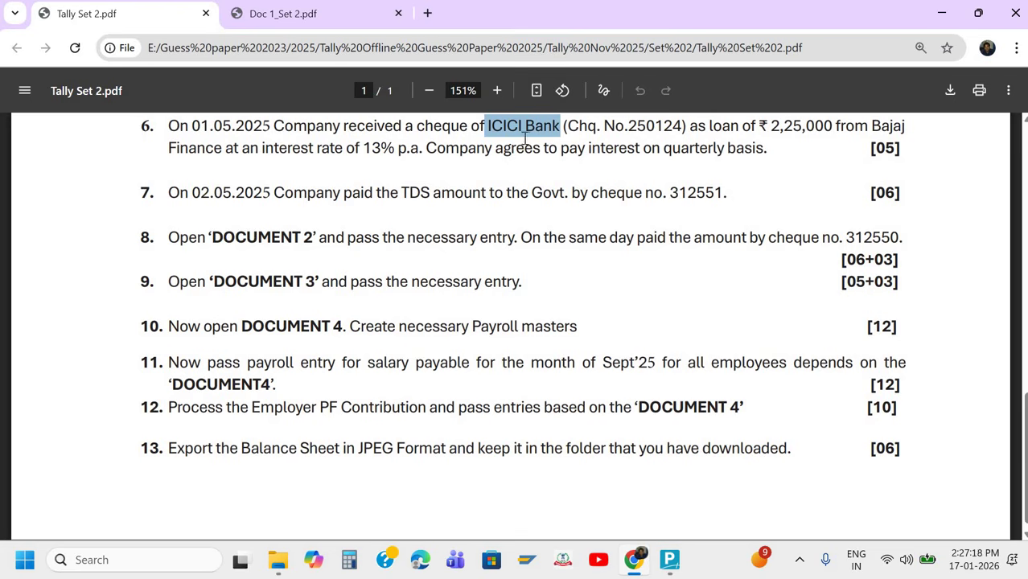
pyautogui.hotkey('alt', 'Tab')
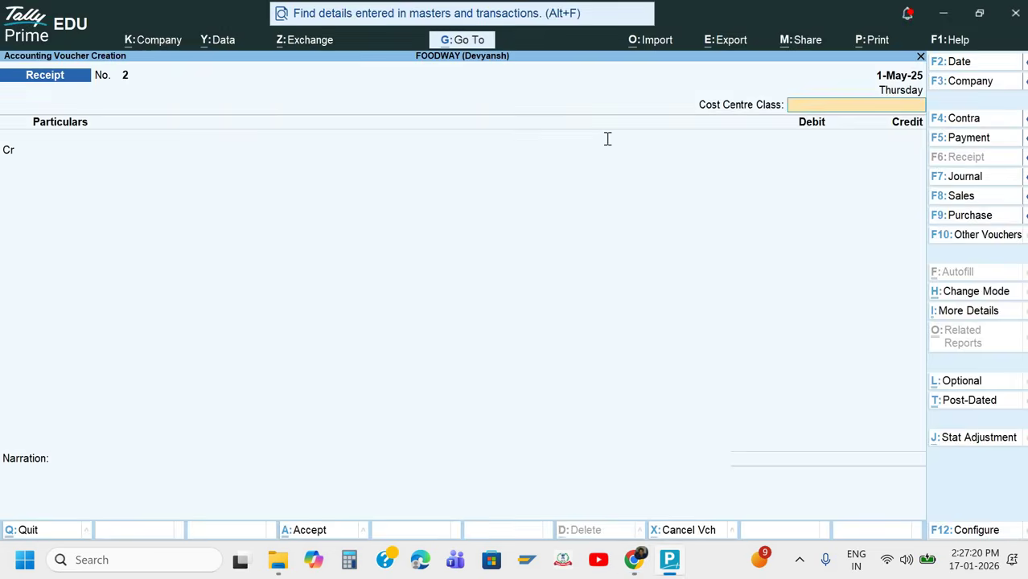
pyautogui.hotkey('alt', 'Tab')
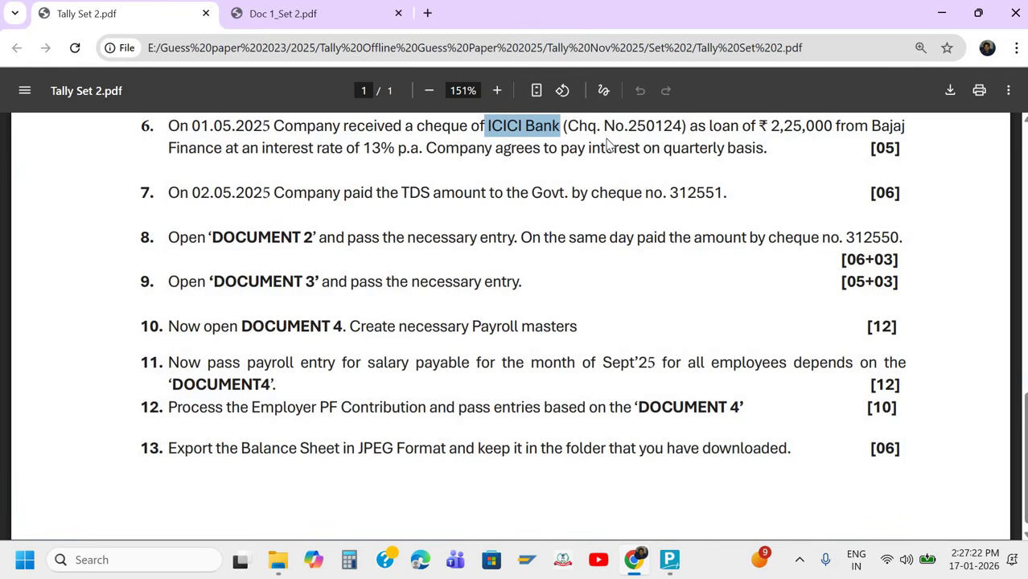
pyautogui.hotkey('alt', 'Tab')
pyautogui.hotkey('alt', 'Tab')
pyautogui.click(369, 199)
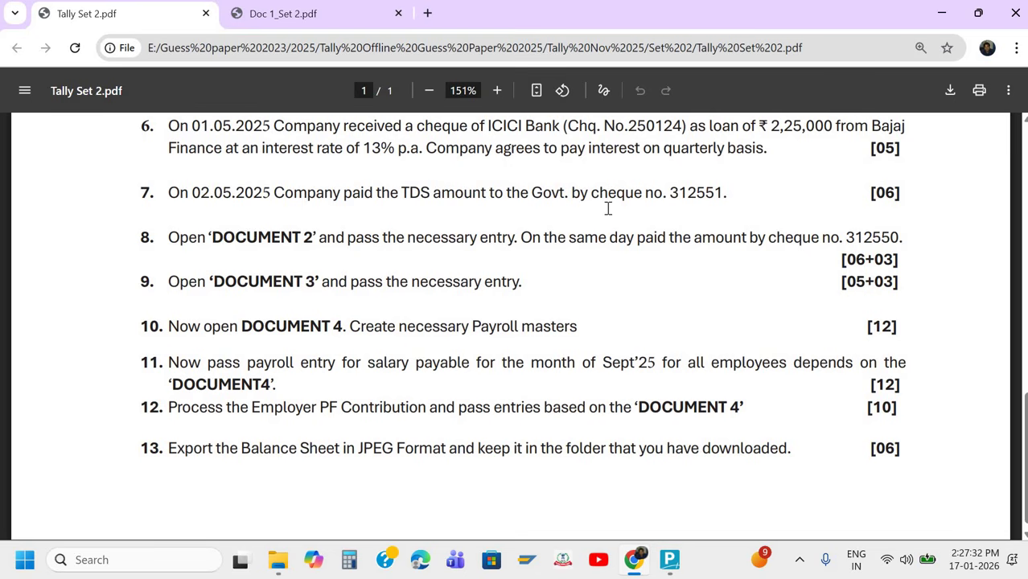
pyautogui.hotkey('alt', 'Tab')
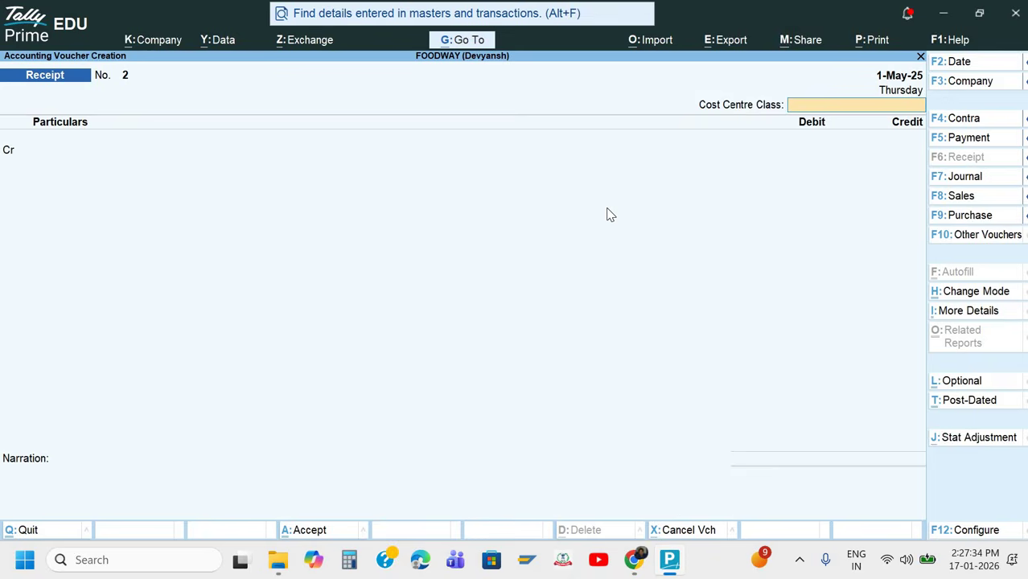
pyautogui.press('F2')
pyautogui.write('2')
pyautogui.press('Return')
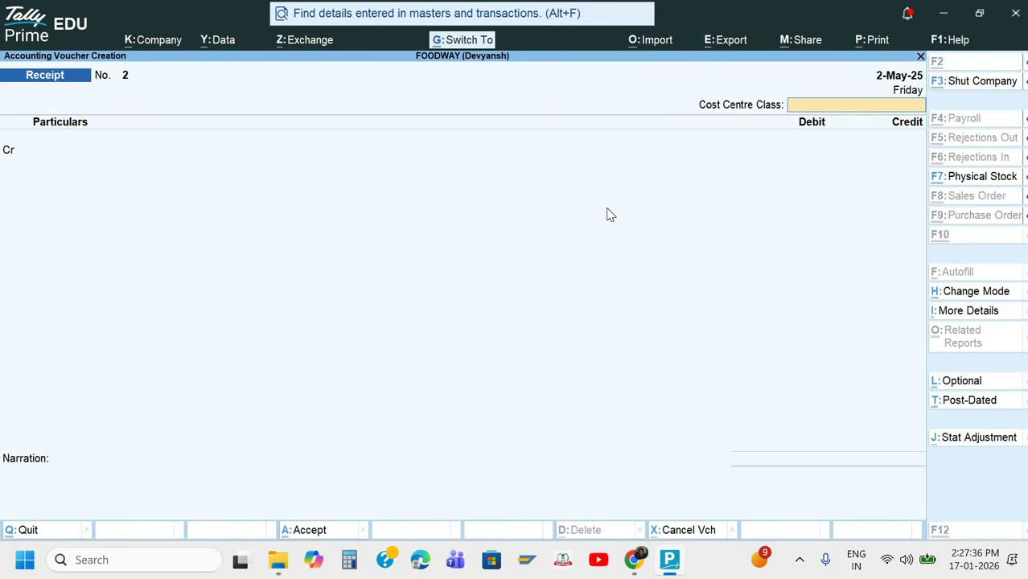
pyautogui.press('ctrl')
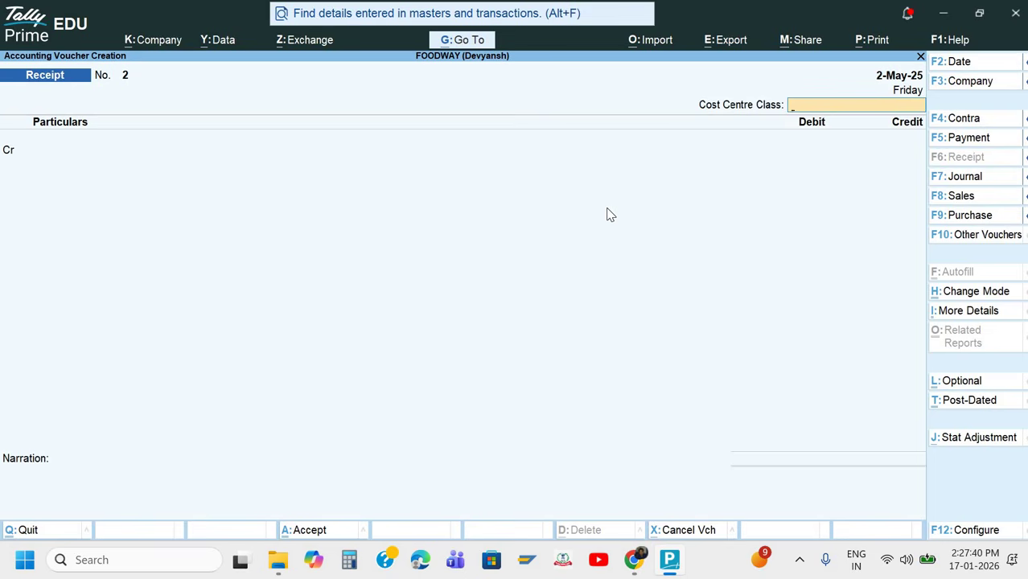
pyautogui.press('F5')
# Autofill a TDS Stat Payment for the period 1-Apr-25 to 1-May-25, with deductions till 1-5-2025.
pyautogui.hotkey('ctrl', 'f')
pyautogui.press('Return')
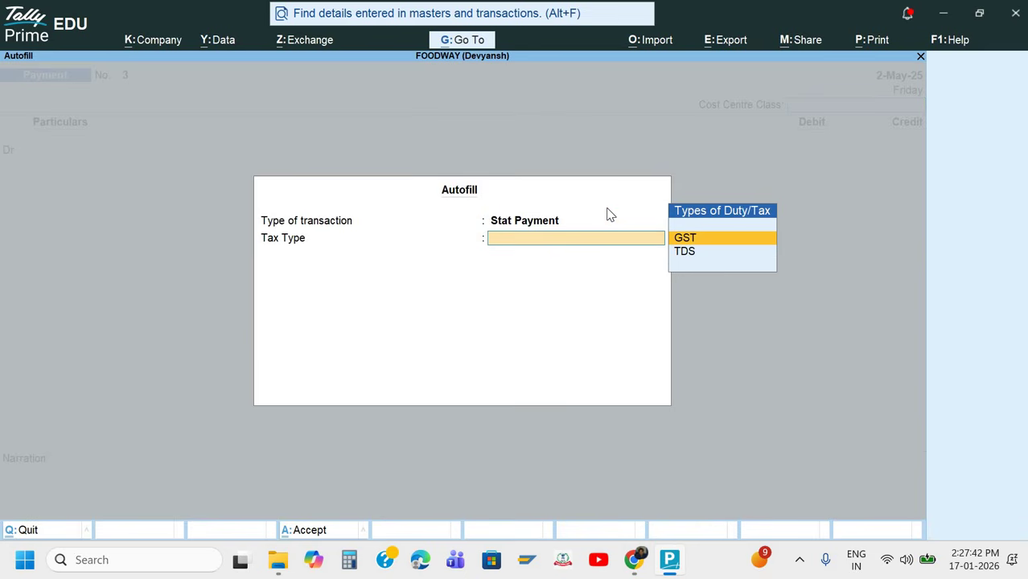
pyautogui.press('Down')
pyautogui.press('Return')
pyautogui.press('Return')
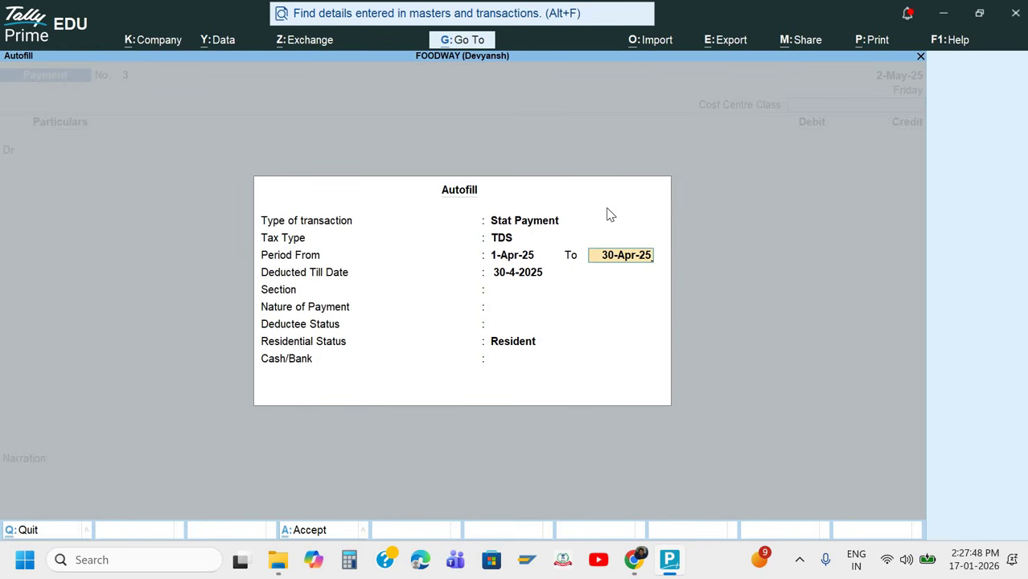
pyautogui.write('1-5')
pyautogui.press('Return')
pyautogui.write('1')
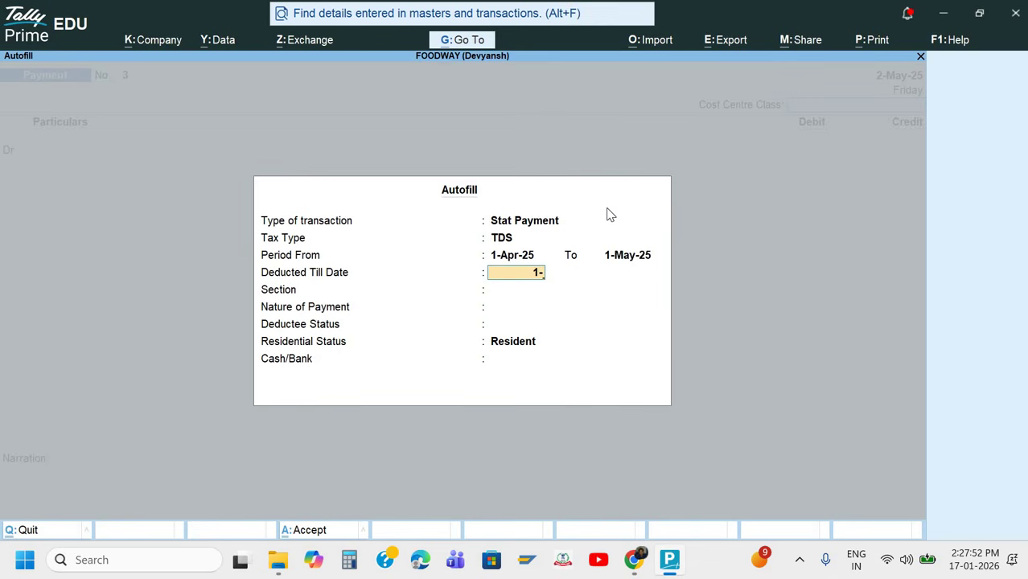
pyautogui.write('-5')
pyautogui.press('Return')
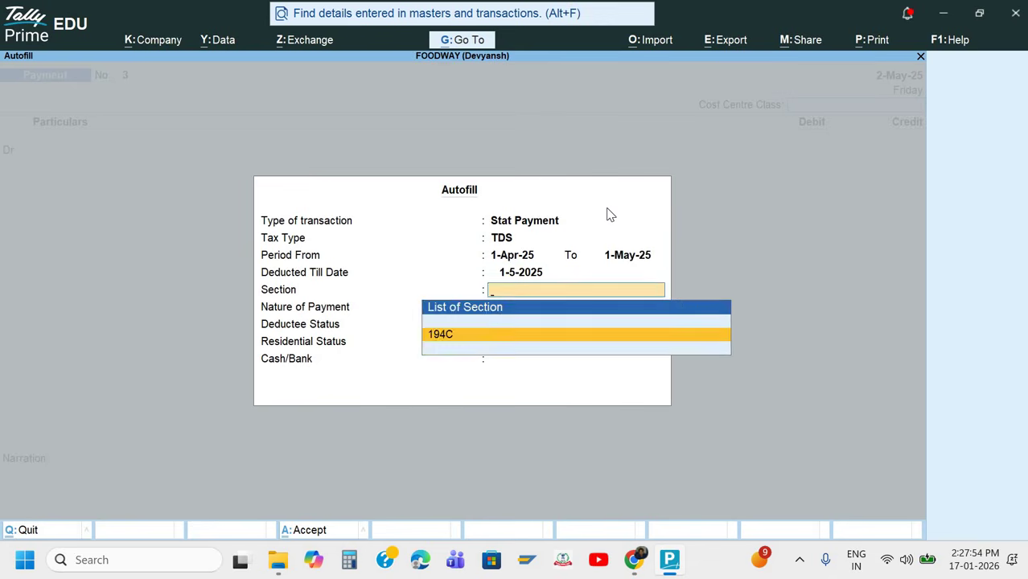
# Complete the autofill with section 194C, Payment to Contractor, deductee status Company, Resident, and HDFC Bank as the paying account.
pyautogui.press('Return')
pyautogui.press('Return')
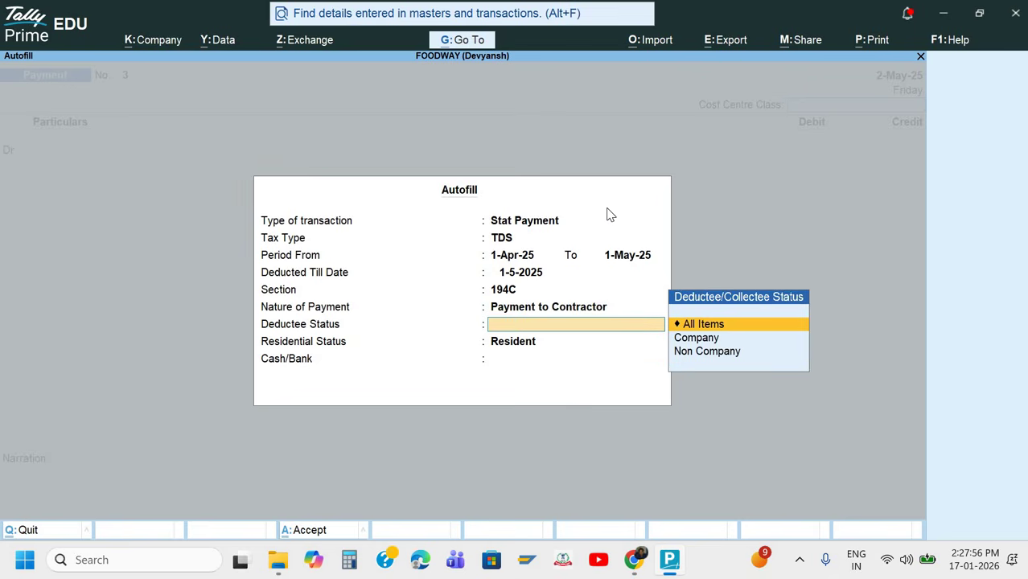
pyautogui.press('Return')
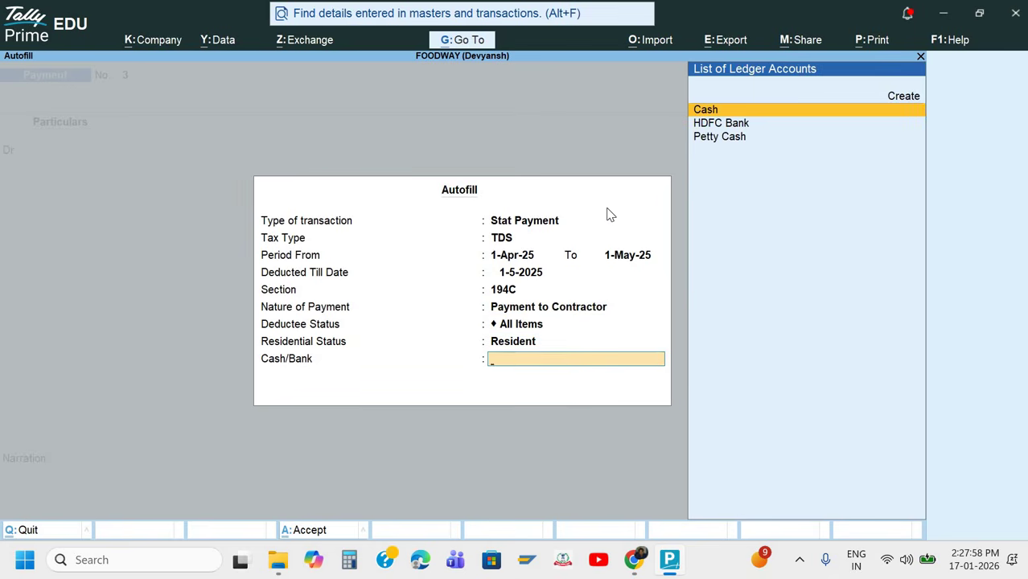
pyautogui.press('BackSpace')
pyautogui.press('BackSpace')
pyautogui.press('Down')
pyautogui.press('Return')
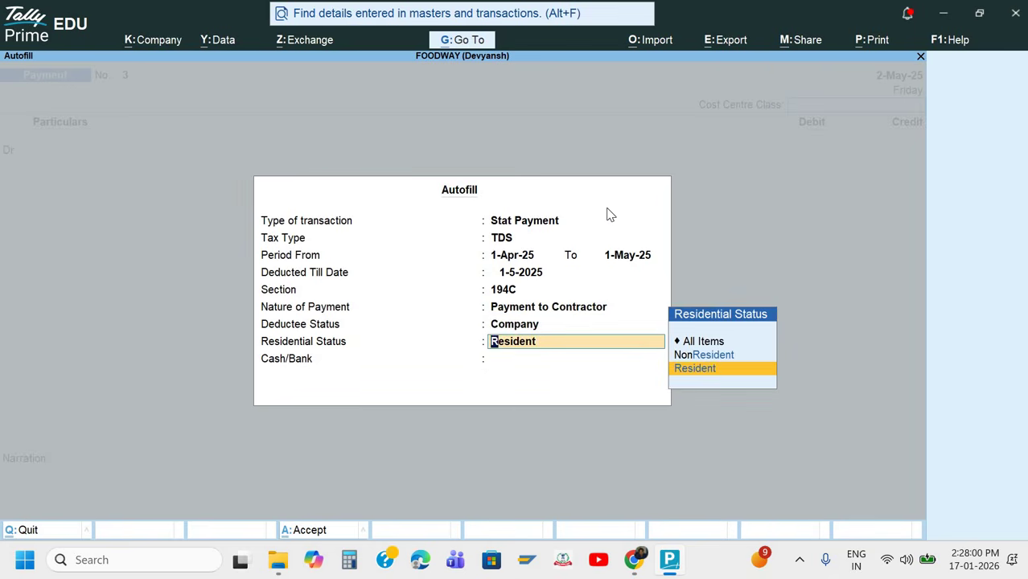
pyautogui.press('Return')
pyautogui.press('Down')
pyautogui.press('Return')
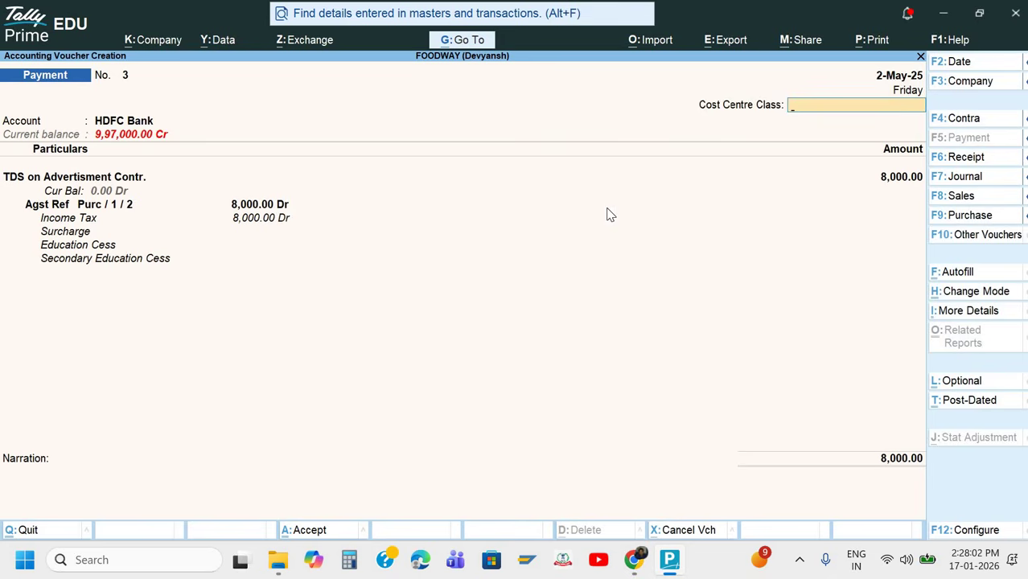
# Set the cost centre class to Not Applicable and enter question 7's cheque number 312551 in the bank allocation, dated 2-May-25.
pyautogui.press('Return')
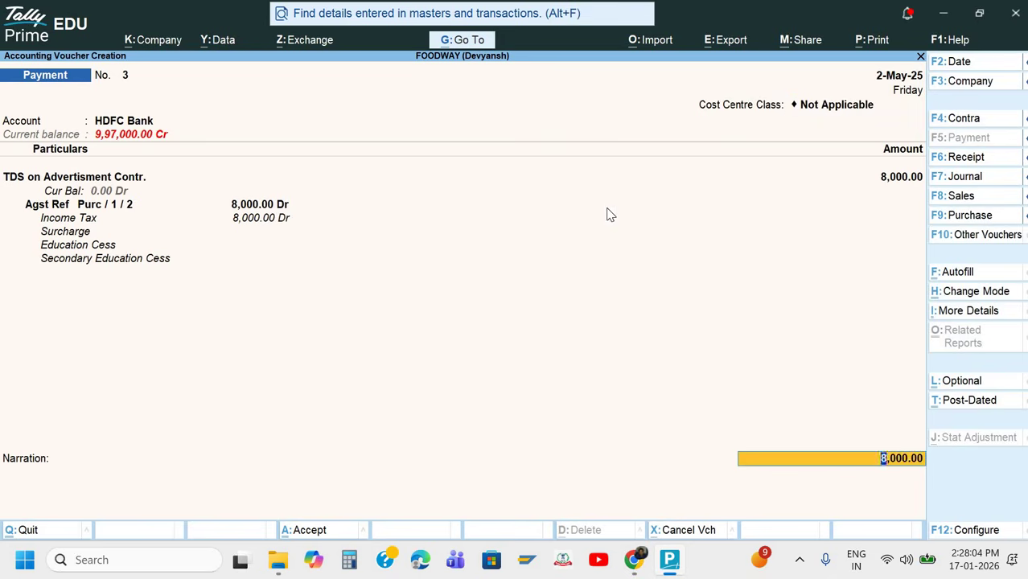
pyautogui.press('Return')
pyautogui.press('Return')
pyautogui.press('Return')
pyautogui.hotkey('alt', 'Tab')
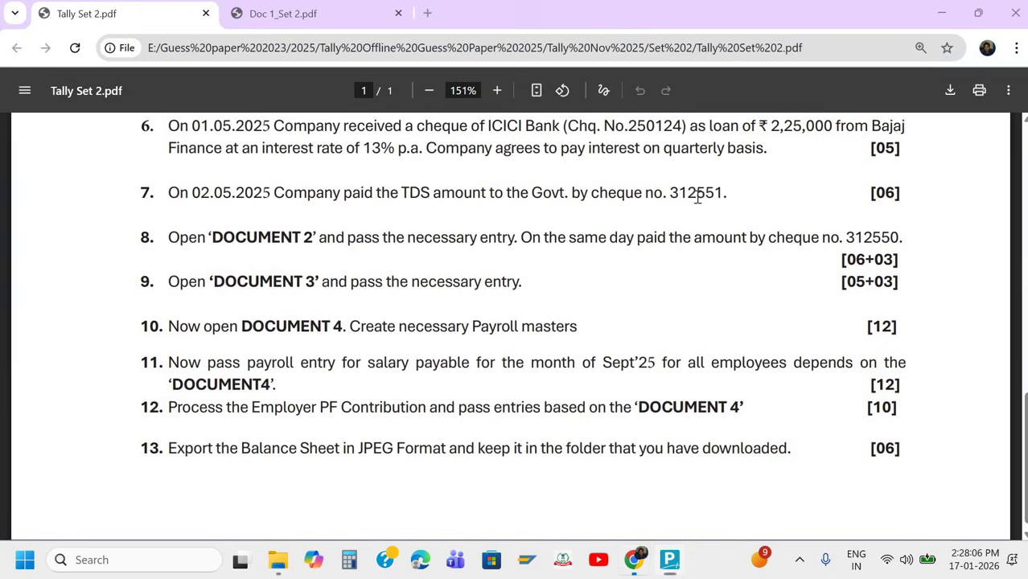
pyautogui.doubleClick(696, 195)
pyautogui.hotkey('ctrl', 'c')
pyautogui.hotkey('alt', 'Tab')
pyautogui.hotkey('ctrl', 'v')
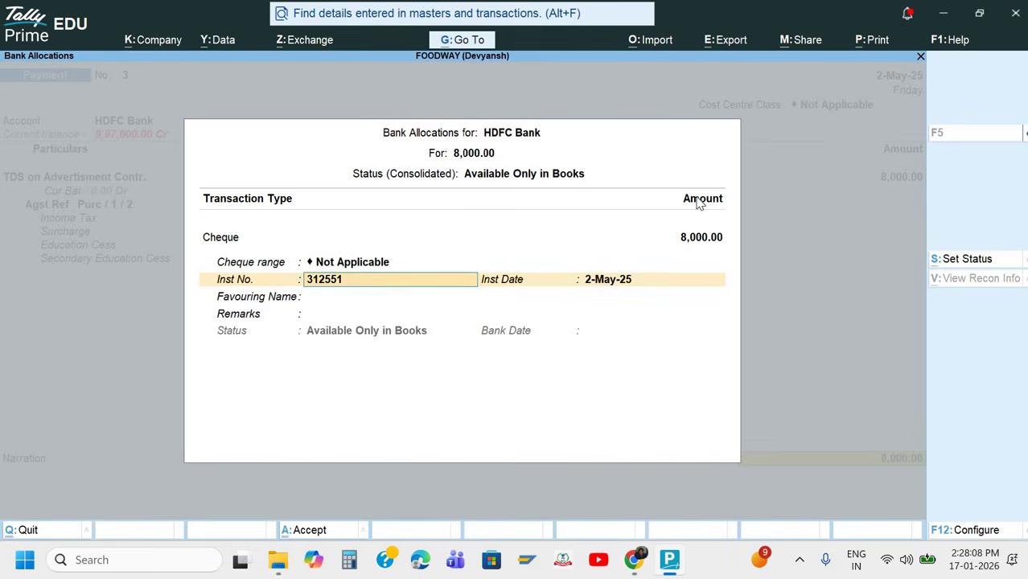
pyautogui.press('Return')
pyautogui.press('Return')
# Enter Income Tax as the cheque's favouring name, add the narration "Being payment made" and save the TDS payment voucher.
pyautogui.write('Inco')
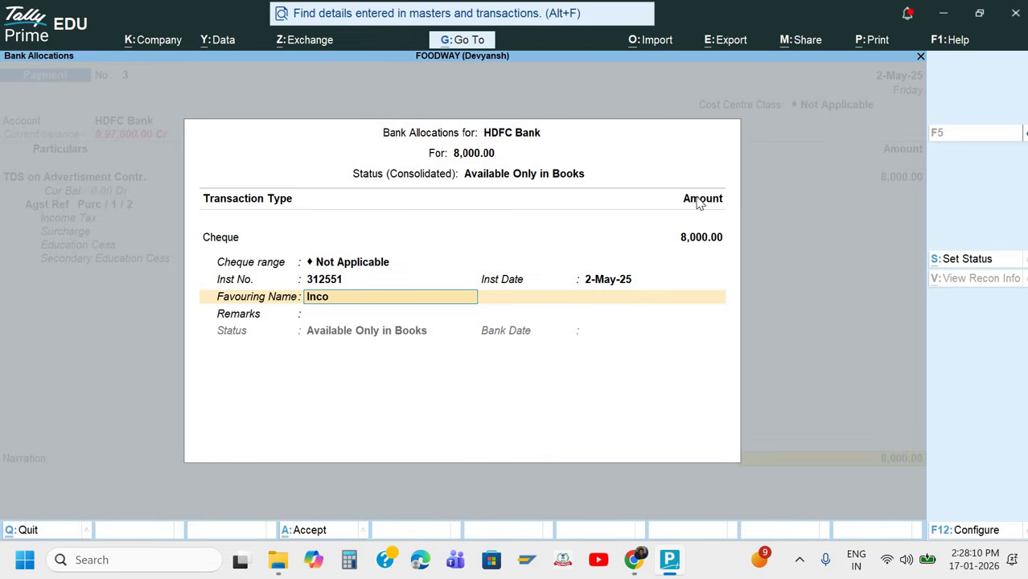
pyautogui.write('me Tax')
pyautogui.press('Return')
pyautogui.press('Return')
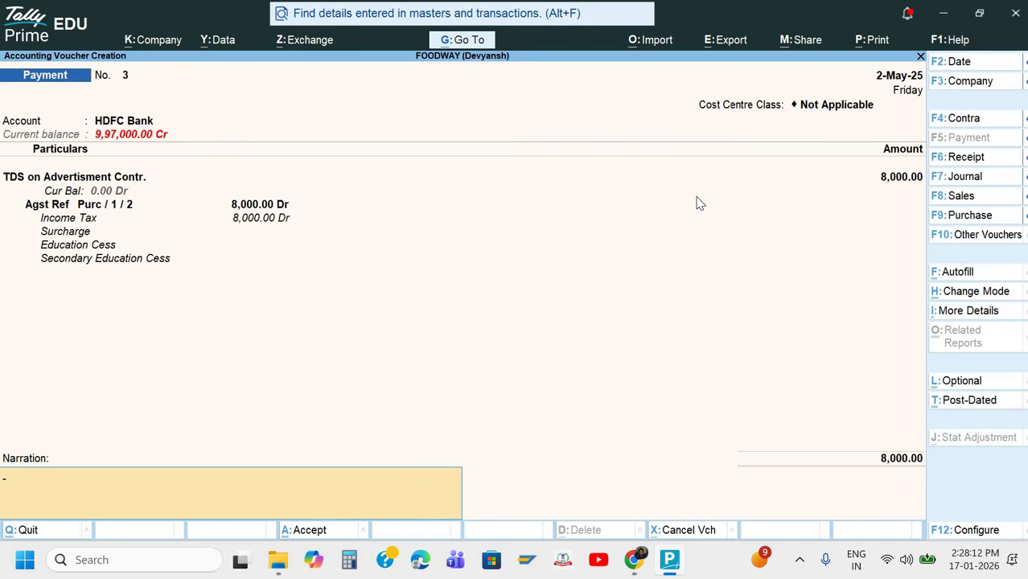
pyautogui.hotkey('ctrl', 'v')
pyautogui.press('Return')
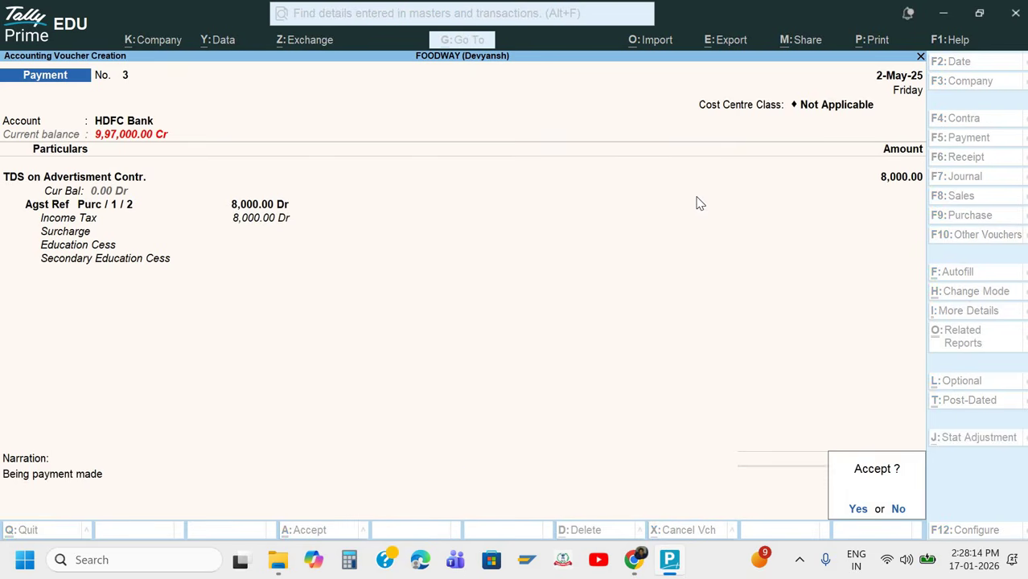
pyautogui.press('Return')
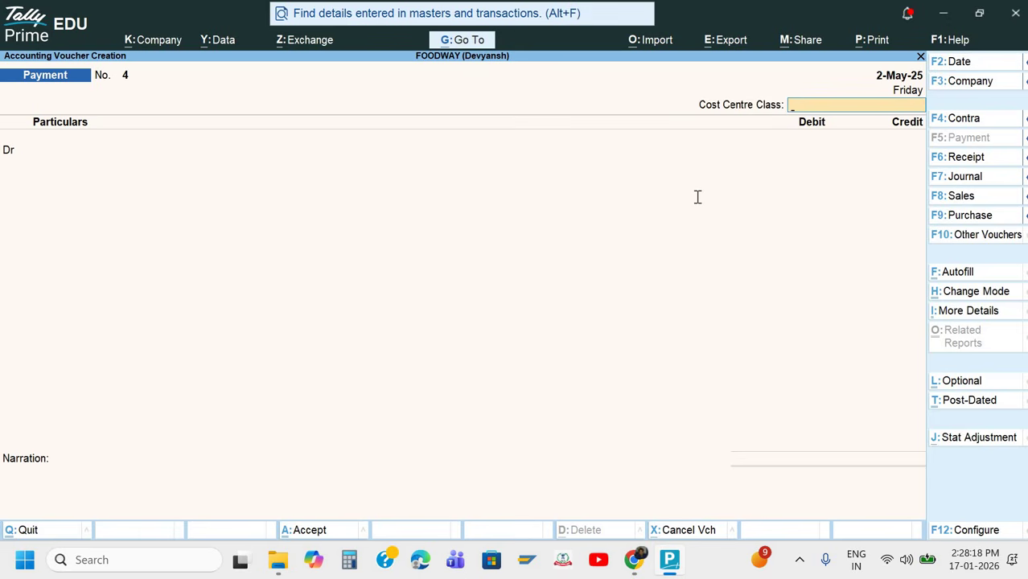
# Check question 8 in the exam paper and open Doc 2_Set 2.pdf from the Set 2 folder in Chrome.
pyautogui.hotkey('alt', 'Tab')
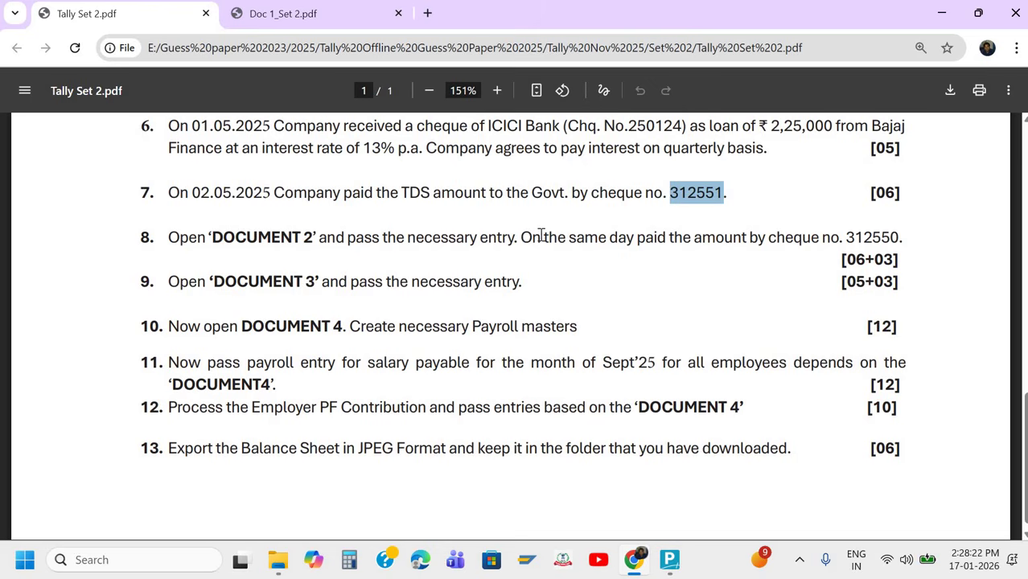
pyautogui.scroll(-1, 356, 225)
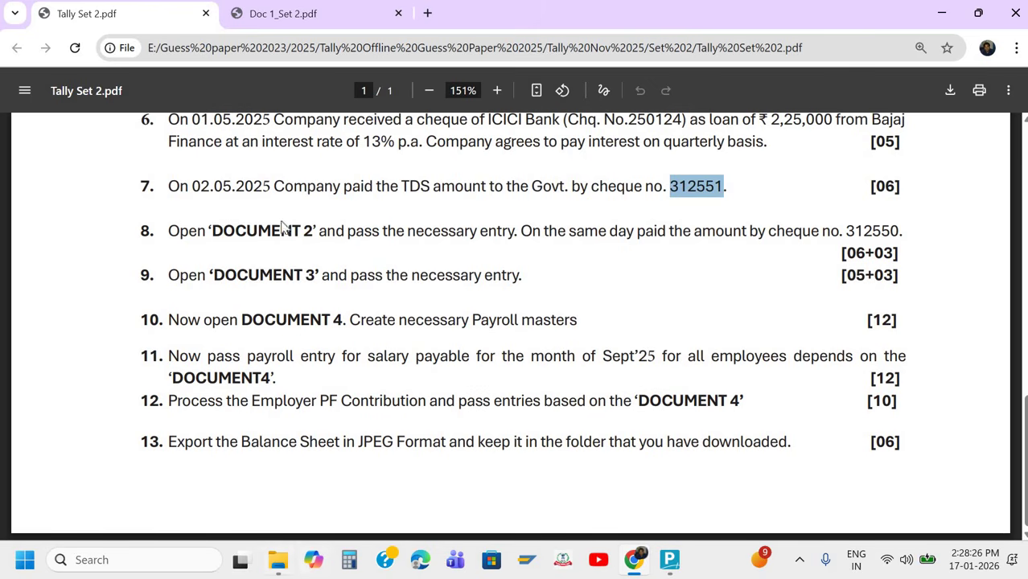
pyautogui.hotkey('alt', 'Tab')
pyautogui.click(269, 174)
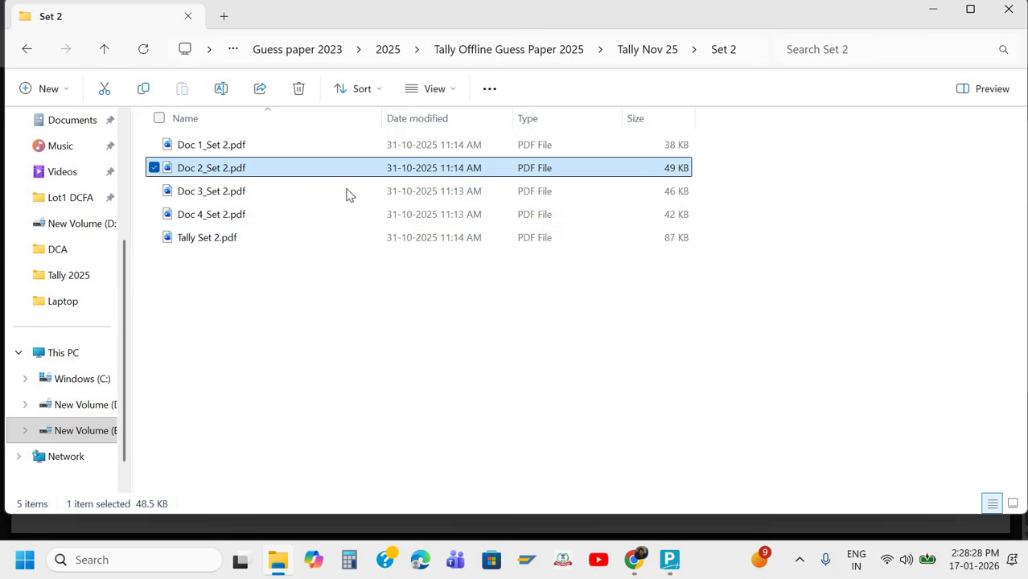
pyautogui.rightClick(270, 170)
pyautogui.moveTo(354, 186)
pyautogui.click(600, 215)
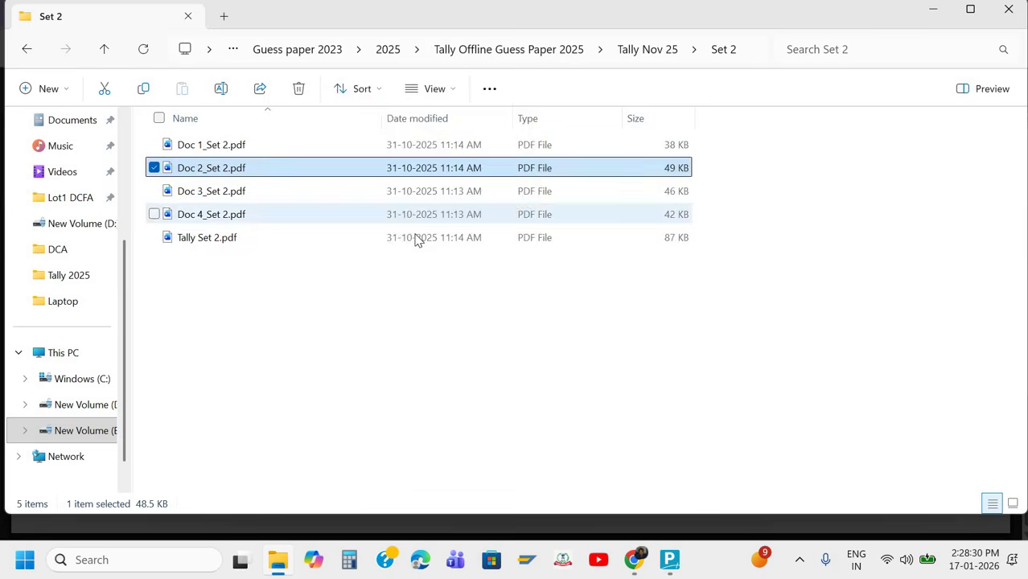
# Examine the Document 2 tax invoice for its supplier, buyer, invoice number, date, stock items and GST rates.
pyautogui.scroll(4, 448, 241)
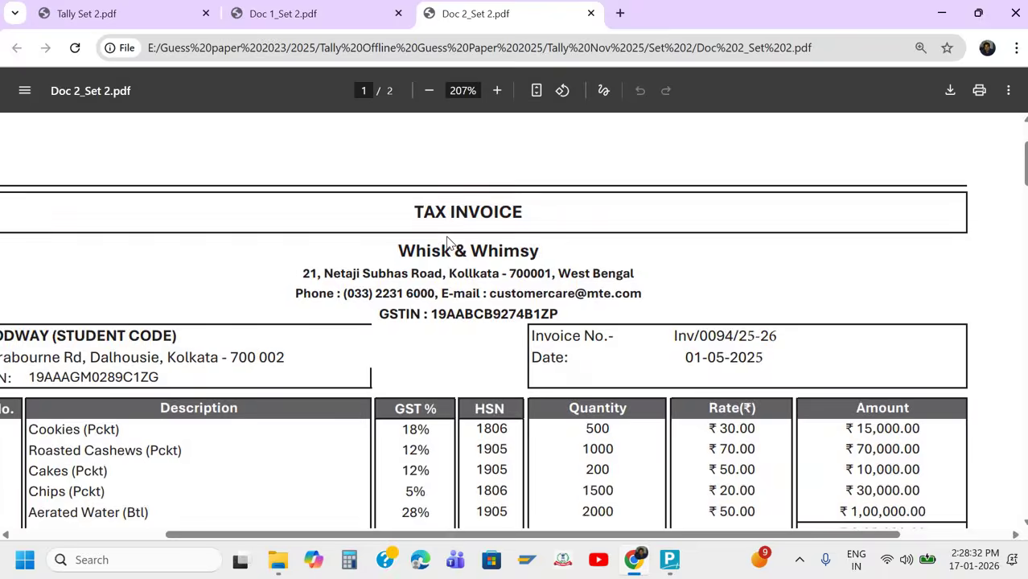
pyautogui.scroll(-3, 448, 241)
pyautogui.scroll(1, 448, 241)
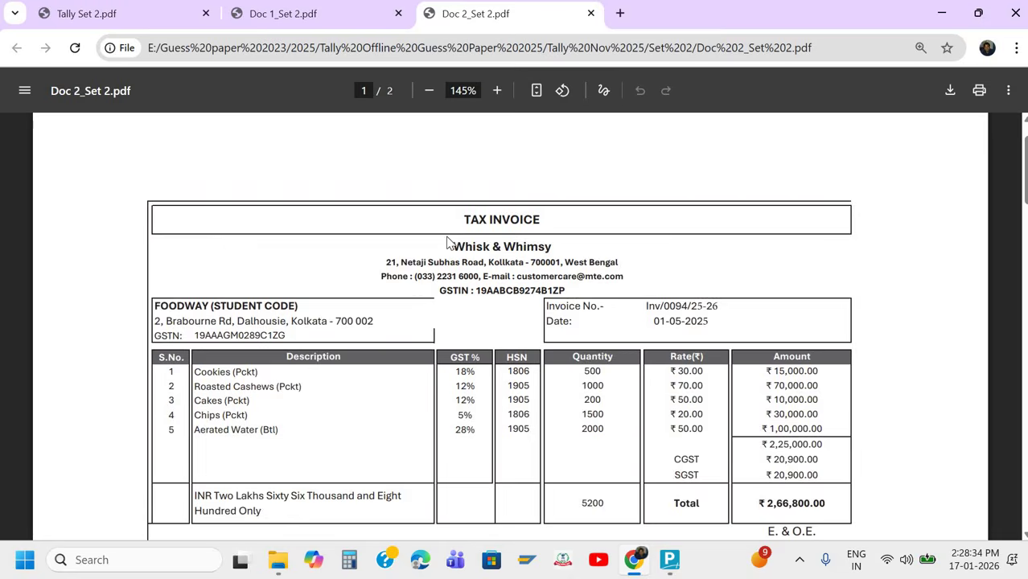
pyautogui.scroll(-2, 448, 241)
pyautogui.scroll(1, 447, 241)
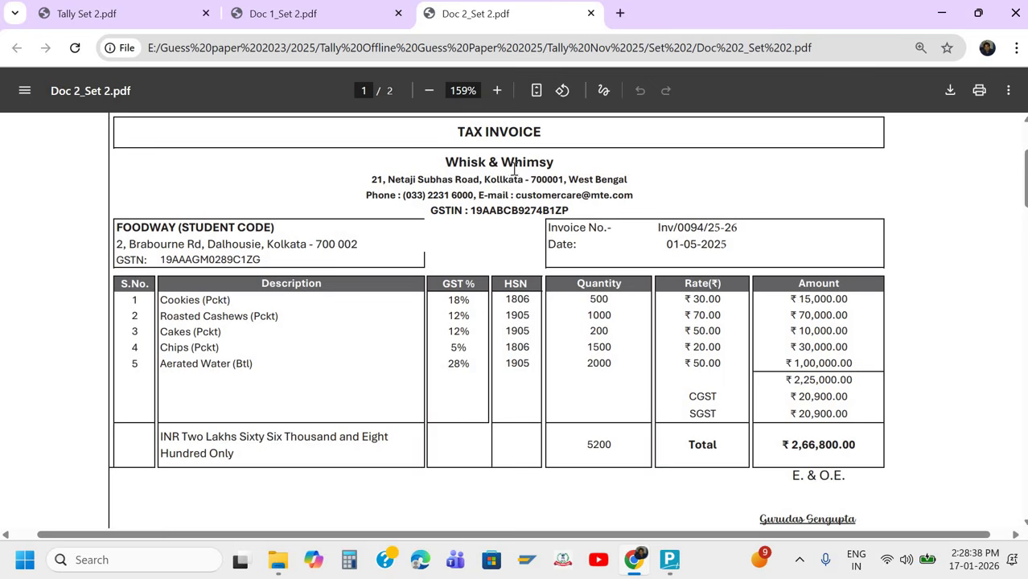
pyautogui.moveTo(560, 167); pyautogui.dragTo(270, 227)
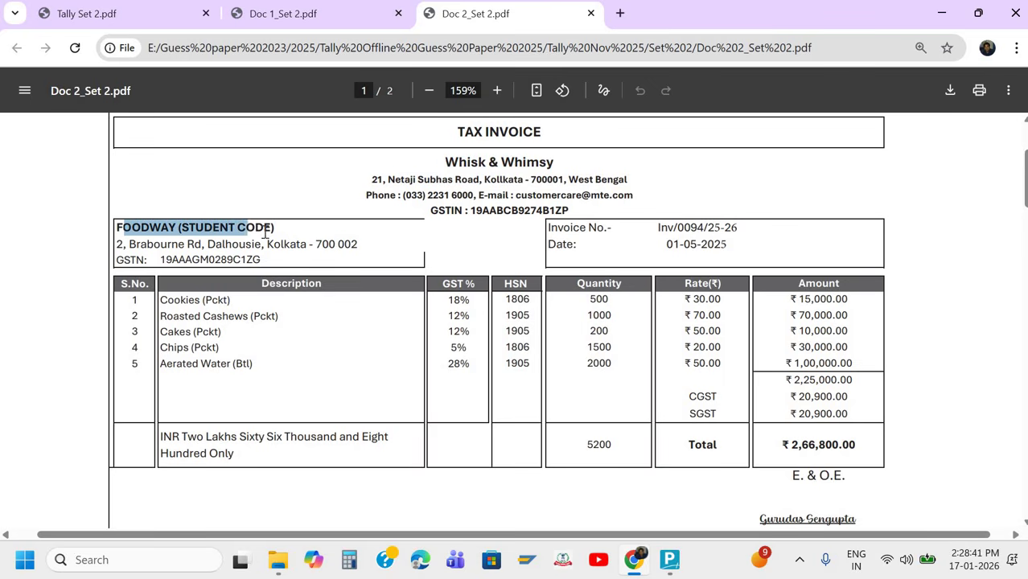
pyautogui.click(234, 256)
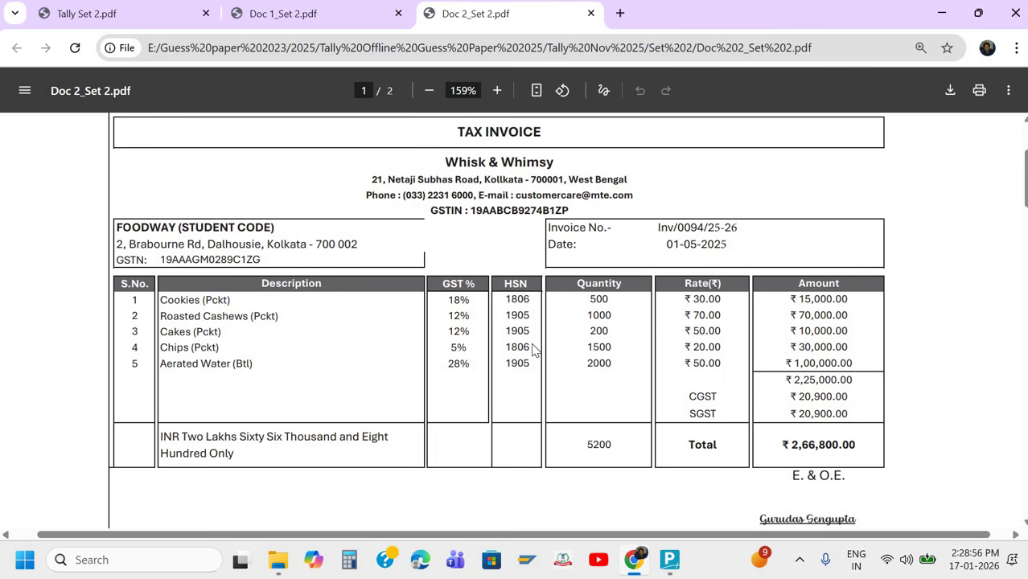
# Switch back to TallyPrime, leave the blank payment voucher and open the list of masters for creation.
pyautogui.hotkey('alt', 'Tab')
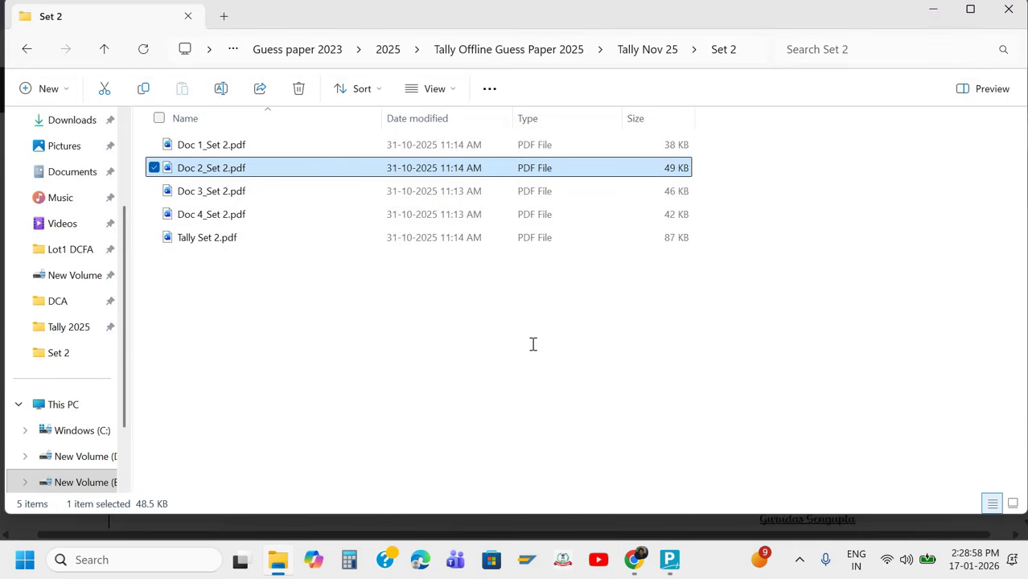
pyautogui.hotkey('alt', 'Tab')
pyautogui.hotkey('alt', 'Tab')
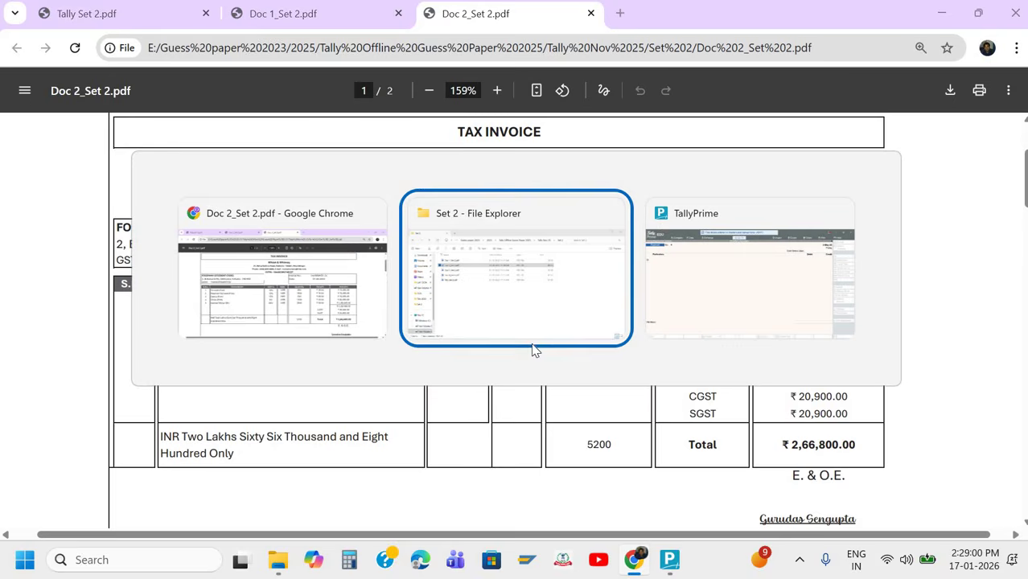
pyautogui.hotkey('alt', 'Tab')
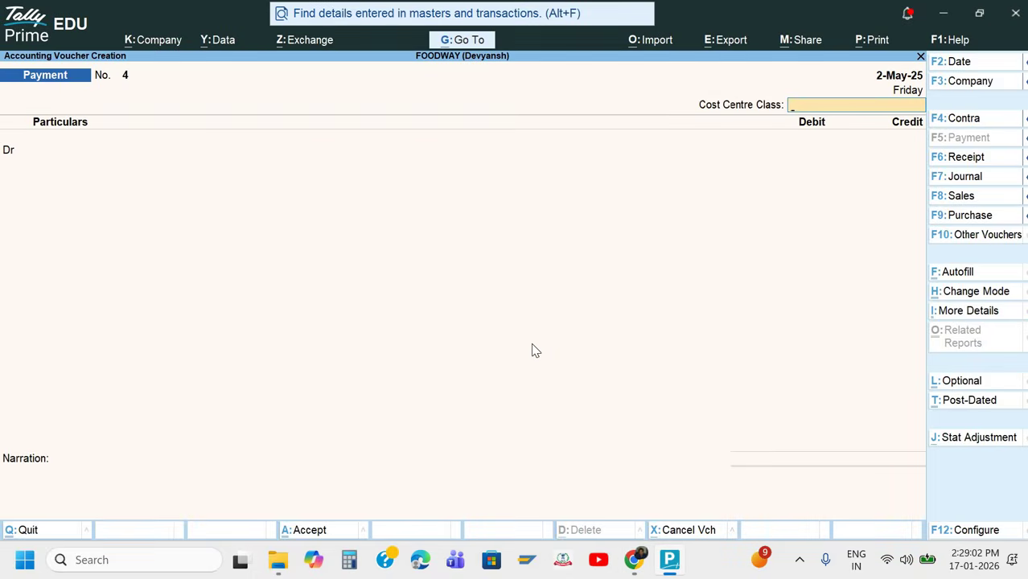
pyautogui.press('Escape')
pyautogui.press('Up')
pyautogui.press('Up')
pyautogui.press('Up')
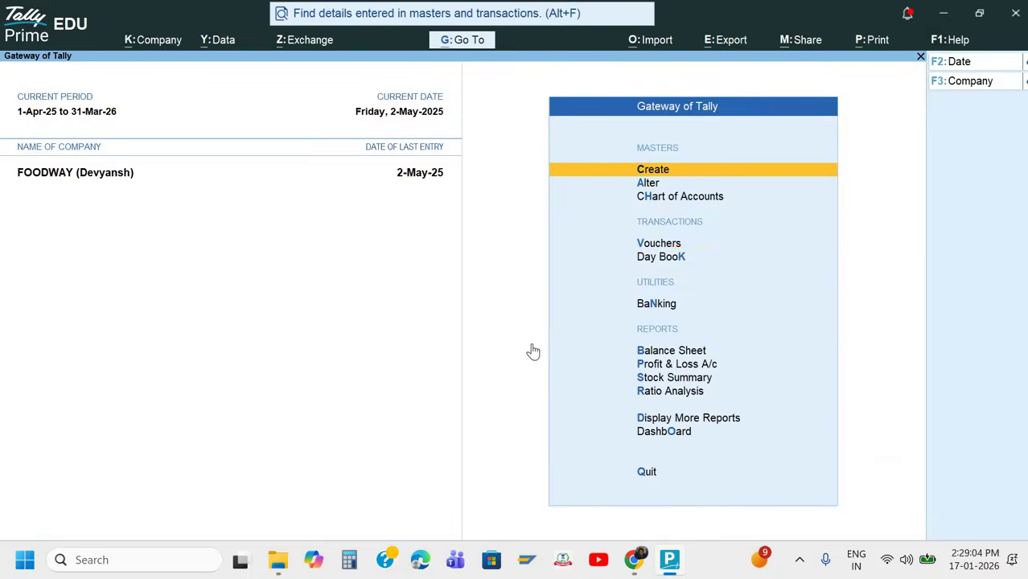
pyautogui.press('Return')
pyautogui.press('Down')
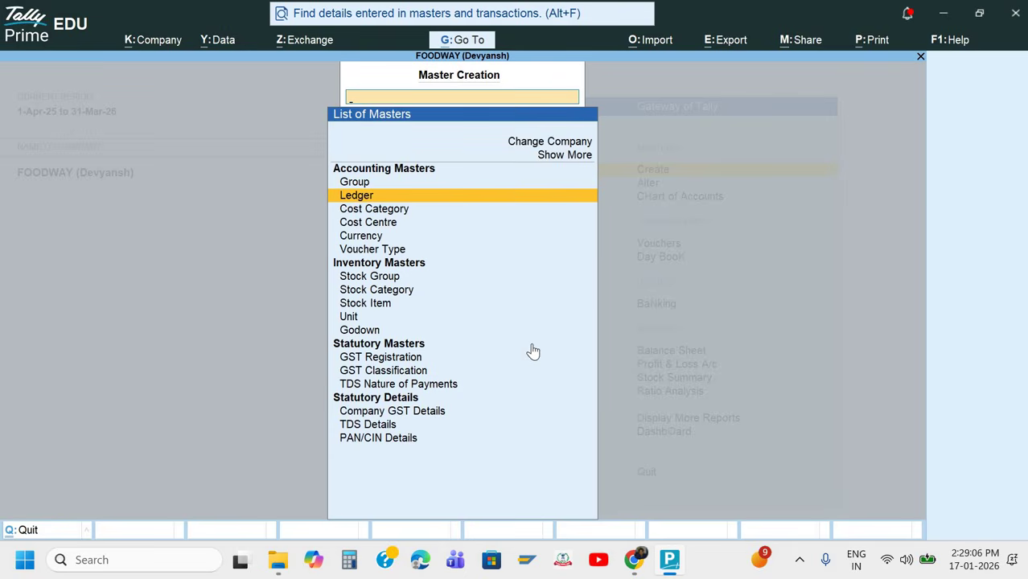
pyautogui.press('Down')
pyautogui.press('Down')
pyautogui.press('Down')
pyautogui.press('Down')
pyautogui.press('Down')
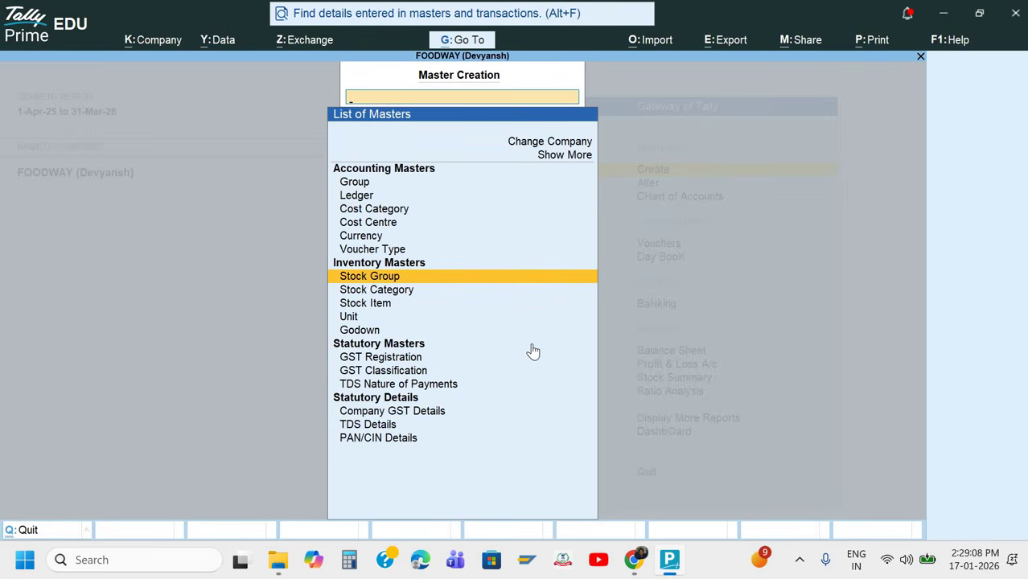
pyautogui.press('Up')
pyautogui.press('Up')
pyautogui.press('Up')
pyautogui.press('Up')
pyautogui.press('Up')
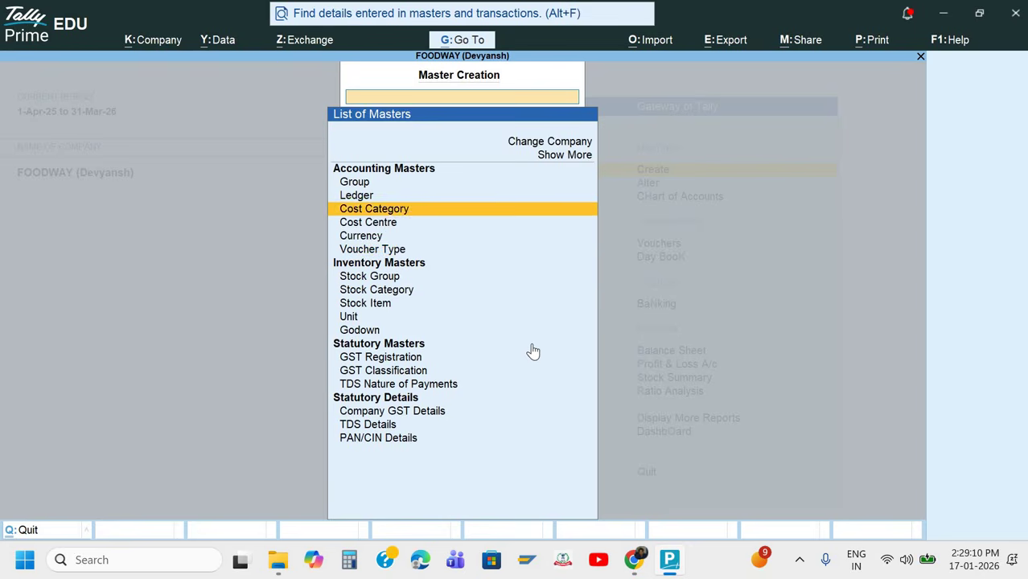
pyautogui.hotkey('alt', 'Tab')
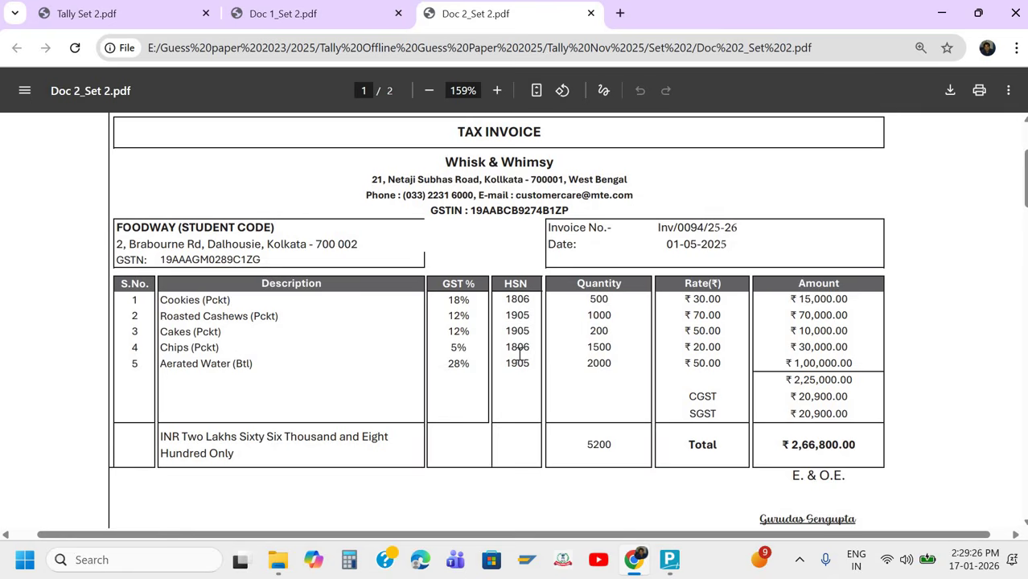
pyautogui.hotkey('alt', 'Tab')
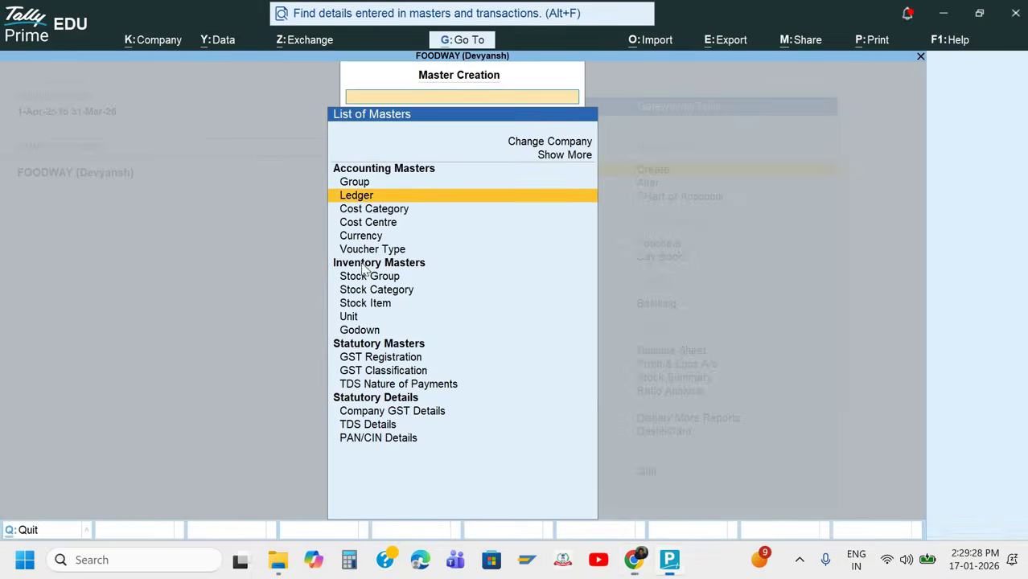
# Copy the supplier name from the invoice and start a new ledger named Whisk & Whimsy.
pyautogui.hotkey('alt', 'Tab')
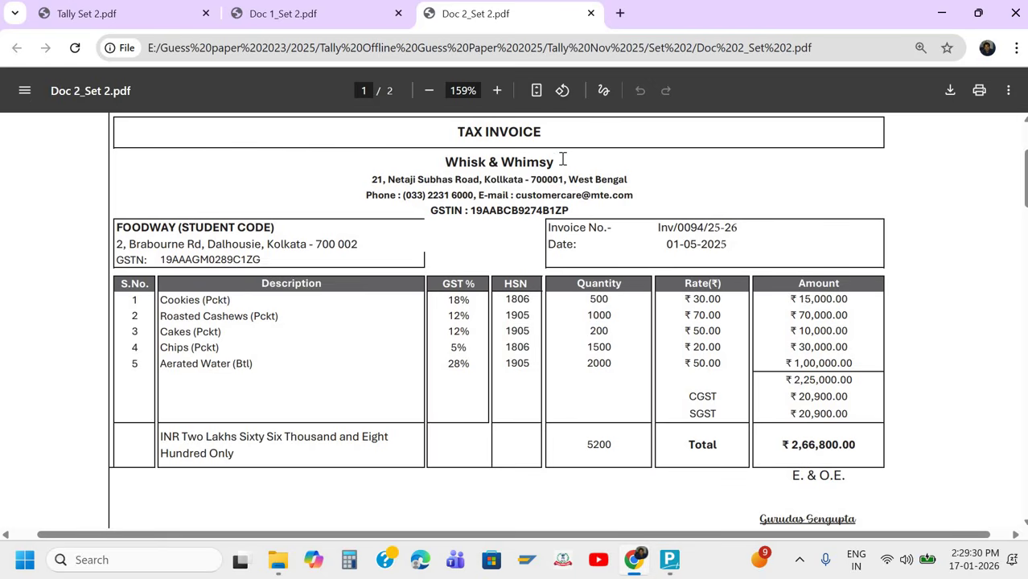
pyautogui.tripleClick(563, 158)
pyautogui.hotkey('ctrl', 'c')
pyautogui.hotkey('alt', 'Tab')
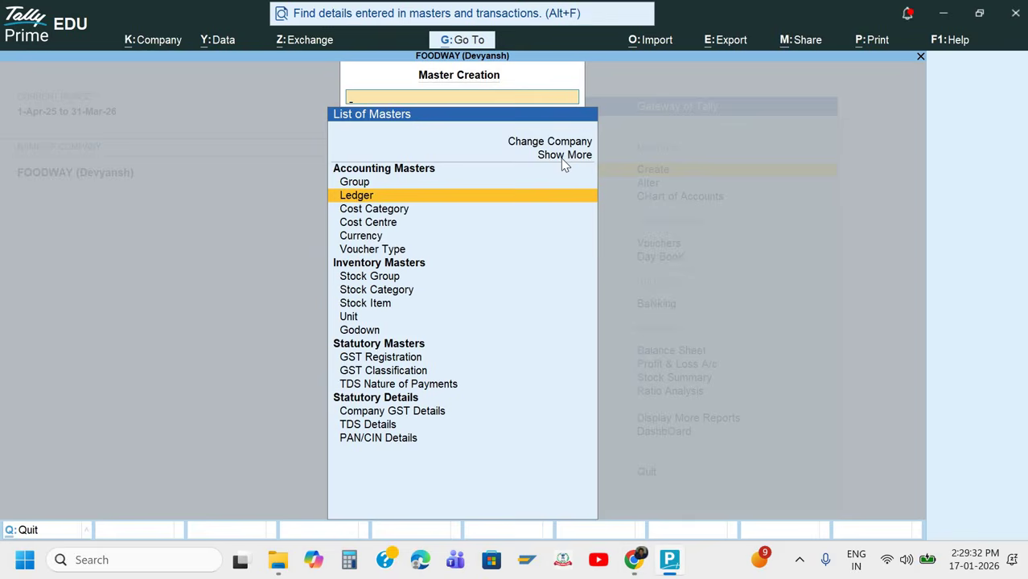
pyautogui.press('Return')
pyautogui.hotkey('ctrl', 'v')
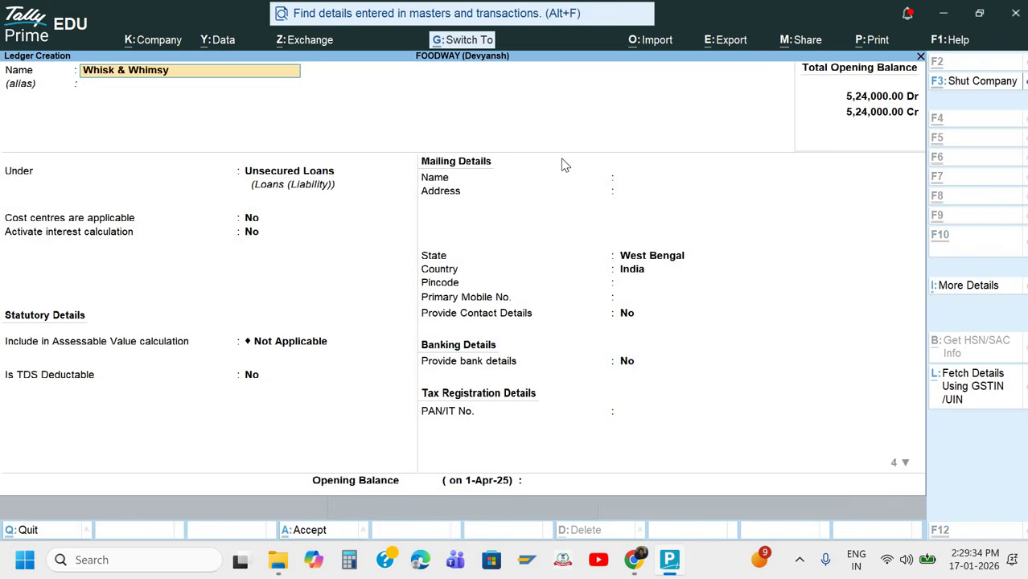
# Put the ledger under Sundry Creditors, keeping bill-by-bill balances at Yes and credit days, cost centres and interest calculation at No.
pyautogui.press('Return')
pyautogui.write('S')
pyautogui.press('Down')
pyautogui.press('Down')
pyautogui.press('Down')
pyautogui.press('Return')
pyautogui.press('Return')
pyautogui.press('Return')
pyautogui.press('Return')
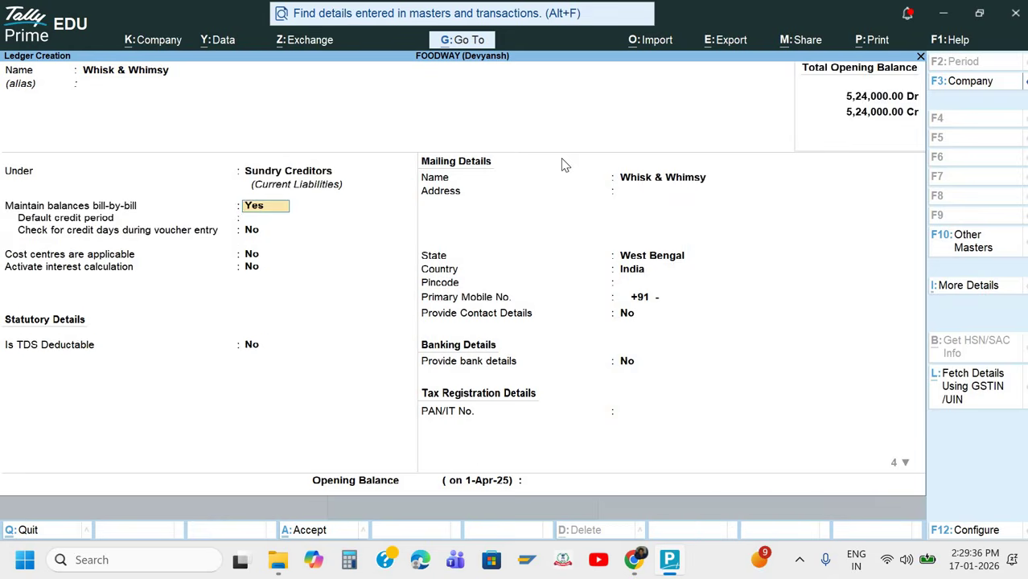
pyautogui.press('Return')
pyautogui.press('Return')
pyautogui.press('Return')
pyautogui.press('Return')
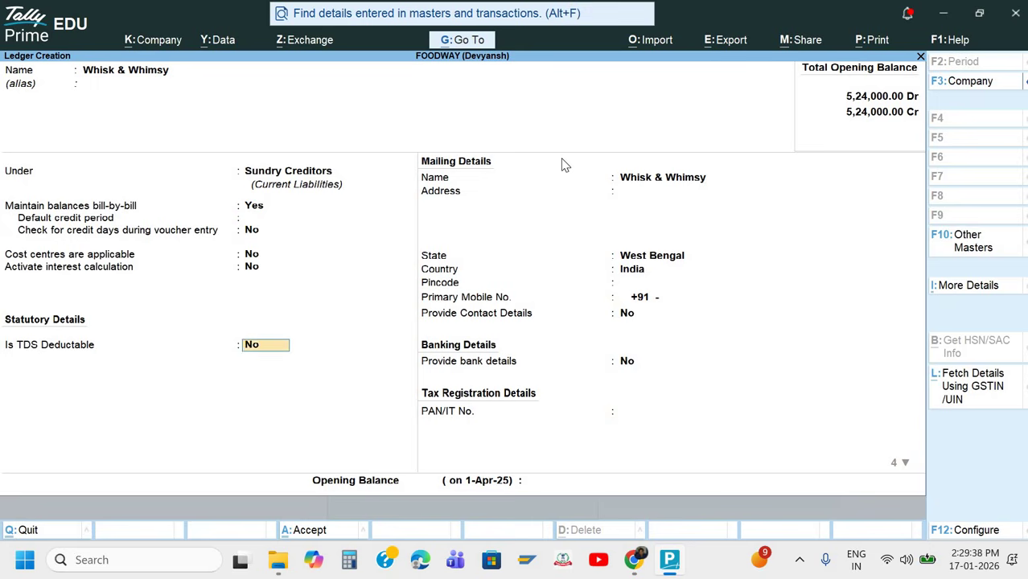
# Copy the supplier's address from the invoice into the ledger's mailing address and close the unneeded Outlook window.
pyautogui.hotkey('alt', 'Tab')
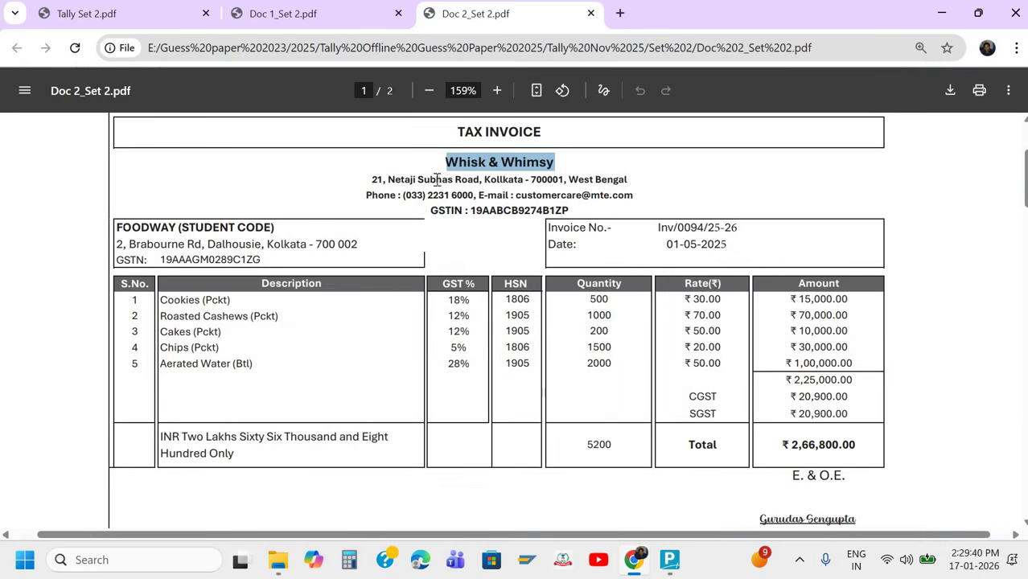
pyautogui.moveTo(372, 178); pyautogui.dragTo(635, 193)
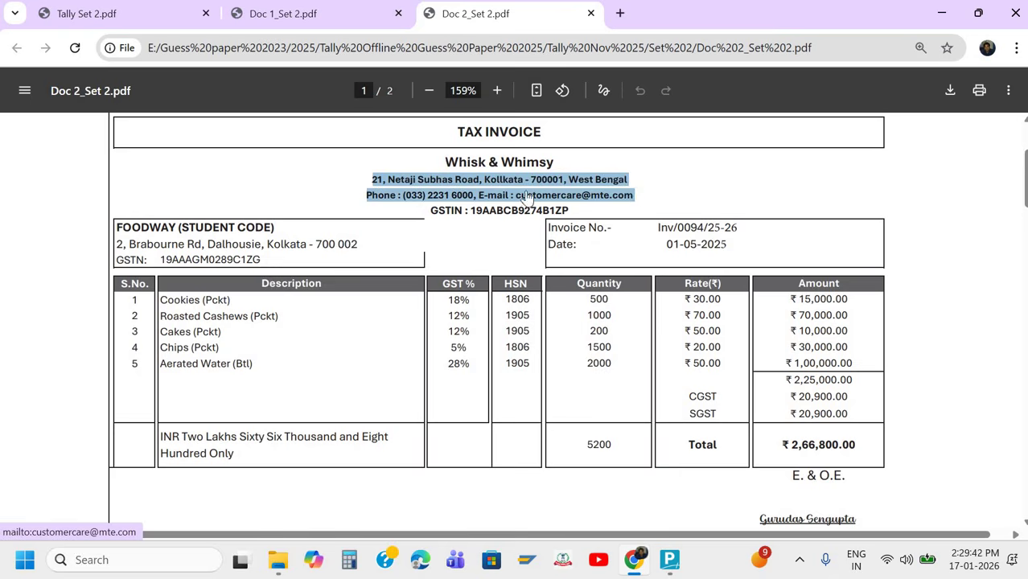
pyautogui.click(706, 179)
pyautogui.moveTo(372, 178); pyautogui.dragTo(633, 184)
pyautogui.hotkey('ctrl', 'c')
pyautogui.hotkey('alt', 'Tab')
pyautogui.hotkey('ctrl', 'v')
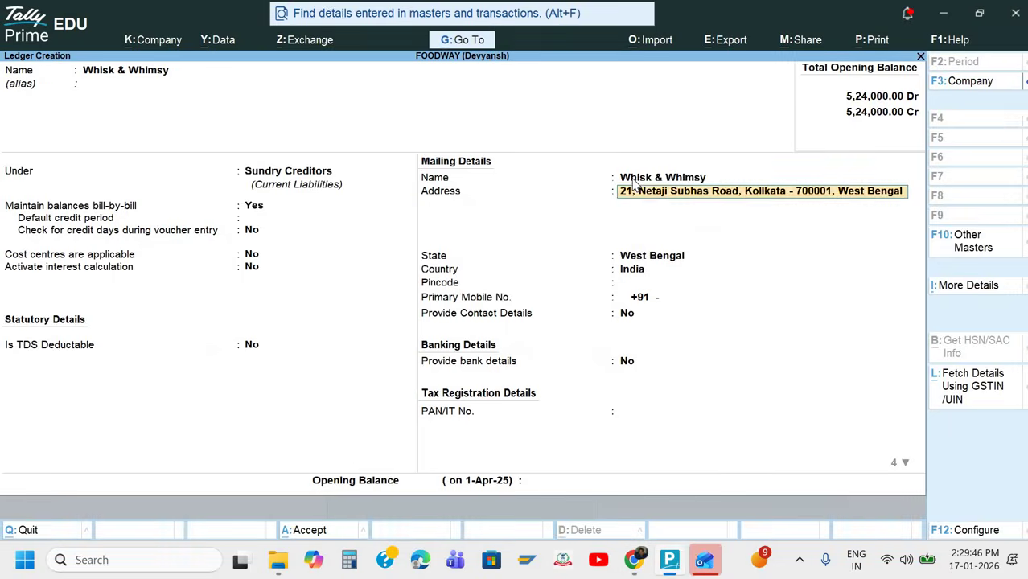
pyautogui.press('Return')
pyautogui.press('Return')
pyautogui.press('Return')
pyautogui.press('Return')
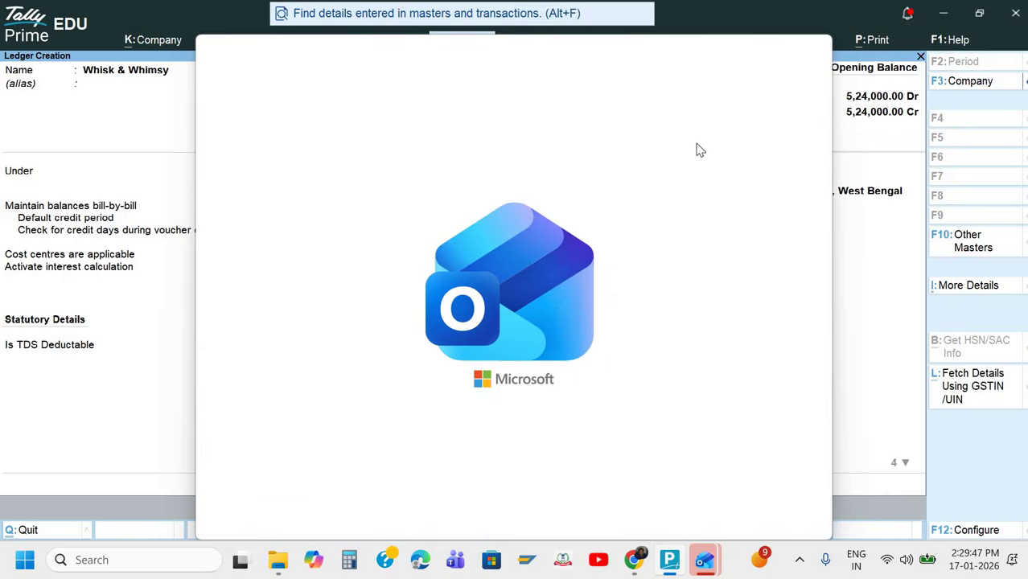
pyautogui.click(809, 56)
# Copy the PAN portion of the supplier's GSTIN from the invoice and return to the ledger in TallyPrime.
pyautogui.hotkey('alt', 'Tab')
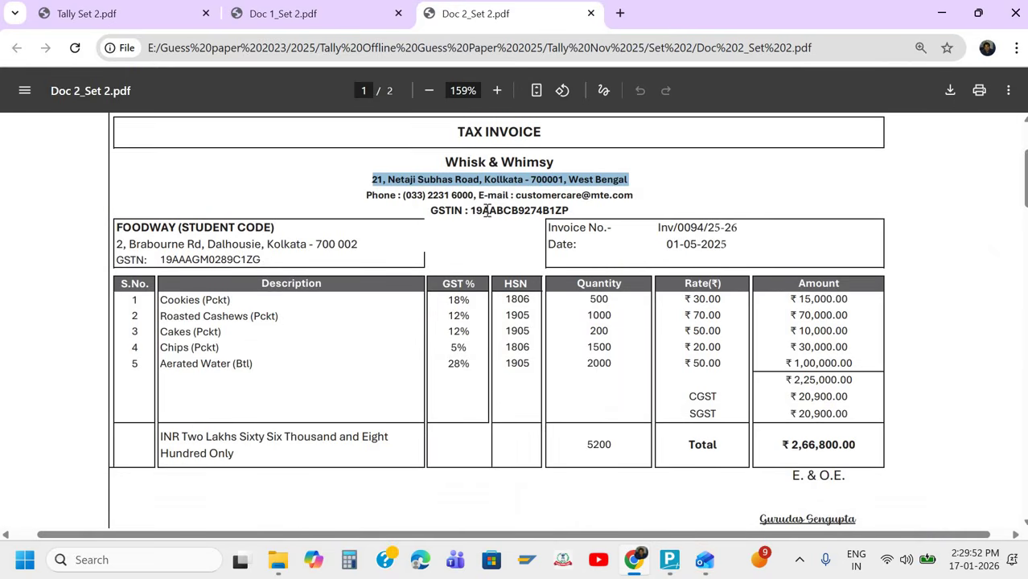
pyautogui.moveTo(483, 211); pyautogui.dragTo(552, 216)
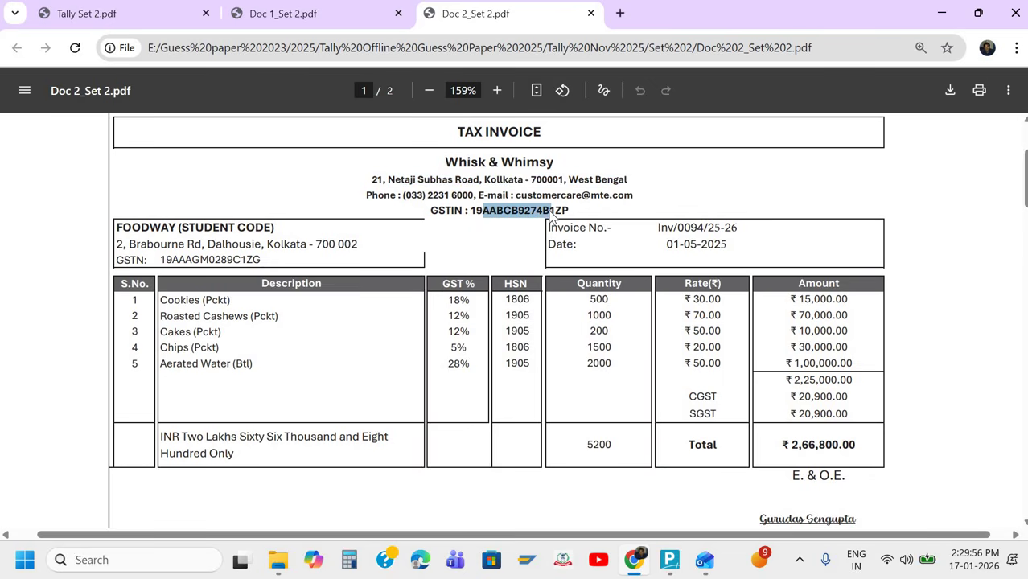
pyautogui.hotkey('ctrl', 'c')
pyautogui.hotkey('alt', 'Tab')
pyautogui.hotkey('ctrl', 'alt', 'v')
pyautogui.press('Return')
pyautogui.press('Up')
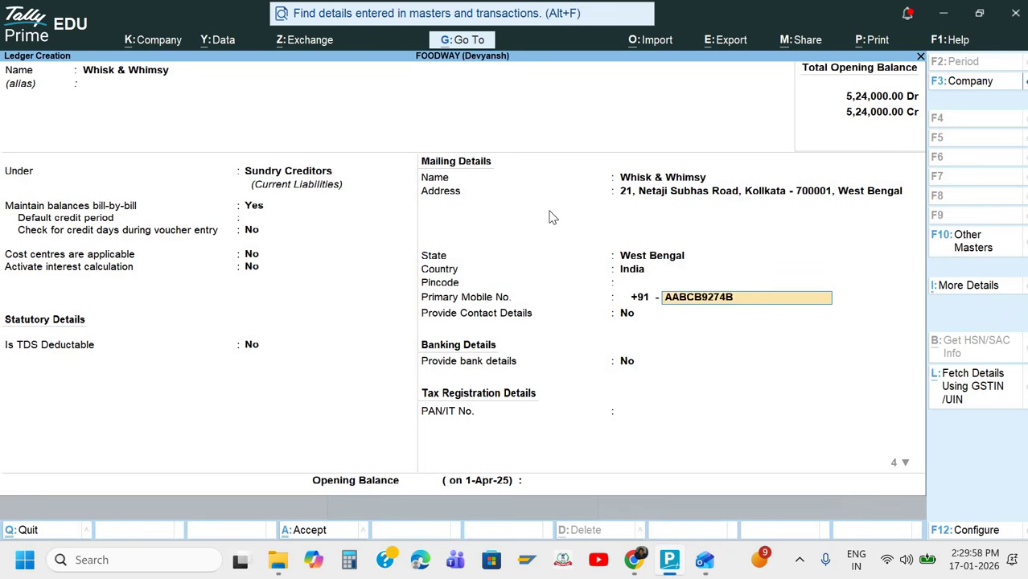
pyautogui.press('Delete')
pyautogui.press('Delete')
pyautogui.press('Delete')
pyautogui.press('Delete')
pyautogui.press('Delete')
pyautogui.press('Delete')
pyautogui.press('Delete')
pyautogui.press('Delete')
pyautogui.press('Delete')
pyautogui.press('Delete')
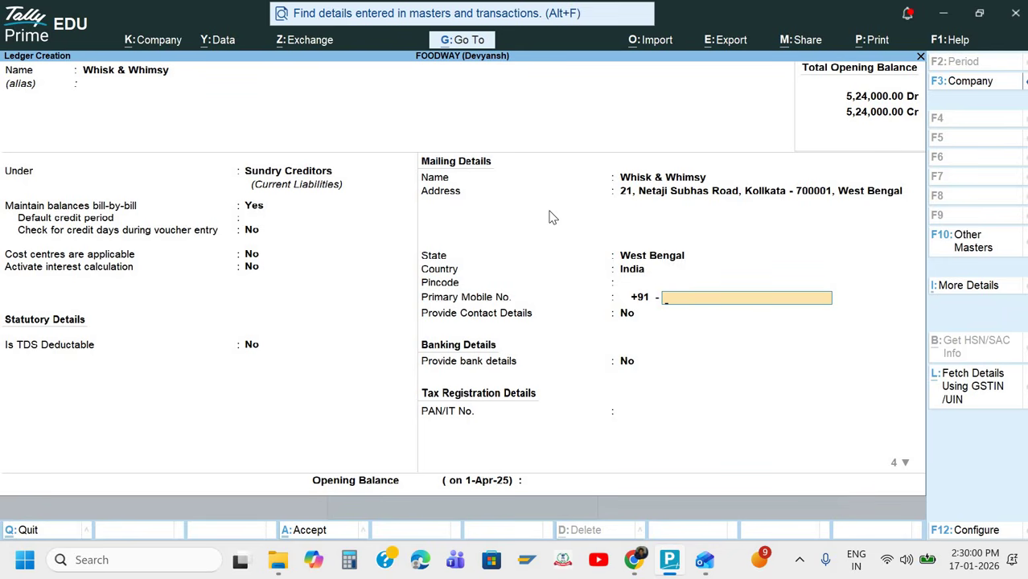
# Paste the copied PAN into the Whisk & Whimsy ledger, keeping contact and bank details at No and the registration type Regular.
pyautogui.press('Return')
pyautogui.press('Return')
pyautogui.press('Return')
pyautogui.hotkey('ctrl', 'alt', 'v')
pyautogui.press('Return')
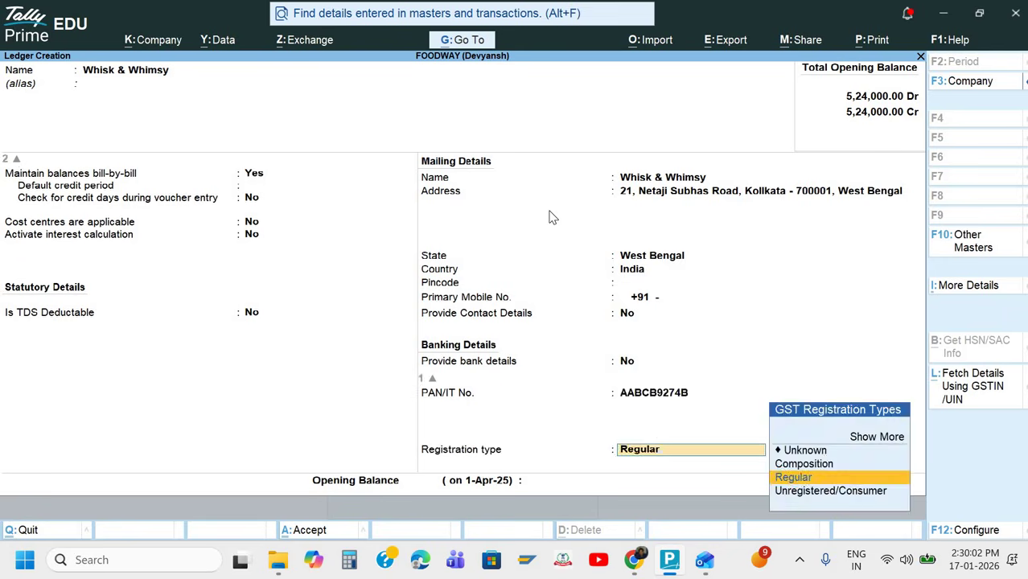
pyautogui.press('Return')
# Copy the supplier's GSTIN from the invoice into the ledger's GSTIN/UIN, keep additional GST details at No, and save the ledger.
pyautogui.hotkey('alt', 'Tab')
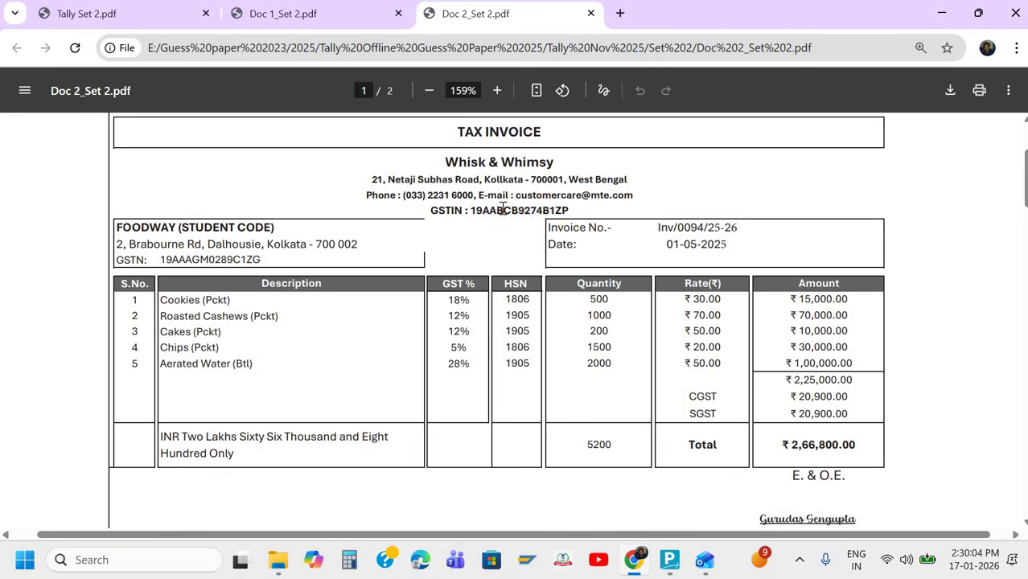
pyautogui.doubleClick(503, 210)
pyautogui.hotkey('ctrl', 'c')
pyautogui.hotkey('alt', 'Tab')
pyautogui.hotkey('ctrl', 'alt', 'v')
pyautogui.press('Return')
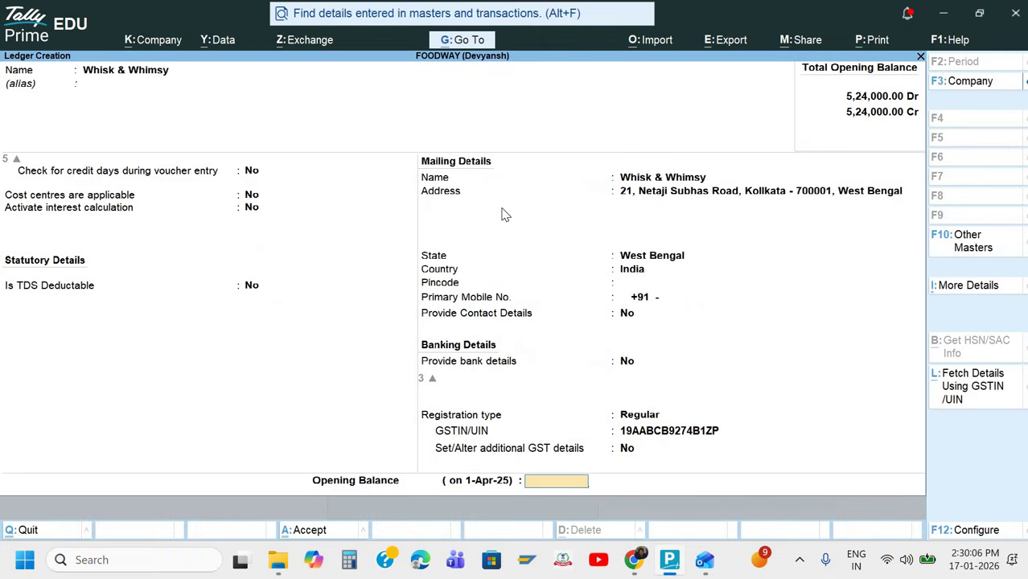
pyautogui.press('Return')
pyautogui.press('Return')
# Start a new ledger named Purchase under Purchase Accounts.
pyautogui.hotkey('alt', 'Tab')
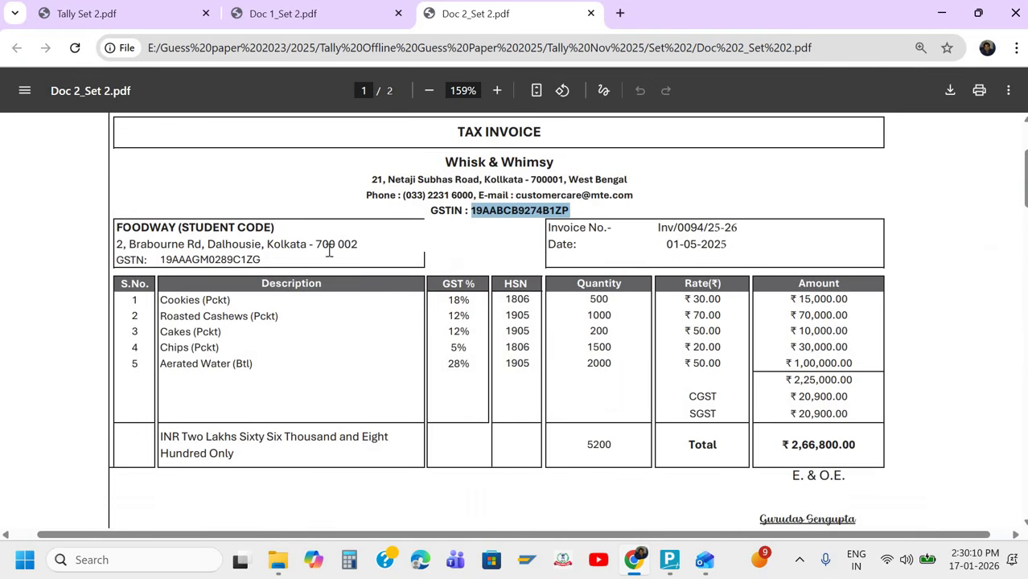
pyautogui.hotkey('alt', 'Tab')
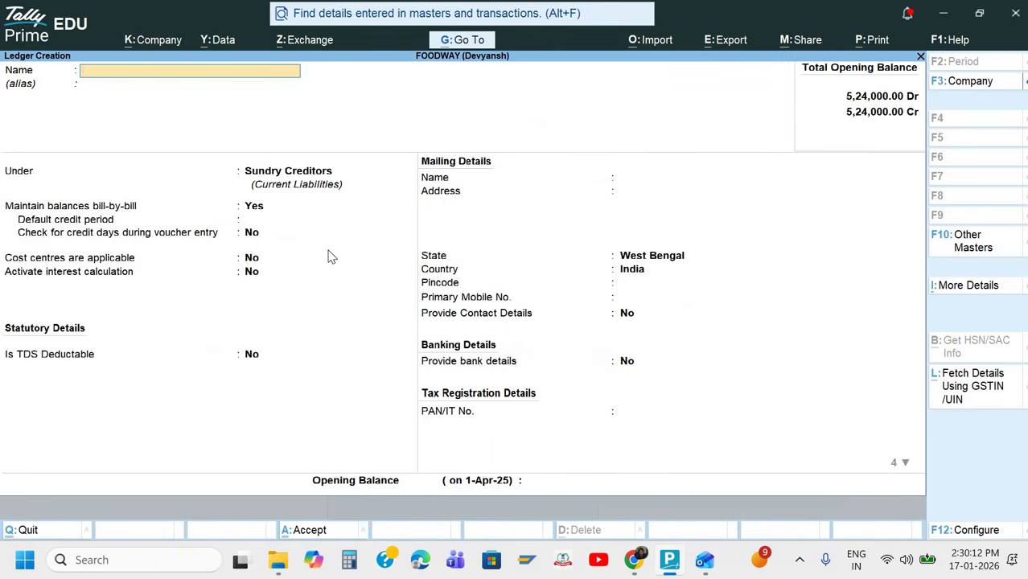
pyautogui.write('Purchase')
pyautogui.press('Return')
pyautogui.press('Return')
pyautogui.write('Pu')
pyautogui.press('Return')
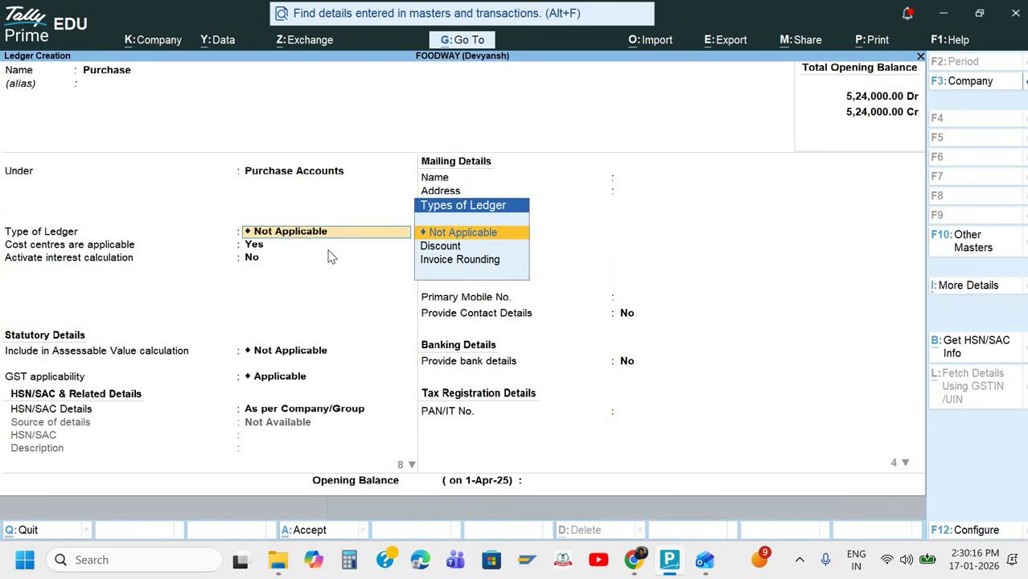
# Set cost centres to No for the Purchase ledger, keeping ledger type Not Applicable, GST Applicable, and HSN/SAC and GST rate details As per Company/Group.
pyautogui.press('Return')
pyautogui.press('n')
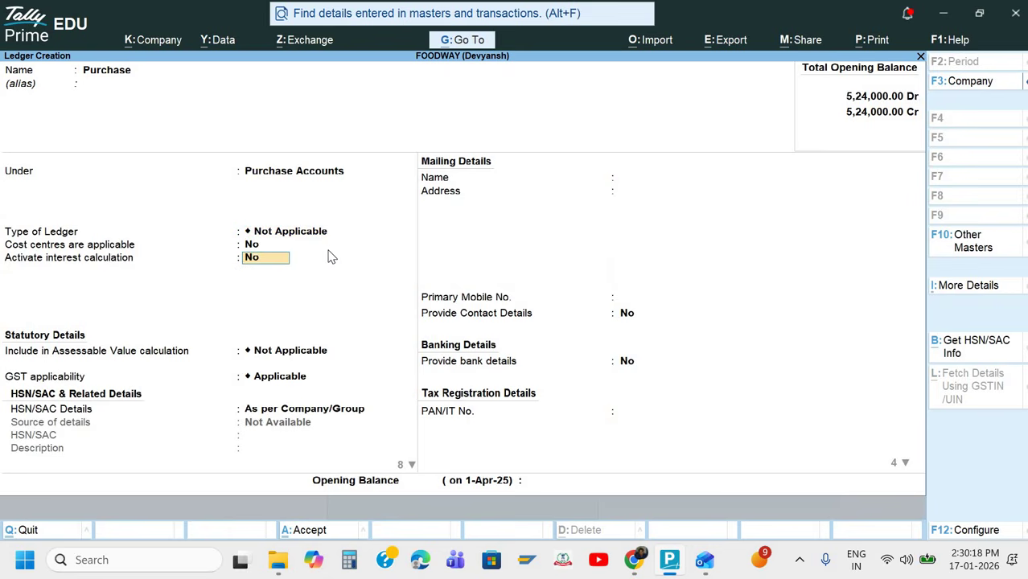
pyautogui.press('Return')
pyautogui.press('Return')
pyautogui.press('Return')
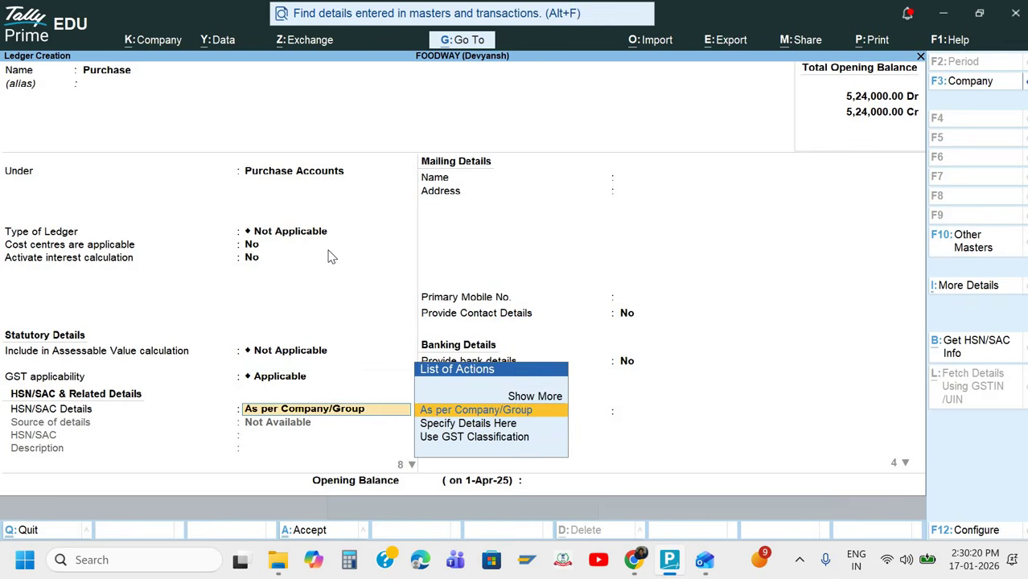
pyautogui.press('Return')
pyautogui.press('Return')
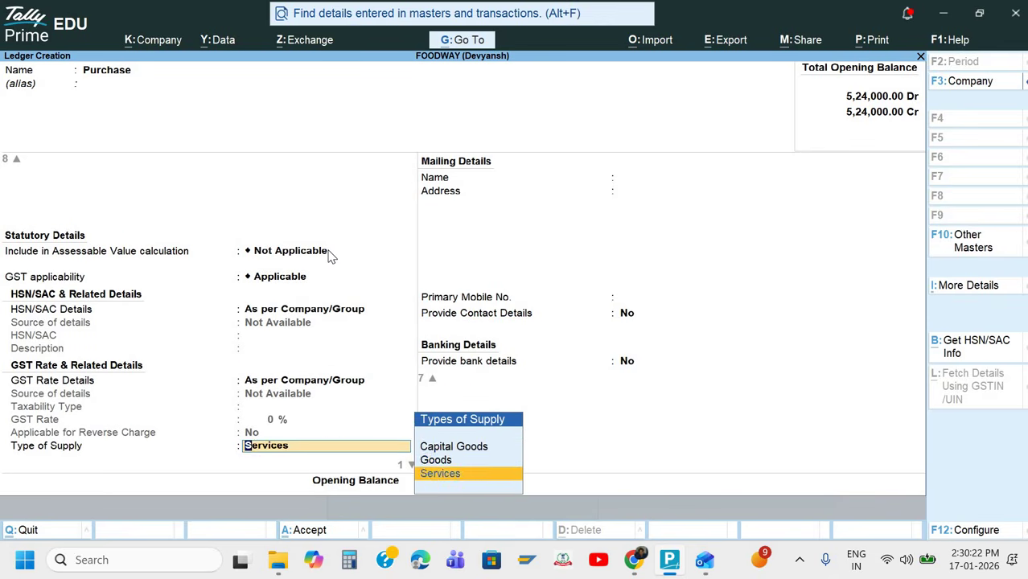
# Set the Purchase ledger's type of supply to Goods and save the ledger.
pyautogui.press('Up')
pyautogui.press('Return')
pyautogui.press('Return')
pyautogui.press('Return')
pyautogui.press('Return')
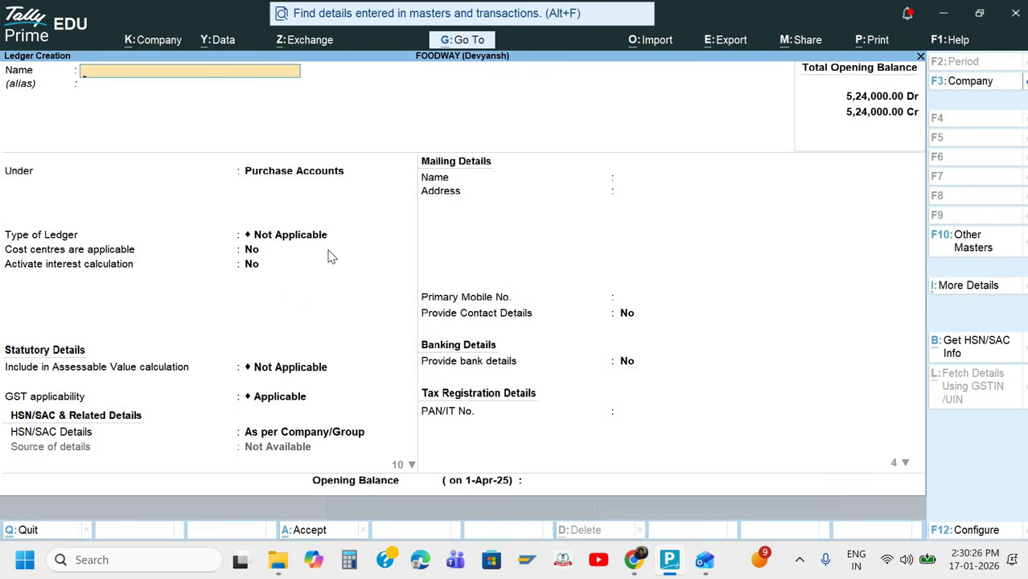
# Leave ledger creation and start creating a stock group from the inventory masters.
pyautogui.hotkey('alt', 'Tab')
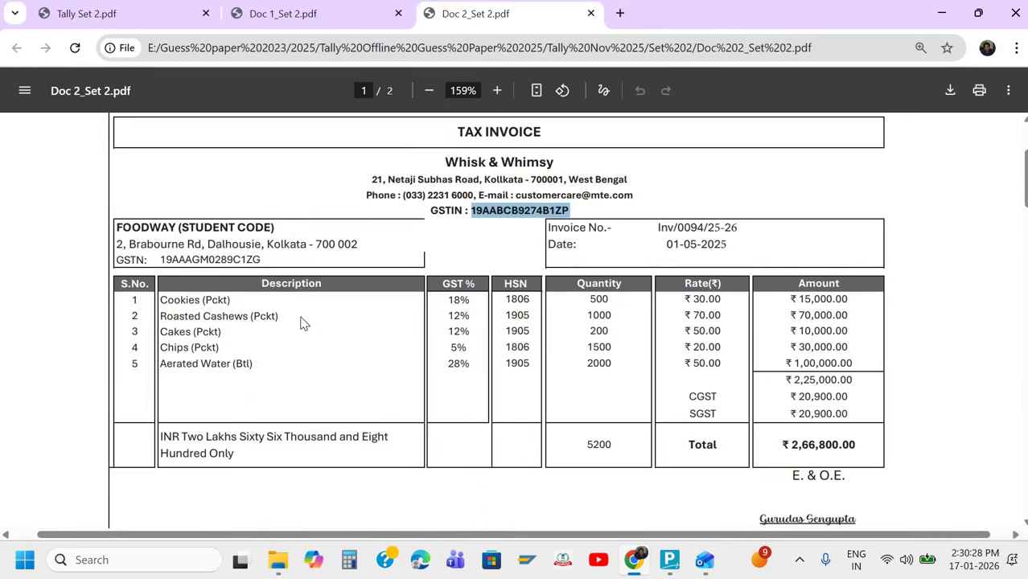
pyautogui.hotkey('alt', 'Tab')
pyautogui.press('Escape')
pyautogui.press('Return')
pyautogui.press('Down')
pyautogui.press('Down')
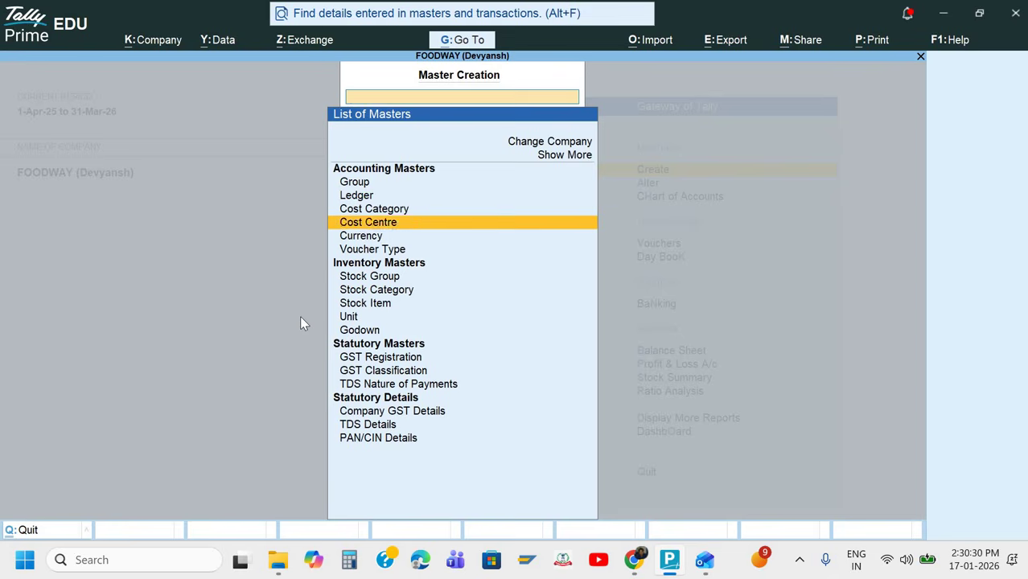
pyautogui.press('Down')
pyautogui.press('Down')
pyautogui.press('Down')
pyautogui.press('Down')
pyautogui.press('Return')
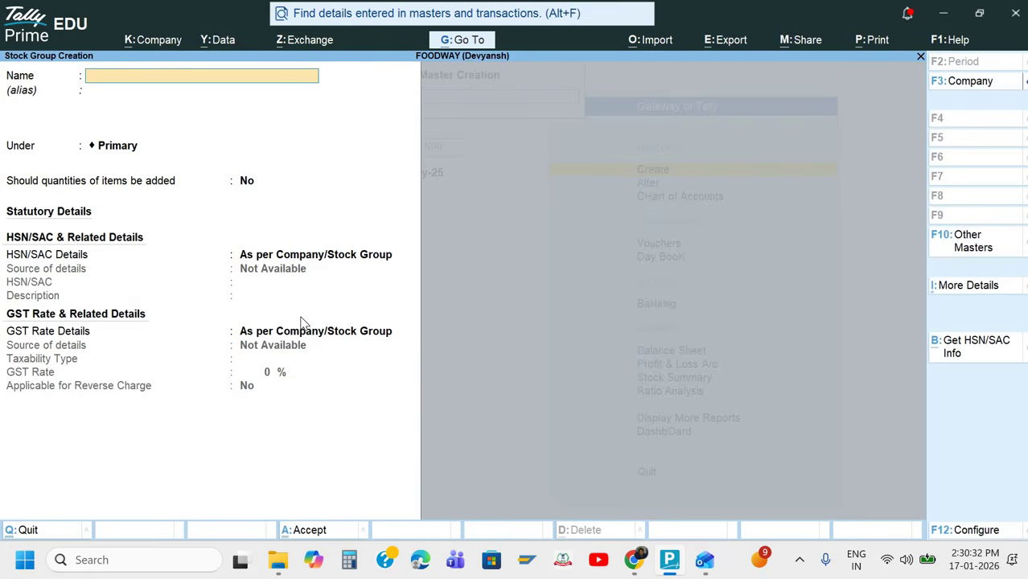
# Check the item descriptions on the invoice and name the new stock group Food.
pyautogui.hotkey('alt', 'Tab')
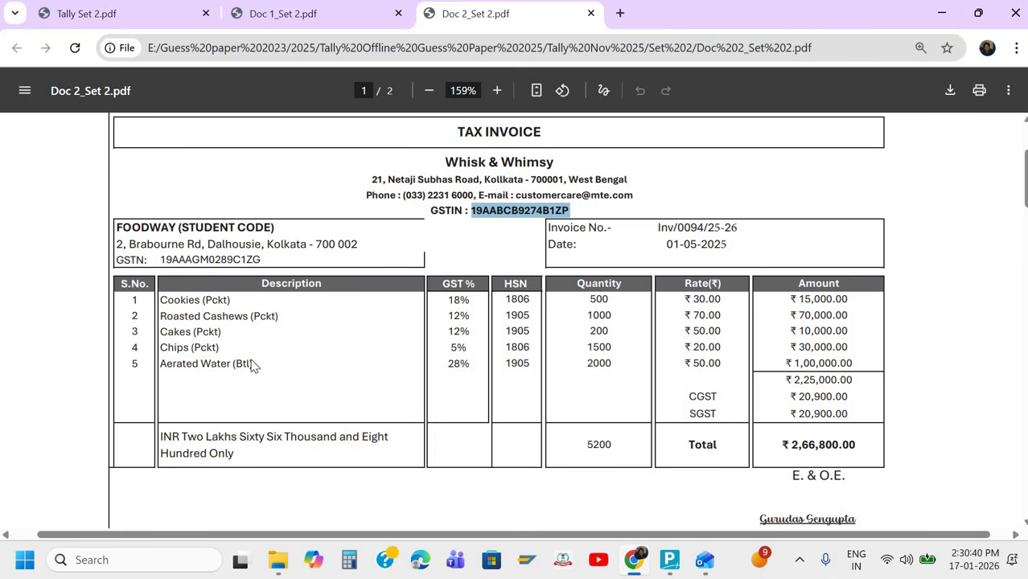
pyautogui.hotkey('alt', 'Tab')
pyautogui.write('Foo')
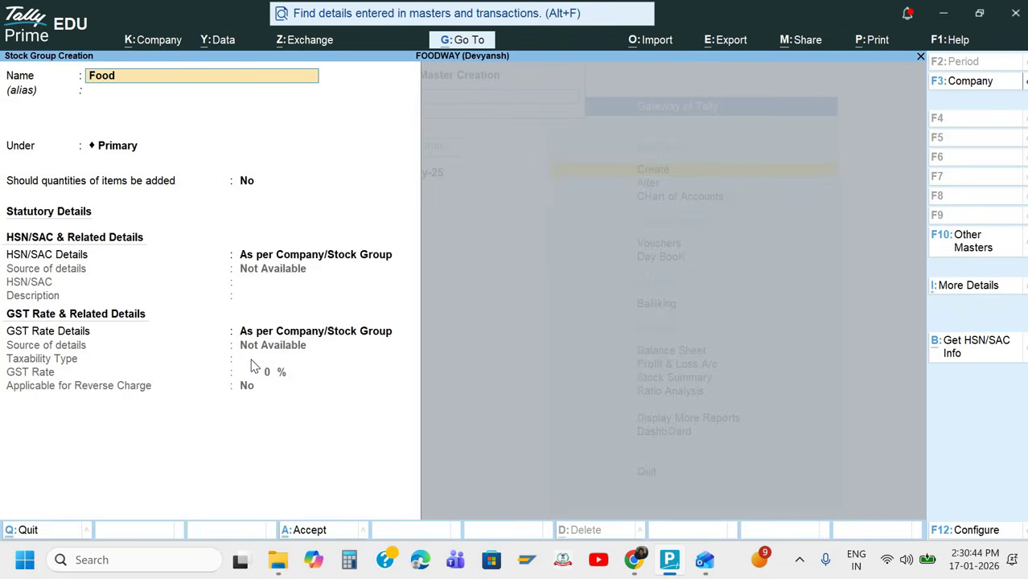
# Name the new stock group Bakery Product and keep it under Primary.
pyautogui.press('BackSpace')
pyautogui.press('BackSpace')
pyautogui.hotkey('alt', 'Tab')
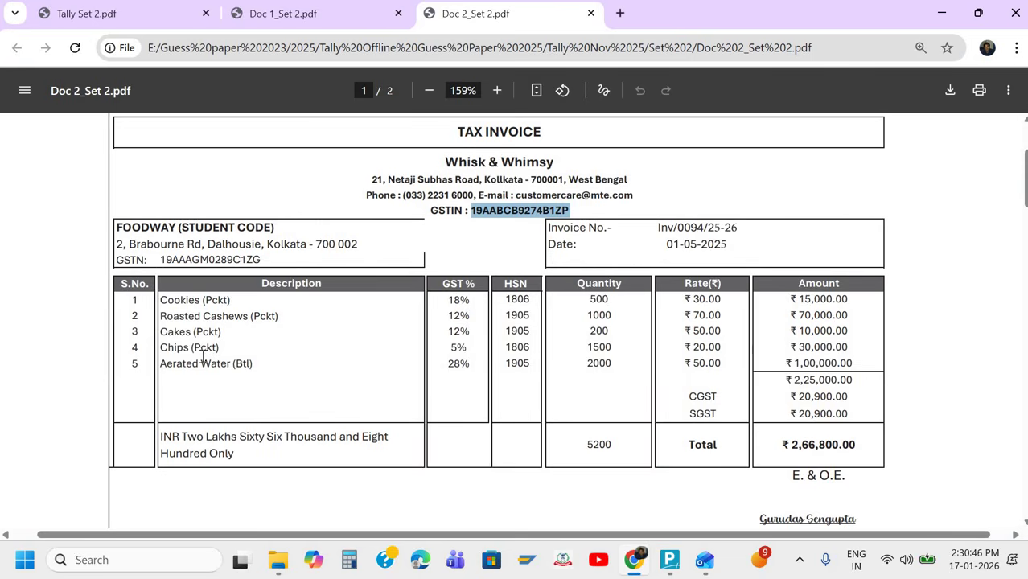
pyautogui.hotkey('alt', 'Tab')
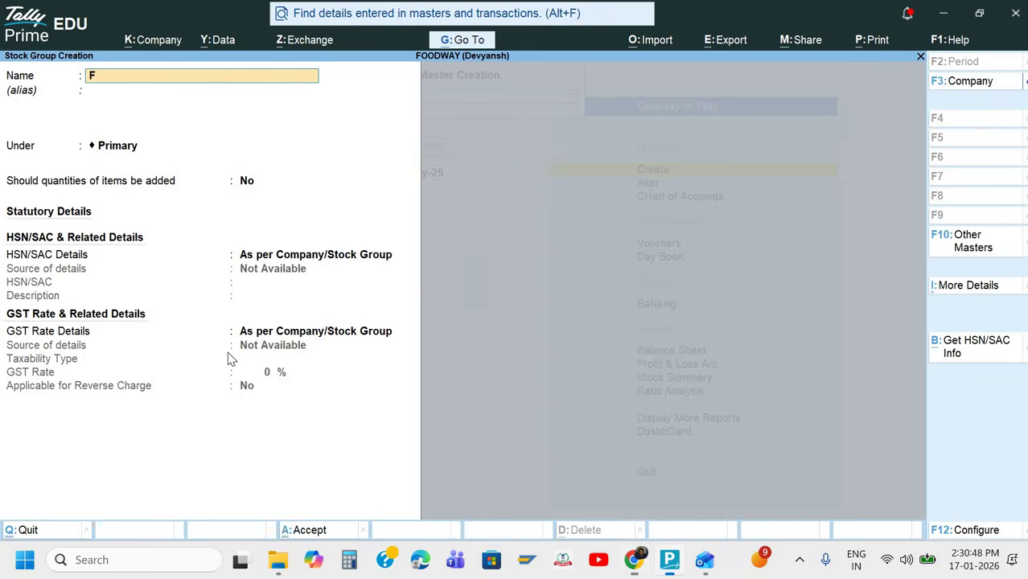
pyautogui.write('odo')
pyautogui.press('BackSpace')
pyautogui.press('BackSpace')
pyautogui.press('BackSpace')
pyautogui.press('BackSpace')
pyautogui.write('Bakery Product')
pyautogui.press('Return')
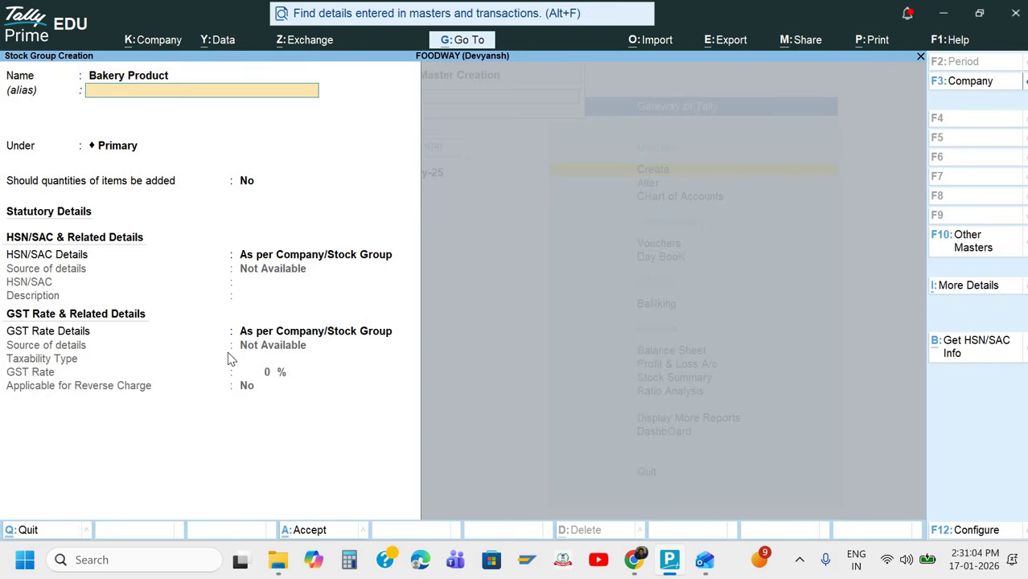
pyautogui.press('Return')
pyautogui.press('Return')
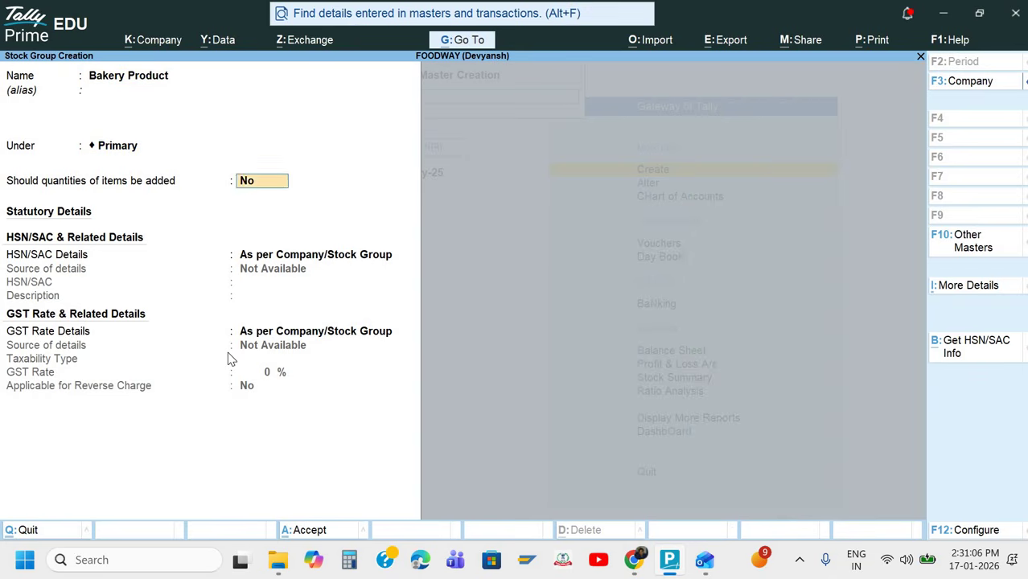
# Specify HSN/SAC 1806 with description BP for the Bakery Product stock group and save the group.
pyautogui.press('Return')
pyautogui.press('Down')
pyautogui.press('Return')
pyautogui.hotkey('alt', 'Tab')
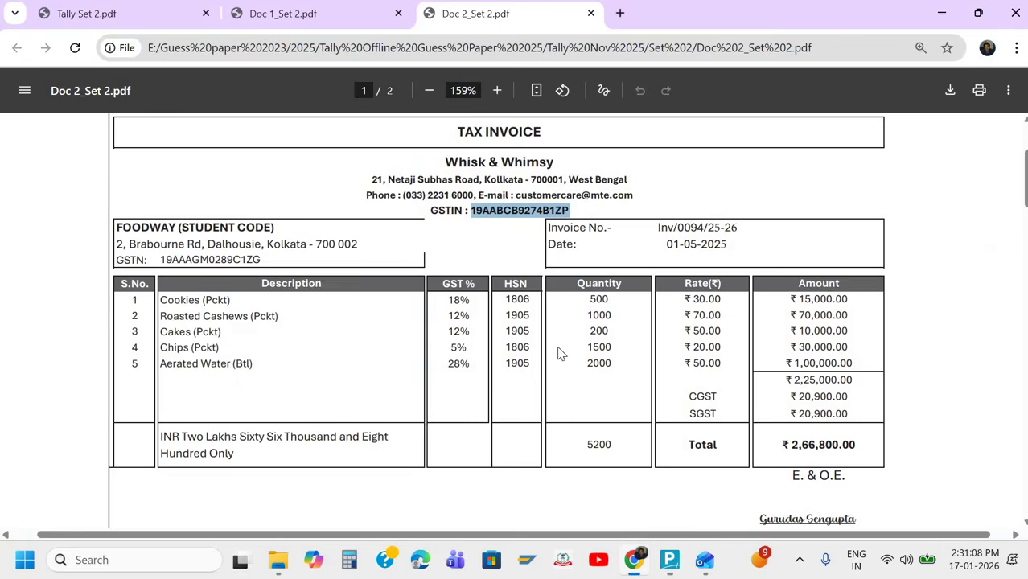
pyautogui.hotkey('alt', 'Tab')
pyautogui.write('1')
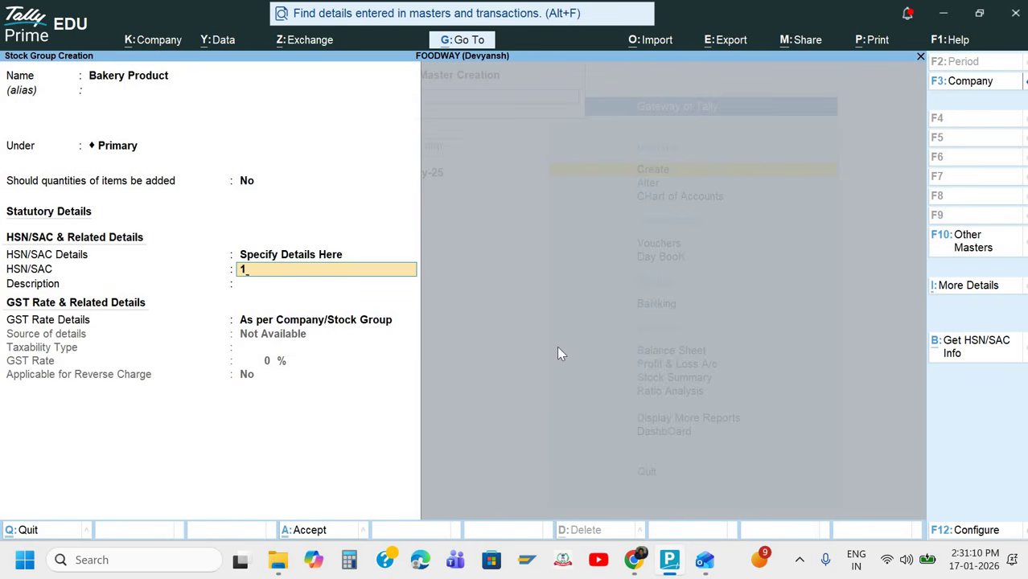
pyautogui.write('806')
pyautogui.press('Return')
pyautogui.hotkey('alt', 'Tab')
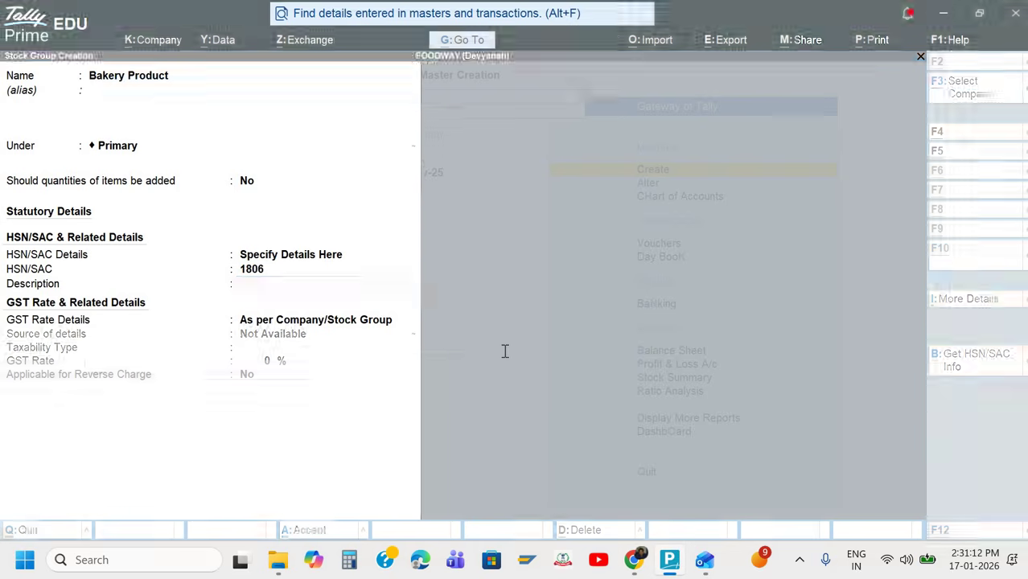
pyautogui.hotkey('alt', 'Tab')
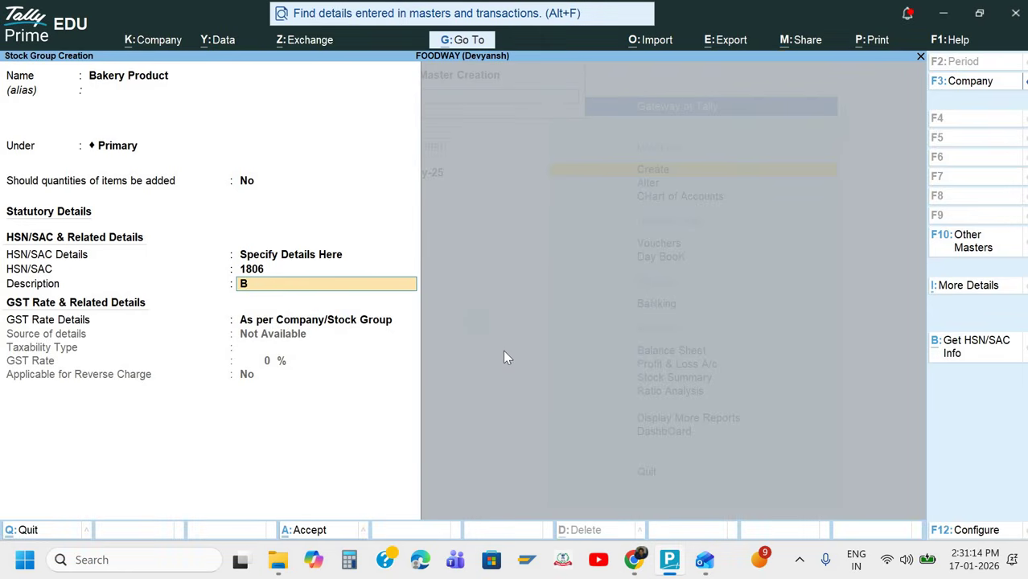
pyautogui.press('Return')
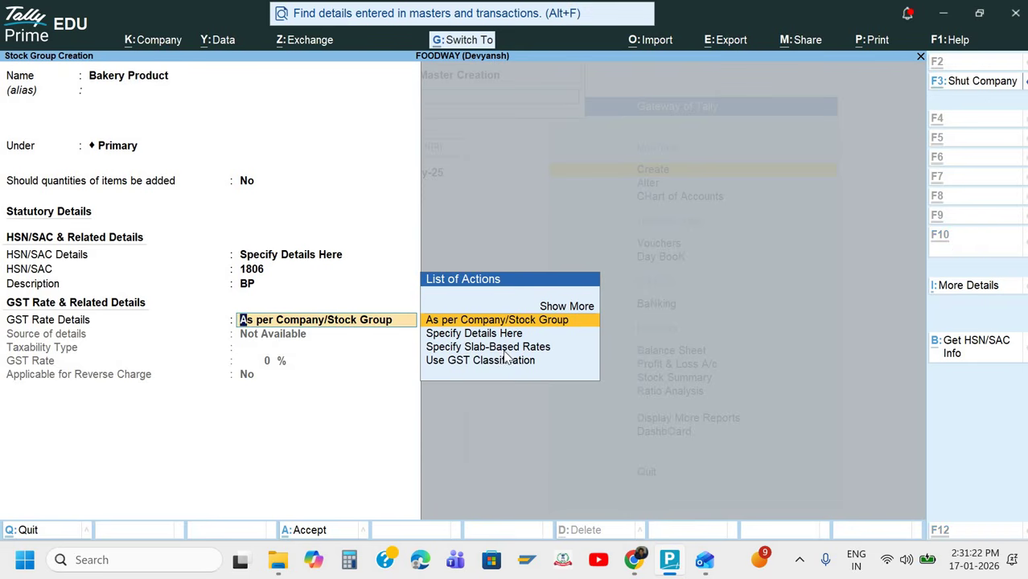
pyautogui.hotkey('ctrl', 'a')
pyautogui.press('Escape')
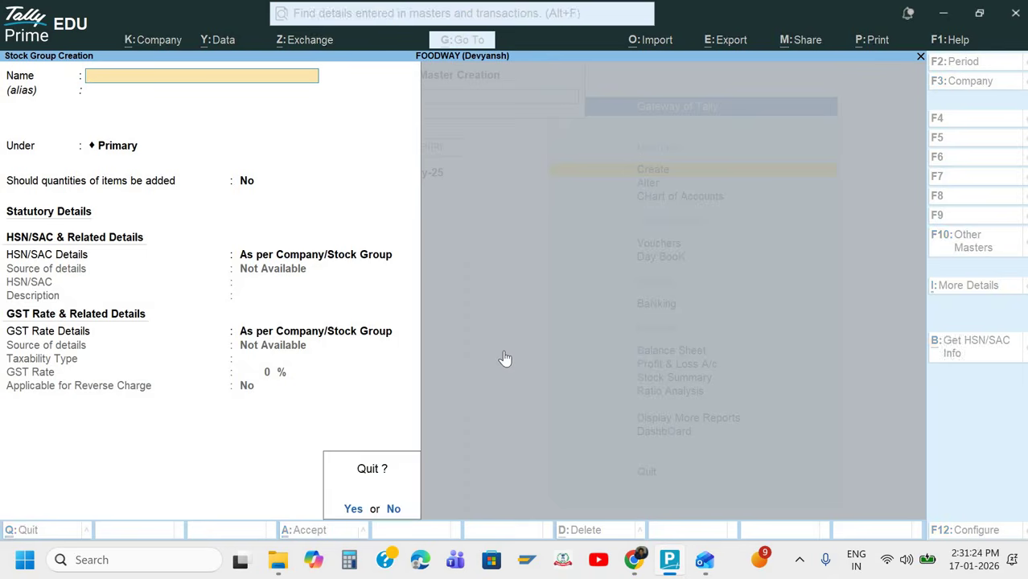
pyautogui.press('y')
pyautogui.press('Down')
pyautogui.press('Down')
pyautogui.press('Return')
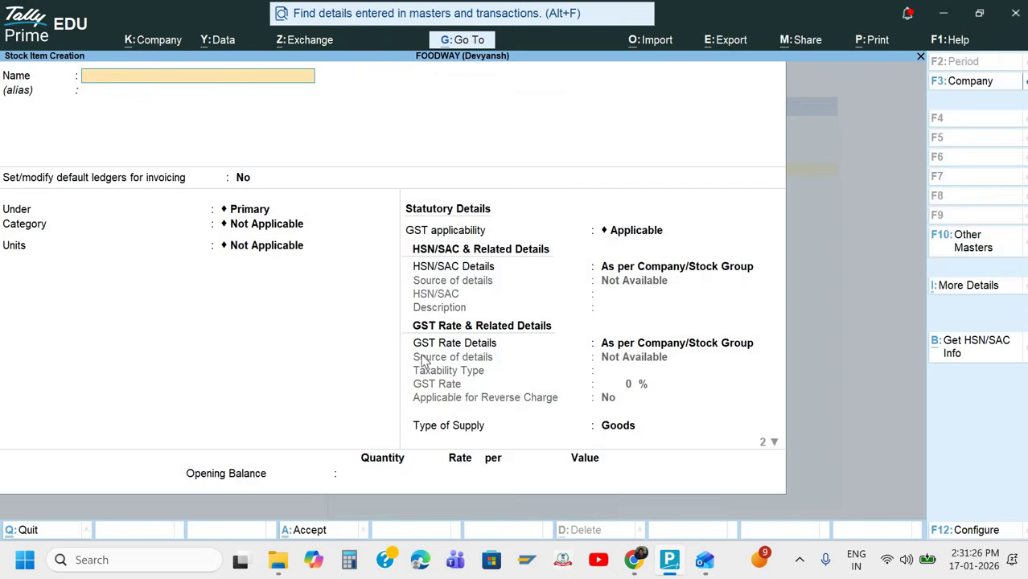
pyautogui.hotkey('alt', 'Tab')
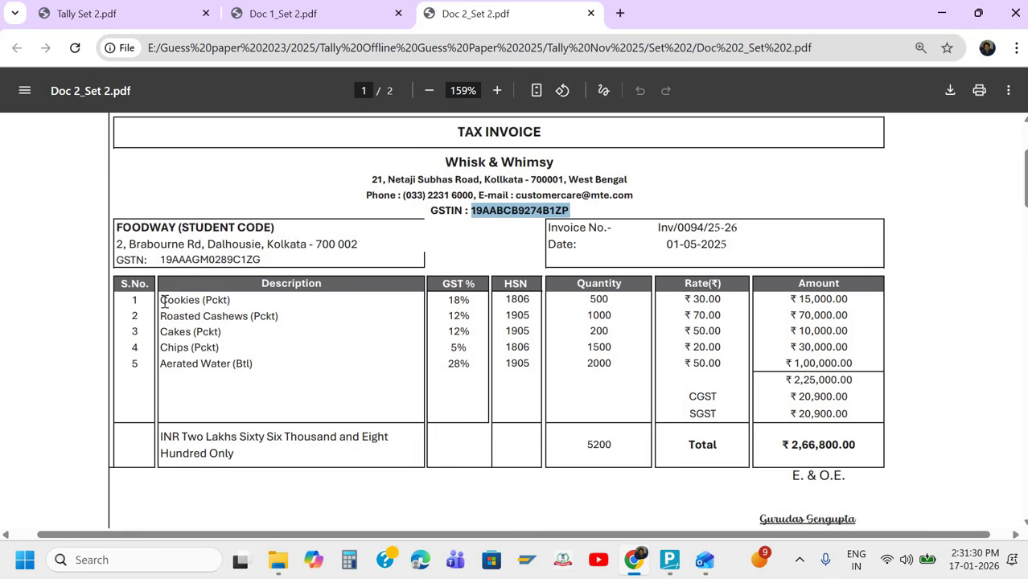
pyautogui.hotkey('alt', 'Tab')
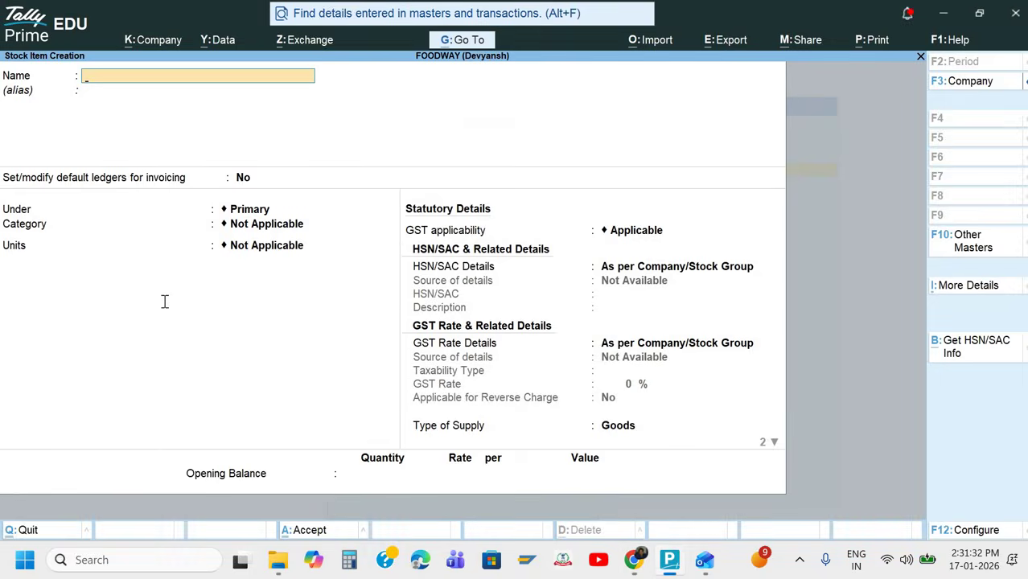
pyautogui.hotkey('alt', 'Tab')
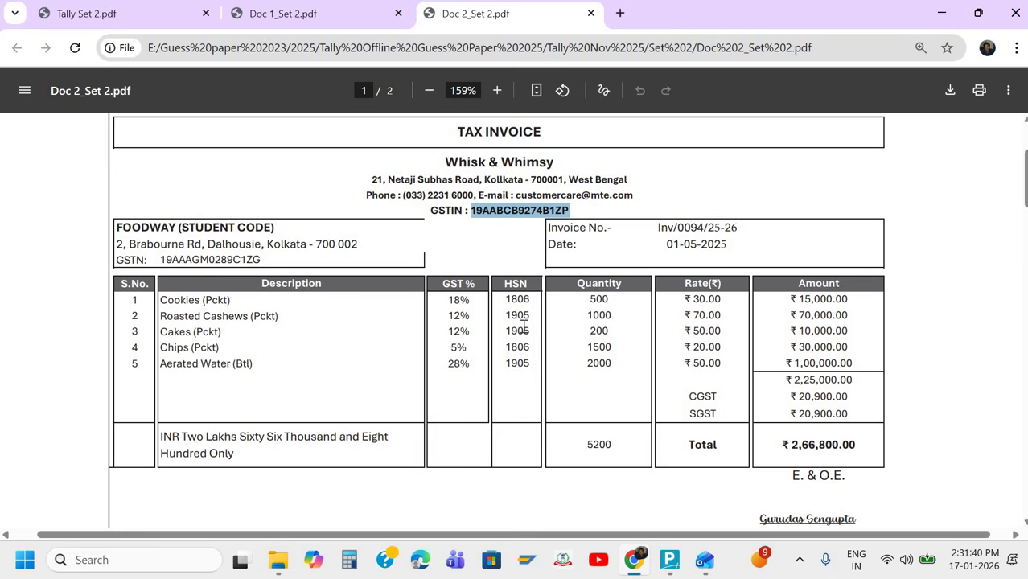
pyautogui.hotkey('alt', 'Tab')
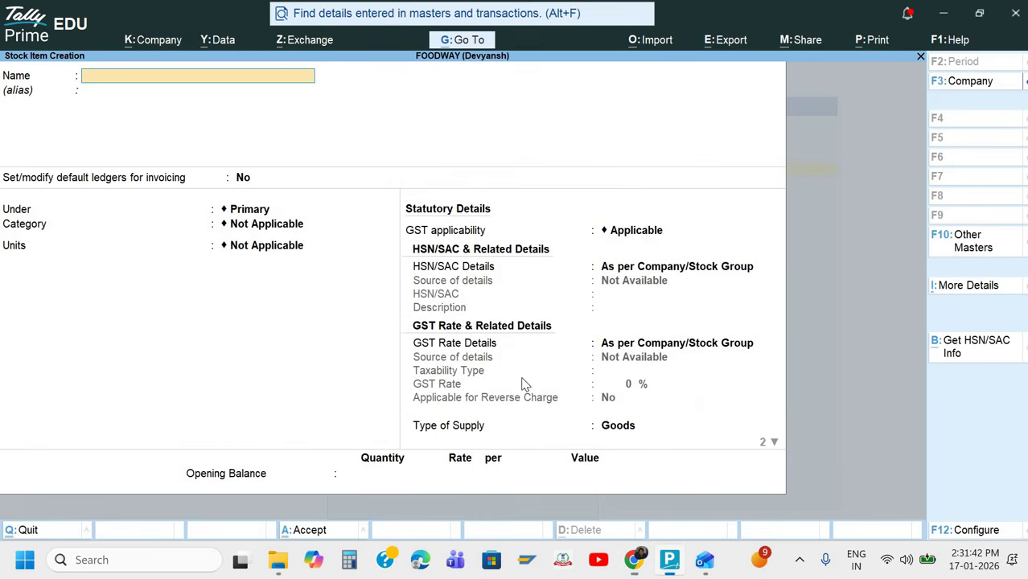
pyautogui.press('Escape')
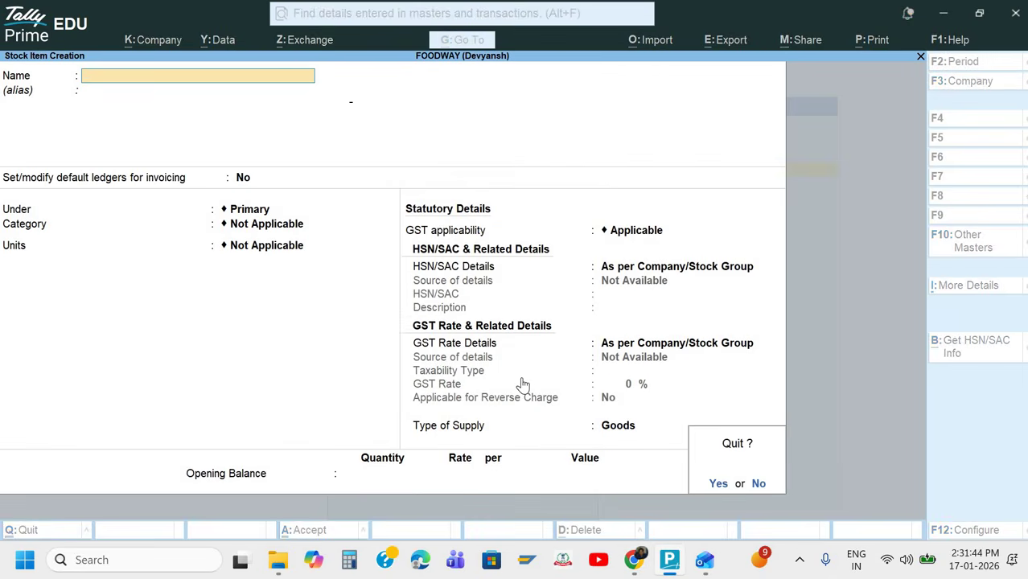
pyautogui.press('y')
pyautogui.press('Up')
pyautogui.press('Up')
pyautogui.press('Return')
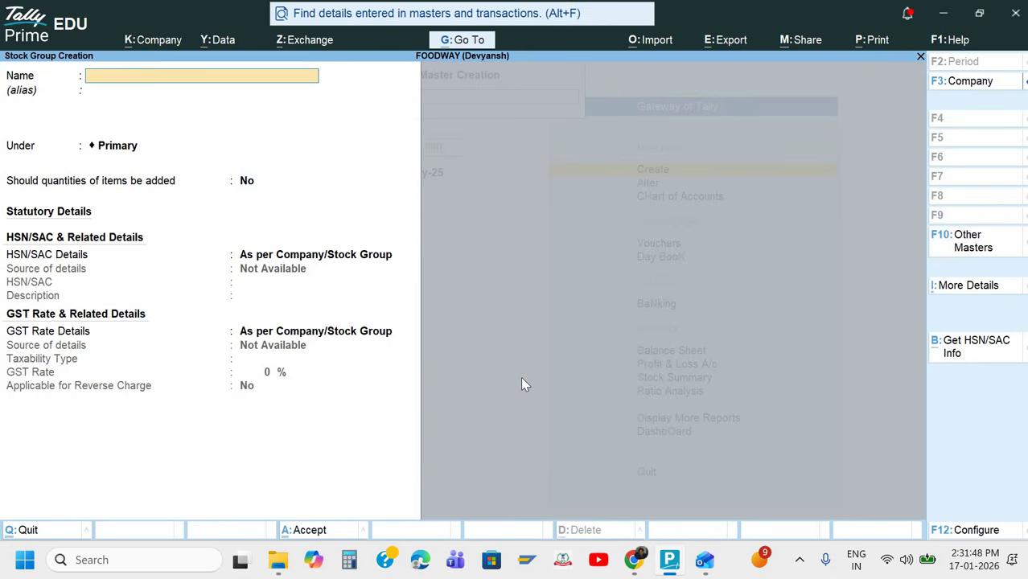
pyautogui.press('Escape')
pyautogui.press('Escape')
# Open the Bakery Product stock group for alteration and go to its HSN/SAC details.
pyautogui.press('Down')
pyautogui.press('Return')
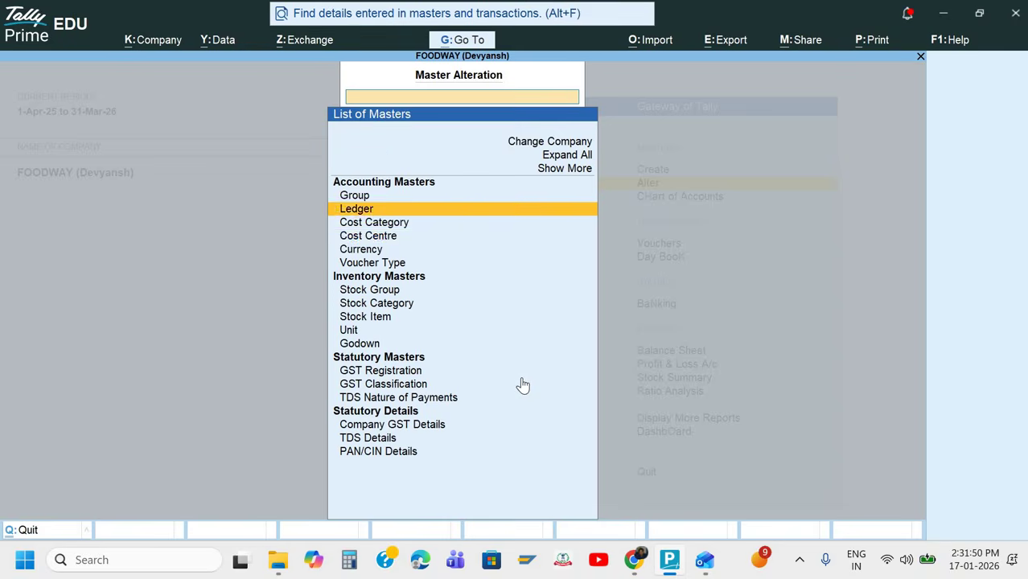
pyautogui.press('Down')
pyautogui.press('Down')
pyautogui.press('Down')
pyautogui.press('Down')
pyautogui.press('Down')
pyautogui.press('Return')
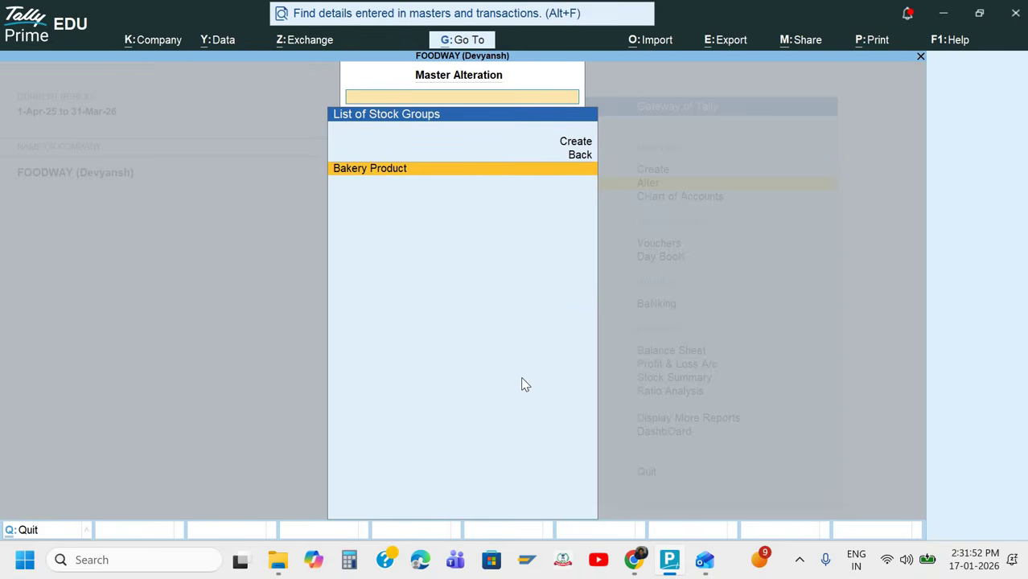
pyautogui.press('Return')
pyautogui.press('Return')
pyautogui.press('Return')
pyautogui.press('Return')
pyautogui.press('Return')
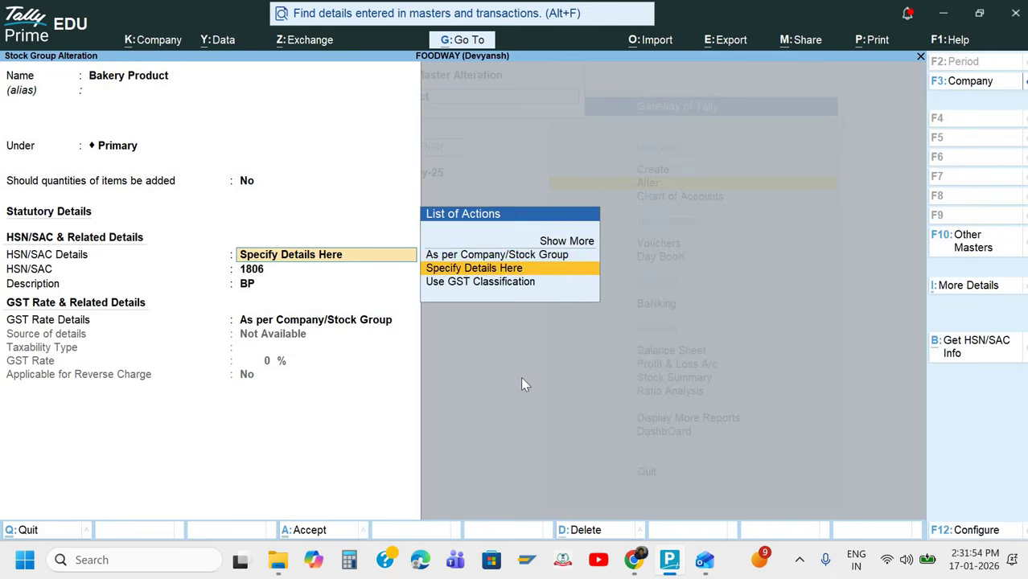
# Set the stock group's HSN/SAC details to As per Company/Stock Group with new effective date 1-4 and save.
pyautogui.press('Up')
pyautogui.press('Return')
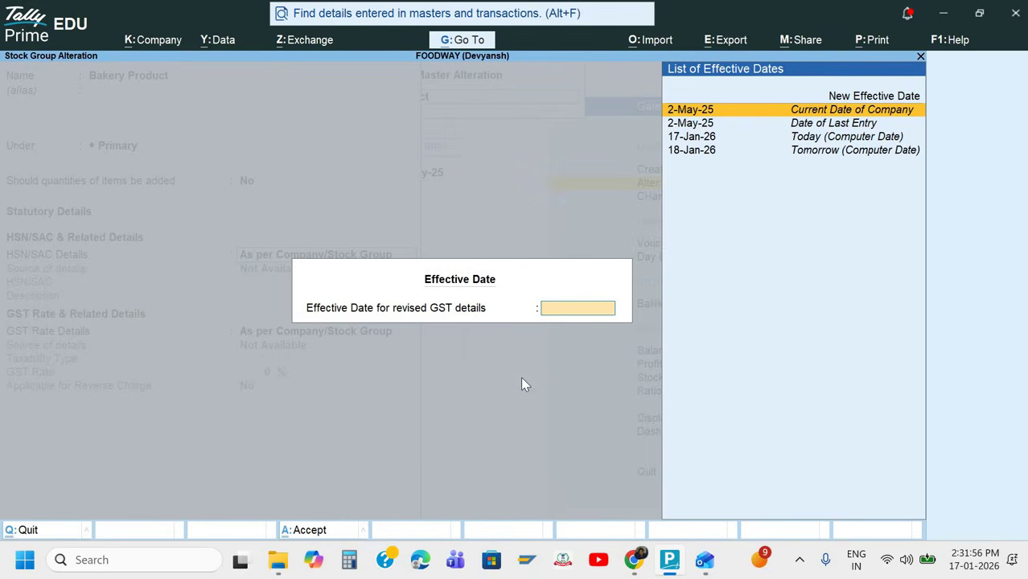
pyautogui.write('1-5')
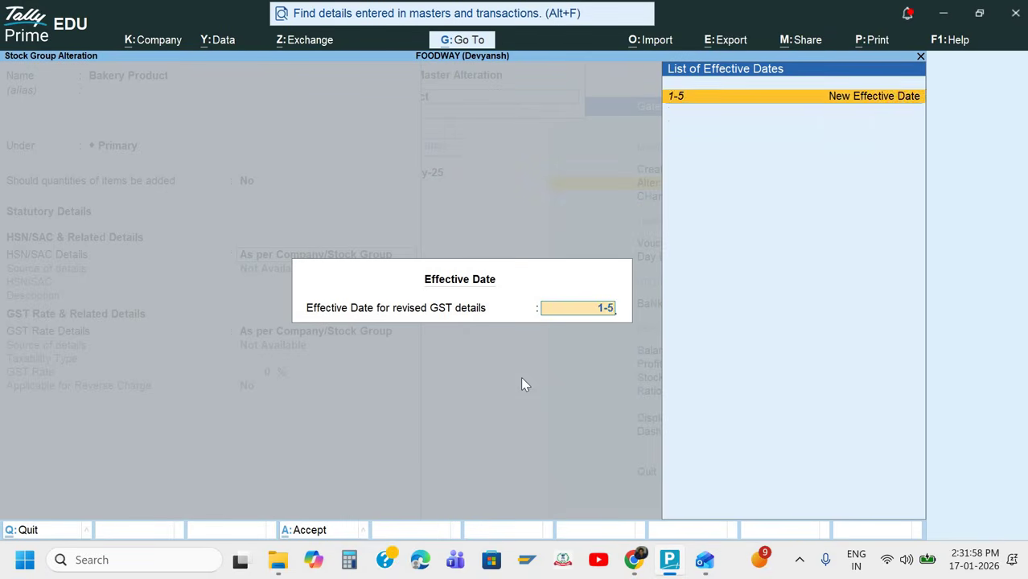
pyautogui.press('BackSpace')
pyautogui.write('4')
pyautogui.press('Return')
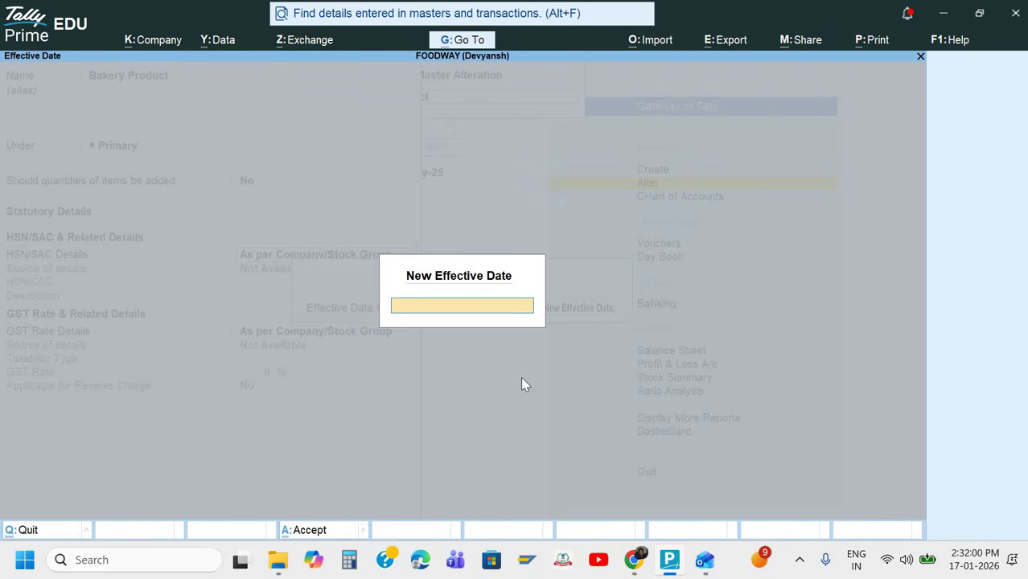
pyautogui.write('1-5')
pyautogui.press('BackSpace')
pyautogui.write('4')
pyautogui.press('Return')
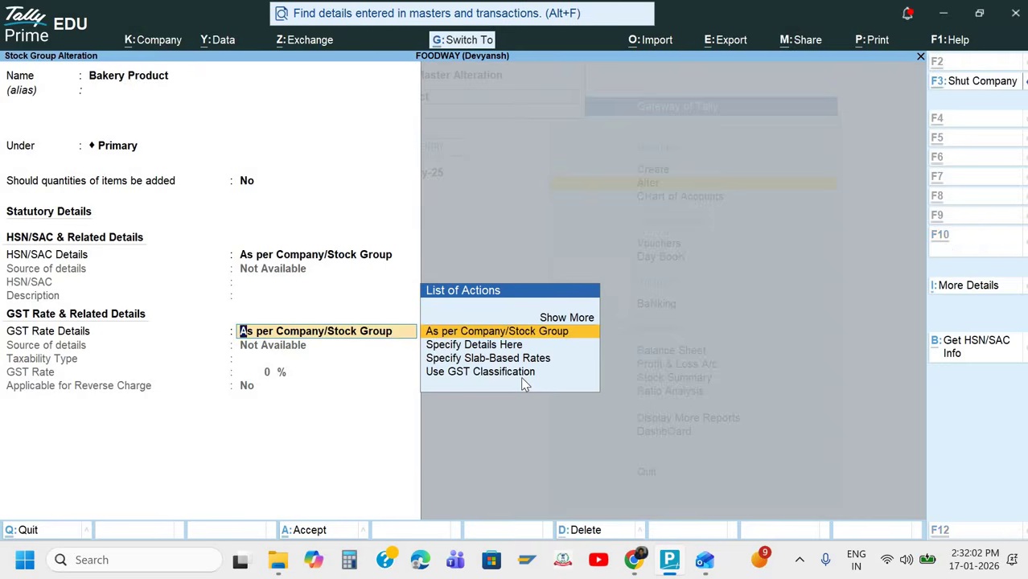
pyautogui.hotkey('ctrl', 'a')
pyautogui.press('Escape')
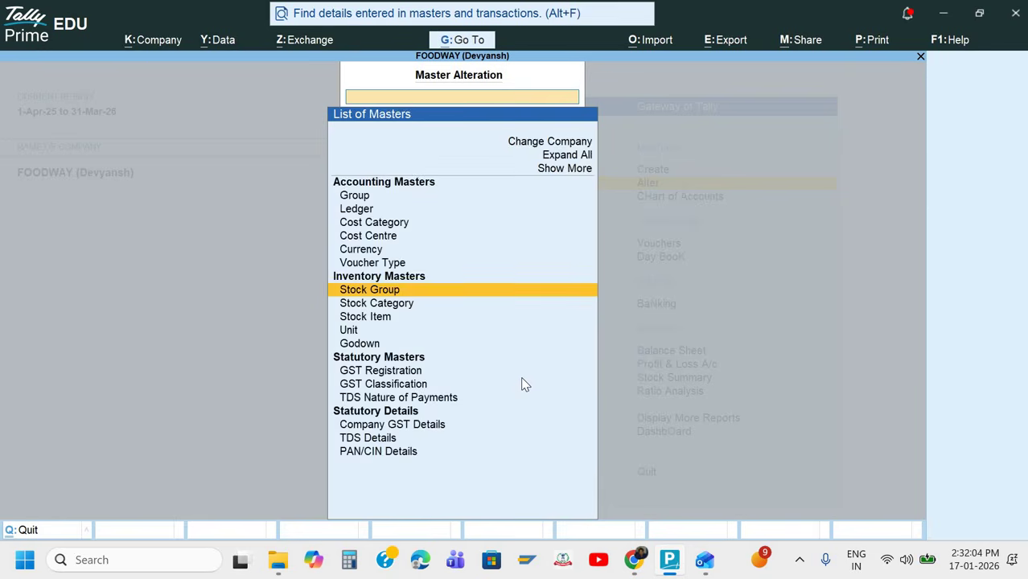
# Start a new purchase voucher and switch it to Item Invoice mode.
pyautogui.press('Escape')
pyautogui.press('Escape')
pyautogui.press('Escape')
pyautogui.press('Down')
pyautogui.press('Down')
pyautogui.press('Return')
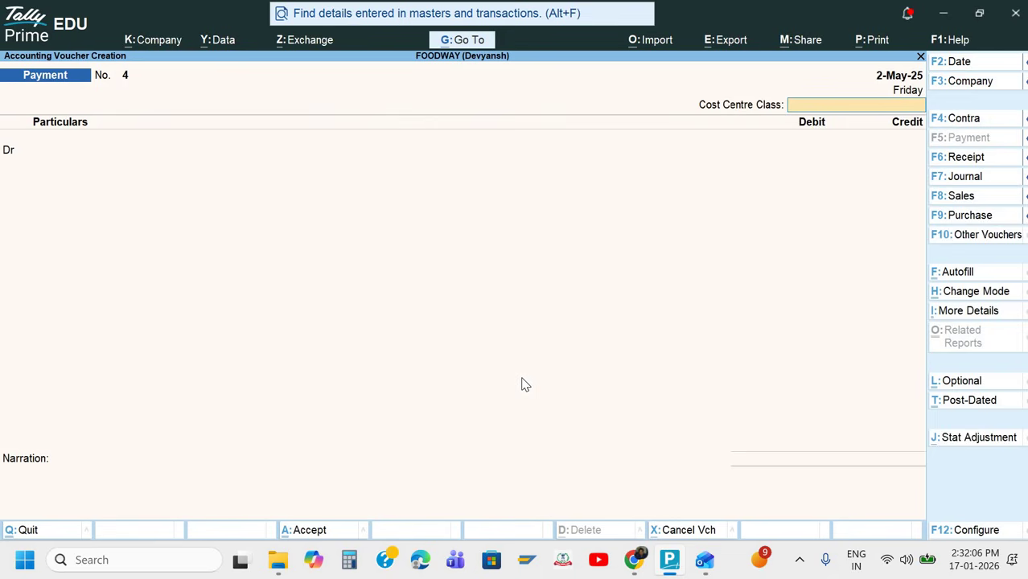
pyautogui.press('F9')
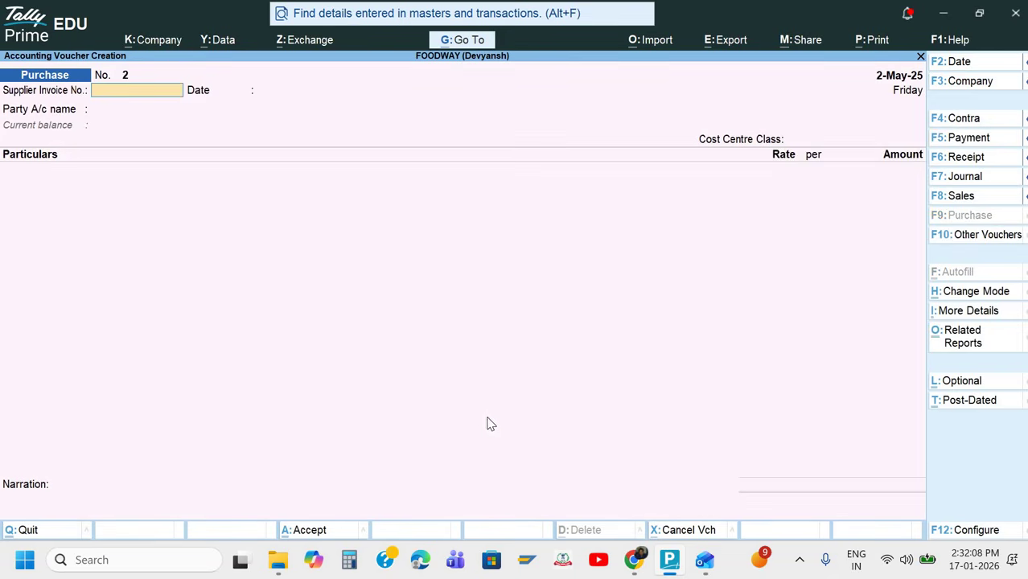
pyautogui.hotkey('alt', 'Tab')
pyautogui.hotkey('alt', 'Tab')
pyautogui.hotkey('ctrl', 'h')
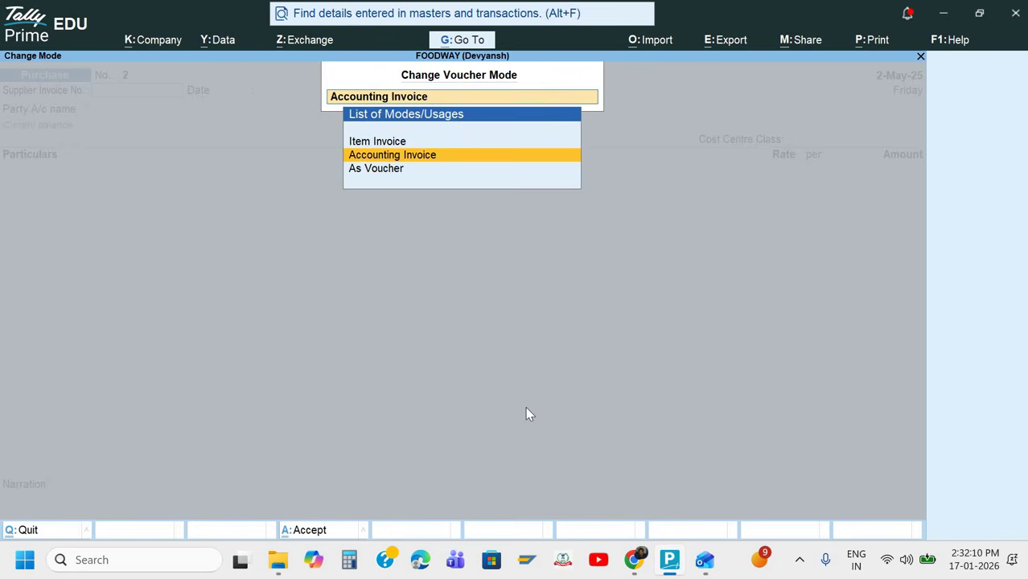
pyautogui.press('Up')
pyautogui.press('Return')
# Set the purchase voucher date to 1-5, matching the Whisk & Whimsy tax invoice.
pyautogui.hotkey('alt', 'Tab')
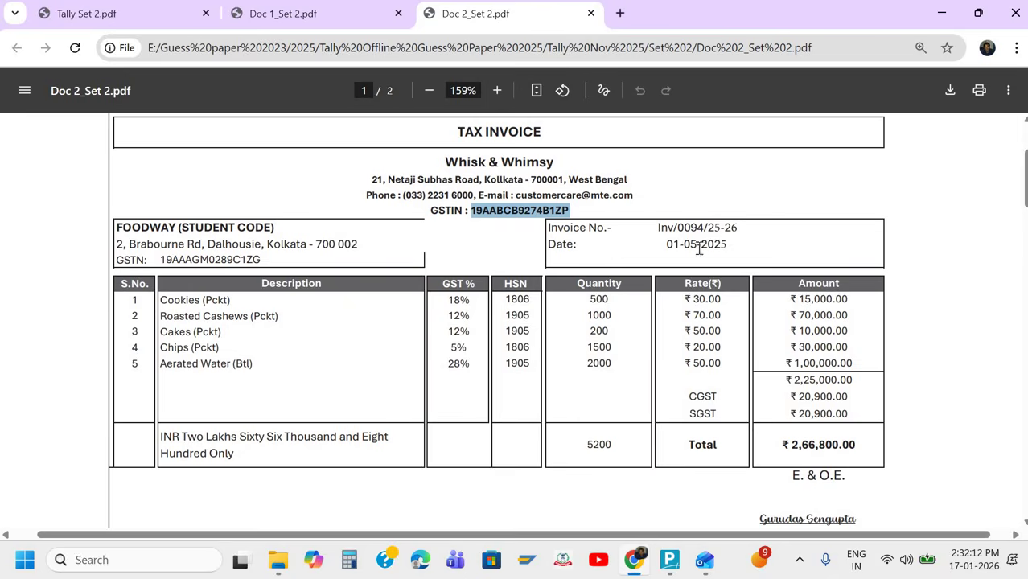
pyautogui.hotkey('alt', 'Tab')
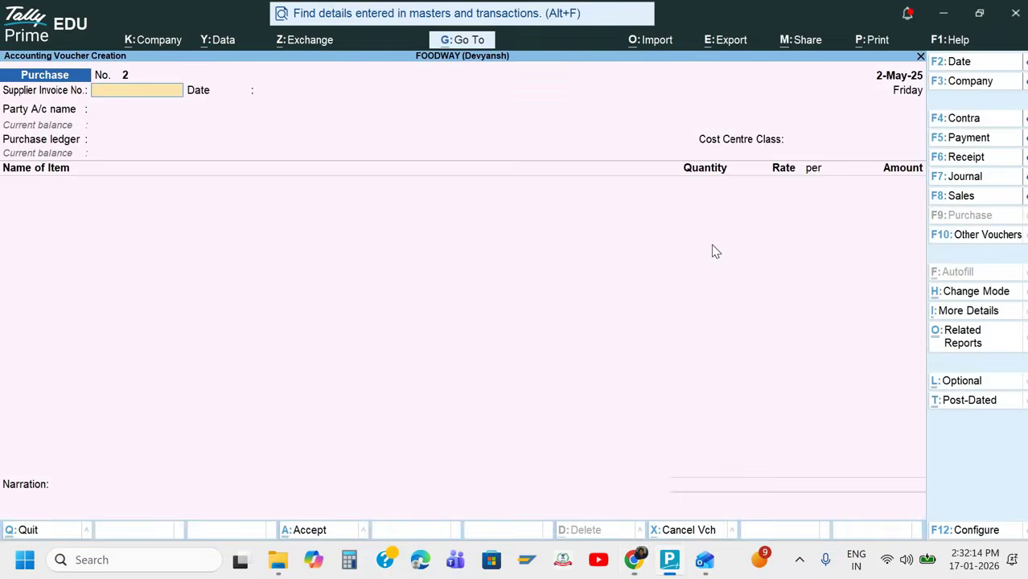
pyautogui.press('F2')
pyautogui.write('1-5')
pyautogui.press('Return')
# Copy the invoice number from Doc 2_Set 2.pdf into the voucher's supplier invoice number, keeping 1-May-25 as the supplier invoice date.
pyautogui.hotkey('alt', 'Tab')
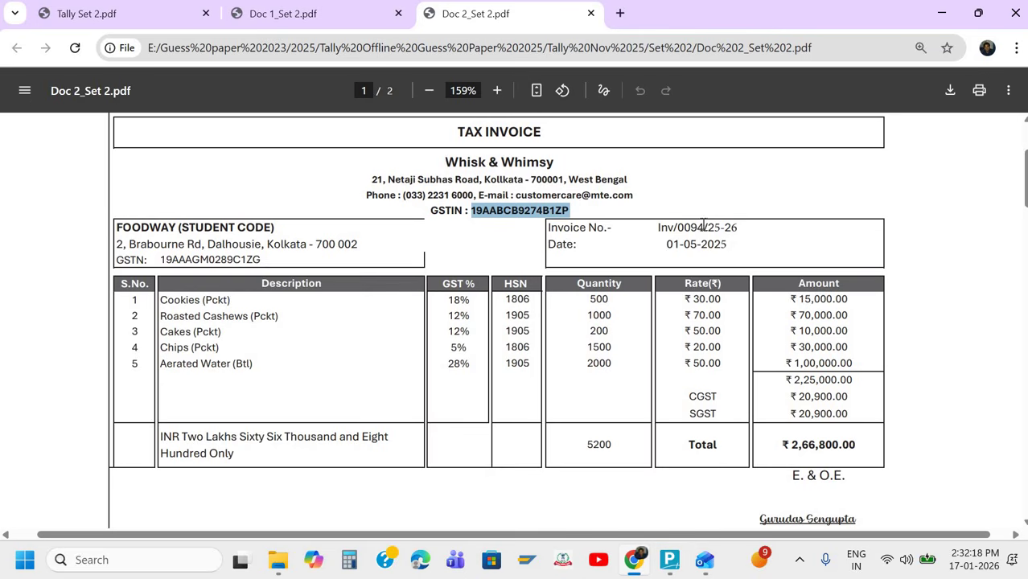
pyautogui.moveTo(658, 228); pyautogui.dragTo(737, 224)
pyautogui.hotkey('ctrl', 'c')
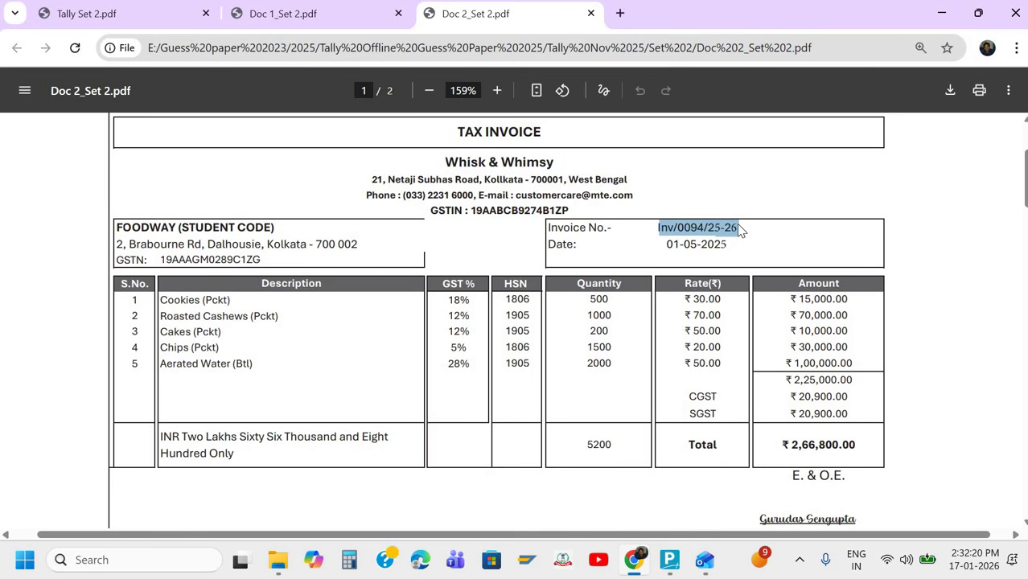
pyautogui.hotkey('alt', 'Tab')
pyautogui.hotkey('ctrl', 'alt', 'v')
pyautogui.press('Return')
pyautogui.press('Return')
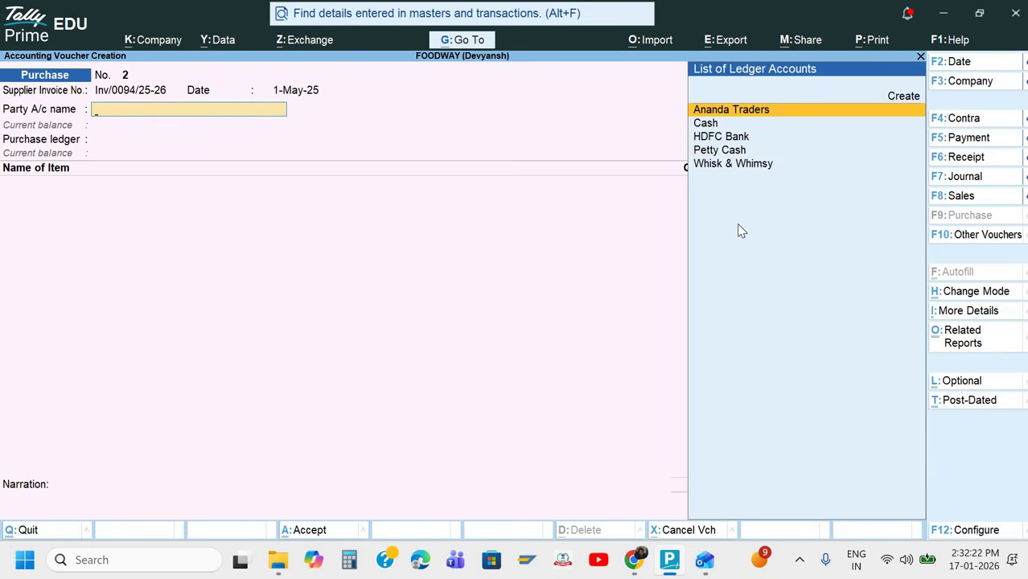
# Choose Whisk & Whimsy as the party account and accept its receipt and party details.
pyautogui.press('Down')
pyautogui.press('Down')
pyautogui.press('Down')
pyautogui.press('Down')
pyautogui.press('Return')
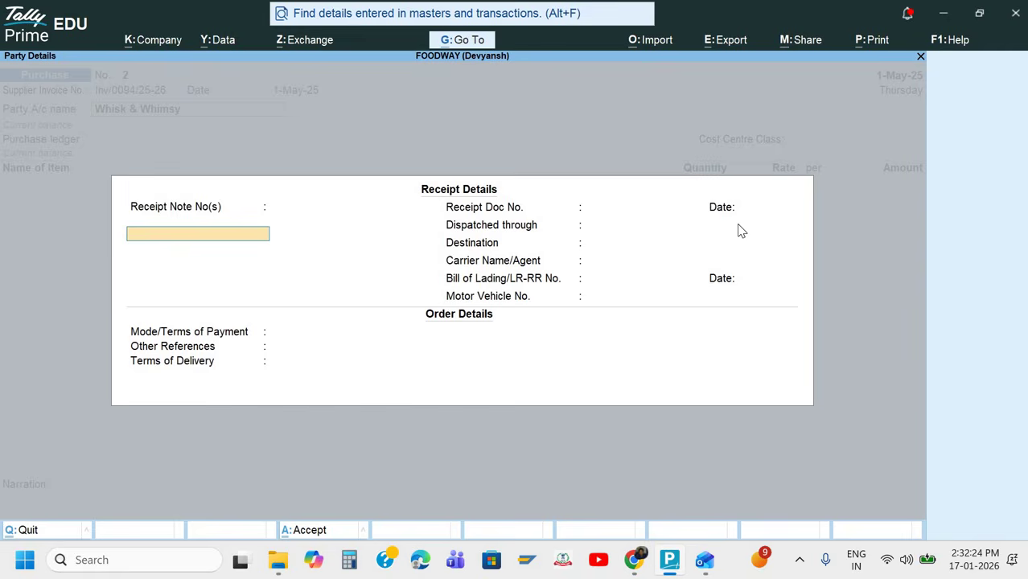
pyautogui.press('Return')
pyautogui.press('Return')
pyautogui.hotkey('ctrl', 'a')
pyautogui.hotkey('ctrl', 'a')
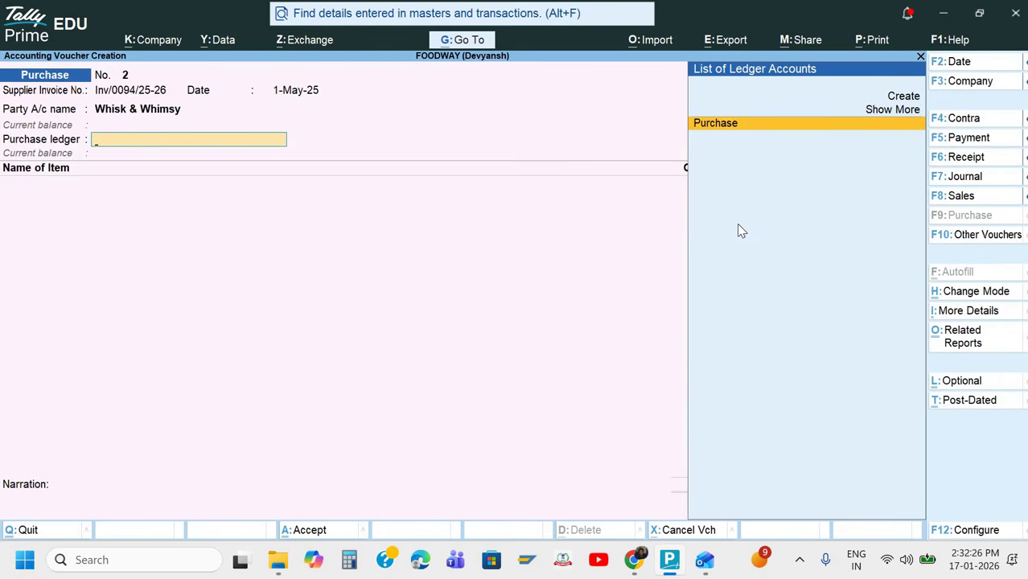
# Choose Purchase as the purchase ledger and Not Applicable as the cost centre class.
pyautogui.press('Return')
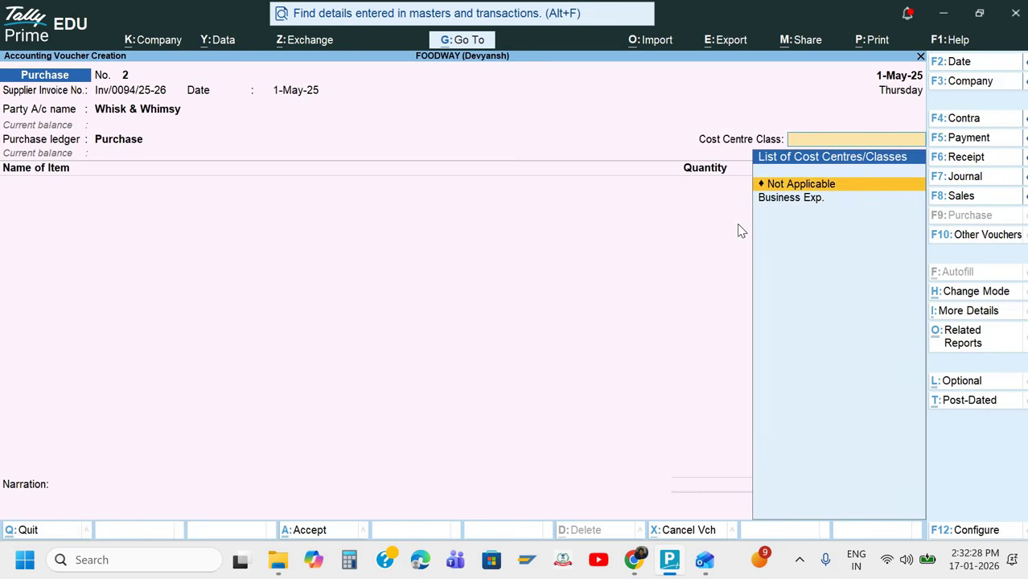
pyautogui.press('Return')
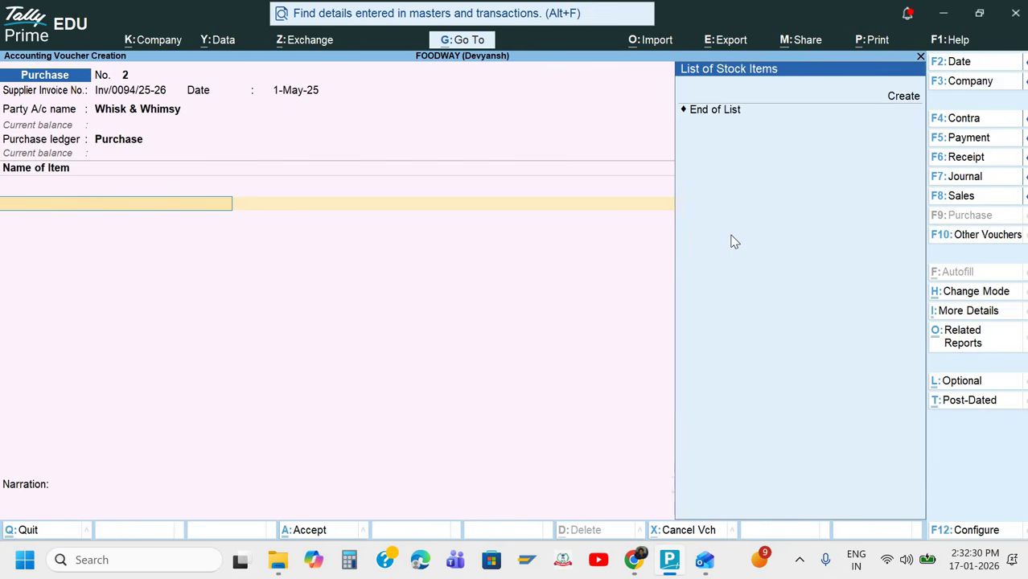
# Begin a new stock item named Cookies (Pckt), copied from the invoice in Doc 2_Set 2.pdf, under Bakery Product with category Not Applicable.
pyautogui.hotkey('alt', 'c')
pyautogui.hotkey('alt', 'Tab')
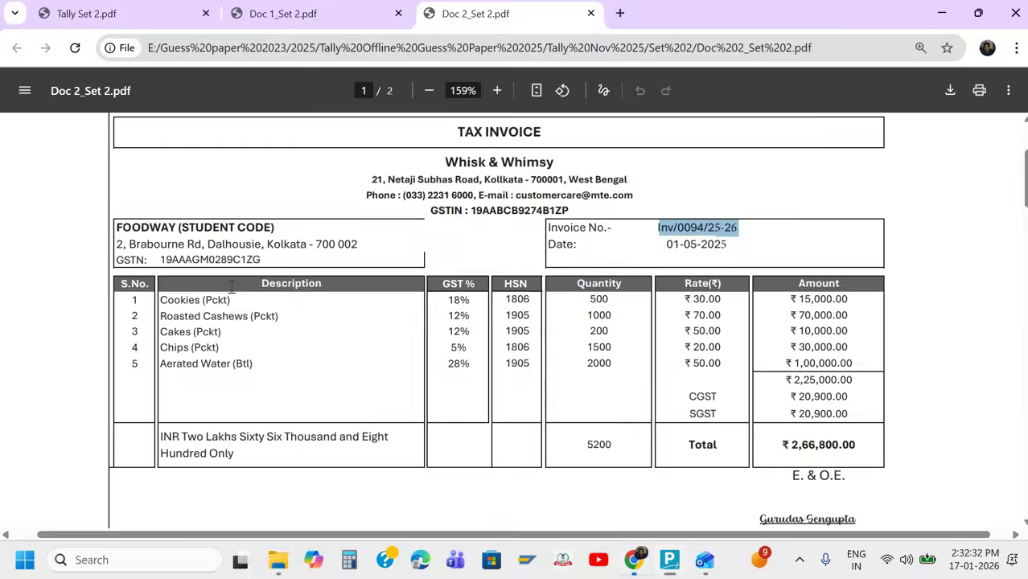
pyautogui.moveTo(160, 299); pyautogui.dragTo(235, 303)
pyautogui.hotkey('ctrl', 'c')
pyautogui.hotkey('alt', 'Tab')
pyautogui.hotkey('ctrl', 'alt', 'v')
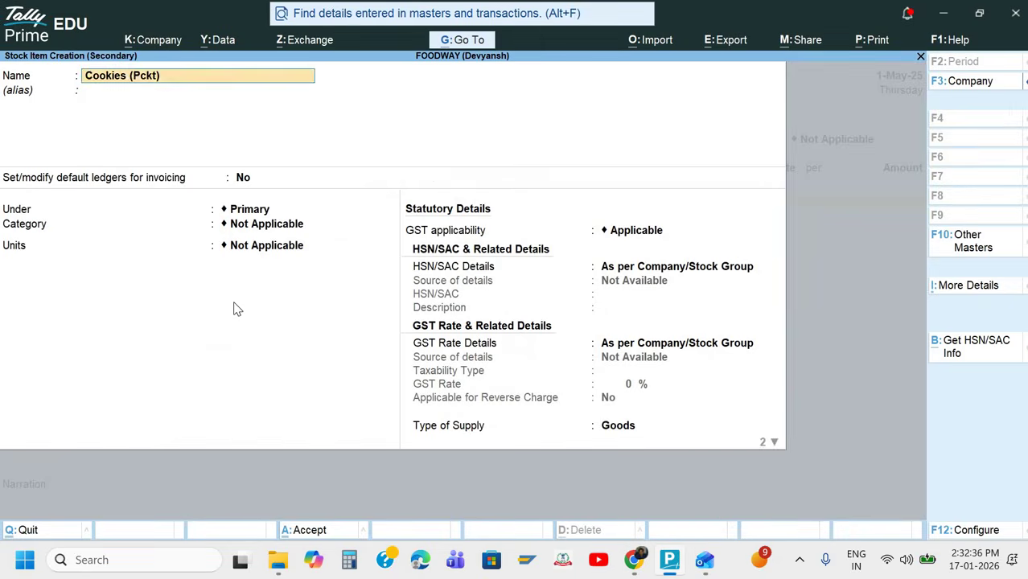
pyautogui.press('Return')
pyautogui.press('Return')
pyautogui.press('Down')
pyautogui.press('Return')
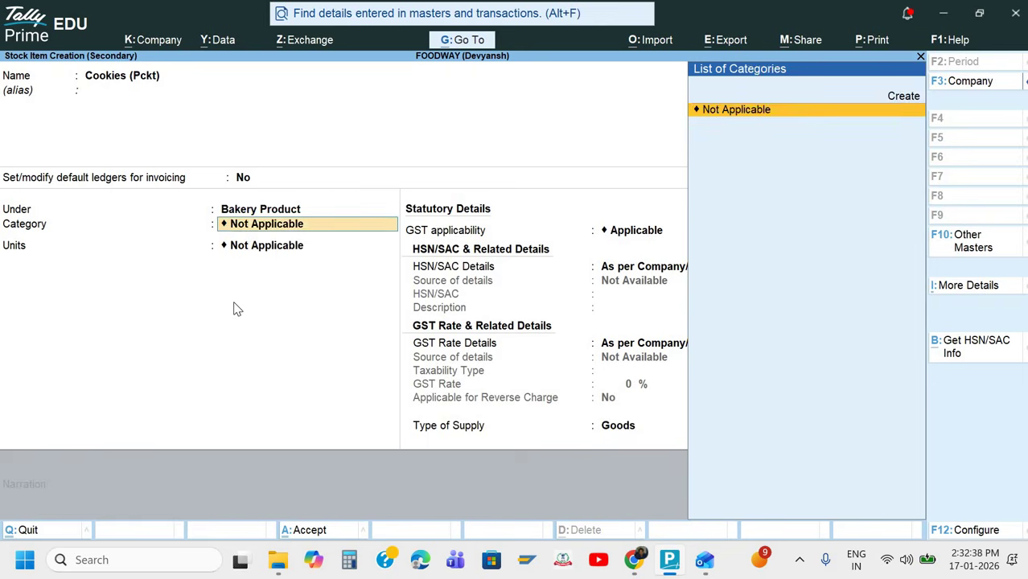
pyautogui.press('Return')
# Create a simple unit with symbol Pckt, formal name Packet, UQC PAC-PACKS and 0 decimal places for the cookies item.
pyautogui.hotkey('alt', 'c')
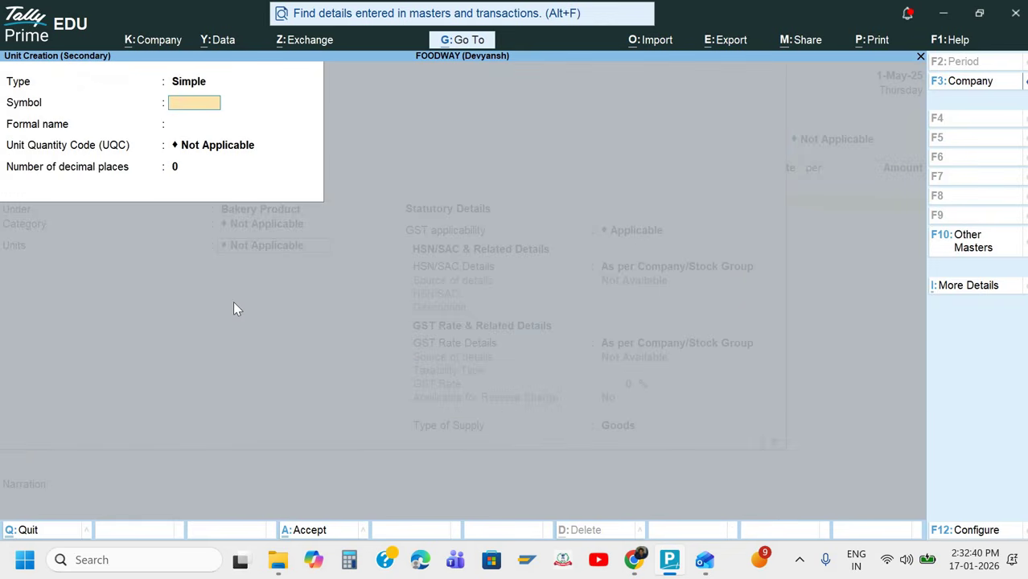
pyautogui.hotkey('alt', 'Tab')
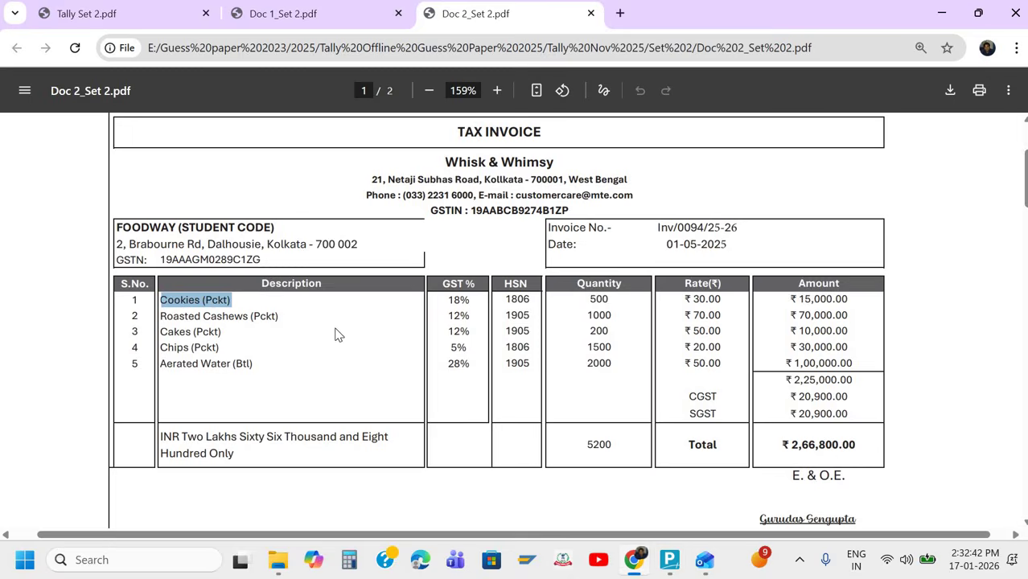
pyautogui.hotkey('alt', 'Tab')
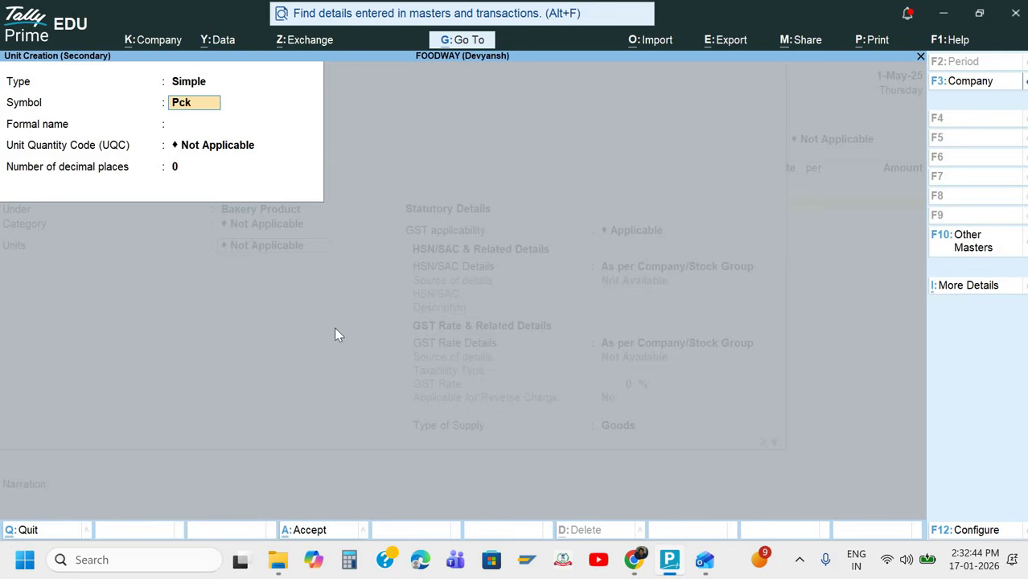
pyautogui.press('Return')
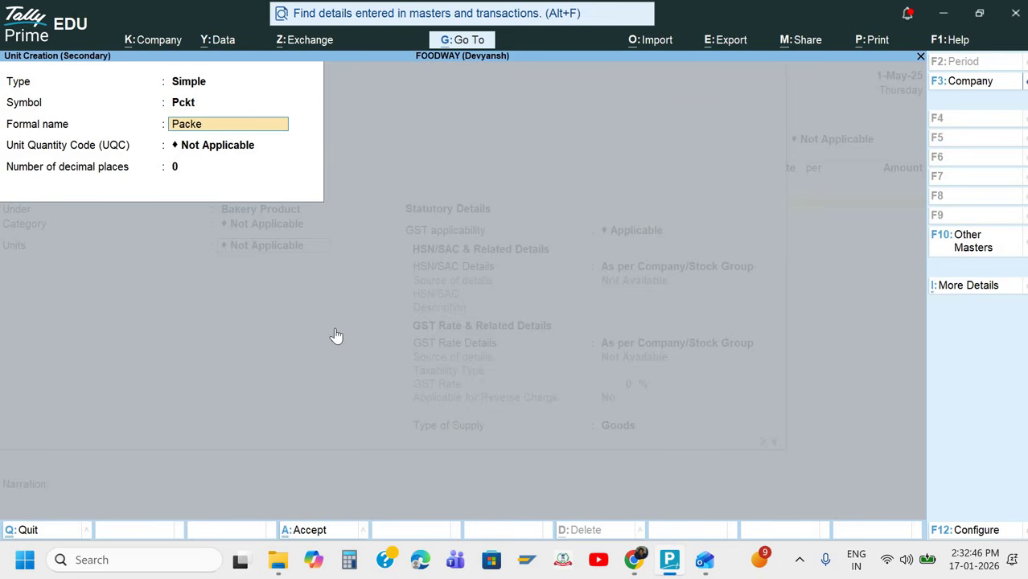
pyautogui.press('Return')
pyautogui.write('pa')
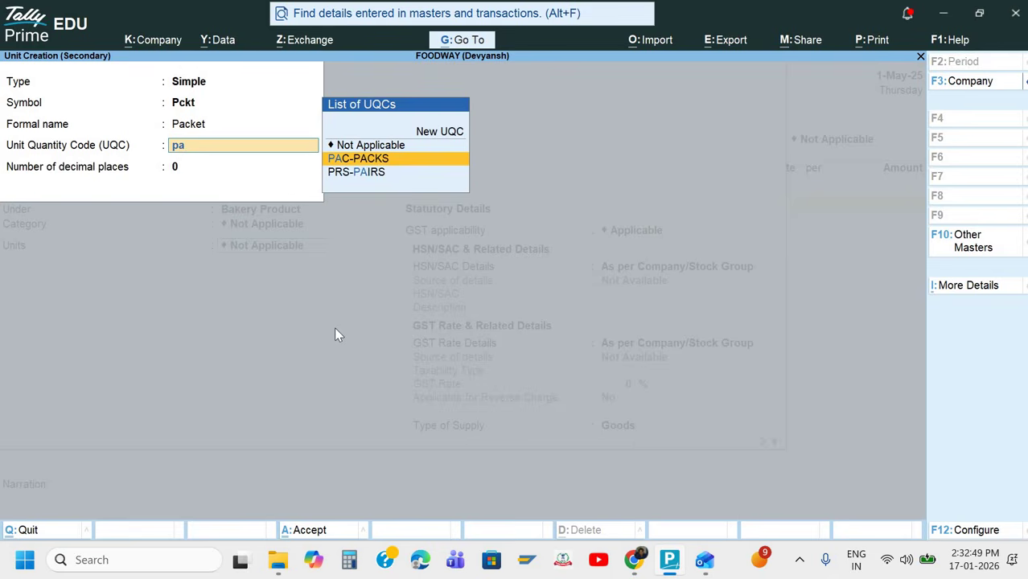
pyautogui.press('Return')
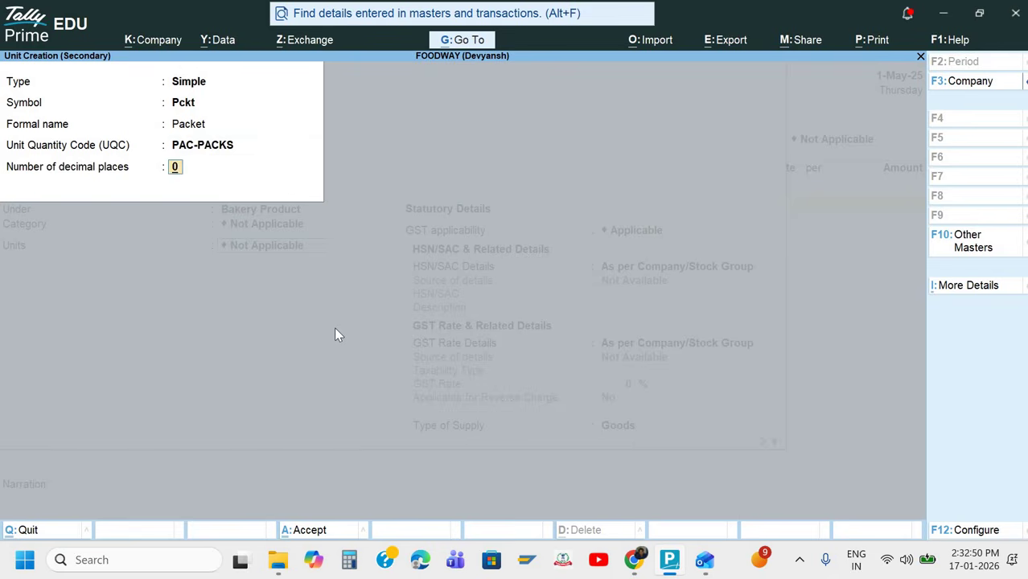
pyautogui.press('Return')
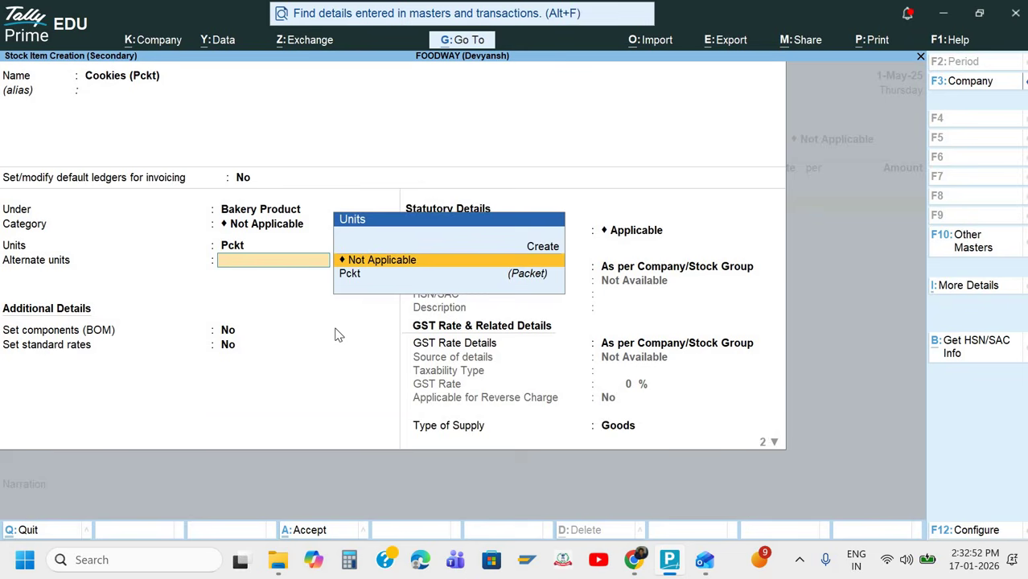
# Keep the default additional details for Cookies (Pckt), then specify HSN/SAC 1806 from the invoice with description C.
pyautogui.press('Return')
pyautogui.press('Return')
pyautogui.press('Return')
pyautogui.press('Return')
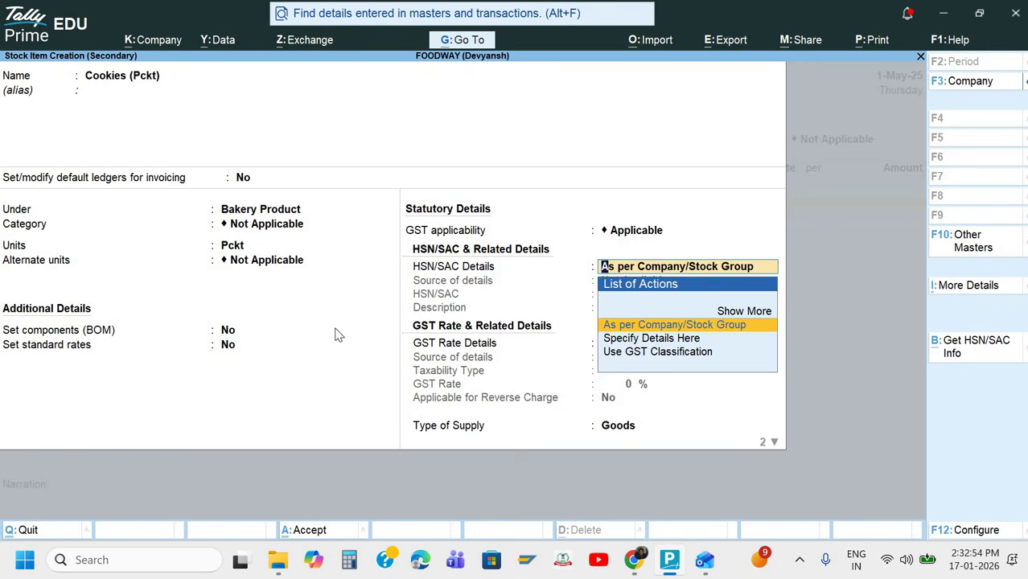
pyautogui.press('Down')
pyautogui.press('Return')
pyautogui.hotkey('alt', 'Tab')
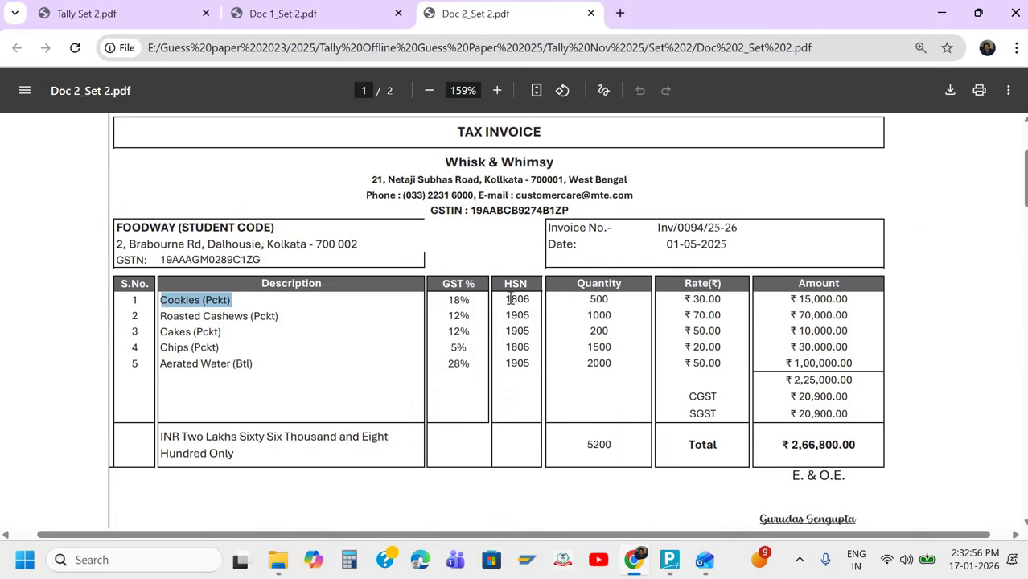
pyautogui.doubleClick(531, 299)
pyautogui.hotkey('alt', 'Tab')
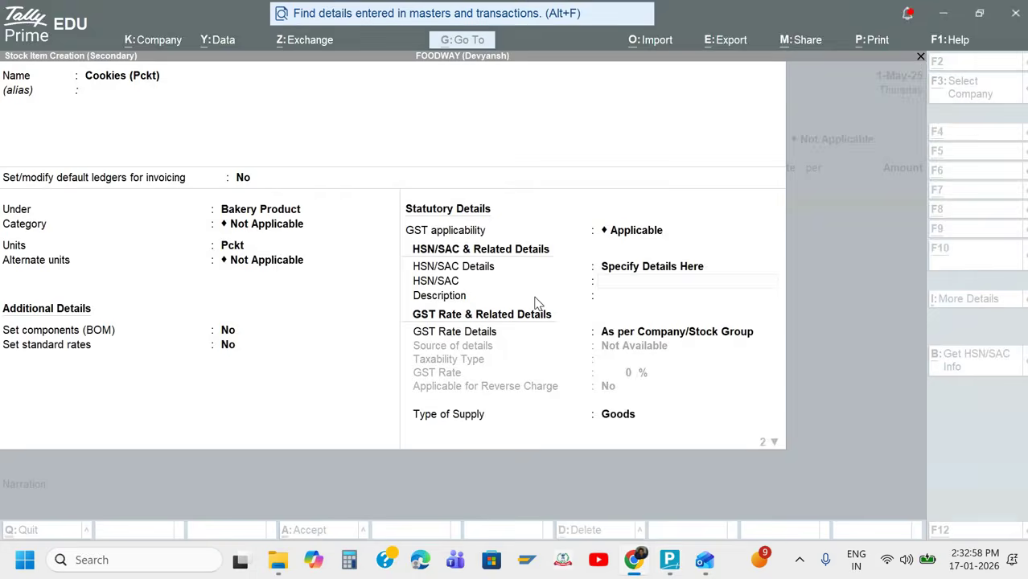
pyautogui.hotkey('ctrl', 'v')
pyautogui.press('Return')
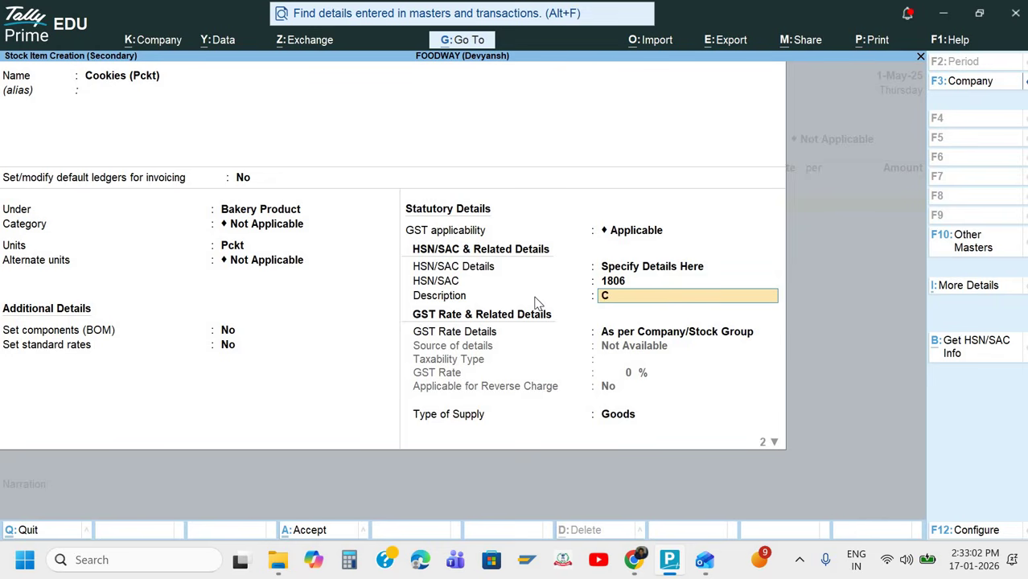
pyautogui.write('C')
pyautogui.press('Return')
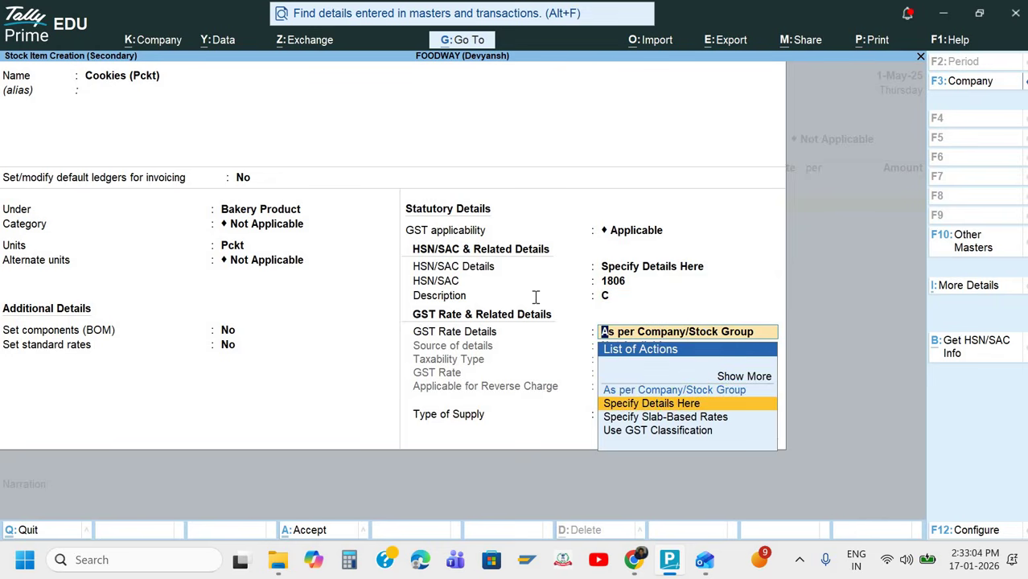
# Specify a taxable GST rate of 18% for Cookies (Pckt), keep Goods as the type of supply and save the item.
pyautogui.press('Return')
pyautogui.hotkey('alt', 'Tab')
pyautogui.hotkey('alt', 'Tab')
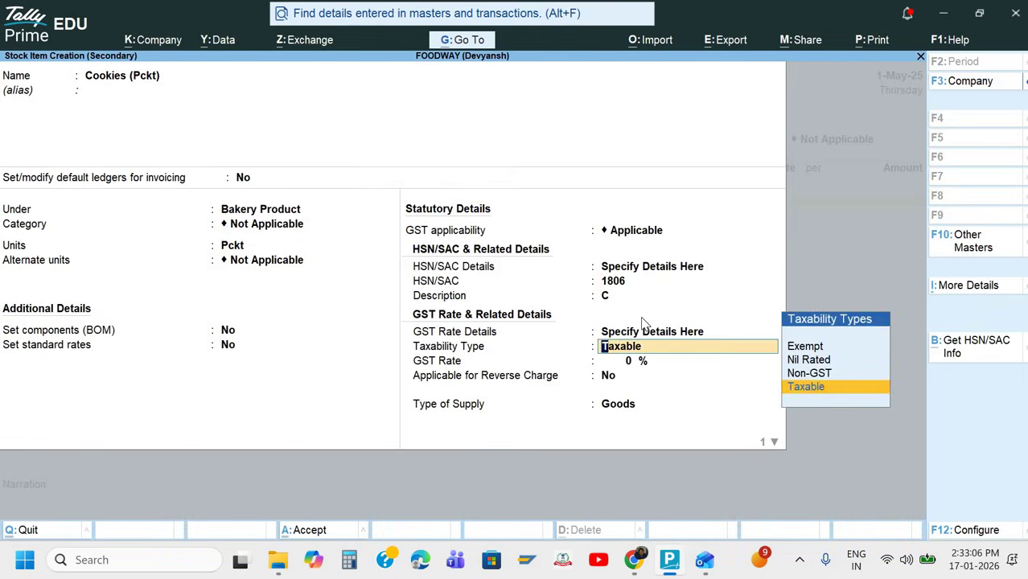
pyautogui.press('Return')
pyautogui.write('18')
pyautogui.hotkey('alt', 'Tab')
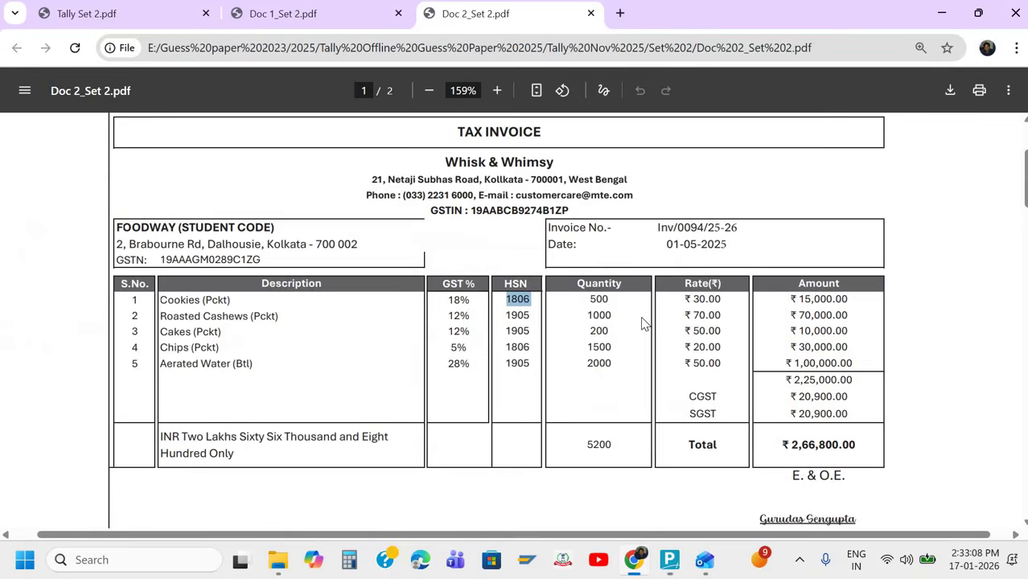
pyautogui.hotkey('alt', 'Tab')
pyautogui.press('Return')
pyautogui.press('Return')
pyautogui.press('Return')
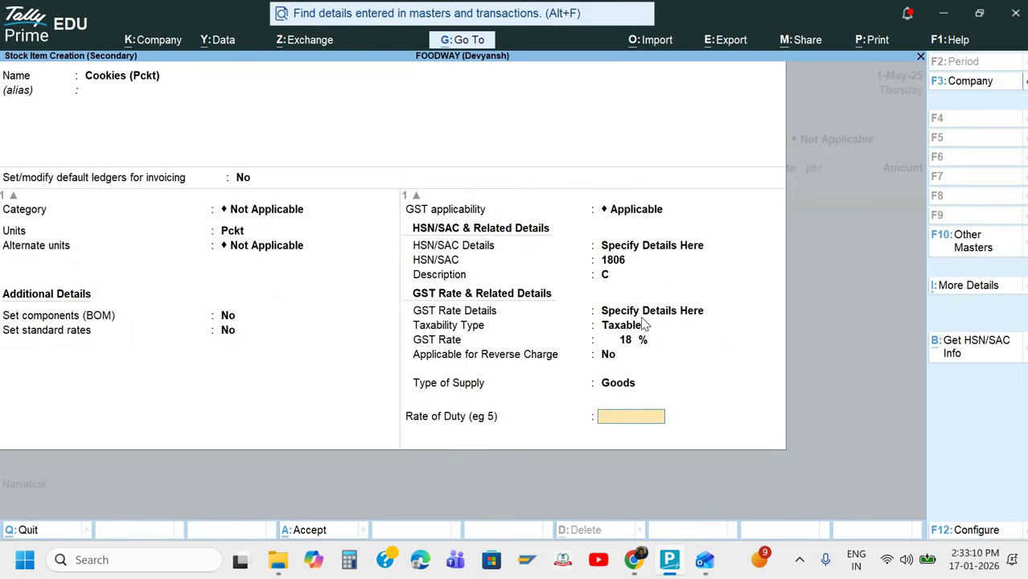
pyautogui.press('Return')
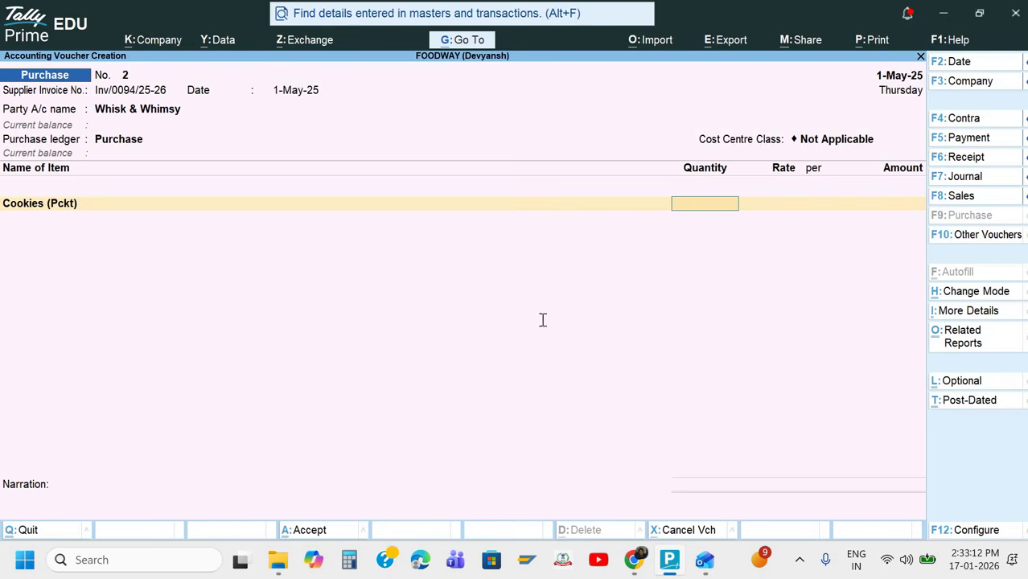
# Enter a quantity of 500 Pckt at a rate of 30.00 for the Cookies (Pckt) line, as given on the invoice.
pyautogui.hotkey('alt', 'Tab')
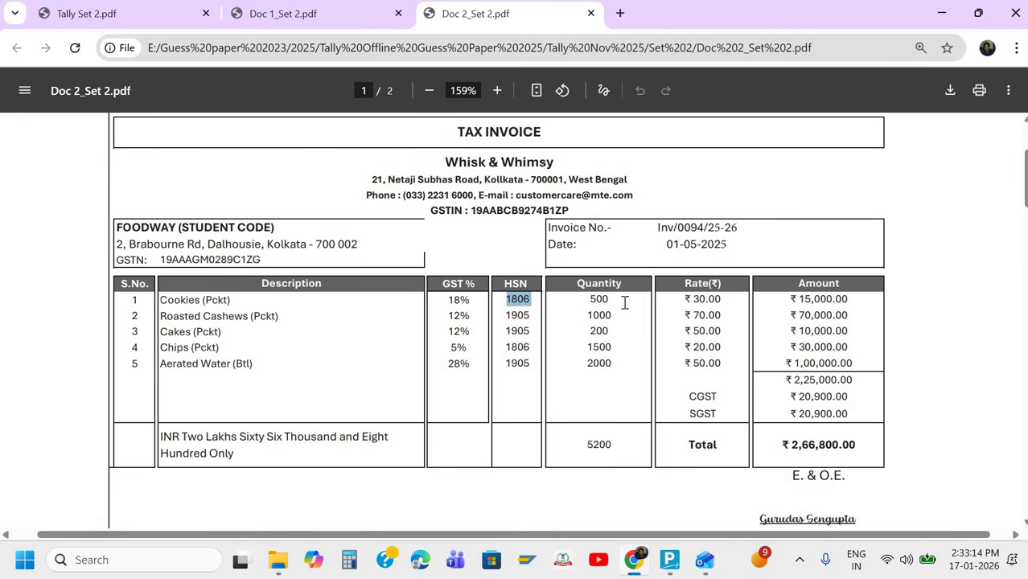
pyautogui.hotkey('alt', 'Tab')
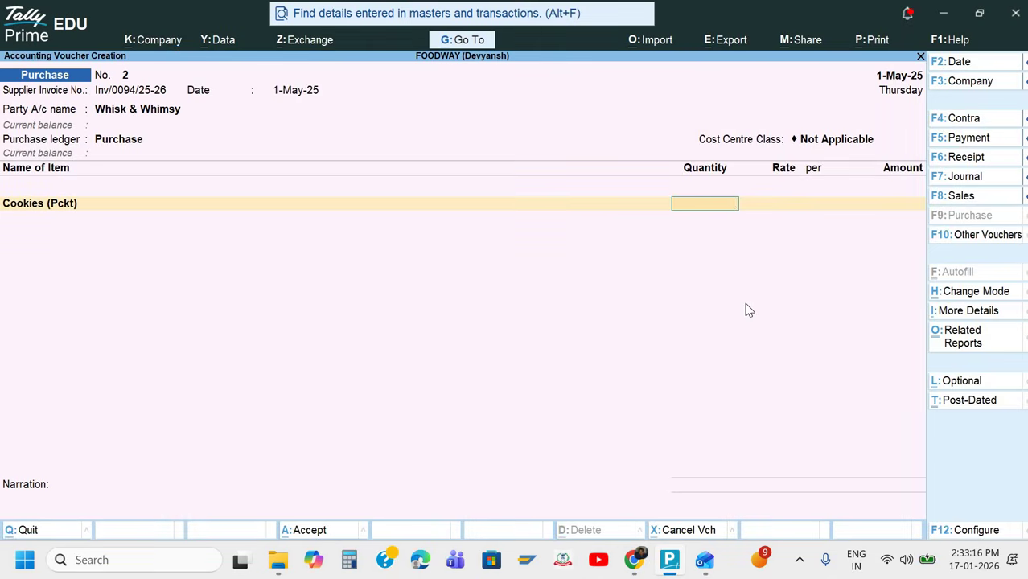
pyautogui.press('Return')
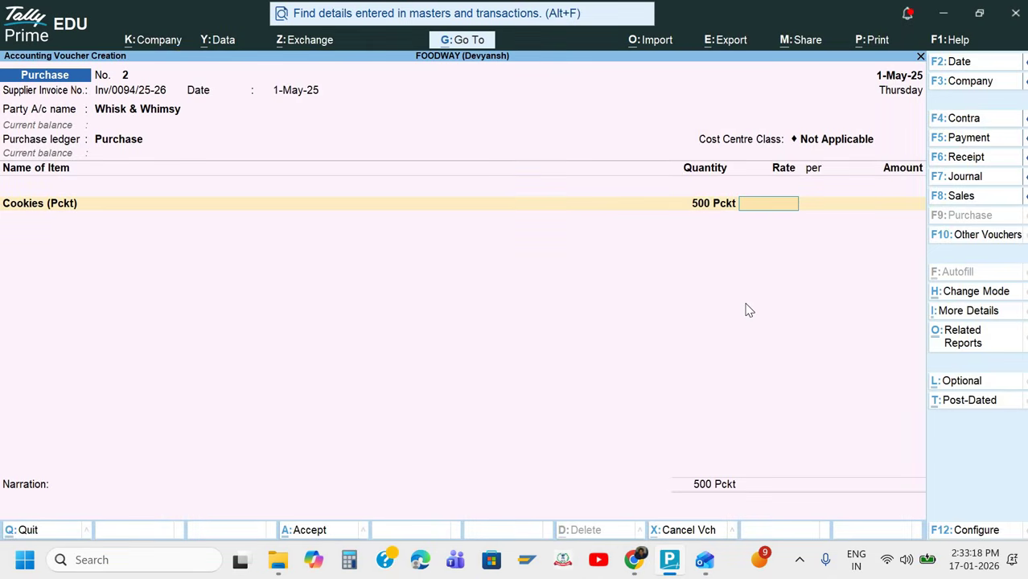
pyautogui.press('Return')
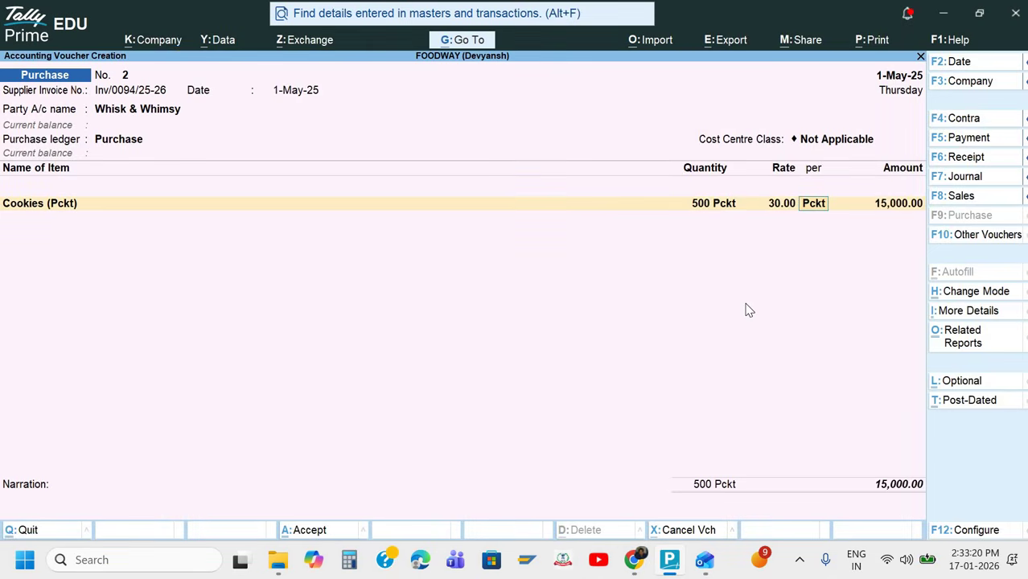
pyautogui.press('Return')
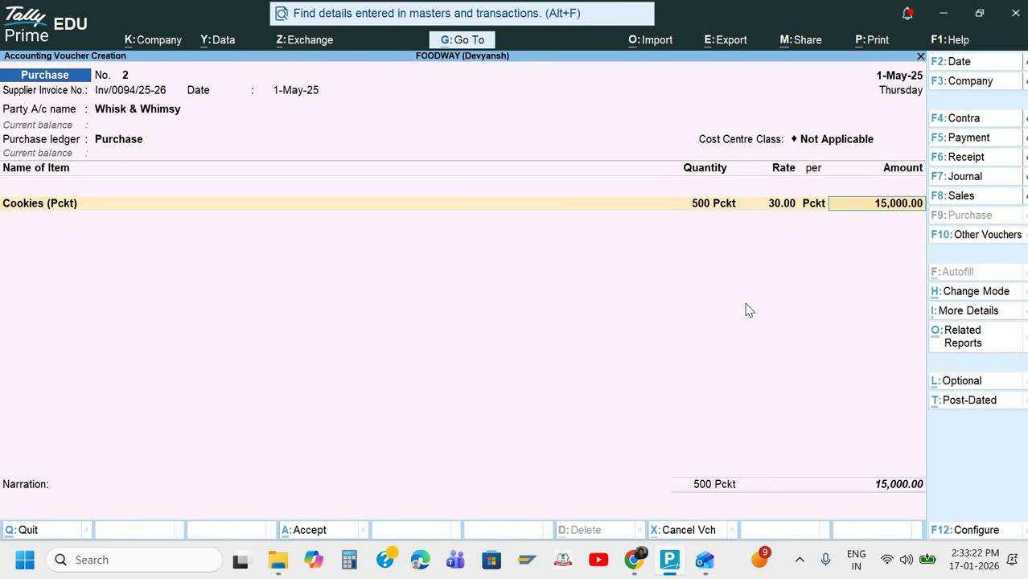
pyautogui.press('Return')
# Begin a second stock item and name it Roasted Cashews, copied from the invoice, without an alias.
pyautogui.hotkey('alt', 'Tab')
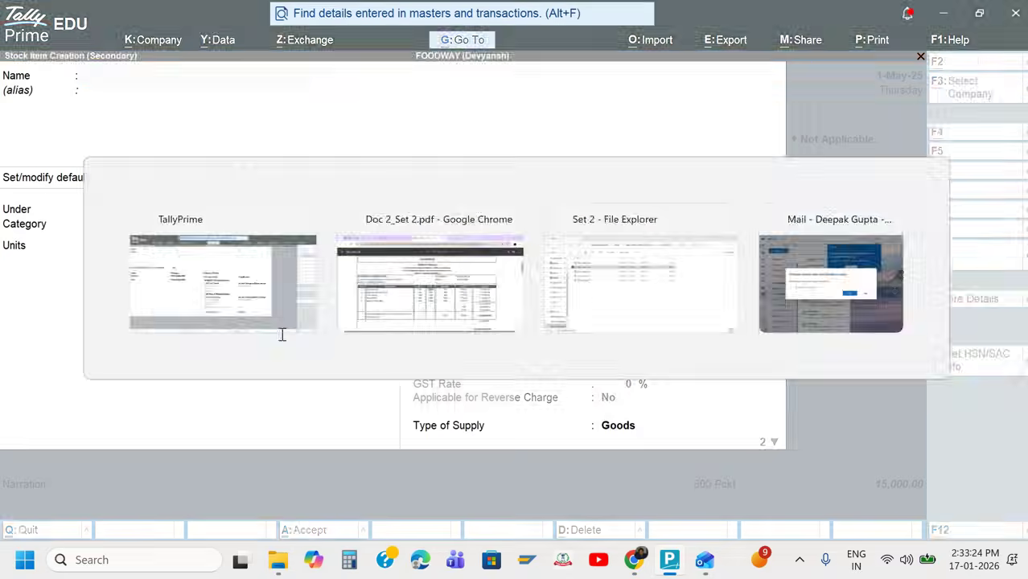
pyautogui.moveTo(161, 316); pyautogui.dragTo(248, 317)
pyautogui.hotkey('ctrl', 'c')
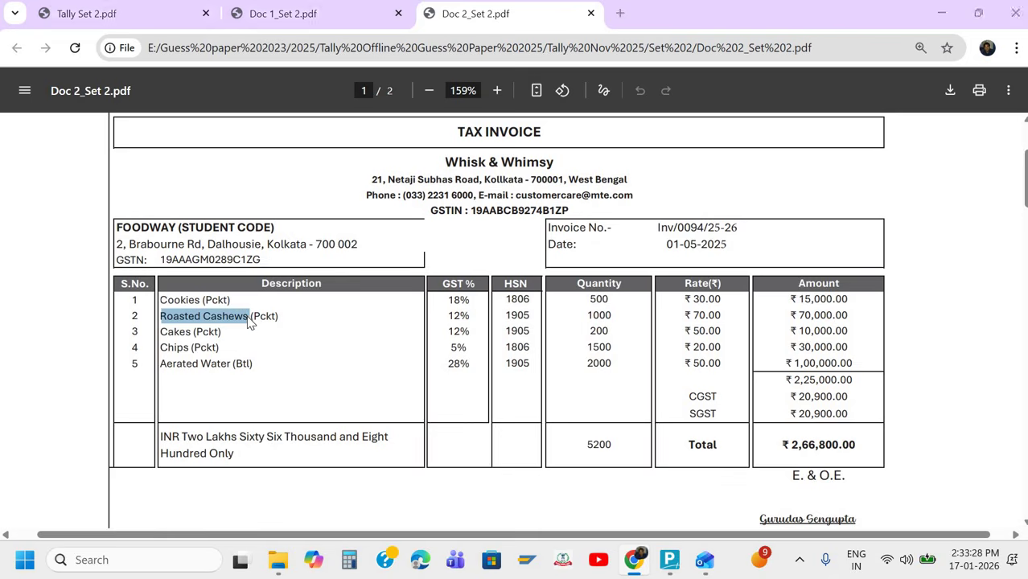
pyautogui.hotkey('alt', 'Tab')
pyautogui.hotkey('ctrl', 'v')
pyautogui.press('Return')
pyautogui.press('Return')
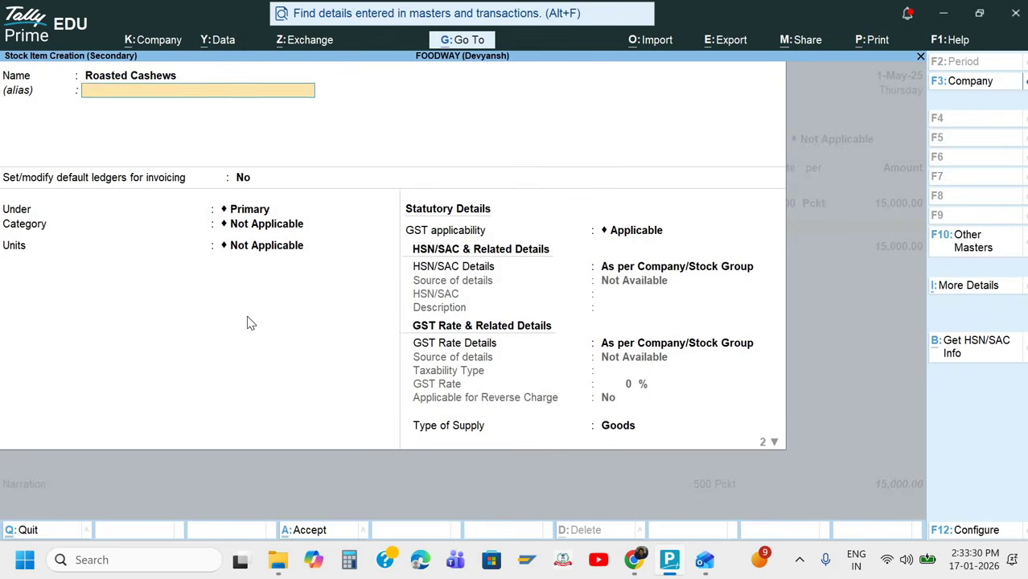
# Place Roasted Cashews under Bakery Product with unit Pckt, no alternate unit, and components and standard rates set to No.
pyautogui.press('Return')
pyautogui.press('Down')
pyautogui.press('Return')
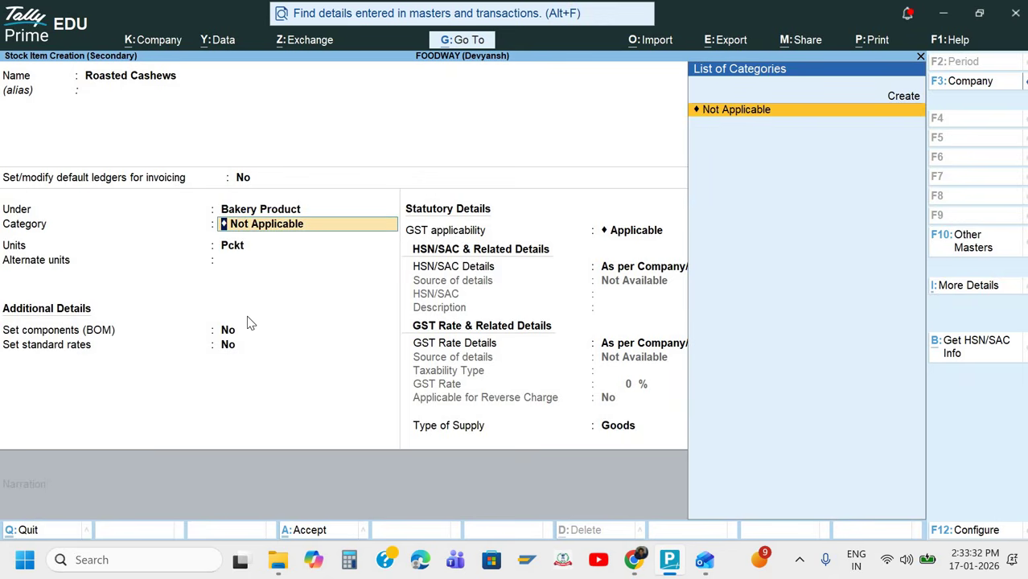
pyautogui.press('Return')
pyautogui.press('Return')
pyautogui.press('Return')
pyautogui.press('Return')
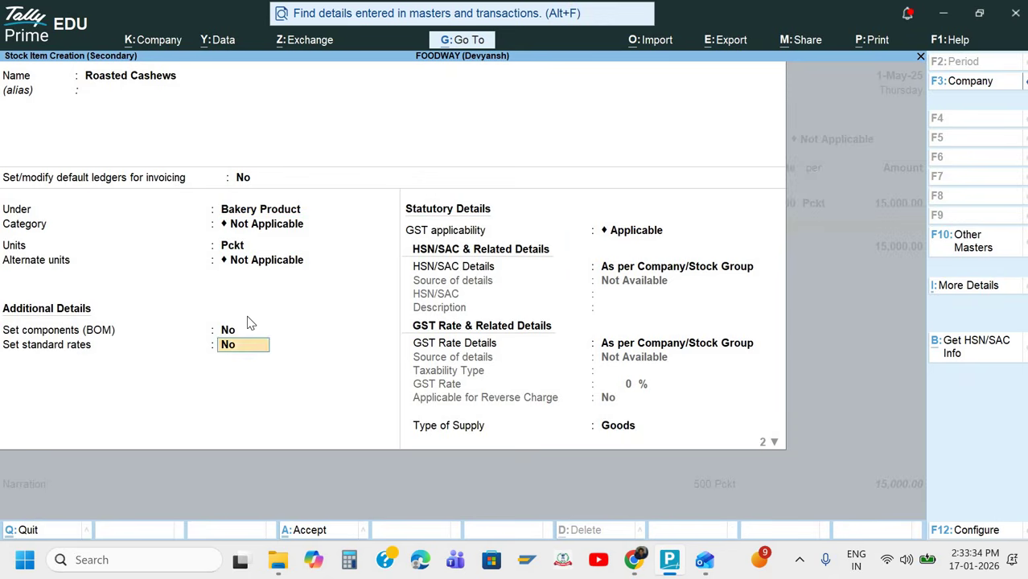
pyautogui.press('Return')
# Specify HSN/SAC 1905 for Roasted Cashews, copied from the invoice, with description RC.
pyautogui.press('Return')
pyautogui.press('Down')
pyautogui.press('Return')
pyautogui.hotkey('alt', 'Tab')
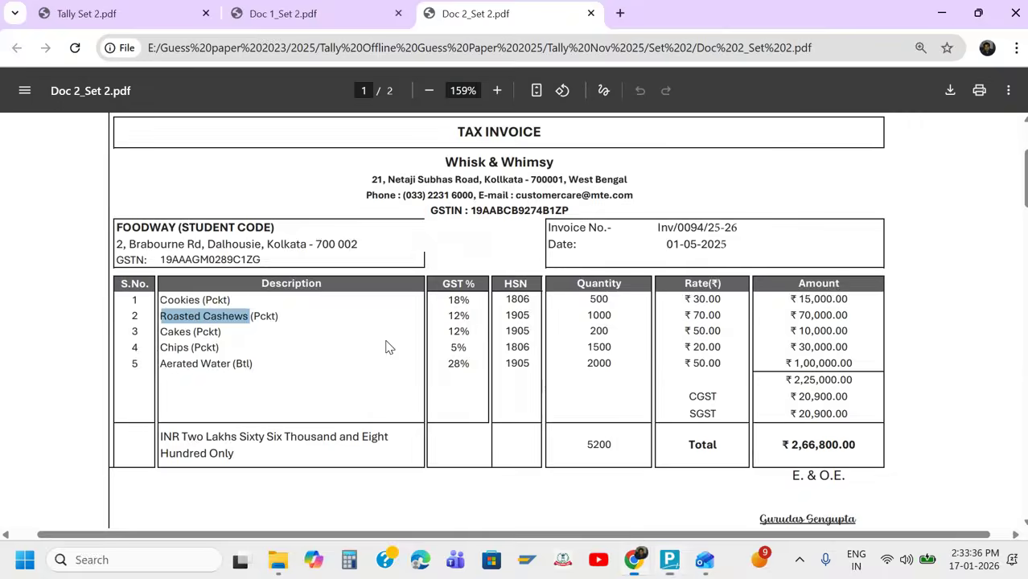
pyautogui.doubleClick(521, 315)
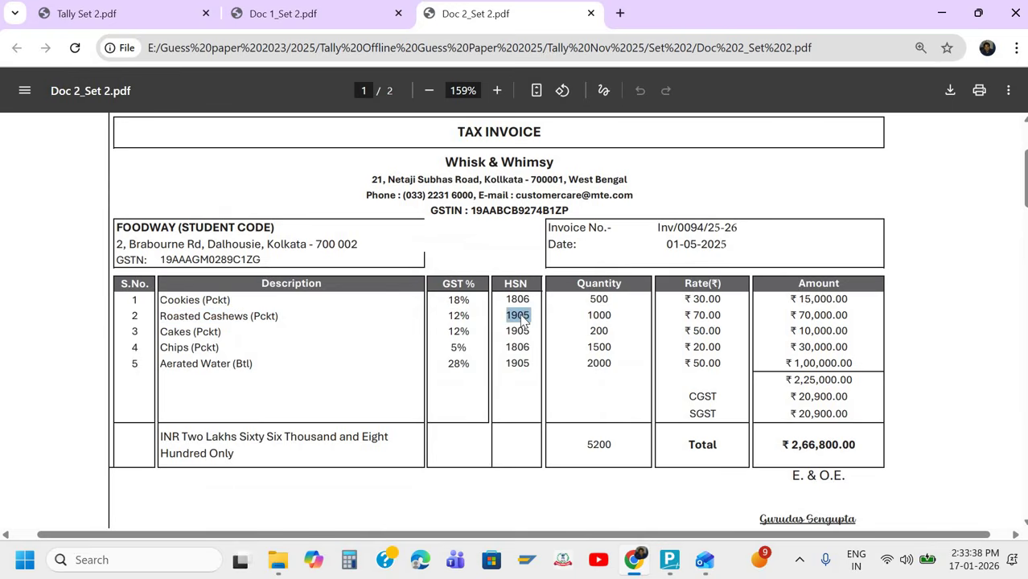
pyautogui.hotkey('ctrl', 'c')
pyautogui.hotkey('alt', 'Tab')
pyautogui.hotkey('ctrl', 'alt', 'v')
pyautogui.press('Return')
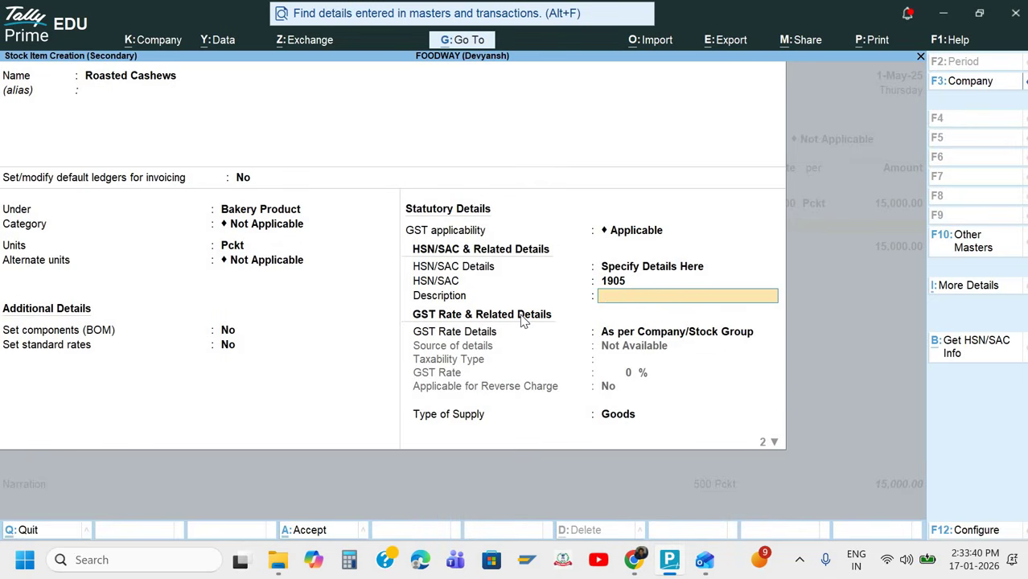
pyautogui.press('Return')
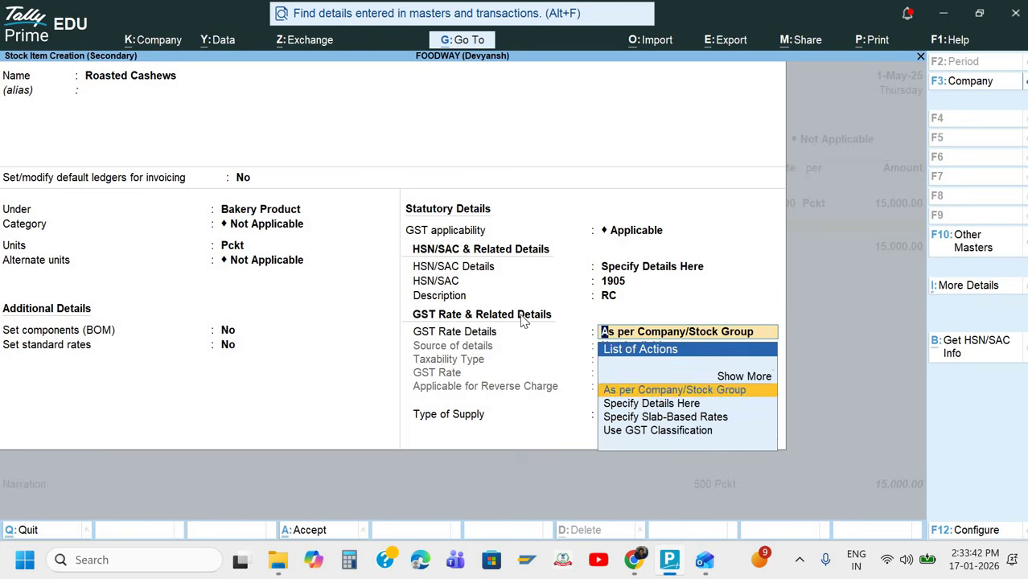
# Specify a taxable GST rate of 12% for Roasted Cashews, with reverse charge No and supply type Goods, and save the item.
pyautogui.press('Down')
pyautogui.press('Return')
pyautogui.press('Return')
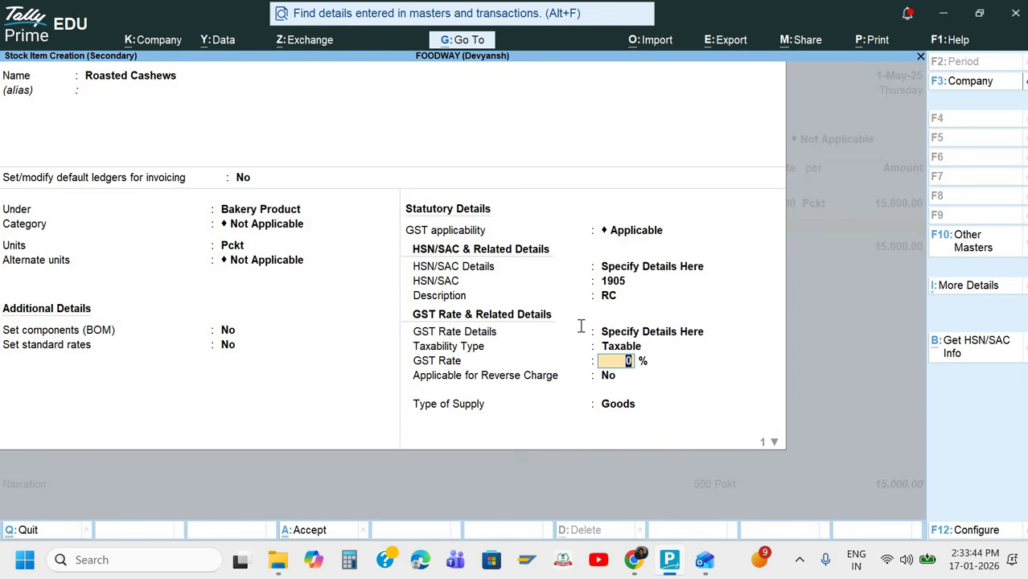
pyautogui.hotkey('alt', 'Tab')
pyautogui.hotkey('alt', 'Tab')
pyautogui.write('12')
pyautogui.press('Return')
pyautogui.press('Return')
pyautogui.press('Return')
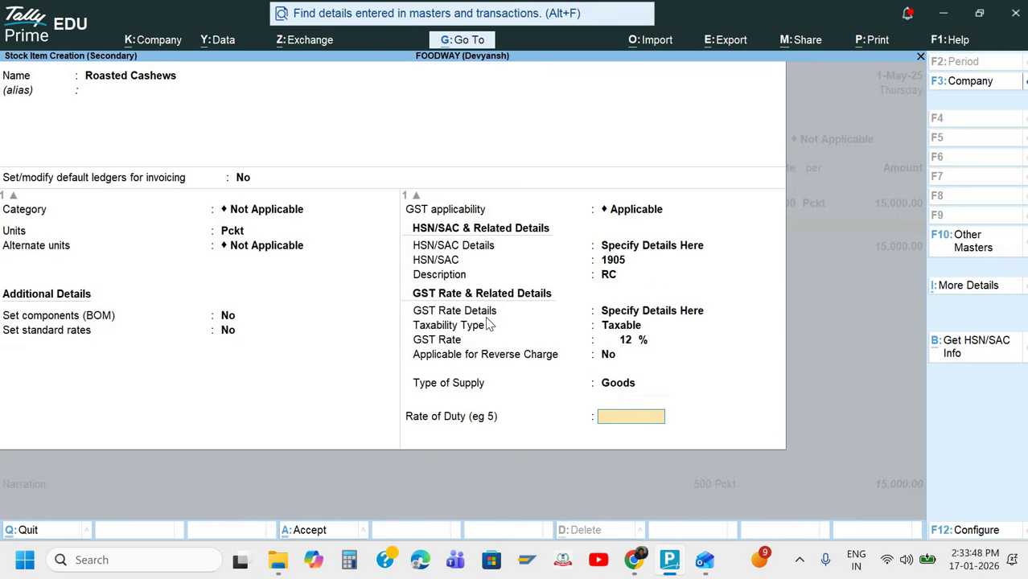
pyautogui.press('Return')
# Enter a quantity of 1,000 Pckt at a rate of 70.00 for the Roasted Cashews line, as given on the invoice.
pyautogui.hotkey('alt', 'Tab')
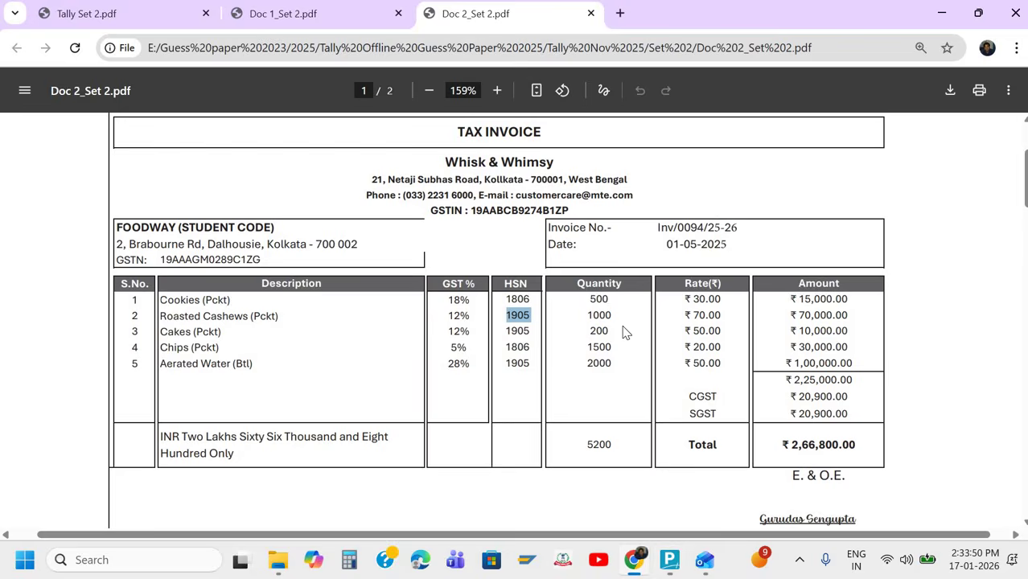
pyautogui.hotkey('alt', 'Tab')
pyautogui.write('1,000')
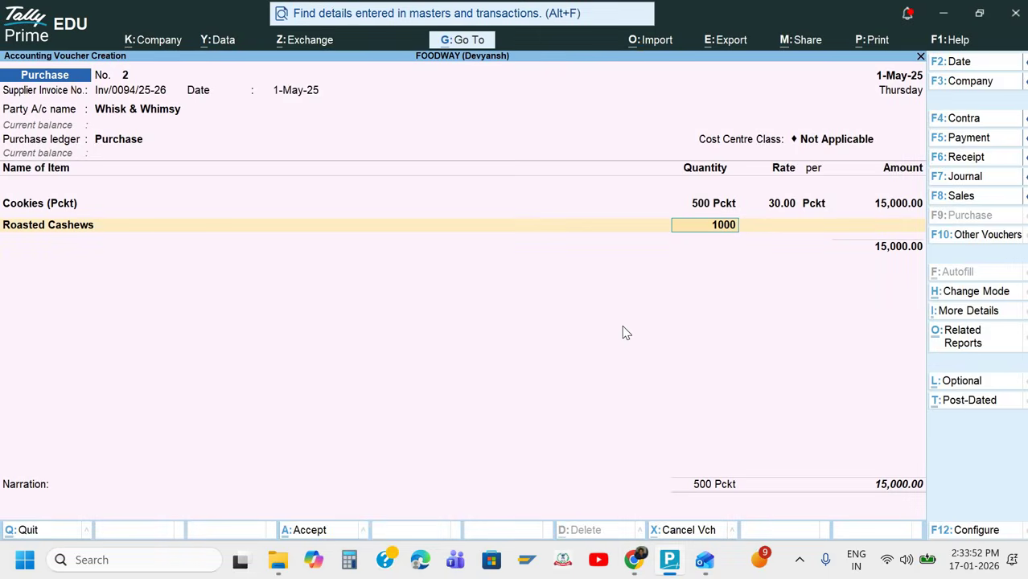
pyautogui.press('Return')
pyautogui.write('70')
pyautogui.press('Return')
pyautogui.press('Return')
pyautogui.press('Return')
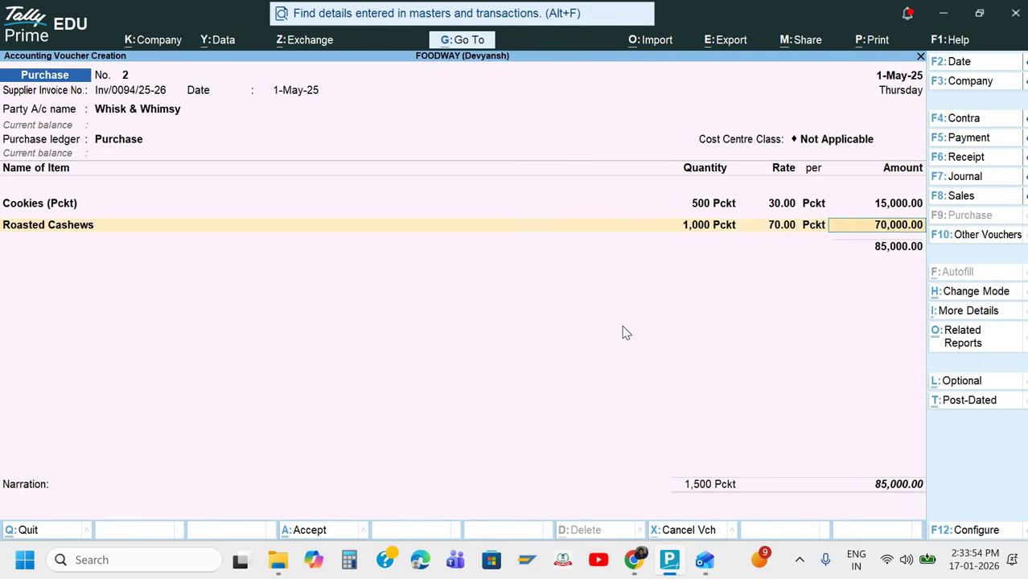
# Begin a third stock item and name it Cakes, copied from the invoice, without an alias.
pyautogui.hotkey('alt', 'c')
pyautogui.hotkey('alt', 'Tab')
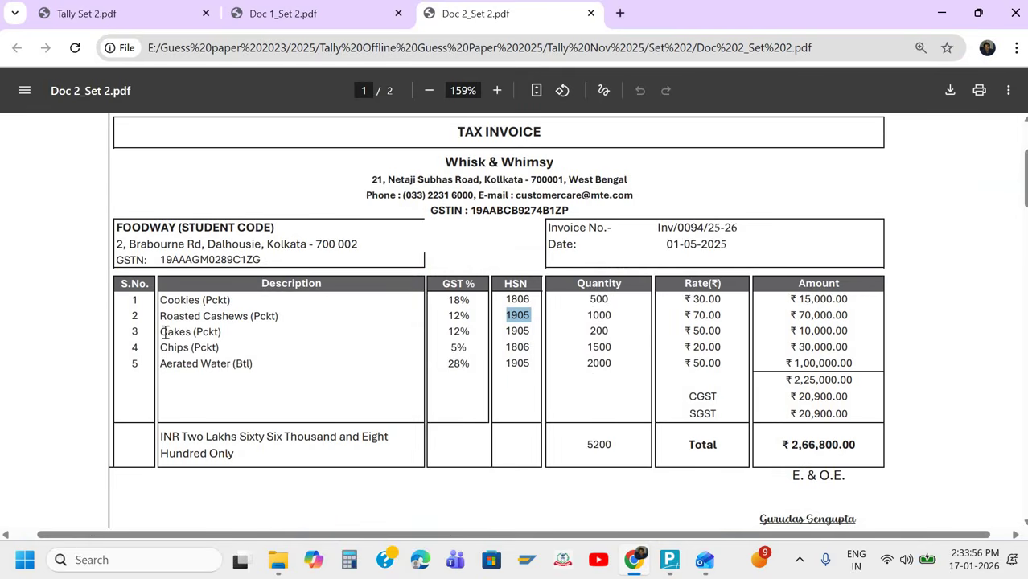
pyautogui.moveTo(161, 331); pyautogui.dragTo(193, 338)
pyautogui.hotkey('ctrl', 'c')
pyautogui.hotkey('alt', 'Tab')
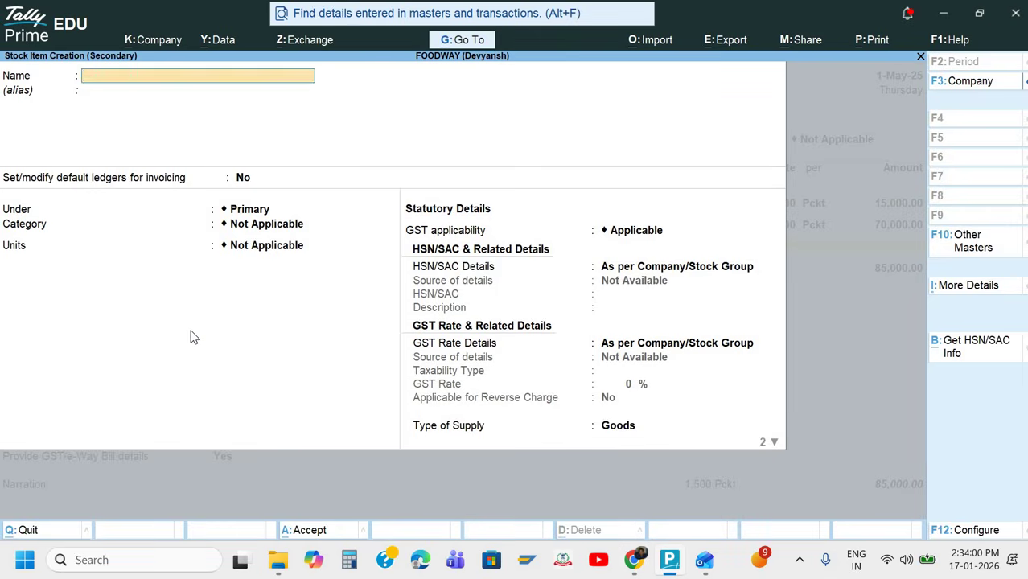
pyautogui.hotkey('ctrl', 'v')
pyautogui.press('Return')
pyautogui.press('Return')
# Place Cakes under Bakery Product with unit Pckt, no alternate unit, and components and standard rates set to No.
pyautogui.press('Down')
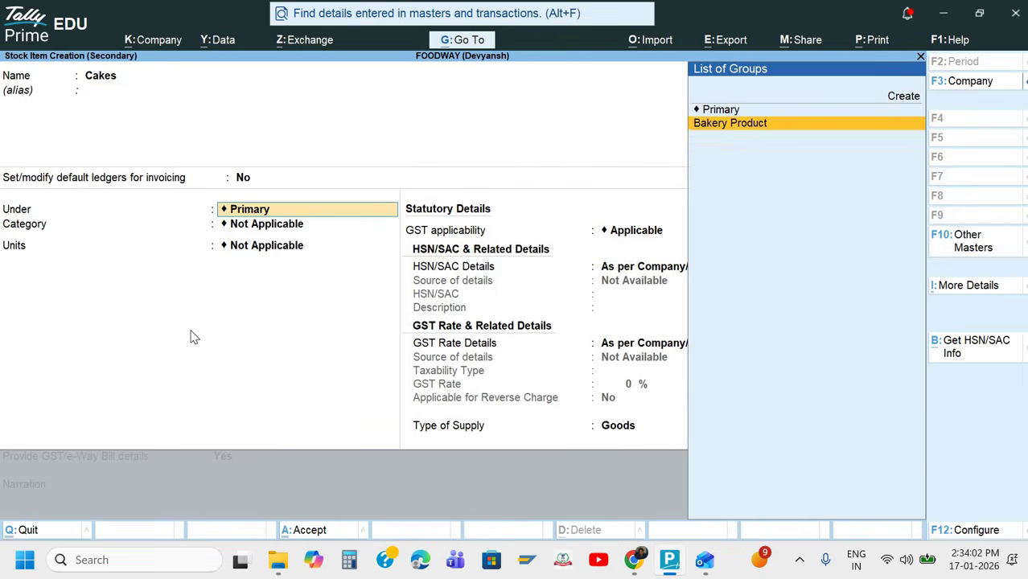
pyautogui.press('Return')
pyautogui.press('Return')
pyautogui.press('Return')
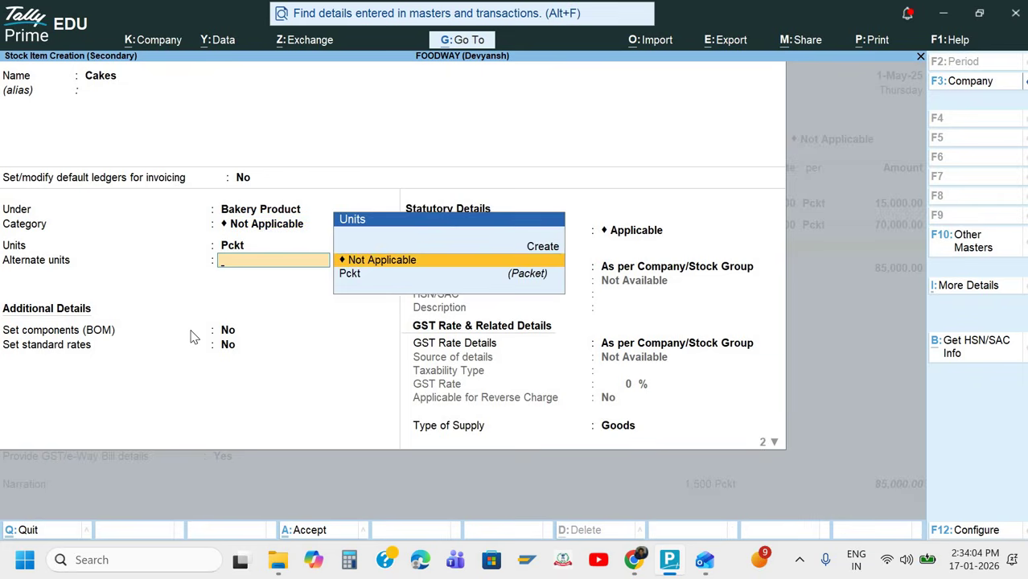
pyautogui.press('Return')
pyautogui.press('Return')
pyautogui.press('Return')
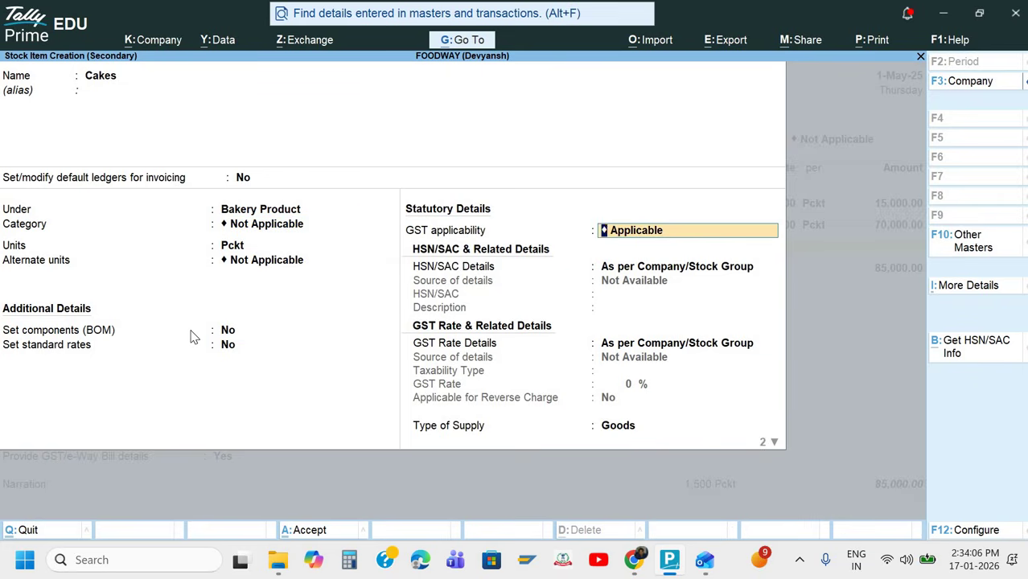
# Specify HSN/SAC 1905 from the invoice for Cakes, with Cakes as its description.
pyautogui.press('Return')
pyautogui.press('Down')
pyautogui.press('Return')
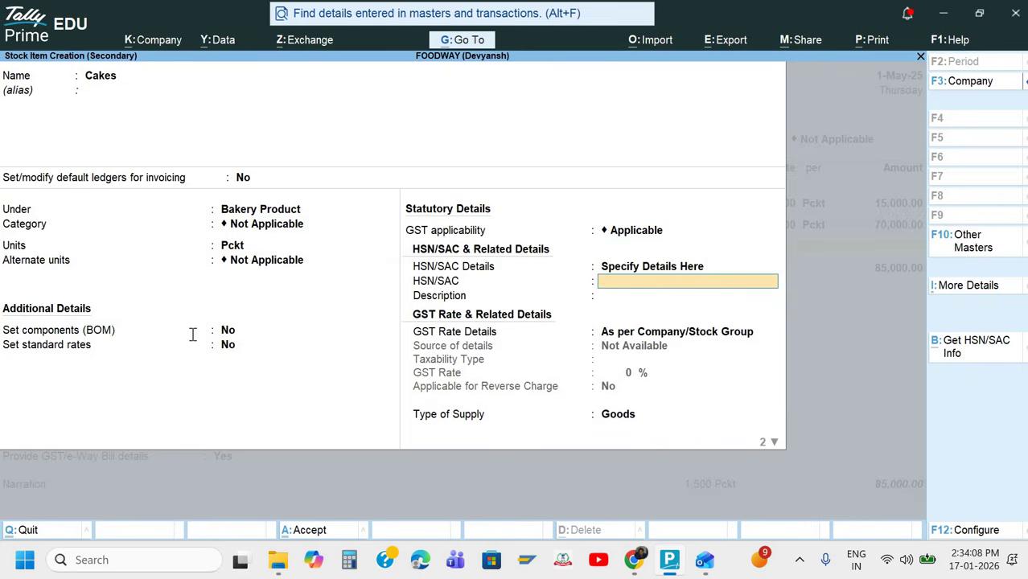
pyautogui.hotkey('alt', 'Tab')
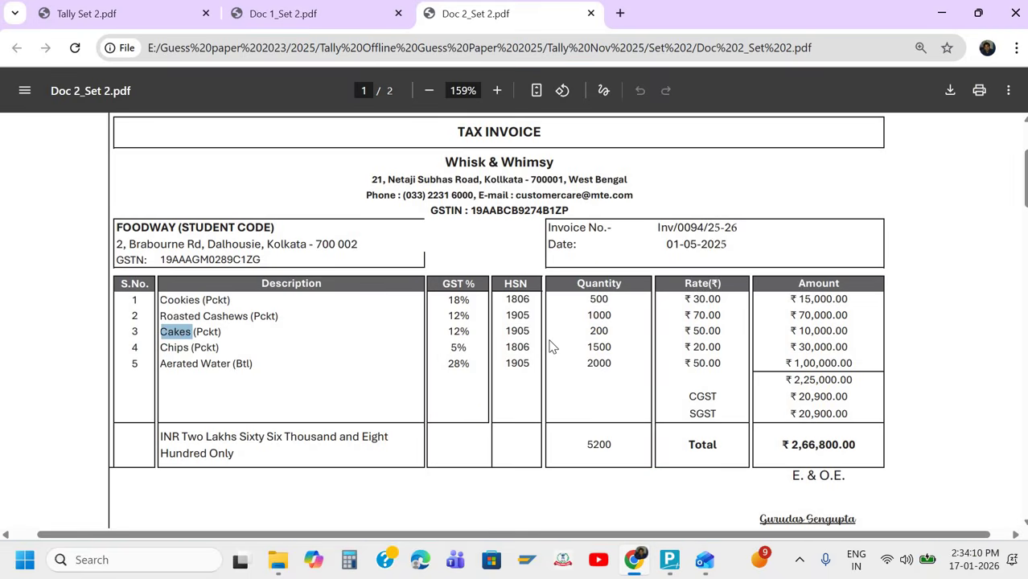
pyautogui.hotkey('alt', 'Tab')
pyautogui.write('1')
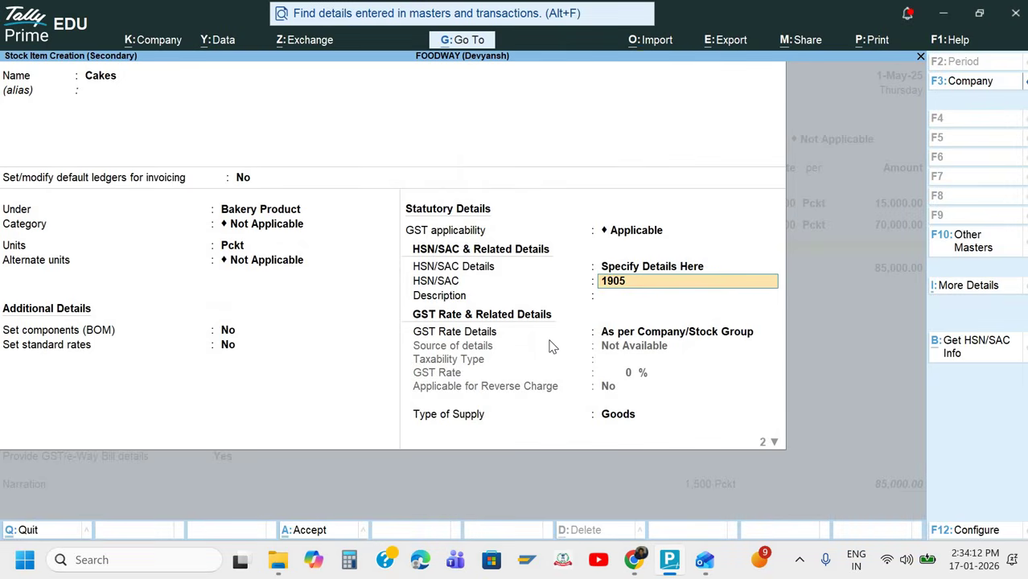
pyautogui.write('905')
pyautogui.press('Return')
pyautogui.hotkey('ctrl', 'alt', 'v')
pyautogui.press('Return')
# Specify a taxable GST rate of 12% for Cakes, with reverse charge No and supply type Goods, and save the item.
pyautogui.press('Down')
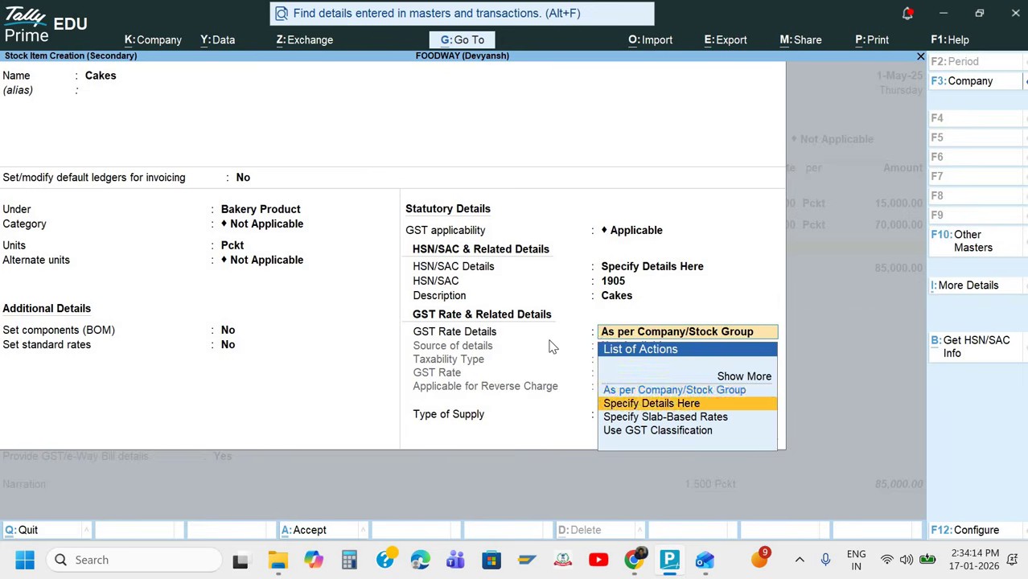
pyautogui.press('Return')
pyautogui.press('Return')
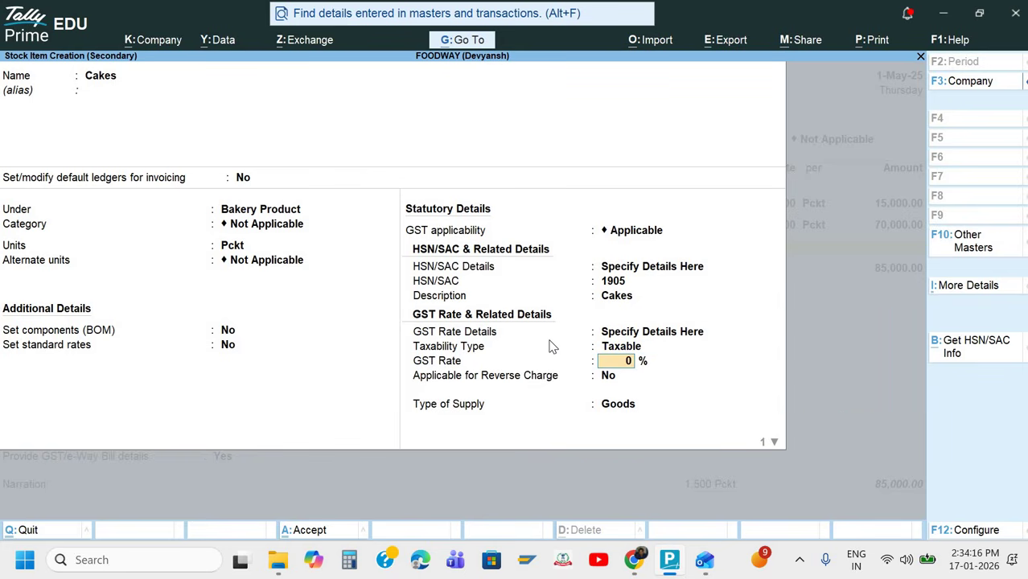
pyautogui.press('Return')
pyautogui.press('Return')
pyautogui.press('Return')
pyautogui.press('Return')
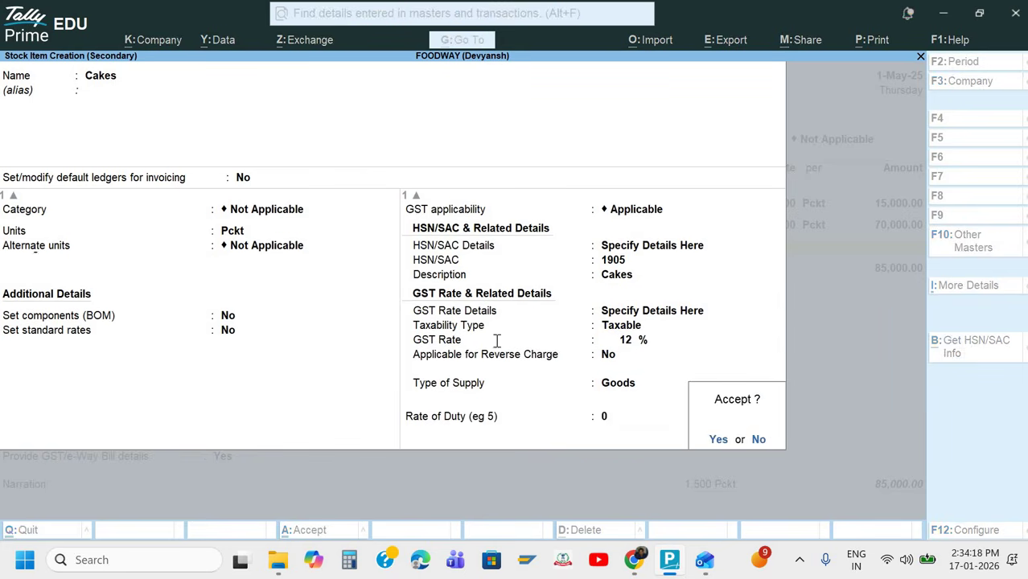
pyautogui.press('Return')
# Enter a quantity of 200 Pckt for the Cakes line, as given on the invoice.
pyautogui.hotkey('alt', 'Tab')
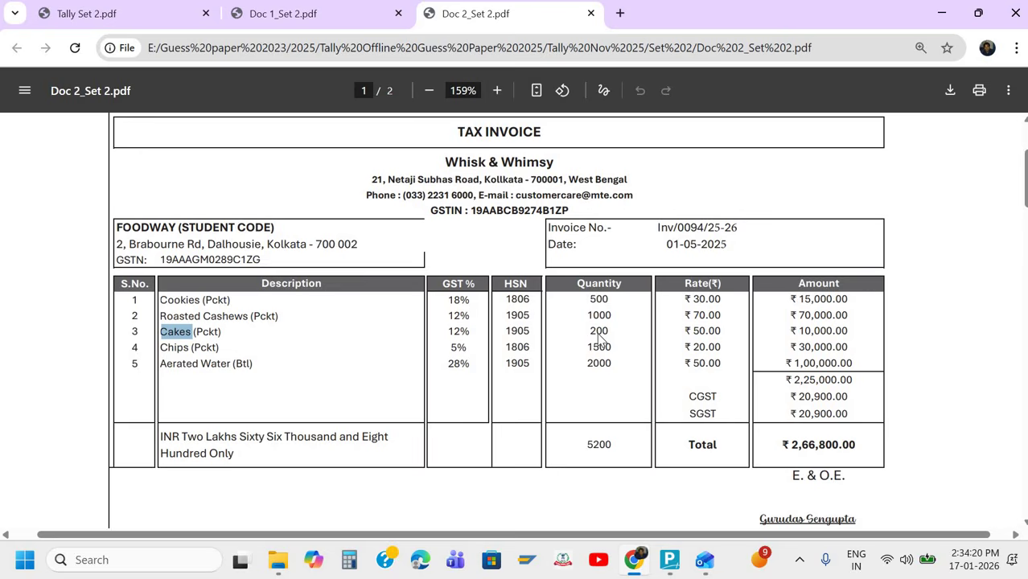
pyautogui.hotkey('alt', 'Tab')
pyautogui.write('200')
pyautogui.press('Return')
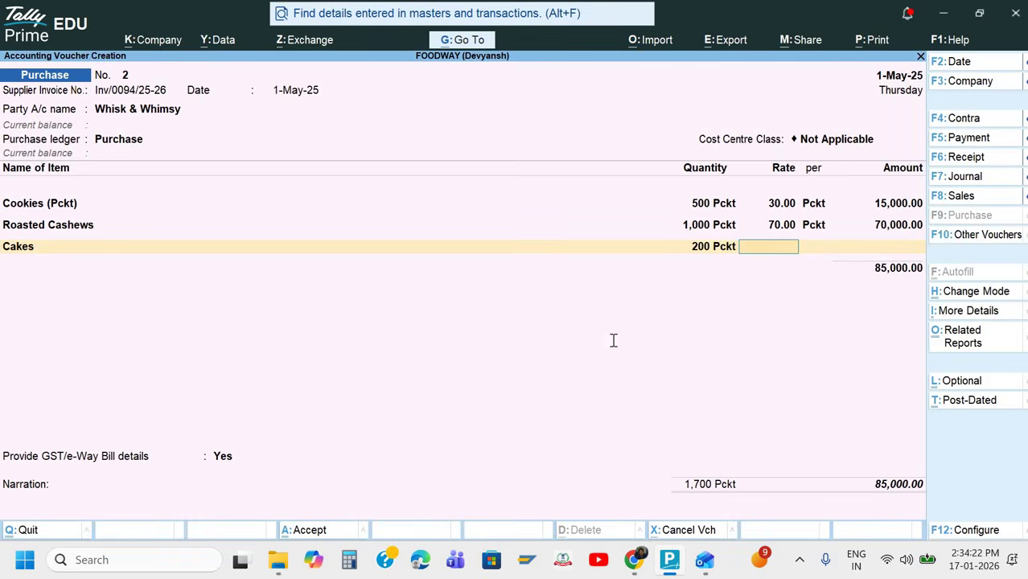
pyautogui.hotkey('alt', 'Tab')
pyautogui.hotkey('alt', 'Tab')
pyautogui.write('500')
pyautogui.press('Return')
pyautogui.press('BackSpace')
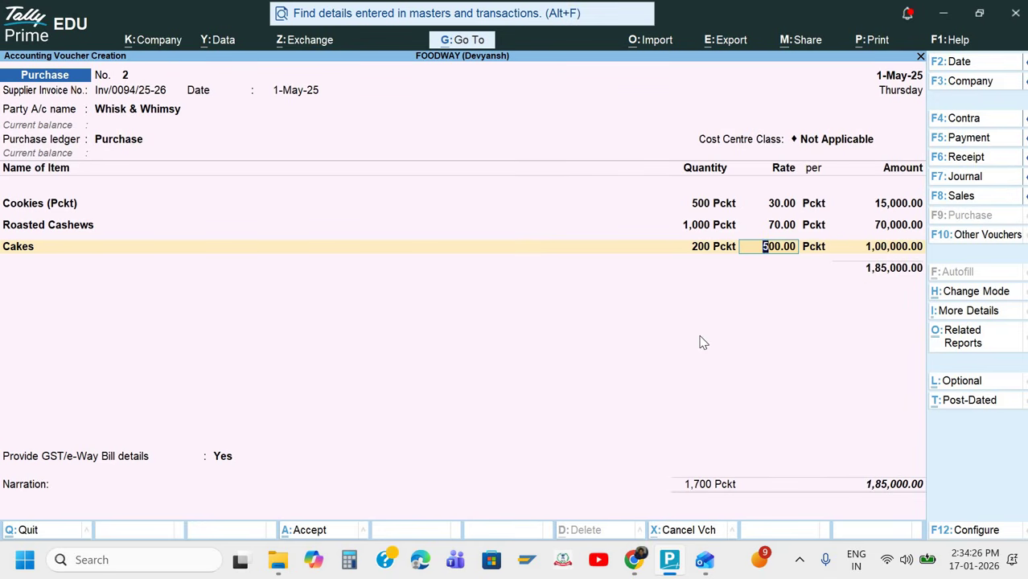
# Set the rate of the Cakes line to 50.00 per Pckt and complete the line.
pyautogui.write('50')
pyautogui.press('Return')
pyautogui.press('Return')
pyautogui.press('Return')
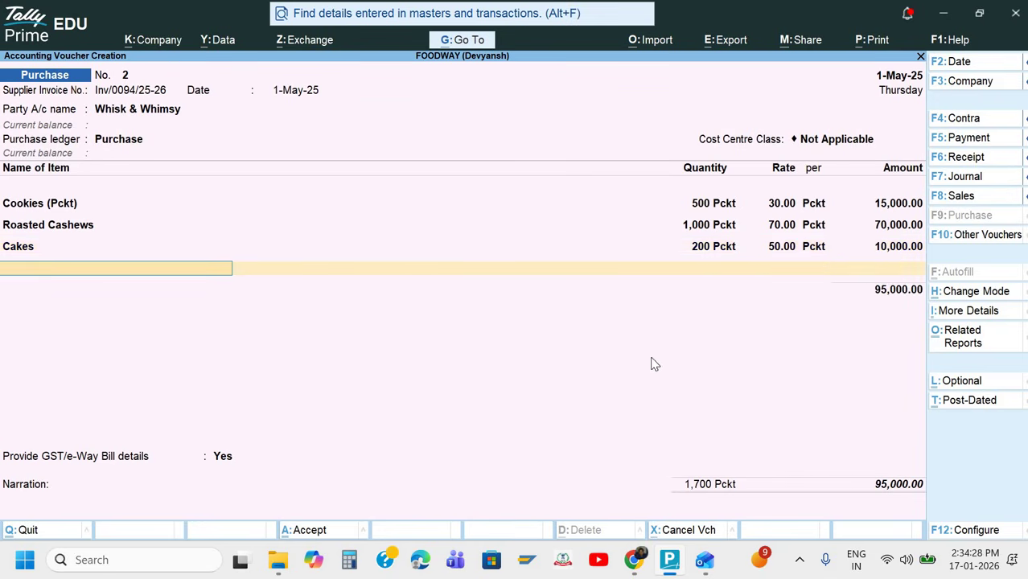
# Begin a fourth stock item and name it Chips, copied from the invoice, without an alias.
pyautogui.hotkey('alt', 'Tab')
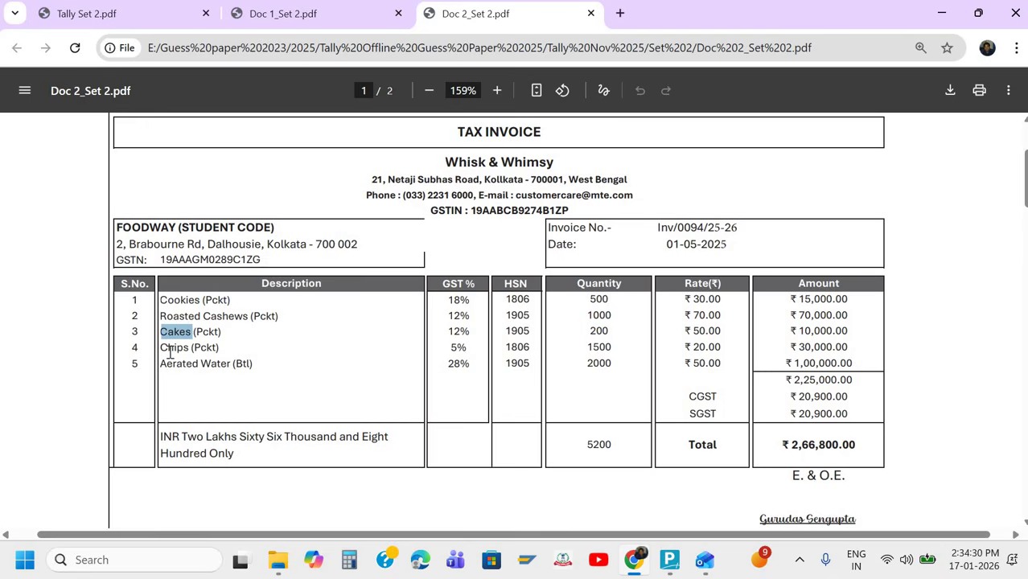
pyautogui.doubleClick(170, 349)
pyautogui.hotkey('alt', 'Tab')
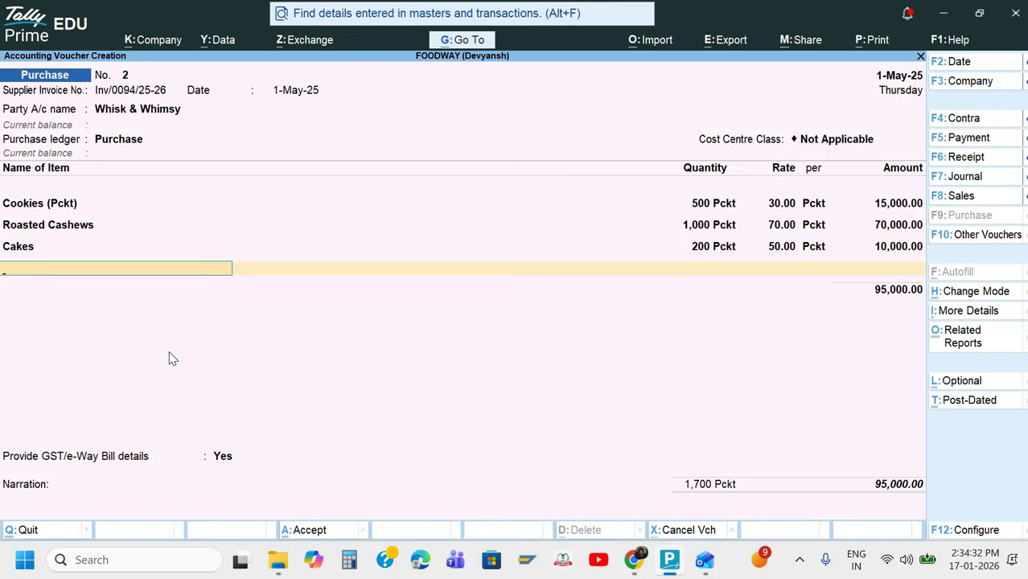
pyautogui.hotkey('alt', 'c')
pyautogui.hotkey('ctrl', 'v')
pyautogui.press('Return')
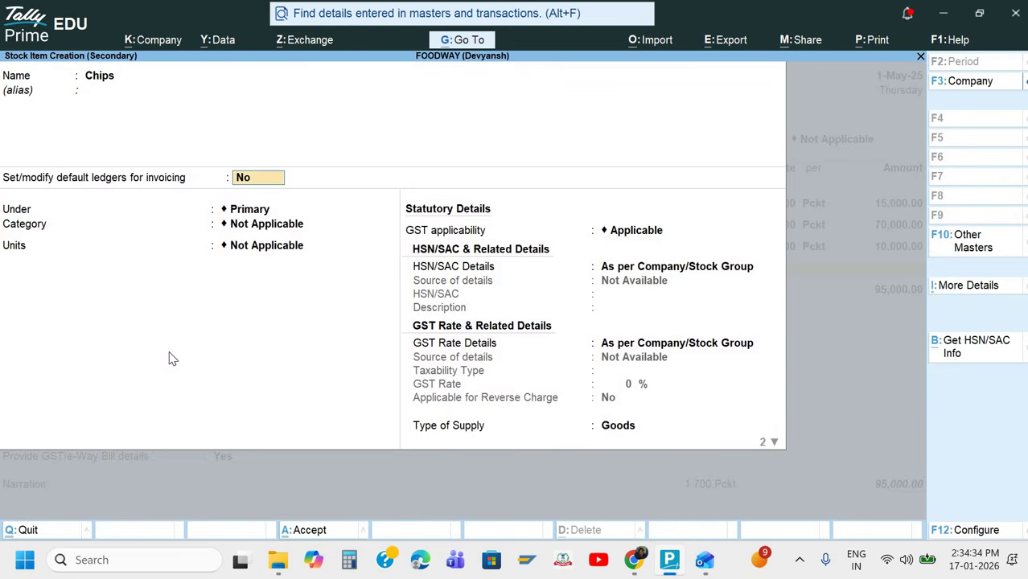
pyautogui.press('Return')
# Place Chips under Bakery Product with unit Pckt, no alternate unit, and components and standard rates set to No.
pyautogui.press('Down')
pyautogui.press('Return')
pyautogui.press('Return')
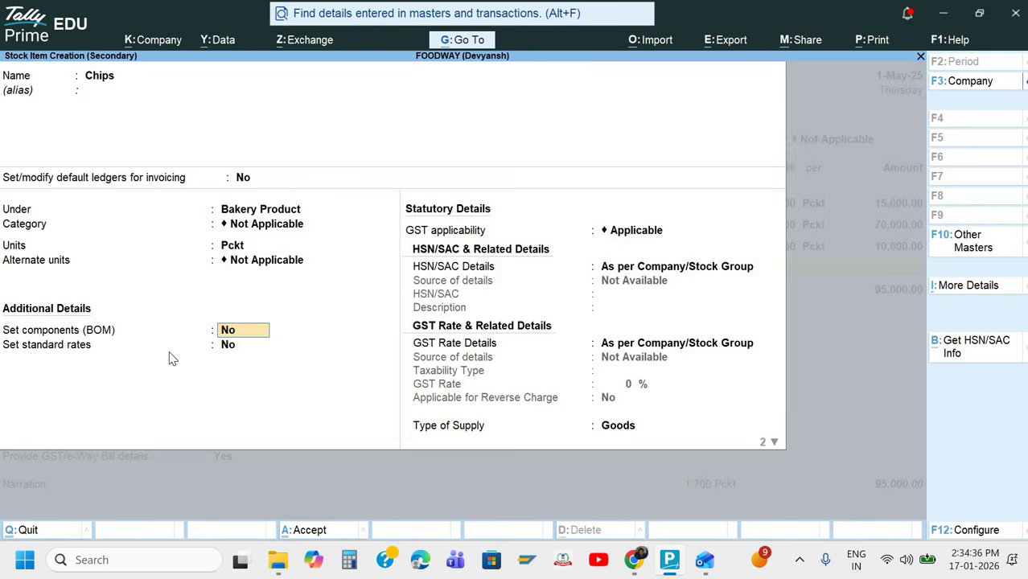
pyautogui.press('Return')
pyautogui.press('Return')
# Specify HSN/SAC 1806 from the invoice for Chips, with Chips as its description.
pyautogui.press('Return')
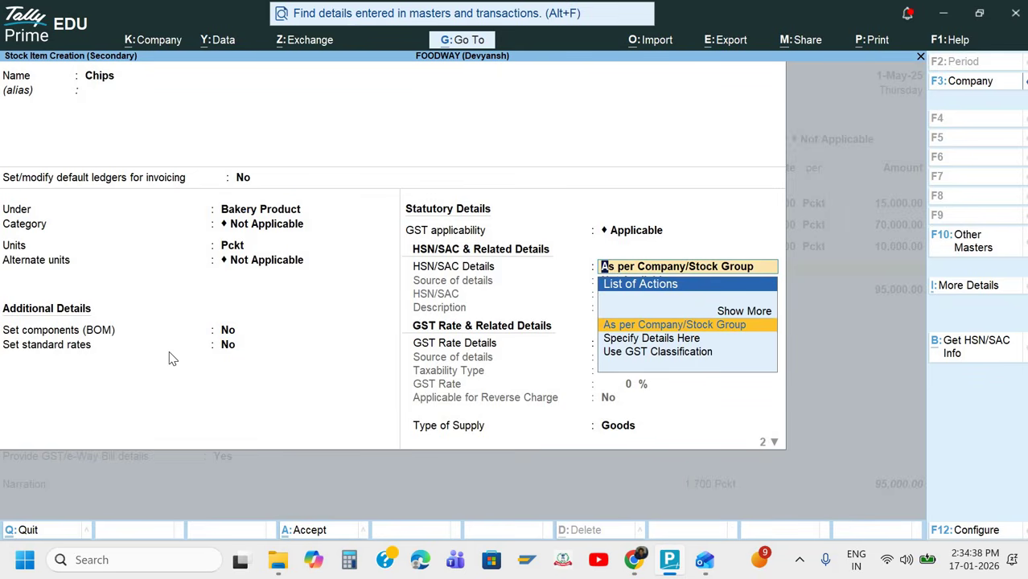
pyautogui.press('Down')
pyautogui.press('Return')
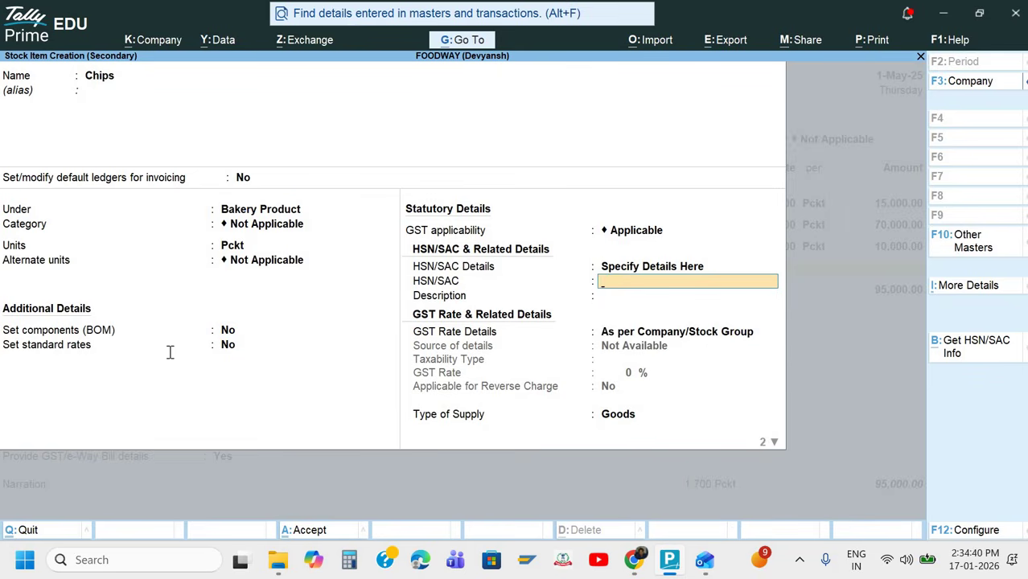
pyautogui.hotkey('alt', 'Tab')
pyautogui.hotkey('alt', 'Tab')
pyautogui.write('1806')
pyautogui.press('Return')
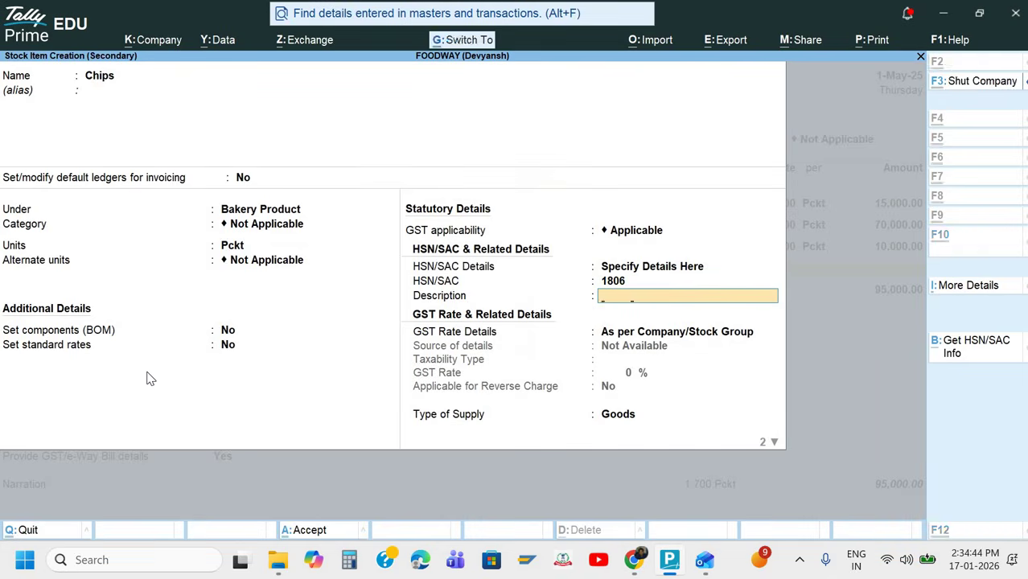
pyautogui.hotkey('ctrl', 'v')
pyautogui.press('Return')
# Specify a taxable GST rate of 5% for Chips, with reverse charge No and supply type Goods, and save the item.
pyautogui.press('Down')
pyautogui.press('Return')
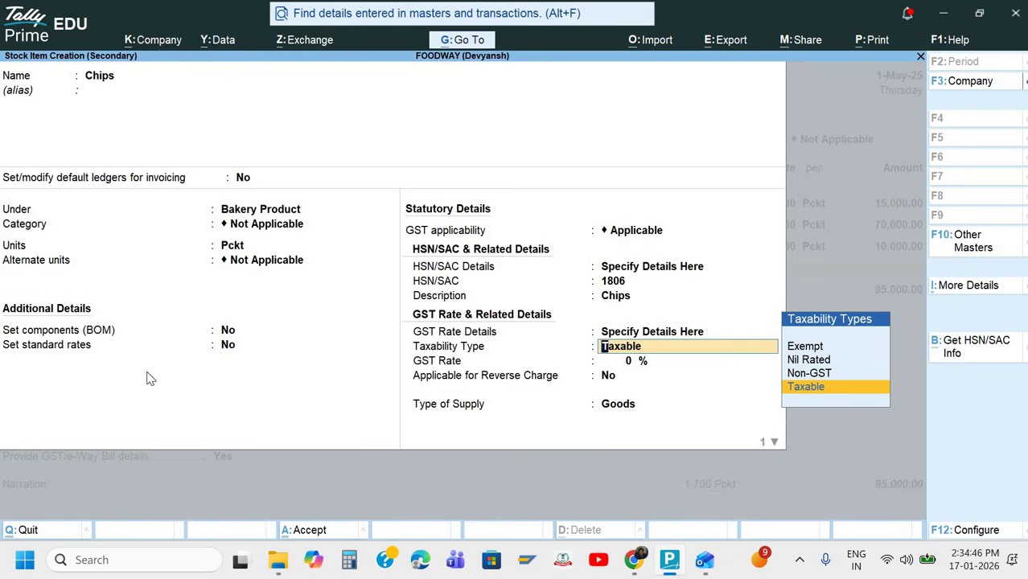
pyautogui.press('Return')
pyautogui.hotkey('alt', 'Tab')
pyautogui.hotkey('alt', 'Tab')
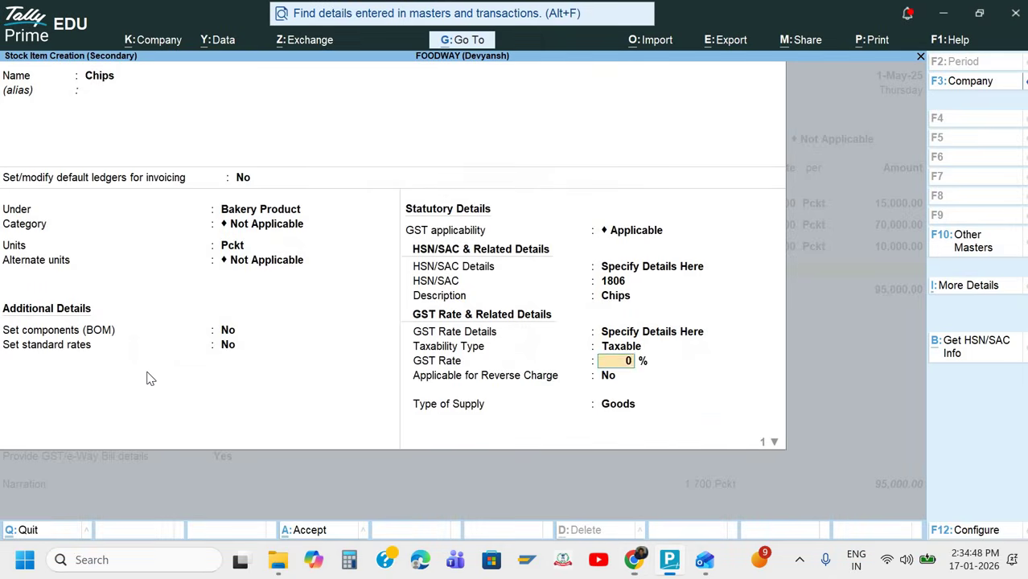
pyautogui.write('5')
pyautogui.press('Return')
pyautogui.press('Return')
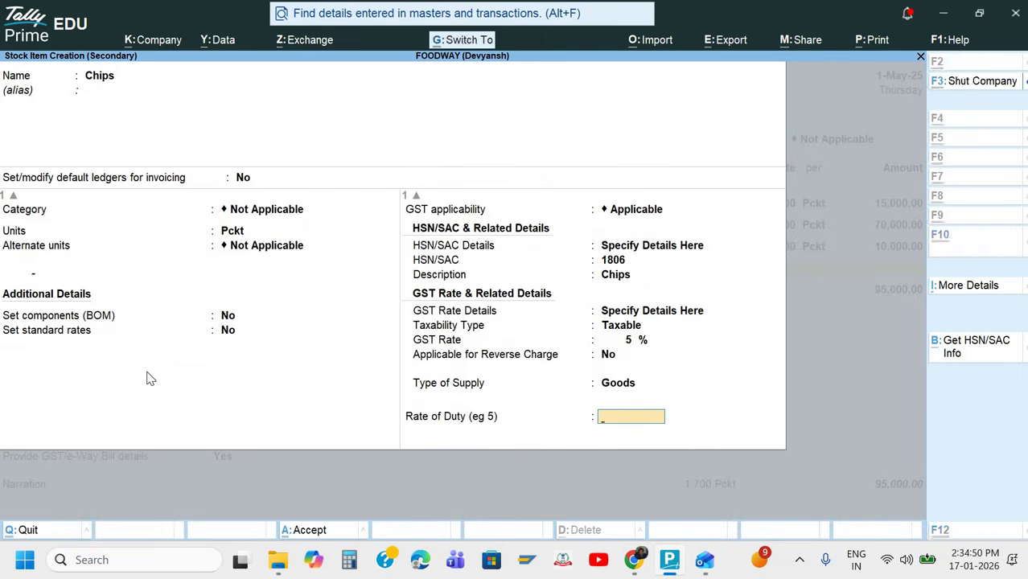
pyautogui.hotkey('ctrl', 'a')
# Enter a quantity of 1,500 Pckt at a rate of 20.00 for the Chips line, as given on the invoice.
pyautogui.press('alt')
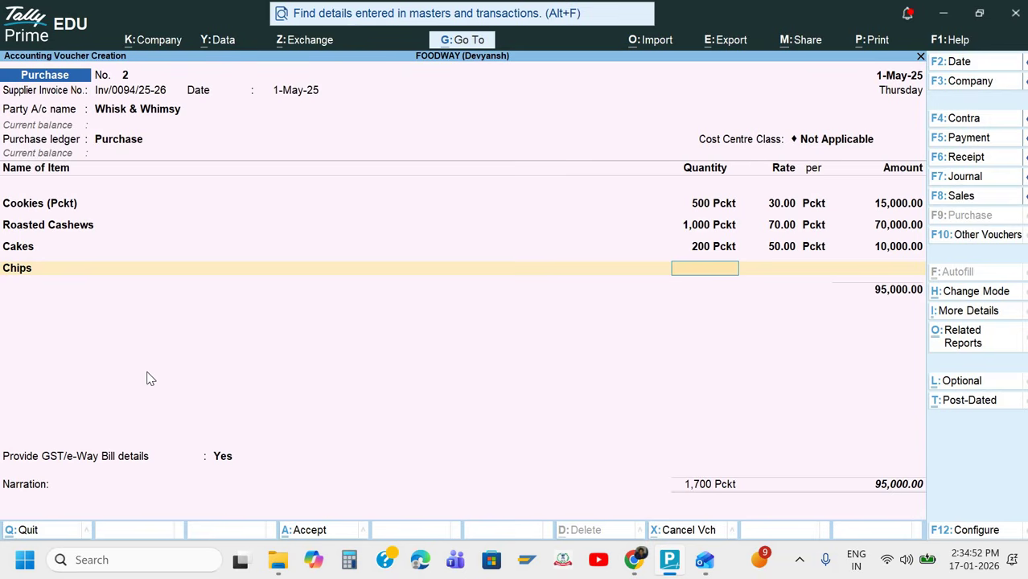
pyautogui.write('1,500')
pyautogui.press('Return')
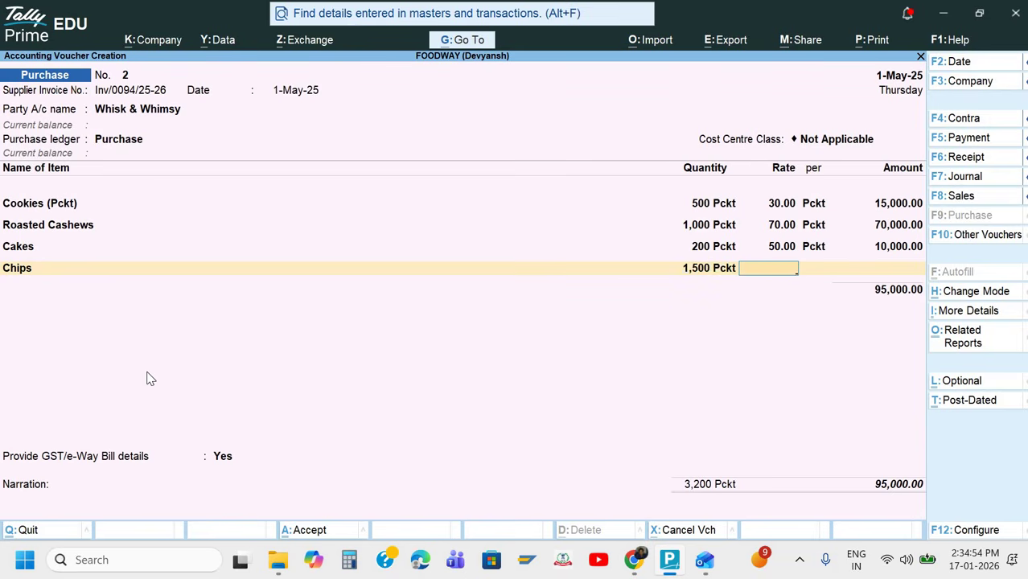
pyautogui.write('20')
pyautogui.press('Return')
pyautogui.hotkey('alt', 'Tab')
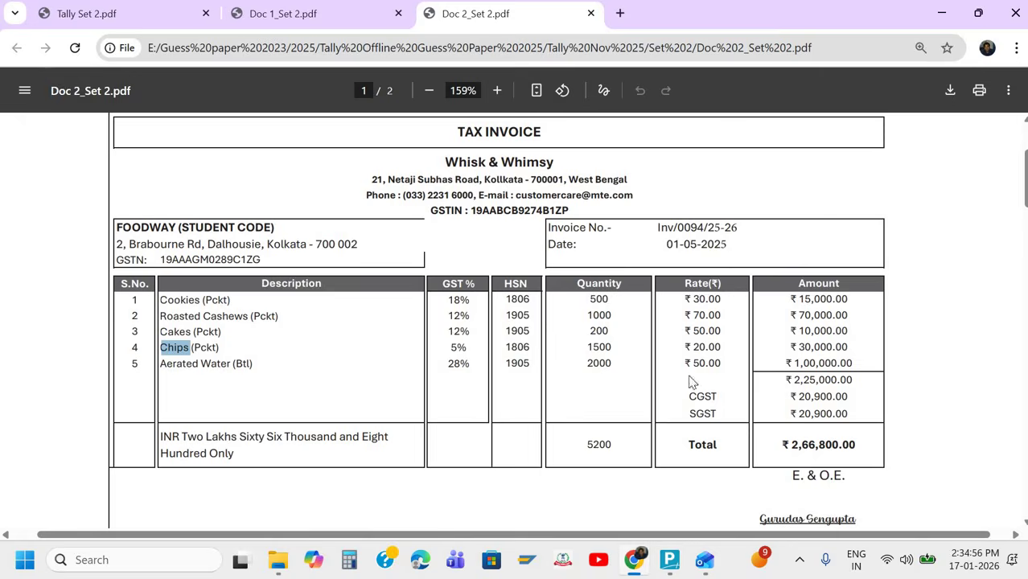
pyautogui.hotkey('alt', 'Tab')
pyautogui.press('Return')
pyautogui.press('Return')
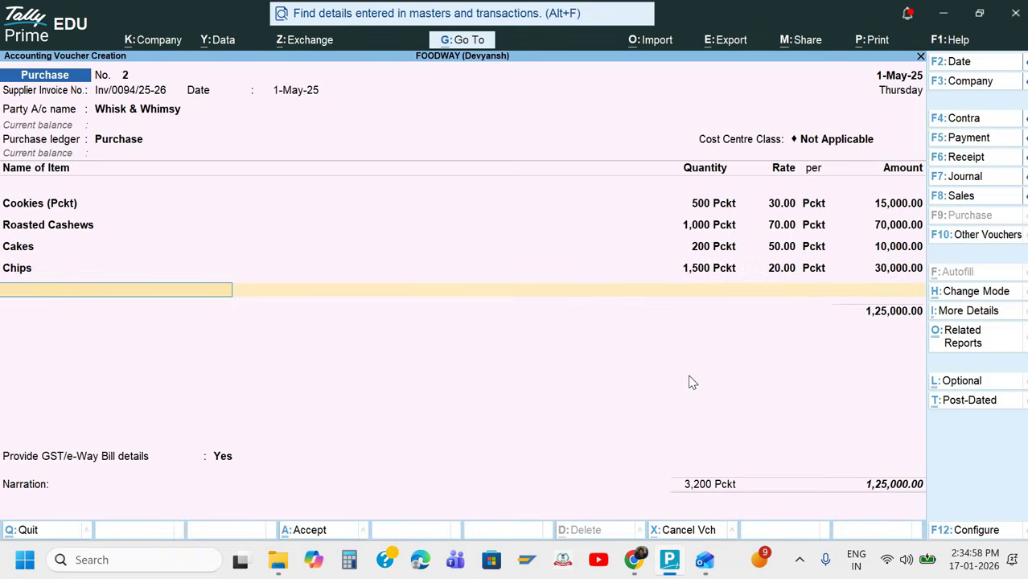
# Start a new stock item from the next voucher line, named Aerated Water as copied from the invoice, without an alias.
pyautogui.hotkey('alt', 'c')
pyautogui.hotkey('alt', 'Tab')
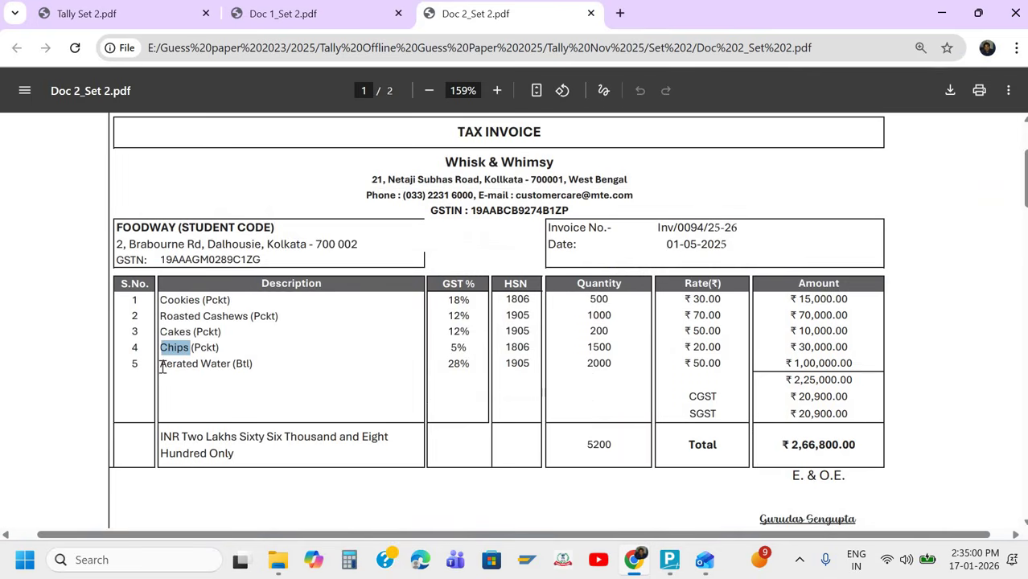
pyautogui.moveTo(160, 363); pyautogui.dragTo(231, 370)
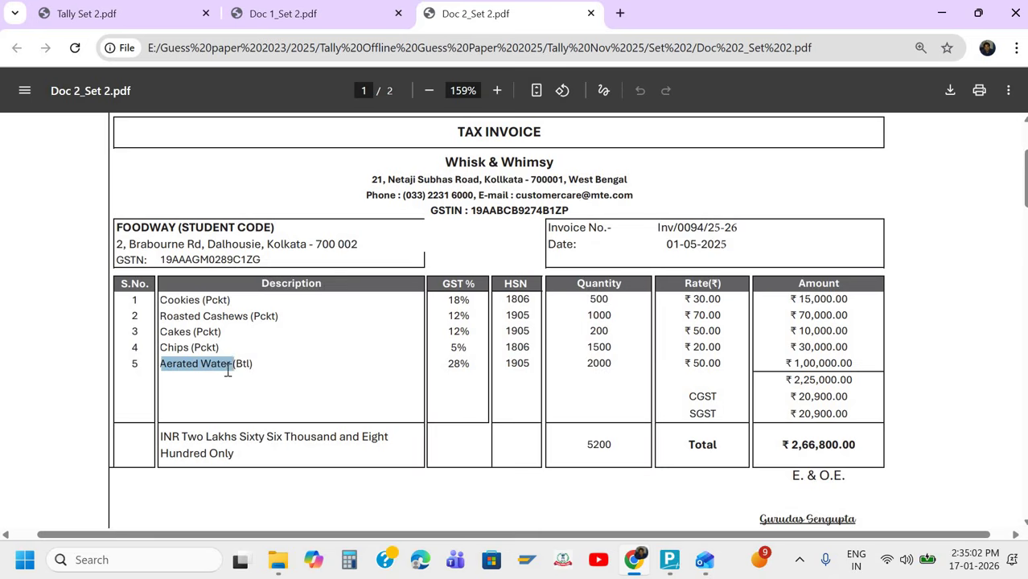
pyautogui.hotkey('ctrl', 'c')
pyautogui.hotkey('alt', 'Tab')
pyautogui.hotkey('ctrl', 'v')
pyautogui.press('Return')
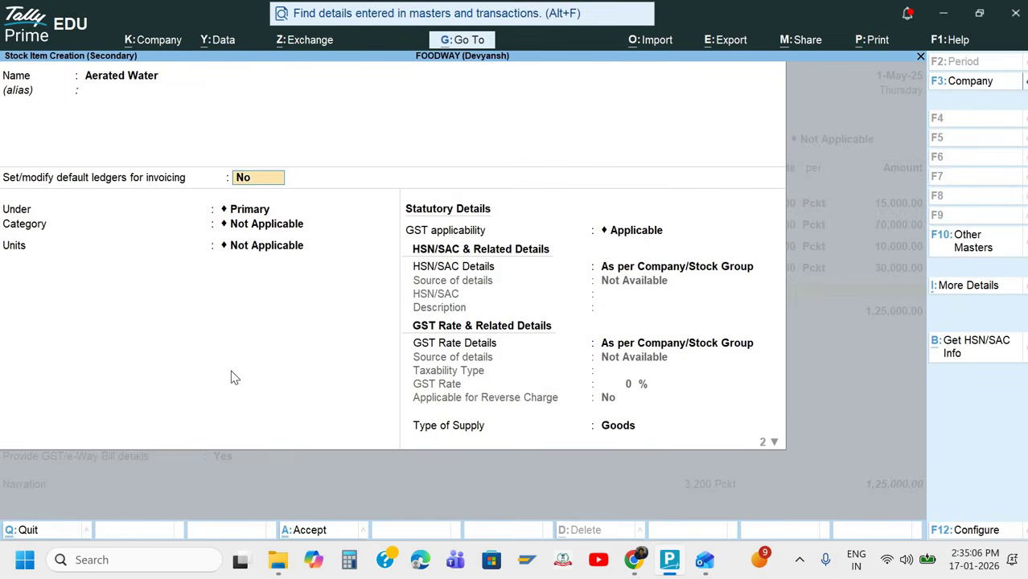
# Place Aerated Water under Bakery Product, with default ledgers for invoicing No, no category and GST applicable.
pyautogui.press('Return')
pyautogui.press('Down')
pyautogui.press('Return')
pyautogui.press('Return')
pyautogui.press('Return')
pyautogui.press('Return')
pyautogui.press('Return')
pyautogui.press('Return')
pyautogui.press('Return')
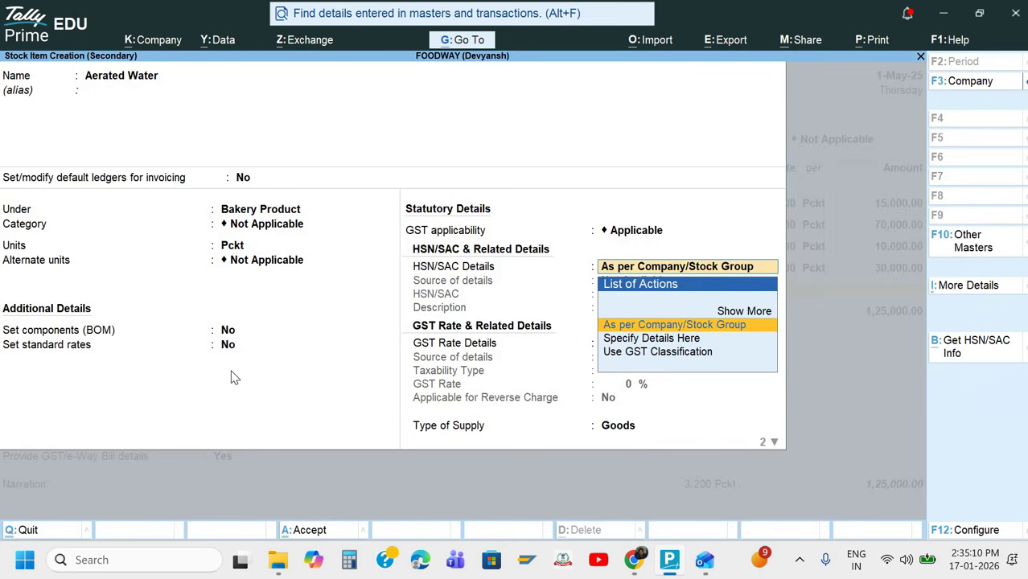
# Create a new simple unit for Aerated Water with symbol Btl and formal name Bottle.
pyautogui.press('BackSpace')
pyautogui.press('BackSpace')
pyautogui.press('BackSpace')
pyautogui.press('BackSpace')
pyautogui.press('BackSpace')
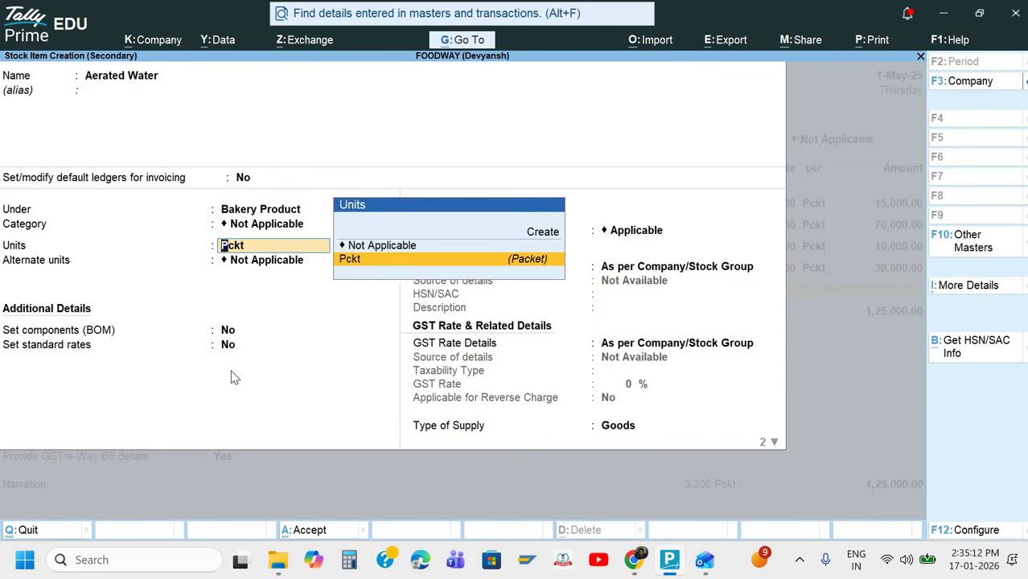
pyautogui.hotkey('alt', 'c')
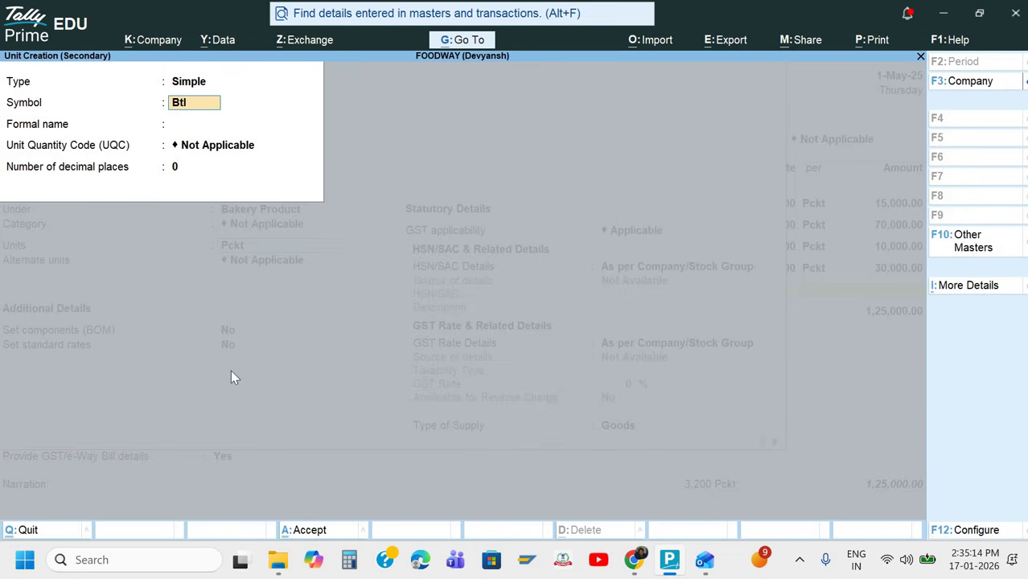
pyautogui.press('Return')
pyautogui.write('Bottls')
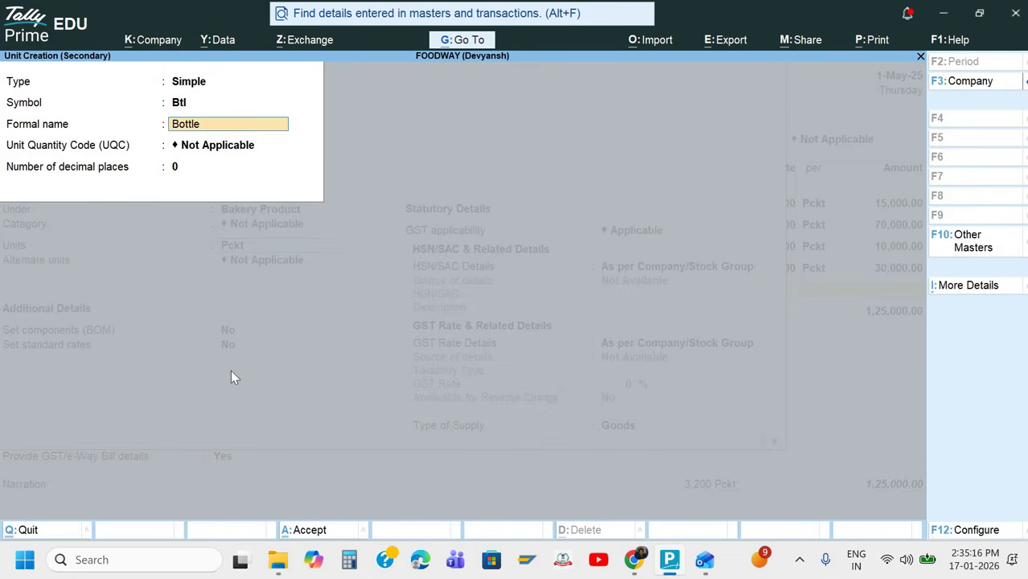
pyautogui.press('Return')
# Assign the unit quantity code BTL-BOTTLES with 0 decimal places, and save the unit for use in Aerated Water.
pyautogui.hotkey('alt', 'Tab')
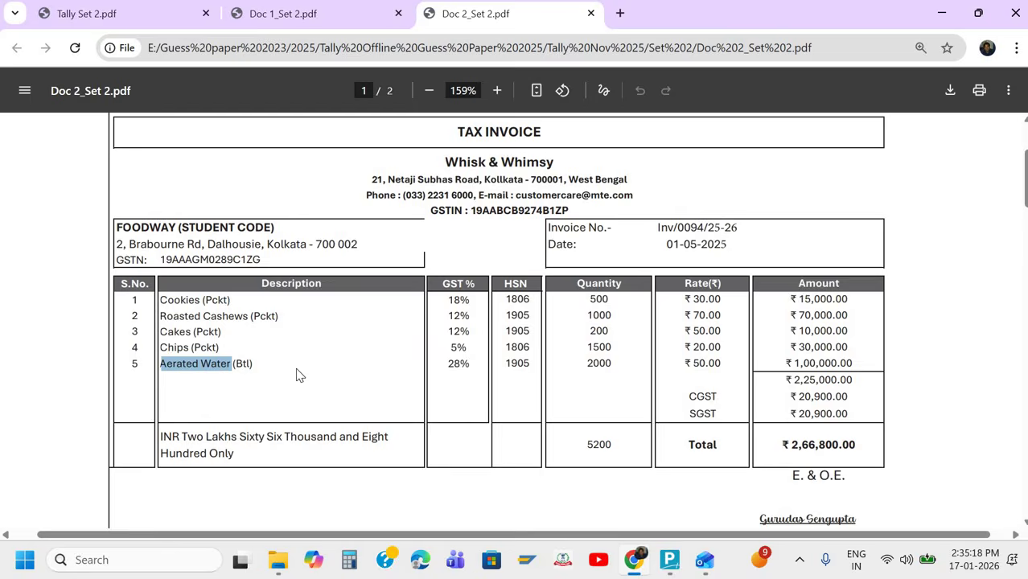
pyautogui.hotkey('alt', 'Tab')
pyautogui.write('b')
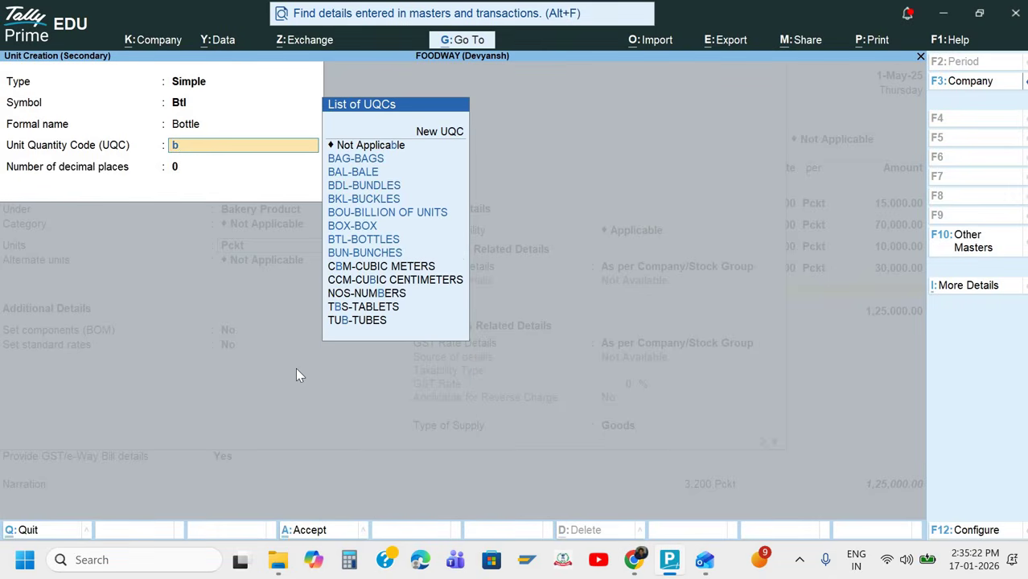
pyautogui.press('Down')
pyautogui.press('Down')
pyautogui.press('Down')
pyautogui.press('Down')
pyautogui.press('Down')
pyautogui.press('Down')
pyautogui.press('Down')
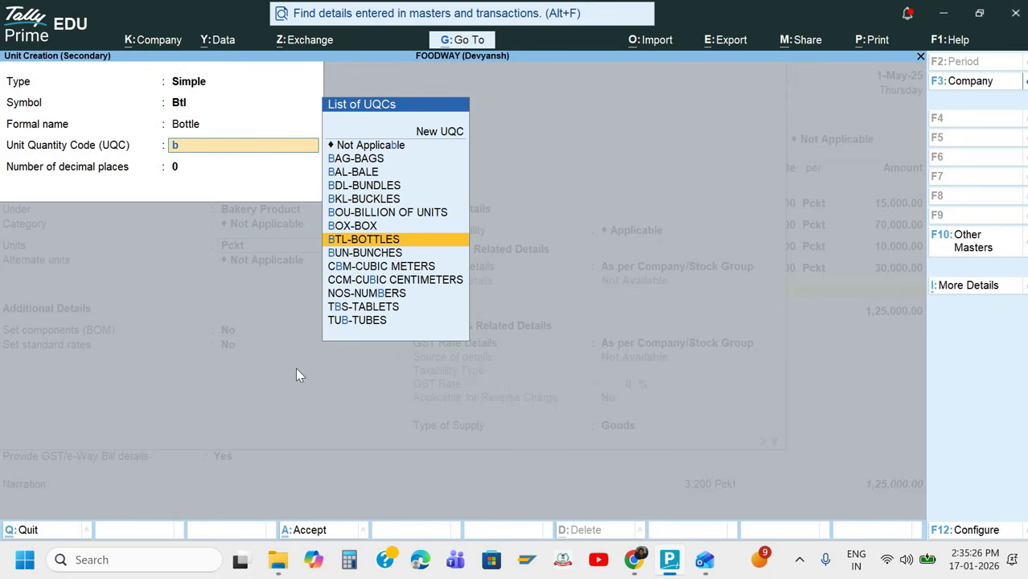
pyautogui.press('Return')
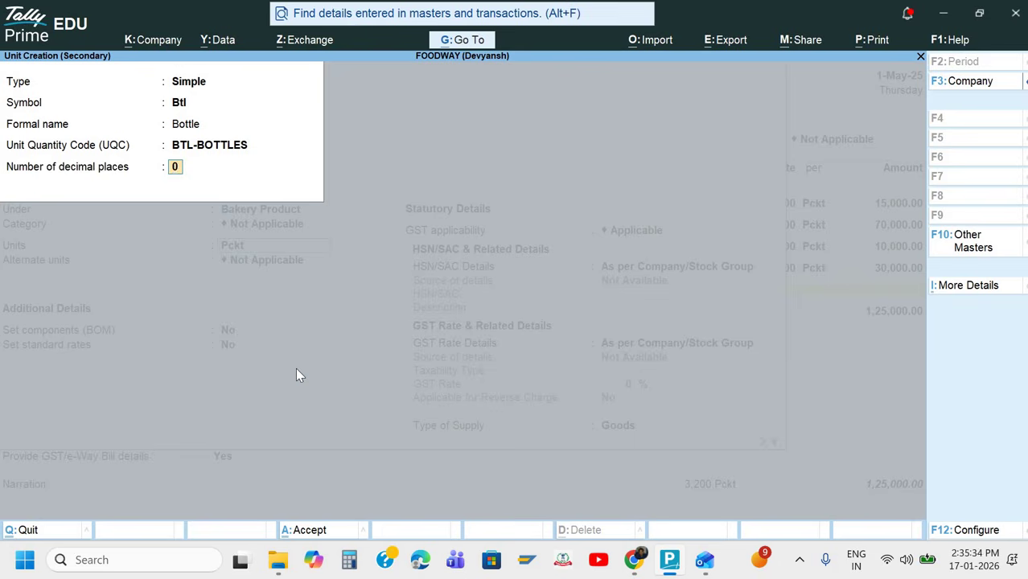
pyautogui.press('Return')
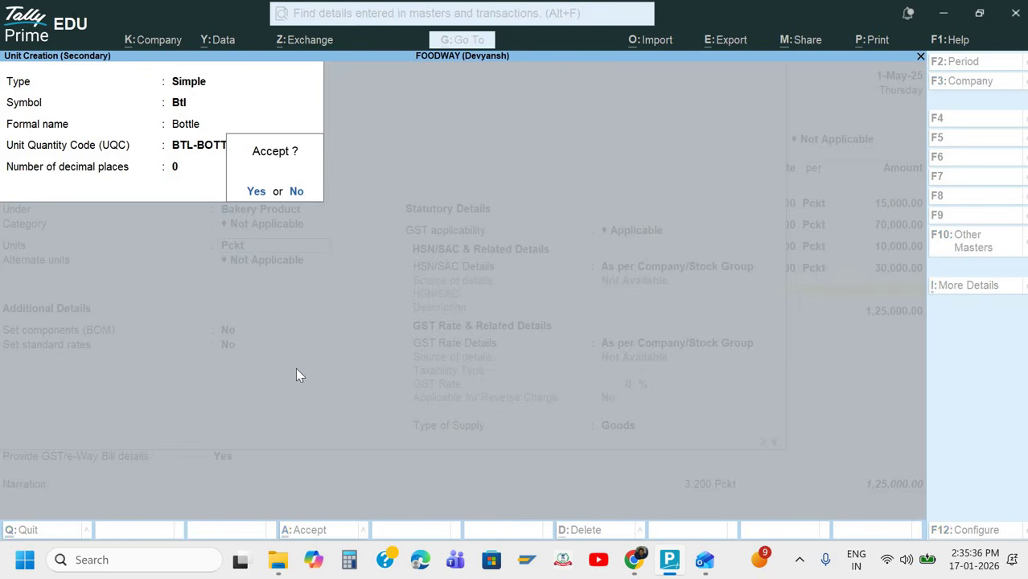
pyautogui.press('Return')
pyautogui.press('Return')
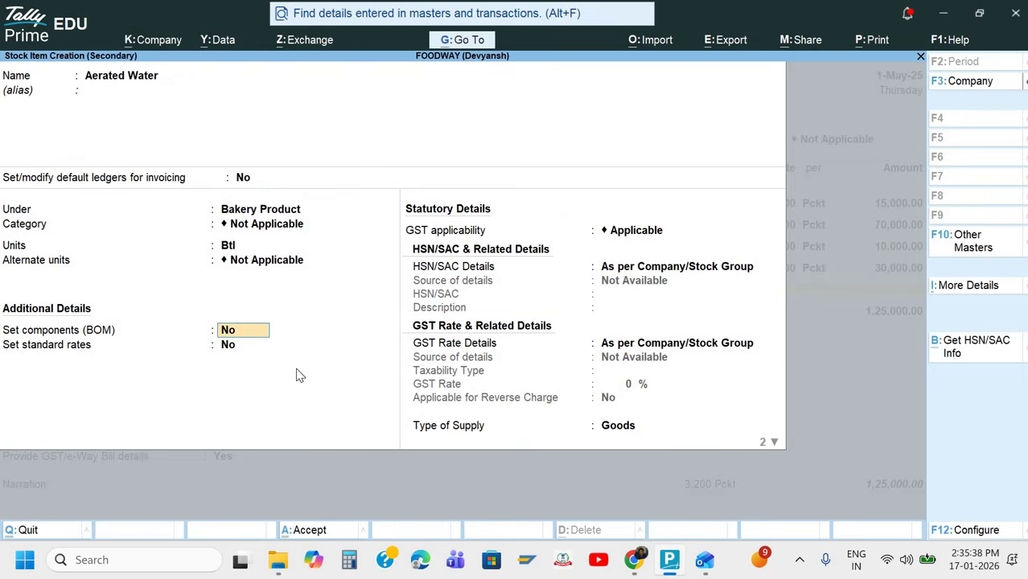
# Set components and standard rates to No and specify HSN/SAC 1905 for Aerated Water, with Aerated Water as its description.
pyautogui.press('Return')
pyautogui.press('Return')
pyautogui.press('Return')
pyautogui.press('Down')
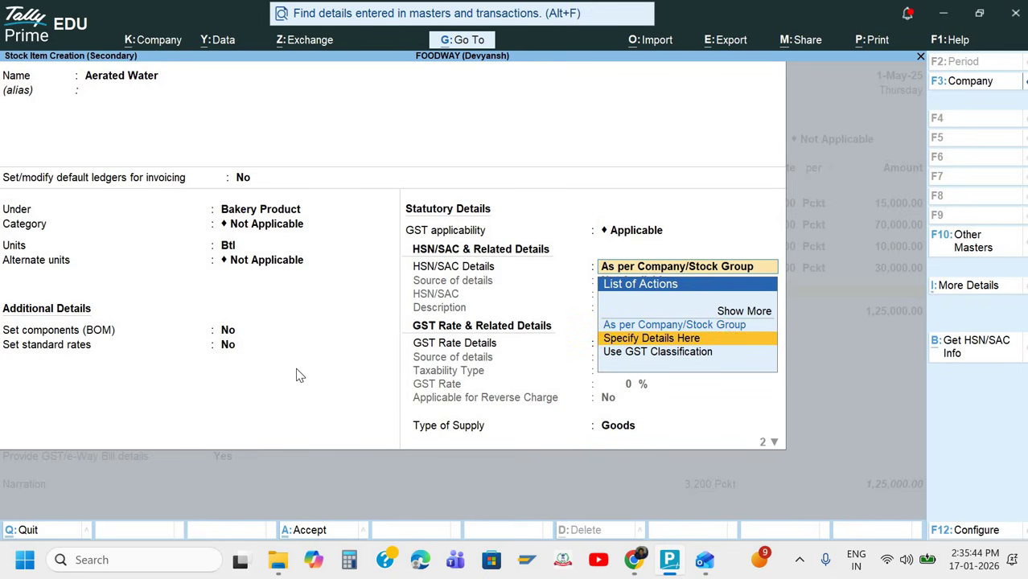
pyautogui.press('Return')
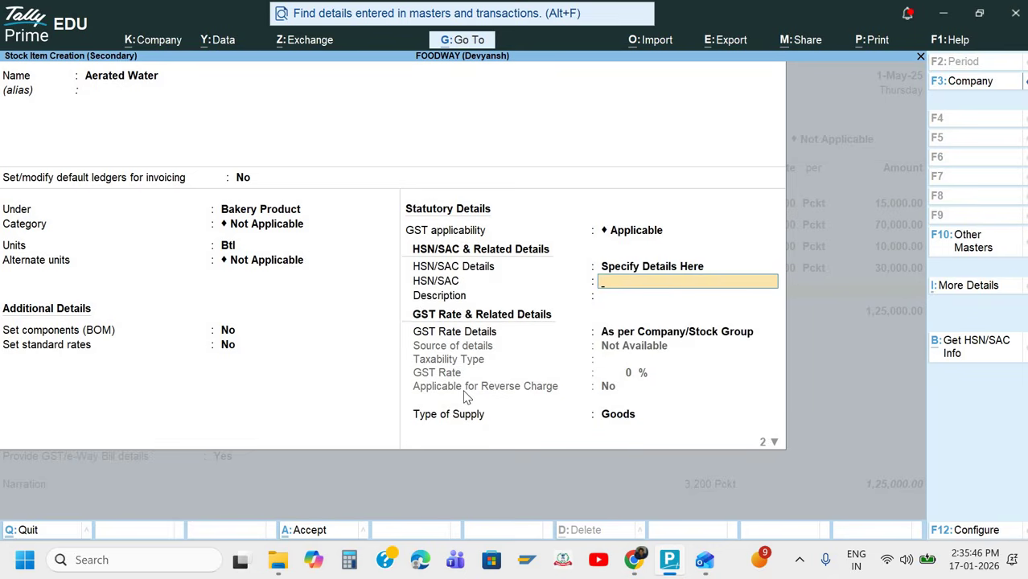
pyautogui.hotkey('alt', 'Tab')
pyautogui.hotkey('alt', 'Tab')
pyautogui.write('19')
pyautogui.press('Return')
pyautogui.write('Aerated Water')
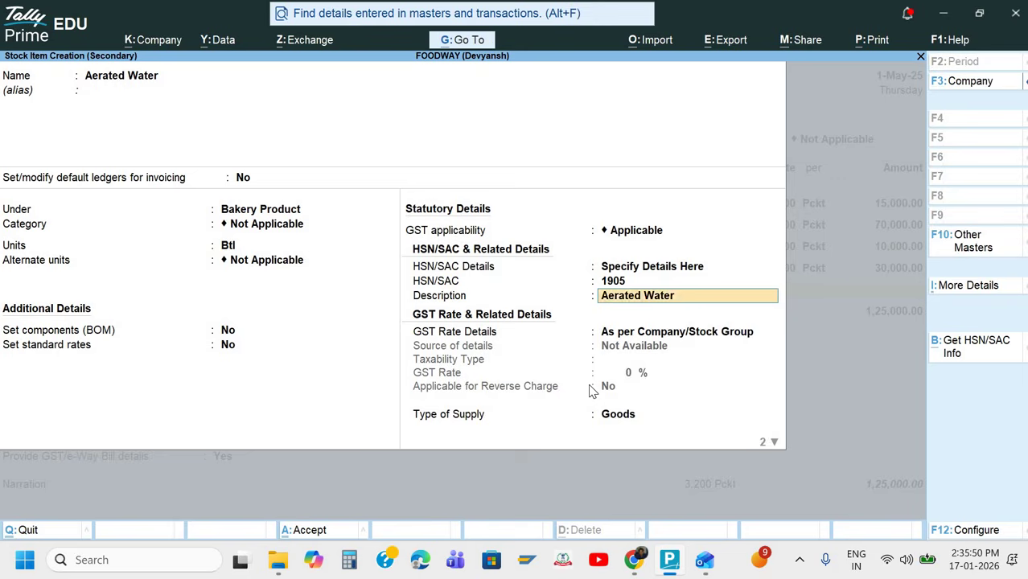
# Specify a taxable GST rate of 28% for Aerated Water, with reverse charge No and supply type Goods, and save the item.
pyautogui.press('Return')
pyautogui.press('Down')
pyautogui.press('Return')
pyautogui.press('Return')
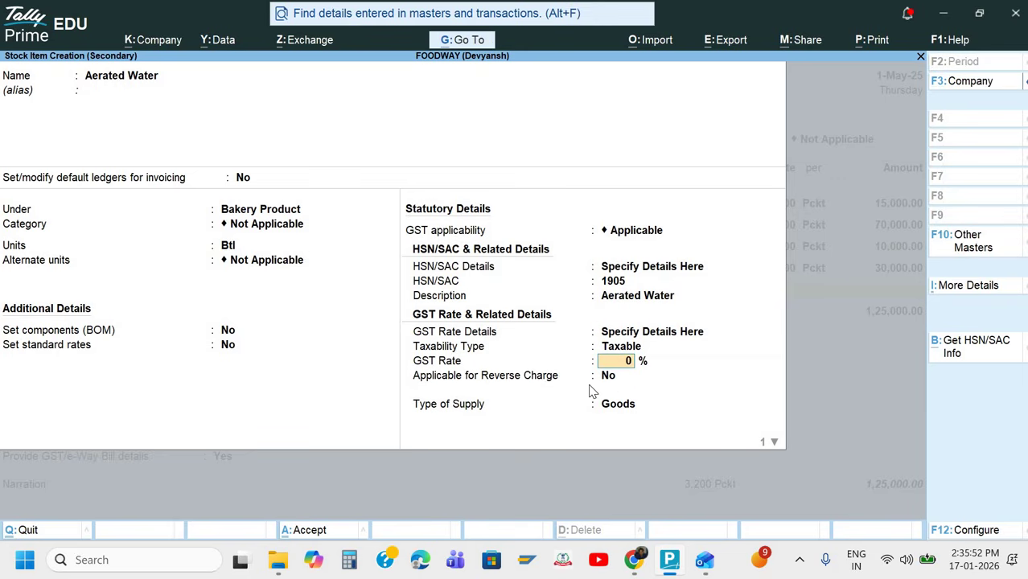
pyautogui.write('28')
pyautogui.press('Return')
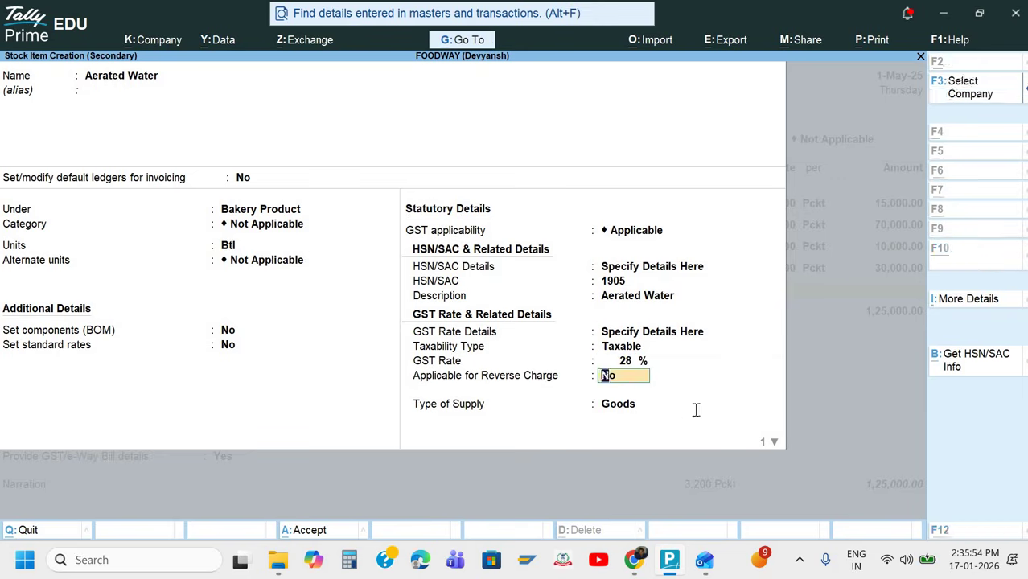
pyautogui.hotkey('alt', 'Tab')
pyautogui.hotkey('alt', 'Tab')
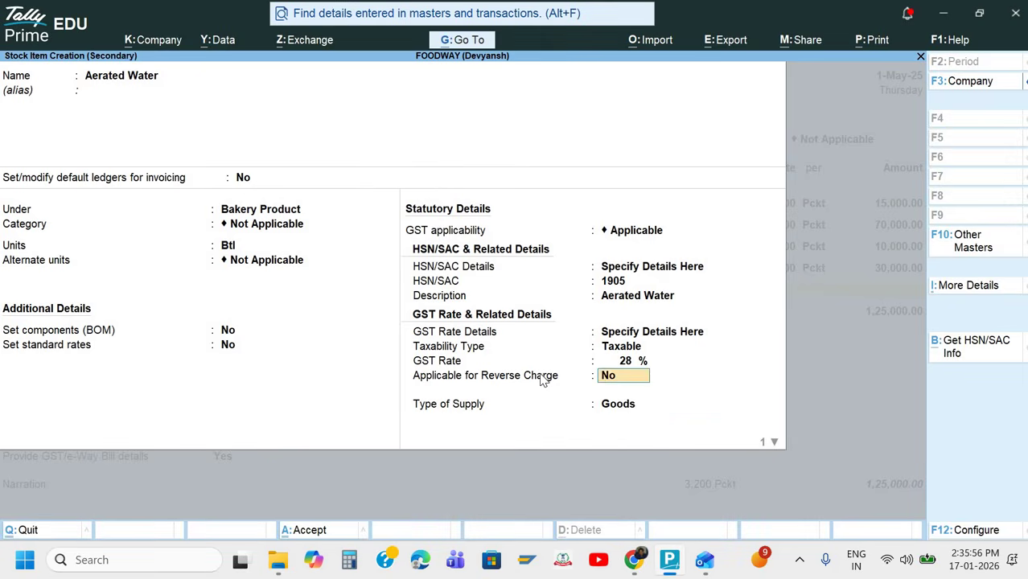
pyautogui.press('Return')
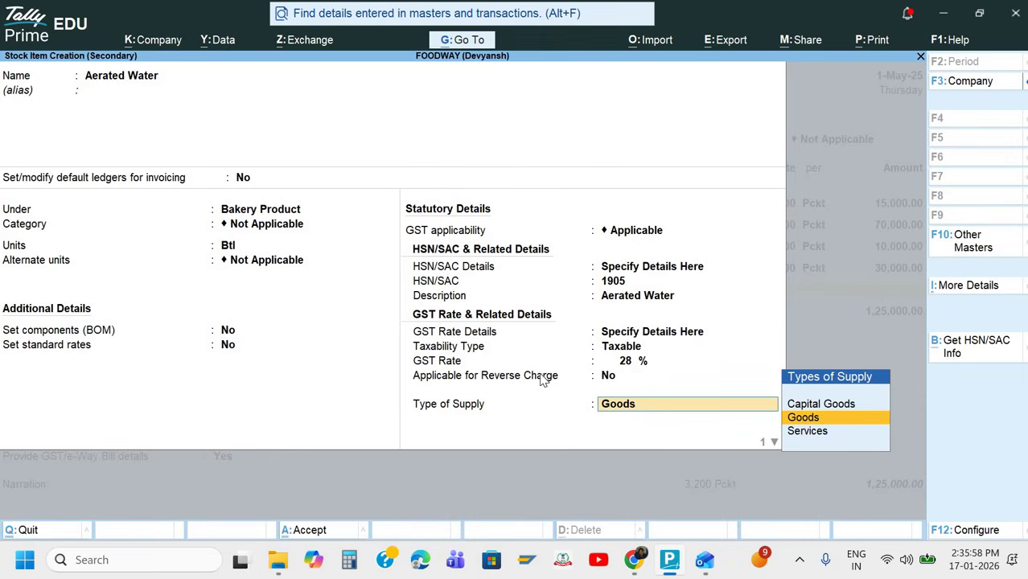
pyautogui.press('Return')
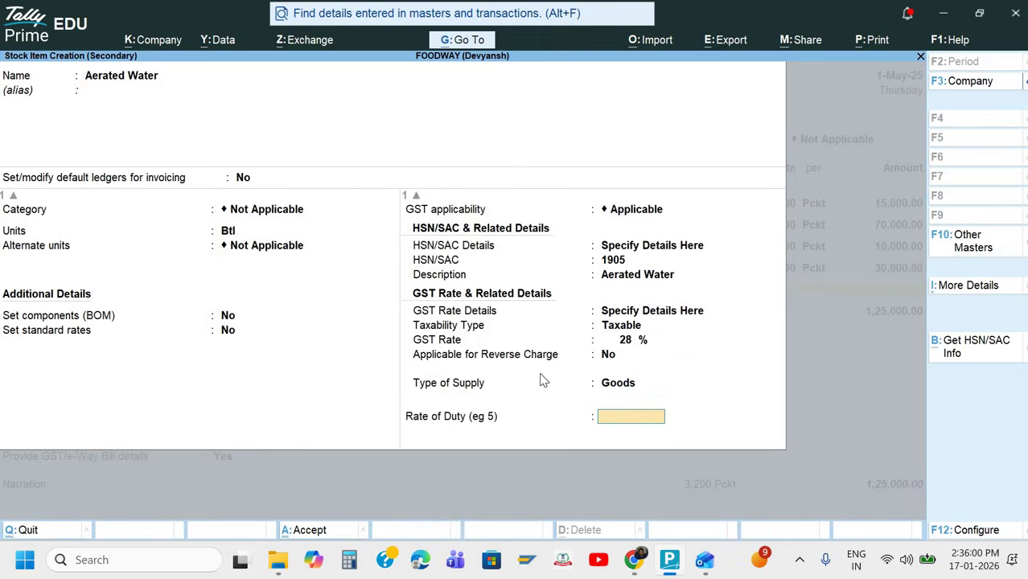
pyautogui.press('Return')
pyautogui.press('Return')
# Enter a quantity of 2,000 Btl at a rate of 50.00 for the Aerated Water line, and compare the subtotal with the invoice.
pyautogui.hotkey('alt', 'Tab')
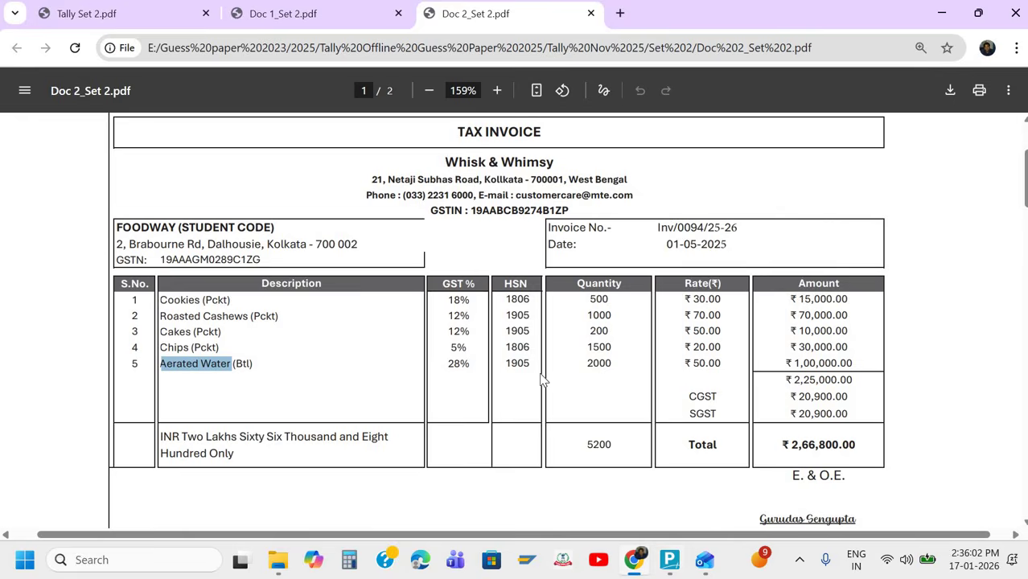
pyautogui.hotkey('alt', 'Tab')
pyautogui.write('2,000')
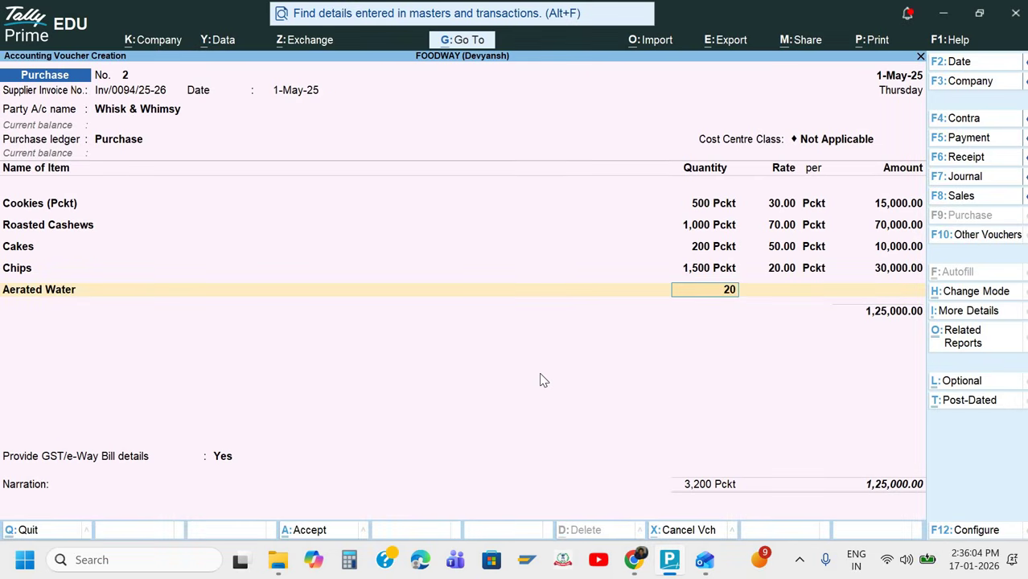
pyautogui.press('Return')
pyautogui.write('50')
pyautogui.press('Return')
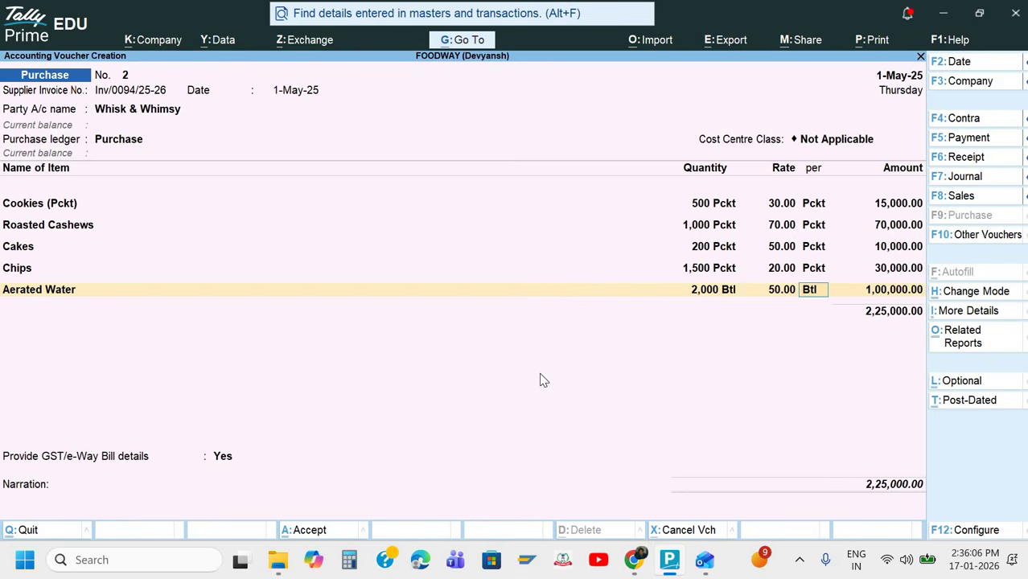
pyautogui.press('Return')
pyautogui.hotkey('alt', 'Tab')
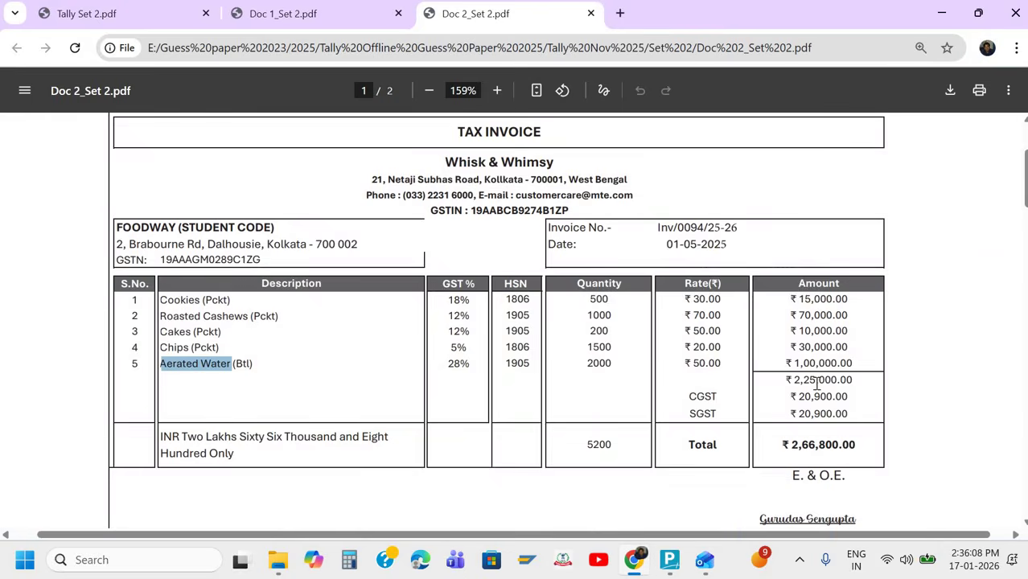
pyautogui.scroll(-1, 817, 384)
pyautogui.hotkey('alt', 'Tab')
pyautogui.press('Return')
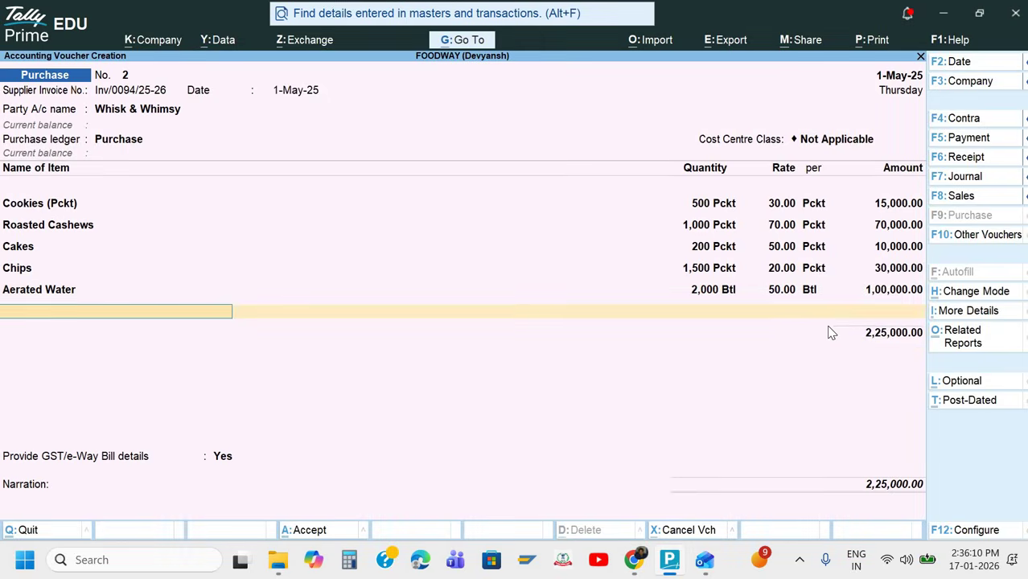
# Add the CGST and SGST ledgers below the items and compare the voucher total with the invoice.
pyautogui.press('Return')
pyautogui.write('C')
pyautogui.press('Return')
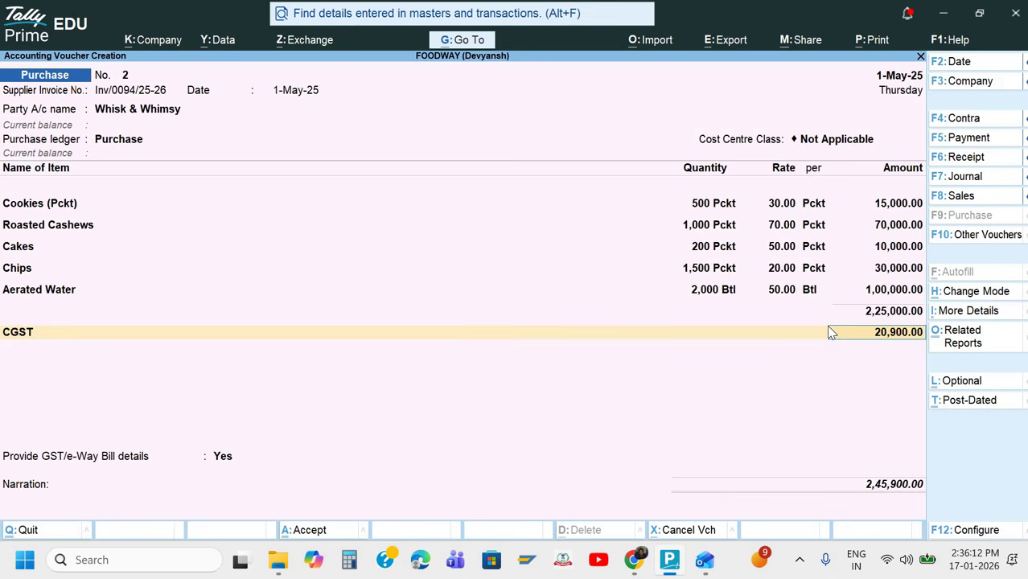
pyautogui.press('Return')
pyautogui.write('S')
pyautogui.press('Return')
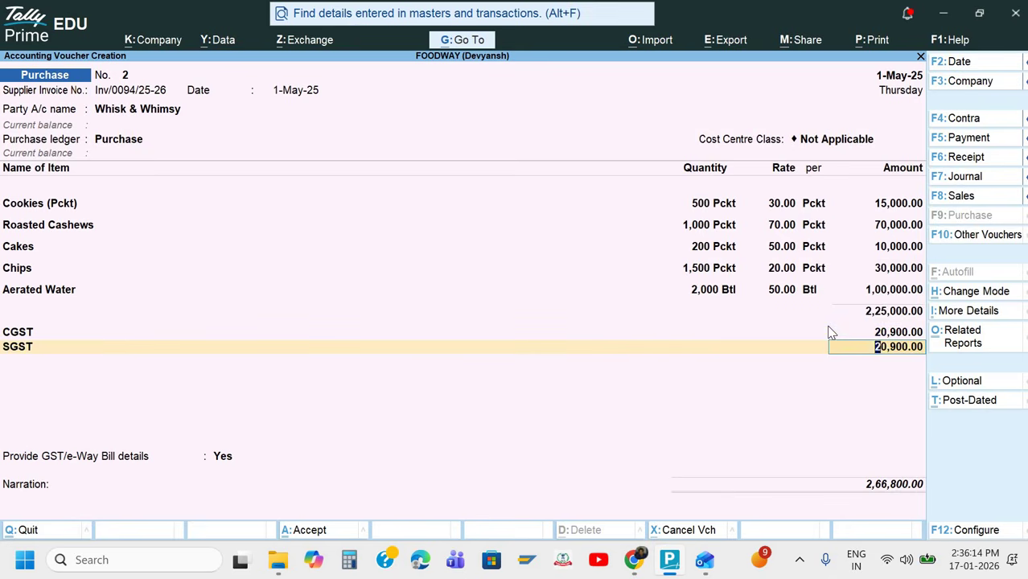
pyautogui.hotkey('alt', 'Tab')
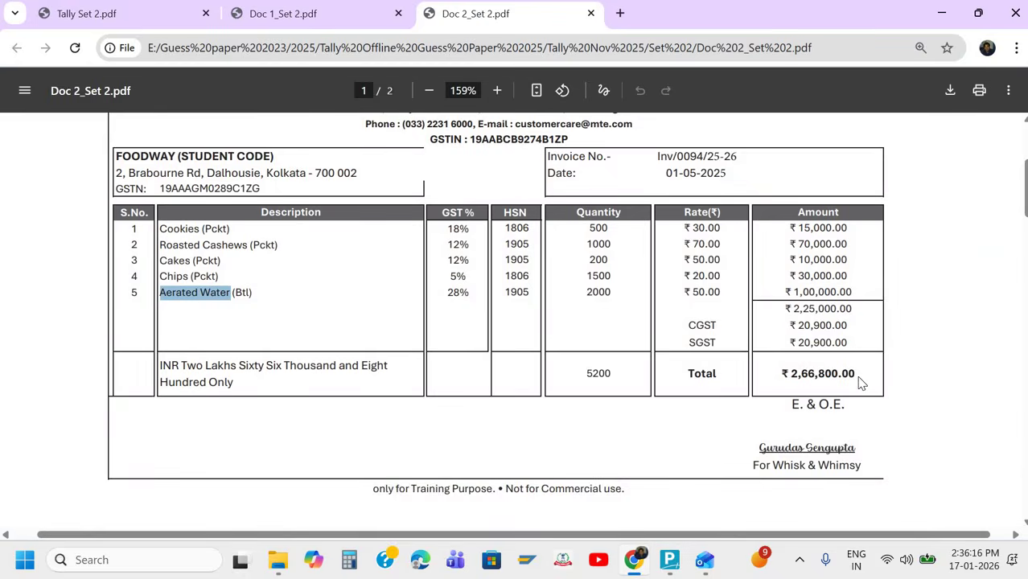
pyautogui.hotkey('alt', 'Tab')
pyautogui.press('Return')
# Set GST/e-Way Bill details to No and allocate 2,66,800.00 Cr as a New Ref under the supplier invoice number.
pyautogui.press('Return')
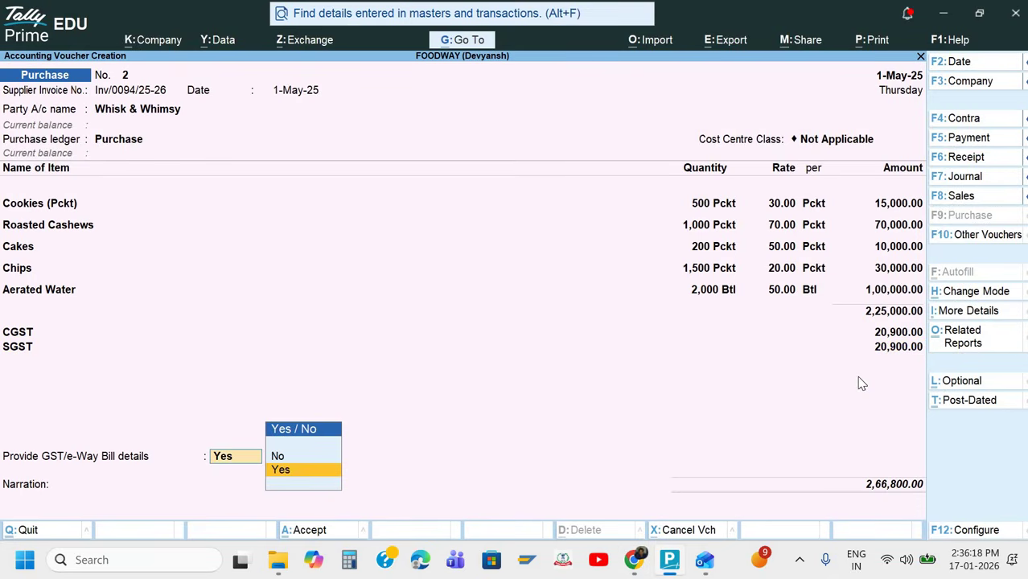
pyautogui.press('n')
pyautogui.press('Return')
pyautogui.press('Return')
pyautogui.press('Return')
pyautogui.press('Return')
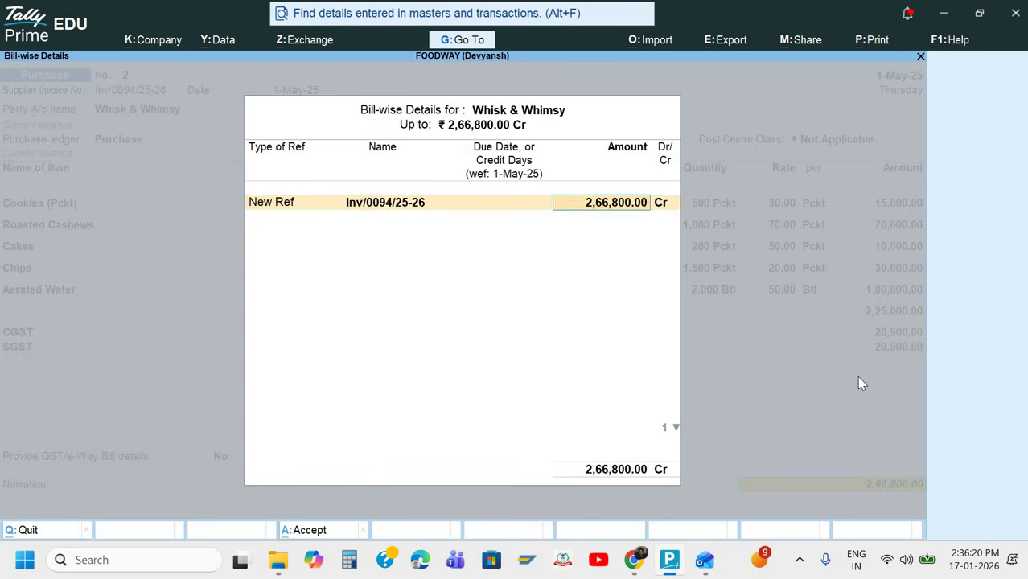
pyautogui.press('Return')
# Reuse the narration "Being Purchase made" and save the purchase voucher.
pyautogui.hotkey('ctrl', 'r')
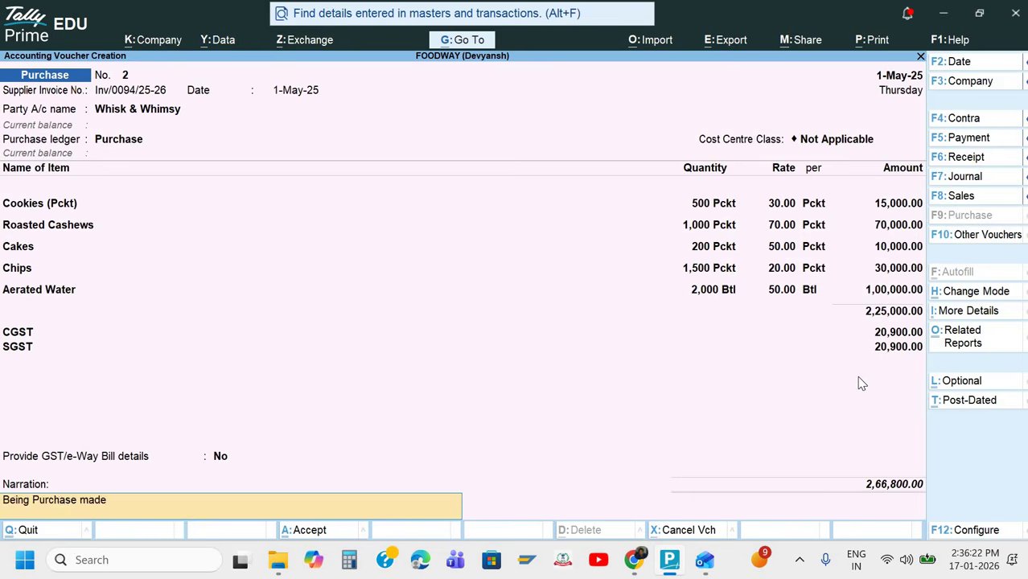
pyautogui.press('Return')
pyautogui.press('Return')
# Switch to the Tally Set 2.pdf question paper and read the payment instruction for Document 2 in question 8.
pyautogui.hotkey('alt', 'Tab')
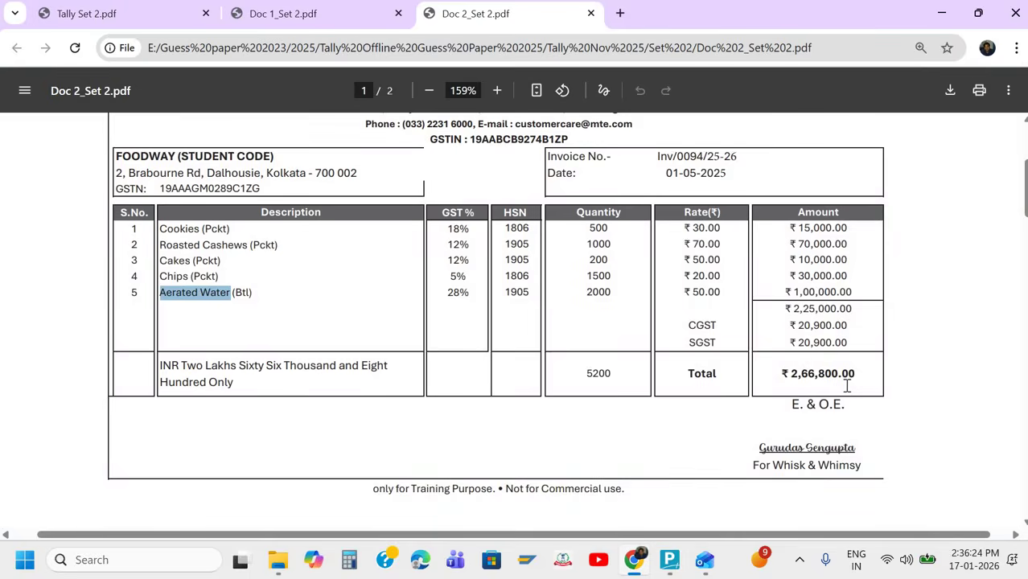
pyautogui.scroll(-1, 846, 386)
pyautogui.scroll(1, 224, 233)
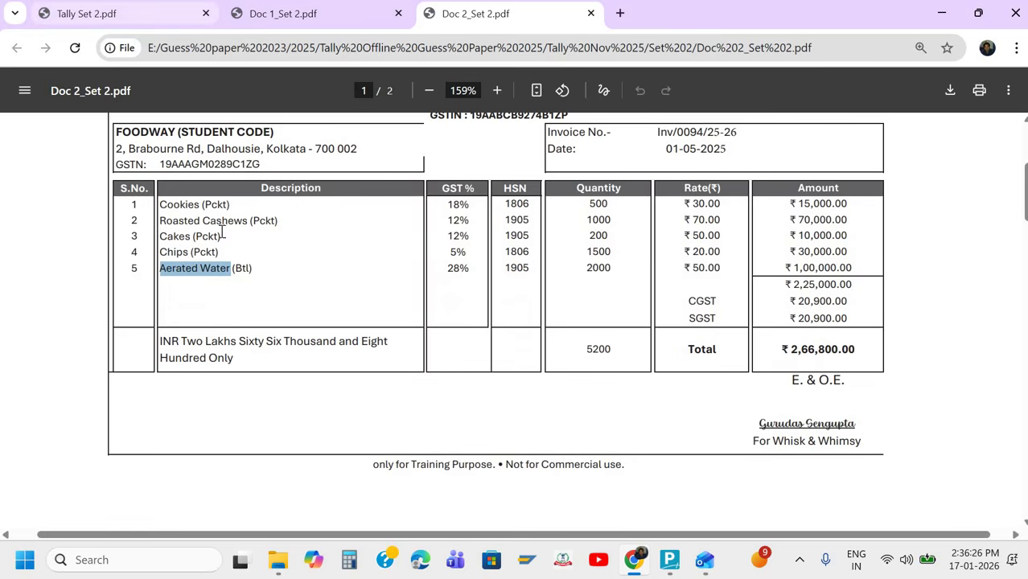
pyautogui.hotkey('ctrl', 'Tab')
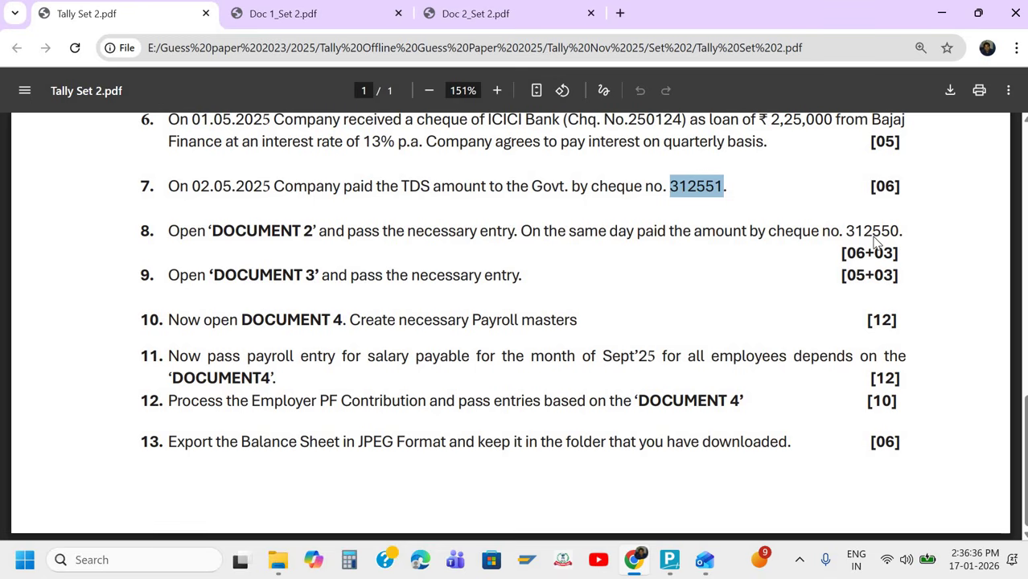
# Switch to TallyPrime, start a payment voucher and select Whisk & Whimsy as the debit ledger.
pyautogui.hotkey('alt', 'Tab')
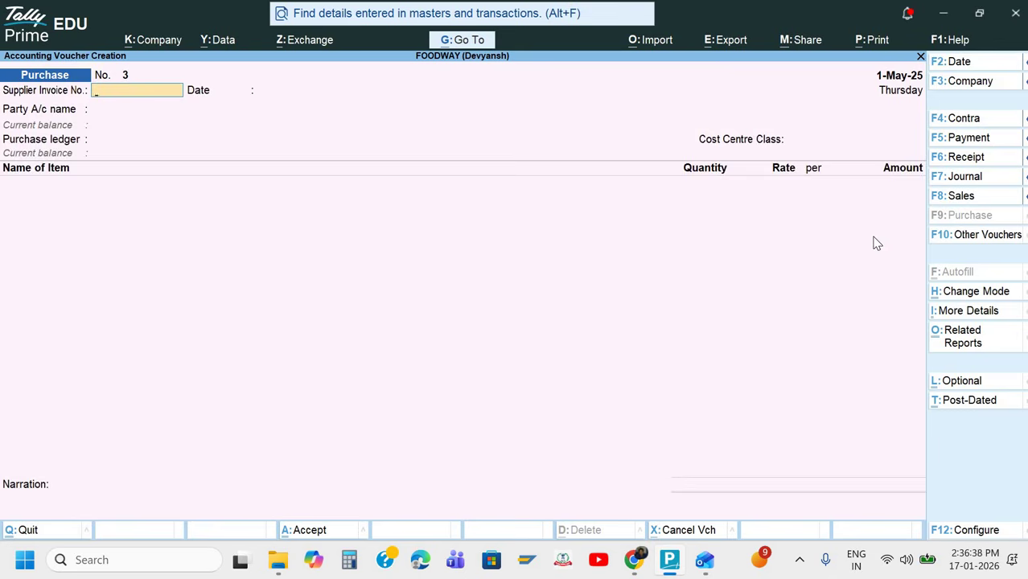
pyautogui.press('F5')
pyautogui.press('Return')
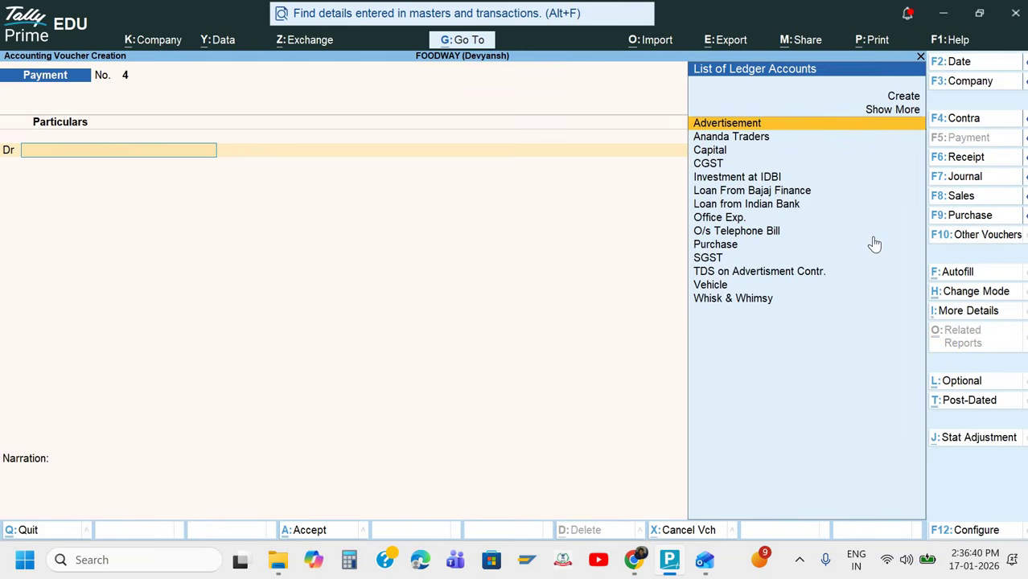
pyautogui.press('Down')
pyautogui.press('Down')
pyautogui.press('Down')
pyautogui.press('Down')
pyautogui.press('Down')
pyautogui.press('Down')
pyautogui.press('Down')
pyautogui.press('Down')
pyautogui.press('Down')
pyautogui.press('Down')
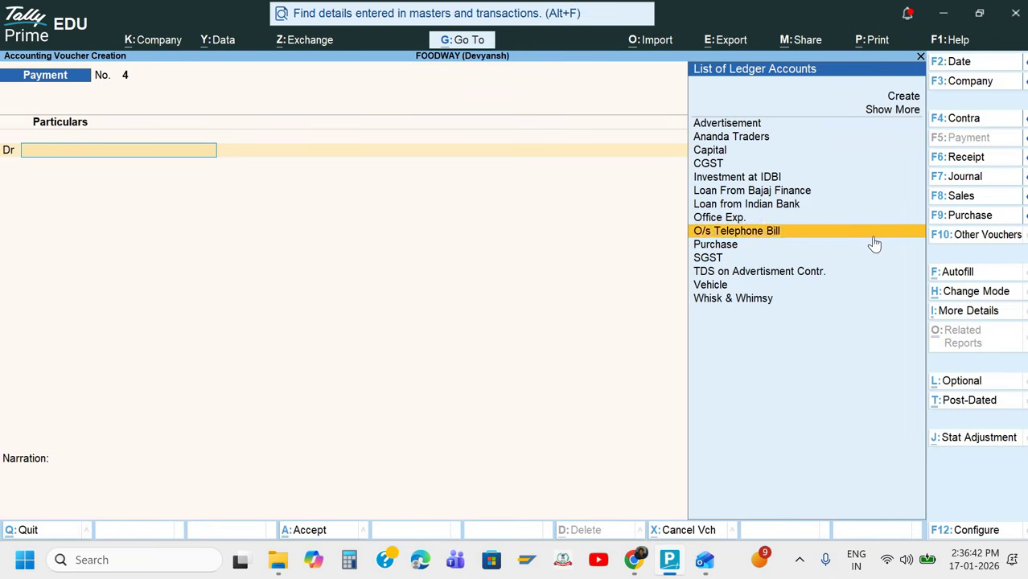
pyautogui.press('Down')
pyautogui.press('Down')
pyautogui.press('Down')
pyautogui.press('Return')
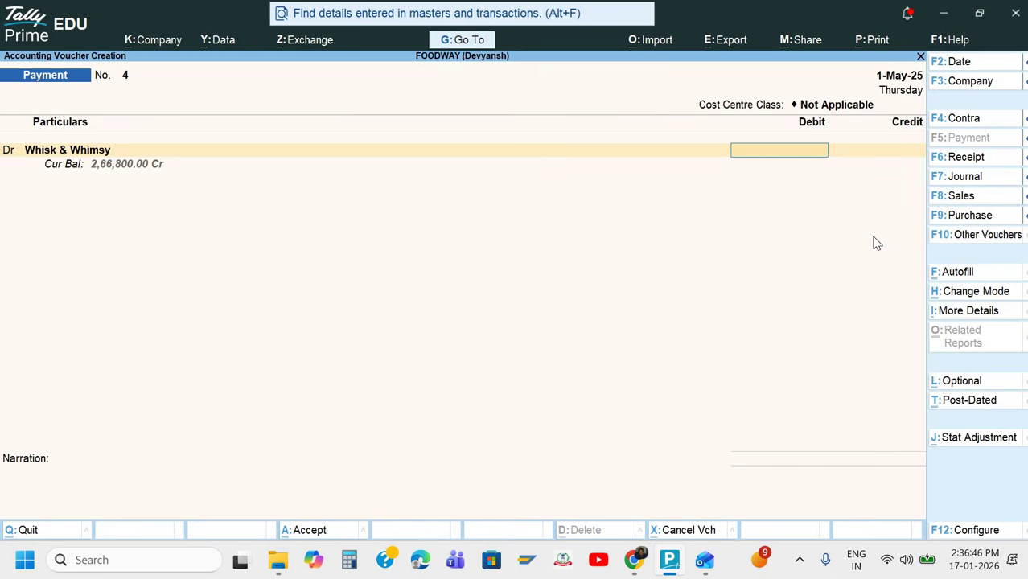
# Debit Whisk & Whimsy 2,66,800 and allocate it as Agst Ref to its pending bill dated 1-May-25.
pyautogui.write('2,')
pyautogui.write('66,800')
pyautogui.press('Return')
pyautogui.press('Return')
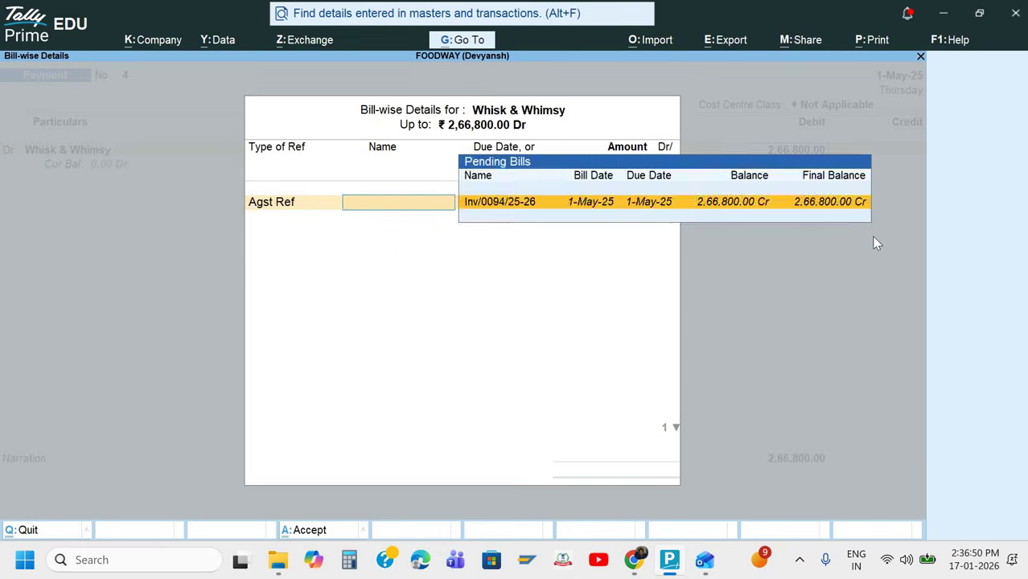
pyautogui.press('Return')
pyautogui.press('Return')
pyautogui.press('Return')
# Credit HDFC Bank with 2,66,800.00 in the payment voucher.
pyautogui.press('Down')
pyautogui.press('Down')
pyautogui.press('Down')
pyautogui.press('Down')
pyautogui.press('Down')
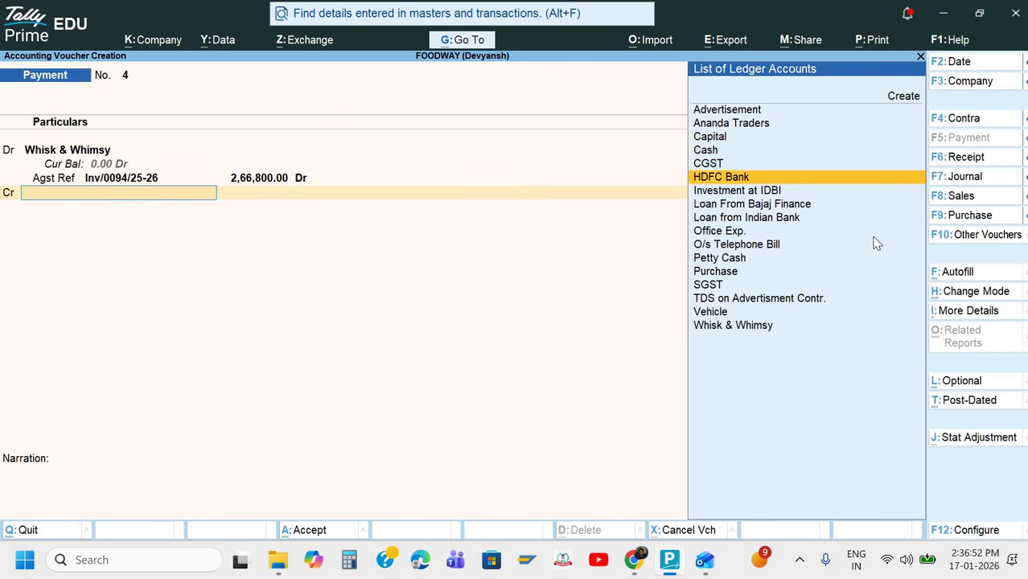
pyautogui.press('Return')
pyautogui.press('Return')
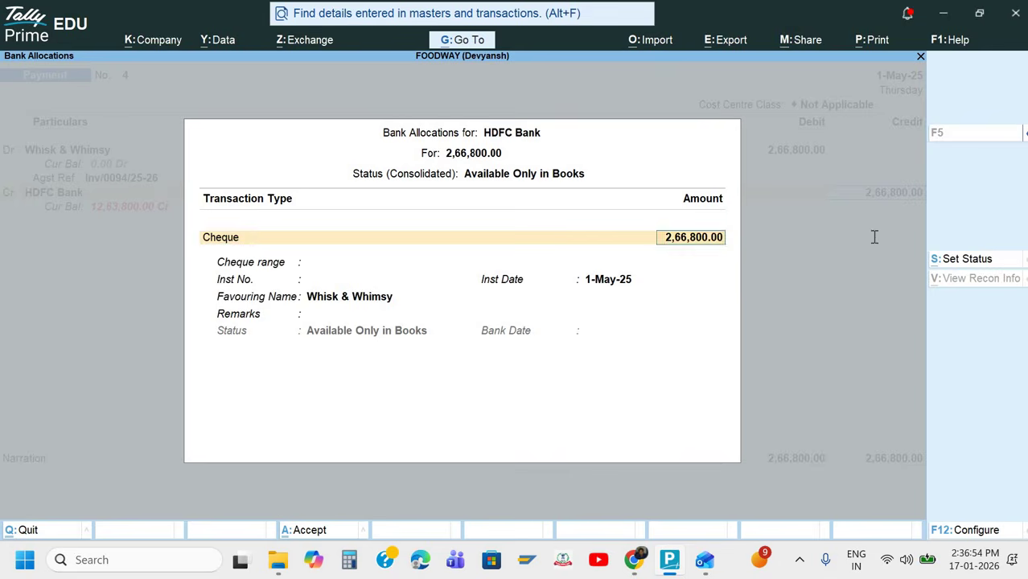
# Copy cheque number 312550 from question 8 of Tally Set 2.pdf into the HDFC Bank allocation, with cheque range Not Applicable.
pyautogui.press('Return')
pyautogui.hotkey('alt', 'Tab')
pyautogui.hotkey('alt', 'Tab')
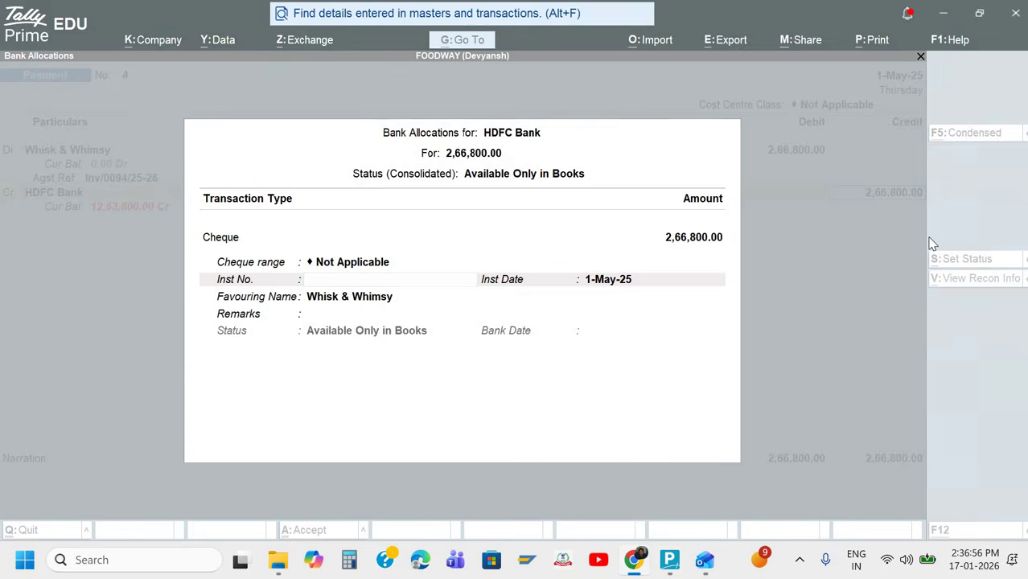
pyautogui.hotkey('ctrl', 'alt', 'v')
pyautogui.press('Return')
pyautogui.hotkey('alt', 'Tab')
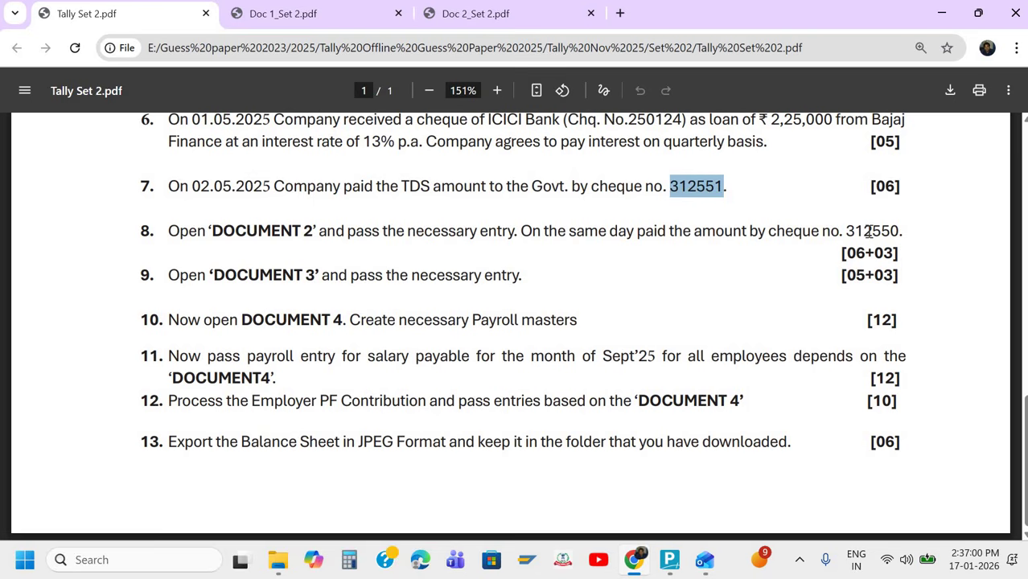
pyautogui.click(868, 231)
pyautogui.doubleClick(869, 231)
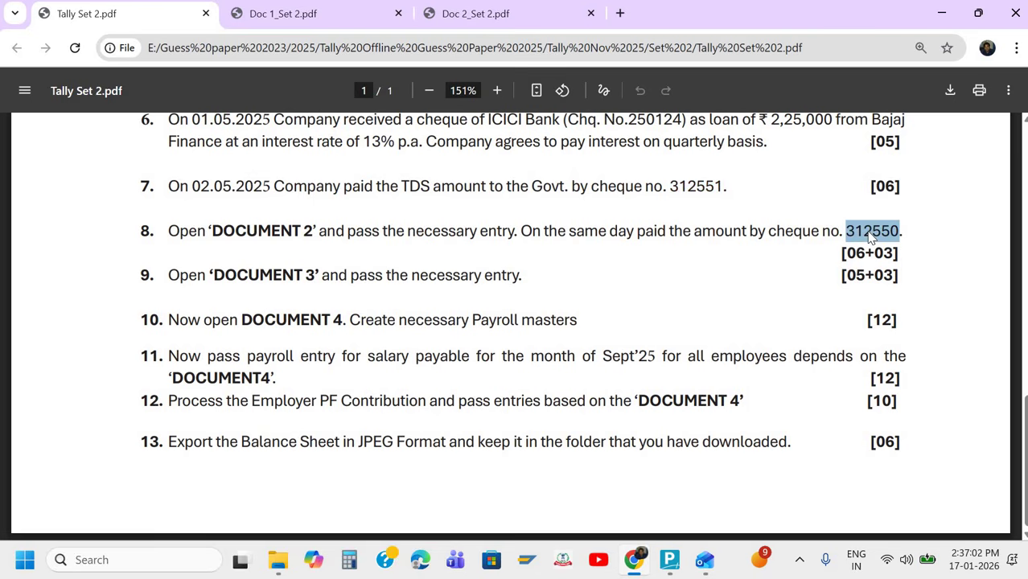
pyautogui.hotkey('alt', 'Tab')
pyautogui.hotkey('shift', 'Tab')
pyautogui.hotkey('ctrl', 'alt', 'v')
pyautogui.press('Return')
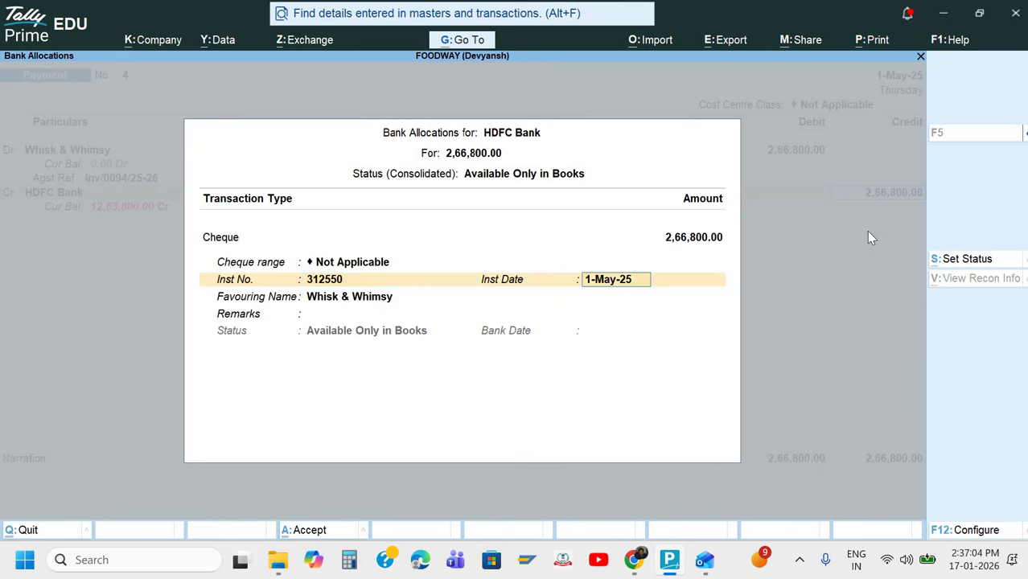
pyautogui.press('Return')
pyautogui.press('Return')
# Reuse the narration "Being payment made" and save the payment voucher.
pyautogui.hotkey('ctrl', 'a')
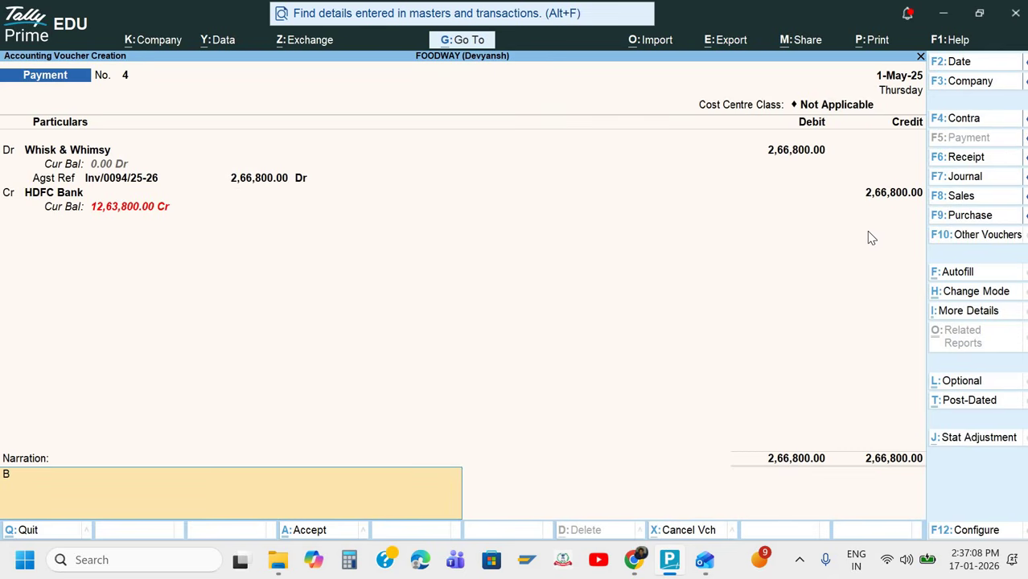
pyautogui.press('ctrl')
pyautogui.hotkey('ctrl', 'r')
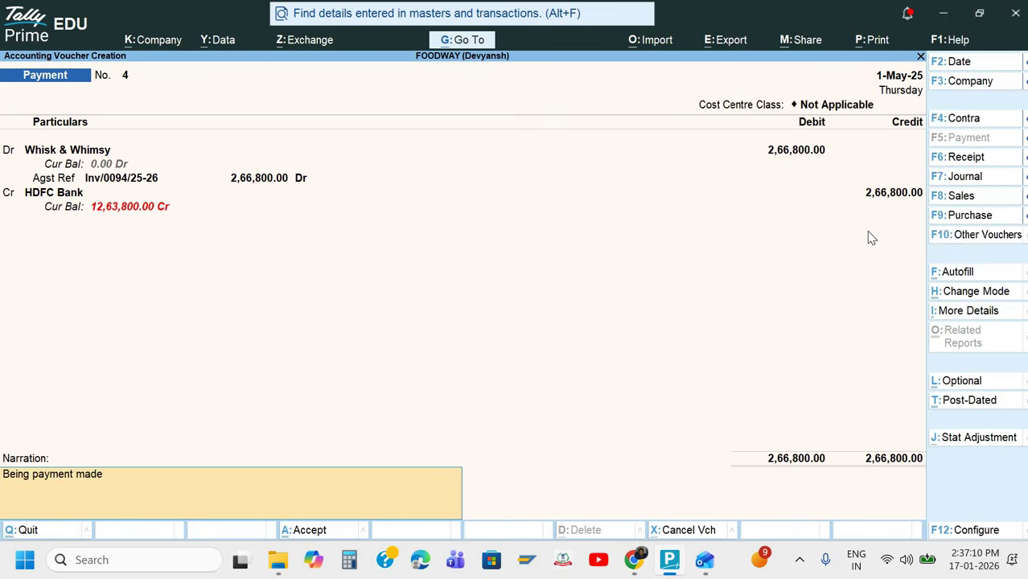
pyautogui.press('Return')
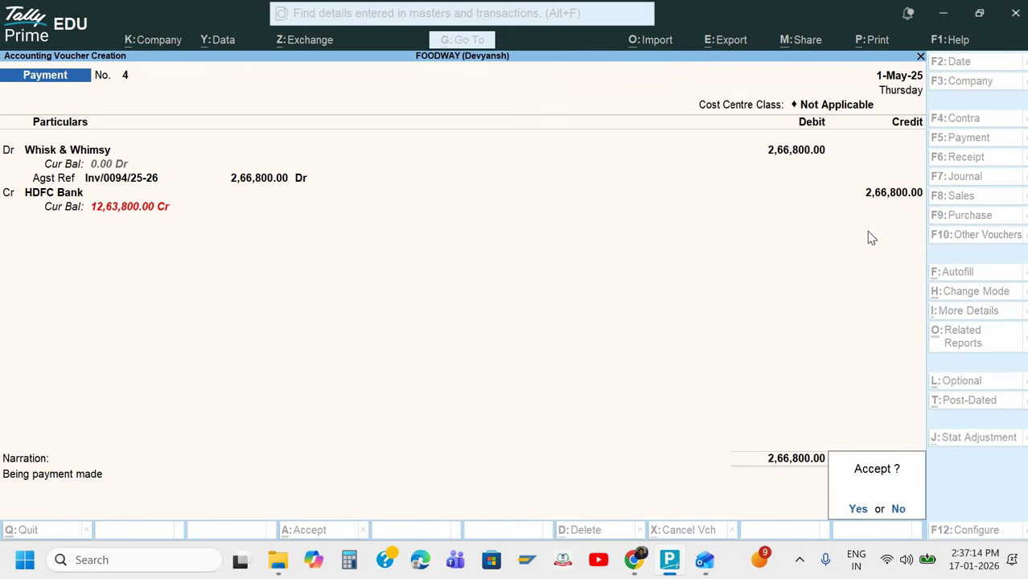
pyautogui.press('Return')
# Switch to File Explorer, open Doc 3_Set 2.pdf from the Set 2 folder in Chrome and read its tax invoice.
pyautogui.hotkey('alt', 'Tab')
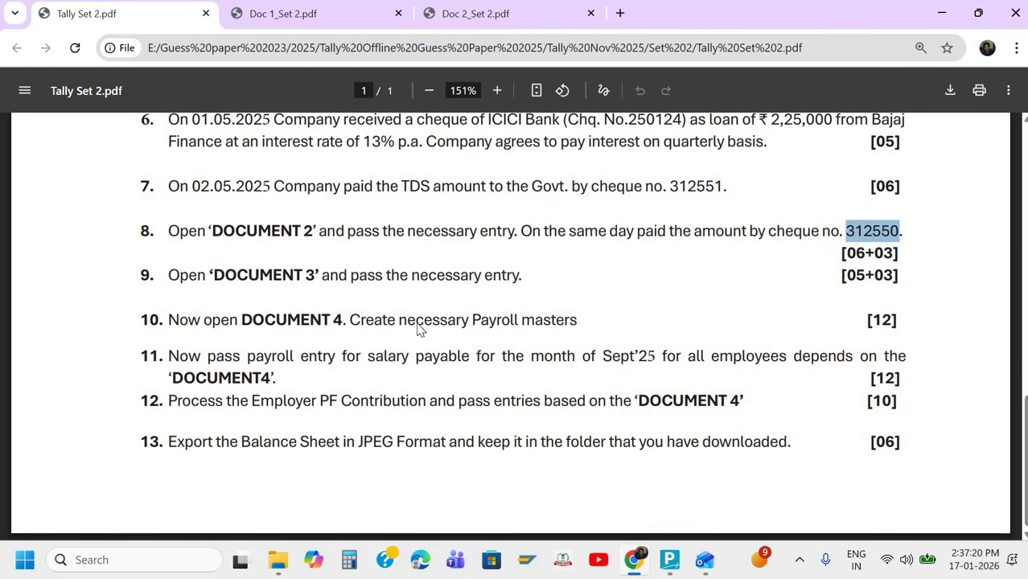
pyautogui.hotkey('alt', 'Tab')
pyautogui.hotkey('alt', 'Tab')
pyautogui.hotkey('alt', 'Tab')
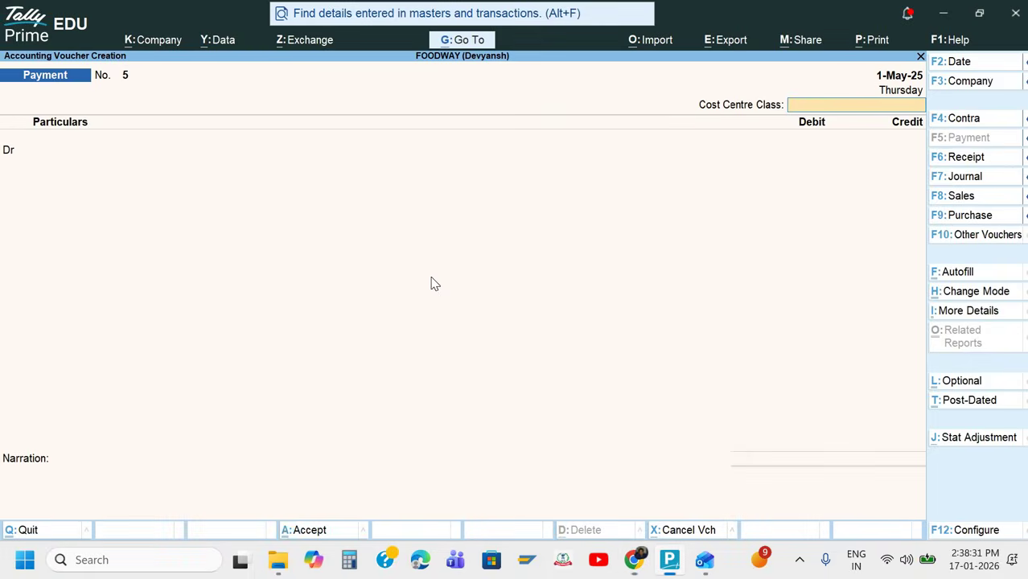
pyautogui.press('alt')
pyautogui.hotkey('alt', 'Tab')
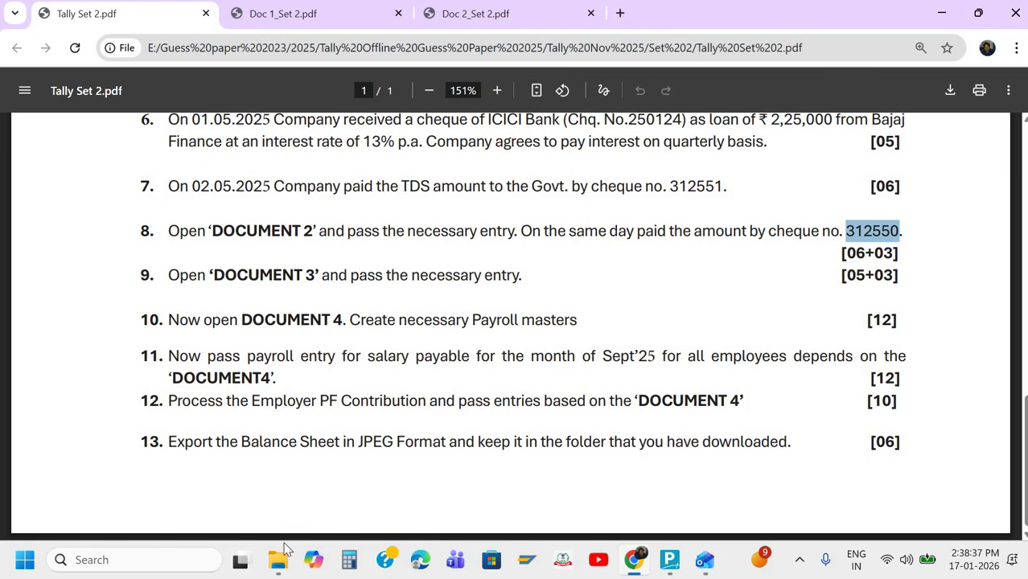
pyautogui.hotkey('alt', 'Tab')
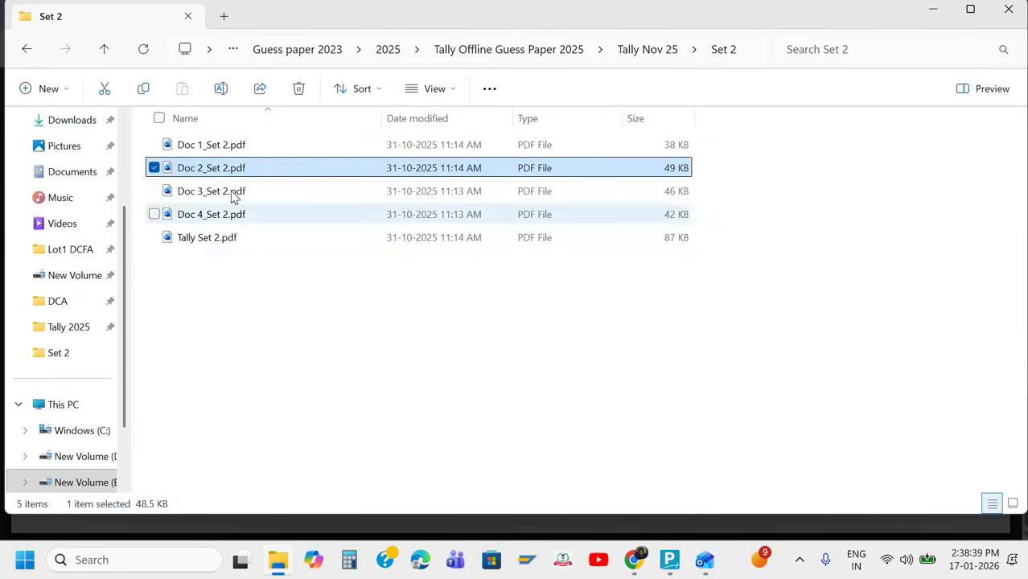
pyautogui.click(232, 192)
pyautogui.rightClick(314, 193)
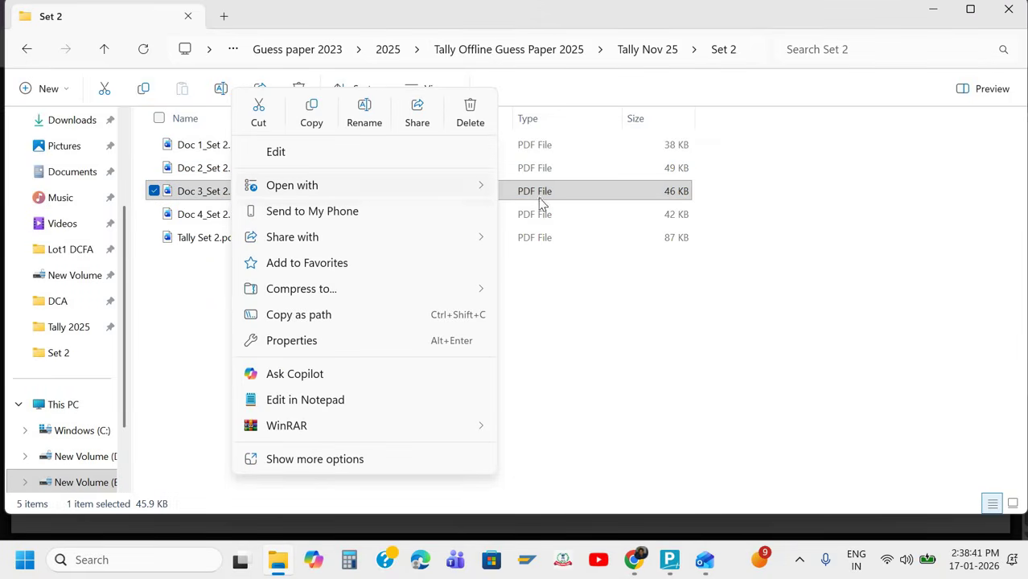
pyautogui.moveTo(339, 186)
pyautogui.click(552, 222)
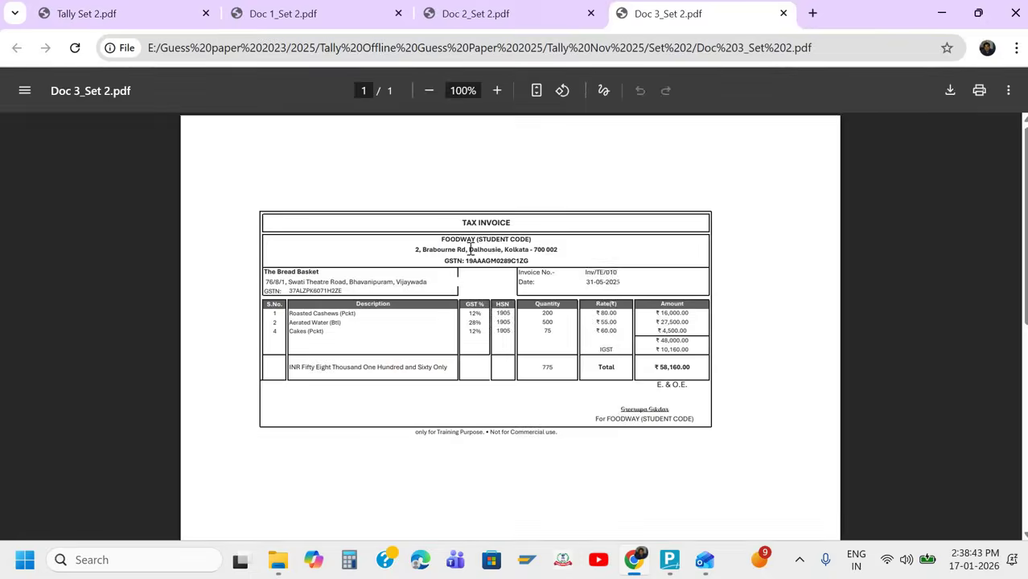
pyautogui.keyDown('ctrl'); pyautogui.scroll(5, 471, 250); pyautogui.keyUp('ctrl')
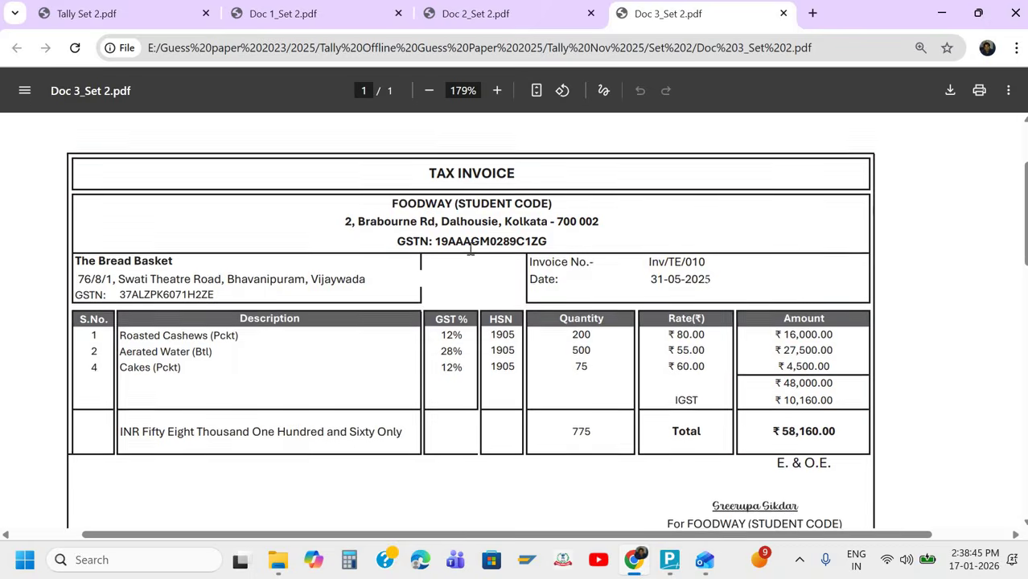
pyautogui.keyDown('ctrl'); pyautogui.scroll(2, 471, 250); pyautogui.keyUp('ctrl')
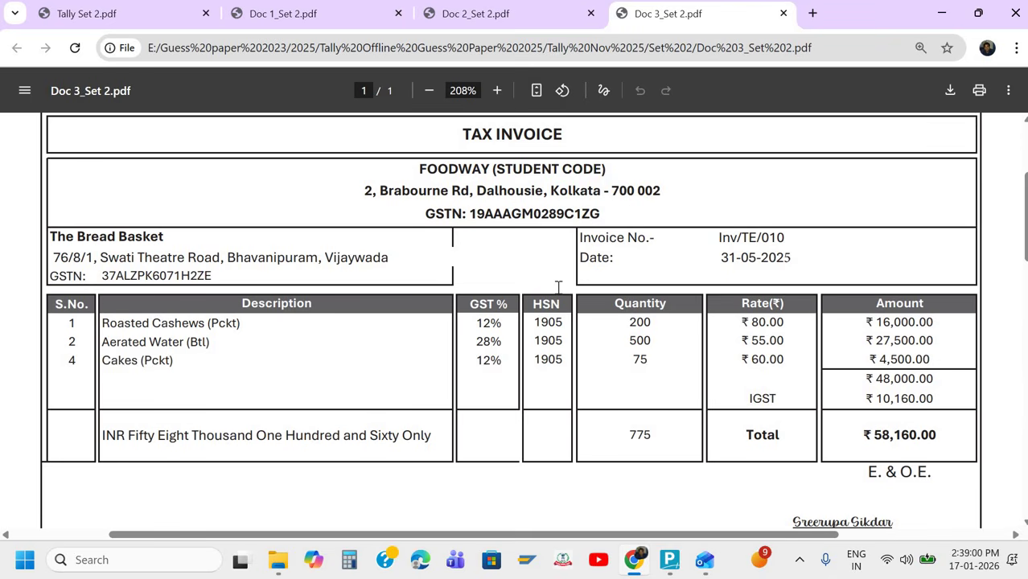
# Switch to TallyPrime, start a sales voucher and set its date to 31-May-25.
pyautogui.hotkey('alt', 'Tab')
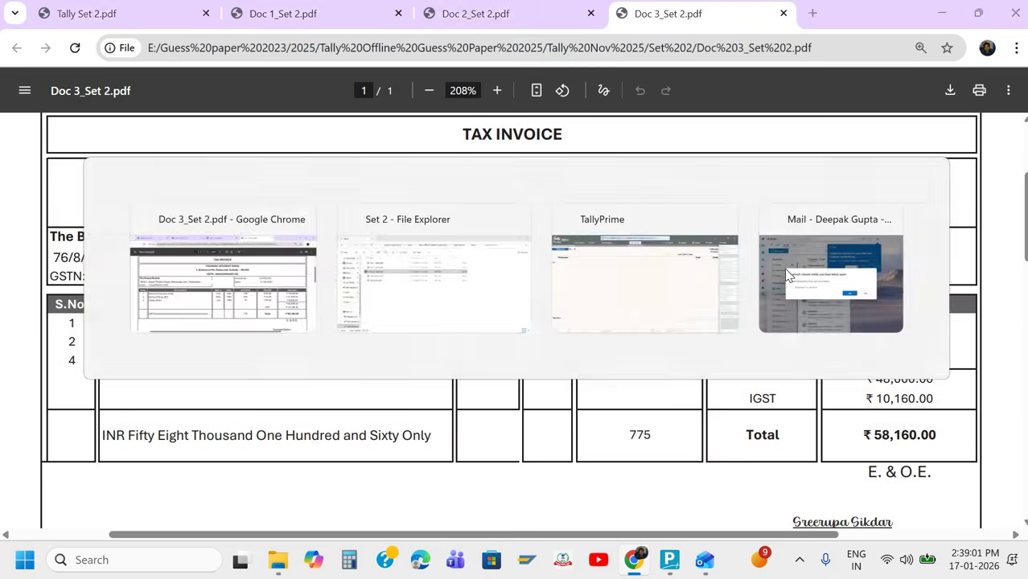
pyautogui.hotkey('alt', 'Tab')
pyautogui.hotkey('alt', 'Tab')
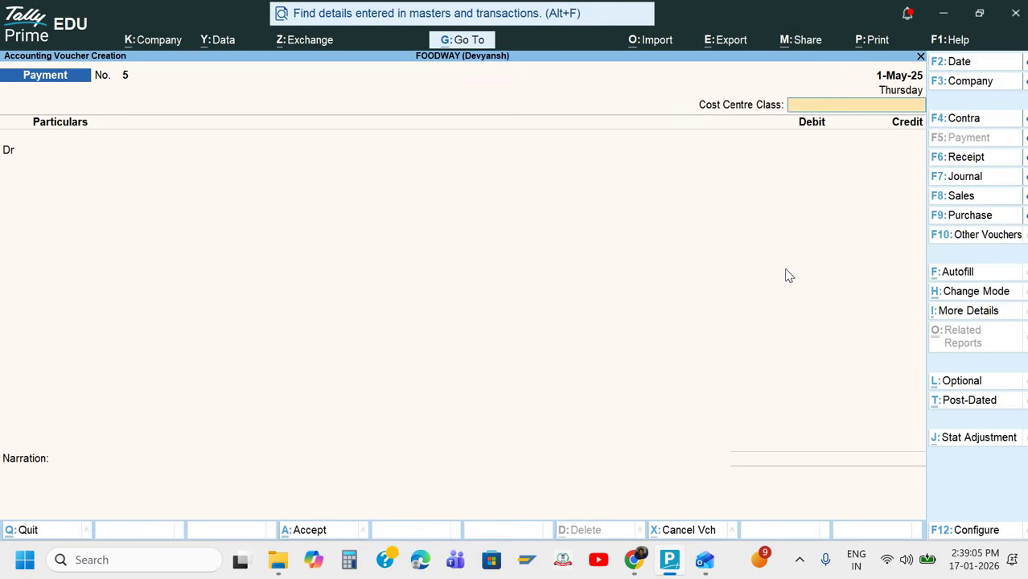
pyautogui.press('F8')
pyautogui.hotkey('alt', 'Tab')
pyautogui.hotkey('alt', 'Tab')
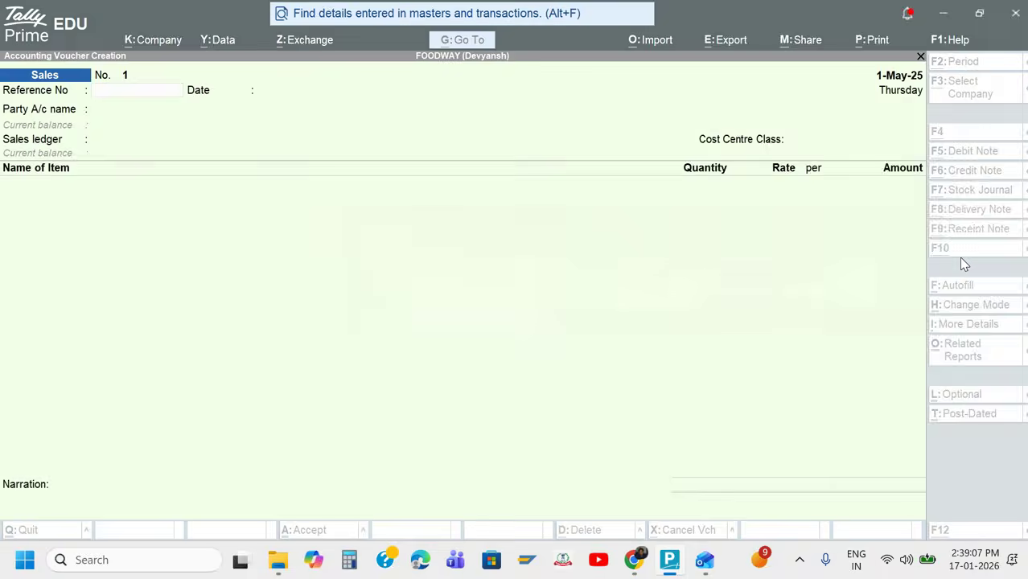
pyautogui.hotkey('alt', 'Tab')
pyautogui.hotkey('alt', 'Tab')
pyautogui.hotkey('alt', 'Tab')
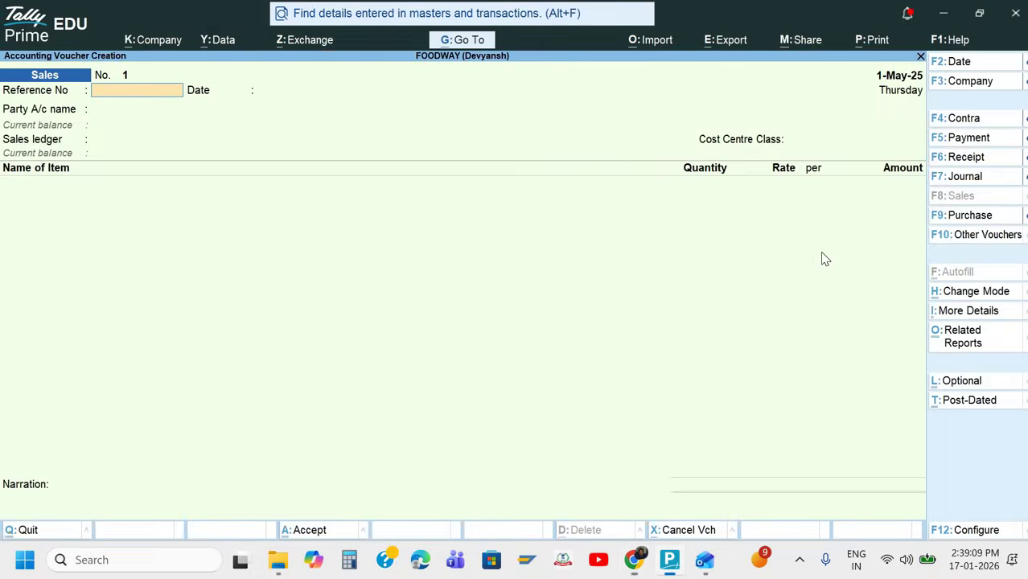
pyautogui.press('F2')
pyautogui.write('31-')
pyautogui.press('Return')
# Copy invoice number Inv/TE/010 from the Doc 3 invoice into the sales voucher's reference number and keep 31-May-25 as reference date.
pyautogui.hotkey('alt', 'Tab')
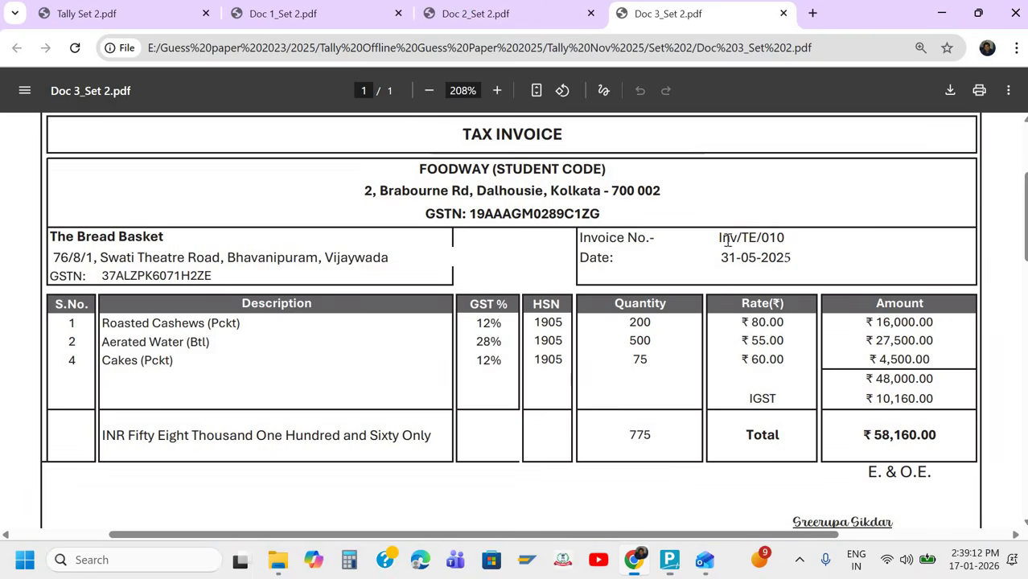
pyautogui.doubleClick(785, 237)
pyautogui.hotkey('ctrl', 'c')
pyautogui.hotkey('alt', 'Tab')
pyautogui.hotkey('ctrl', 'v')
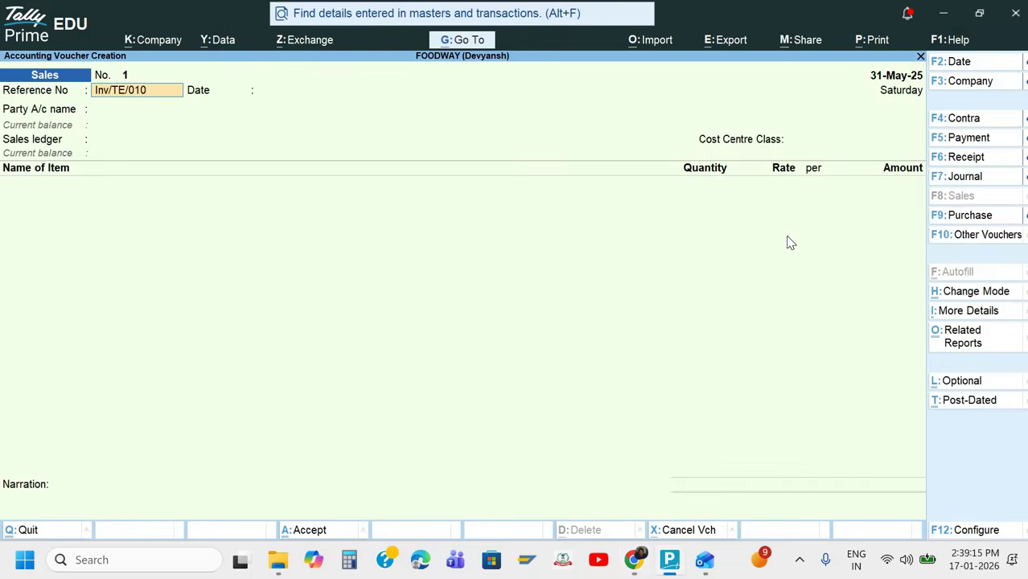
pyautogui.press('Return')
pyautogui.press('Return')
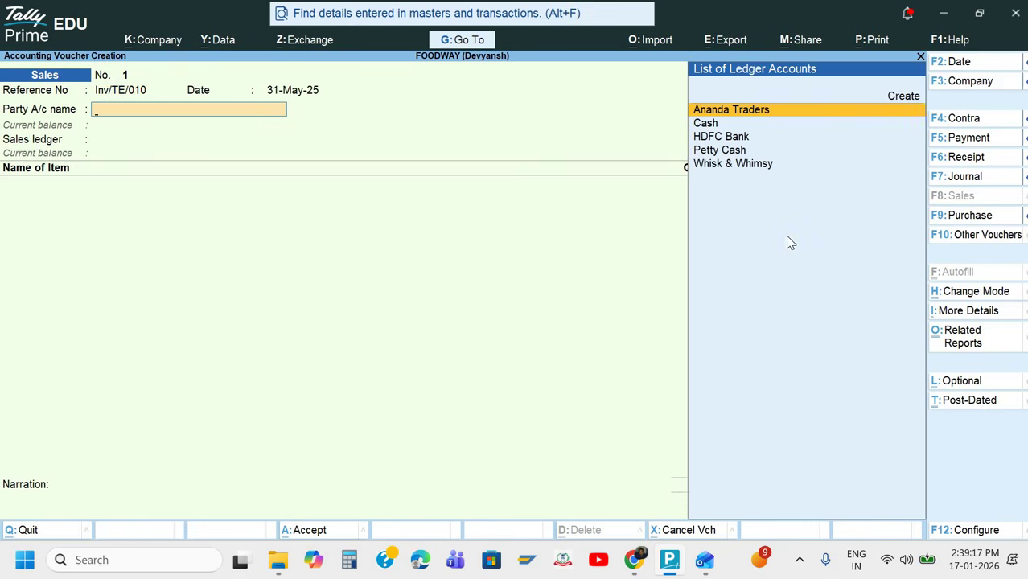
# Copy the party name The Bread Basket from the invoice and create a new party ledger with that name.
pyautogui.hotkey('alt', 'Tab')
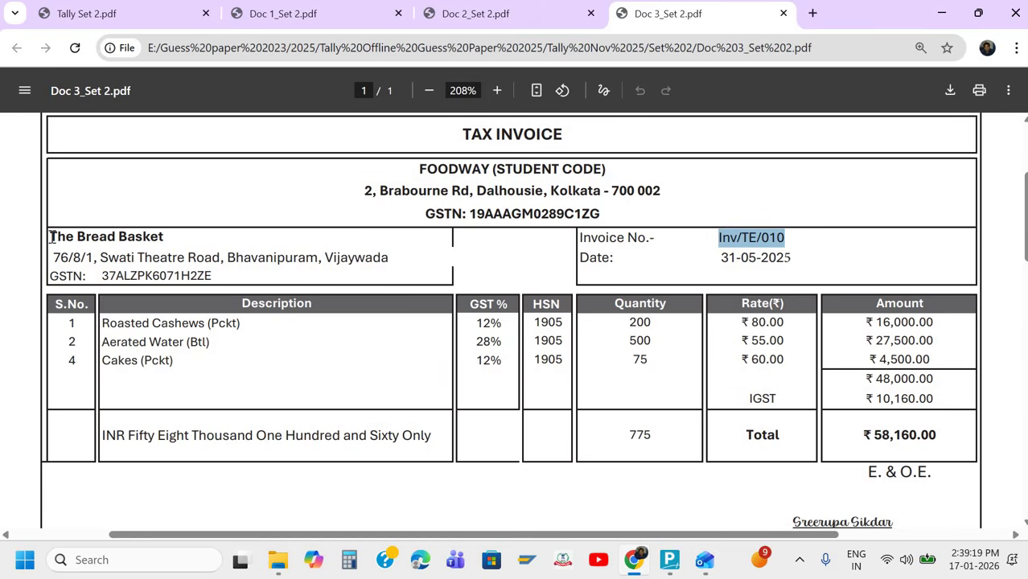
pyautogui.tripleClick(171, 237)
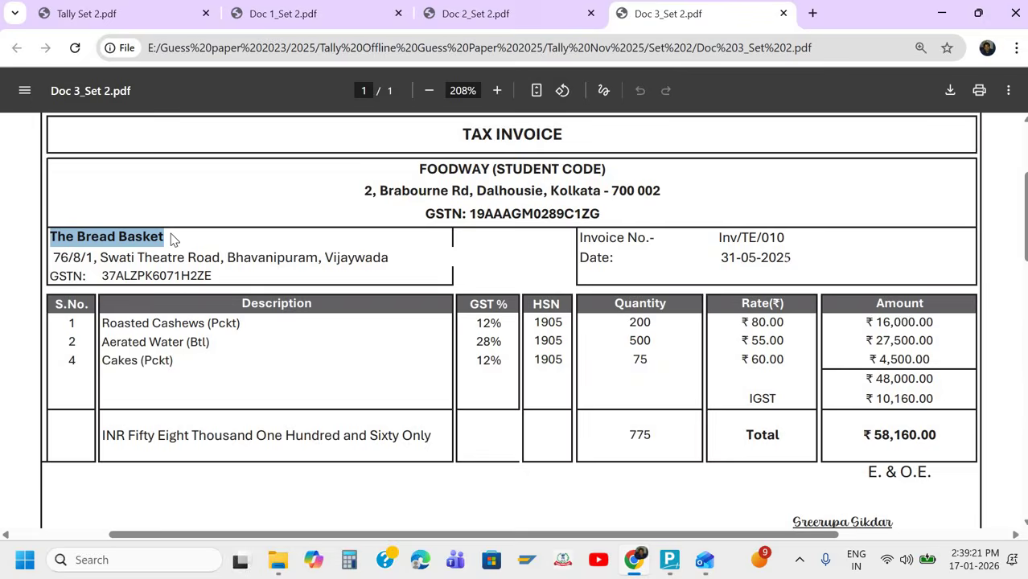
pyautogui.hotkey('ctrl', 'c')
pyautogui.hotkey('alt', 'Tab')
pyautogui.hotkey('alt', 'c')
pyautogui.hotkey('ctrl', 'alt', 'v')
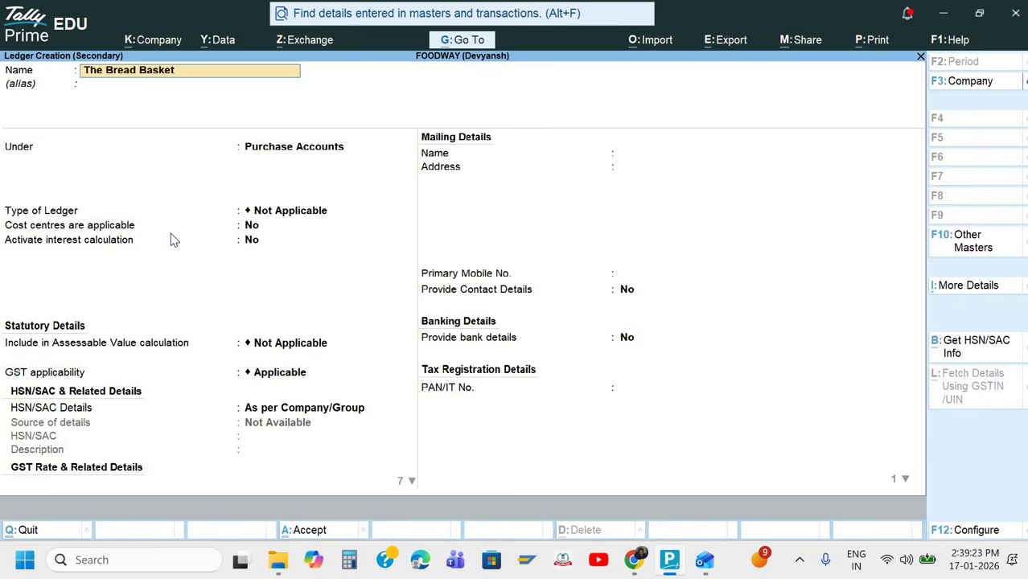
# Place The Bread Basket ledger under Sundry Debtors, keeping bill-by-bill balances on and cost centres and interest calculation off.
pyautogui.press('Return')
pyautogui.write('S')
pyautogui.press('Down')
pyautogui.press('Down')
pyautogui.press('Down')
pyautogui.press('Down')
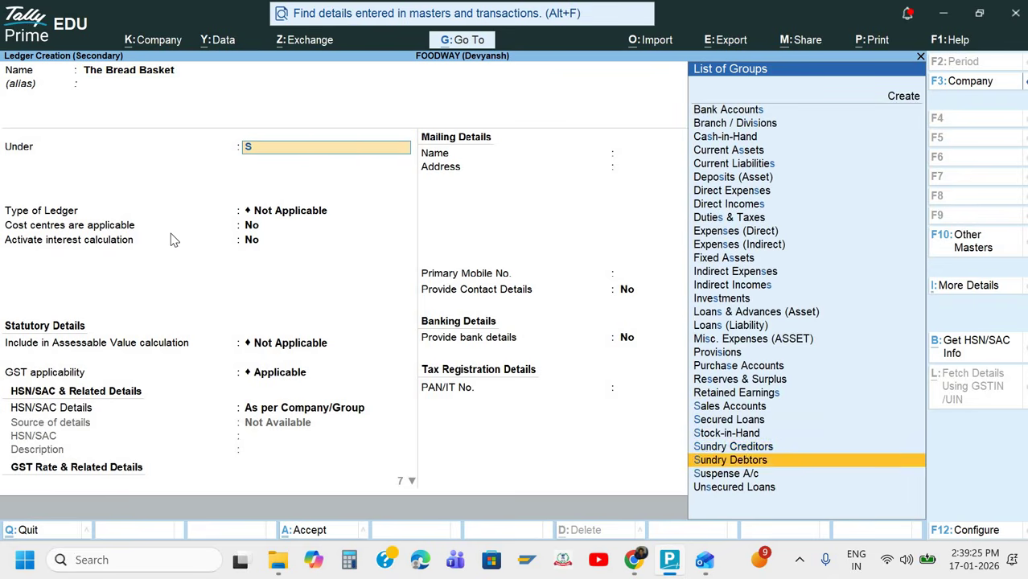
pyautogui.press('Return')
pyautogui.press('Return')
pyautogui.press('Return')
pyautogui.press('Return')
pyautogui.press('Return')
pyautogui.press('Return')
pyautogui.press('Return')
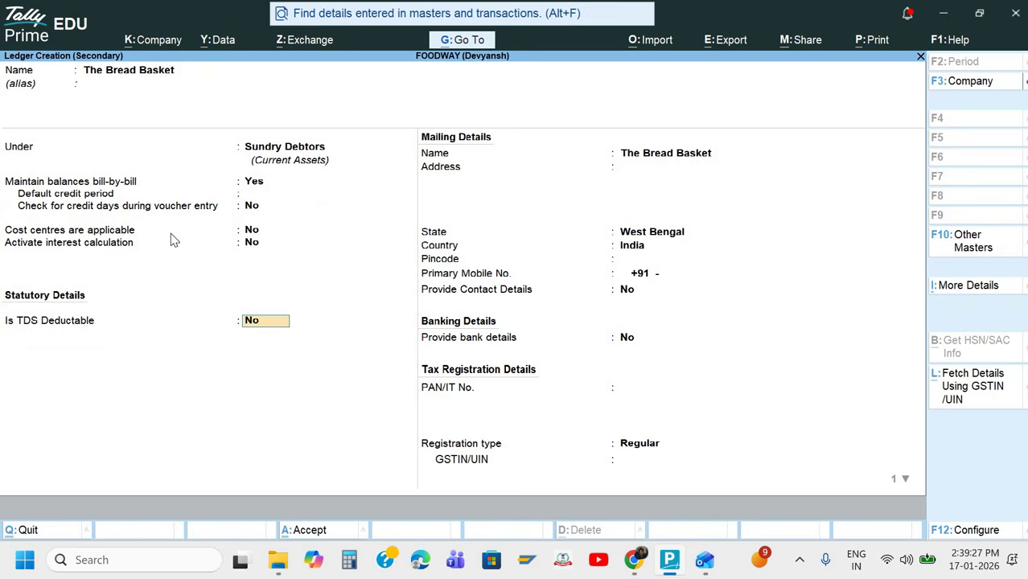
# Copy The Bread Basket's postal address from the Doc 3 invoice into the ledger's mailing address.
pyautogui.hotkey('alt', 'Tab')
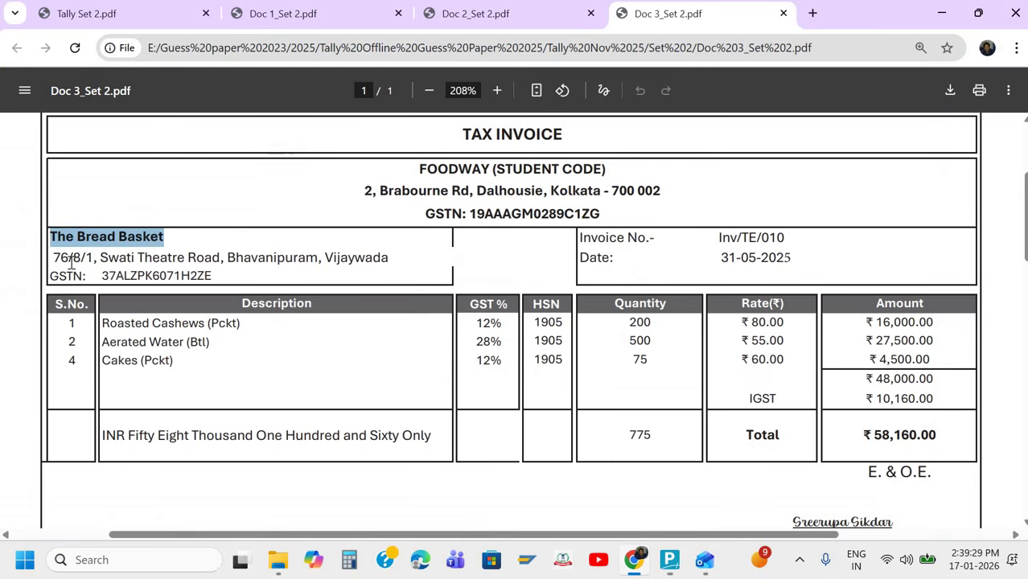
pyautogui.moveTo(60, 257); pyautogui.dragTo(391, 258)
pyautogui.hotkey('ctrl', 'c')
pyautogui.hotkey('alt', 'Tab')
pyautogui.hotkey('ctrl', 'v')
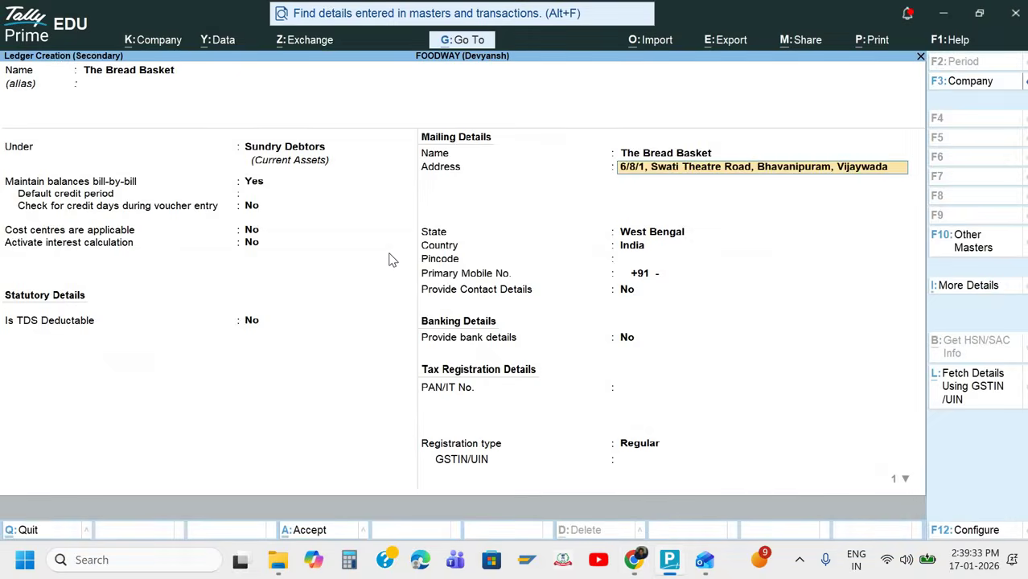
# Leave the ledger's remaining mailing, contact and banking details at their defaults and continue through the tax registration details.
pyautogui.press('Return')
pyautogui.press('Return')
pyautogui.press('Return')
pyautogui.press('Return')
pyautogui.press('Return')
pyautogui.press('Return')
pyautogui.press('Return')
pyautogui.press('Return')
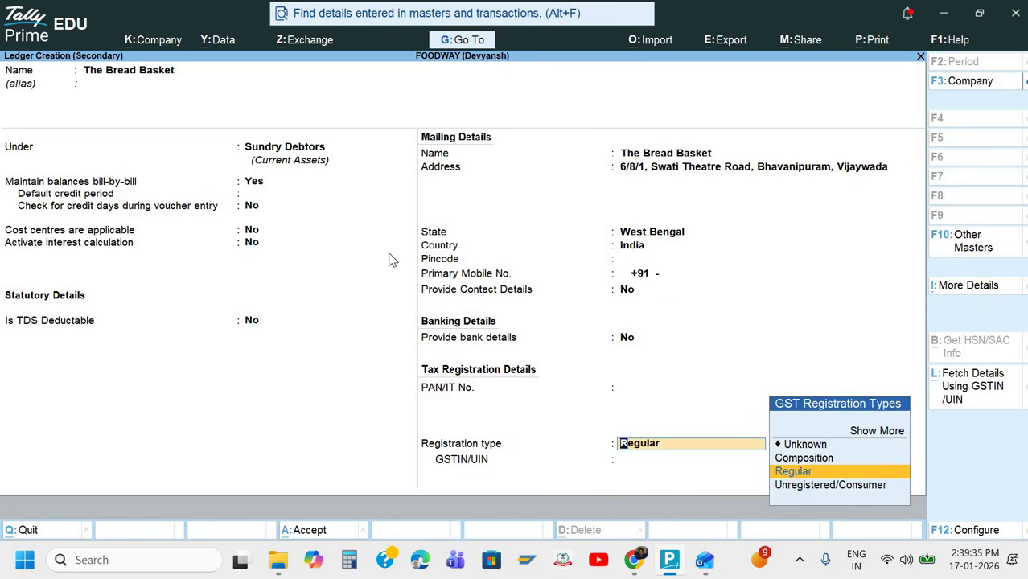
pyautogui.press('Return')
# Copy the PAN portion of The Bread Basket's GSTN from the Doc 3 invoice and return to TallyPrime.
pyautogui.hotkey('alt', 'Tab')
pyautogui.click(115, 276)
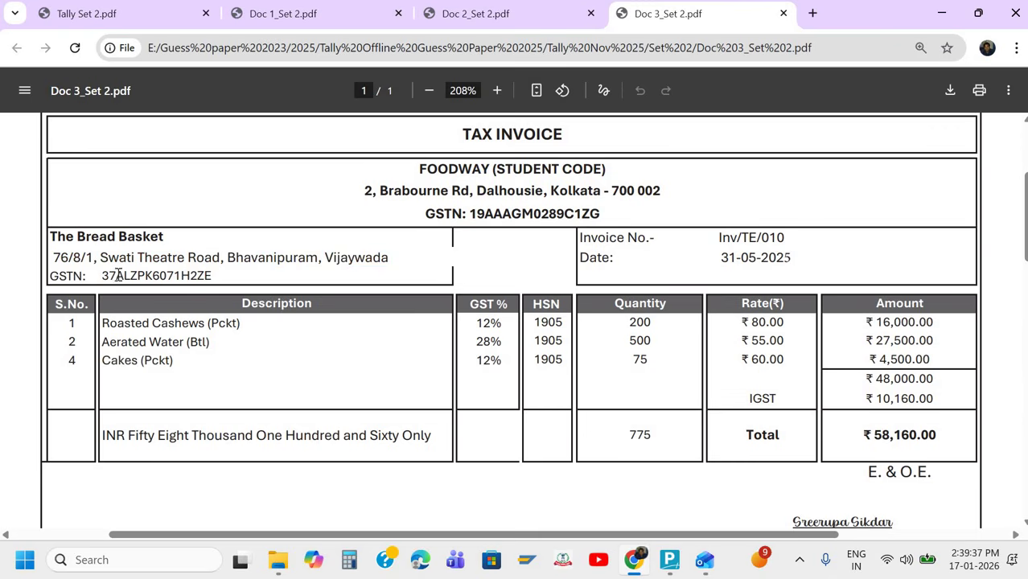
pyautogui.moveTo(116, 275); pyautogui.dragTo(191, 275)
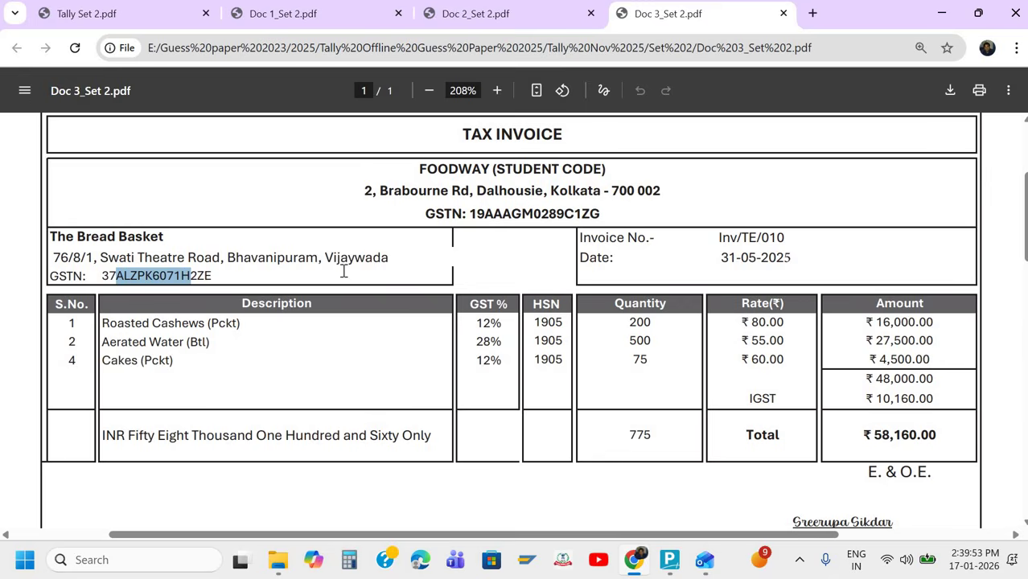
pyautogui.hotkey('alt', 'Tab')
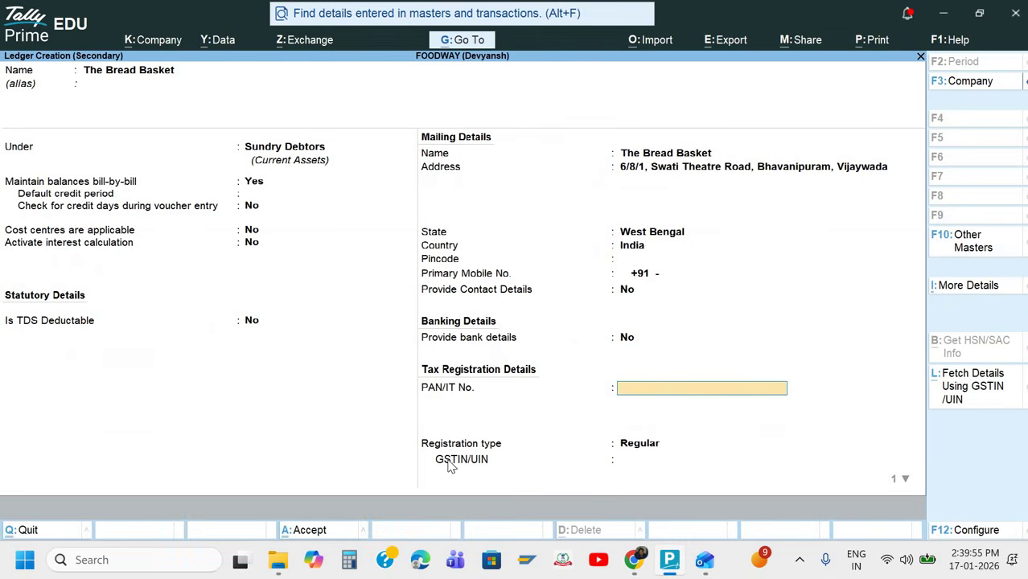
# Open Edge in a maximized window and search the web for the state belonging to GST code 37.
pyautogui.click(431, 565)
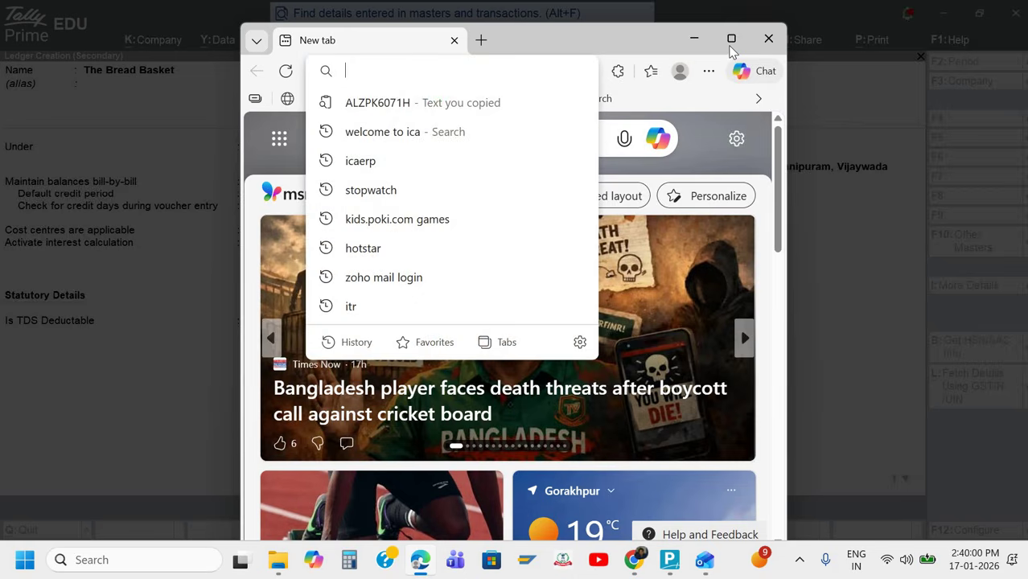
pyautogui.click(731, 39)
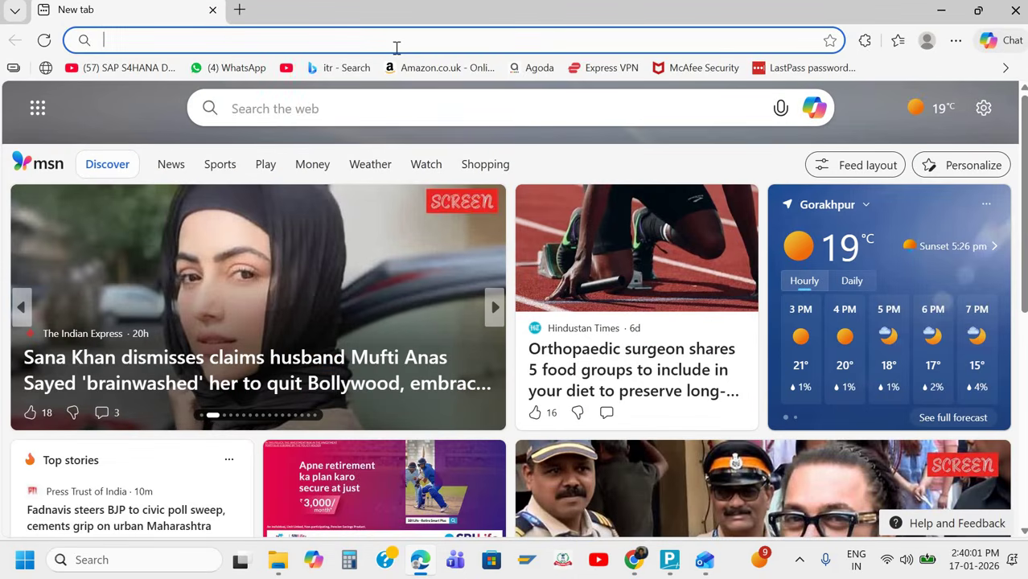
pyautogui.write('3')
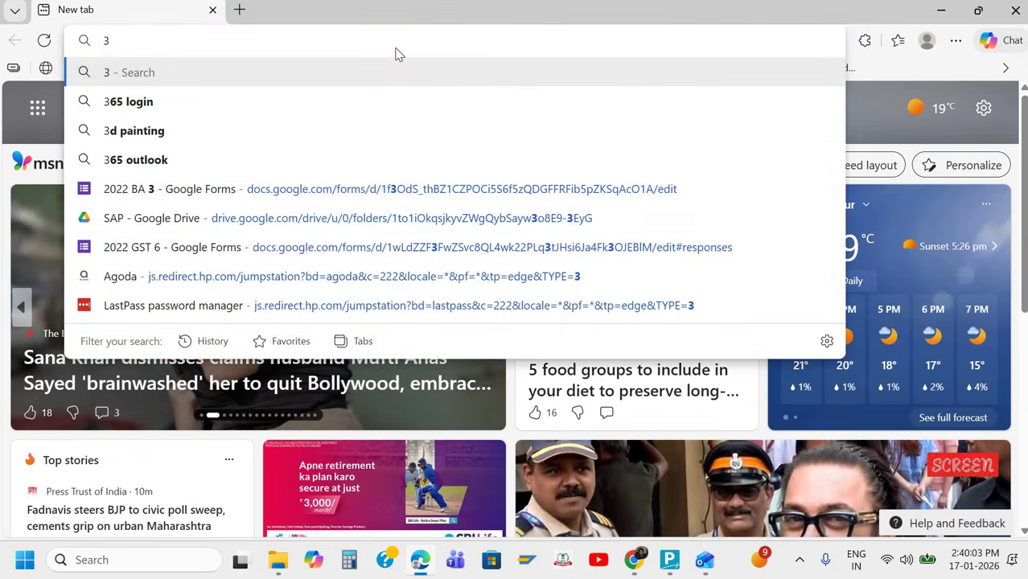
pyautogui.write('7GST')
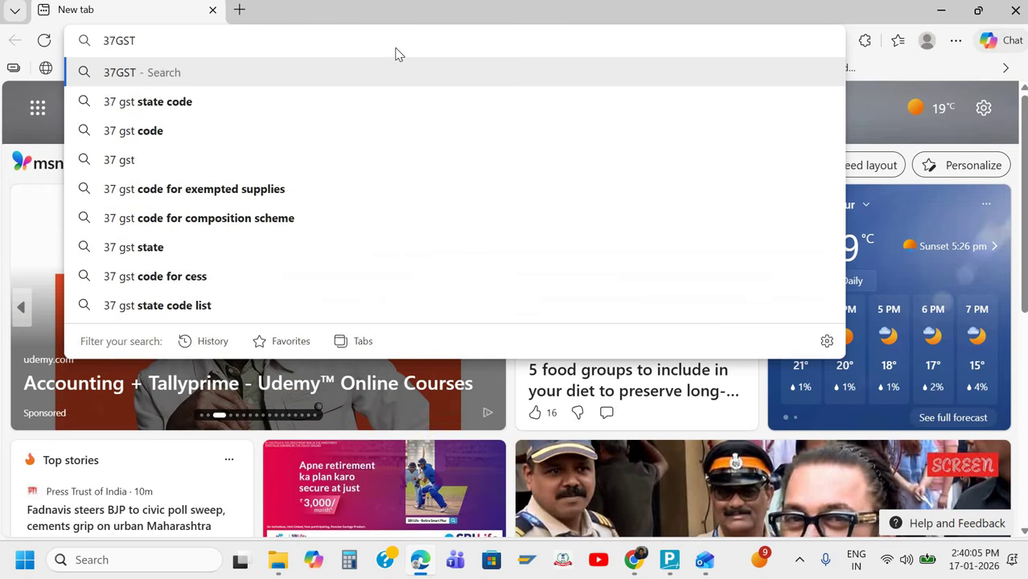
pyautogui.write('IN')
pyautogui.press('BackSpace')
pyautogui.press('BackSpace')
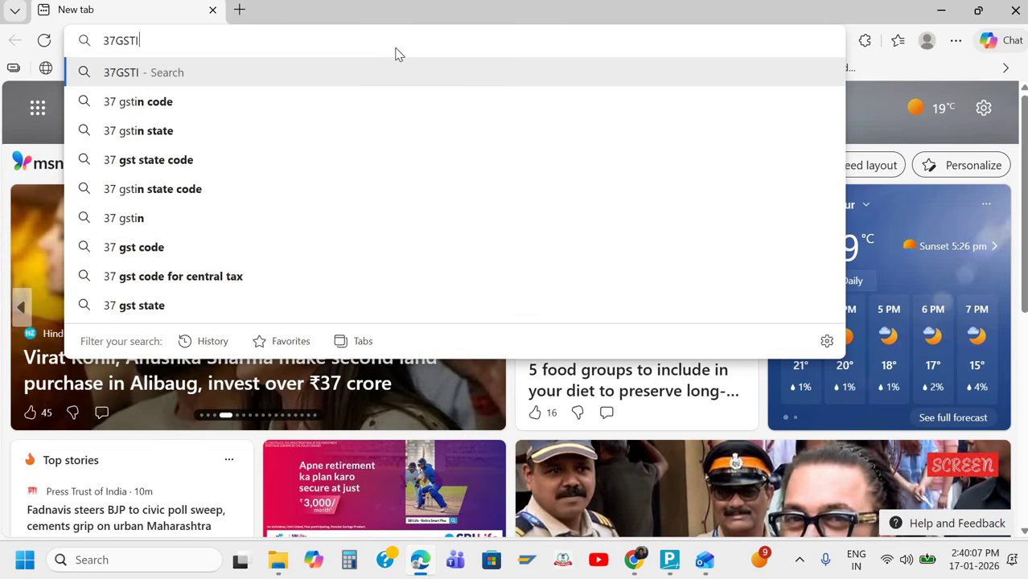
pyautogui.press('Down')
pyautogui.press('Return')
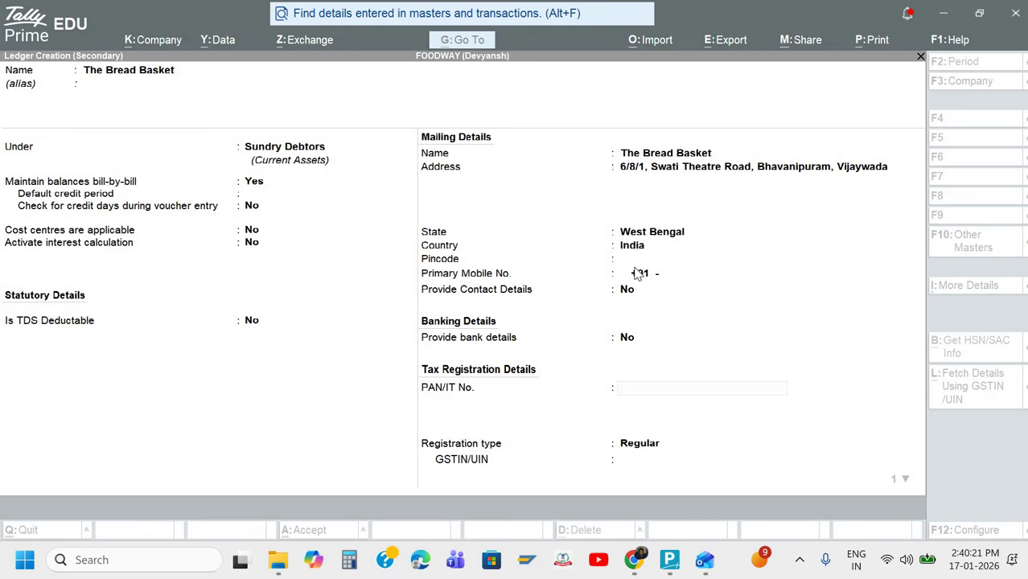
# Set the ledger's state to Madhya Pradesh and leave the contact and banking details at their defaults.
pyautogui.click(635, 270)
pyautogui.press('BackSpace')
pyautogui.press('BackSpace')
pyautogui.press('BackSpace')
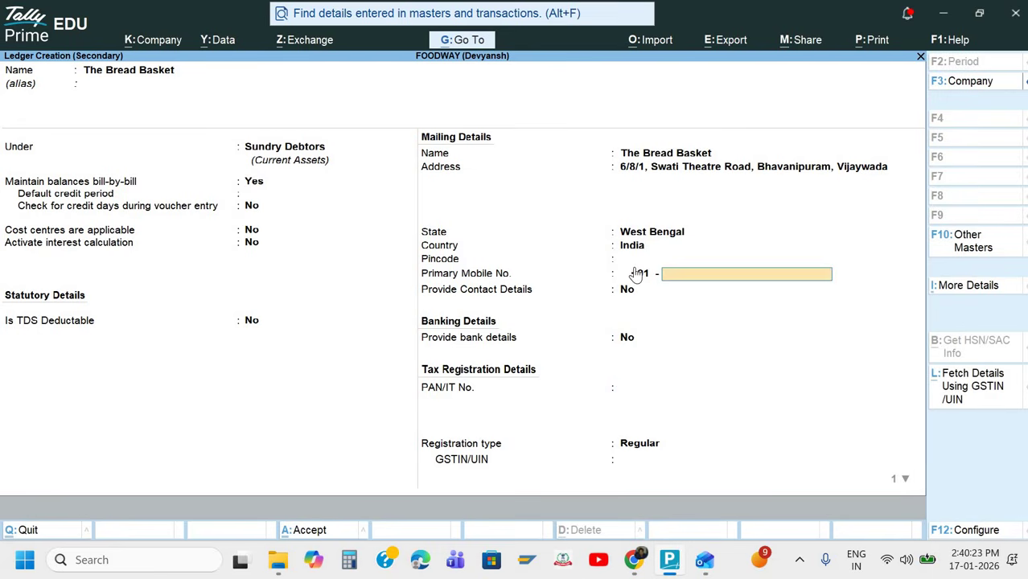
pyautogui.press('BackSpace')
pyautogui.press('BackSpace')
pyautogui.write('Ma')
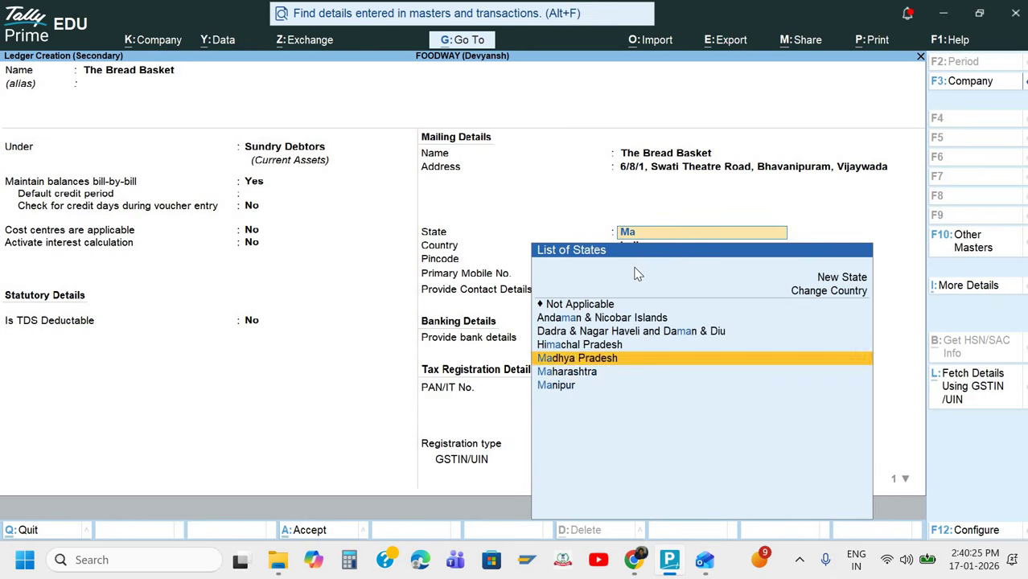
pyautogui.press('Return')
pyautogui.press('Return')
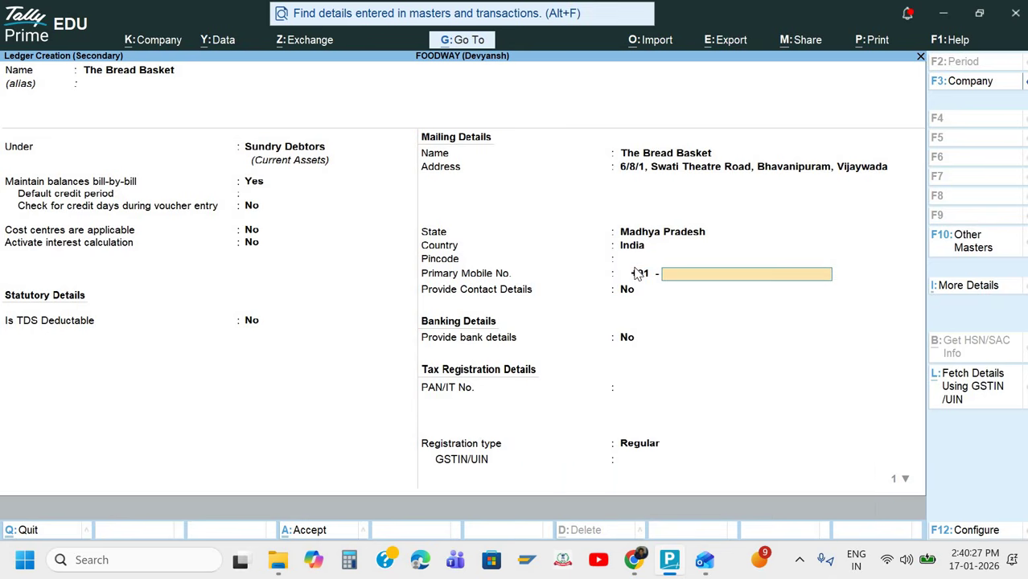
pyautogui.press('Return')
pyautogui.press('Return')
pyautogui.press('Return')
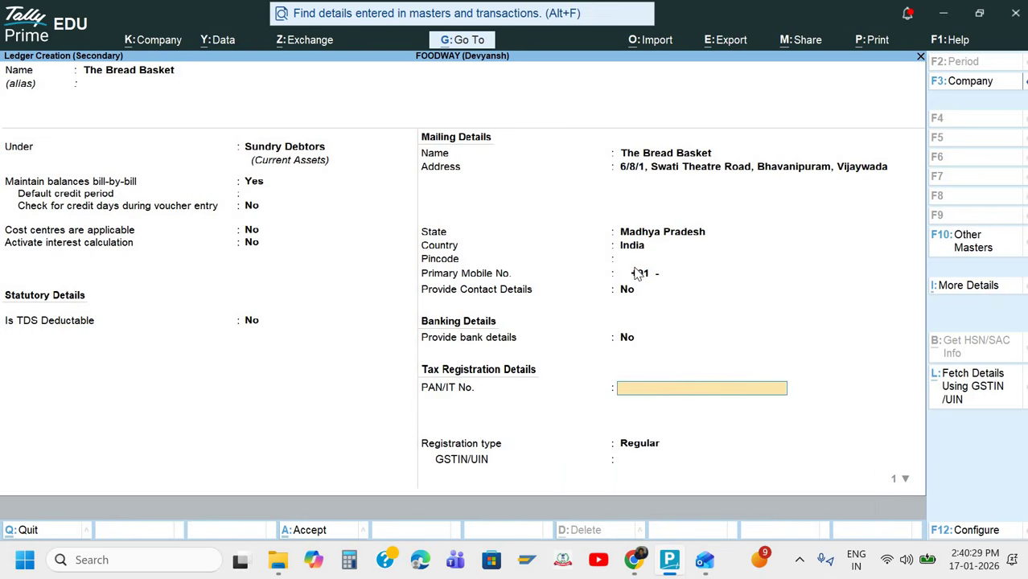
# Paste the copied PAN as the ledger's PAN/IT number and keep the registration type Regular.
pyautogui.hotkey('ctrl', 'v')
pyautogui.press('Return')
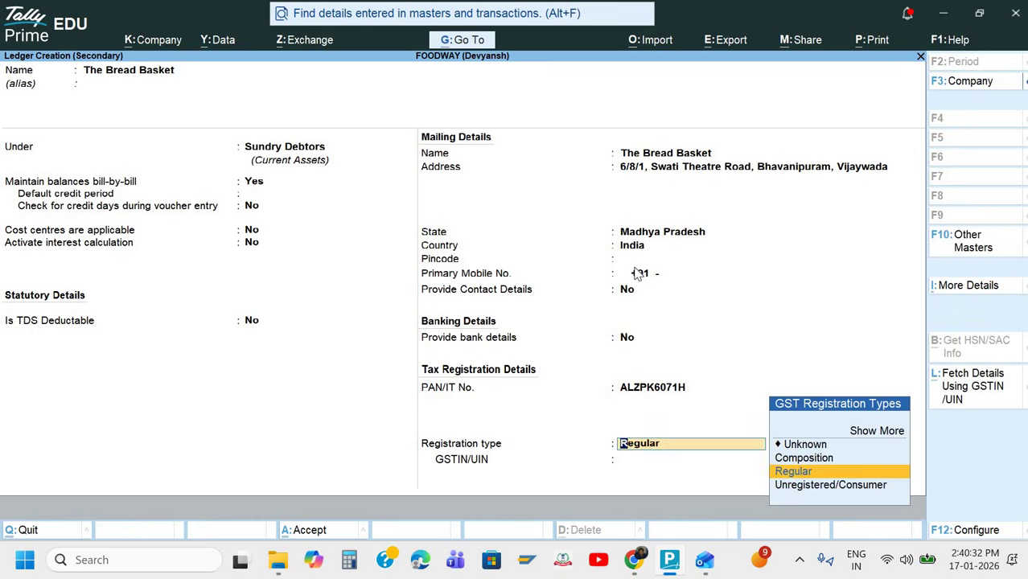
pyautogui.press('Return')
# Copy the party's full GSTN from the invoice into the ledger's GSTIN/UIN and recheck it against the invoice.
pyautogui.hotkey('alt', 'Tab')
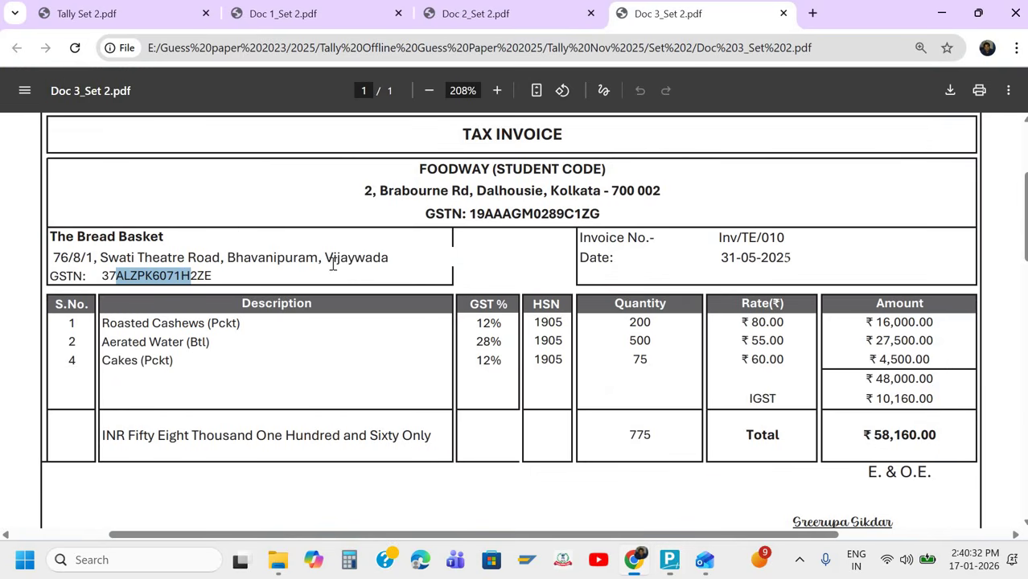
pyautogui.doubleClick(162, 276)
pyautogui.hotkey('ctrl', 'c')
pyautogui.hotkey('alt', 'Tab')
pyautogui.hotkey('ctrl', 'v')
pyautogui.press('Return')
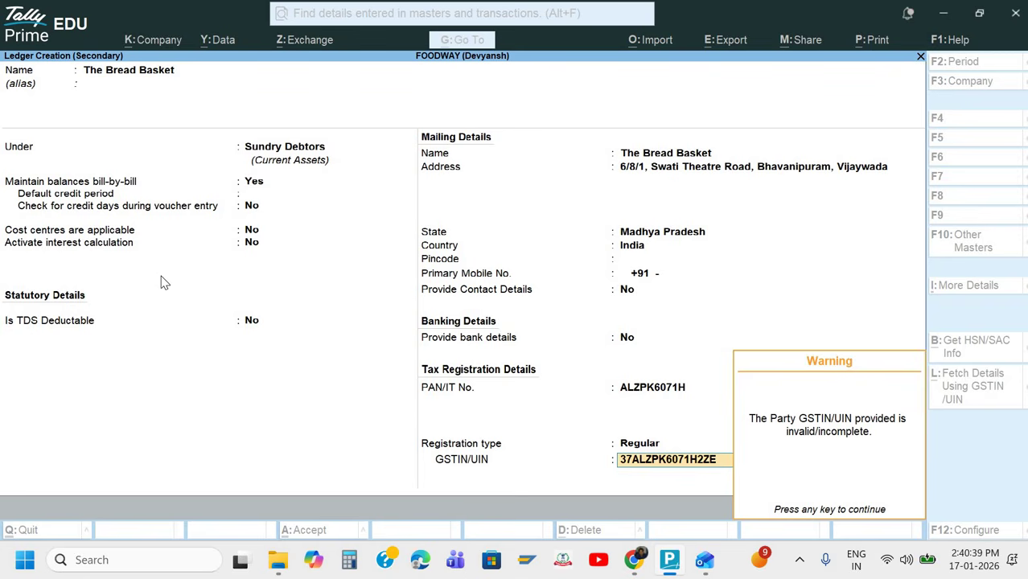
pyautogui.press('Return')
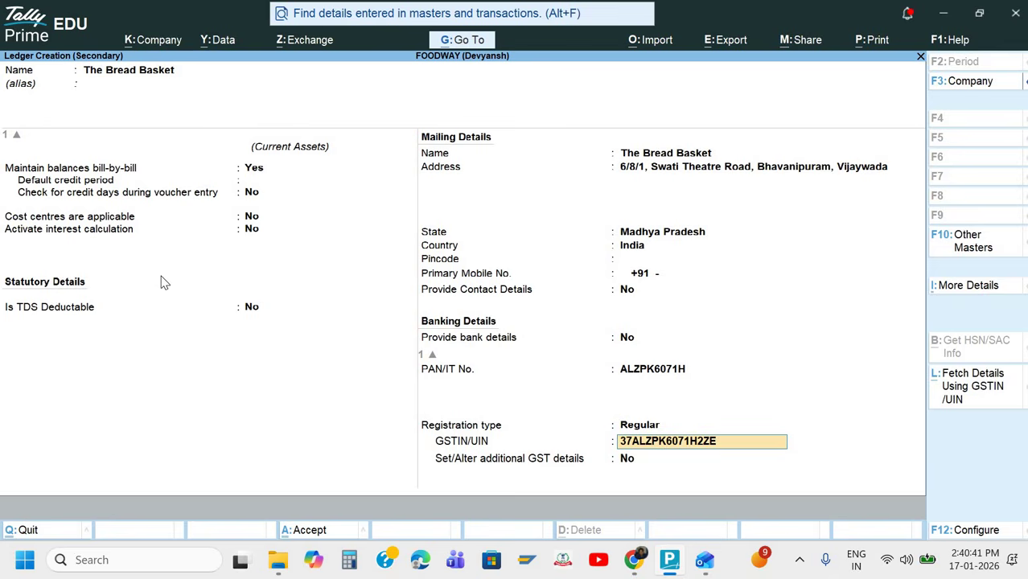
pyautogui.hotkey('alt', 'Tab')
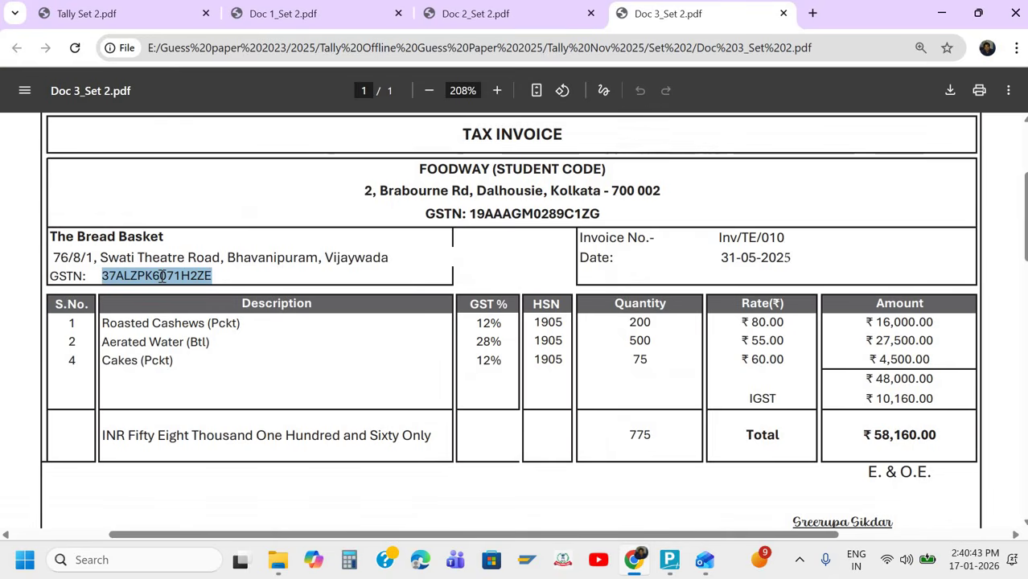
pyautogui.hotkey('alt', 'Tab')
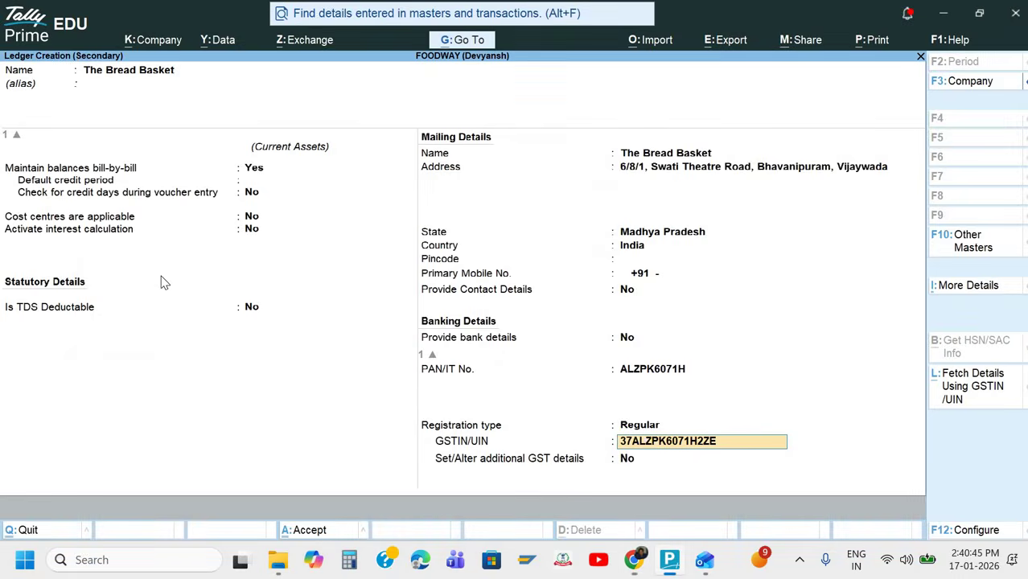
# Go back to the ledger's PAN/IT number, switch to Edge and open google.com.
pyautogui.press('BackSpace')
pyautogui.press('BackSpace')
pyautogui.press('BackSpace')
pyautogui.press('BackSpace')
pyautogui.press('BackSpace')
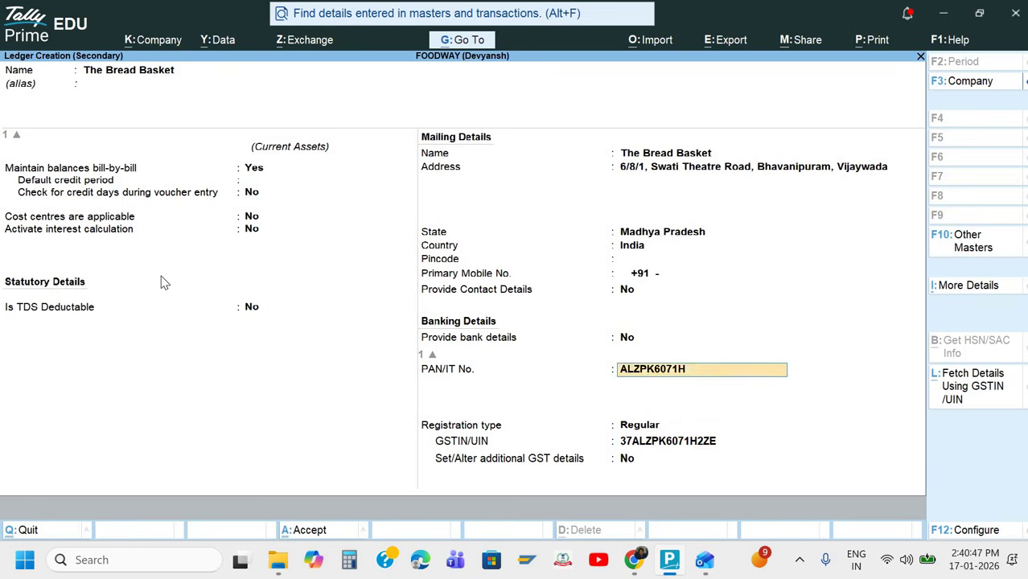
pyautogui.hotkey('alt', 'Tab')
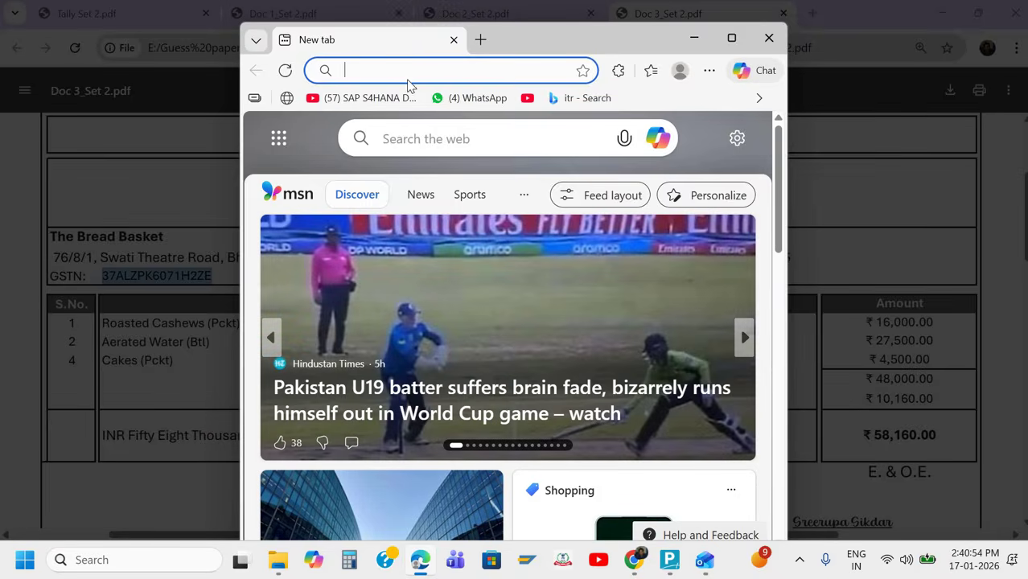
pyautogui.doubleClick(404, 38)
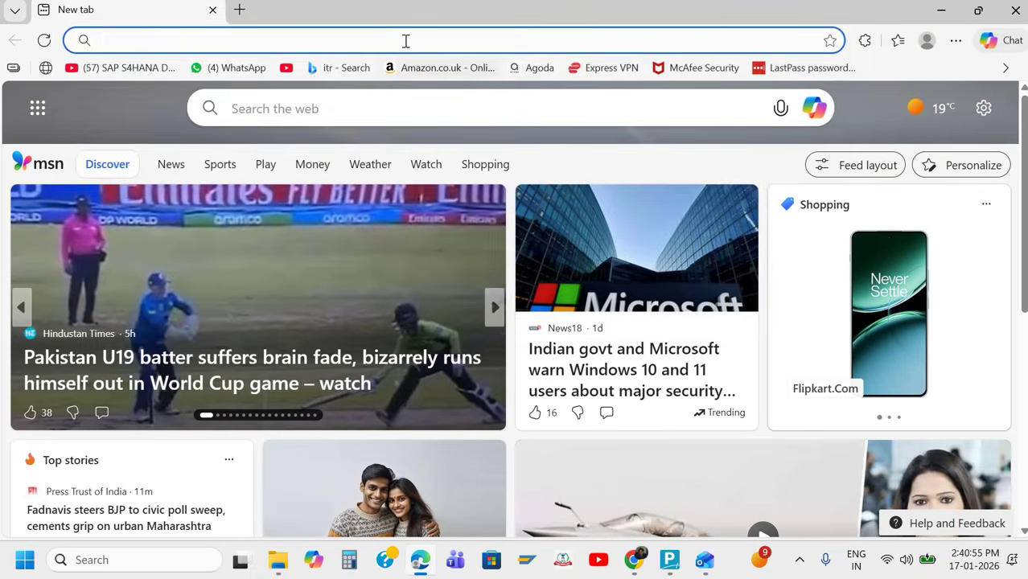
pyautogui.click(404, 39)
pyautogui.write('google.com')
pyautogui.press('Return')
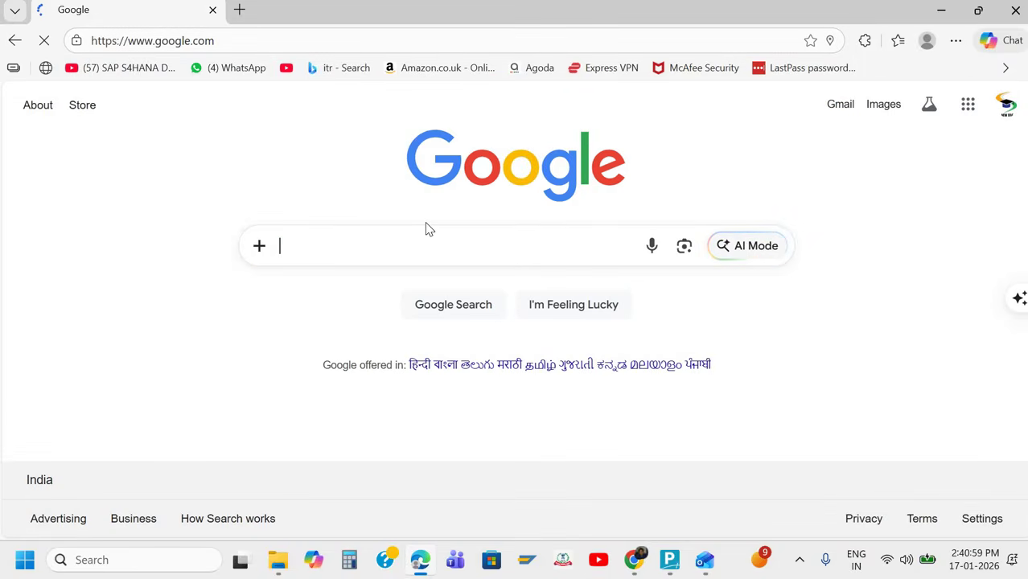
# Search Google for "GST State code 37".
pyautogui.write('ST')
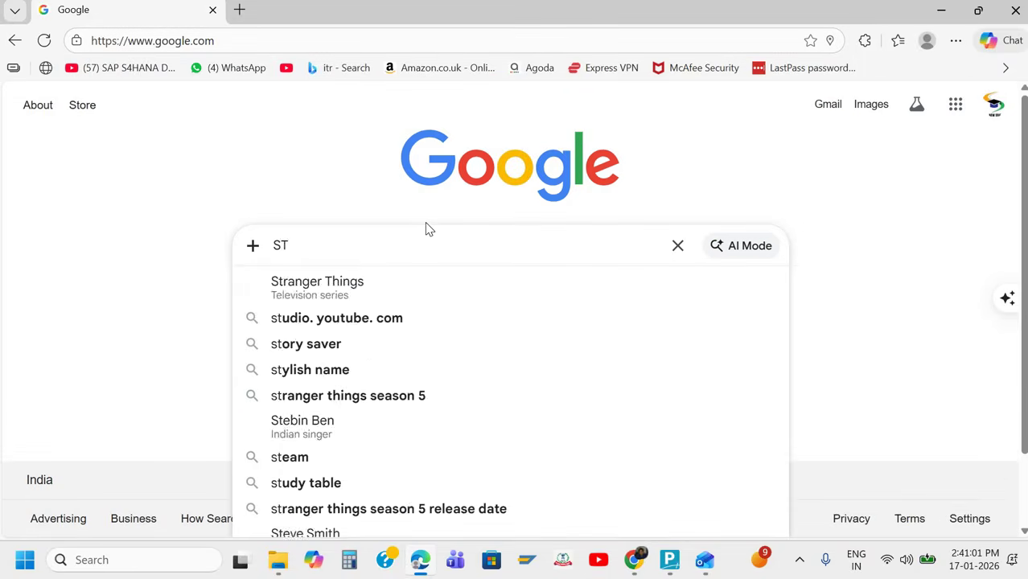
pyautogui.press('BackSpace')
pyautogui.press('BackSpace')
pyautogui.write('GST State ')
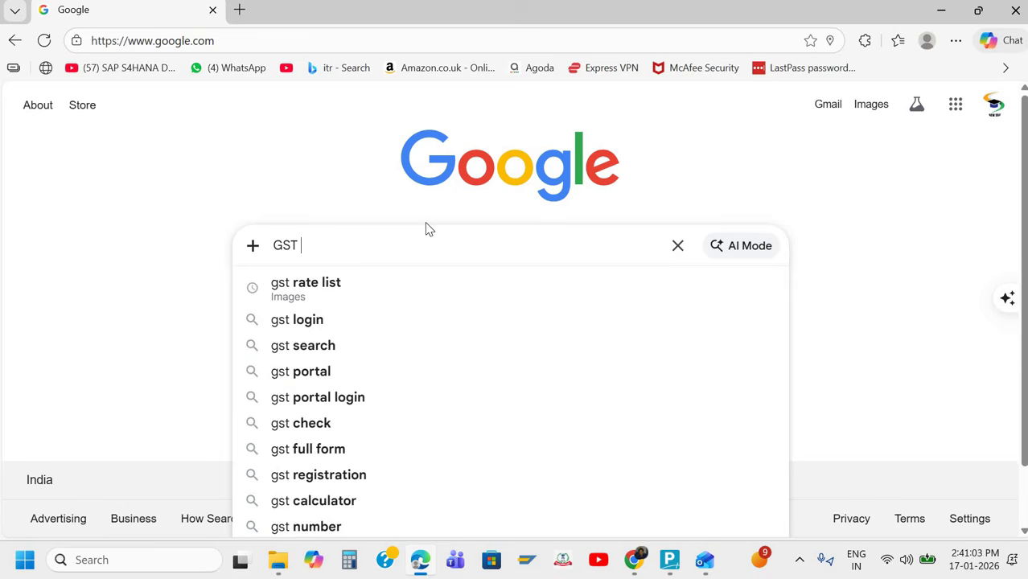
pyautogui.write('co')
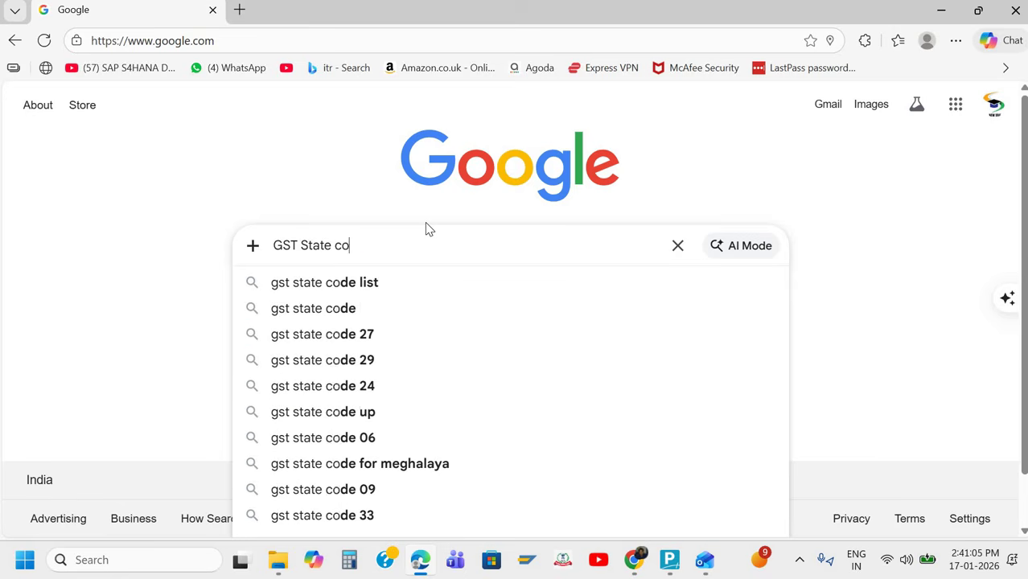
pyautogui.write('de ')
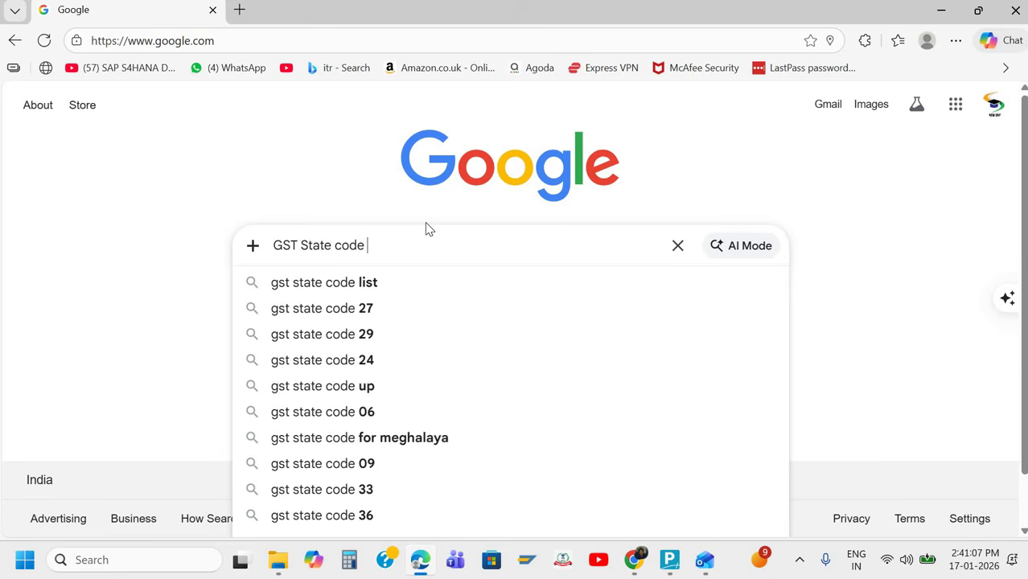
pyautogui.write('37')
pyautogui.press('Return')
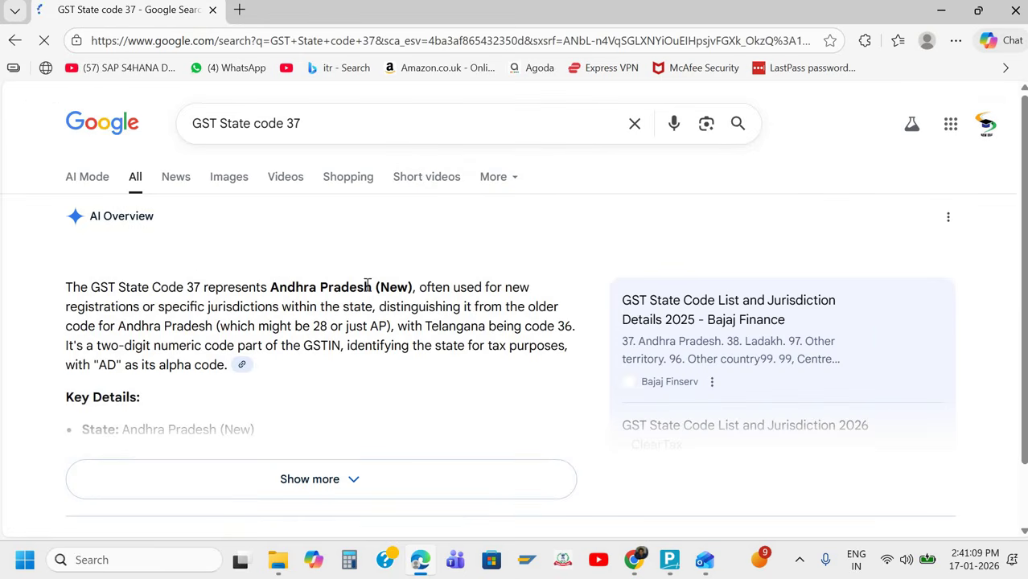
# Switch back to TallyPrime and set The Bread Basket ledger's state to Andhra Pradesh.
pyautogui.hotkey('alt', 'Tab')
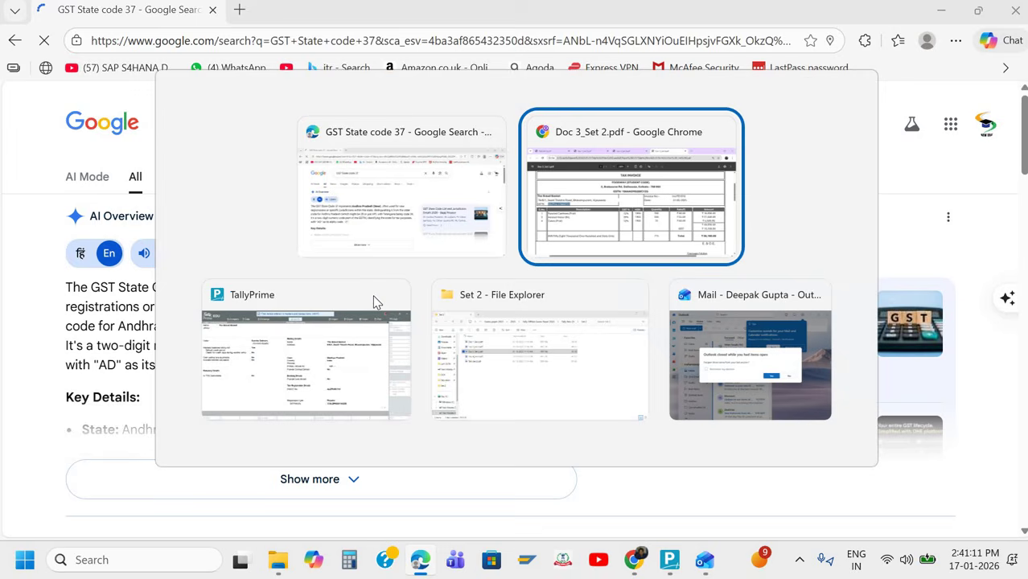
pyautogui.click(373, 302)
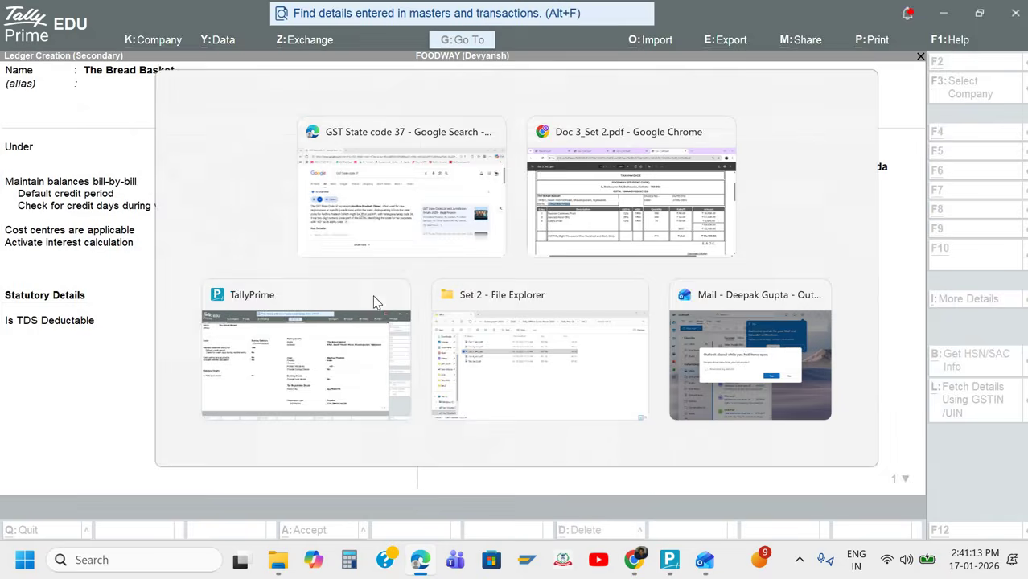
pyautogui.press('BackSpace')
pyautogui.press('BackSpace')
pyautogui.press('BackSpace')
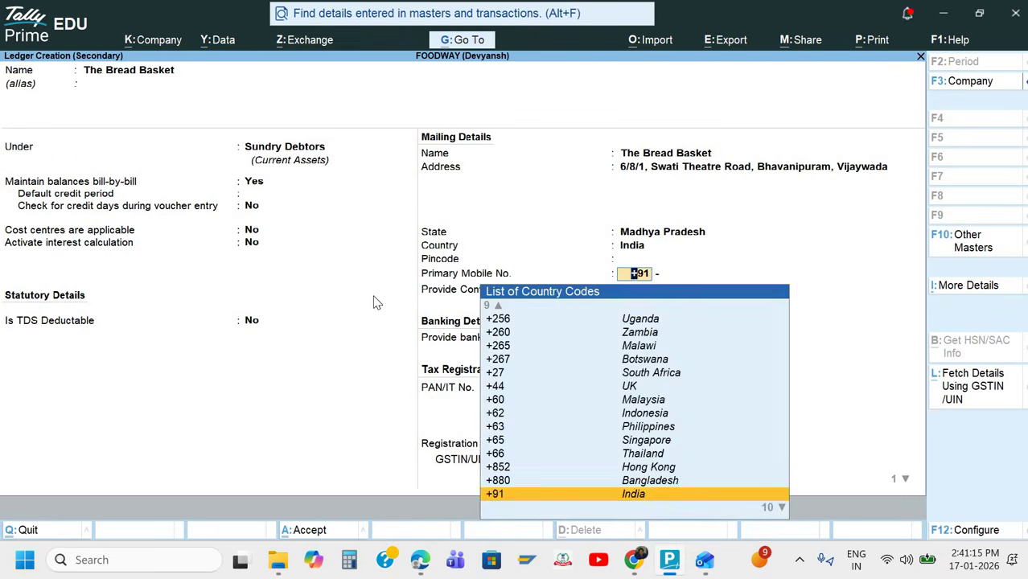
pyautogui.write('An')
pyautogui.press('Down')
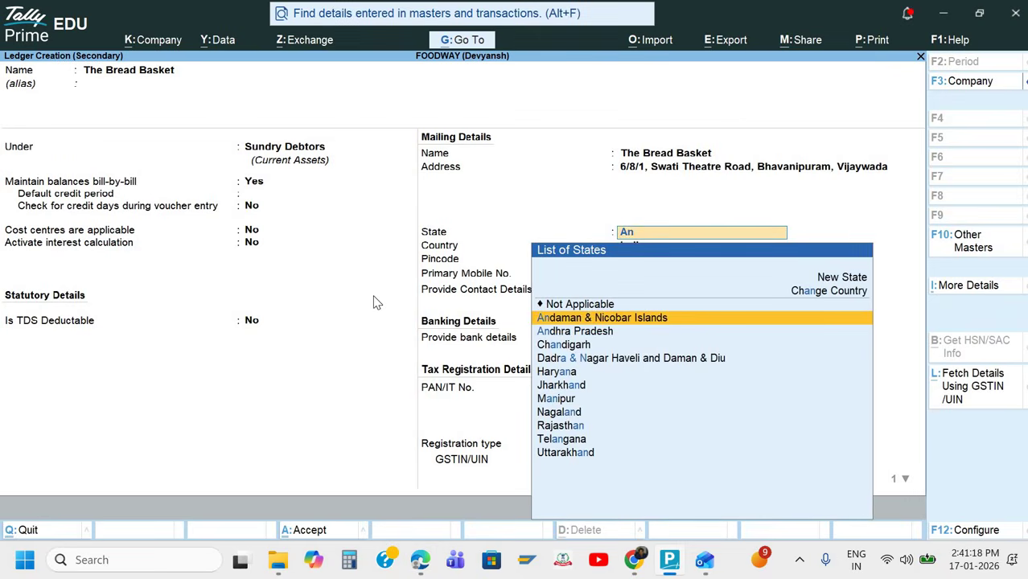
pyautogui.press('Down')
pyautogui.press('Return')
# Keep the ledger's remaining mailing, banking and tax registration details as entered and save The Bread Basket ledger.
pyautogui.press('Return')
pyautogui.press('Return')
pyautogui.press('Return')
pyautogui.press('Return')
pyautogui.press('Return')
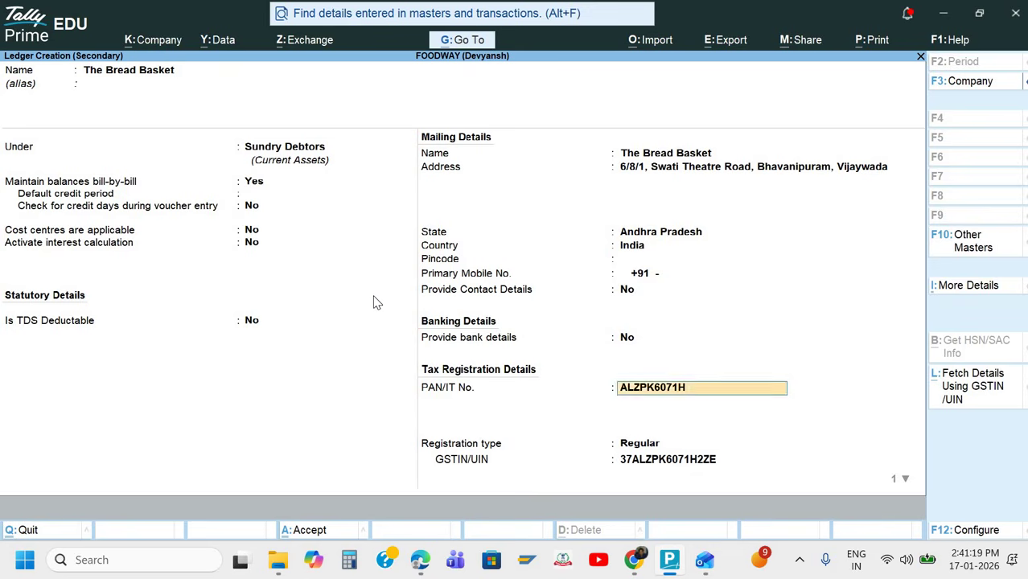
pyautogui.press('Return')
pyautogui.press('Return')
pyautogui.press('Return')
pyautogui.press('Return')
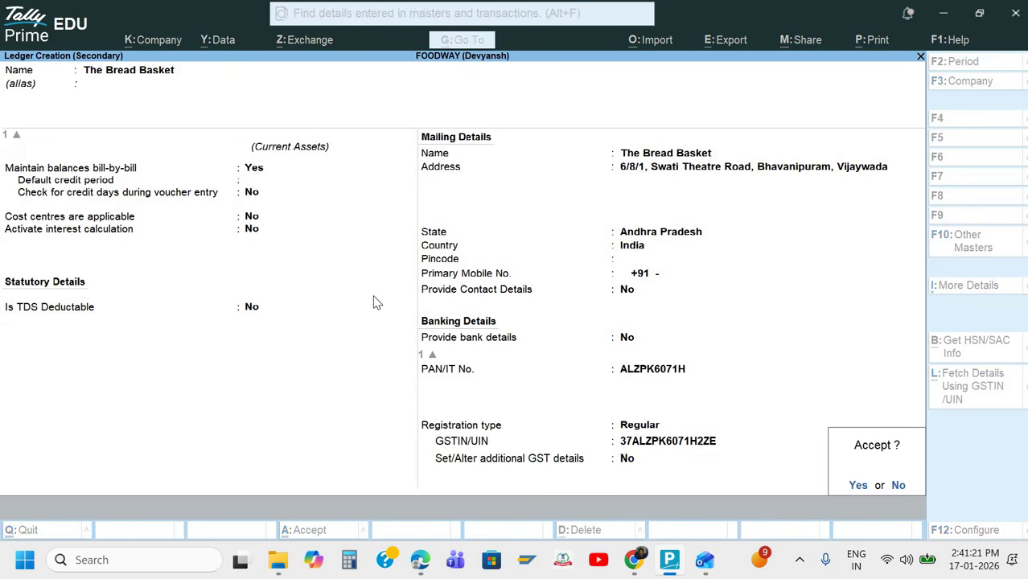
pyautogui.press('Return')
# Leave the sales voucher's dispatch and order details blank and accept the party details.
pyautogui.press('Return')
pyautogui.press('Return')
pyautogui.press('Return')
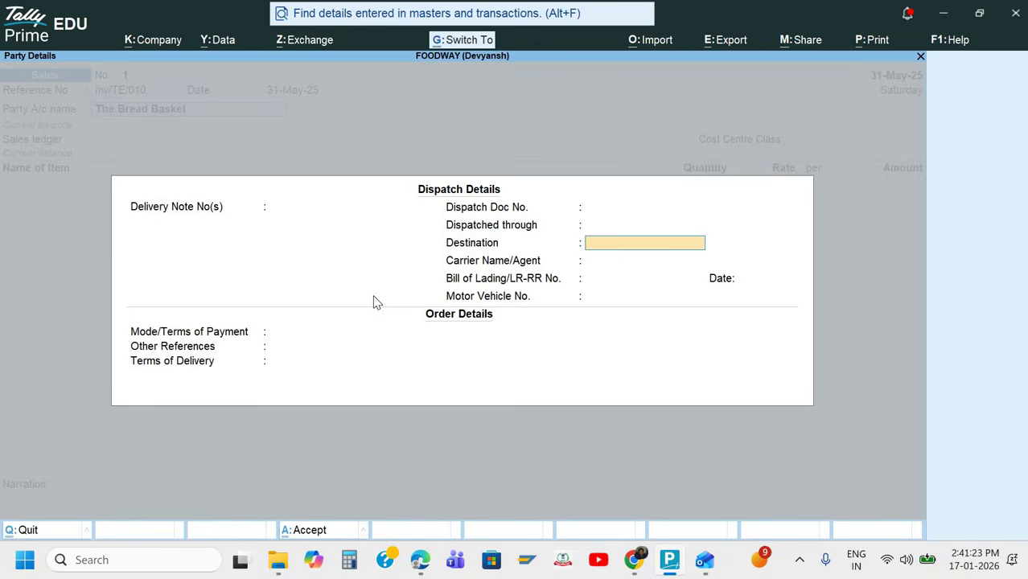
pyautogui.hotkey('ctrl', 'a')
pyautogui.hotkey('ctrl', 'a')
# Create a ledger named Sales for the voucher and place it under Sales Accounts.
pyautogui.press('Return')
pyautogui.write('S')
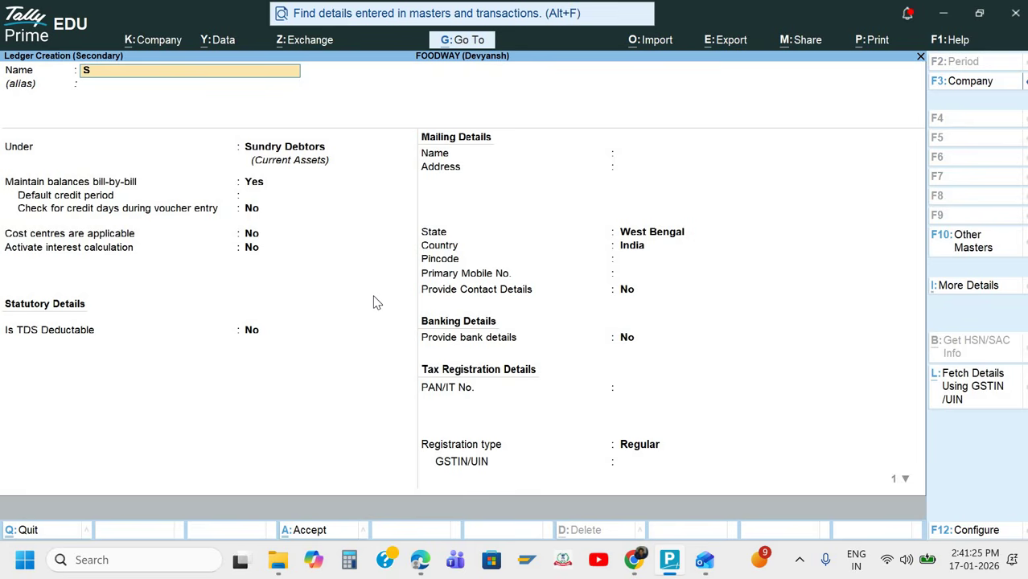
pyautogui.write('ales')
pyautogui.press('Return')
pyautogui.write('sa')
pyautogui.press('Return')
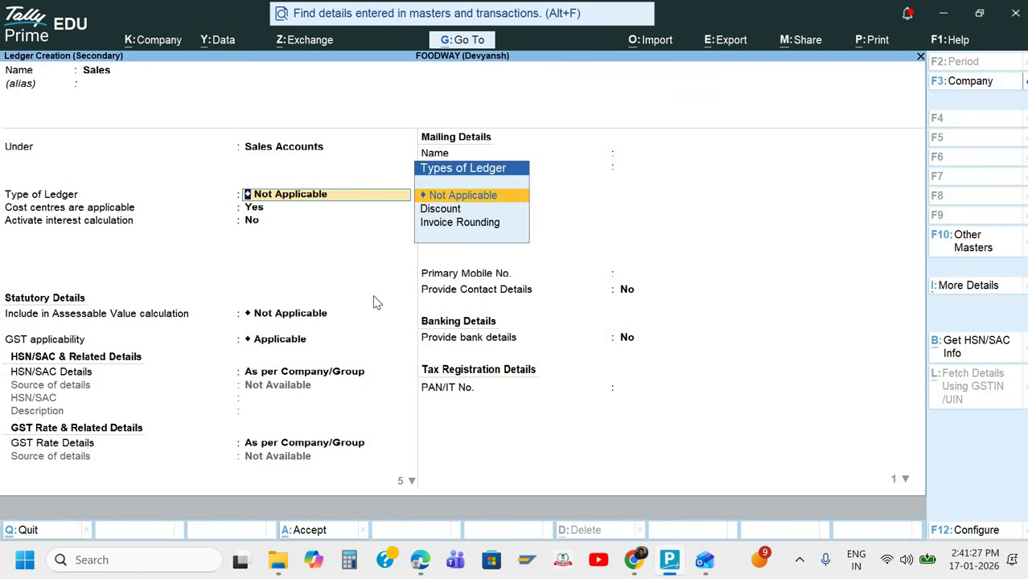
# Set cost centres to No for the Sales ledger and keep HSN/SAC and GST rate details As per Company/Group.
pyautogui.press('Return')
pyautogui.write('n')
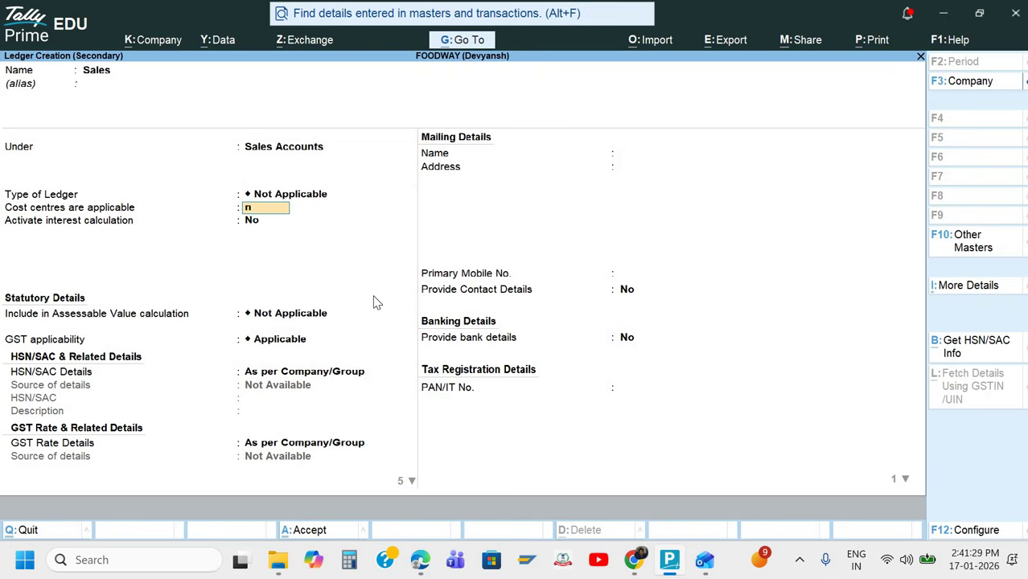
pyautogui.press('Return')
pyautogui.press('Return')
pyautogui.press('Return')
pyautogui.press('Return')
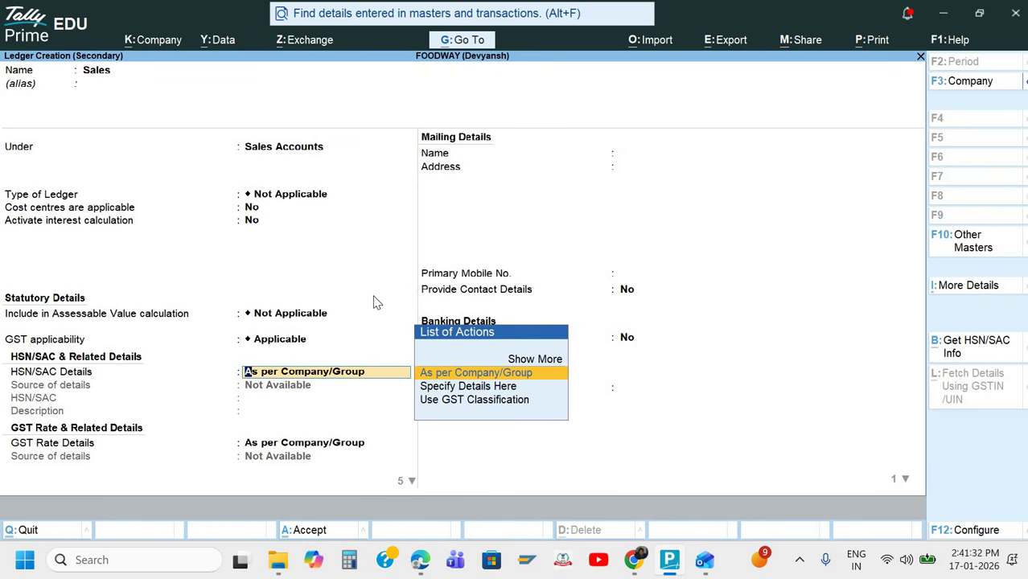
pyautogui.press('Return')
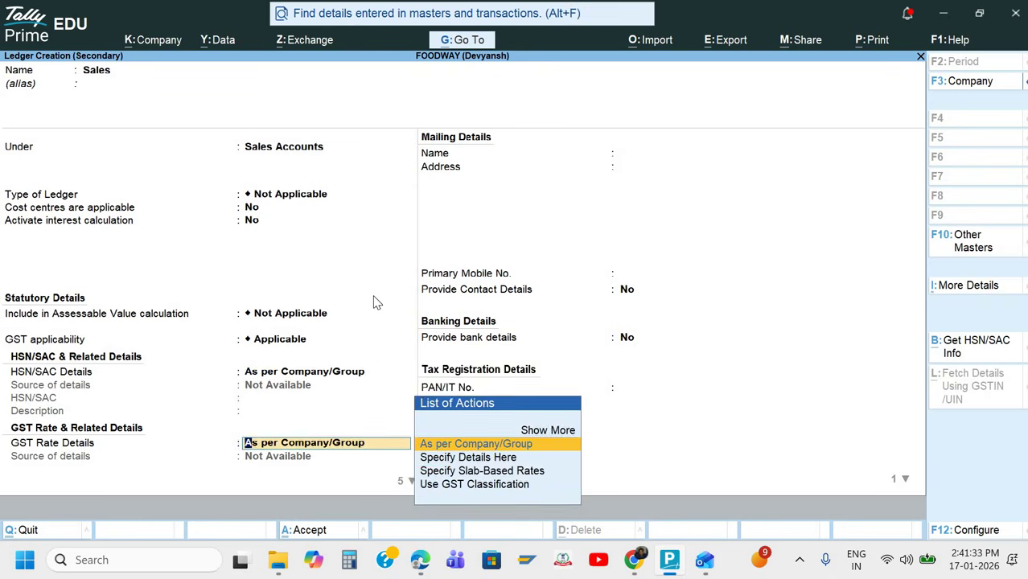
pyautogui.press('Return')
# Set the Sales ledger's type of supply to Goods, save it and use it as the voucher's sales ledger.
pyautogui.press('Up')
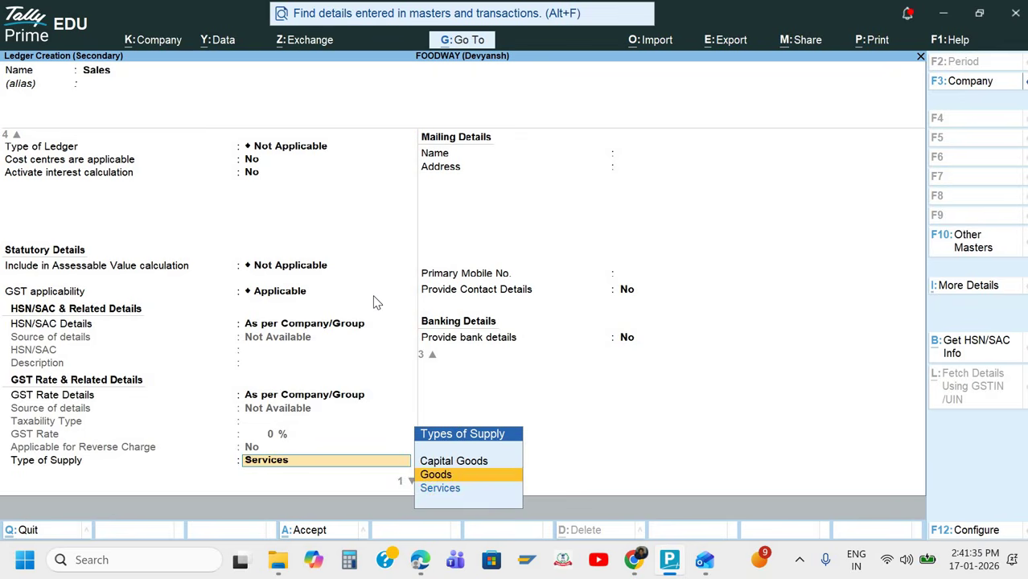
pyautogui.press('Return')
pyautogui.press('Return')
pyautogui.press('Return')
pyautogui.press('Return')
pyautogui.press('Return')
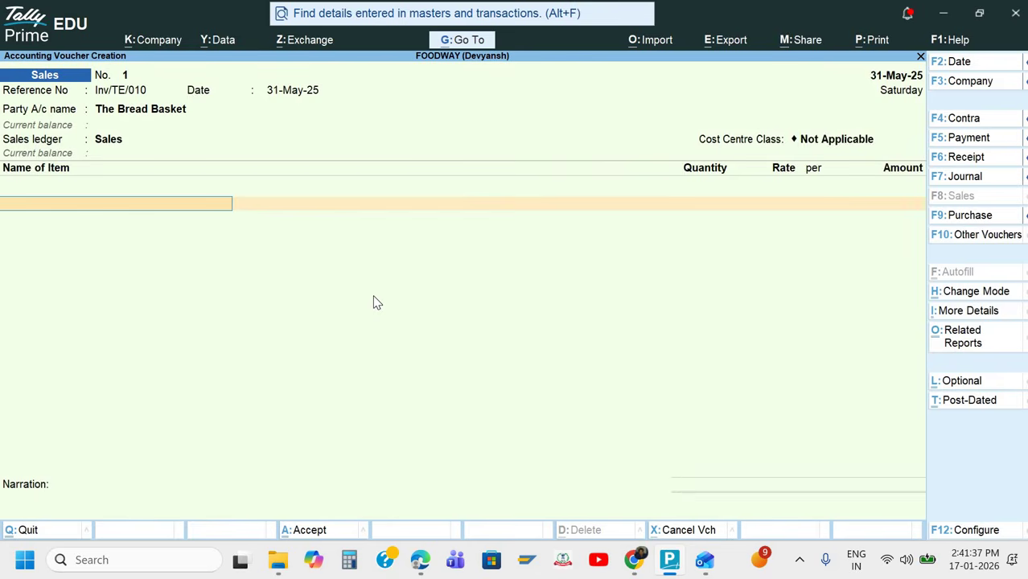
# Consult the Document 3 invoice in Chrome and add Roasted Cashews to the TallyPrime voucher with a quantity of 200 Pckt.
pyautogui.hotkey('alt', 'Tab')
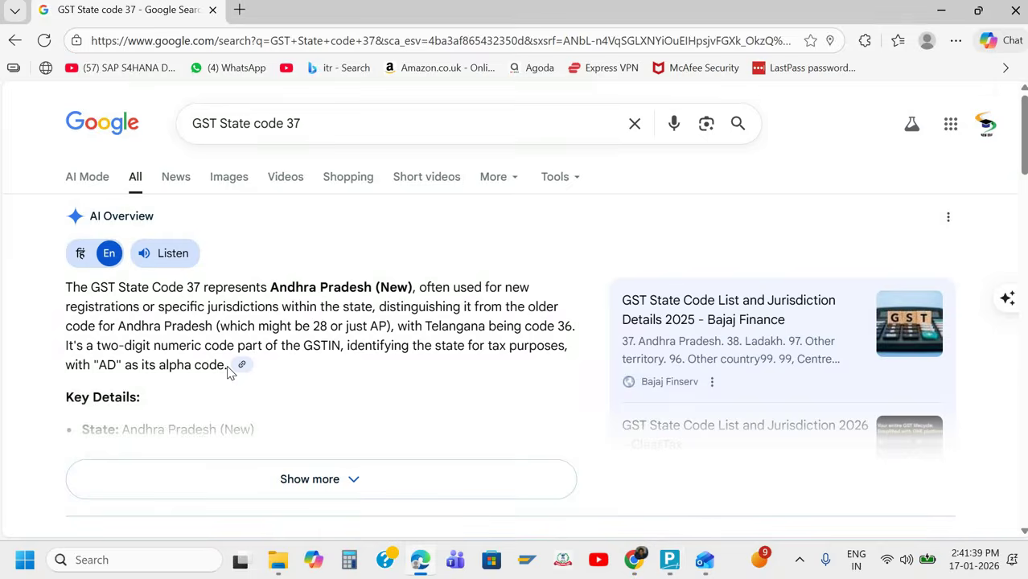
pyautogui.hotkey('alt', 'Tab')
pyautogui.hotkey('alt', 'Tab')
pyautogui.click(256, 370)
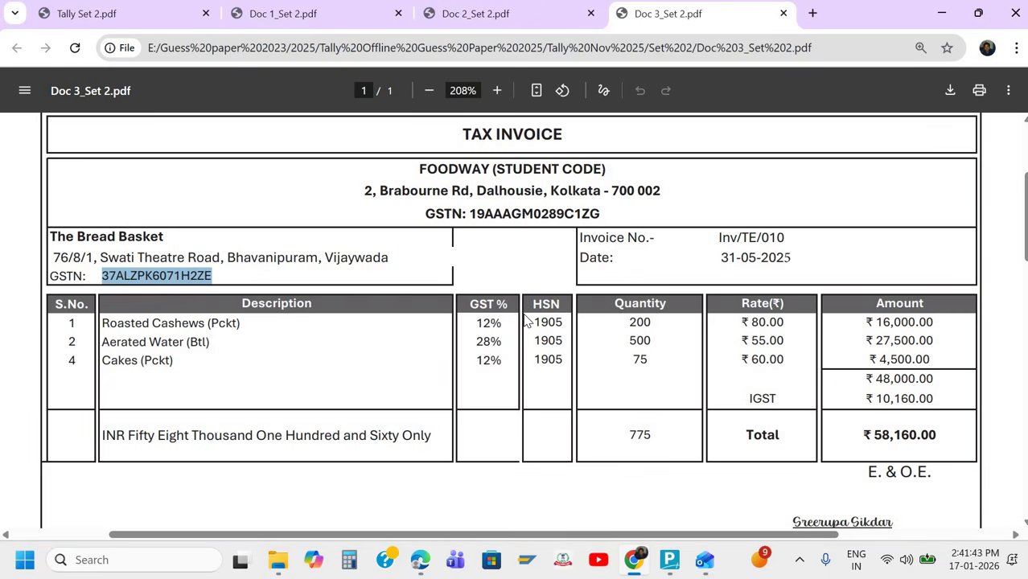
pyautogui.hotkey('alt', 'Tab')
pyautogui.press('Down')
pyautogui.press('Down')
pyautogui.press('Down')
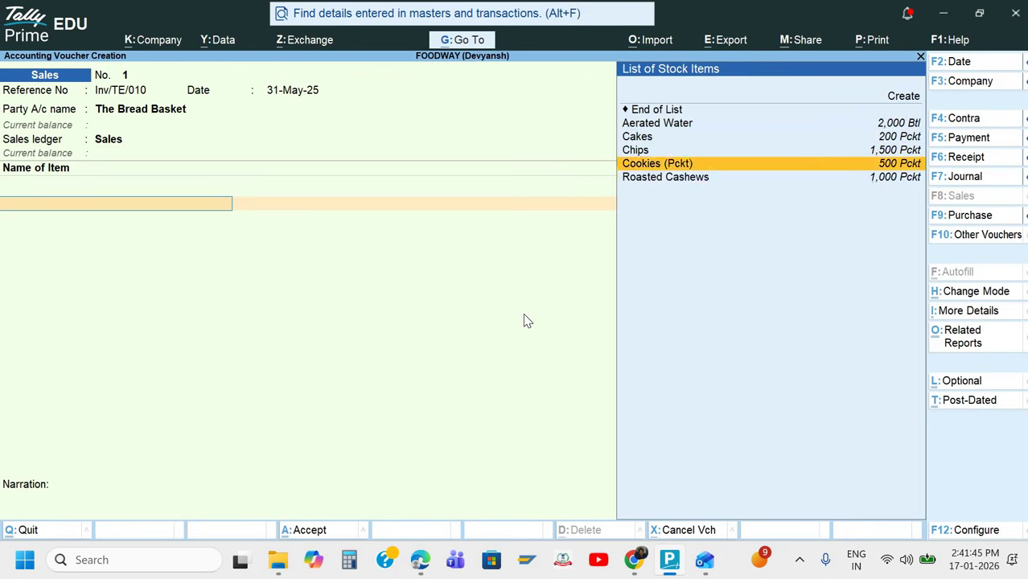
pyautogui.press('Down')
pyautogui.press('Return')
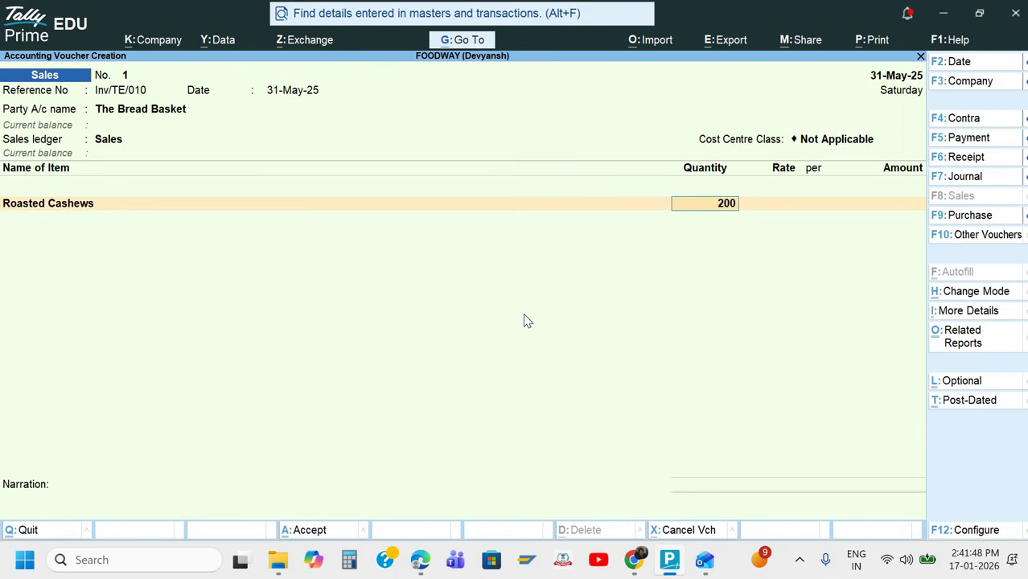
pyautogui.press('Return')
# Check the cashews' rate on the invoice, set it to 80 per Pckt and complete the item line.
pyautogui.hotkey('alt', 'Tab')
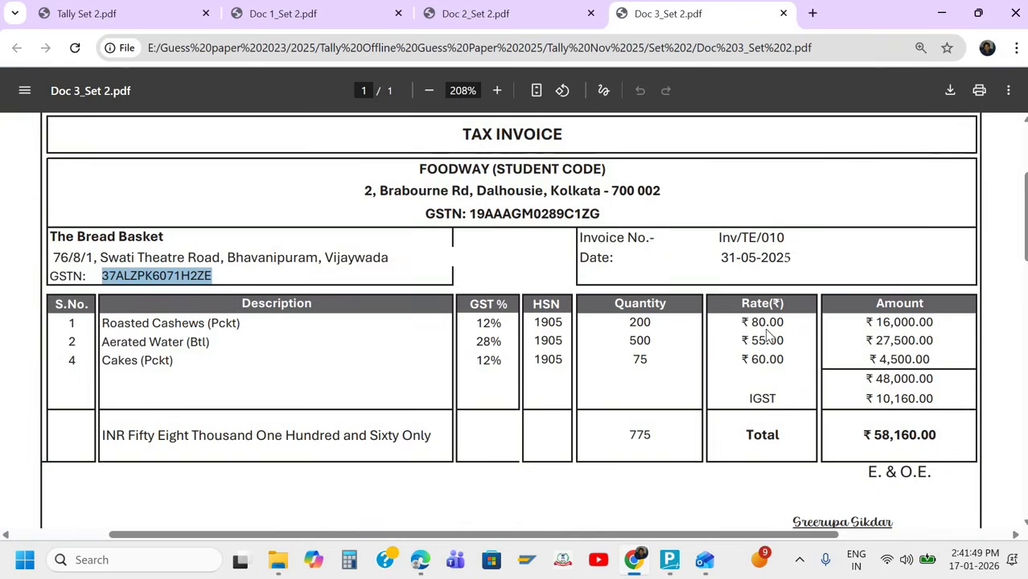
pyautogui.hotkey('alt', 'Tab')
pyautogui.press('Return')
pyautogui.press('Return')
pyautogui.press('Return')
pyautogui.press('Return')
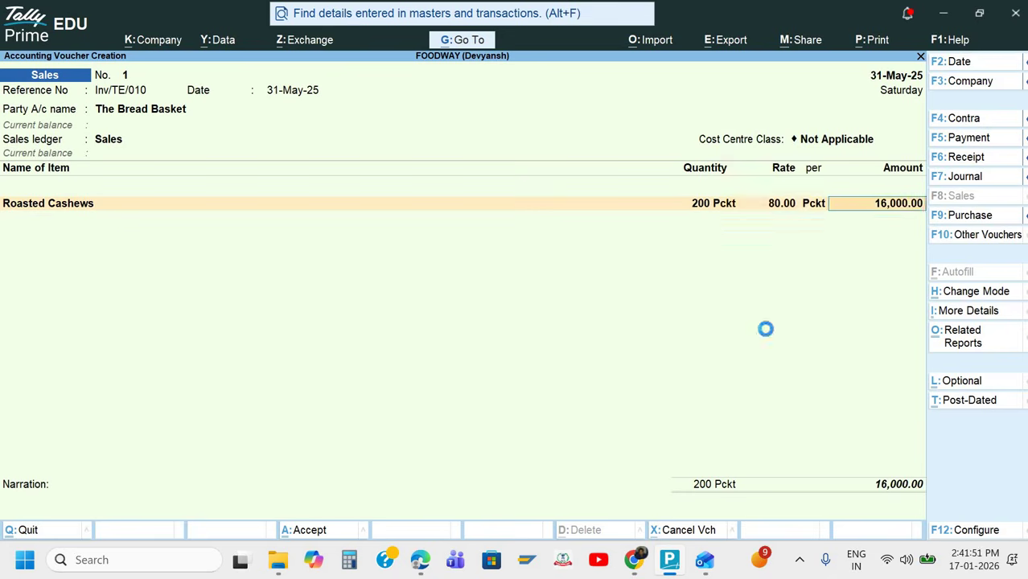
pyautogui.press('Escape')
pyautogui.press('y')
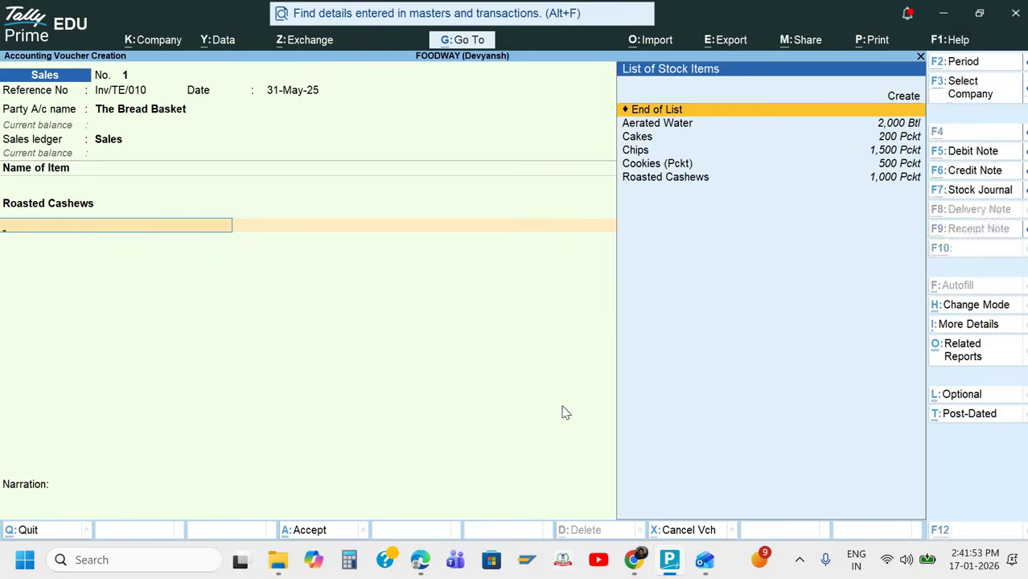
# Add Aerated Water as the second voucher item with the invoice's quantity of 500 Btl.
pyautogui.hotkey('alt', 'Tab')
pyautogui.hotkey('alt', 'Tab')
pyautogui.write('A')
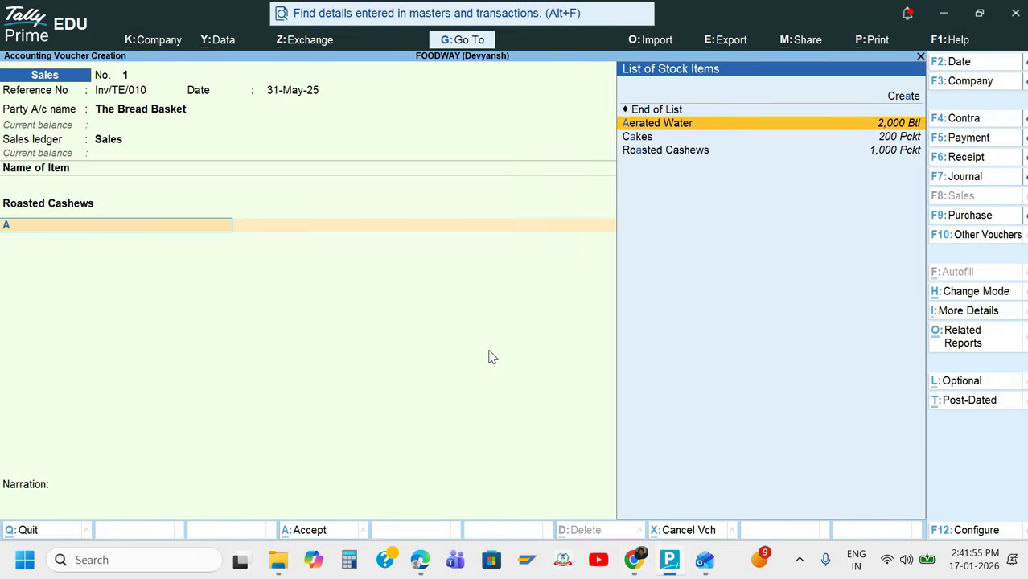
pyautogui.press('Return')
pyautogui.hotkey('alt', 'Tab')
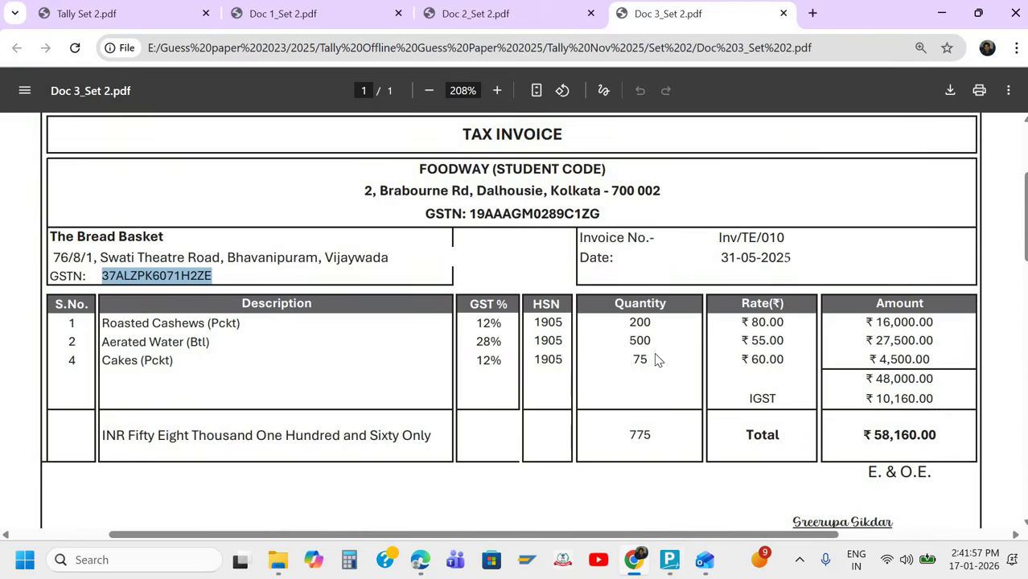
pyautogui.hotkey('alt', 'Tab')
pyautogui.write('500')
pyautogui.press('Return')
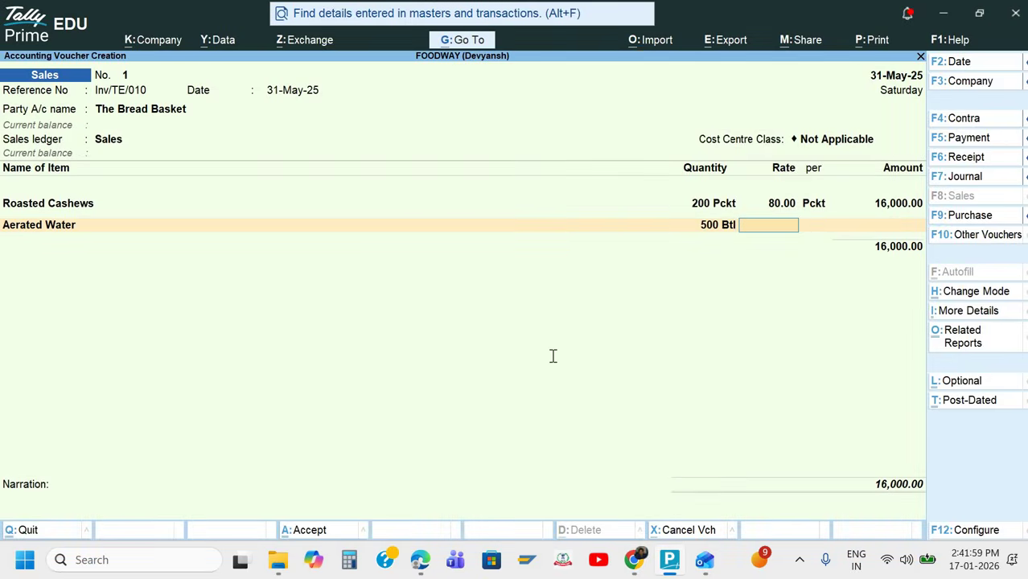
# Look up the Aerated Water rate on the invoice, set it to 55 per Btl and complete the line.
pyautogui.hotkey('alt', 'Tab')
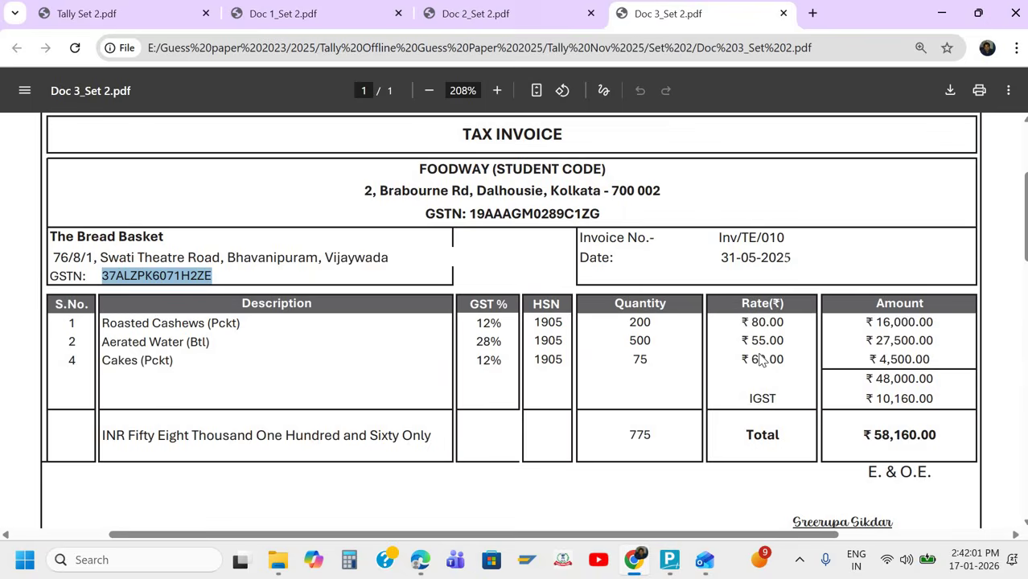
pyautogui.hotkey('alt', 'Tab')
pyautogui.write('55')
pyautogui.press('Return')
pyautogui.press('Return')
pyautogui.press('Return')
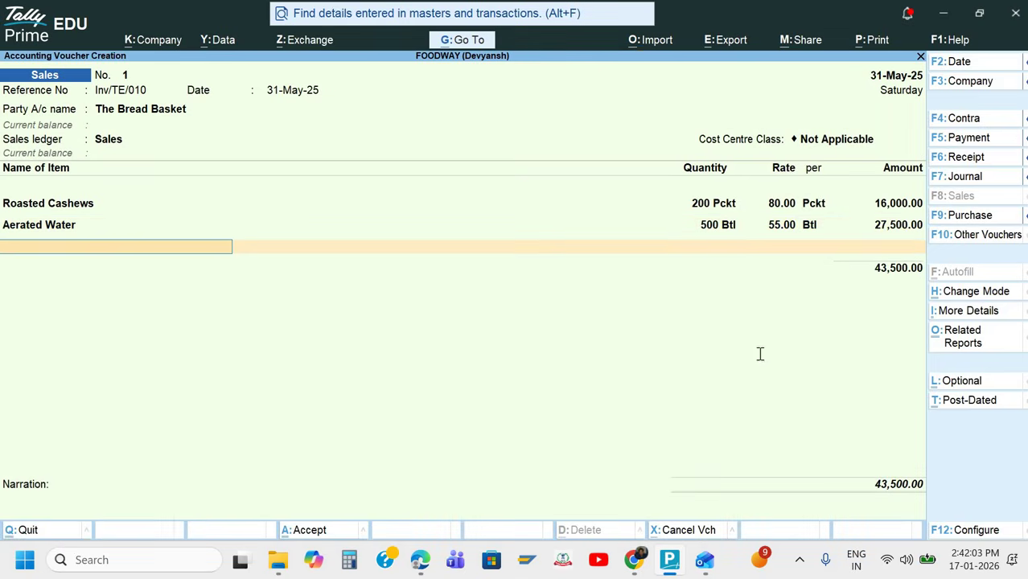
# Add Cakes as the third voucher item with the invoice's quantity of 75 Pckt.
pyautogui.hotkey('alt', 'Tab')
pyautogui.hotkey('alt', 'Tab')
pyautogui.write('Ca')
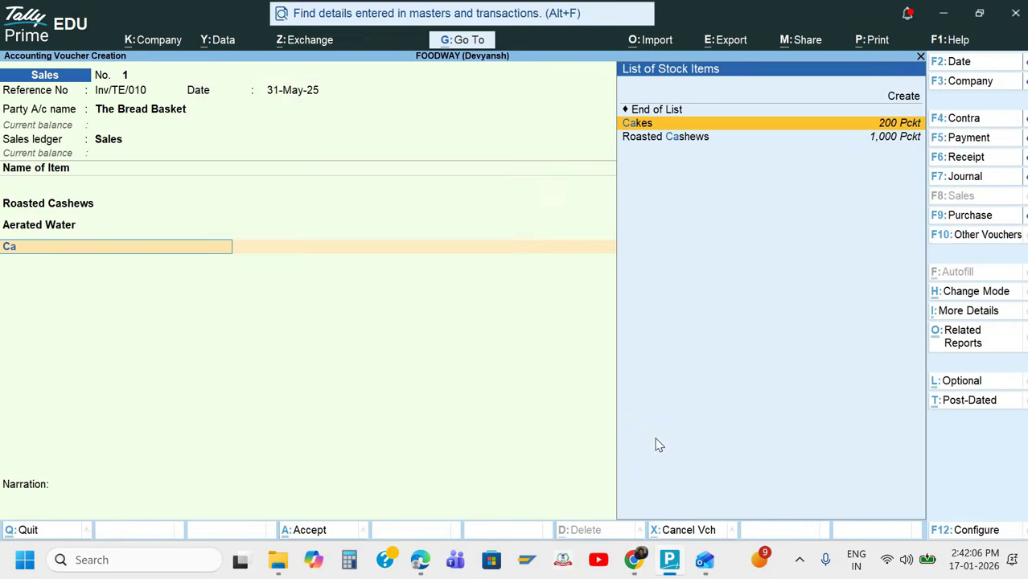
pyautogui.press('Return')
pyautogui.hotkey('alt', 'Tab')
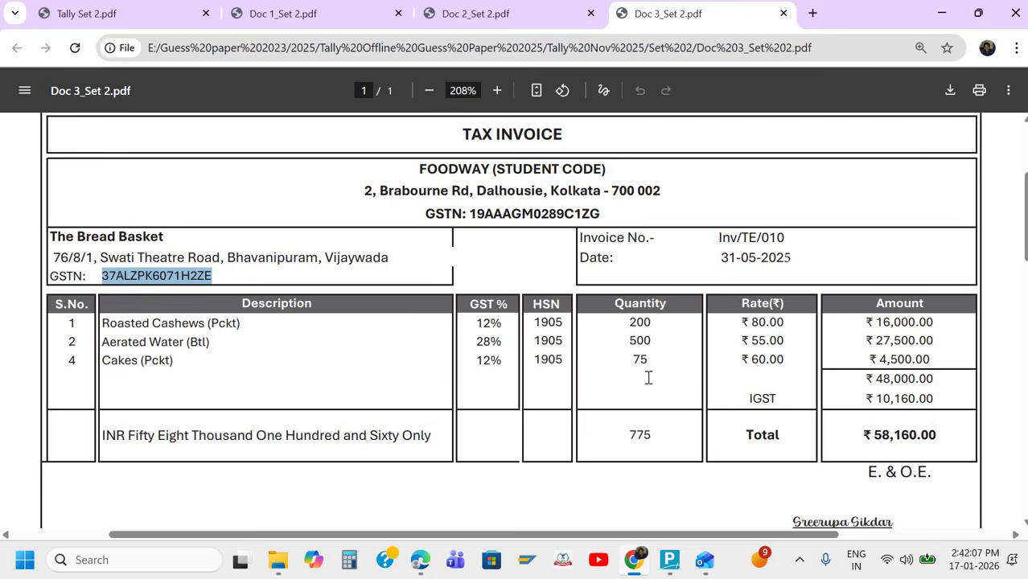
pyautogui.hotkey('alt', 'Tab')
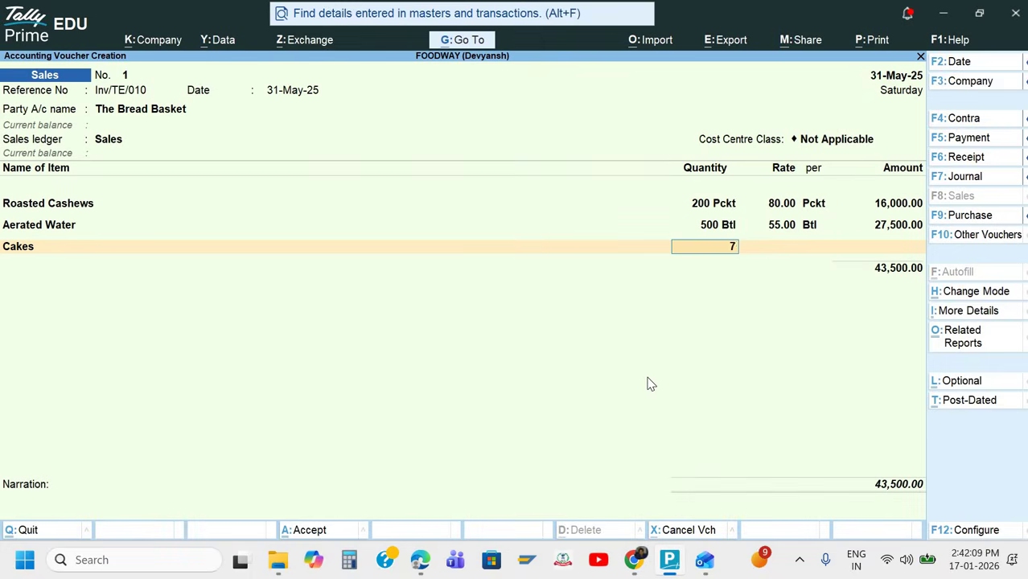
pyautogui.write('5')
pyautogui.press('Return')
# Look up the Cakes rate on the invoice, set it to 60 per Pckt and complete the line.
pyautogui.hotkey('alt', 'Tab')
pyautogui.hotkey('alt', 'Tab')
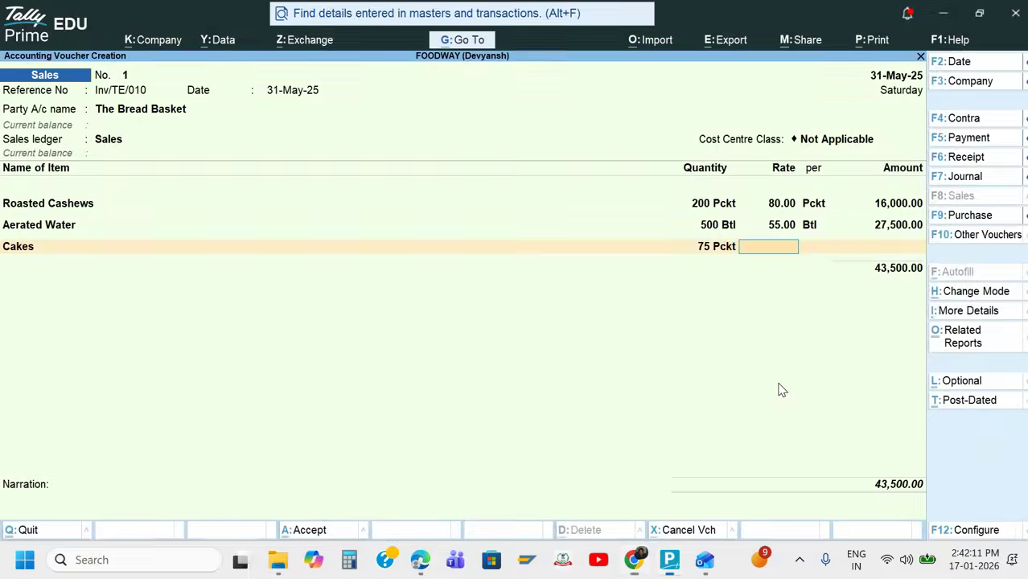
pyautogui.write('60')
pyautogui.press('Return')
pyautogui.press('Return')
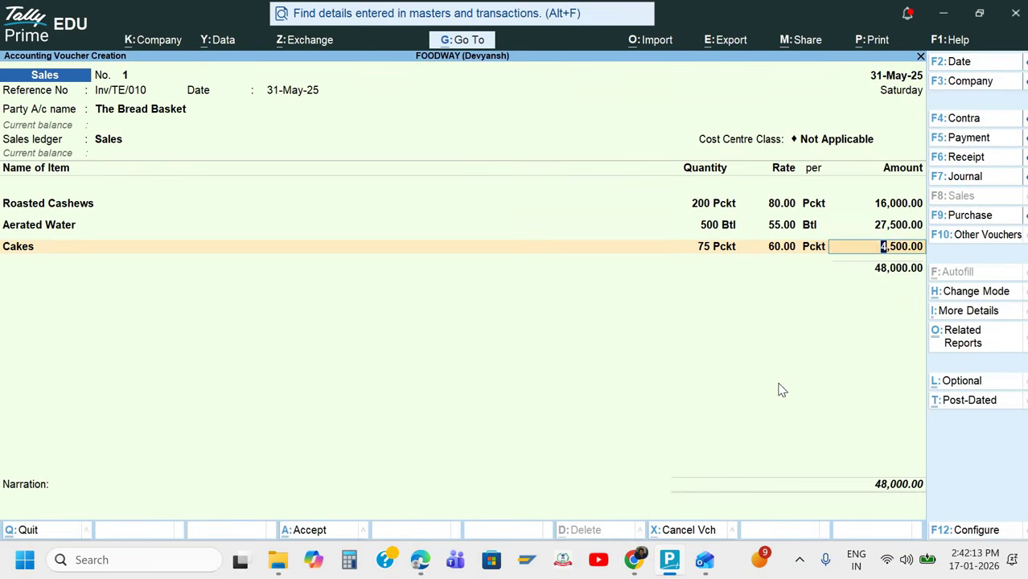
pyautogui.press('Return')
# Check the tax type on the Document 3 invoice and create a ledger named IGST under Duties & Taxes from the voucher.
pyautogui.hotkey('alt', 'Tab')
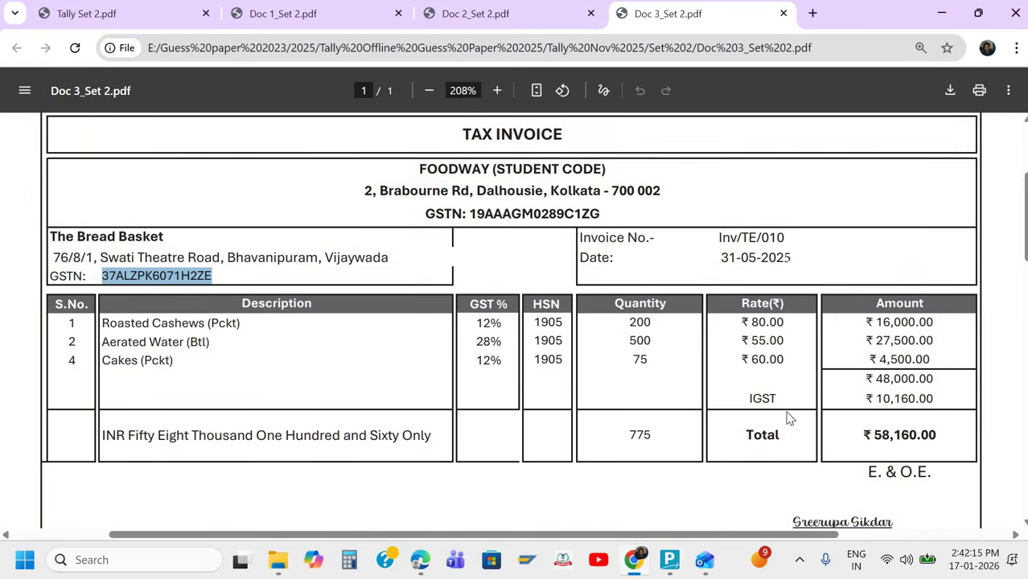
pyautogui.hotkey('alt', 'Tab')
pyautogui.hotkey('alt', 'c')
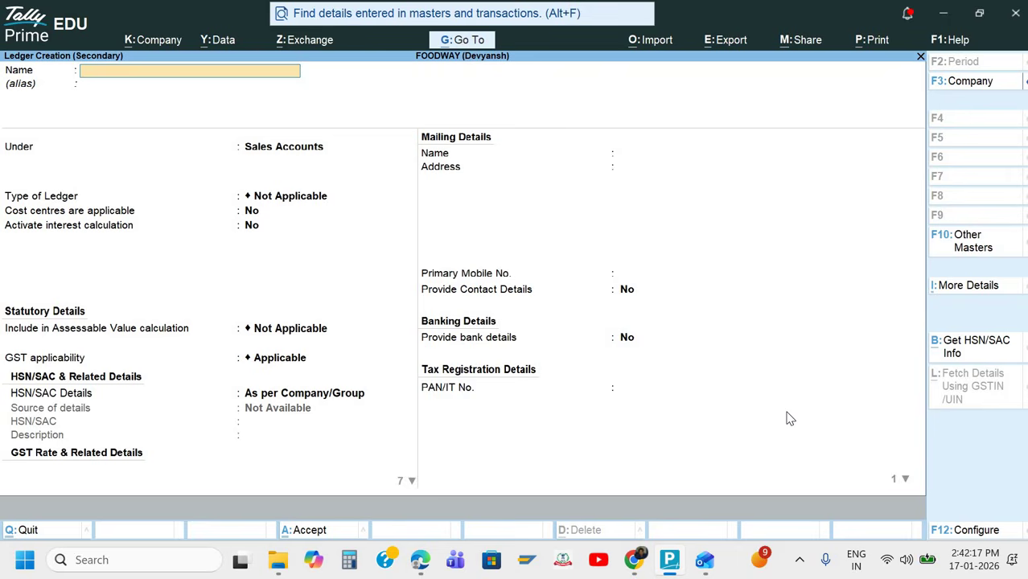
pyautogui.write('IGST')
pyautogui.press('Return')
pyautogui.write('D')
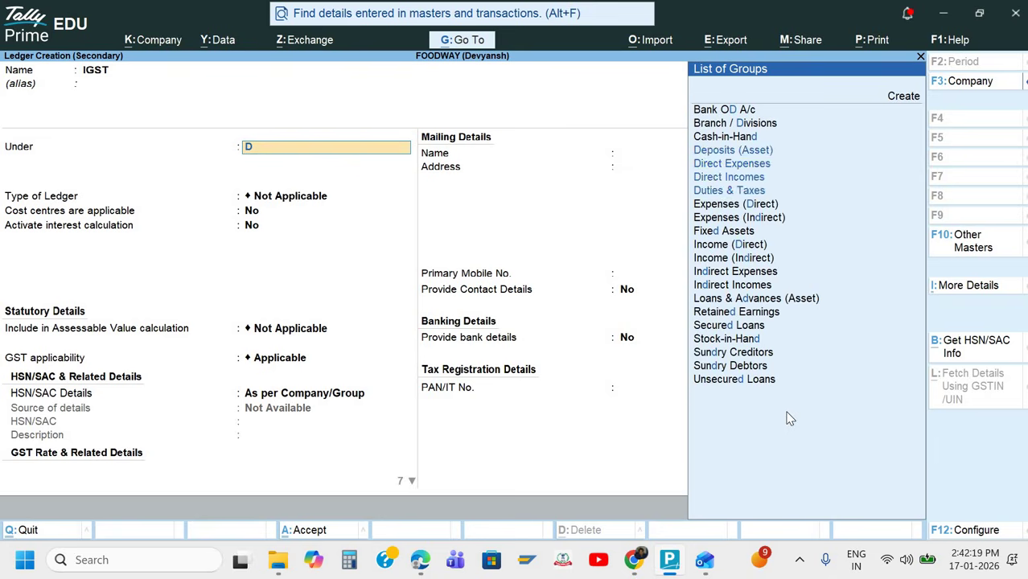
pyautogui.write('u')
pyautogui.press('Return')
# Set the IGST ledger's type of duty/tax to GST and its tax type to IGST.
pyautogui.press('Up')
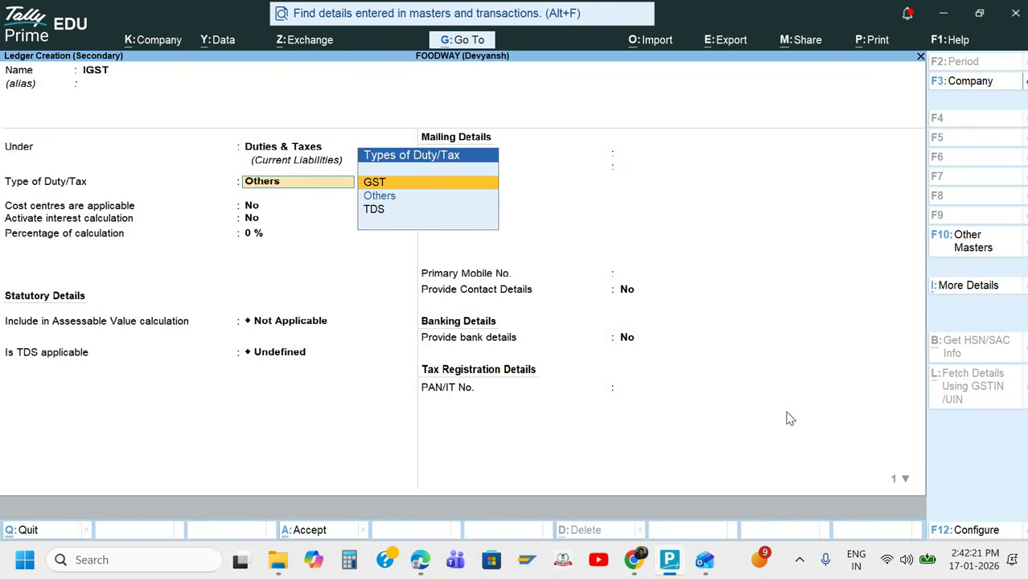
pyautogui.press('Return')
pyautogui.press('Down')
pyautogui.press('Up')
pyautogui.press('Return')
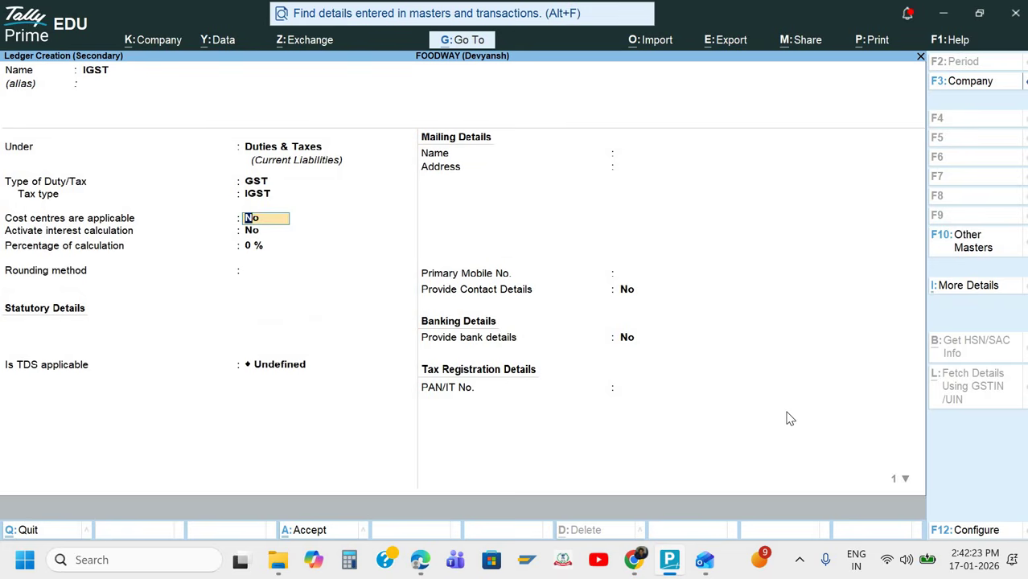
# Keep the ledger's cost centre, interest, percentage and rounding defaults, set TDS to Not Applicable and save the ledger.
pyautogui.press('Return')
pyautogui.press('Return')
pyautogui.press('Return')
pyautogui.press('Return')
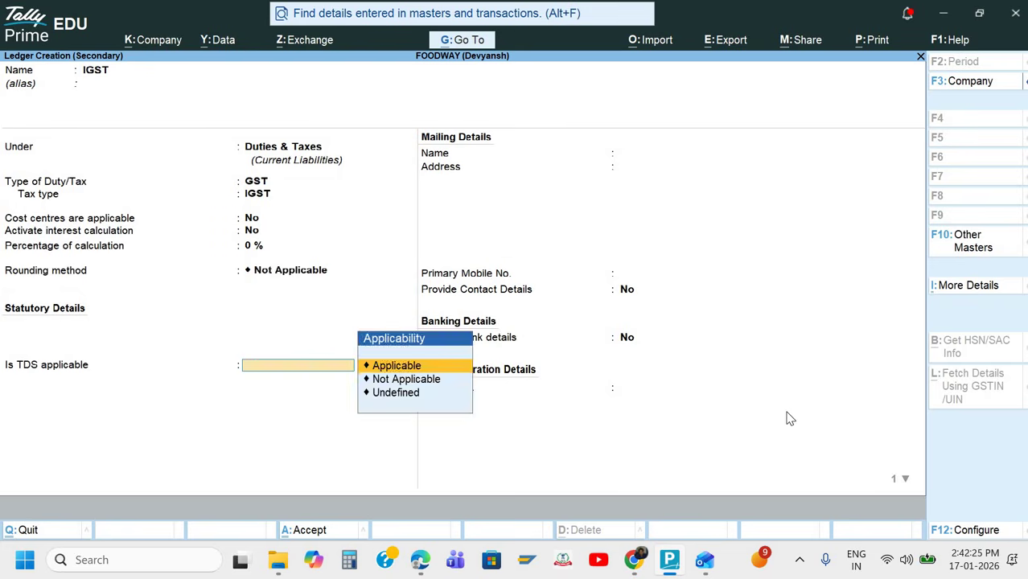
pyautogui.press('Down')
pyautogui.press('Return')
pyautogui.hotkey('ctrl', 'a')
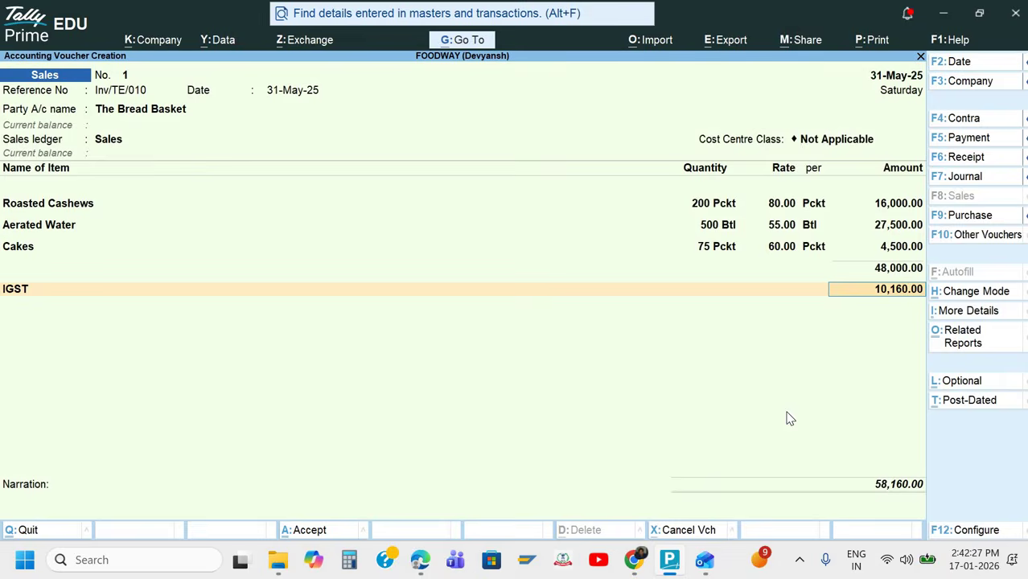
# Complete the IGST line, set Provide GST/e-Way Bill details to No and proceed to the party's bill-wise details.
pyautogui.press('Return')
pyautogui.press('Return')
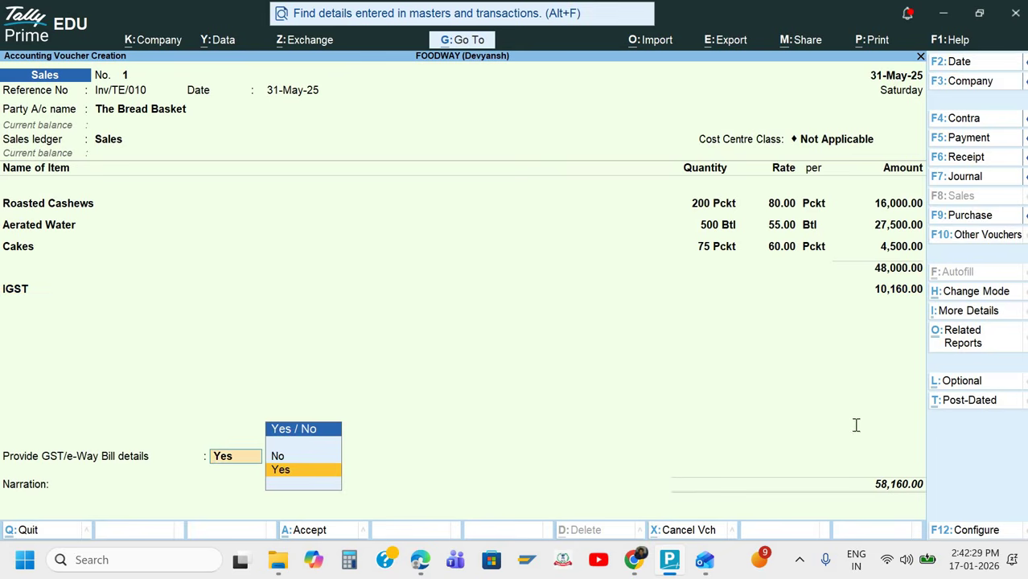
pyautogui.hotkey('alt', 'Tab')
pyautogui.hotkey('alt', 'Tab')
pyautogui.press('n')
pyautogui.press('Return')
pyautogui.press('Return')
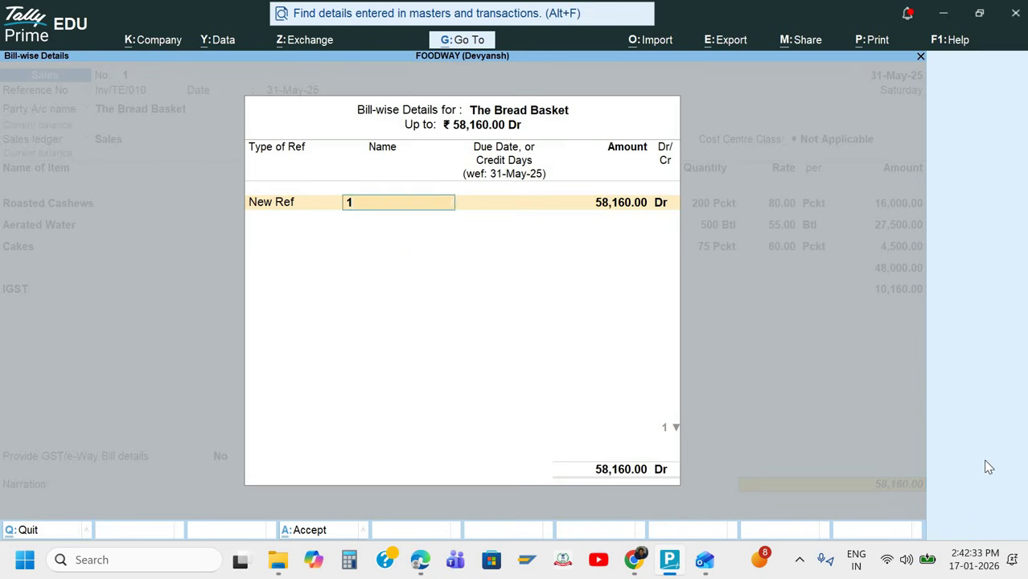
# Copy the invoice number Inv/TE/010 from the Document 3 invoice for the bill-wise reference.
pyautogui.press('Return')
pyautogui.press('Return')
pyautogui.press('Return')
pyautogui.press('BackSpace')
pyautogui.press('BackSpace')
pyautogui.press('BackSpace')
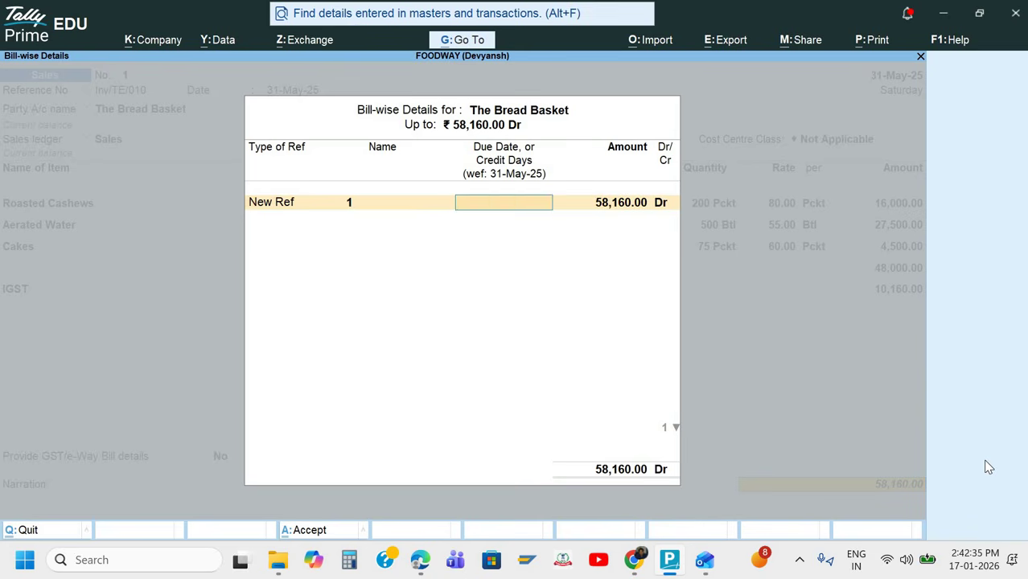
pyautogui.hotkey('alt', 'Tab')
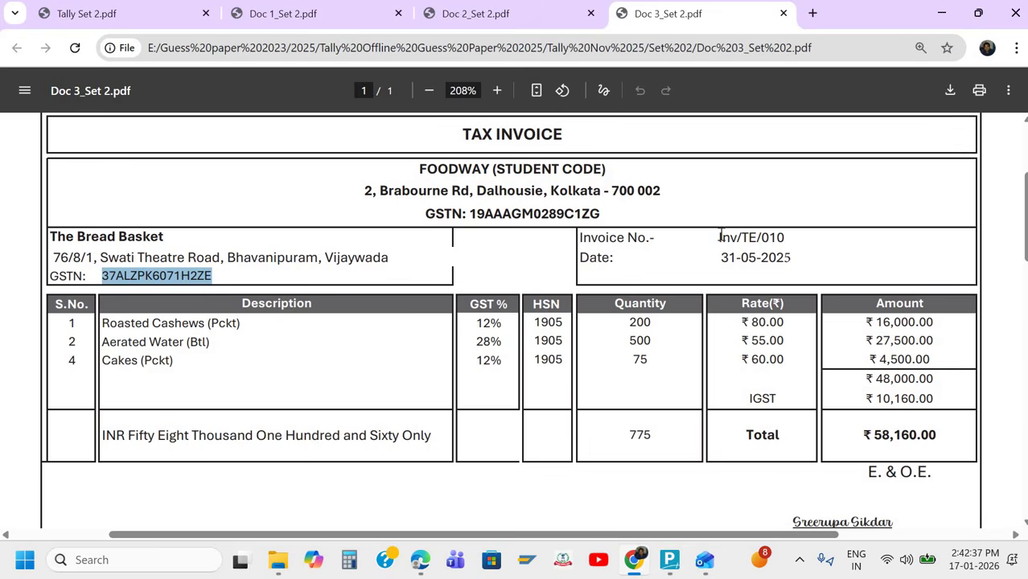
pyautogui.moveTo(719, 238); pyautogui.dragTo(796, 237)
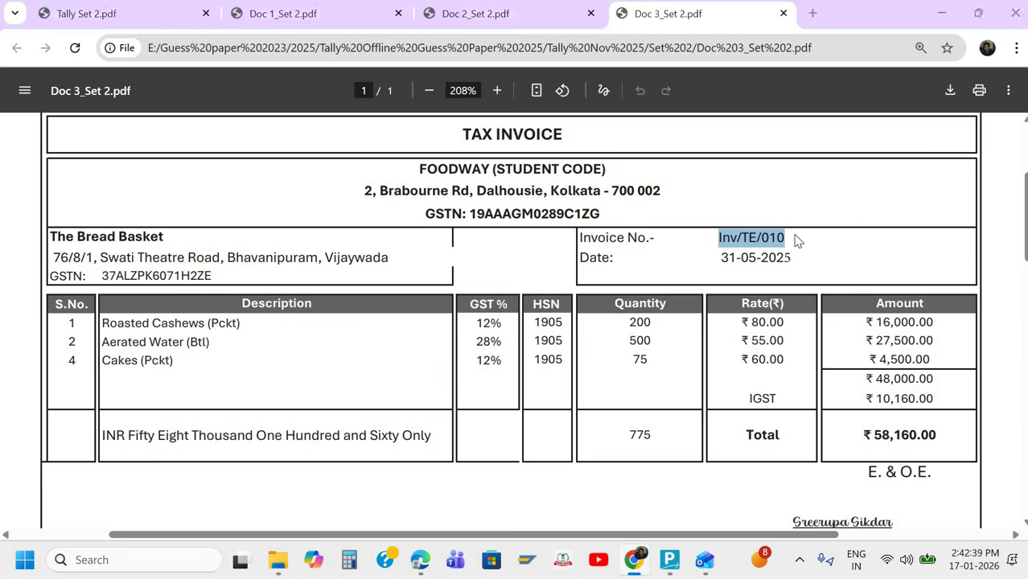
pyautogui.hotkey('ctrl', 'c')
# Paste the copied invoice number into The Bread Basket's bill-wise details and accept the full amount.
pyautogui.hotkey('alt', 'Tab')
pyautogui.hotkey('ctrl', 'alt', 'v')
pyautogui.press('Return')
pyautogui.press('Return')
pyautogui.press('Return')
pyautogui.press('Return')
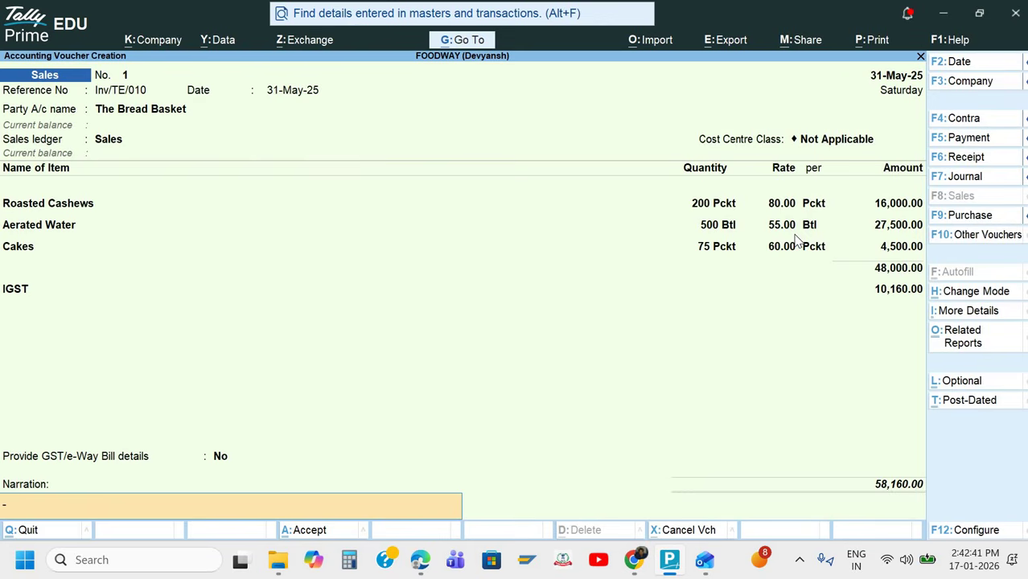
# Enter the narration "Being sale made", save the sales voucher and decline sending details for e-Way Bill generation.
pyautogui.write('Being sale made')
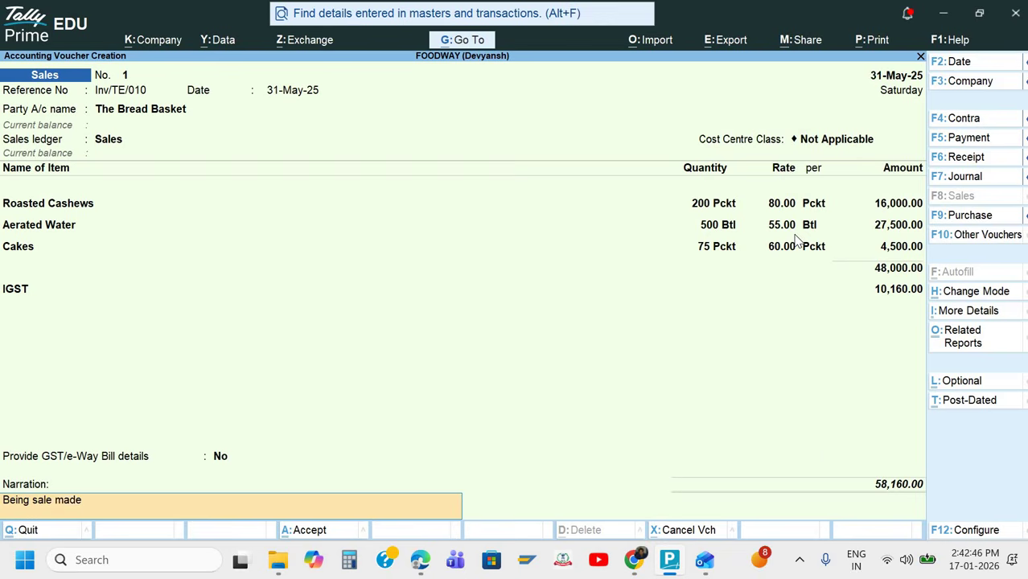
pyautogui.press('Return')
pyautogui.press('Return')
pyautogui.hotkey('alt', 'Tab')
pyautogui.hotkey('alt', 'Tab')
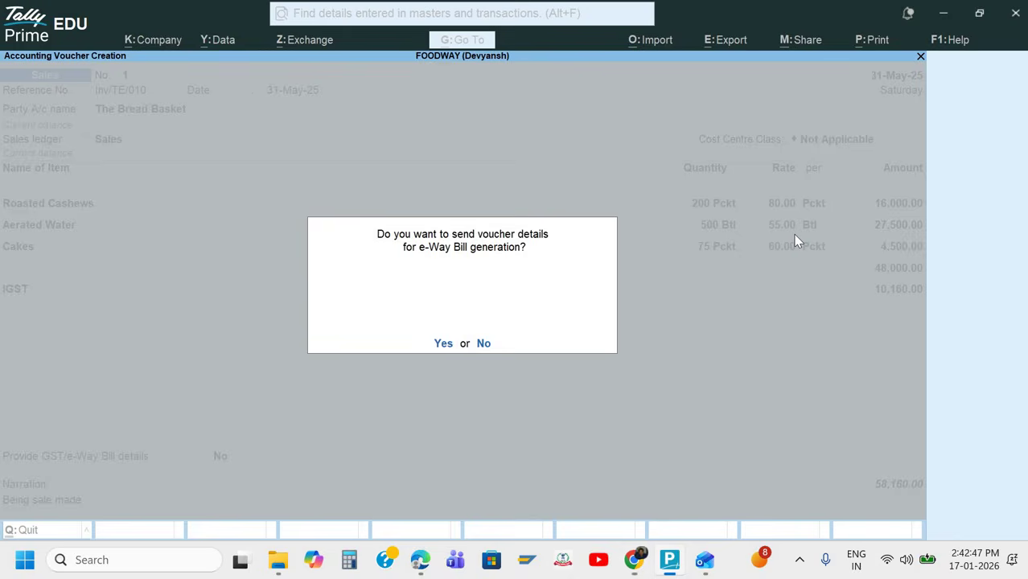
pyautogui.press('n')
# Review the Document 3 task in the Tally Set 2 question paper and check the whole invoice for further instructions.
pyautogui.hotkey('alt', 'Tab')
pyautogui.scroll(-1, 626, 303)
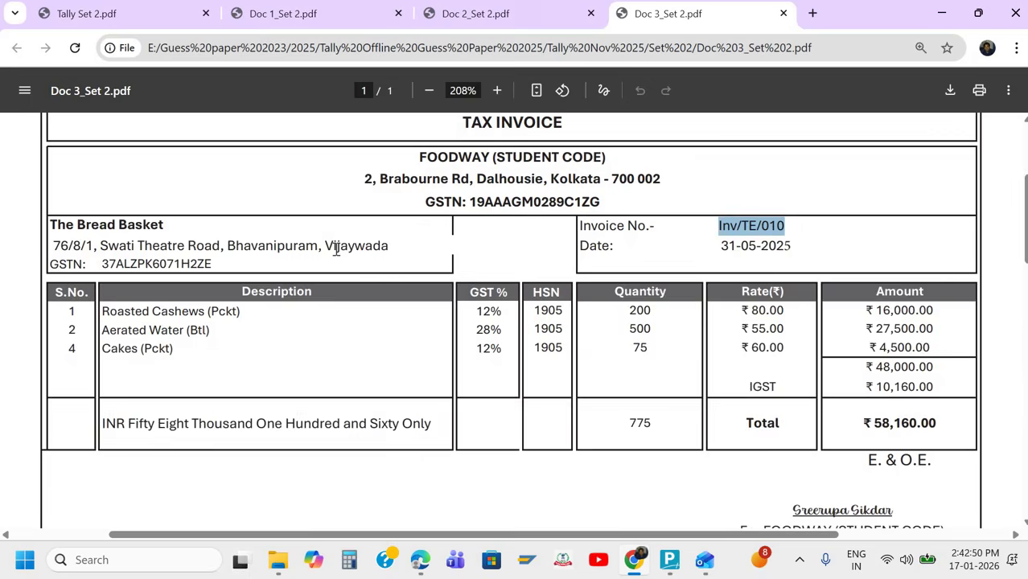
pyautogui.hotkey('ctrl', '1')
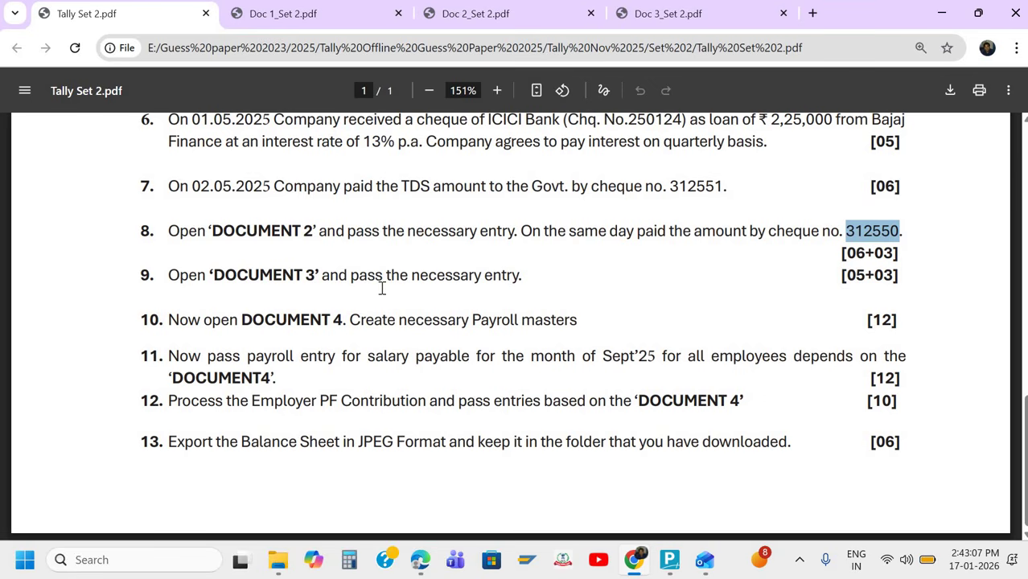
pyautogui.click(671, 16)
pyautogui.scroll(-8, 569, 434)
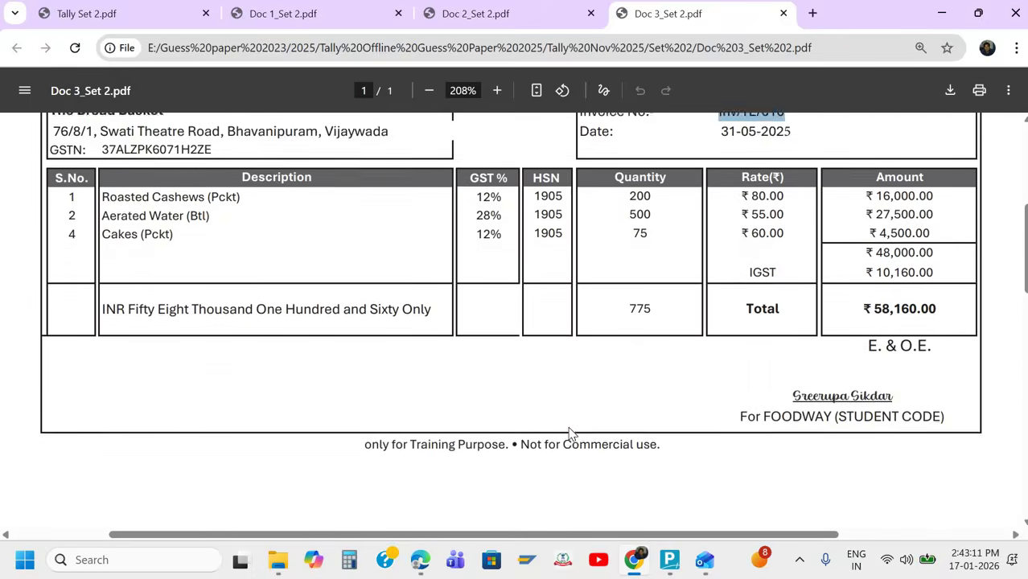
pyautogui.scroll(-5, 569, 434)
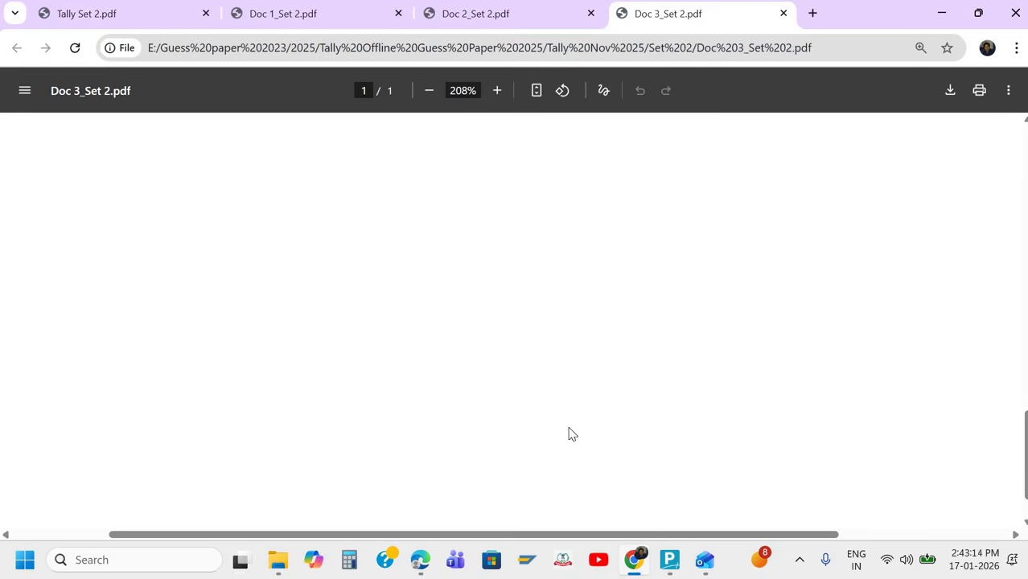
pyautogui.scroll(6, 568, 434)
pyautogui.scroll(6, 568, 434)
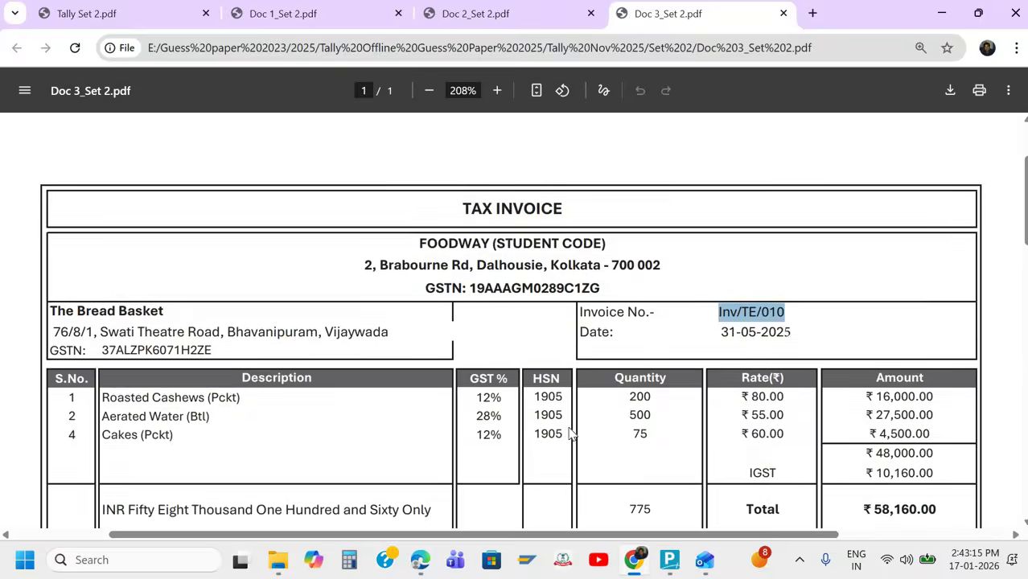
pyautogui.hotkey('alt', 'Tab')
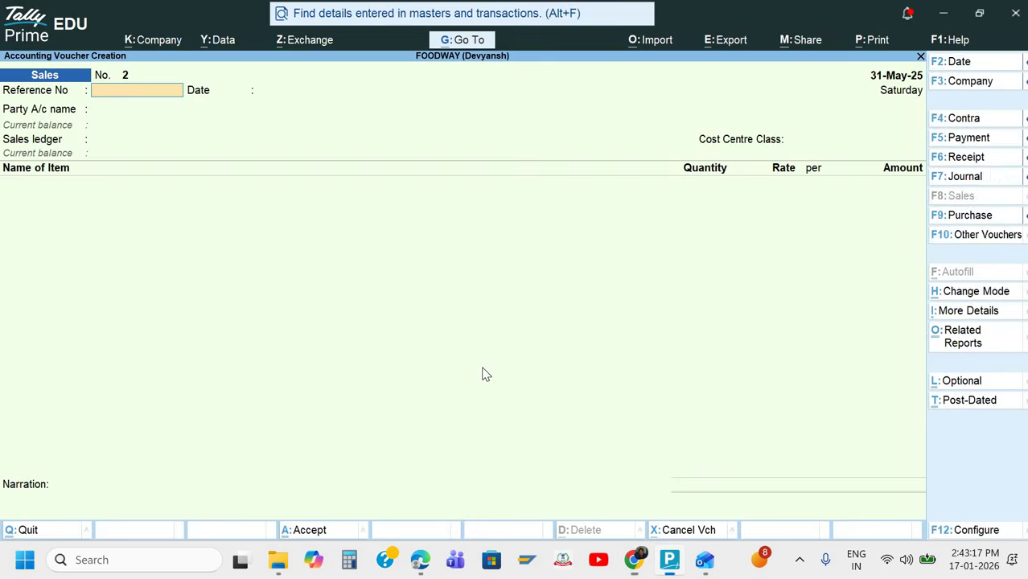
pyautogui.hotkey('alt', 'Tab')
pyautogui.hotkey('alt', 'Tab')
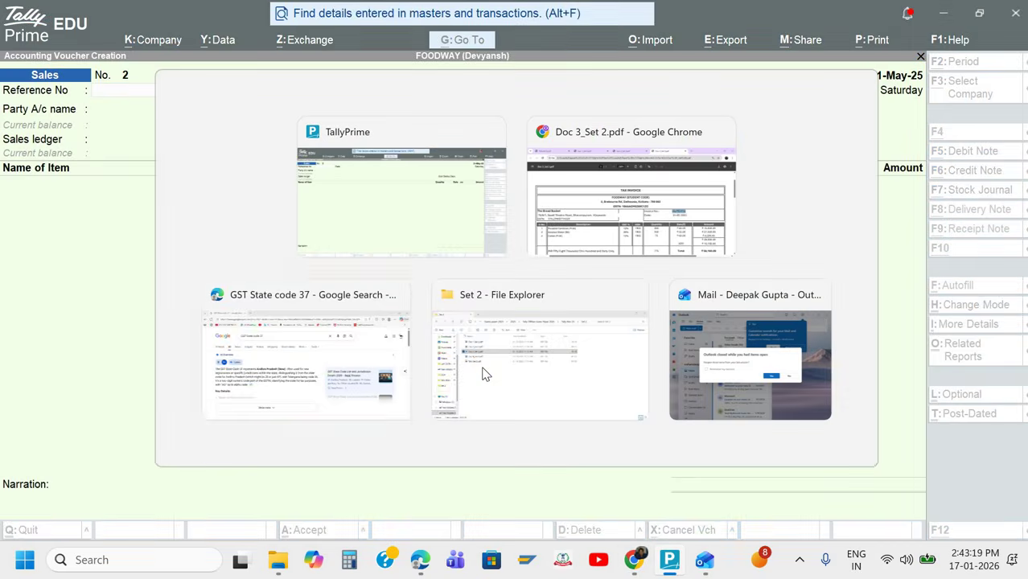
pyautogui.hotkey('alt', 'Tab')
pyautogui.hotkey('alt', 'Tab')
pyautogui.hotkey('alt', 'Tab')
pyautogui.hotkey('alt', 'Tab')
pyautogui.hotkey('alt', 'Tab')
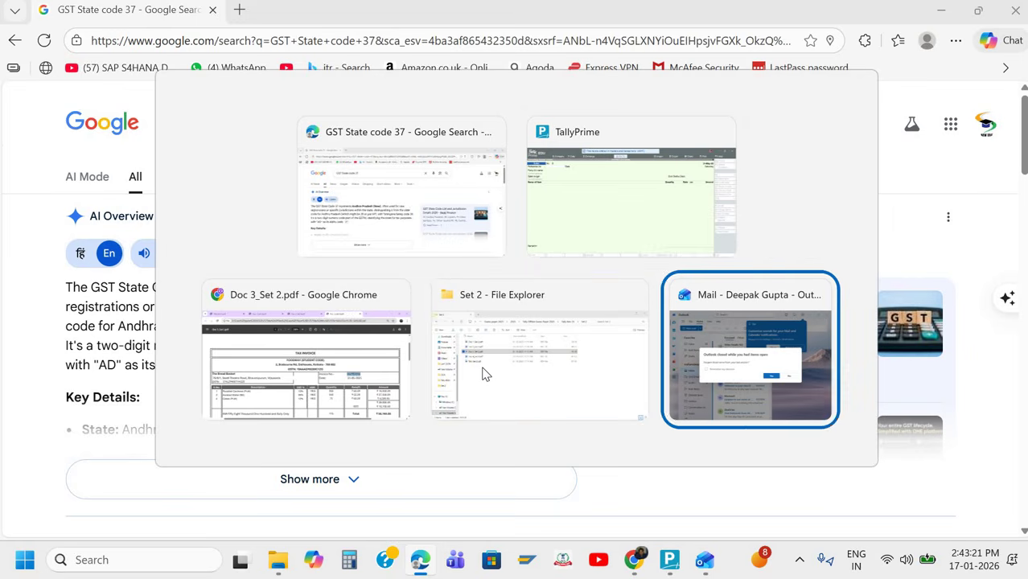
pyautogui.hotkey('alt', 'Tab')
pyautogui.hotkey('alt', 'Tab')
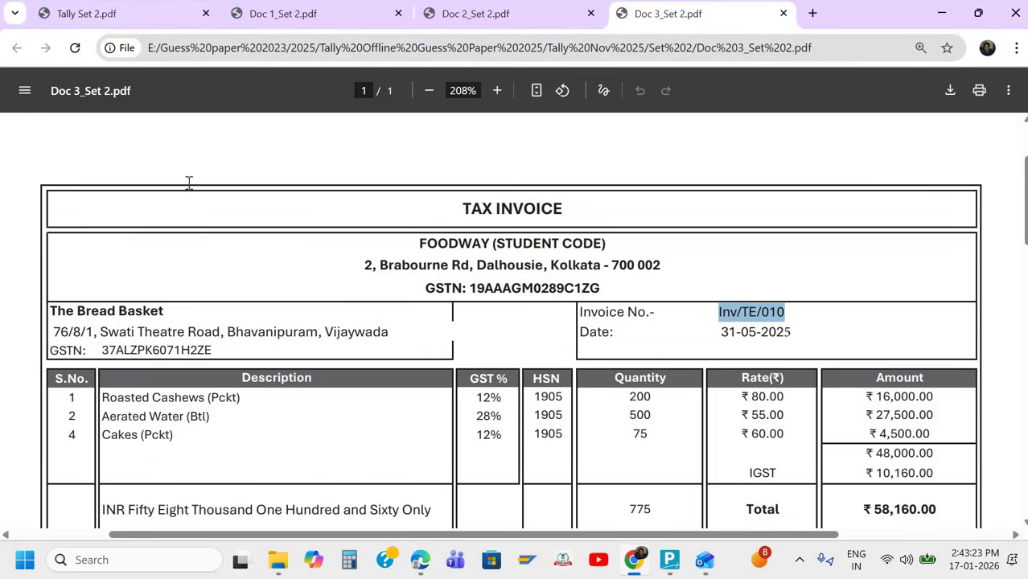
# Read the Document 4 payroll tasks in the question paper, open Doc 4_Set 2.pdf in Google Chrome and examine its employee pay-slips.
pyautogui.hotkey('ctrl', 'Tab')
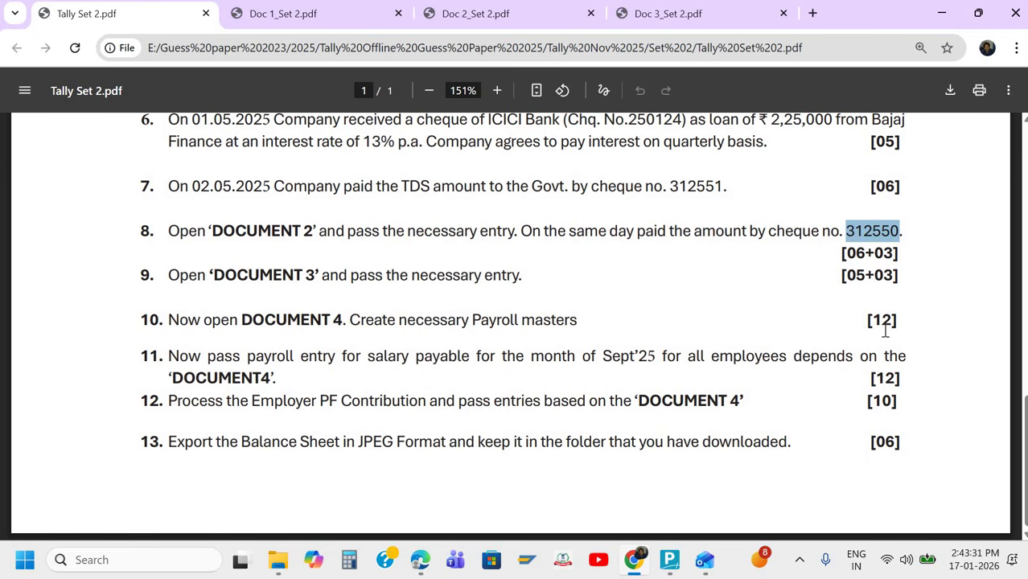
pyautogui.click(276, 559)
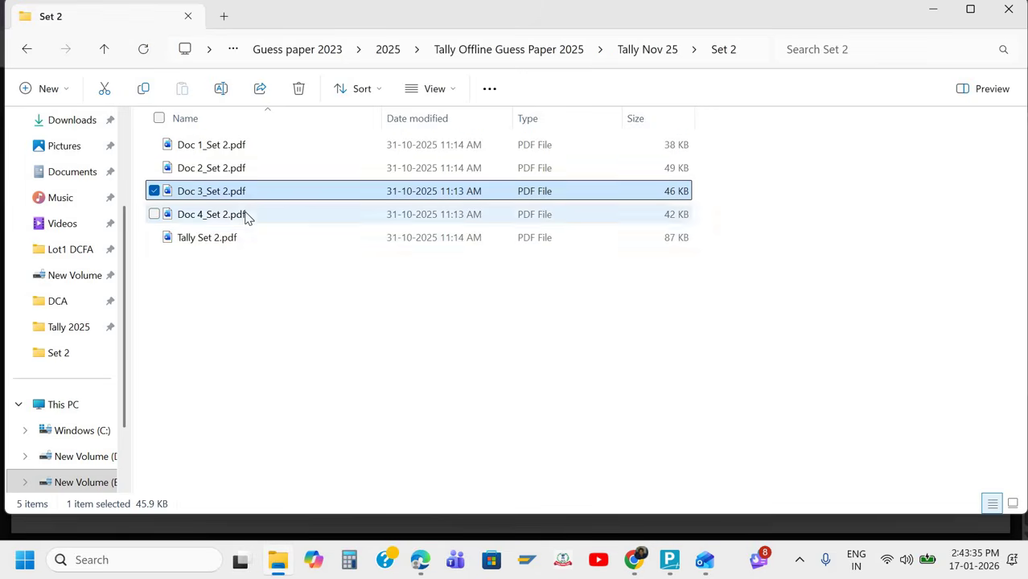
pyautogui.click(247, 217)
pyautogui.rightClick(247, 217)
pyautogui.moveTo(332, 185)
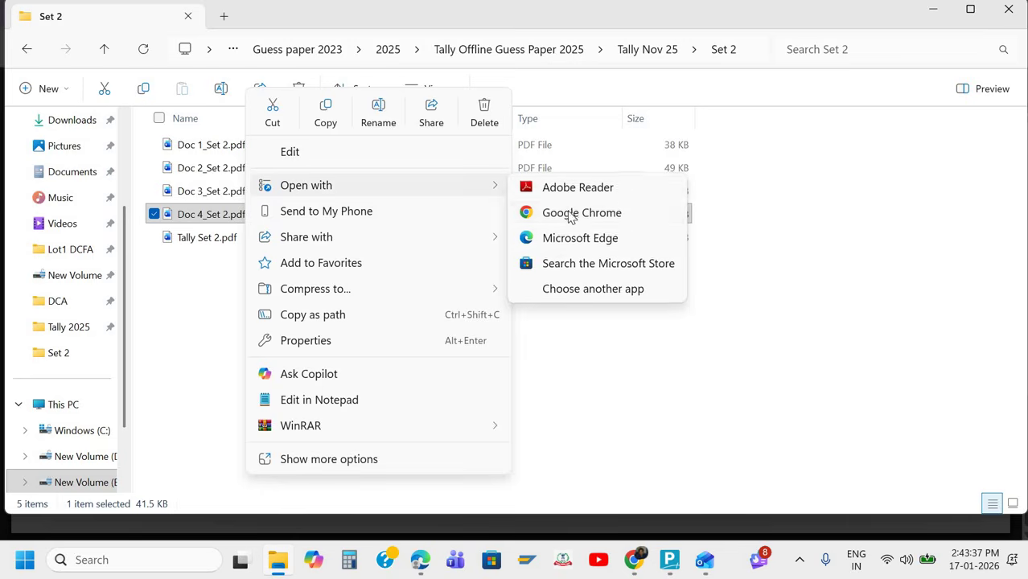
pyautogui.click(571, 214)
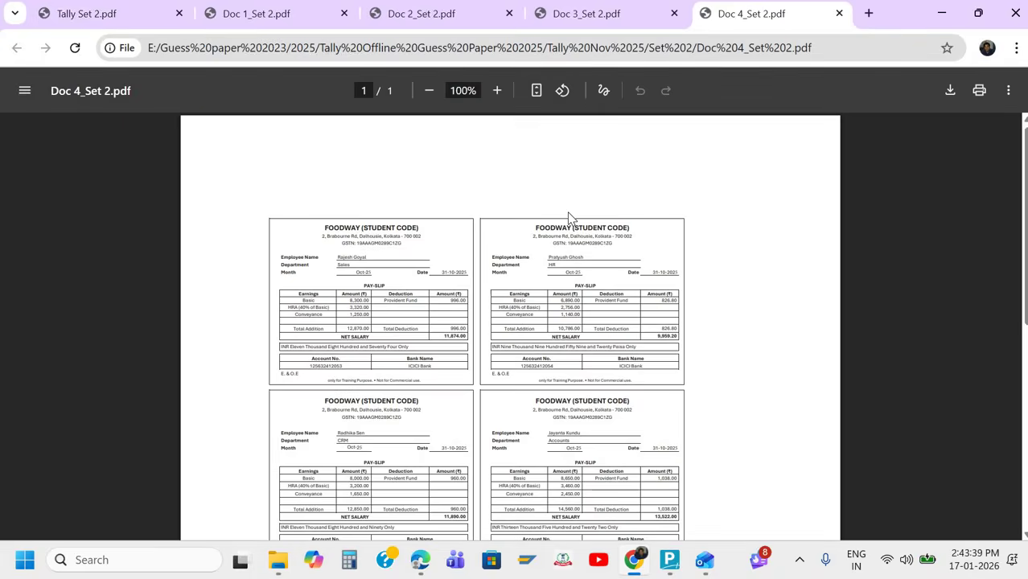
pyautogui.keyDown('ctrl'); pyautogui.scroll(5, 569, 218); pyautogui.keyUp('ctrl')
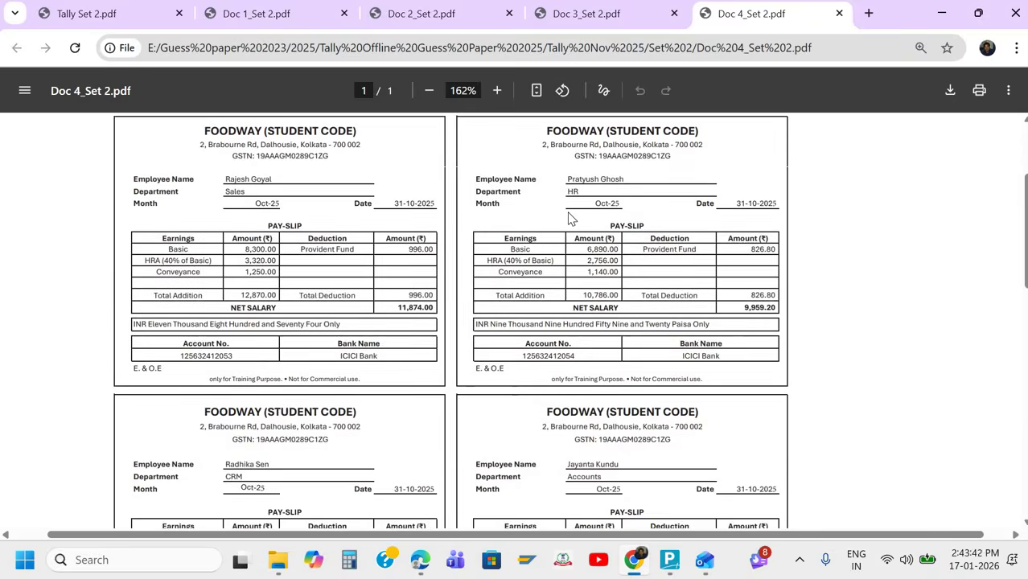
pyautogui.keyDown('ctrl'); pyautogui.scroll(1, 569, 217); pyautogui.keyUp('ctrl')
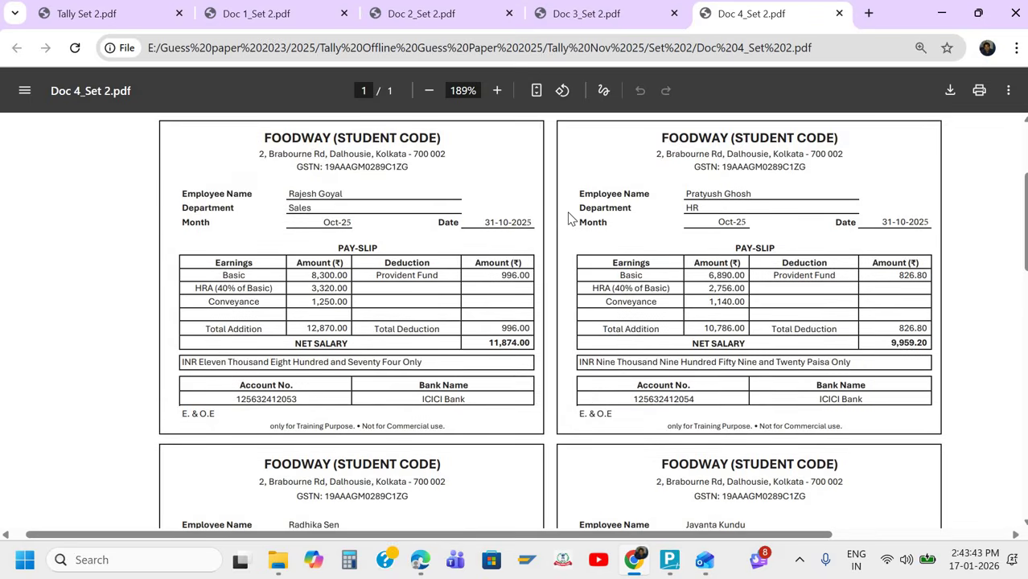
pyautogui.keyDown('ctrl'); pyautogui.scroll(3, 569, 217); pyautogui.keyUp('ctrl')
pyautogui.scroll(-1, 568, 217)
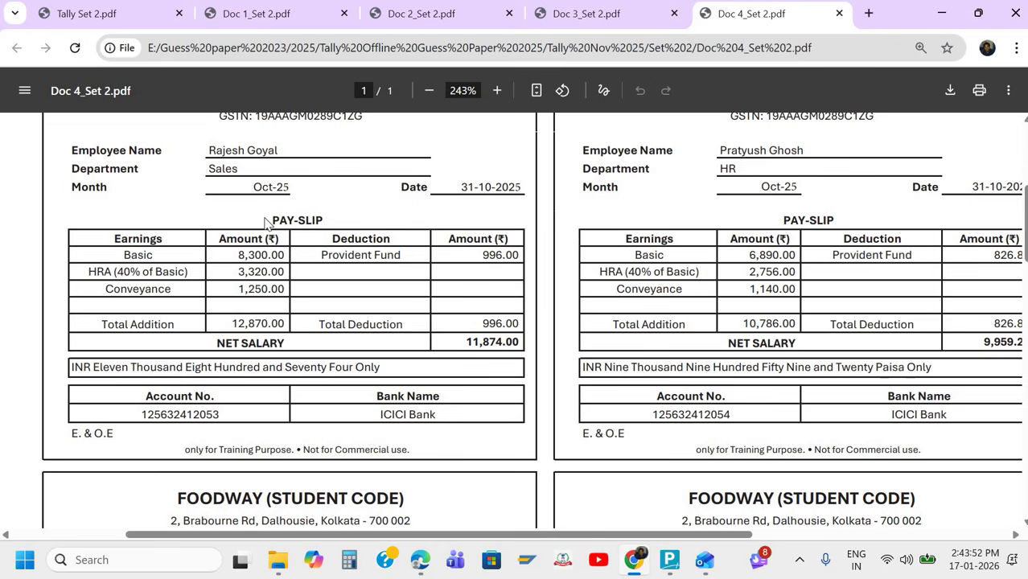
# Switch to TallyPrime and leave the blank sales voucher to return to the Gateway of Tally.
pyautogui.hotkey('alt', 'Tab')
pyautogui.hotkey('alt', 'Tab')
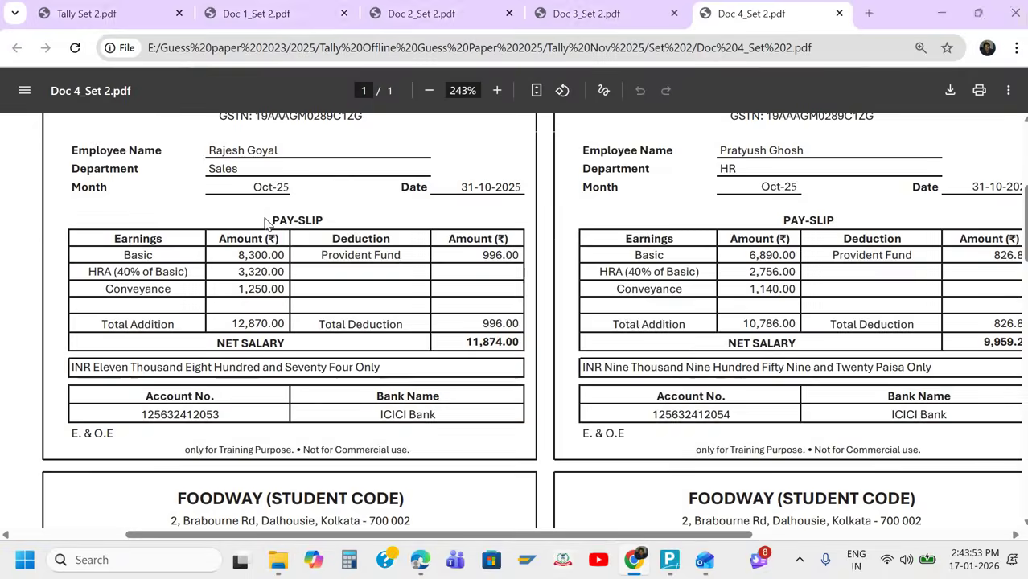
pyautogui.hotkey('alt', 'Tab')
pyautogui.press('Tab')
pyautogui.press('Tab')
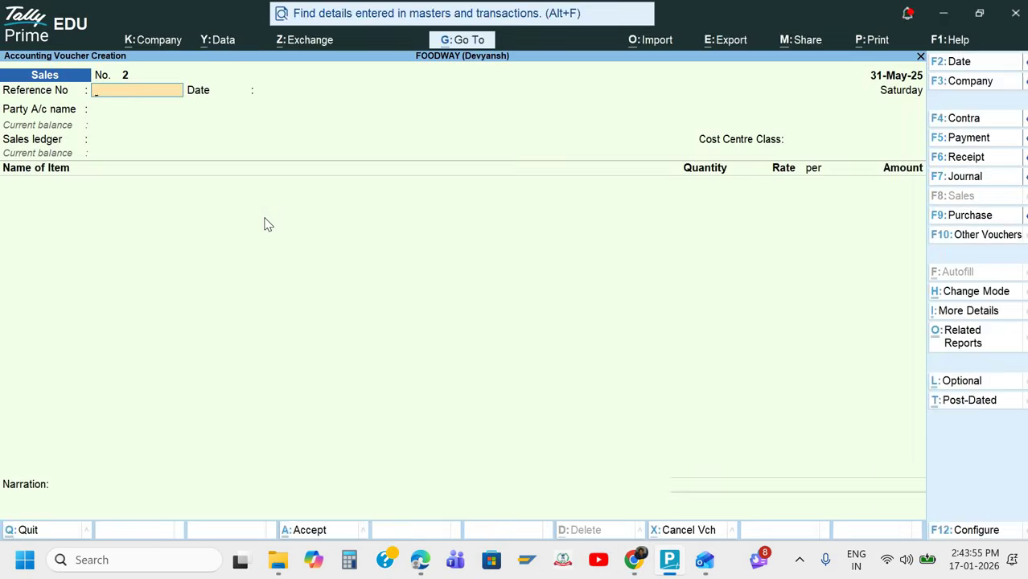
pyautogui.press('Escape')
pyautogui.press('Return')
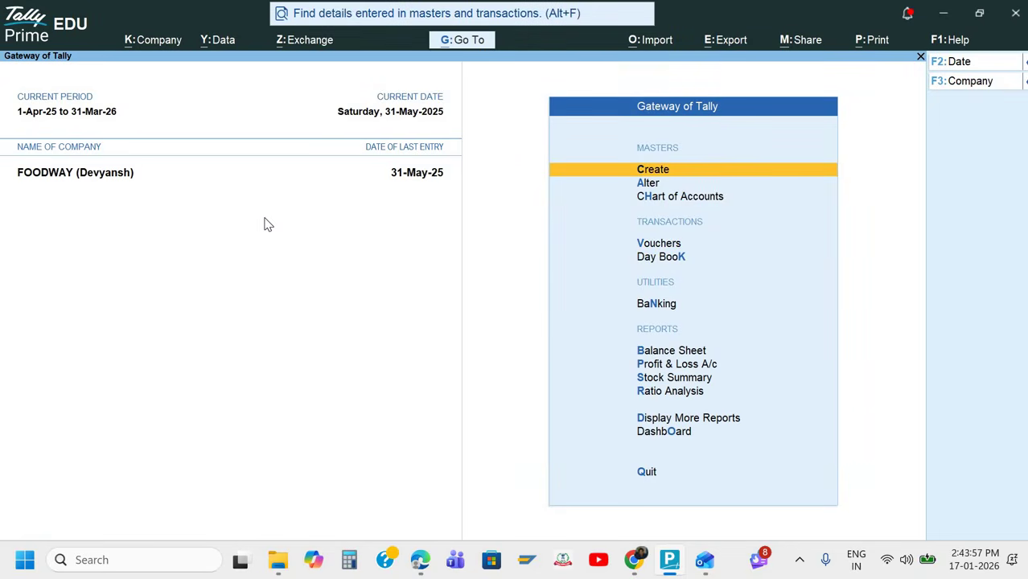
pyautogui.press('F11')
pyautogui.press('Down')
pyautogui.press('Down')
pyautogui.press('Down')
pyautogui.press('Down')
pyautogui.press('Down')
pyautogui.press('Down')
pyautogui.press('Down')
pyautogui.press('Down')
pyautogui.press('Down')
pyautogui.press('Down')
pyautogui.press('Down')
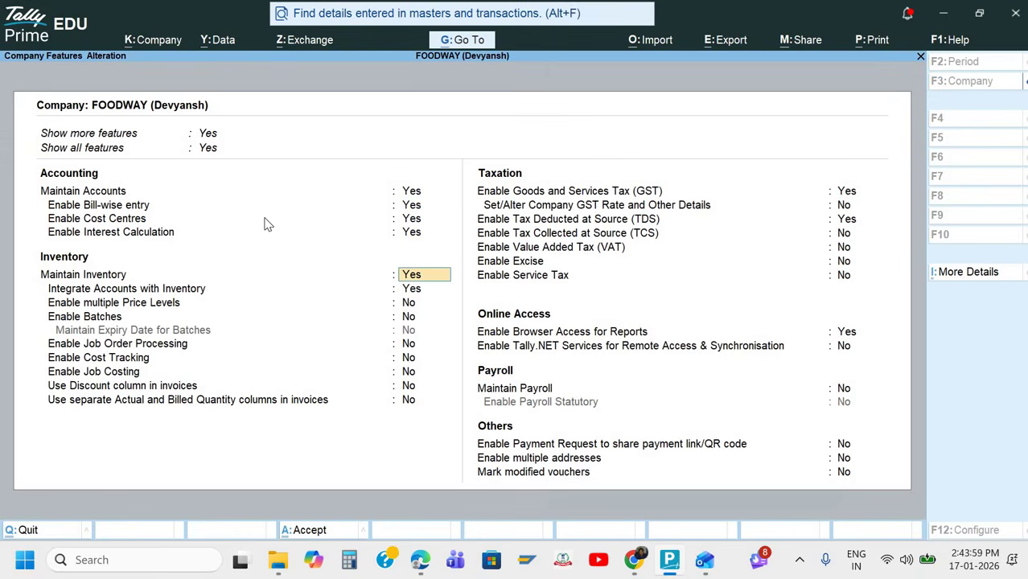
pyautogui.press('Return')
pyautogui.press('Return')
pyautogui.press('Return')
pyautogui.press('Return')
pyautogui.press('Return')
pyautogui.press('Return')
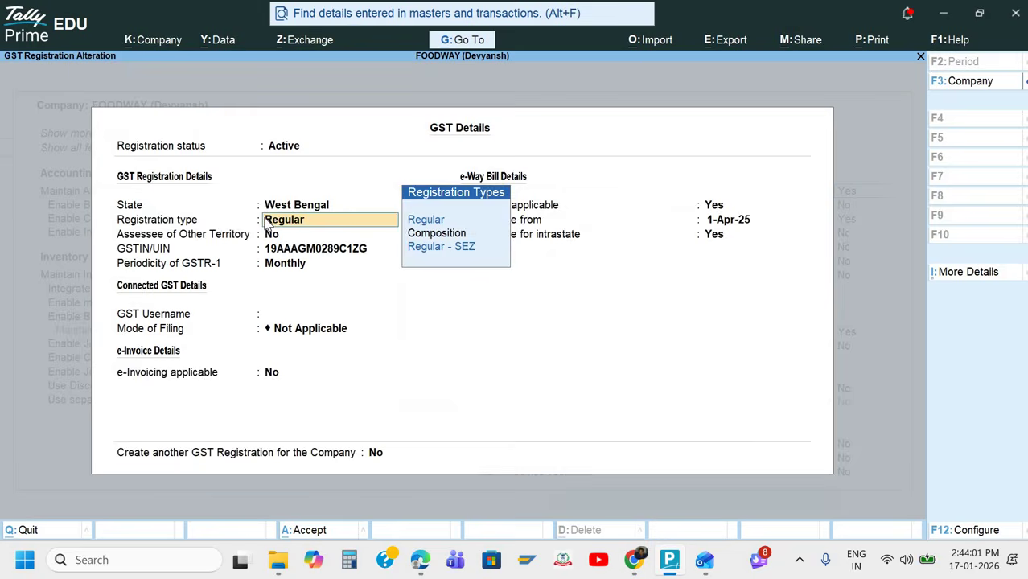
pyautogui.hotkey('ctrl', 'a')
pyautogui.hotkey('ctrl', 'a')
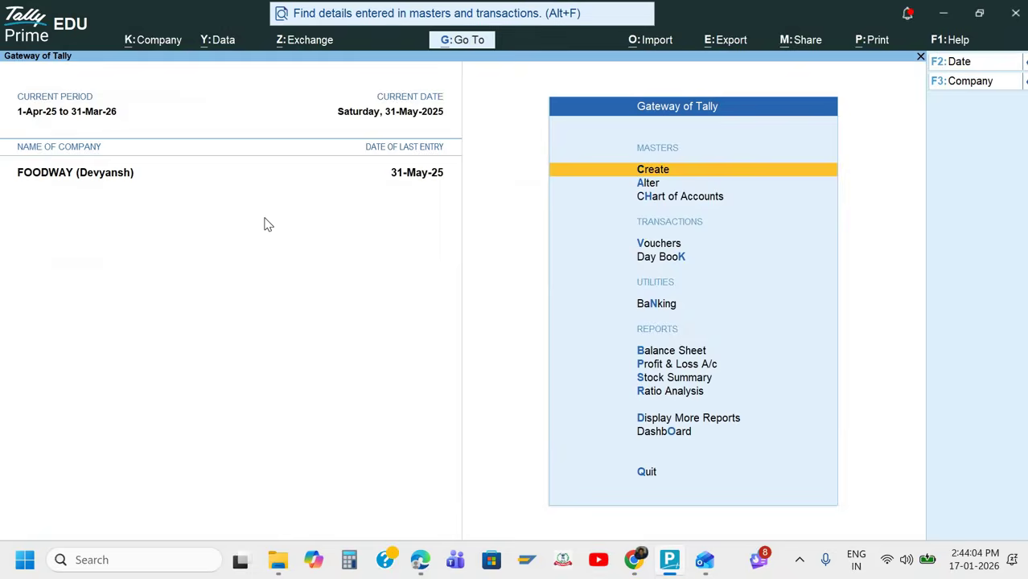
# Enable Maintain Payroll and Payroll Statutory in FOODWAY's company features, then save the settings.
pyautogui.press('F11')
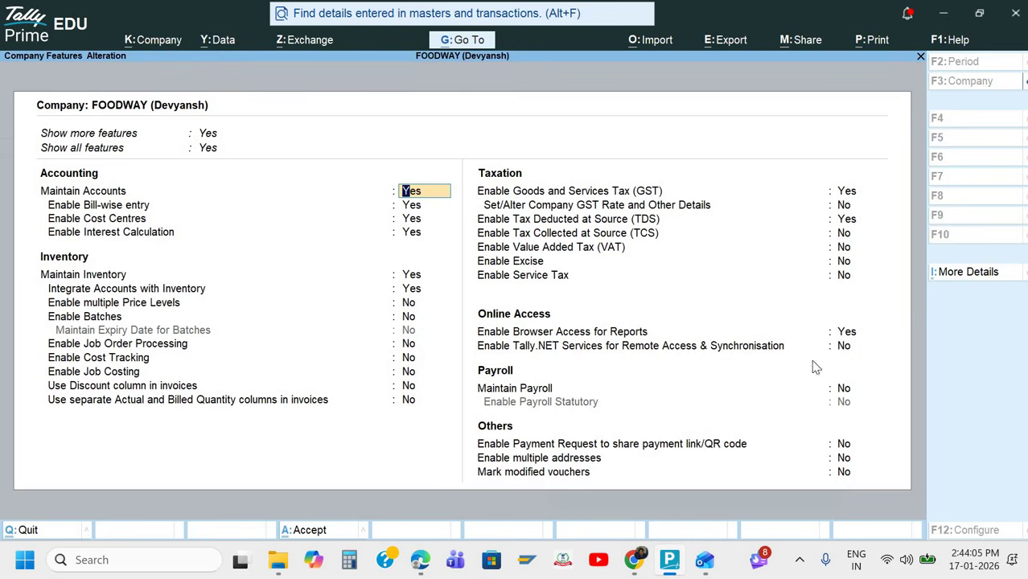
pyautogui.click(850, 335)
pyautogui.press('Return')
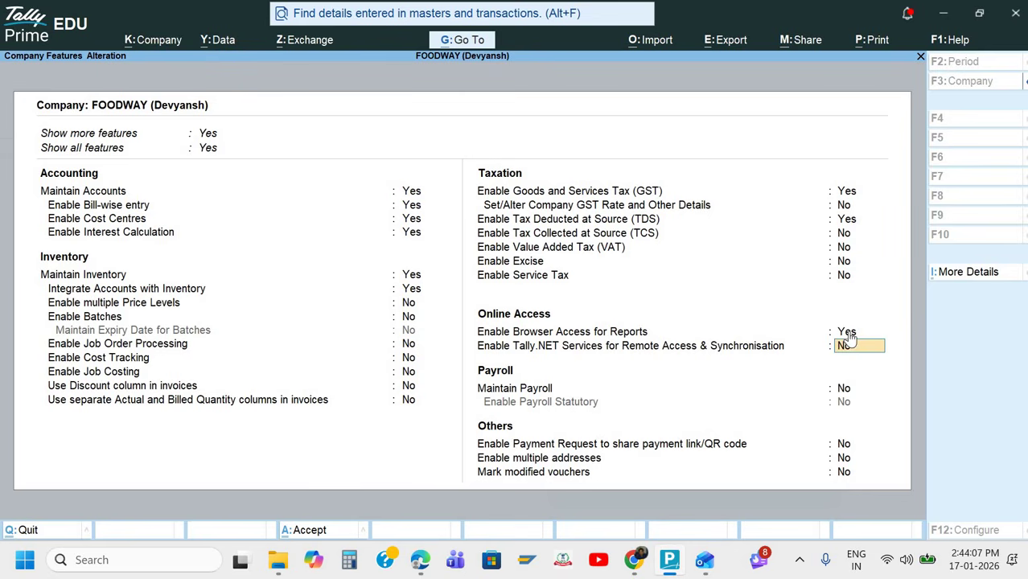
pyautogui.press('Return')
pyautogui.write('y')
pyautogui.press('Return')
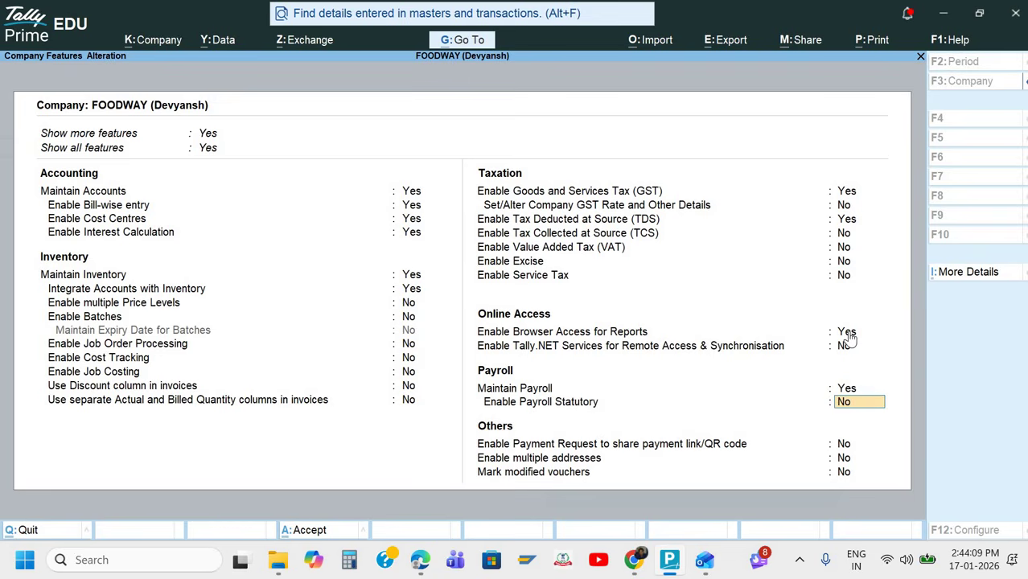
pyautogui.write('y')
pyautogui.press('Return')
pyautogui.hotkey('ctrl', 'a')
pyautogui.hotkey('ctrl', 'a')
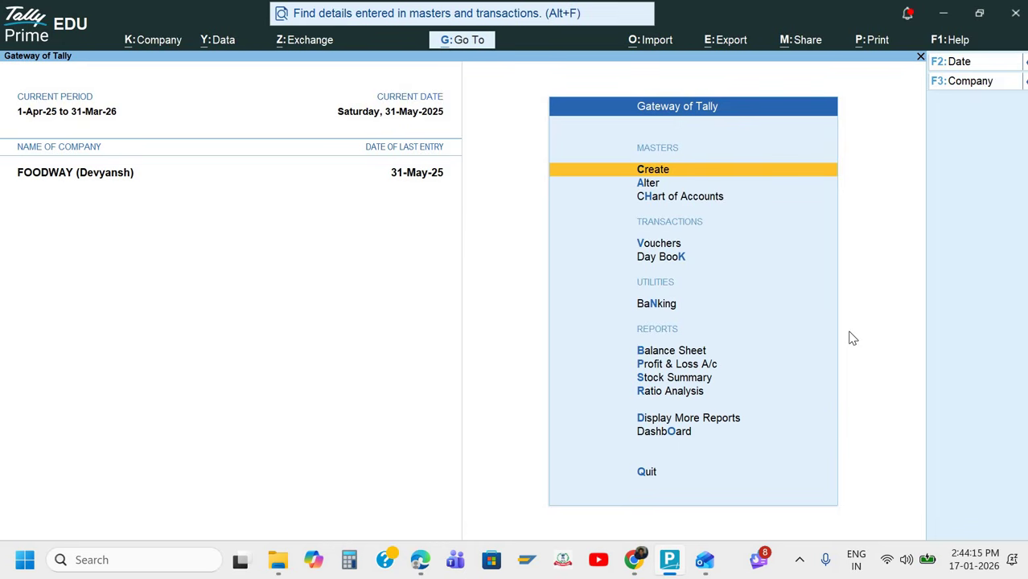
# Dismiss the quit prompt and bring up the list of payroll masters for creating a new master.
pyautogui.press('Escape')
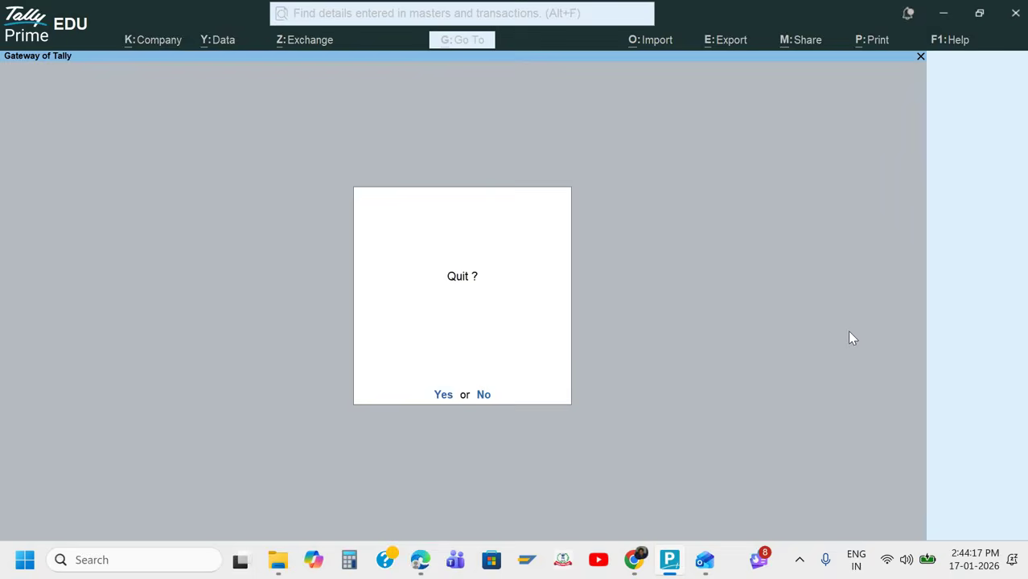
pyautogui.press('Escape')
pyautogui.press('Return')
pyautogui.press('Down')
pyautogui.press('Down')
pyautogui.press('Down')
pyautogui.press('Down')
pyautogui.press('Down')
pyautogui.press('Down')
pyautogui.press('Down')
pyautogui.press('Down')
pyautogui.press('Down')
pyautogui.press('Down')
pyautogui.press('Down')
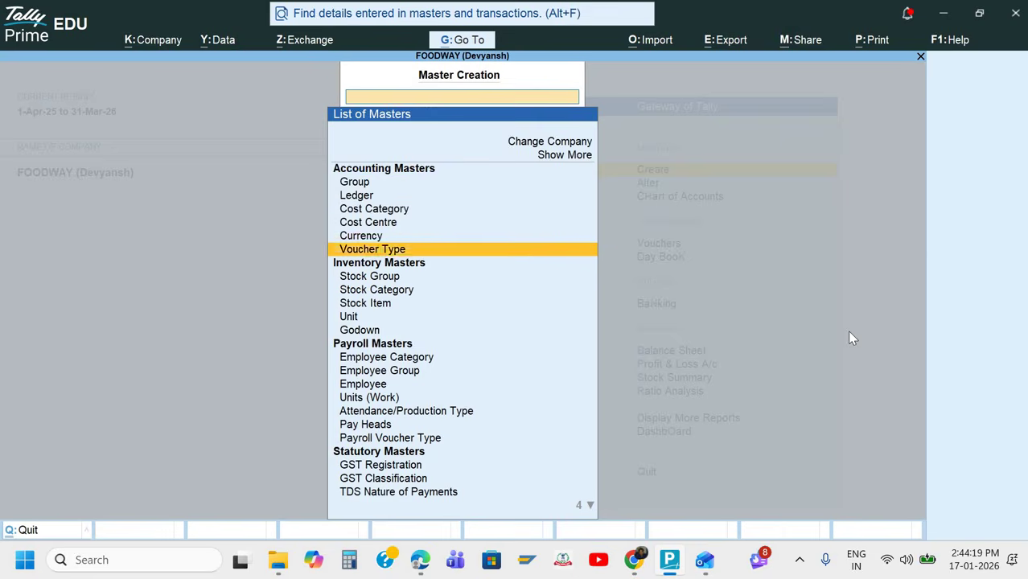
# Switch to Google Chrome, examine the employees and departments on the Doc 4_Set 2.pdf pay-slips, and return to TallyPrime.
pyautogui.hotkey('alt', 'Tab')
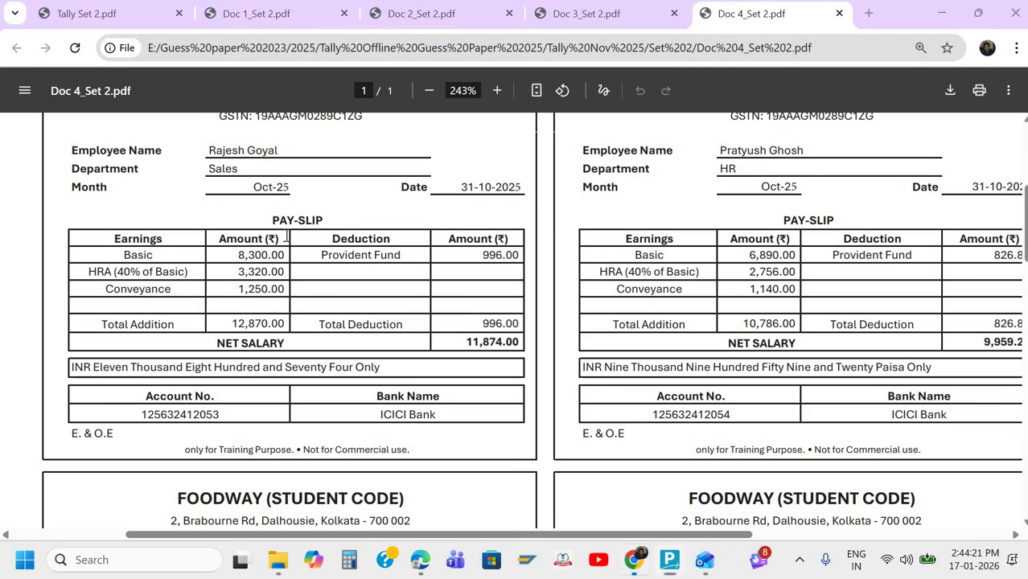
pyautogui.scroll(1, 258, 177)
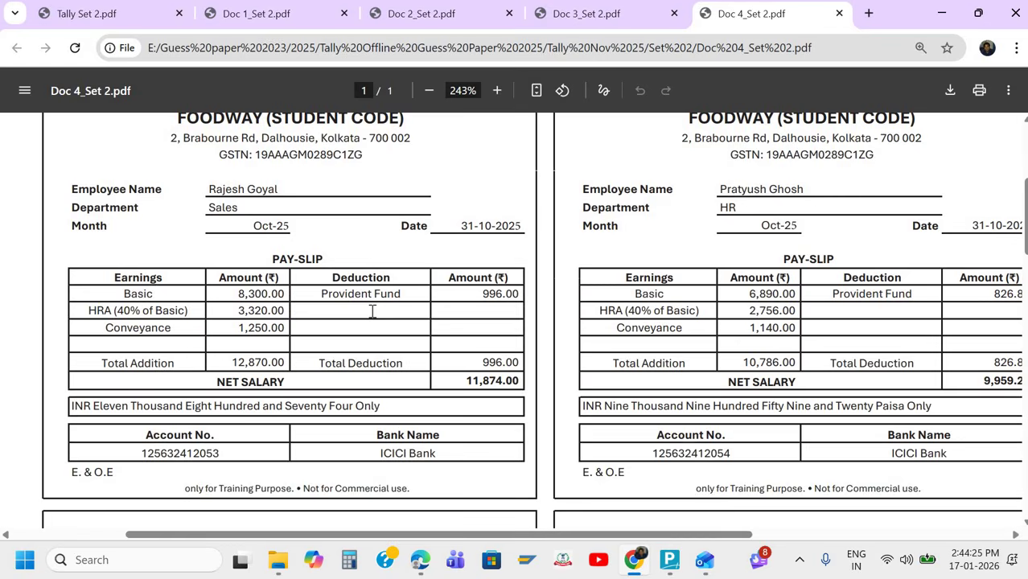
pyautogui.scroll(-4, 373, 311)
pyautogui.scroll(3, 372, 312)
pyautogui.scroll(-2, 372, 313)
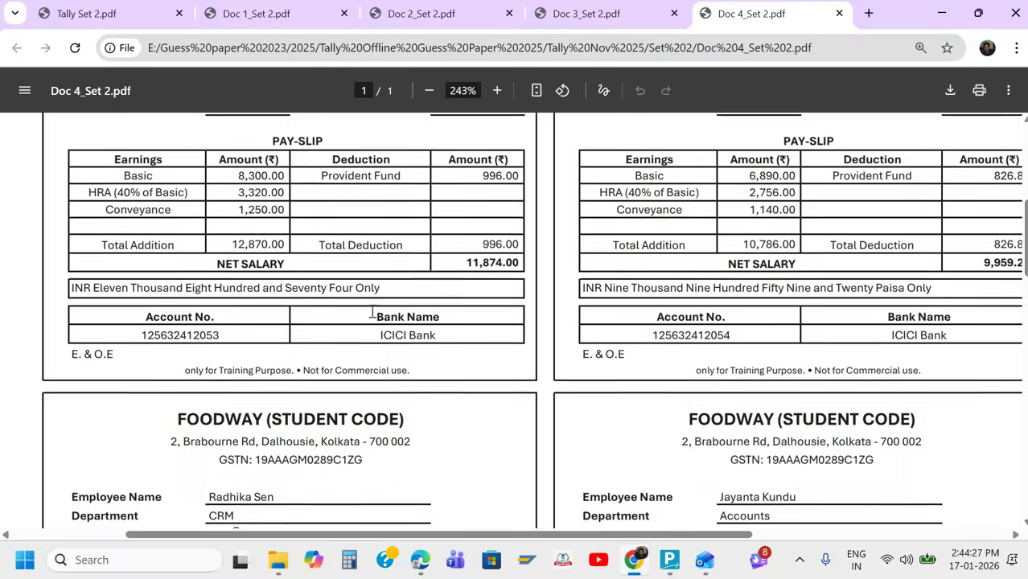
pyautogui.scroll(-1, 372, 312)
pyautogui.scroll(3, 373, 314)
pyautogui.hotkey('alt', 'Tab')
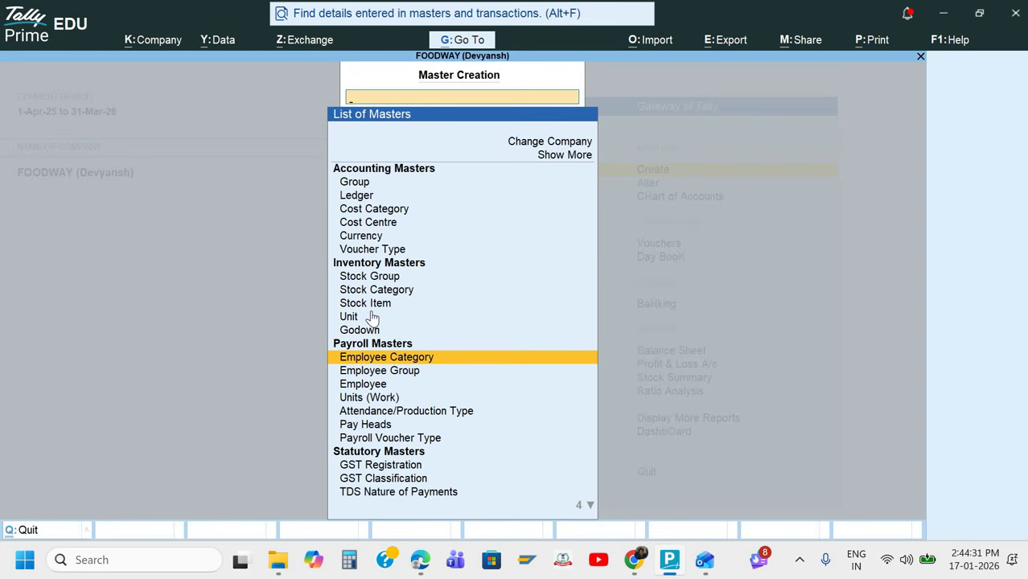
pyautogui.press('Down')
pyautogui.press('Return')
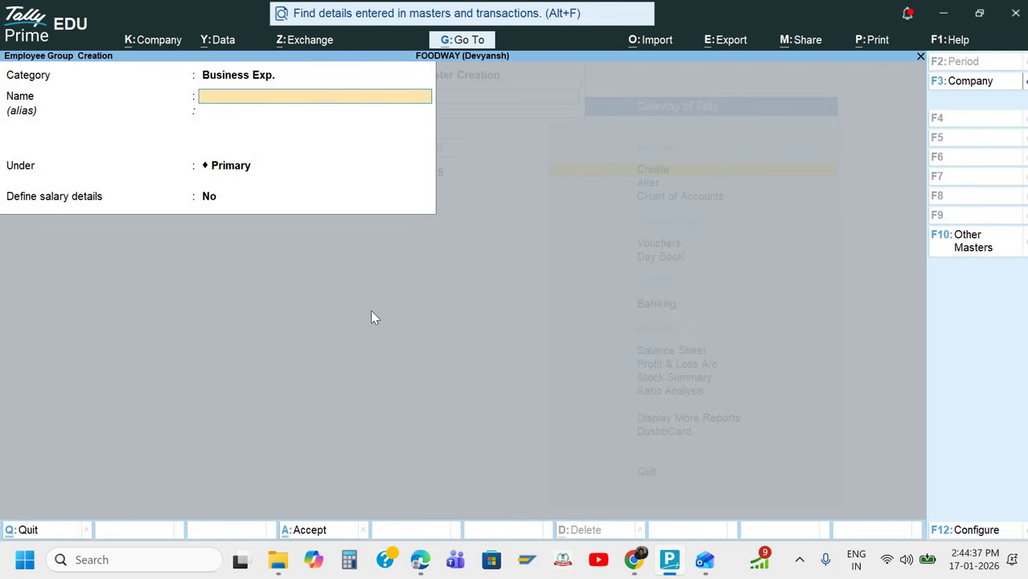
pyautogui.press('Escape')
pyautogui.press('Return')
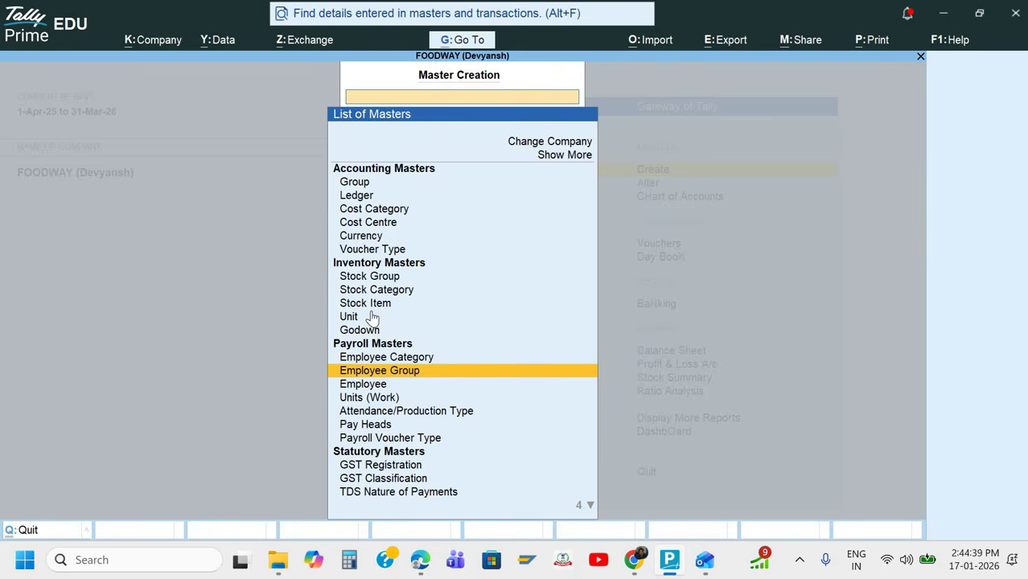
# Create the employee group Sales in Primary Cost Category, taking the department from the first pay-slip, and leave salary details undefined.
pyautogui.press('Return')
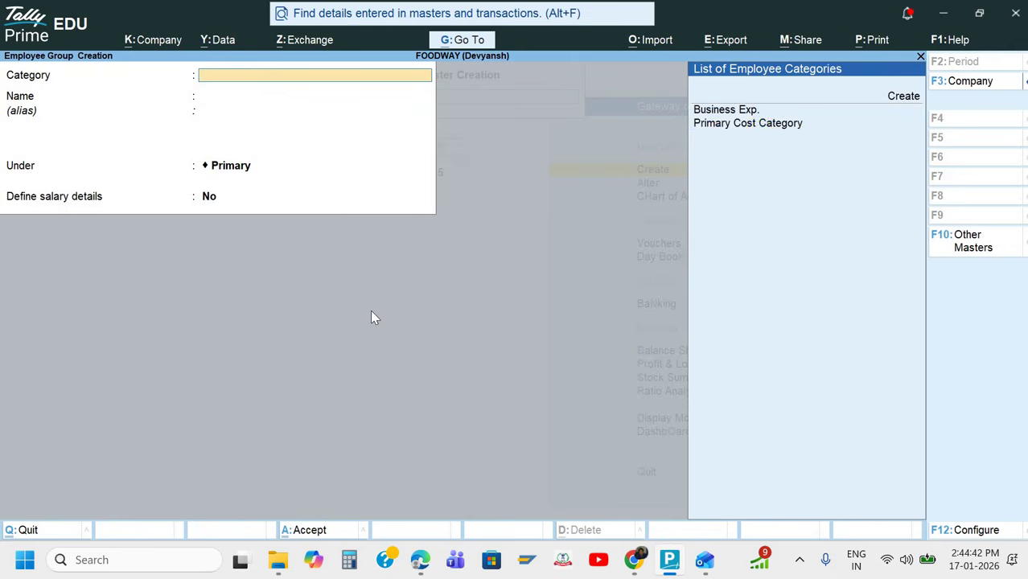
pyautogui.press('Down')
pyautogui.press('Return')
pyautogui.hotkey('alt', 'Tab')
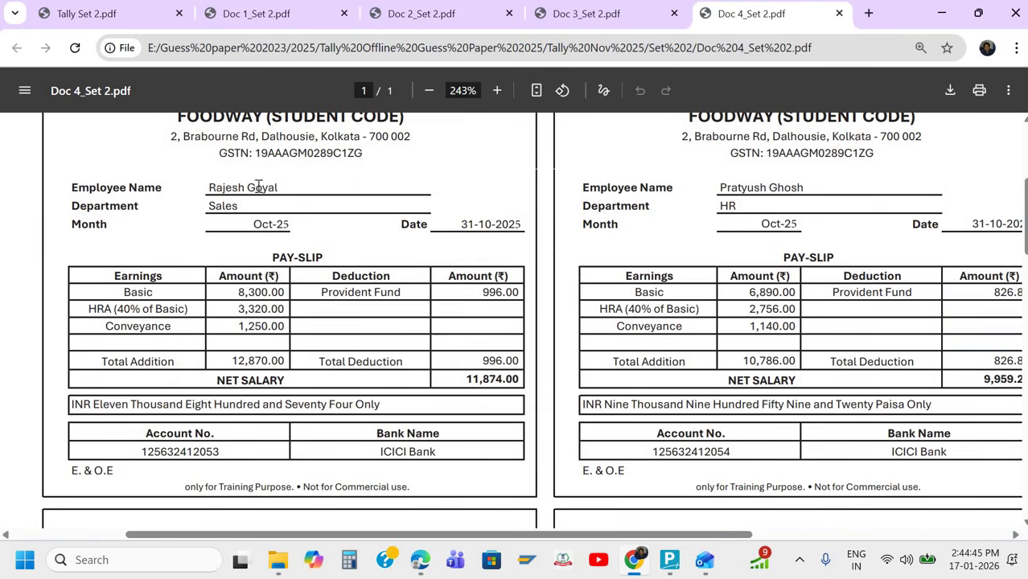
pyautogui.moveTo(209, 186); pyautogui.dragTo(280, 187)
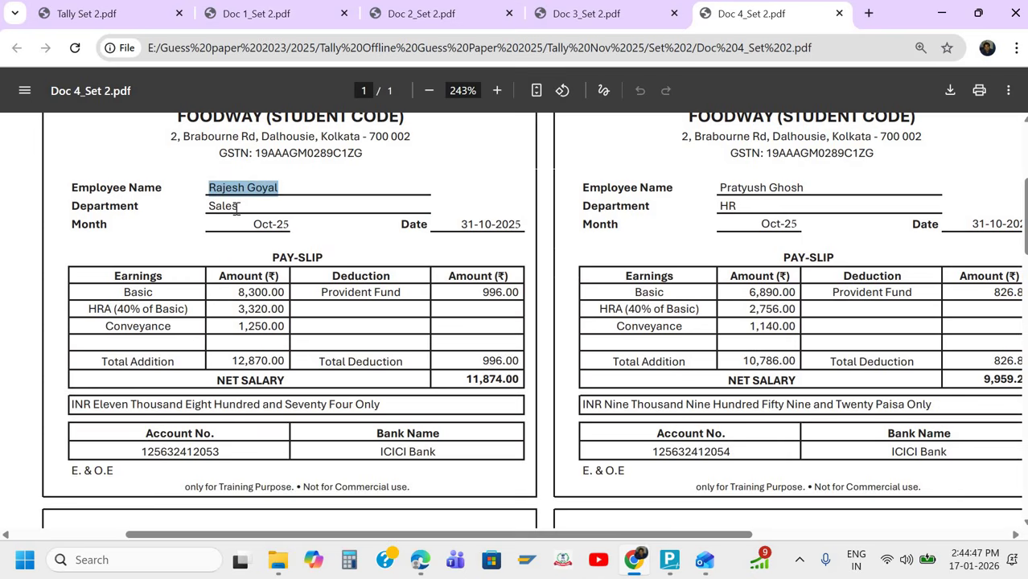
pyautogui.click(210, 206)
pyautogui.doubleClick(248, 207)
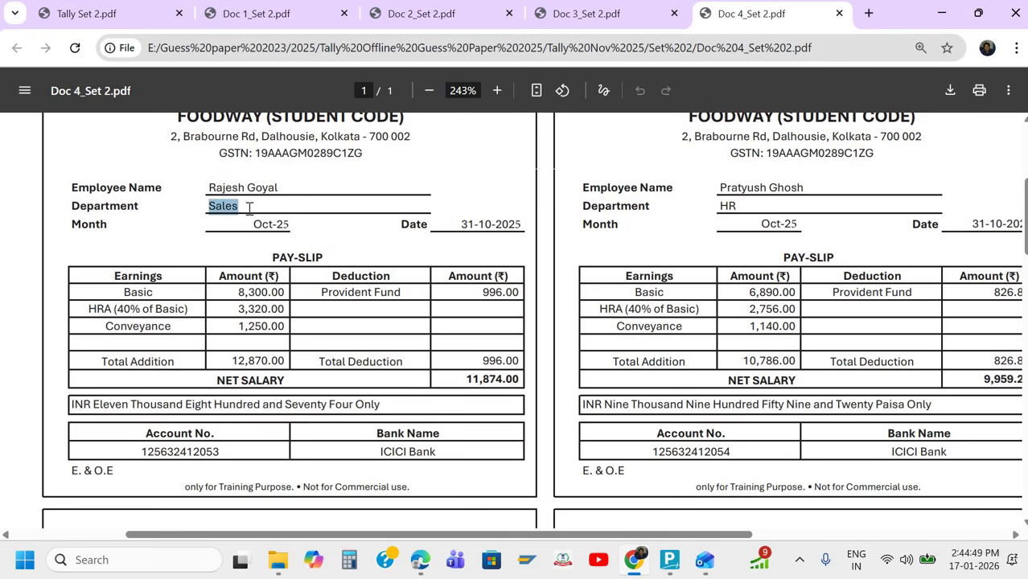
pyautogui.hotkey('alt', 'Tab')
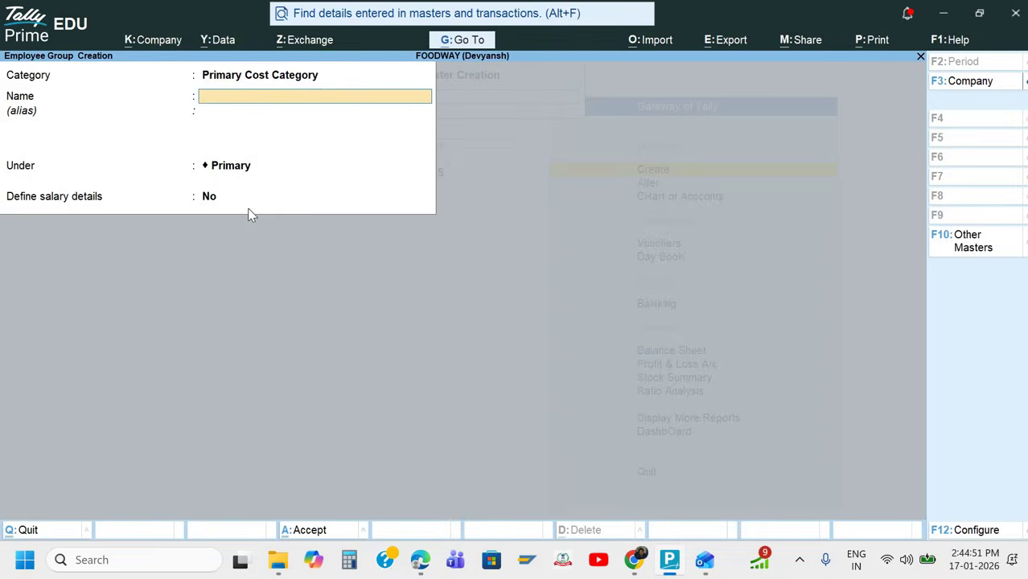
pyautogui.hotkey('ctrl', 'alt', 'v')
pyautogui.press('Return')
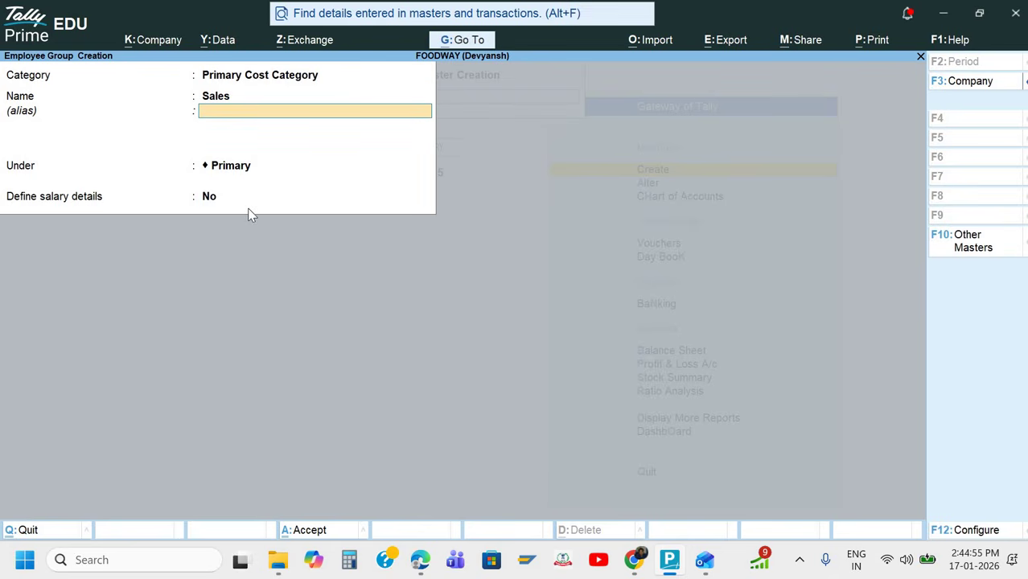
pyautogui.press('Return')
pyautogui.press('Return')
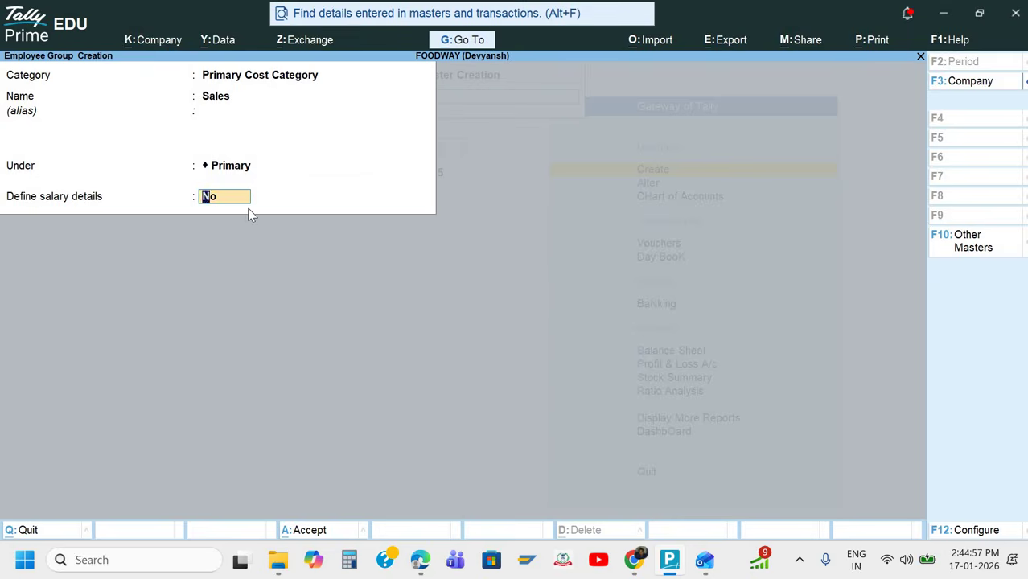
pyautogui.press('Return')
pyautogui.press('y')
# Create the employee group HR in Primary Cost Category, using the department on the second pay-slip.
pyautogui.hotkey('alt', 'Tab')
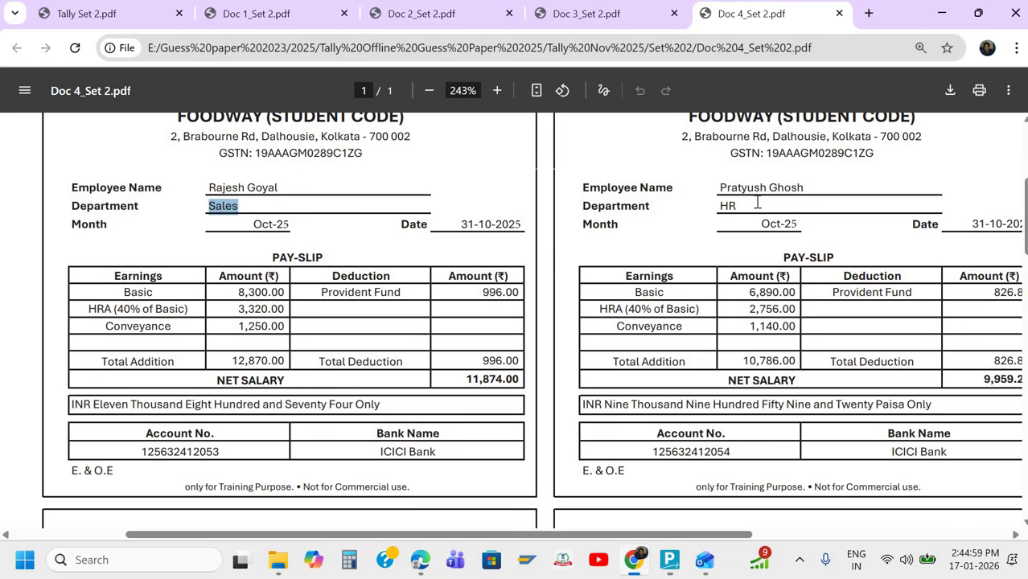
pyautogui.moveTo(707, 205); pyautogui.dragTo(707, 205)
pyautogui.click(707, 204)
pyautogui.hotkey('alt', 'Tab')
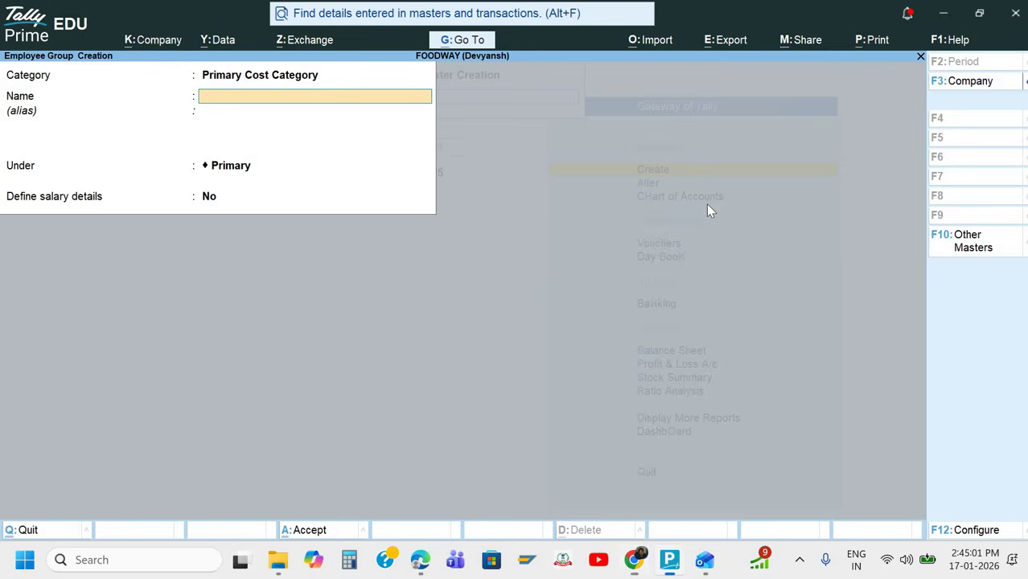
pyautogui.press('Return')
pyautogui.press('Return')
pyautogui.press('Return')
pyautogui.press('Return')
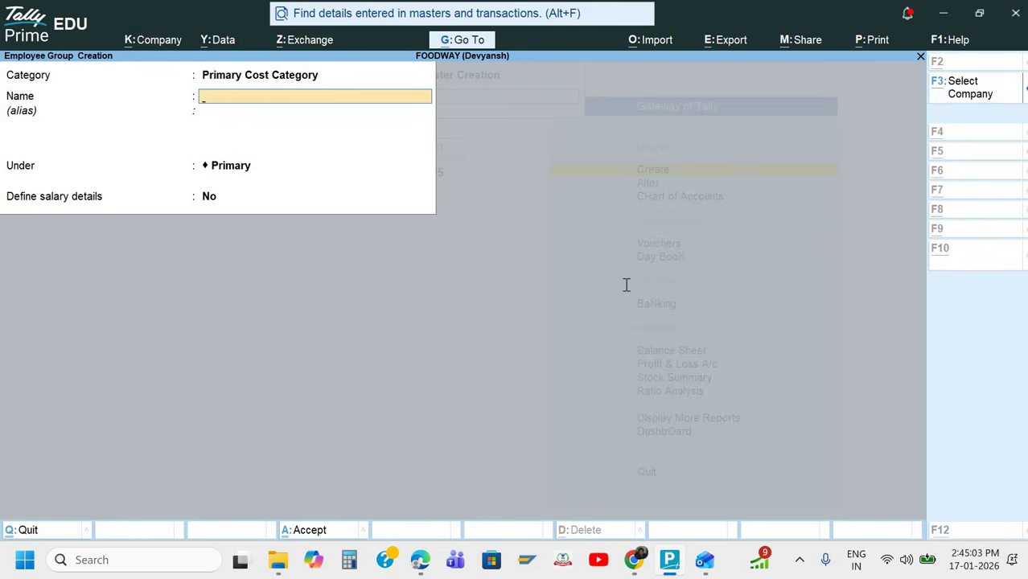
# Create the employee group CRM in Primary Cost Category, using the department on the third pay-slip.
pyautogui.hotkey('alt', 'Tab')
pyautogui.scroll(-5, 338, 219)
pyautogui.scroll(-1, 338, 223)
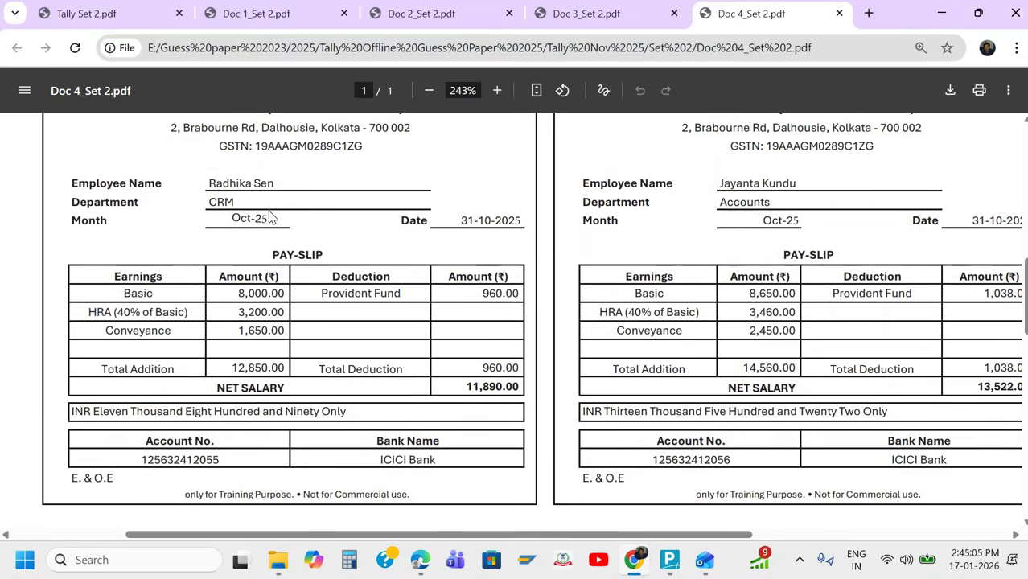
pyautogui.hotkey('alt', 'Tab')
pyautogui.write('CRM')
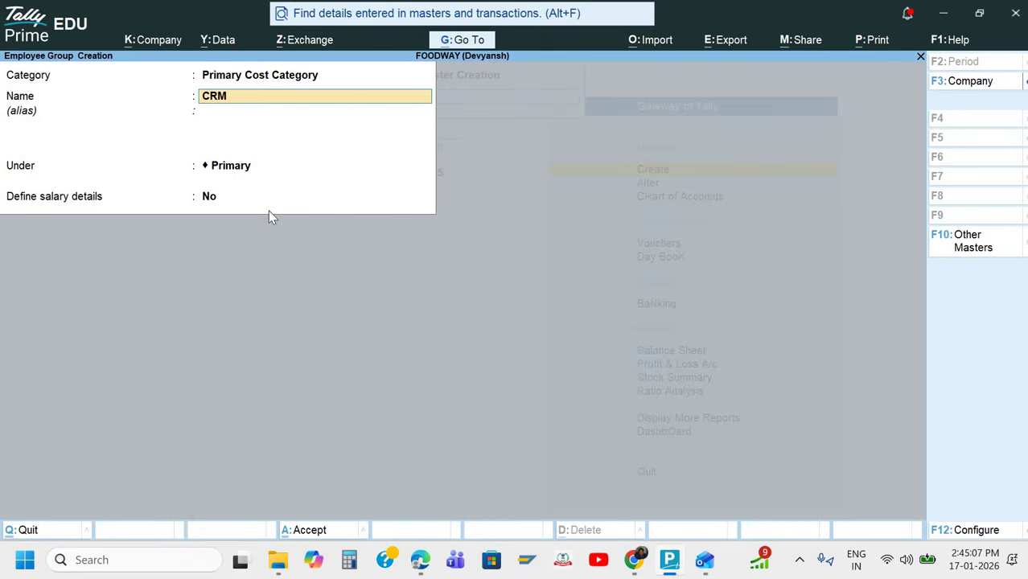
pyautogui.hotkey('ctrl', 'a')
# Create the employee group Accounts from the fourth pay-slip, recheck the pay-slips and leave employee group creation.
pyautogui.hotkey('alt', 'Tab')
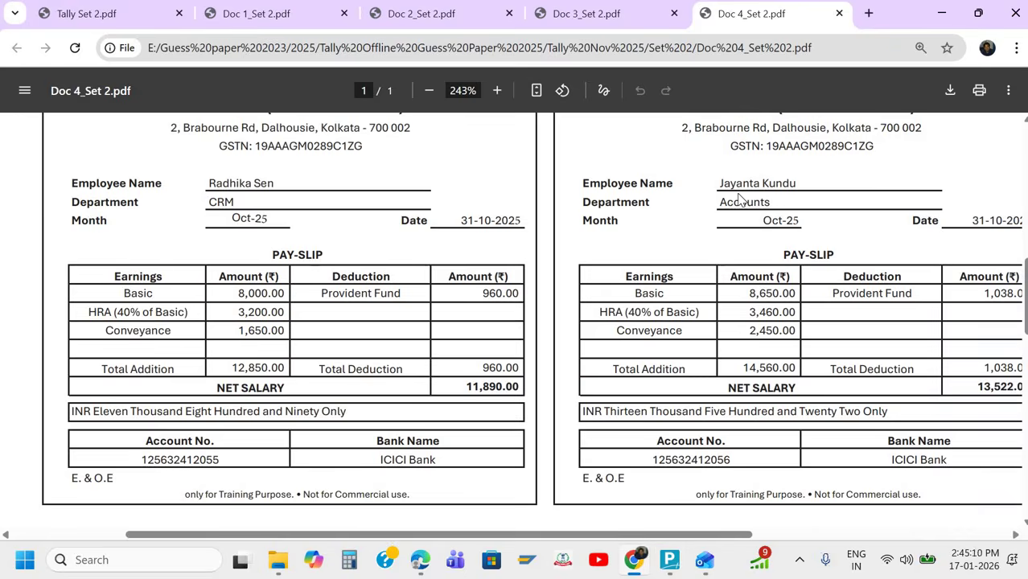
pyautogui.hotkey('alt', 'Tab')
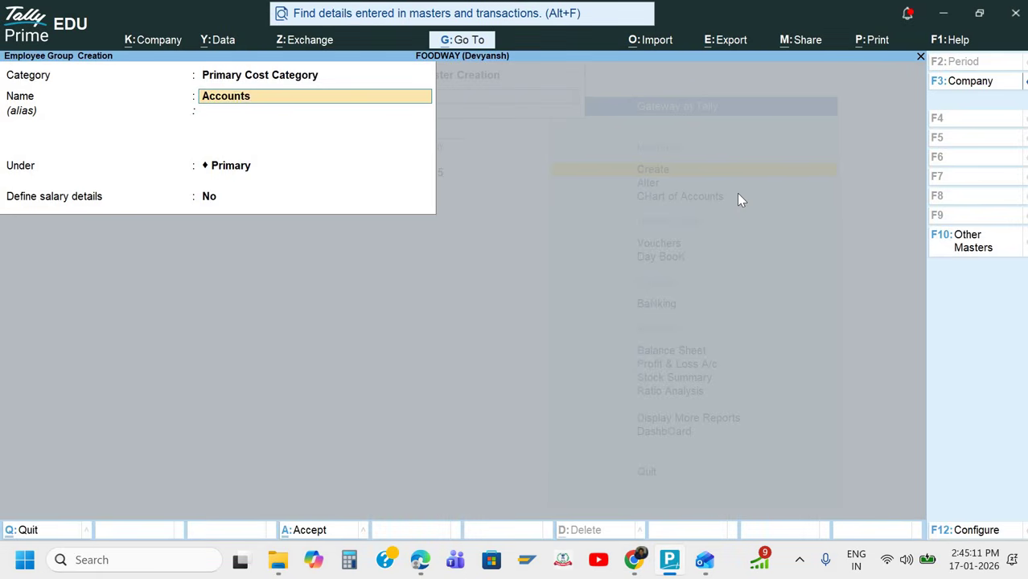
pyautogui.hotkey('ctrl', 'a')
pyautogui.hotkey('alt', 'Tab')
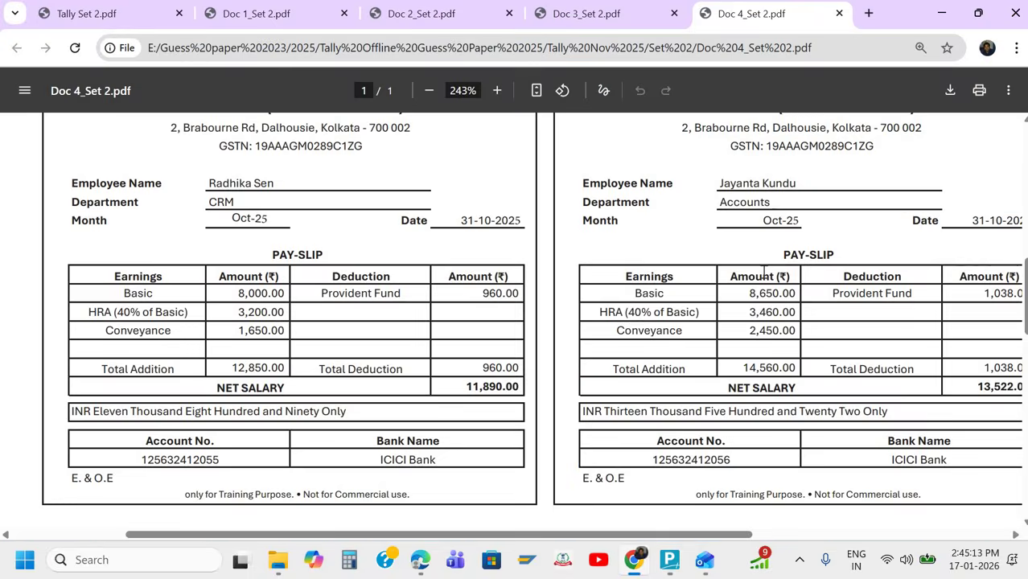
pyautogui.scroll(2, 764, 274)
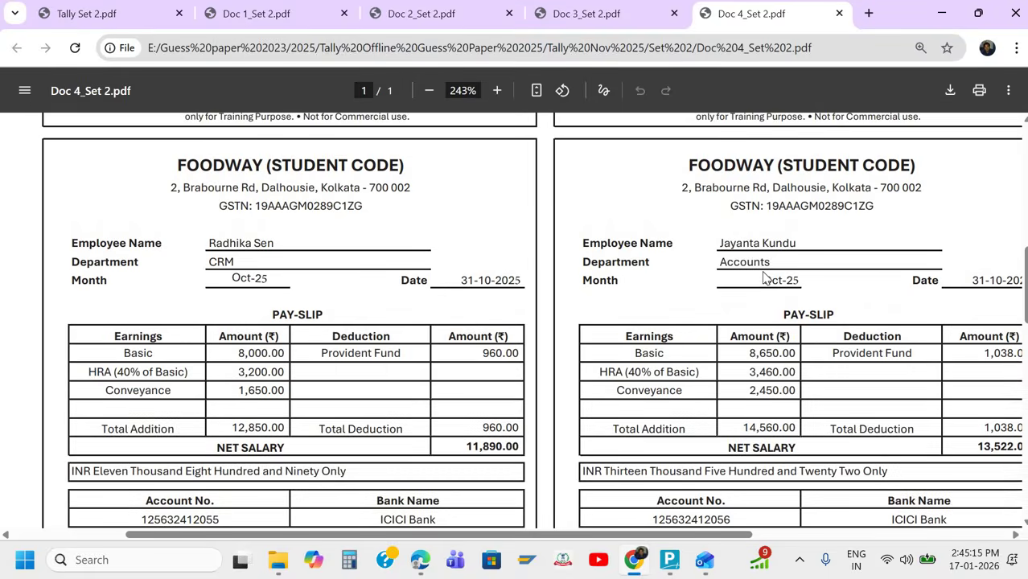
pyautogui.hotkey('alt', 'Tab')
pyautogui.press('Escape')
pyautogui.press('y')
# Start creating an employee in Primary Cost Category from the payroll masters.
pyautogui.press('Up')
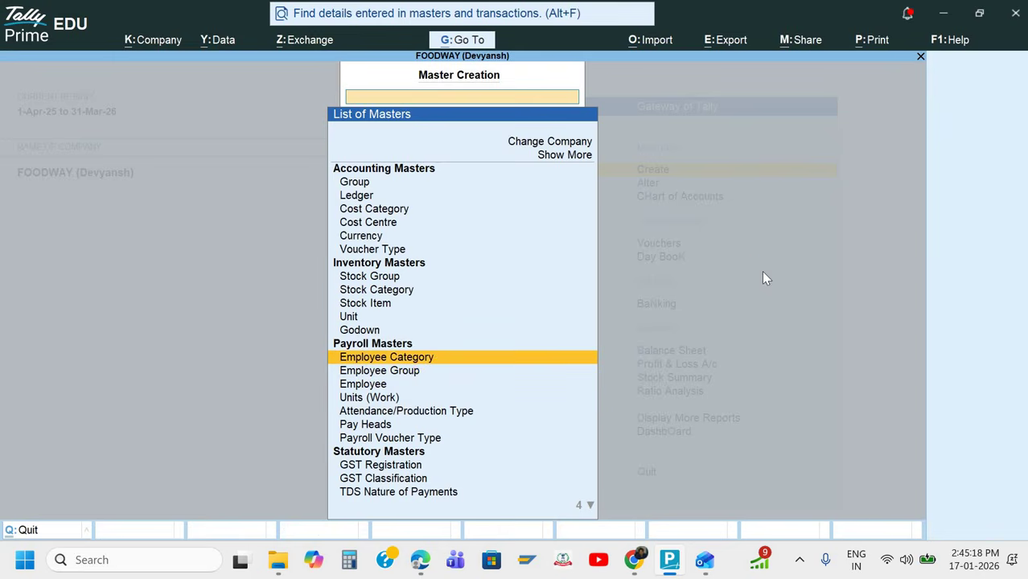
pyautogui.press('Down')
pyautogui.press('Down')
pyautogui.press('Return')
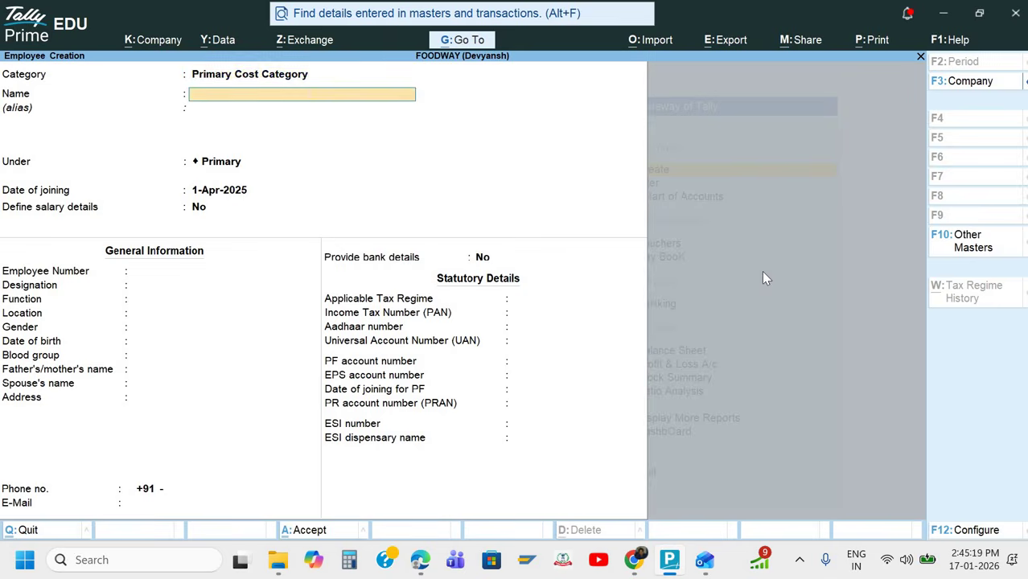
pyautogui.press('Up')
pyautogui.press('Return')
# Copy the employee's name from the first Document 4 pay-slip into the new employee record's name.
pyautogui.hotkey('alt', 'Tab')
pyautogui.scroll(5, 470, 254)
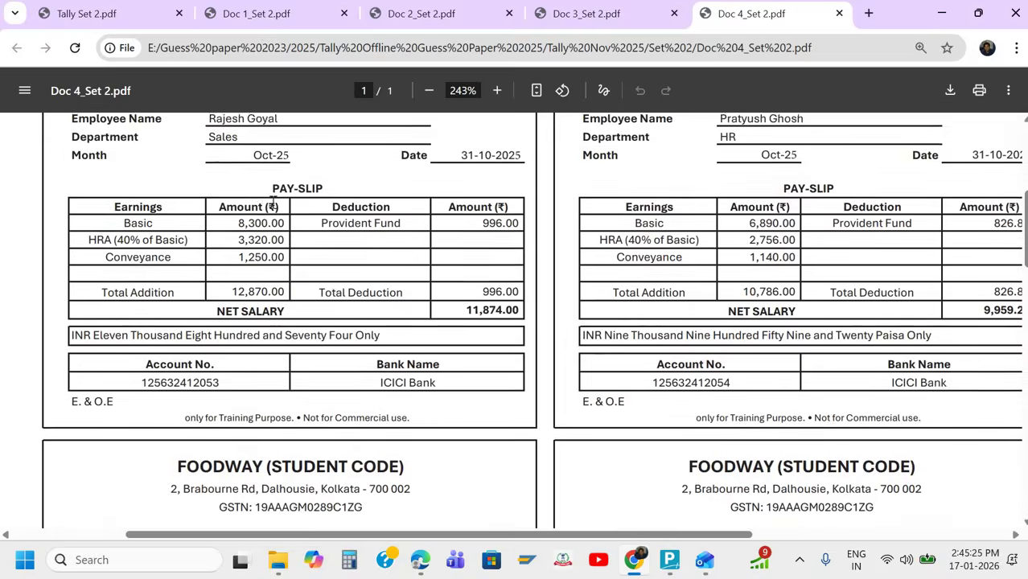
pyautogui.moveTo(210, 207); pyautogui.dragTo(272, 187)
pyautogui.press('Return')
pyautogui.press('Return')
pyautogui.press('Return')
pyautogui.press('Return')
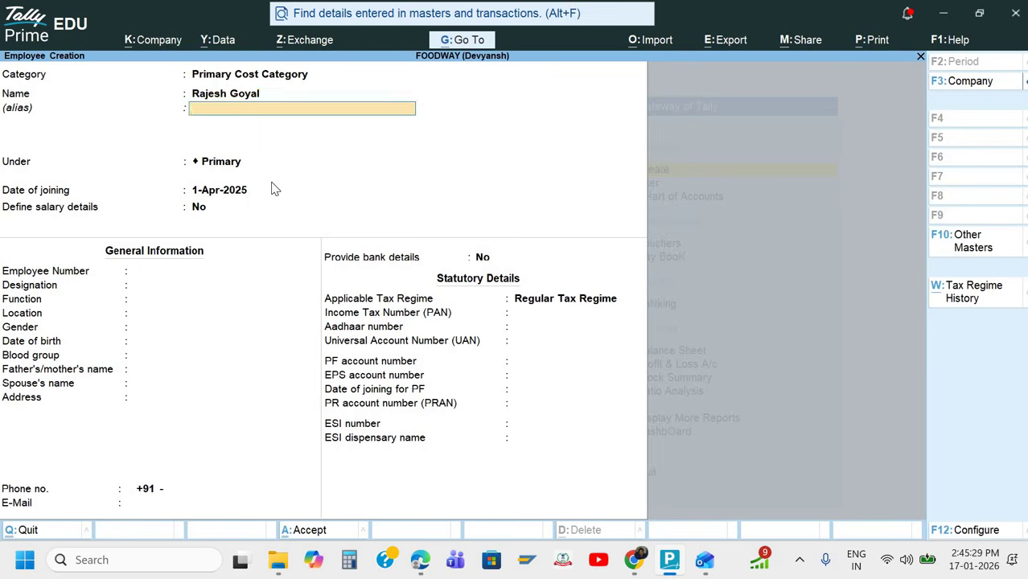
# Check the first pay-slip and keep the employee under Primary, with joining date 1-Apr-2025 and salary details undefined.
pyautogui.hotkey('alt', 'Tab')
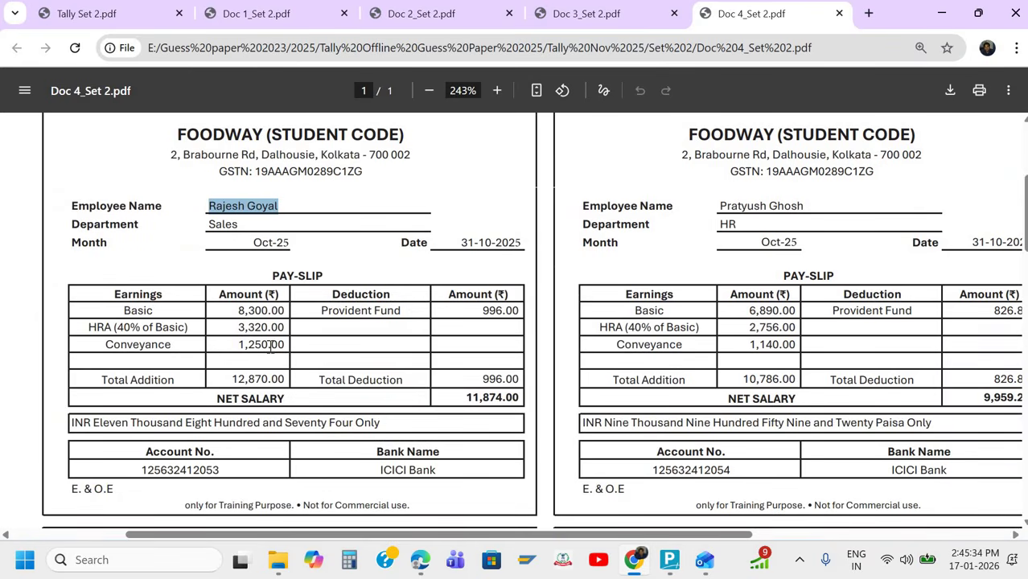
pyautogui.scroll(-1, 271, 344)
pyautogui.scroll(1, 270, 346)
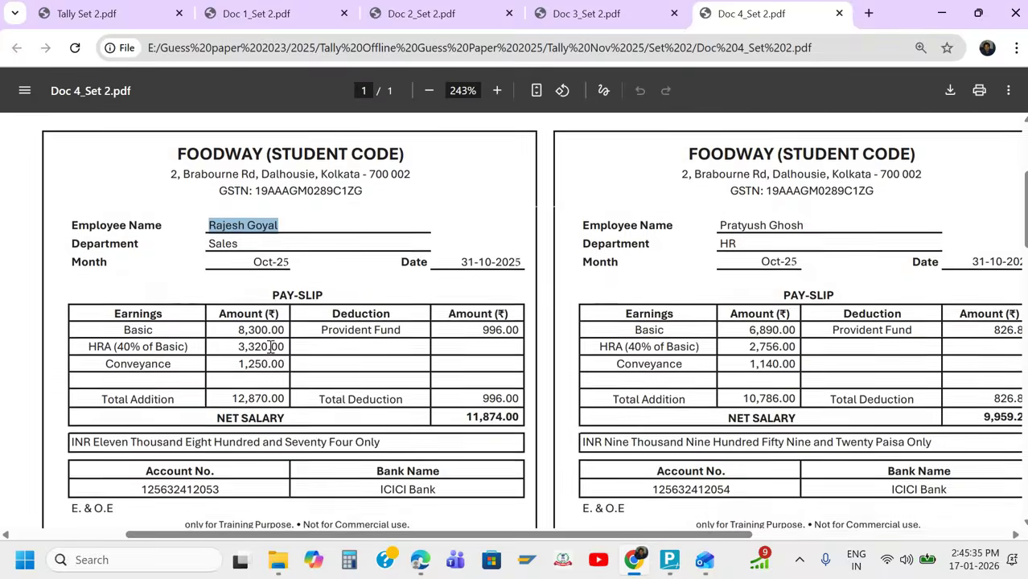
pyautogui.scroll(-1, 270, 345)
pyautogui.hotkey('alt', 'Tab')
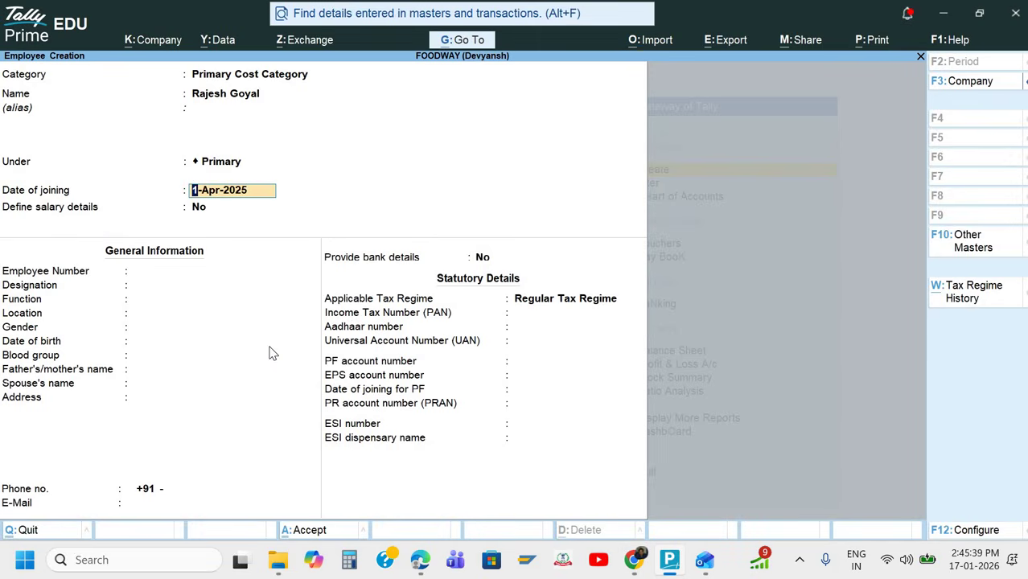
pyautogui.press('Return')
pyautogui.press('Return')
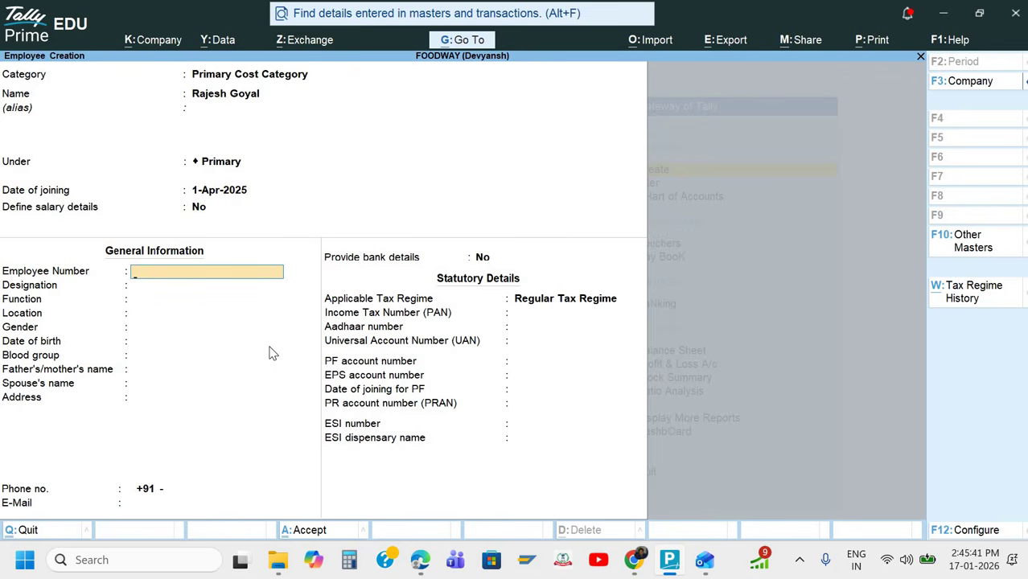
pyautogui.hotkey('alt', 'Tab')
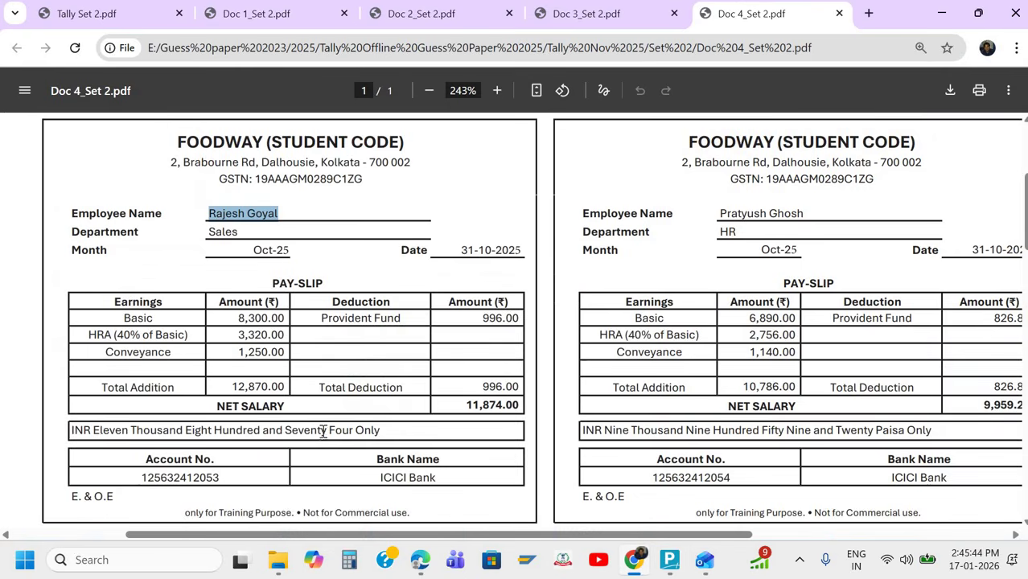
pyautogui.scroll(-1, 269, 475)
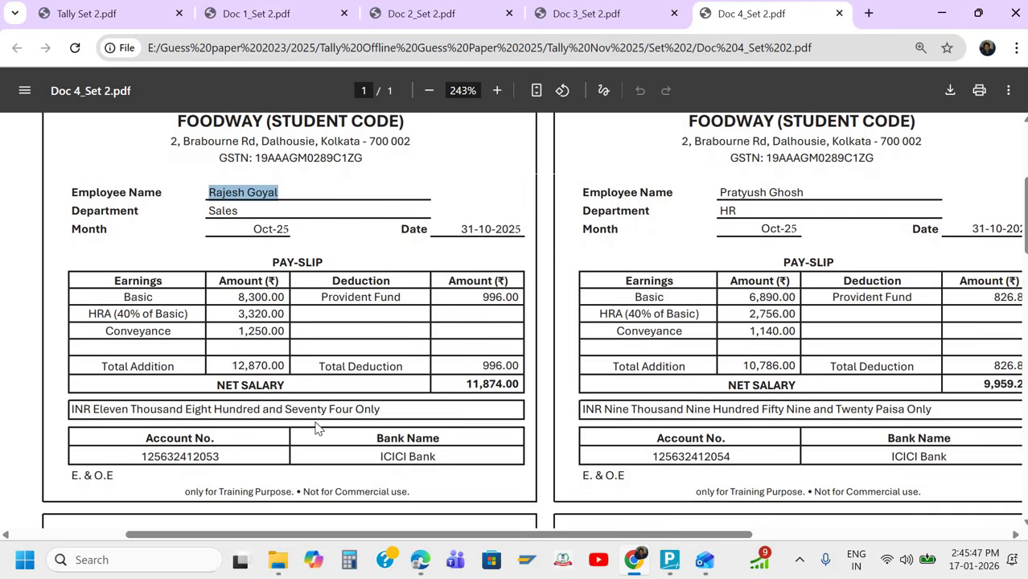
# Leave the employee number, designation, function, location and date of birth blank and set the gender to Male.
pyautogui.hotkey('alt', 'Tab')
pyautogui.press('Return')
pyautogui.press('Return')
pyautogui.press('Return')
pyautogui.press('Return')
pyautogui.press('Return')
pyautogui.press('Return')
pyautogui.press('Return')
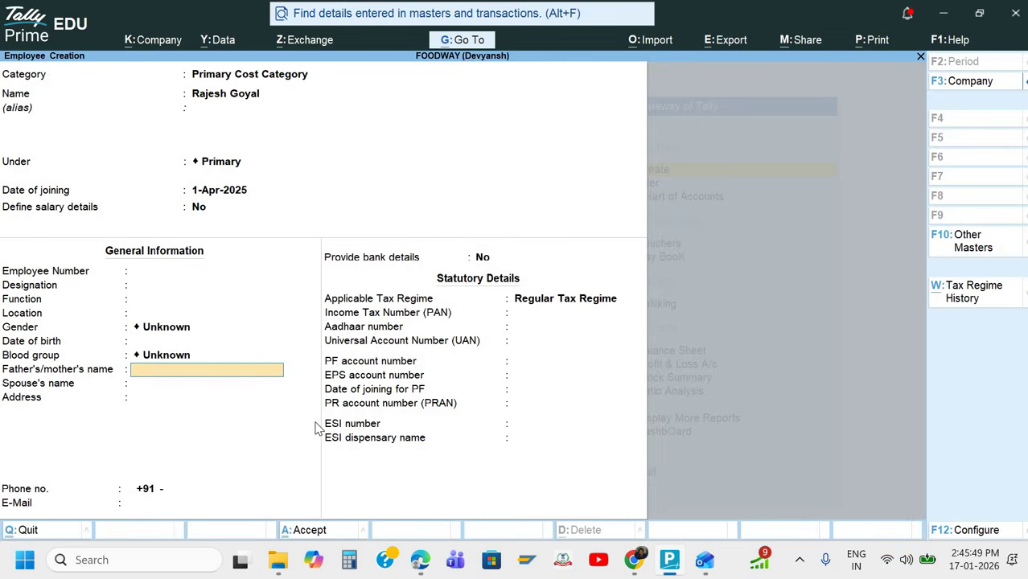
pyautogui.press('Return')
pyautogui.press('BackSpace')
pyautogui.press('BackSpace')
pyautogui.press('BackSpace')
pyautogui.press('BackSpace')
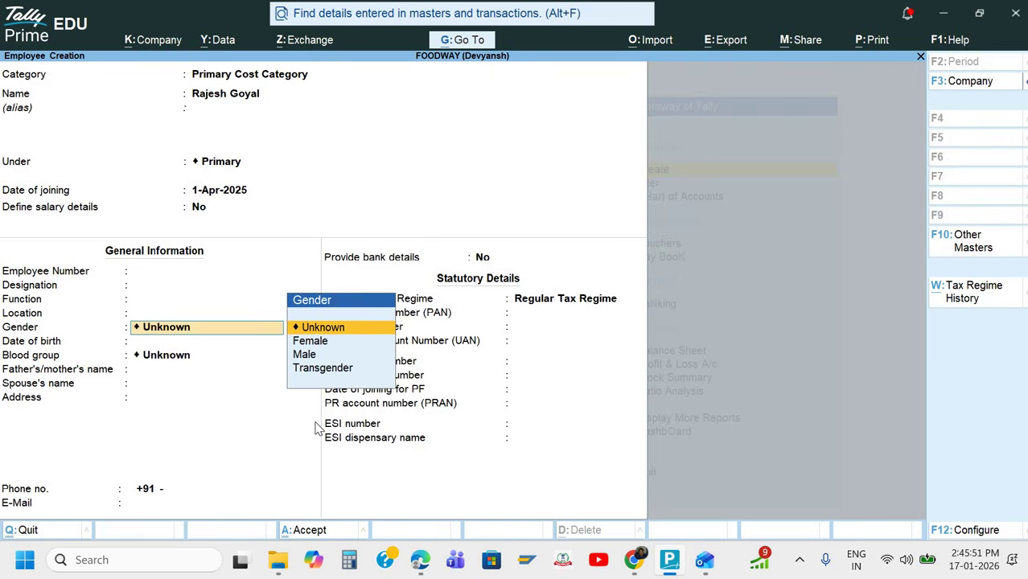
pyautogui.press('Down')
pyautogui.press('Down')
pyautogui.press('Return')
pyautogui.press('Return')
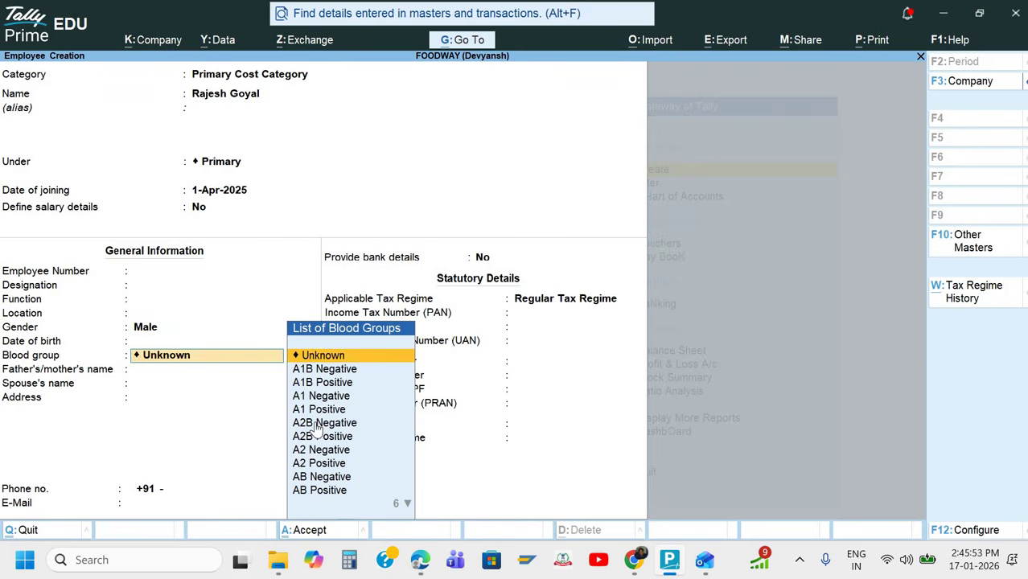
# Set the blood group to B Positive and leave the family, address and contact details blank.
pyautogui.write('b')
pyautogui.press('Down')
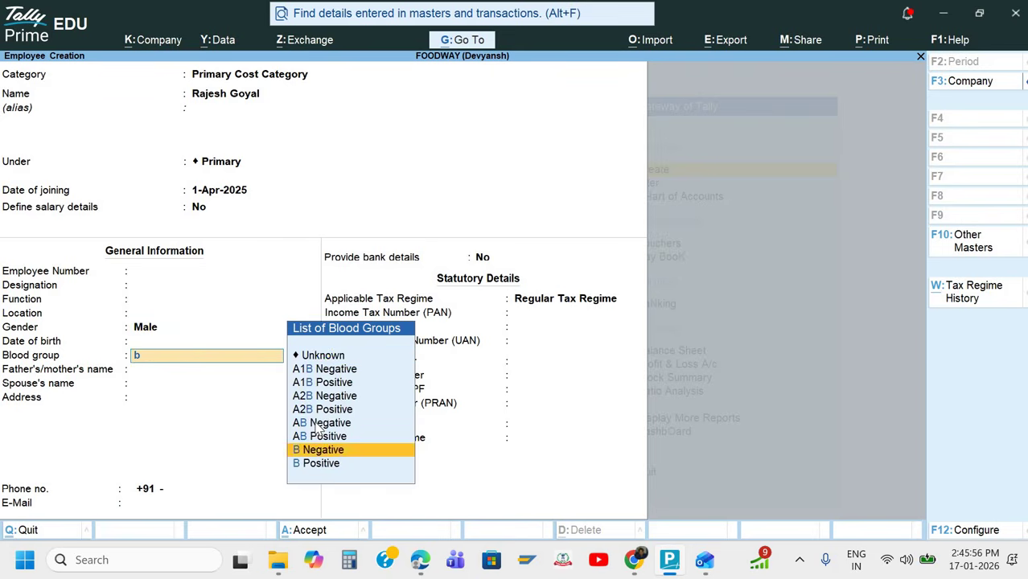
pyautogui.press('Down')
pyautogui.press('Return')
pyautogui.press('Return')
pyautogui.press('Return')
pyautogui.press('Return')
pyautogui.press('Return')
pyautogui.press('Return')
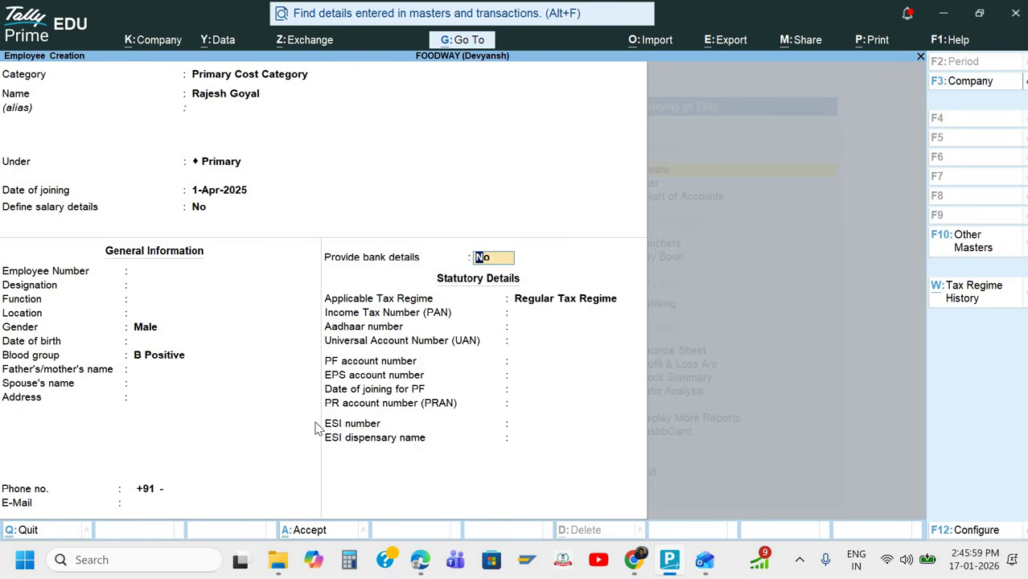
# Enable bank details for the employee and enter the account number copied from the first pay-slip.
pyautogui.press('y')
pyautogui.hotkey('alt', 'Tab')
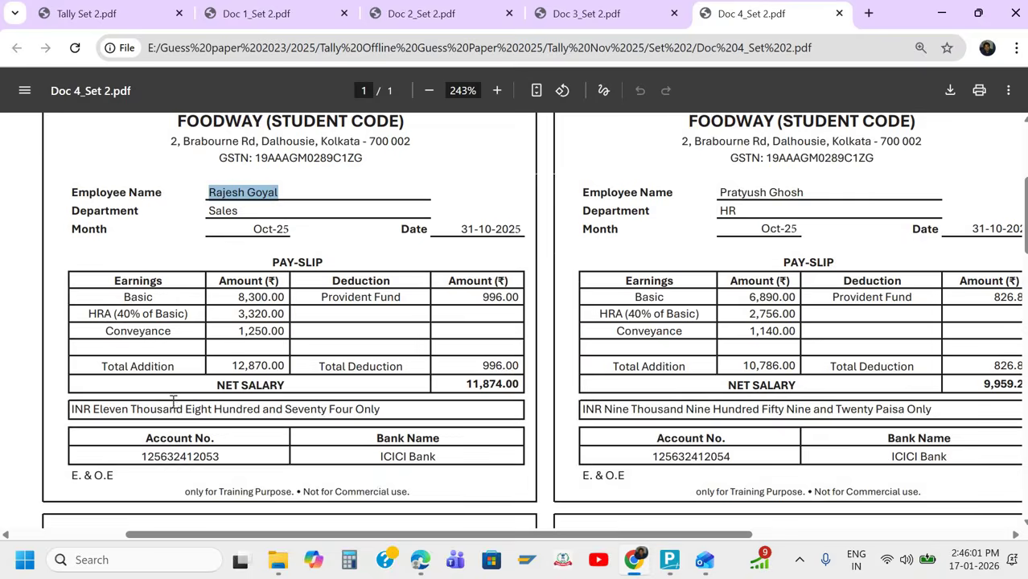
pyautogui.scroll(-1, 172, 401)
pyautogui.doubleClick(165, 384)
pyautogui.hotkey('ctrl', 'c')
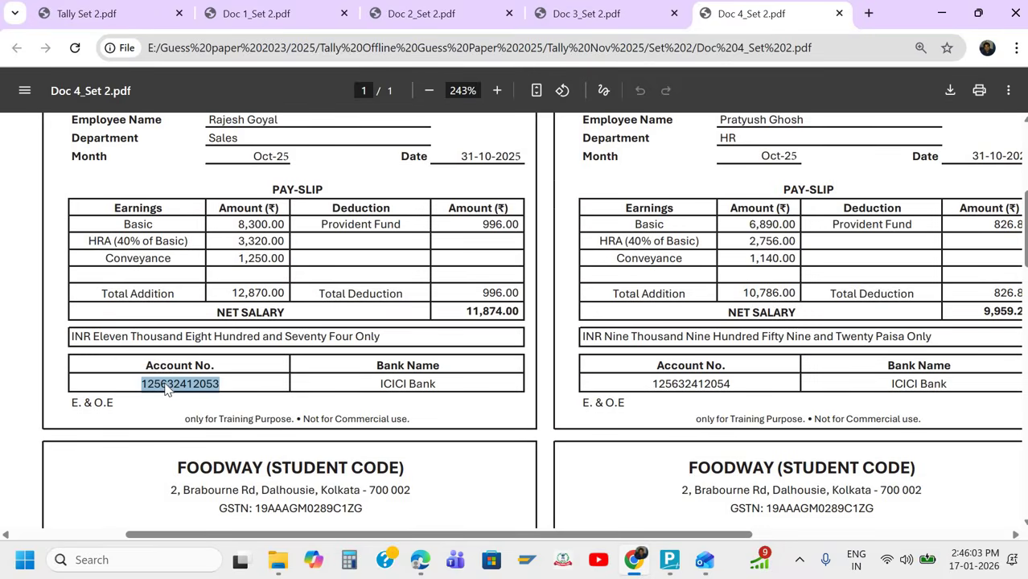
pyautogui.hotkey('alt', 'Tab')
pyautogui.hotkey('ctrl', 'alt', 'v')
pyautogui.press('Return')
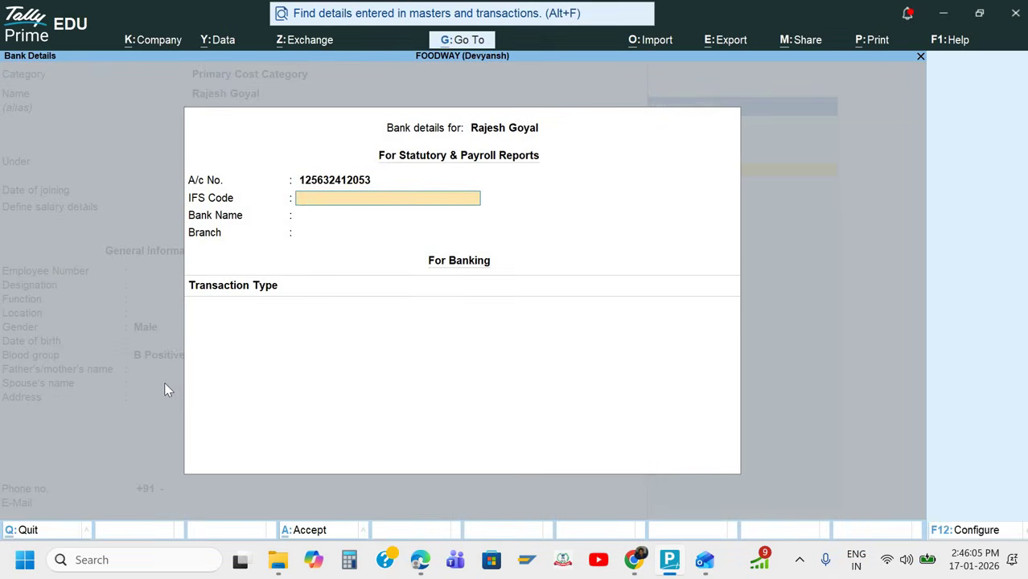
# Leave the IFS code blank and add ICICI Bank from the pay-slip as a new bank, without a branch.
pyautogui.press('Return')
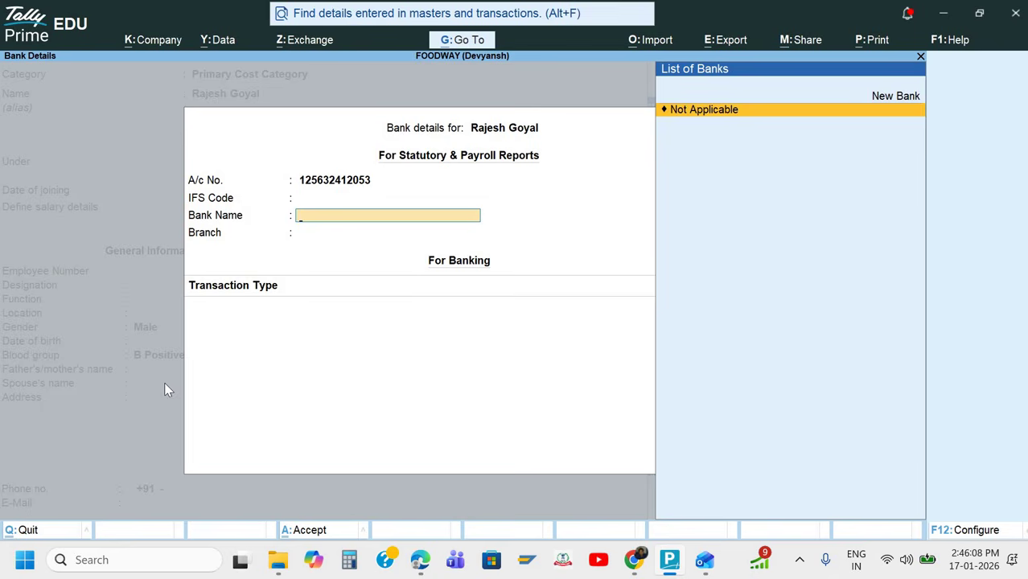
pyautogui.press('Up')
pyautogui.press('Return')
pyautogui.hotkey('alt', 'Tab')
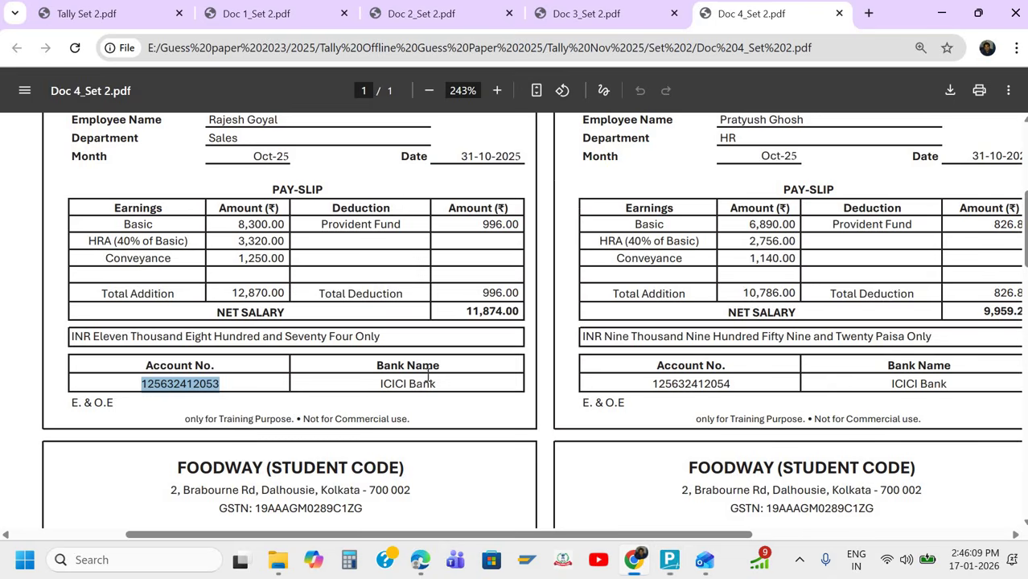
pyautogui.doubleClick(417, 386)
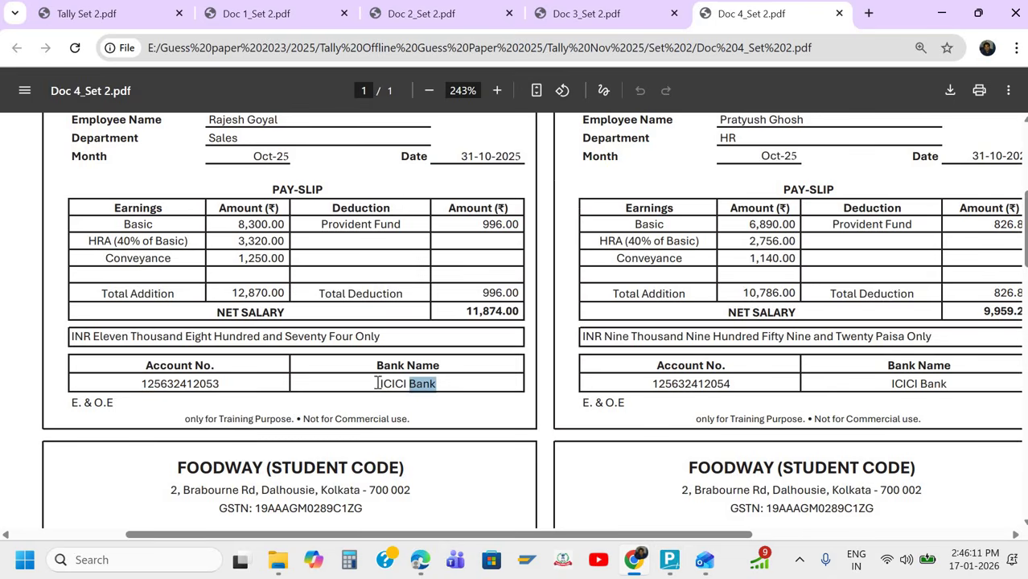
pyautogui.moveTo(378, 382); pyautogui.dragTo(448, 384)
pyautogui.hotkey('ctrl', 'c')
pyautogui.hotkey('alt', 'Tab')
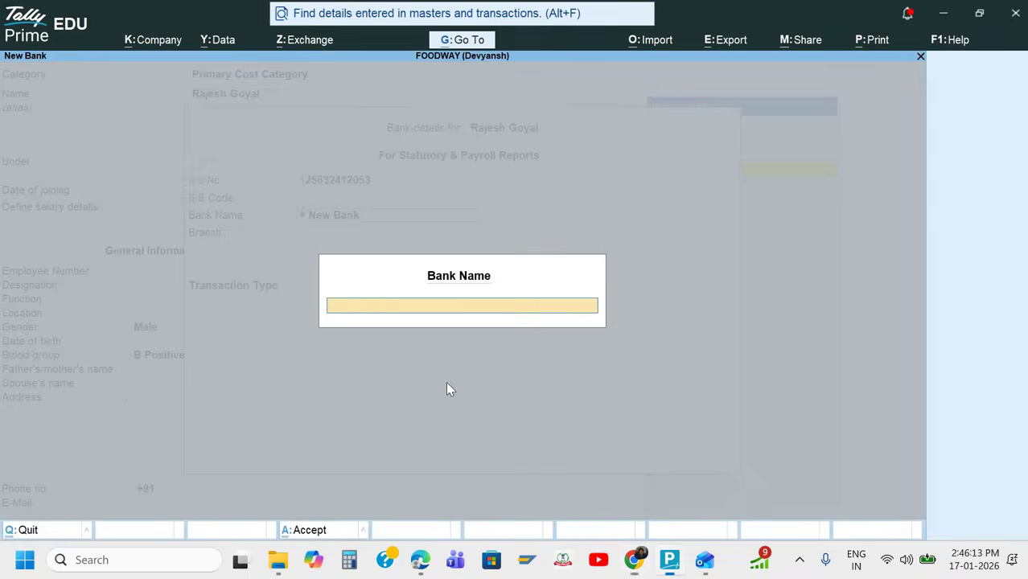
pyautogui.hotkey('ctrl', 'alt', 'v')
pyautogui.press('Return')
pyautogui.press('Return')
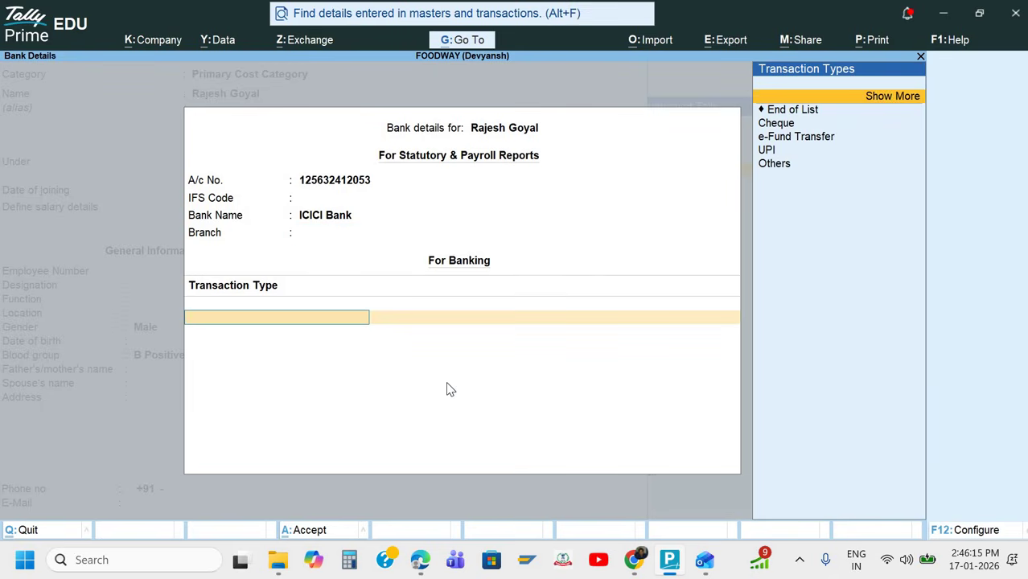
# Show all transaction types, choose e-Fund Transfer for the employee's banking and accept the bank details.
pyautogui.hotkey('alt', 'h')
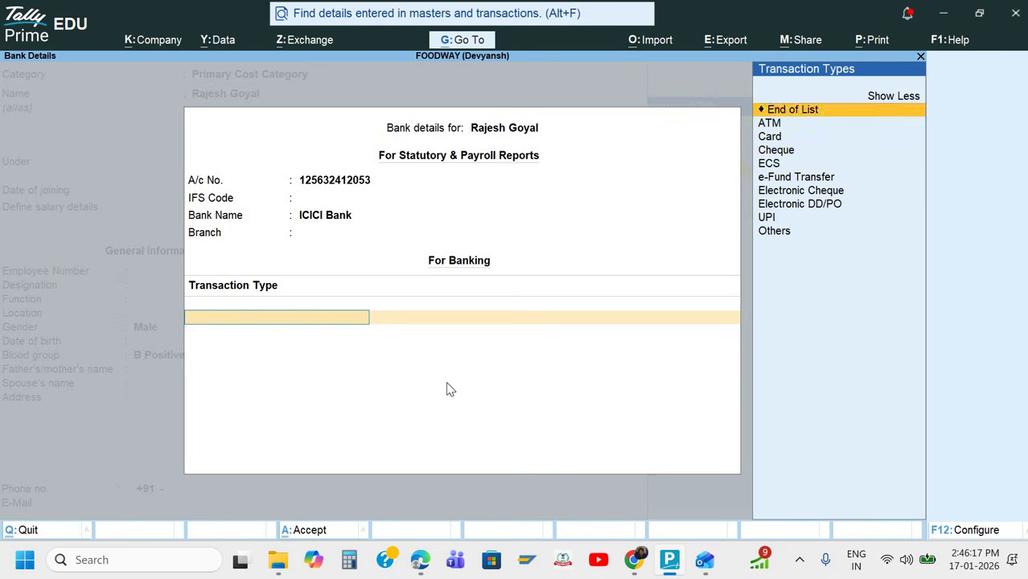
pyautogui.press('Down')
pyautogui.press('Down')
pyautogui.press('Down')
pyautogui.press('Down')
pyautogui.press('Down')
pyautogui.press('Return')
pyautogui.hotkey('ctrl', 'a')
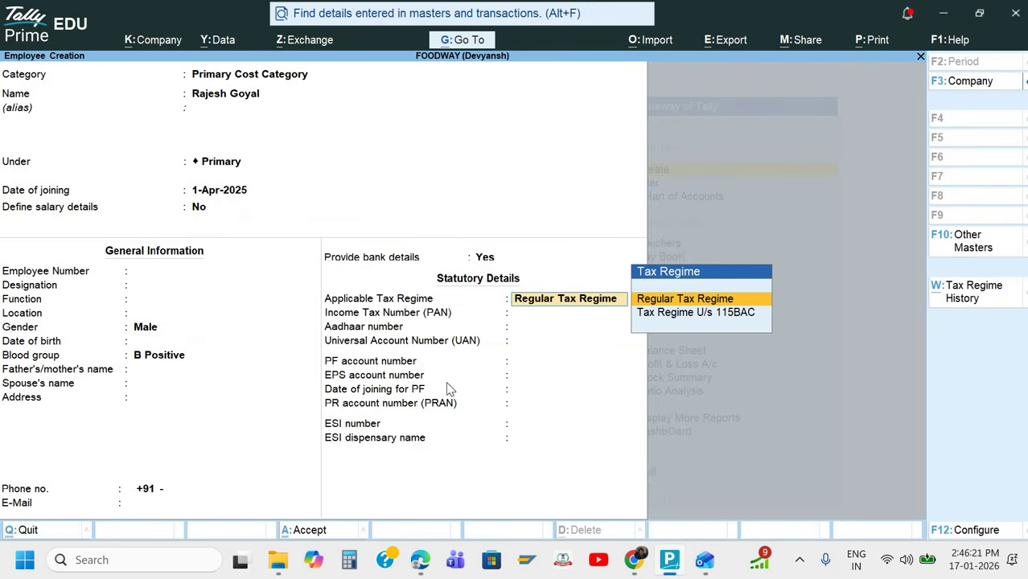
# Recheck the pay-slip, keep Regular Tax Regime, leave the other statutory details blank and save the employee.
pyautogui.hotkey('alt', 'Tab')
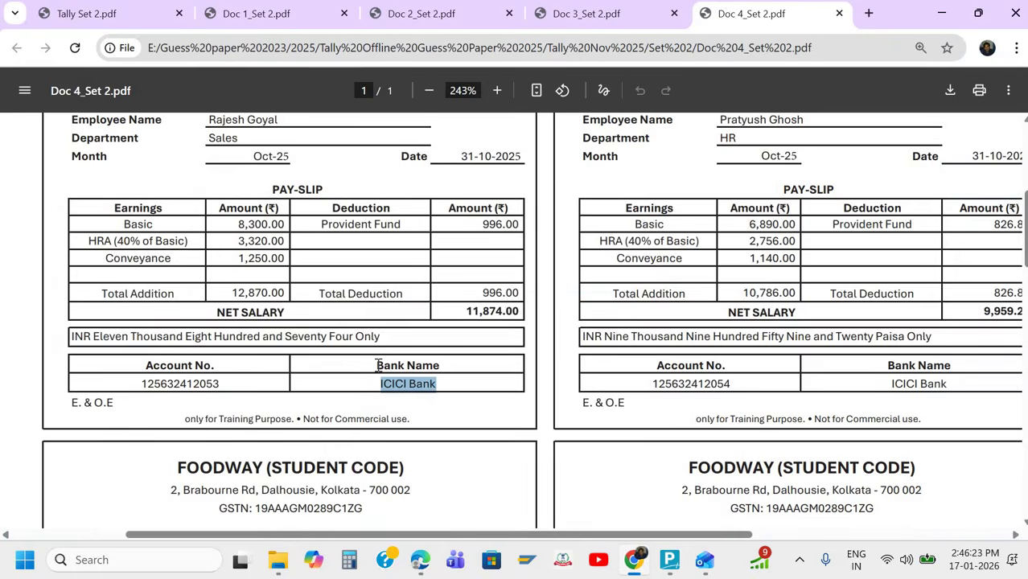
pyautogui.scroll(1, 378, 366)
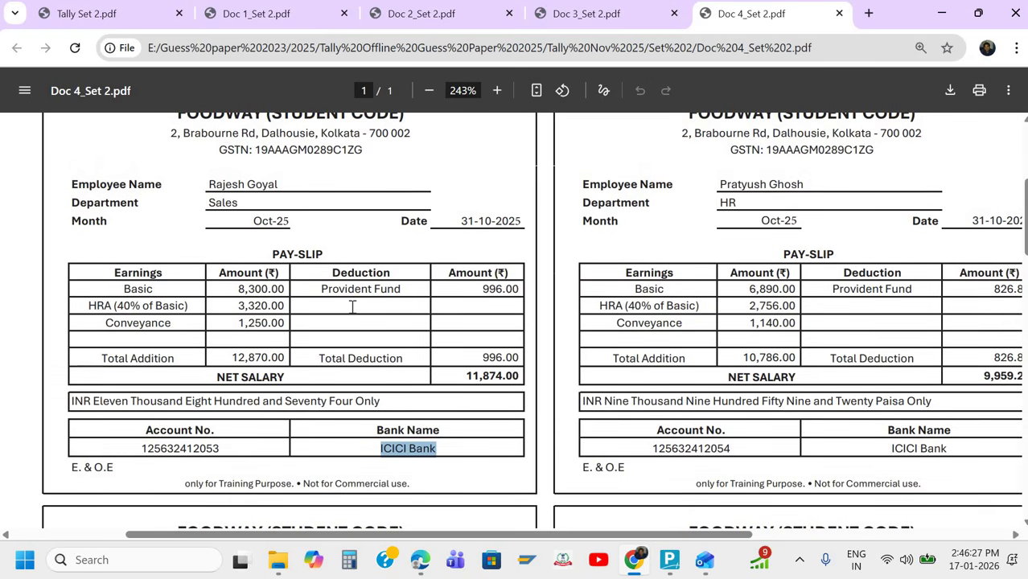
pyautogui.hotkey('alt', 'Tab')
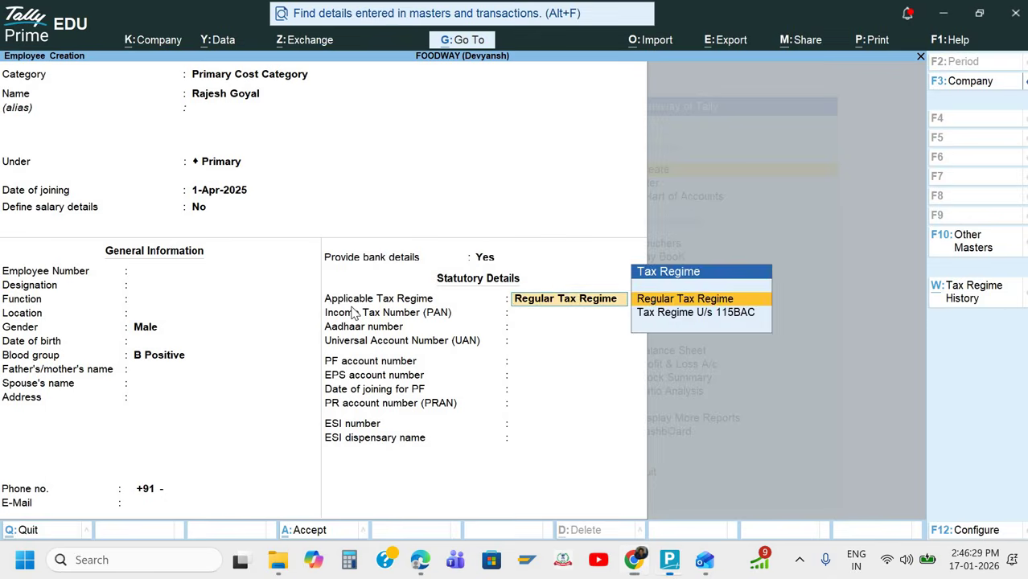
pyautogui.press('Return')
pyautogui.press('Return')
pyautogui.press('Return')
pyautogui.press('Return')
pyautogui.press('Return')
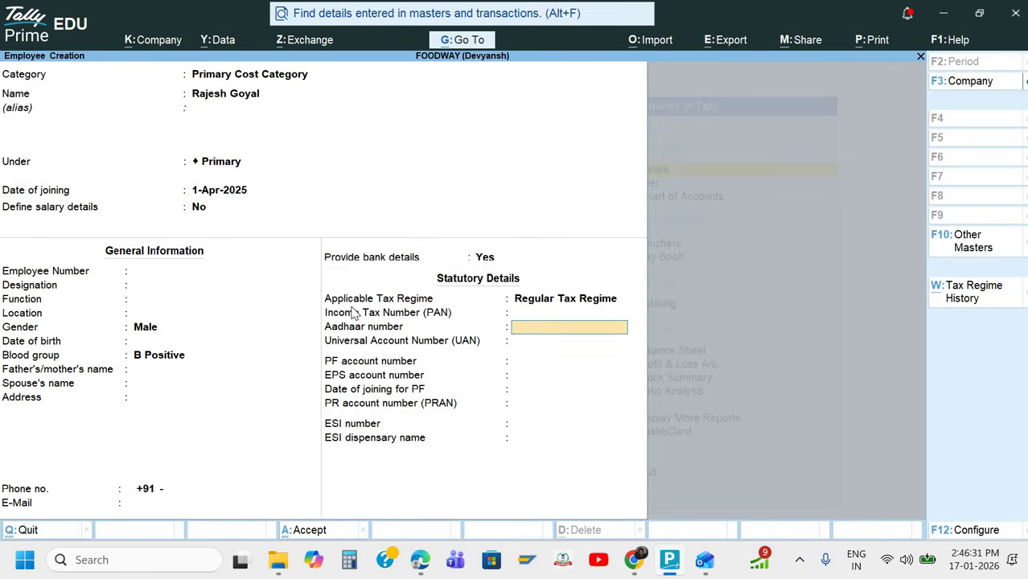
pyautogui.press('Return')
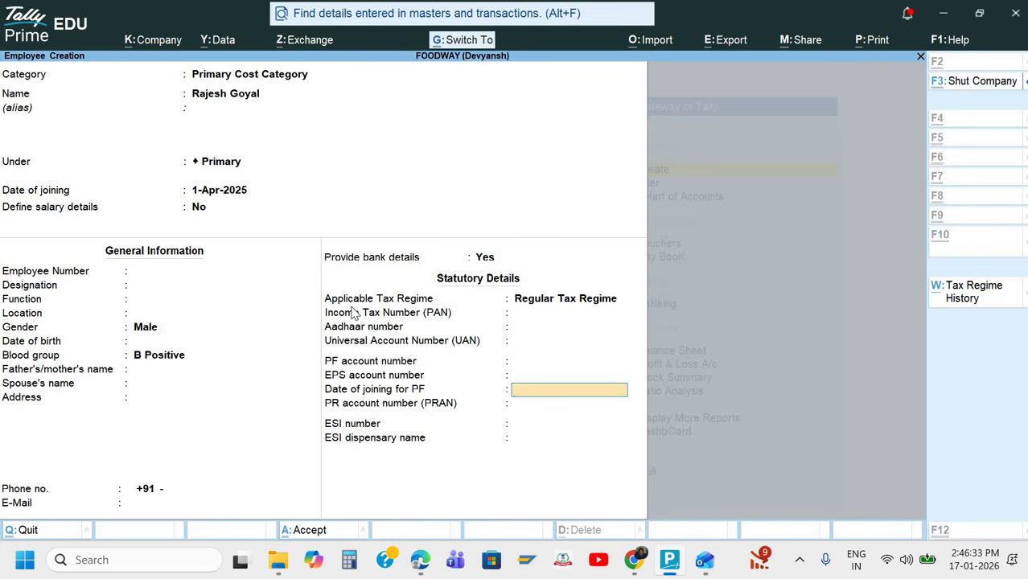
pyautogui.hotkey('ctrl', 'a')
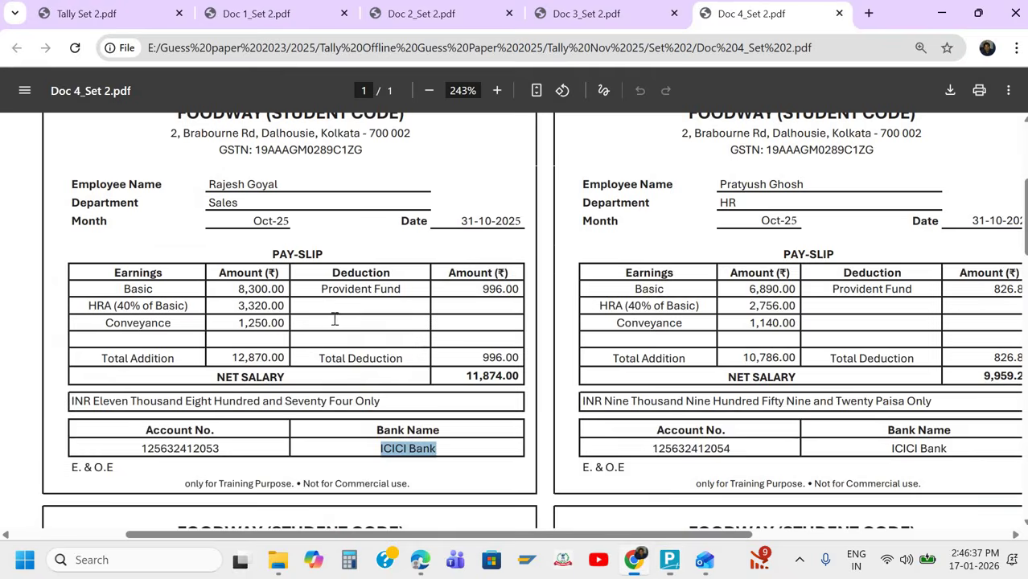
# Review the Document 4 pay-slips and copy the employee name from the HR department pay-slip.
pyautogui.hotkey('alt', 'Tab')
pyautogui.scroll(2, 327, 336)
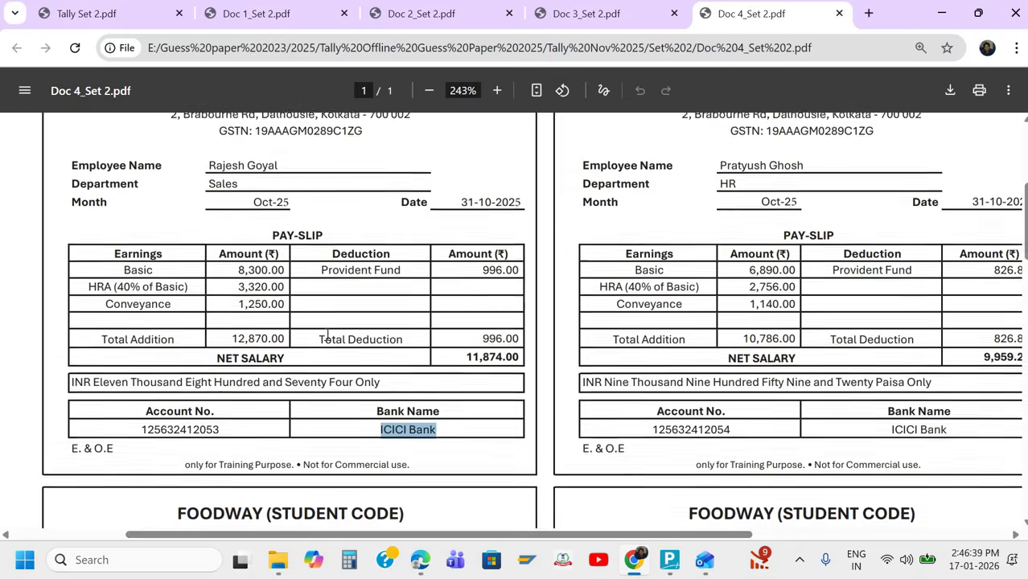
pyautogui.scroll(-1, 327, 335)
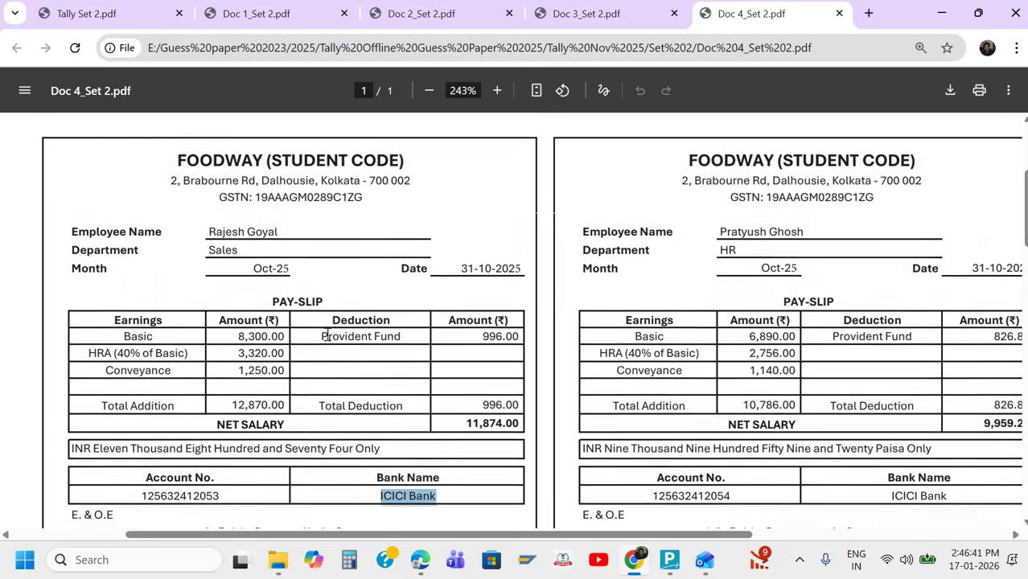
pyautogui.hotkey('alt', 'Tab')
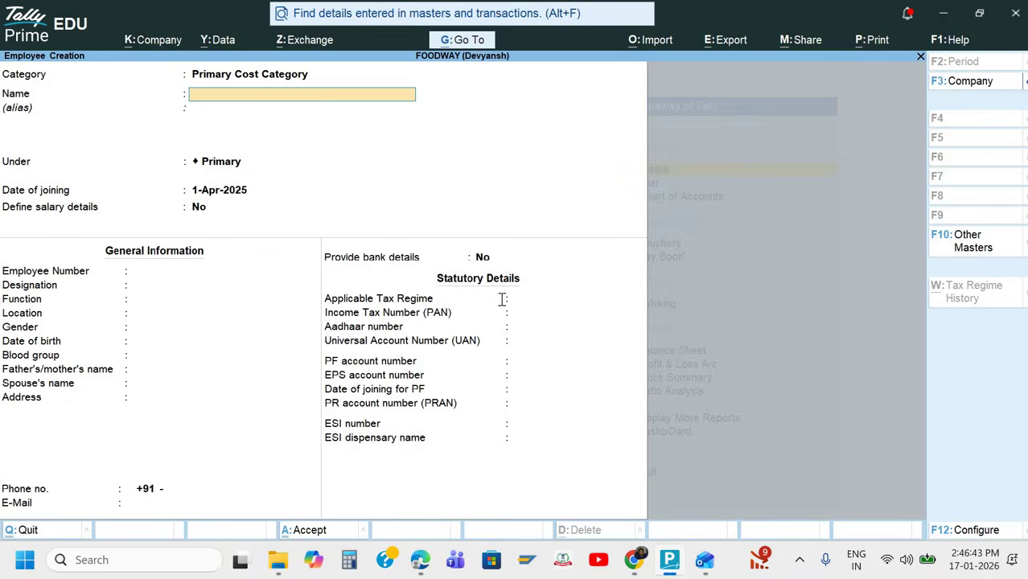
pyautogui.hotkey('alt', 'Tab')
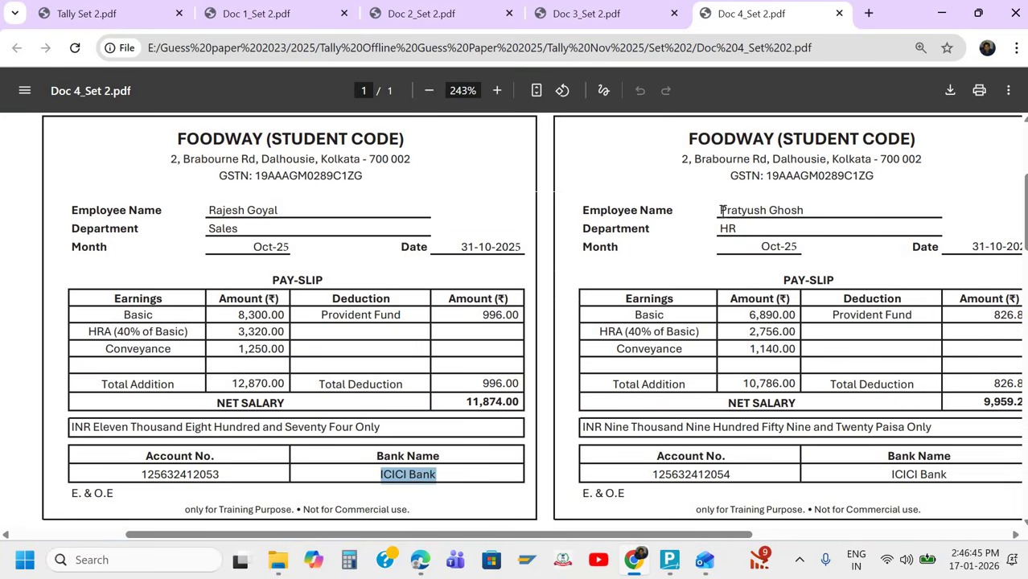
pyautogui.moveTo(720, 210); pyautogui.dragTo(806, 213)
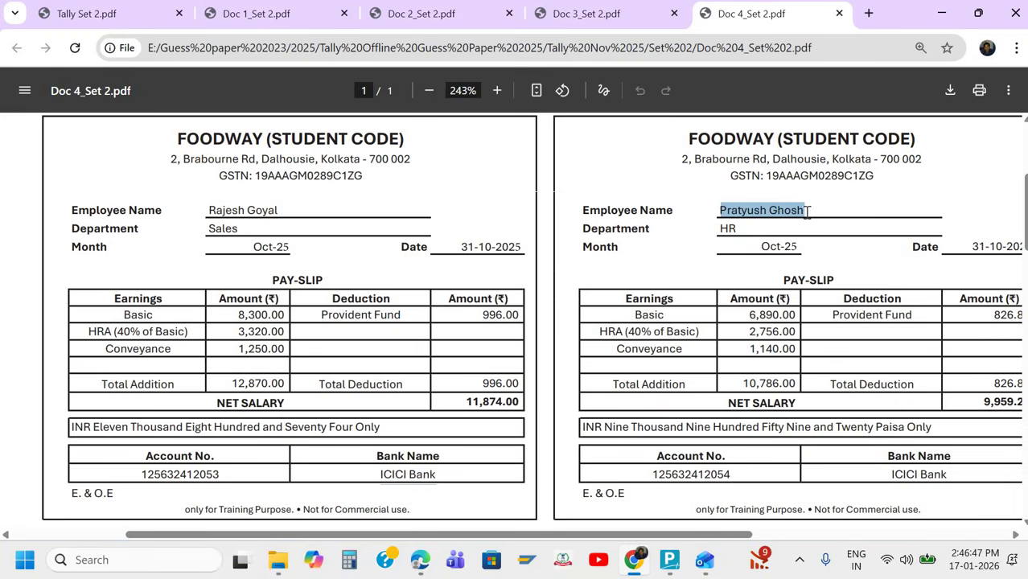
pyautogui.hotkey('ctrl', 'c')
pyautogui.hotkey('alt', 'Tab')
pyautogui.hotkey('ctrl', 'v')
pyautogui.press('Return')
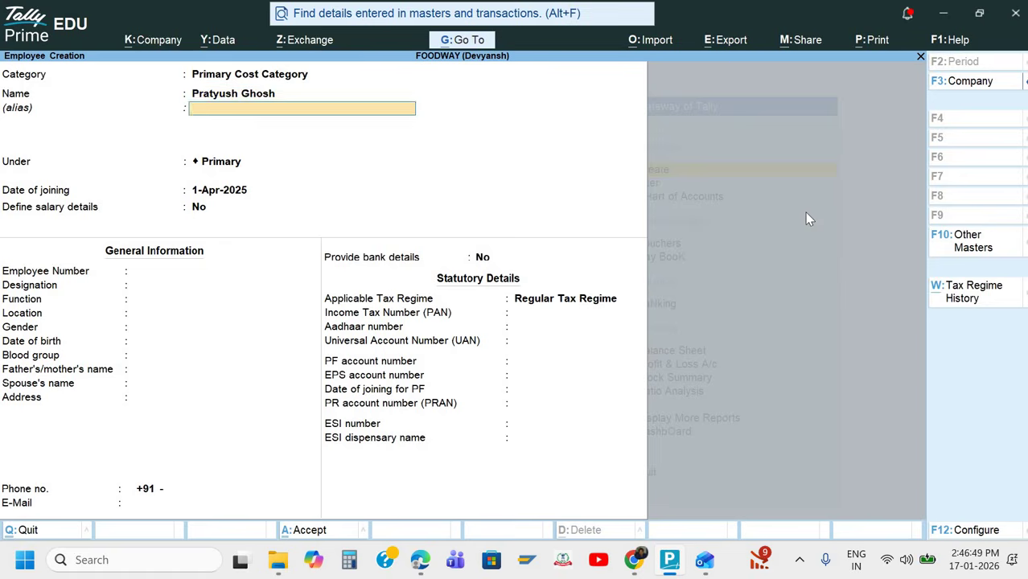
pyautogui.press('Return')
pyautogui.hotkey('alt', 'Tab')
pyautogui.hotkey('alt', 'Tab')
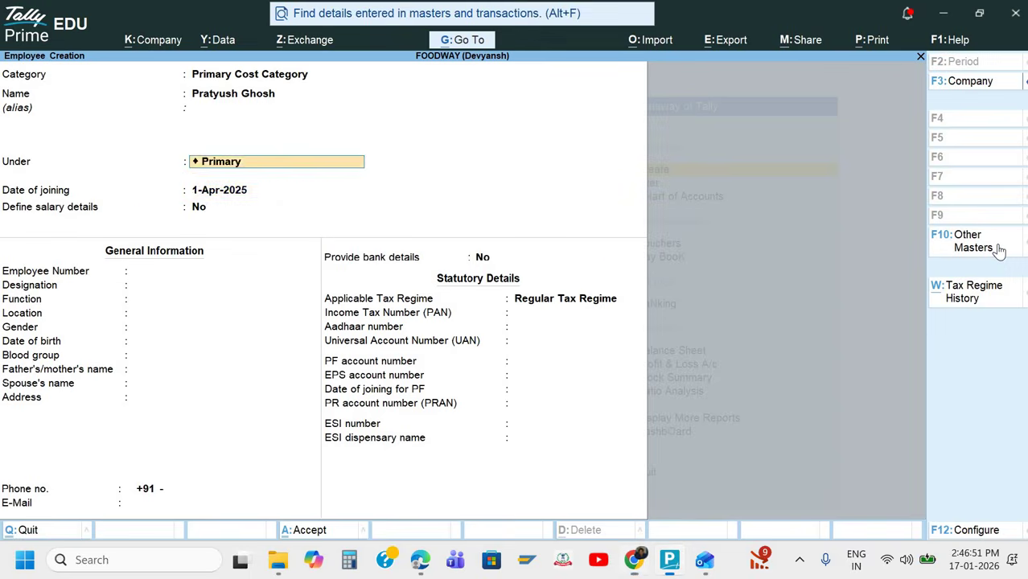
pyautogui.write('H')
pyautogui.press('Return')
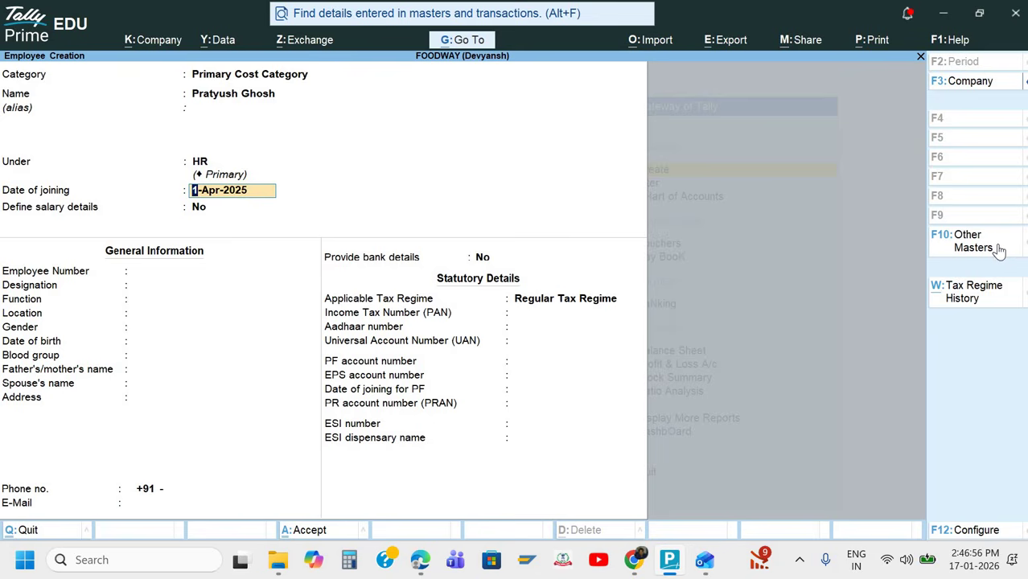
pyautogui.press('Escape')
pyautogui.press('Escape')
pyautogui.press('Return')
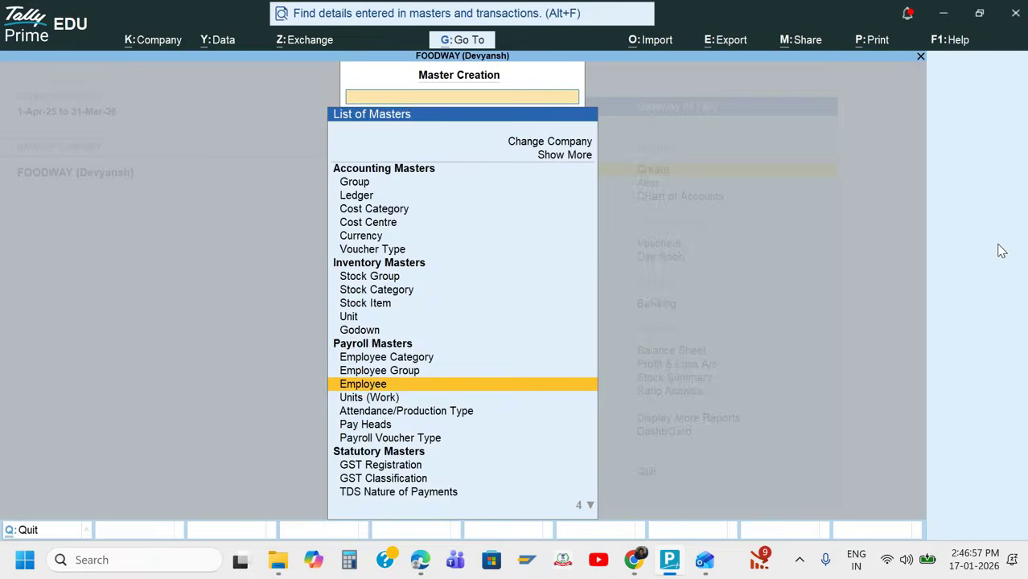
# Open the Sales pay-slip's employee master for alteration and go to its group assignment.
pyautogui.press('Escape')
pyautogui.press('Escape')
pyautogui.press('Escape')
pyautogui.press('Down')
pyautogui.press('Return')
pyautogui.press('Down')
pyautogui.press('Down')
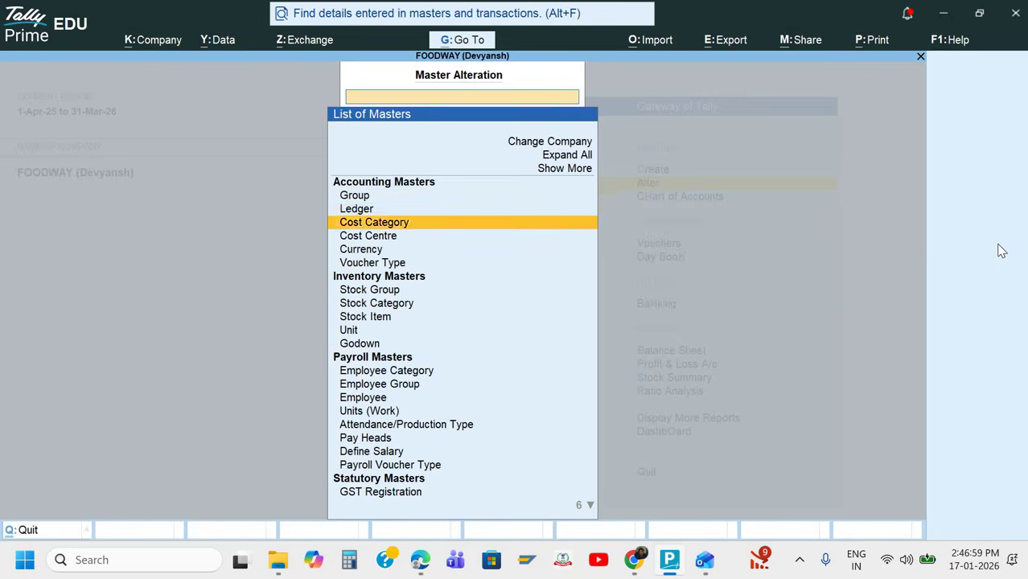
pyautogui.press('Down')
pyautogui.press('Down')
pyautogui.press('Down')
pyautogui.press('Down')
pyautogui.press('Down')
pyautogui.press('Down')
pyautogui.press('Down')
pyautogui.press('Down')
pyautogui.press('Down')
pyautogui.press('Down')
pyautogui.press('Down')
pyautogui.press('Down')
pyautogui.press('Down')
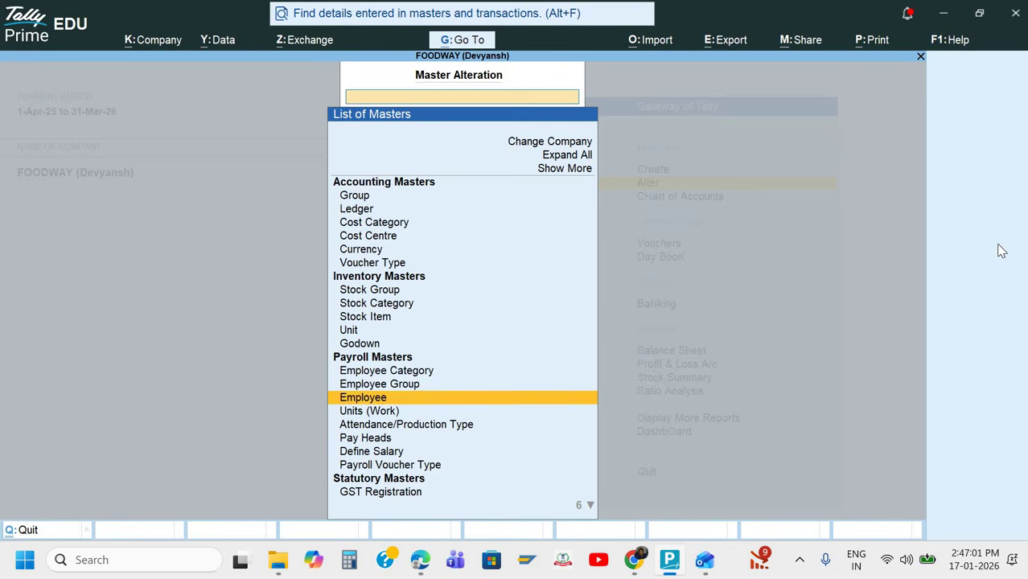
pyautogui.press('Return')
pyautogui.press('Return')
pyautogui.press('Return')
pyautogui.press('Return')
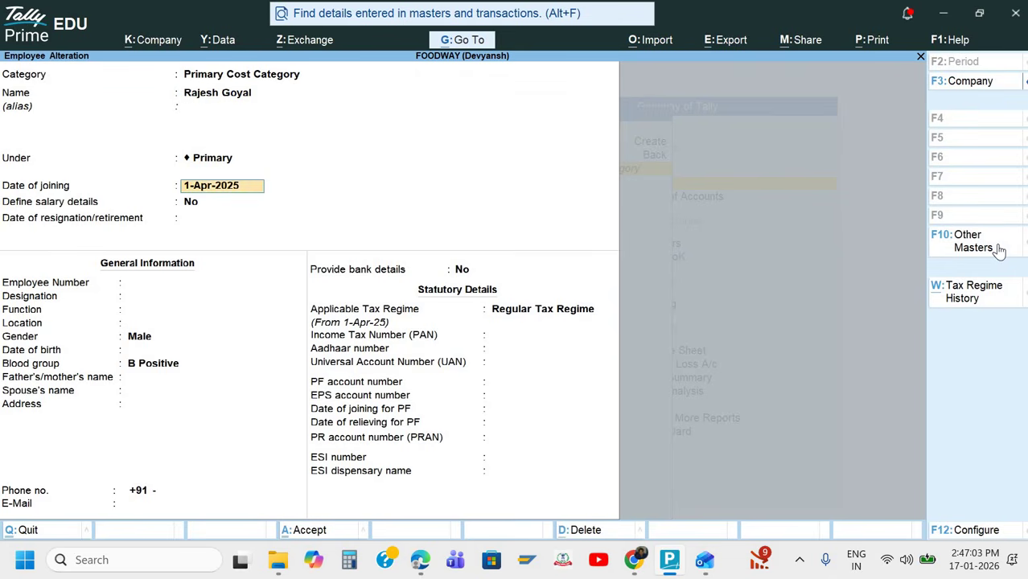
# Check the department on the pay-slip, place the employee under the Sales group and save the altered master.
pyautogui.press('BackSpace')
pyautogui.hotkey('alt', 'Tab')
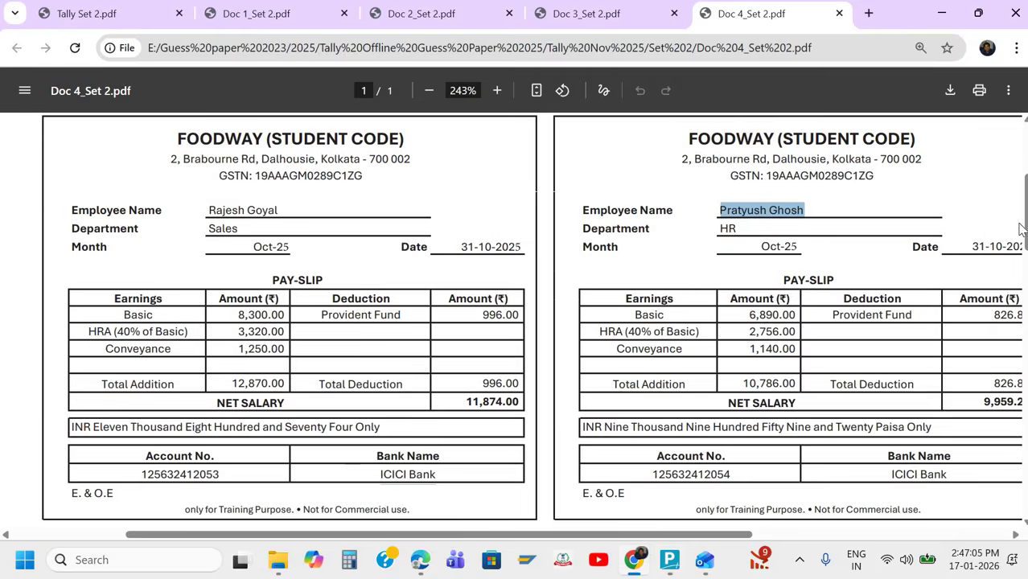
pyautogui.hotkey('alt', 'Tab')
pyautogui.write('Sa')
pyautogui.press('Return')
pyautogui.hotkey('ctrl', 'a')
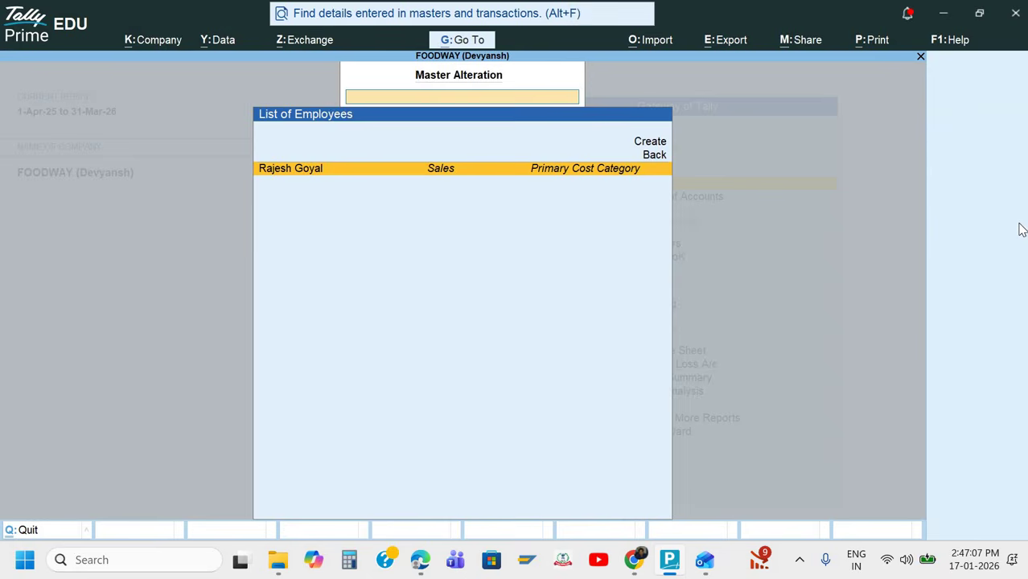
pyautogui.press('Escape')
pyautogui.press('Escape')
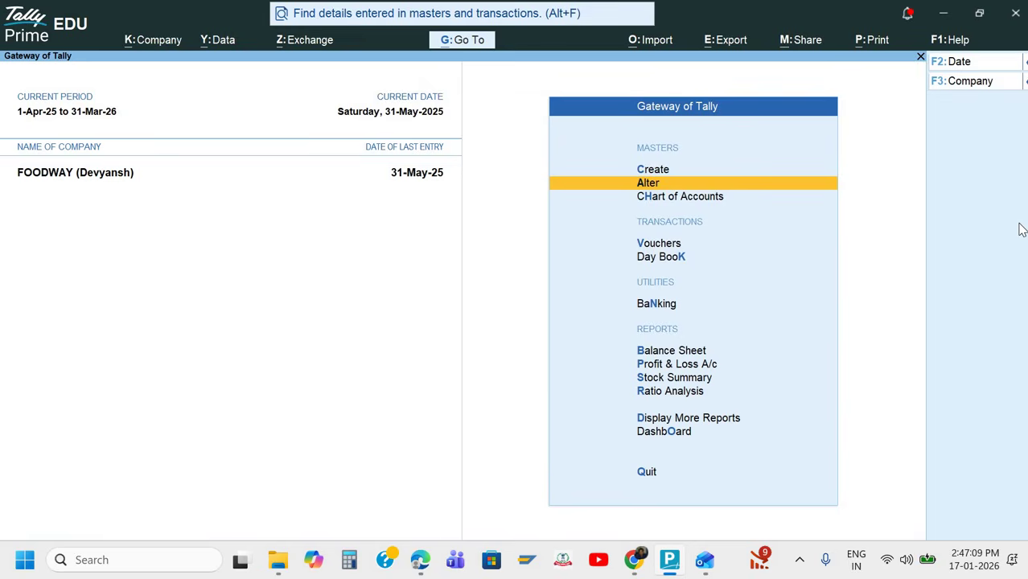
# Start creating a new employee and enter the name copied from the HR pay-slip, without an alias.
pyautogui.press('Down')
pyautogui.press('Up')
pyautogui.press('Up')
pyautogui.press('Return')
pyautogui.press('Down')
pyautogui.press('Down')
pyautogui.press('Down')
pyautogui.press('Down')
pyautogui.press('Down')
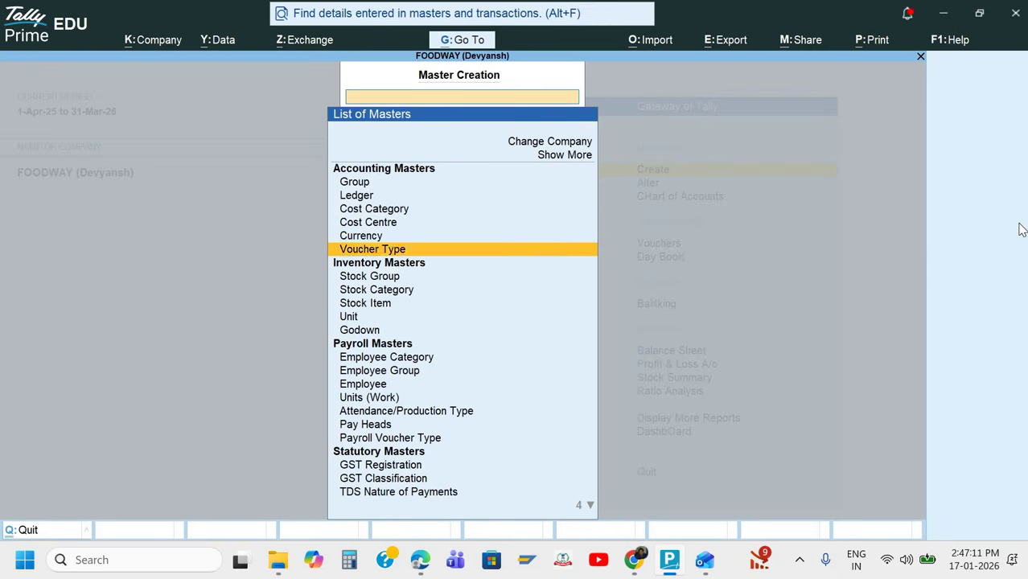
pyautogui.press('Down')
pyautogui.press('Down')
pyautogui.press('Down')
pyautogui.press('Down')
pyautogui.press('Down')
pyautogui.press('Down')
pyautogui.press('Down')
pyautogui.press('Down')
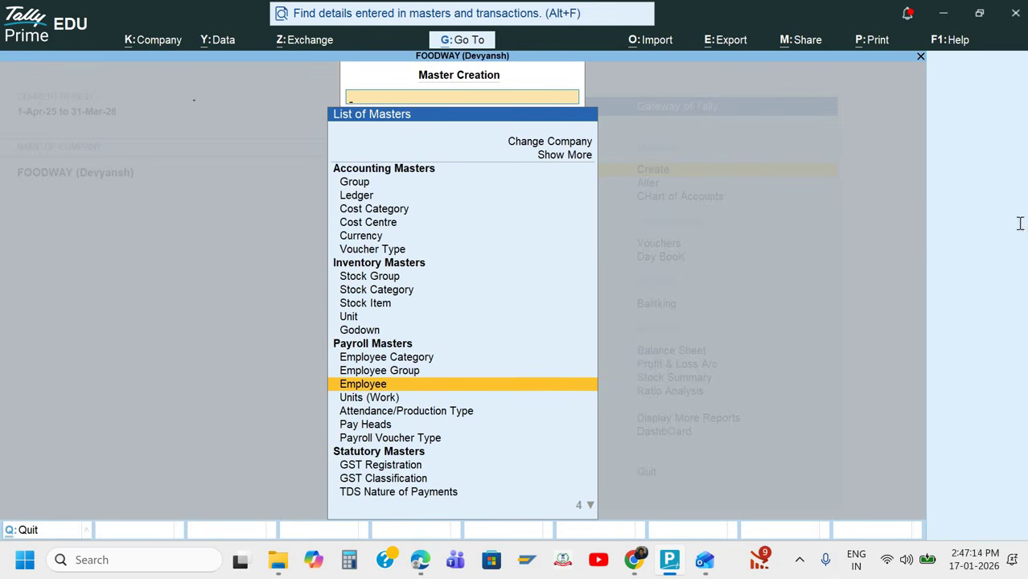
pyautogui.press('Return')
pyautogui.hotkey('alt', 'Tab')
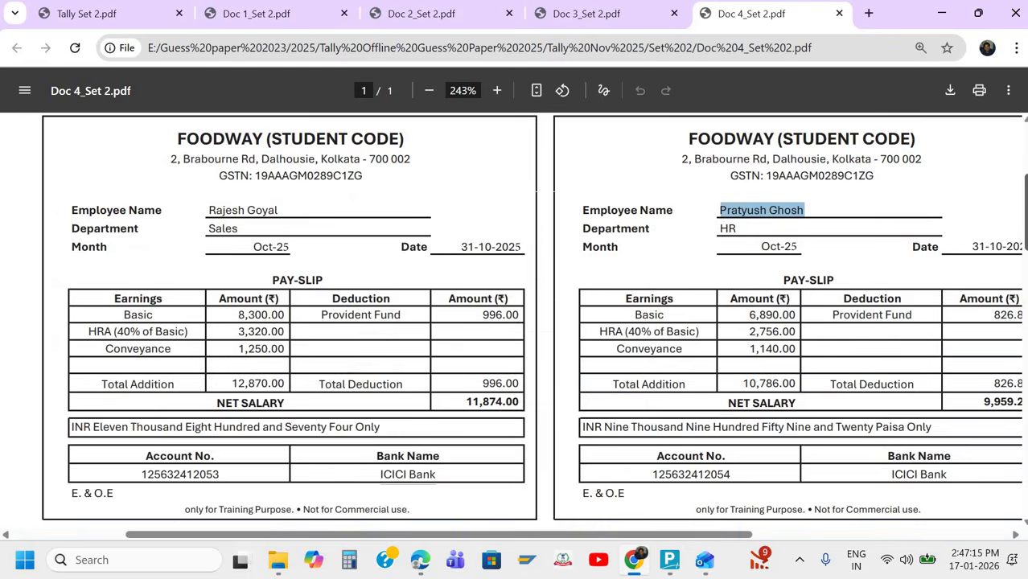
pyautogui.hotkey('alt', 'Tab')
pyautogui.hotkey('ctrl', 'v')
pyautogui.press('Return')
pyautogui.press('Return')
# Place the new employee under the HR group and keep the joining date of 1-Apr-2025.
pyautogui.press('BackSpace')
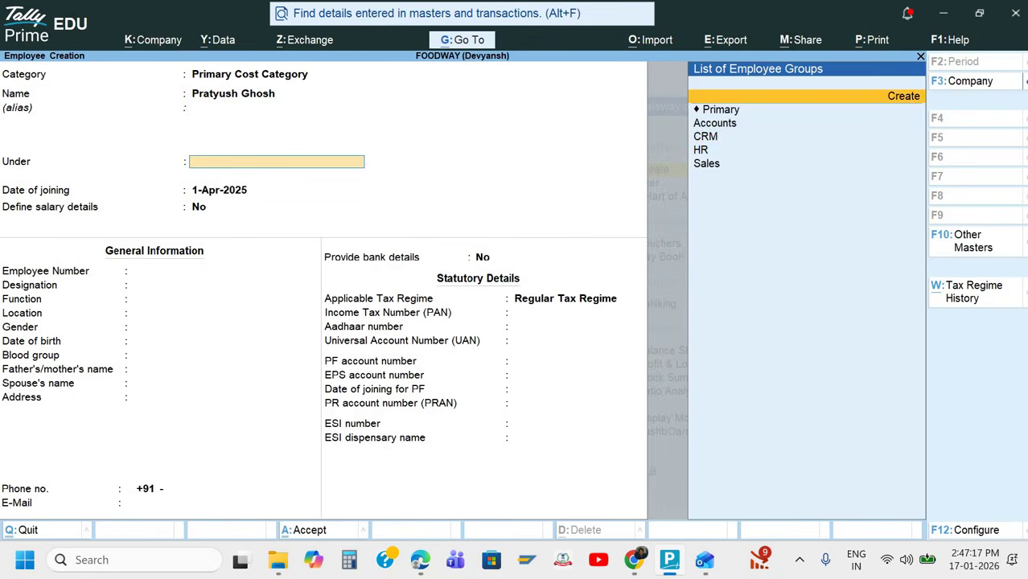
pyautogui.press('Down')
pyautogui.press('Down')
pyautogui.press('Down')
pyautogui.press('Down')
pyautogui.press('Return')
pyautogui.press('Return')
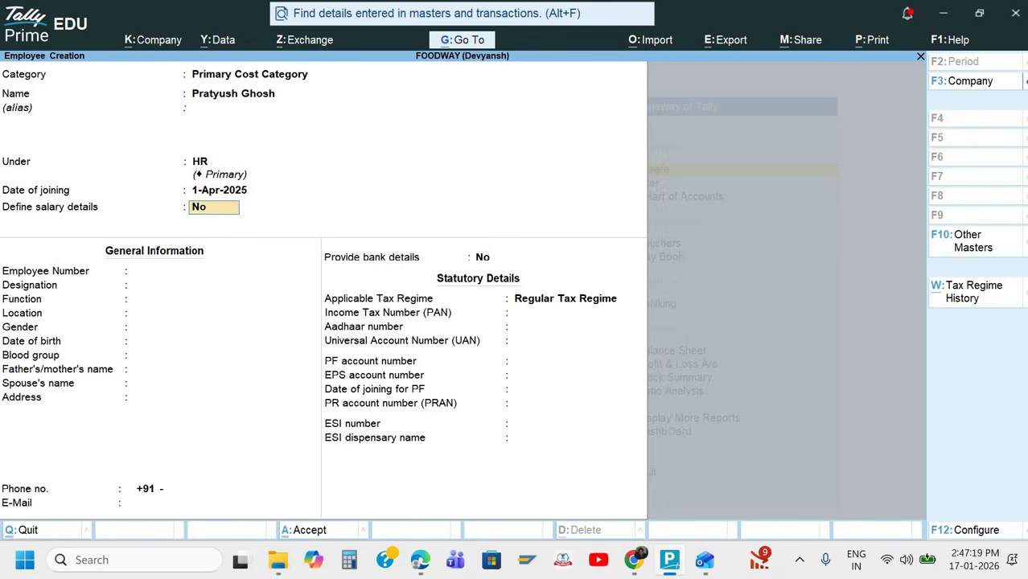
# Keep salary details at No, leave employee number, designation, function and location blank, and set the gender to Male.
pyautogui.press('Return')
pyautogui.press('Return')
pyautogui.press('Return')
pyautogui.press('Return')
pyautogui.press('Return')
pyautogui.press('Return')
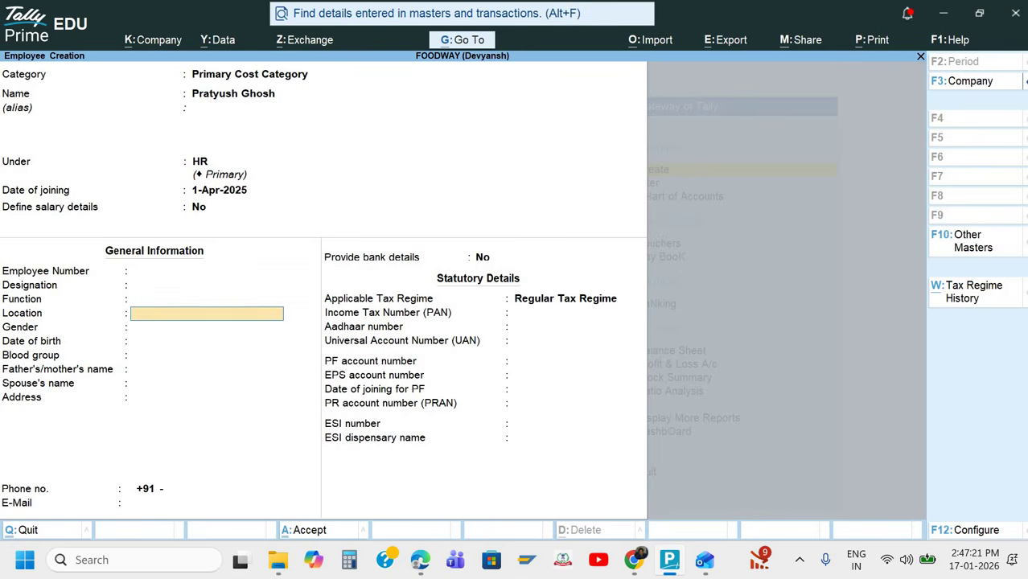
pyautogui.press('BackSpace')
pyautogui.press('Down')
pyautogui.press('Down')
pyautogui.press('Down')
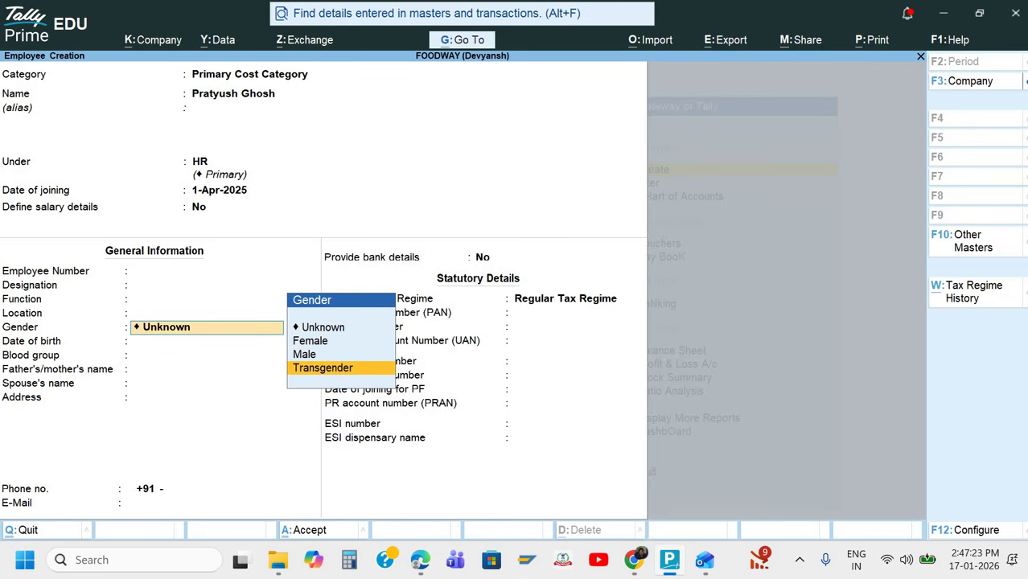
pyautogui.press('Up')
pyautogui.press('Return')
# Set the blood group to B Positive, leaving the date of birth, family, address and phone details blank.
pyautogui.press('Return')
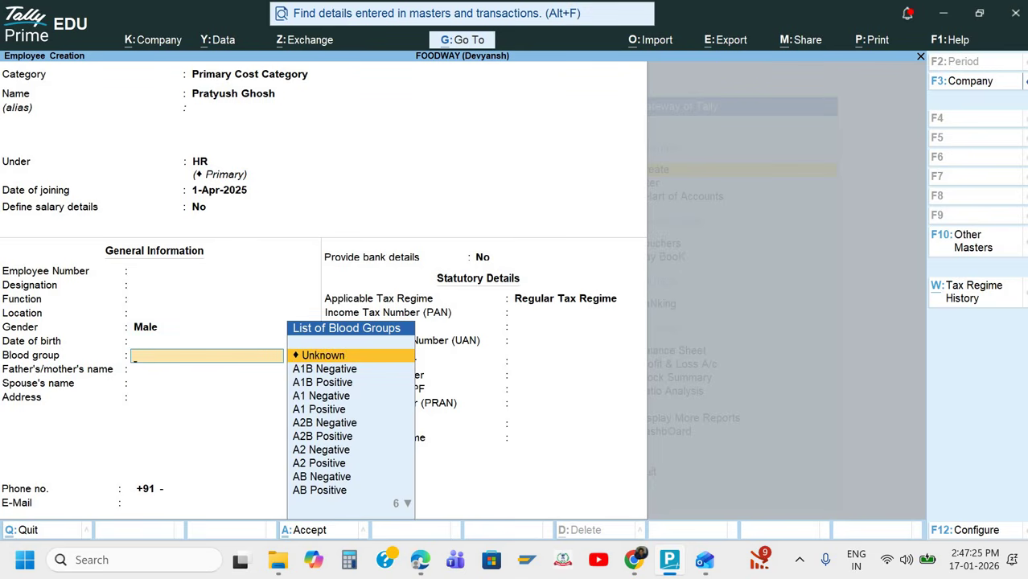
pyautogui.write('b')
pyautogui.press('Down')
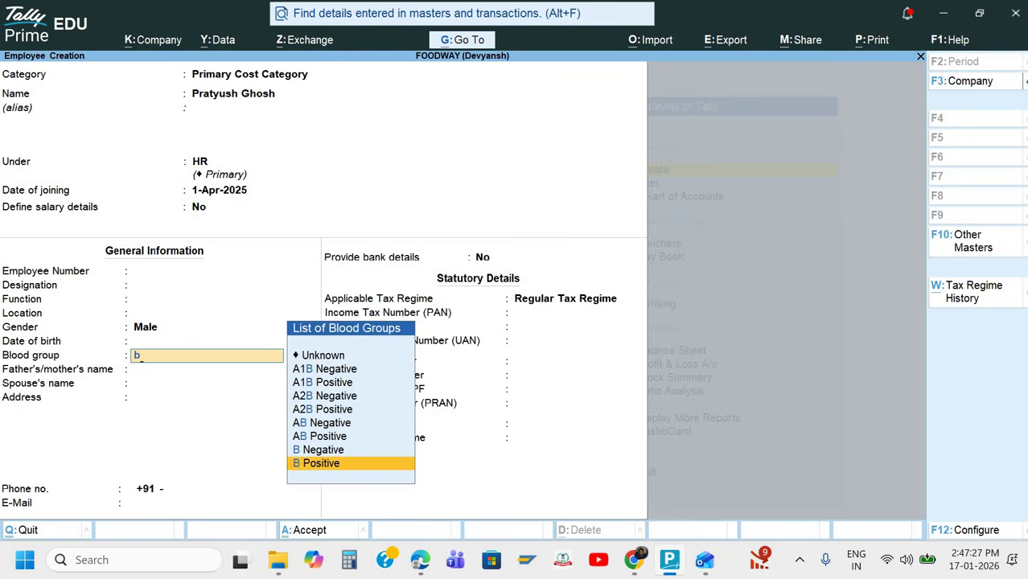
pyautogui.press('Return')
pyautogui.press('Return')
pyautogui.press('Return')
pyautogui.press('Return')
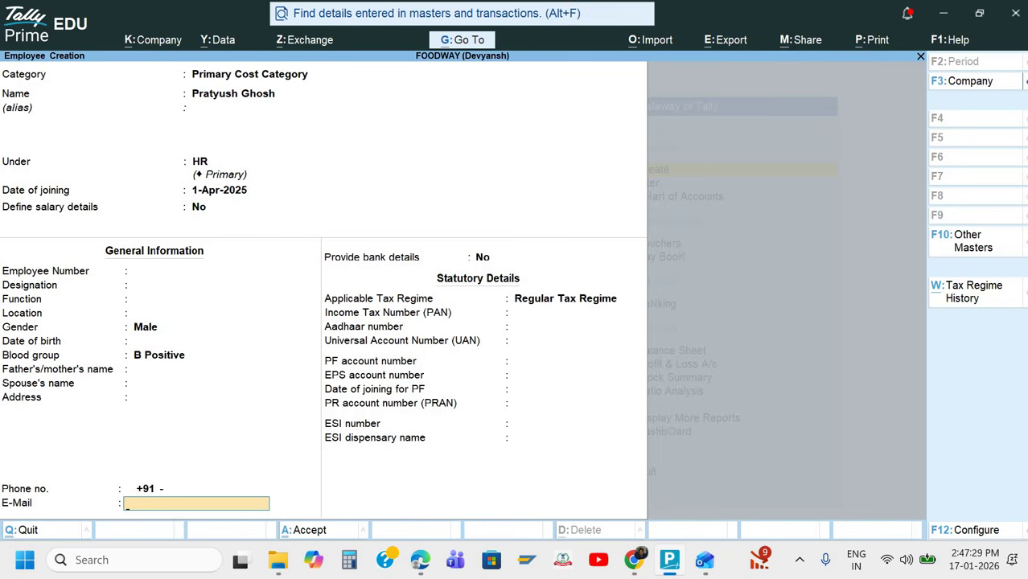
# Enable bank details for the employee and enter the account number copied from the HR pay-slip.
pyautogui.press('Return')
pyautogui.write('y')
pyautogui.press('Return')
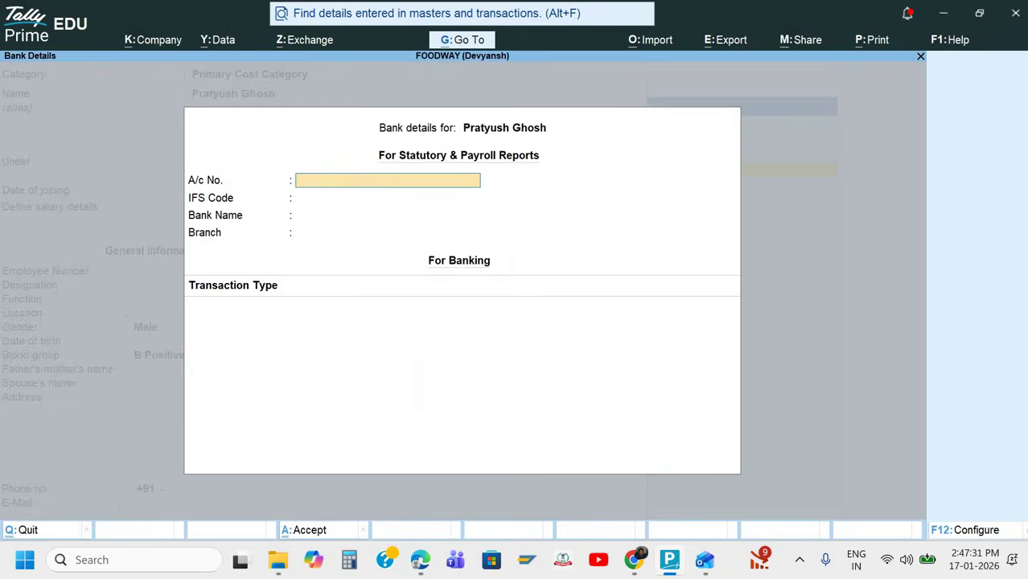
pyautogui.hotkey('alt', 'Tab')
pyautogui.hscroll(2, 720, 344)
pyautogui.scroll(-3, 721, 344)
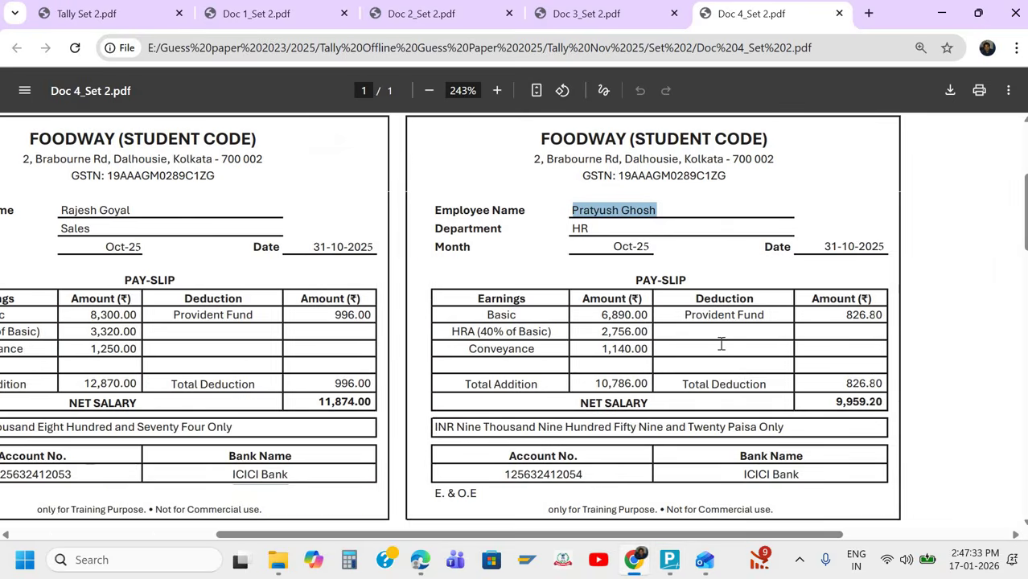
pyautogui.doubleClick(551, 363)
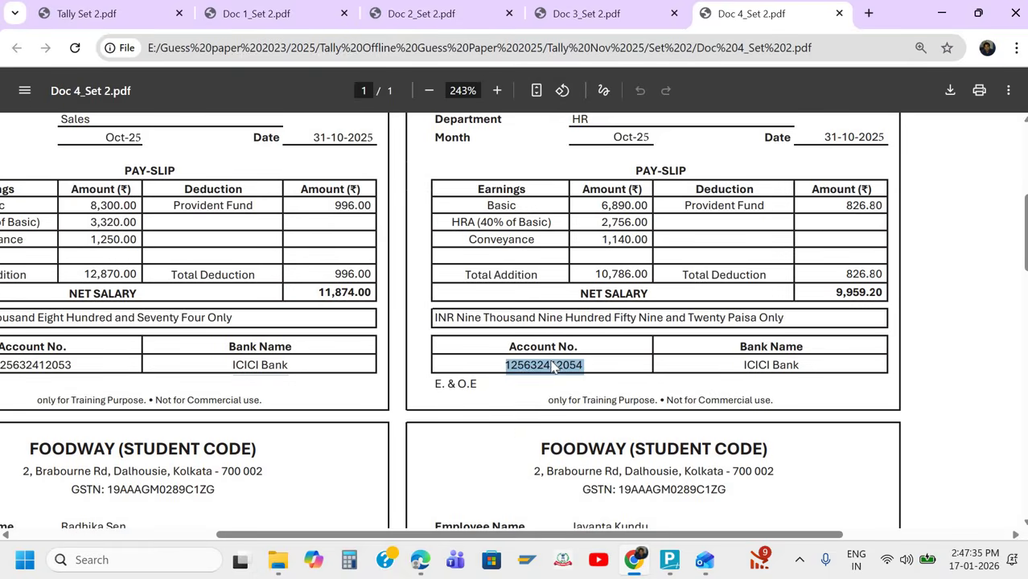
pyautogui.hotkey('ctrl', 'c')
pyautogui.hotkey('alt', 'Tab')
pyautogui.hotkey('ctrl', 'alt', 'v')
pyautogui.press('Return')
# Leave the IFS code blank and add ICICI Bank, copied from the HR pay-slip, as a new bank.
pyautogui.press('Return')
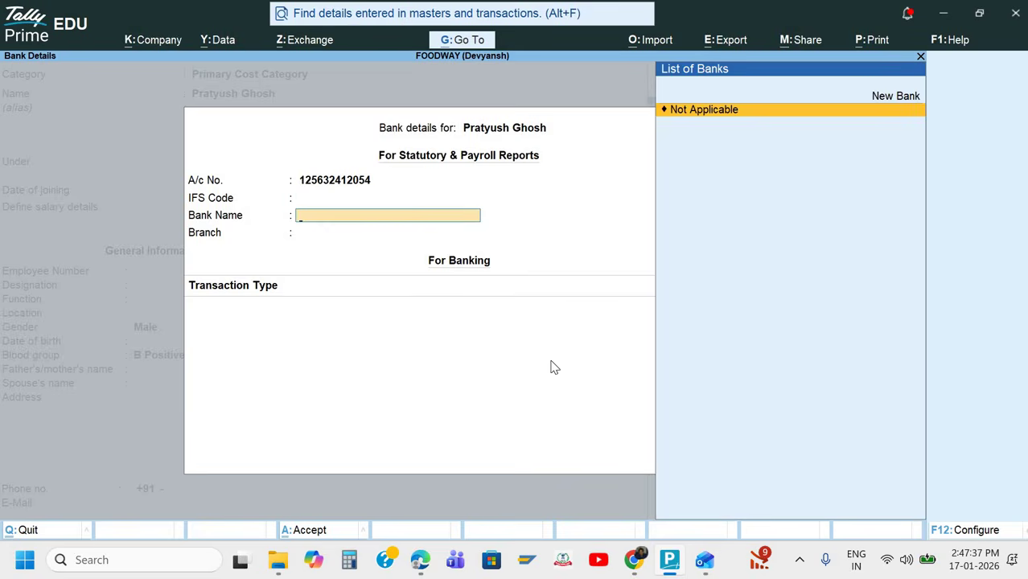
pyautogui.press('Up')
pyautogui.press('Return')
pyautogui.hotkey('alt', 'Tab')
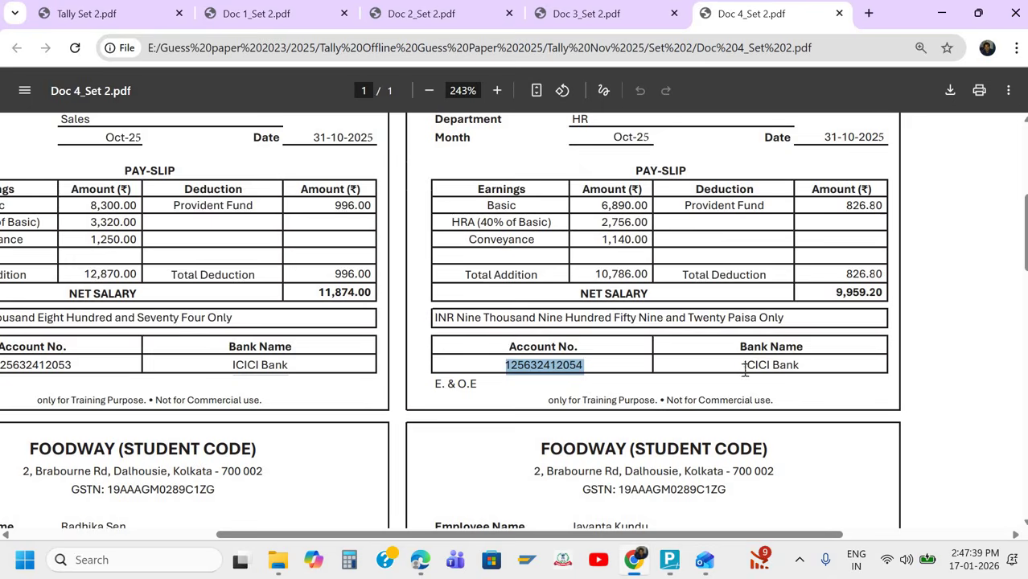
pyautogui.tripleClick(815, 366)
pyautogui.hotkey('ctrl', 'c')
pyautogui.hotkey('alt', 'Tab')
pyautogui.hotkey('ctrl', 'alt', 'v')
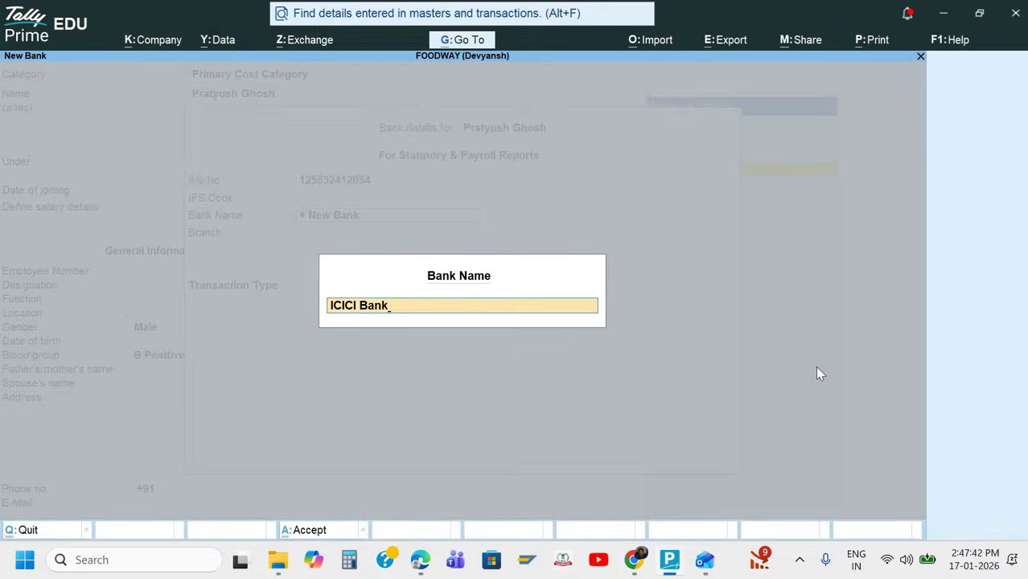
pyautogui.press('Return')
# Choose e-Fund Transfer for the employee's banking, accept the bank details, keep Regular Tax Regime and save the employee.
pyautogui.press('Down')
pyautogui.press('Down')
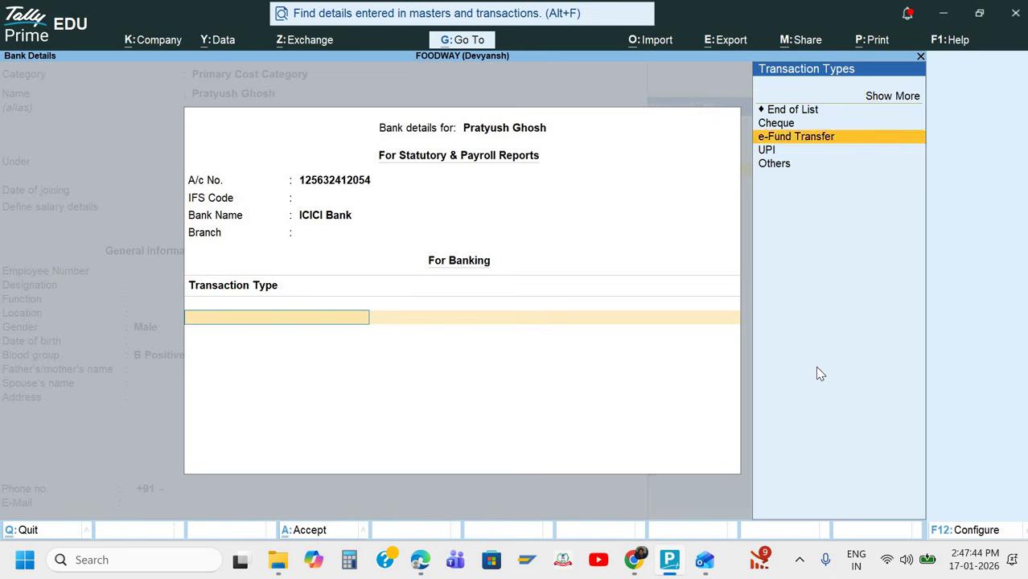
pyautogui.press('Return')
pyautogui.hotkey('ctrl', 'a')
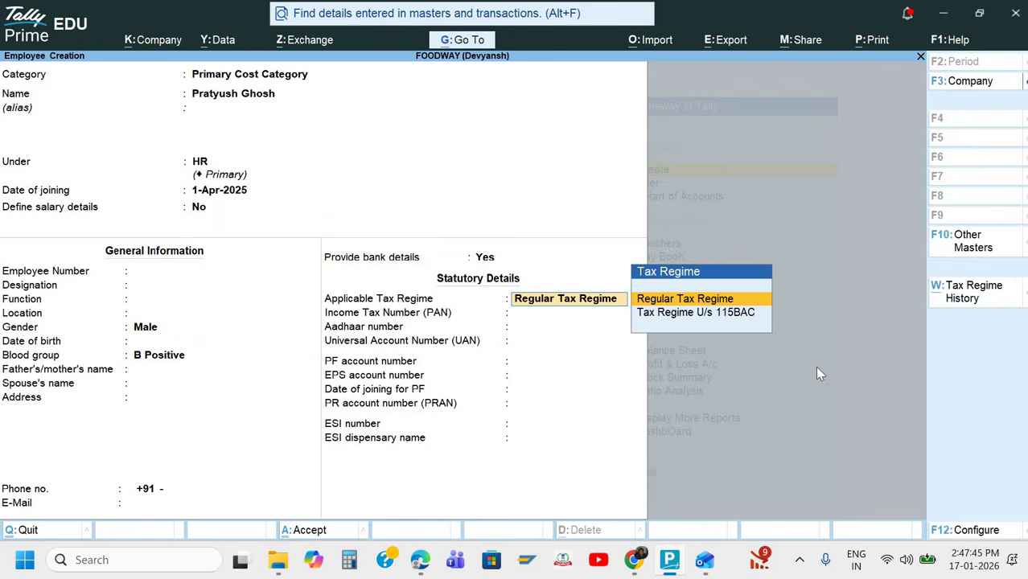
pyautogui.press('Return')
pyautogui.hotkey('ctrl', 'a')
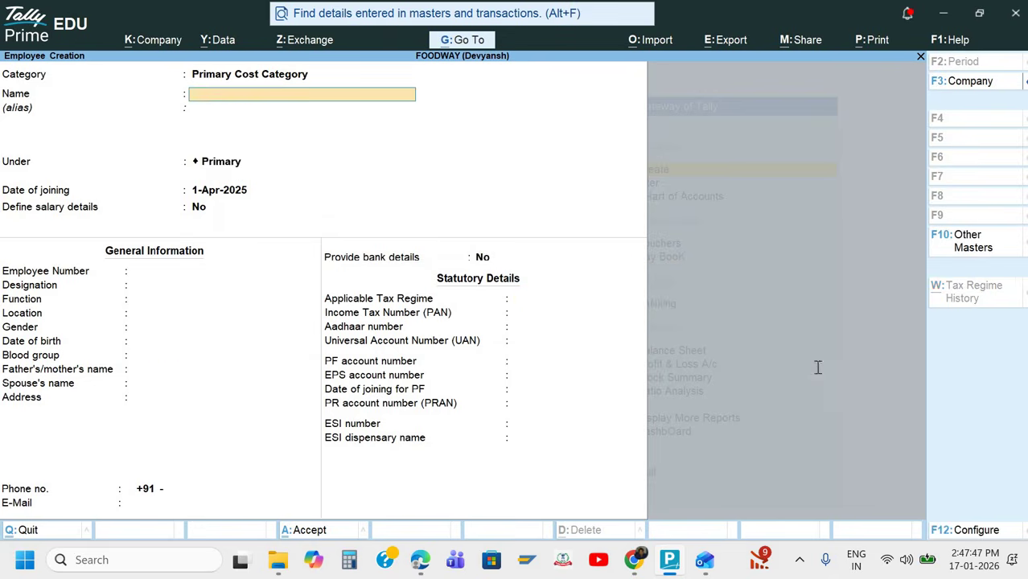
# Enter the employee's full name, copied from the CRM department pay-slip in the Doc 4_Set 2 PDF, for the new employee.
pyautogui.hotkey('alt', 'Tab')
pyautogui.scroll(-5, 379, 332)
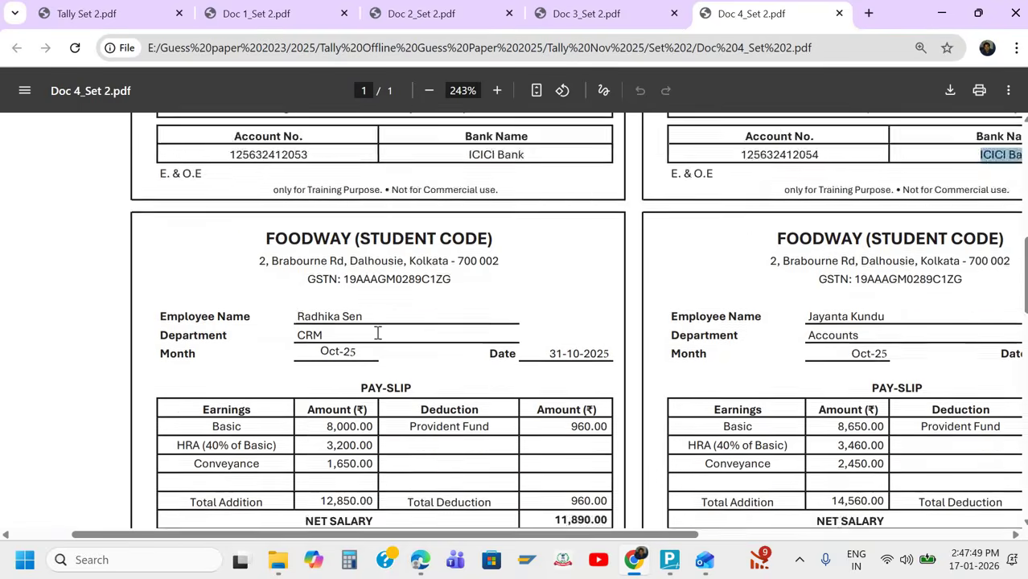
pyautogui.tripleClick(365, 239)
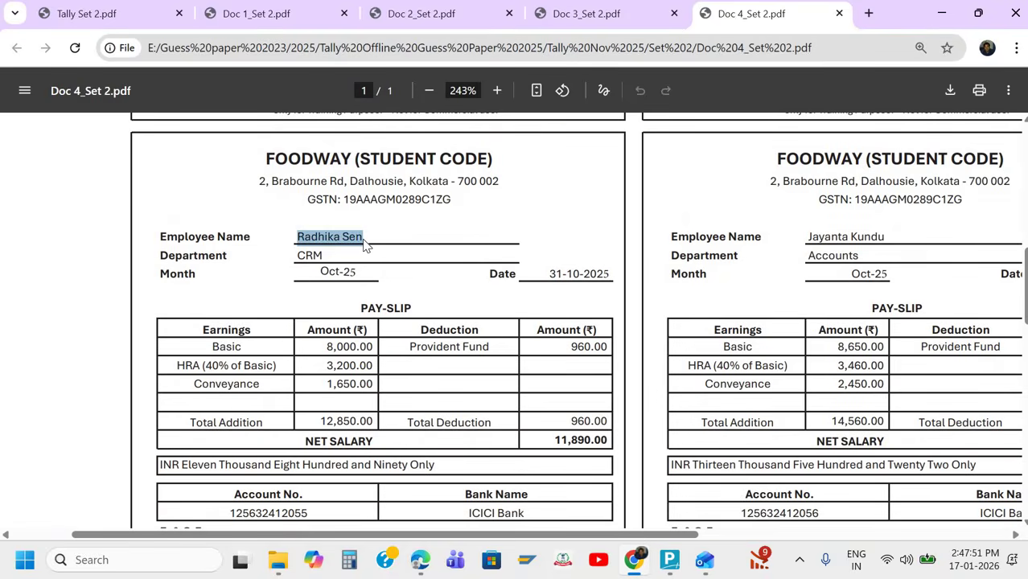
pyautogui.hotkey('ctrl', 'c')
pyautogui.hotkey('alt', 'Tab')
pyautogui.hotkey('ctrl', 'v')
pyautogui.press('Return')
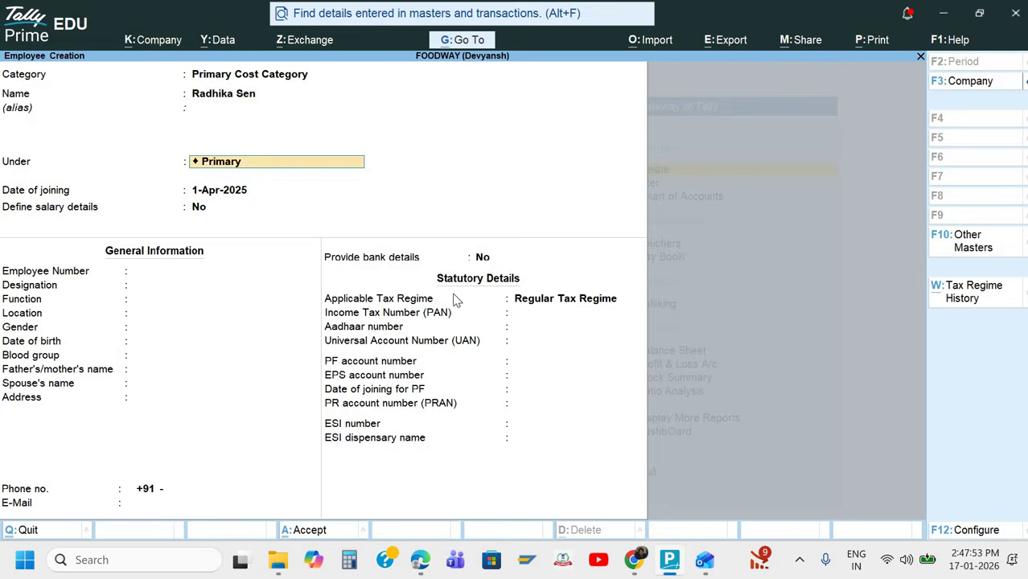
# Place the employee under the CRM group, keeping joining date 1-Apr-2025 and salary details No, with employee number, designation, function and location blank.
pyautogui.hotkey('alt', 'Tab')
pyautogui.hotkey('alt', 'Tab')
pyautogui.write('C')
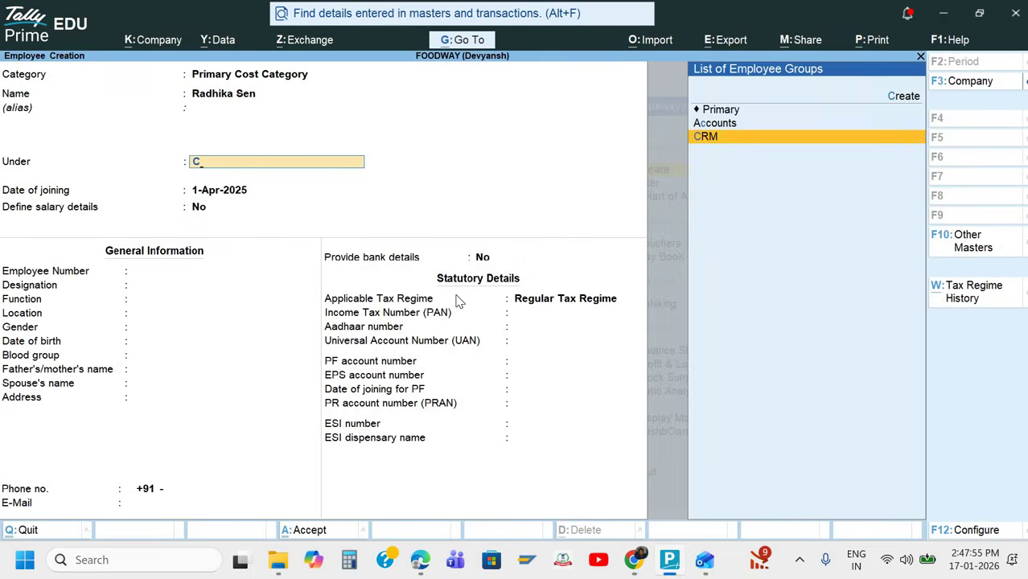
pyautogui.press('Return')
pyautogui.press('Return')
pyautogui.press('Return')
pyautogui.press('Return')
pyautogui.press('Return')
pyautogui.press('Return')
pyautogui.press('Return')
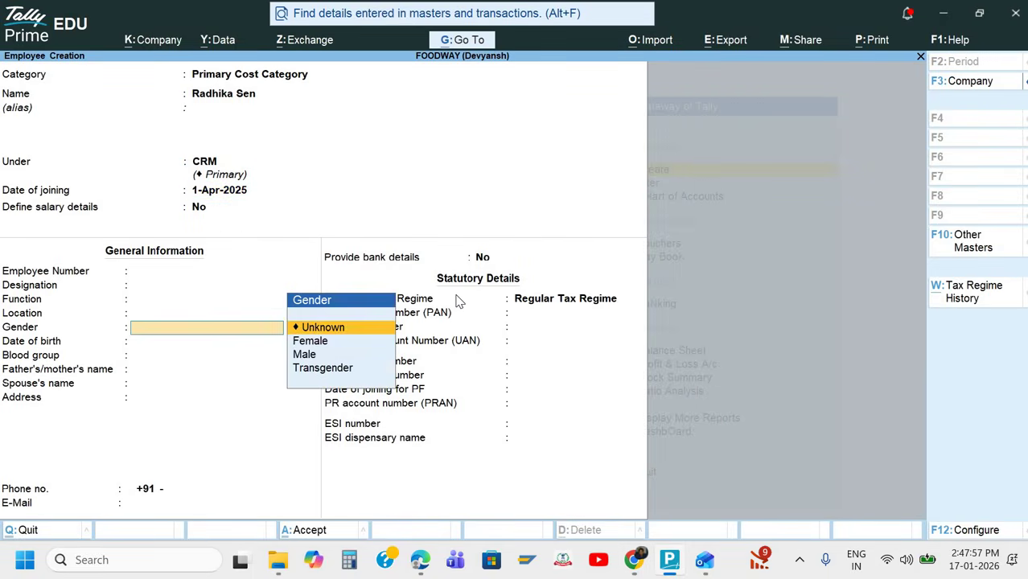
# Keep the employee's gender and blood group as Unknown, leaving the date of birth, family, address and contact details blank.
pyautogui.press('Return')
pyautogui.press('Return')
pyautogui.press('Return')
pyautogui.press('Return')
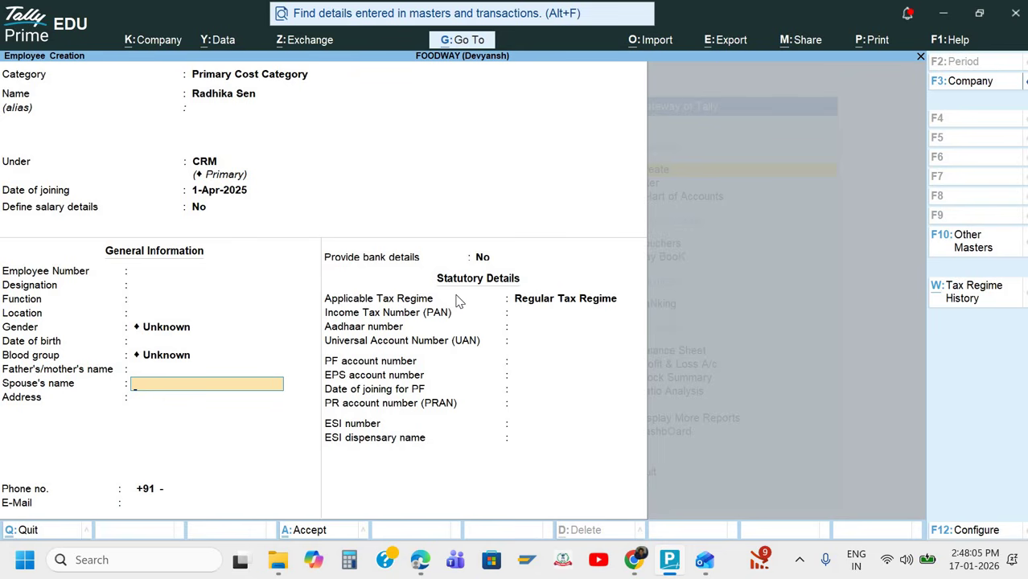
pyautogui.press('Return')
pyautogui.press('Return')
pyautogui.press('Return')
pyautogui.press('Return')
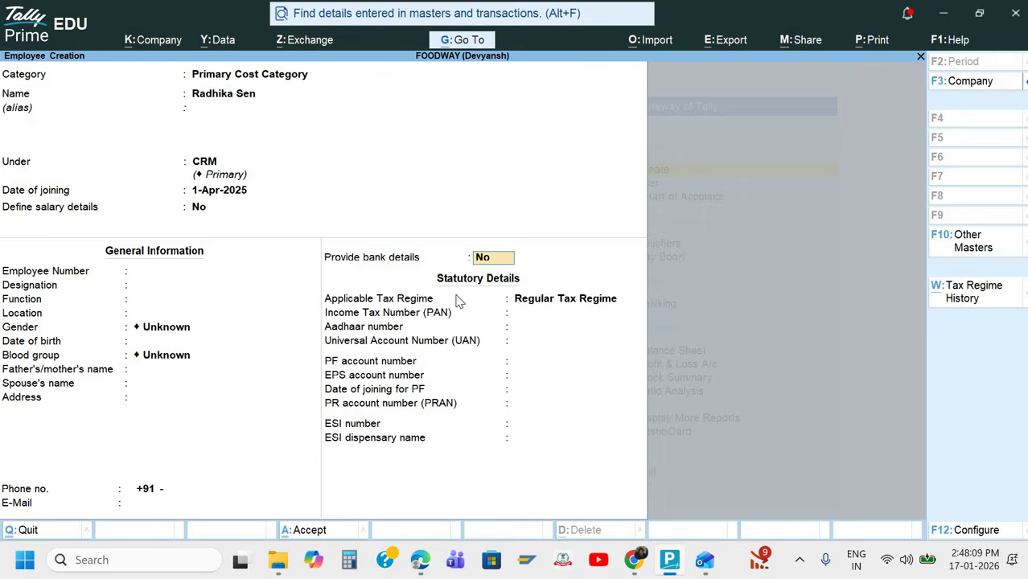
# Enable bank details for the employee and enter the account number copied from the CRM pay-slip.
pyautogui.press('y')
pyautogui.press('Return')
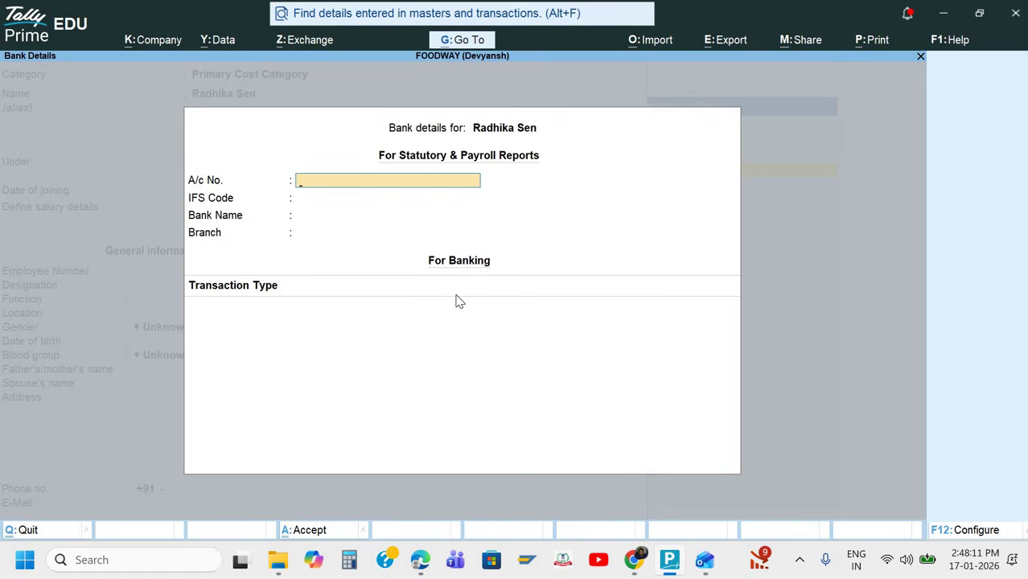
pyautogui.hotkey('alt', 'Tab')
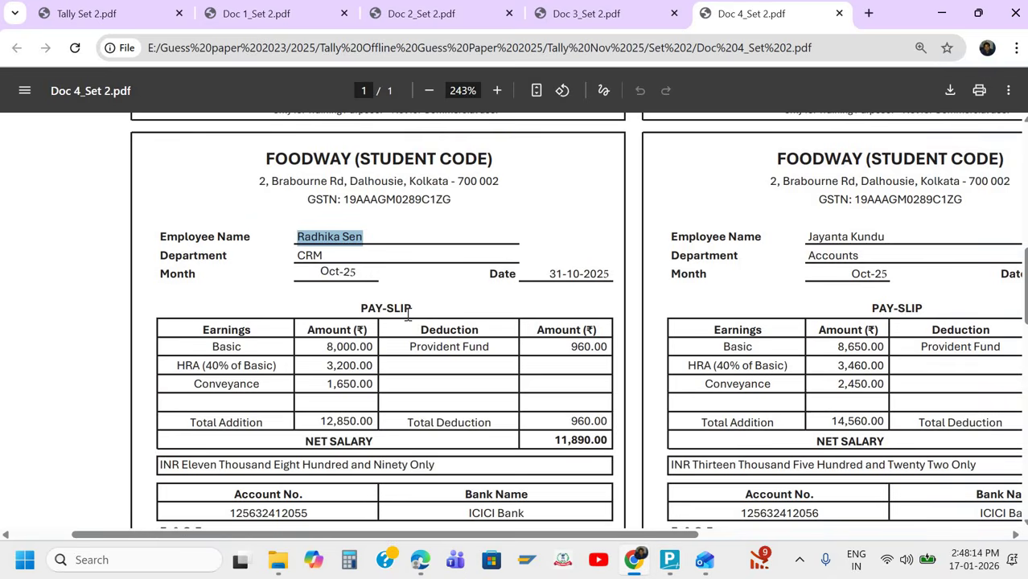
pyautogui.scroll(-2, 303, 354)
pyautogui.doubleClick(280, 356)
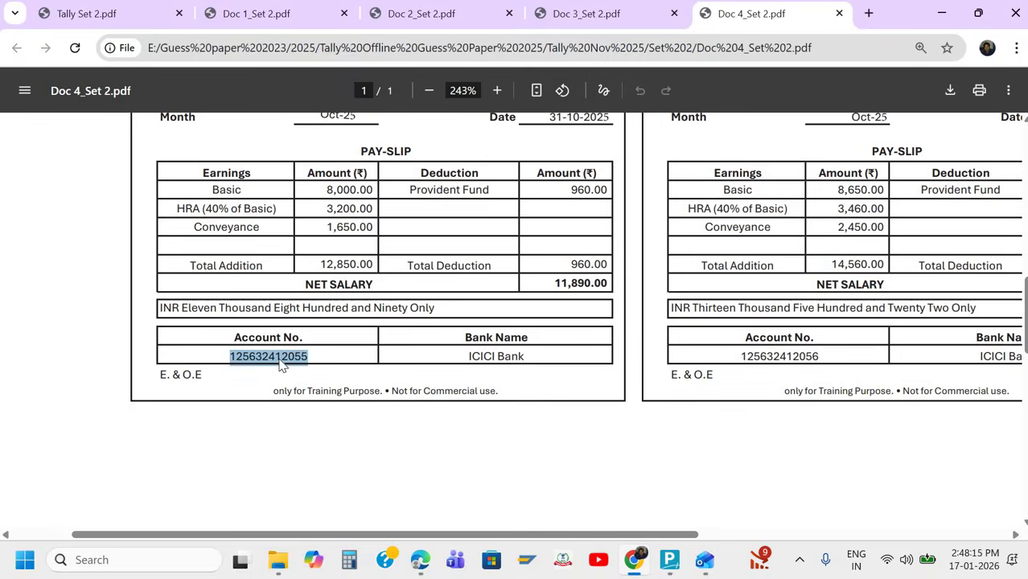
pyautogui.hotkey('alt', 'Tab')
pyautogui.hotkey('ctrl', 'alt', 'v')
pyautogui.press('Return')
# Leave the IFS code and branch blank and add ICICI Bank, copied from the CRM pay-slip, as a new bank.
pyautogui.hotkey('alt', 'Tab')
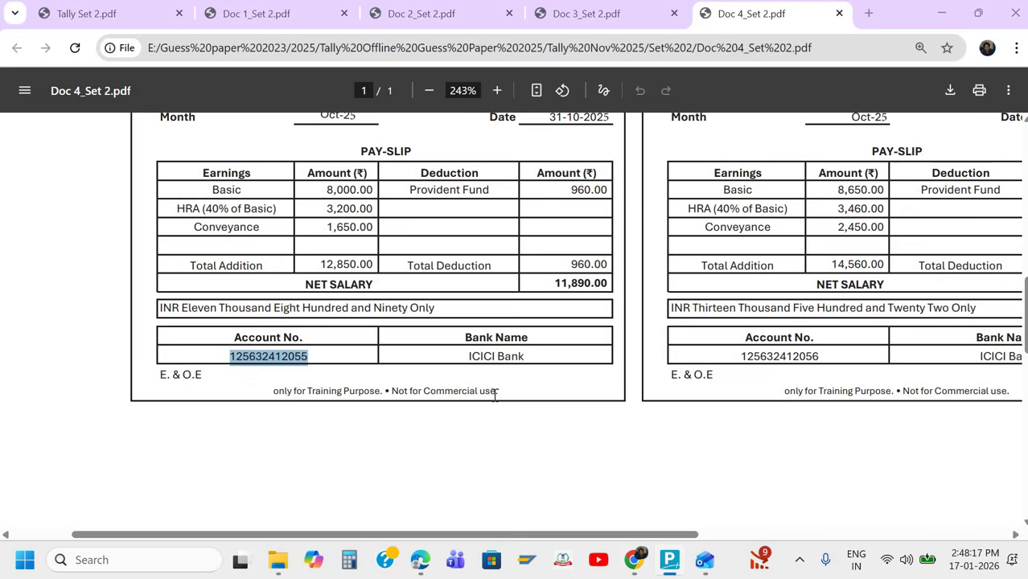
pyautogui.hotkey('alt', 'Tab')
pyautogui.press('Return')
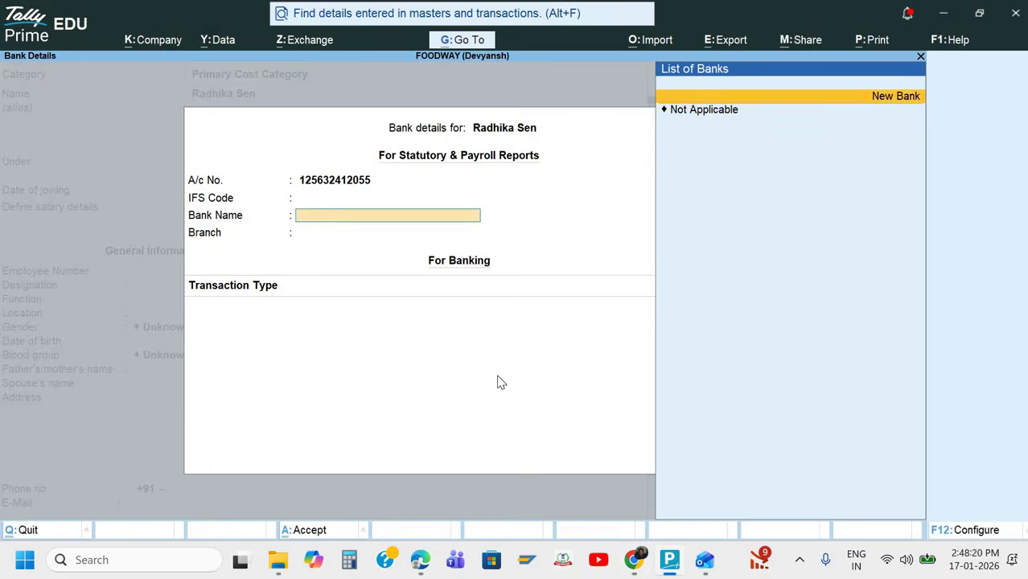
pyautogui.press('Return')
pyautogui.hotkey('alt', 'Tab')
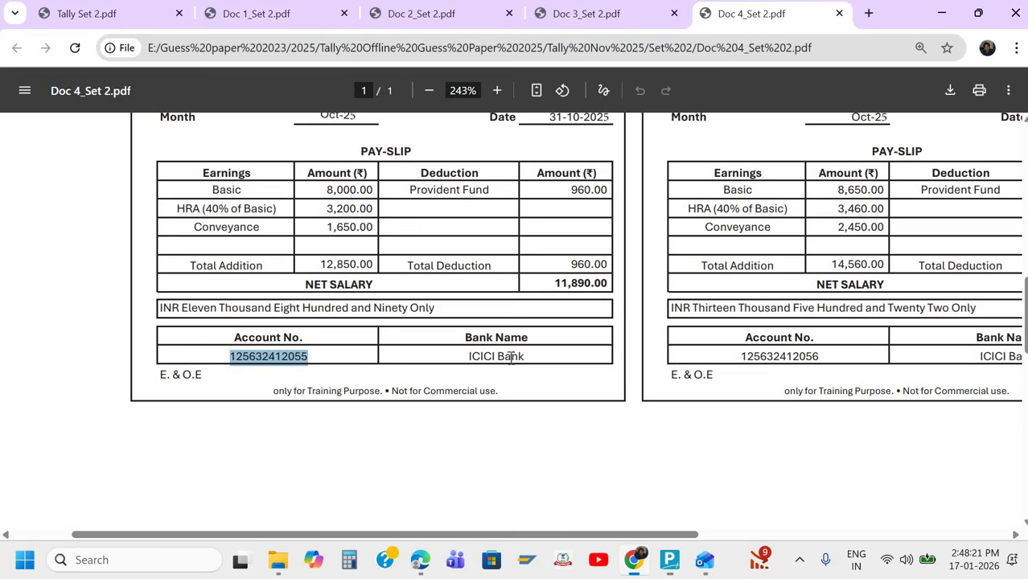
pyautogui.moveTo(470, 357); pyautogui.dragTo(540, 363)
pyautogui.hotkey('ctrl', 'c')
pyautogui.hotkey('alt', 'Tab')
pyautogui.hotkey('ctrl', 'v')
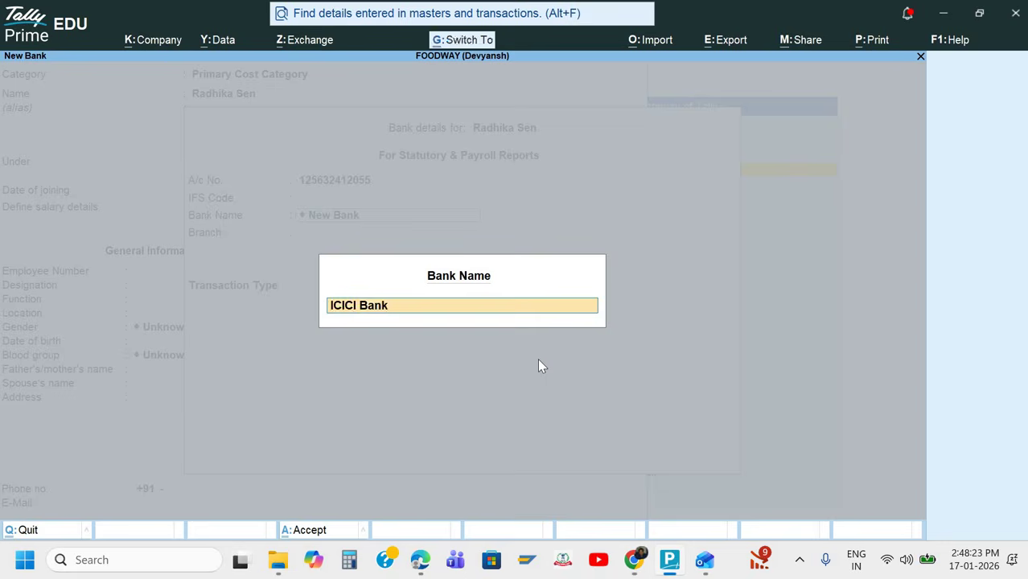
pyautogui.press('Return')
pyautogui.press('Return')
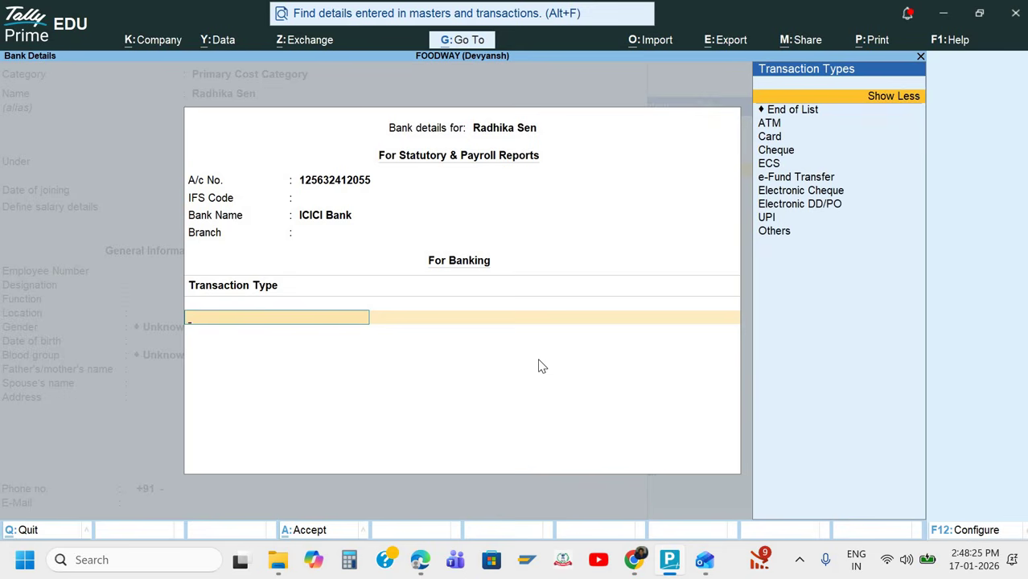
# Choose e-Fund Transfer for banking, accept the bank details, keep Regular Tax Regime, save the CRM employee and return to the pay-slip PDF.
pyautogui.press('Down')
pyautogui.press('Down')
pyautogui.press('Down')
pyautogui.press('Down')
pyautogui.press('Down')
pyautogui.press('Return')
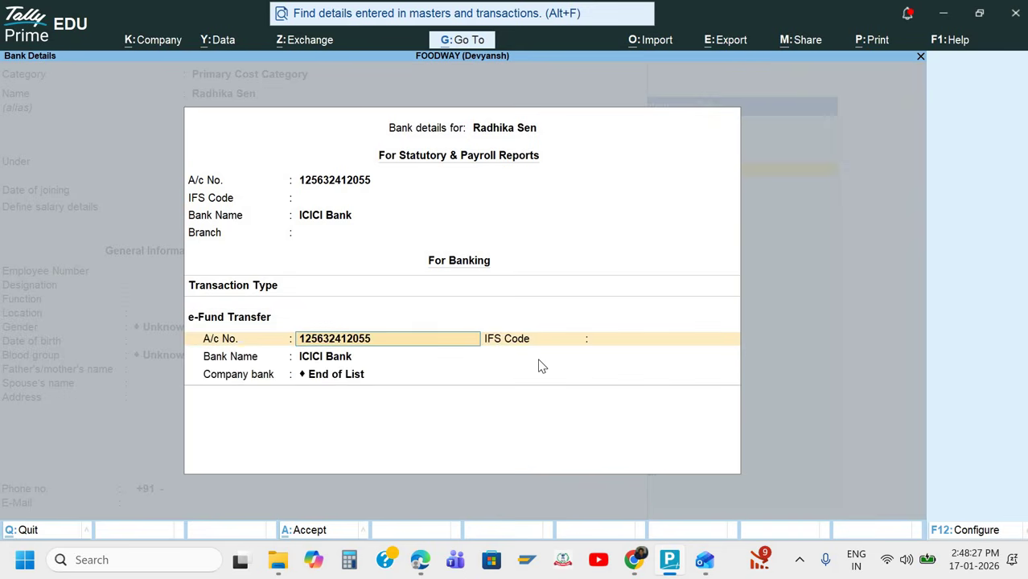
pyautogui.hotkey('ctrl', 'a')
pyautogui.press('Return')
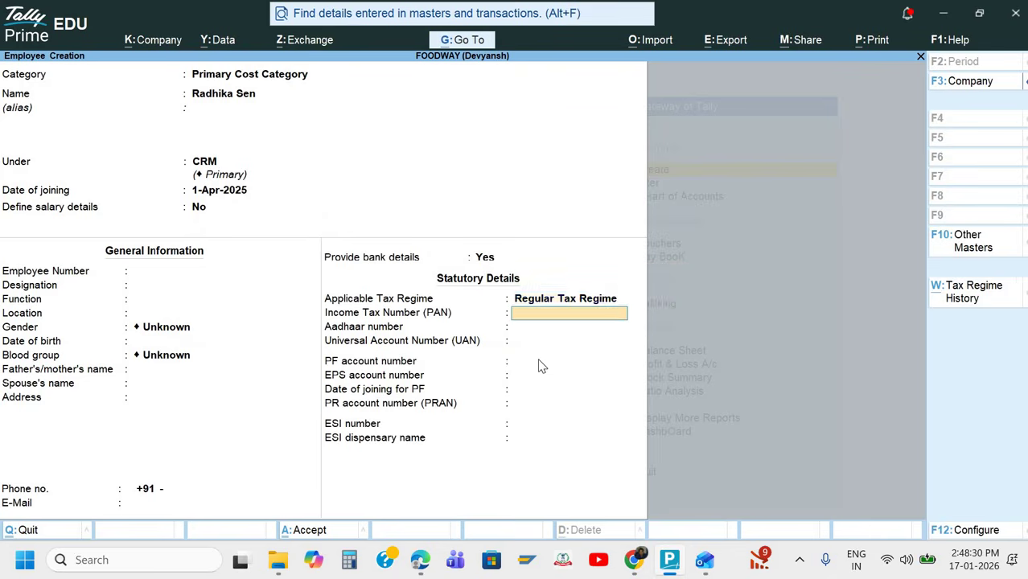
pyautogui.hotkey('ctrl', 'a')
pyautogui.hotkey('alt', 'Tab')
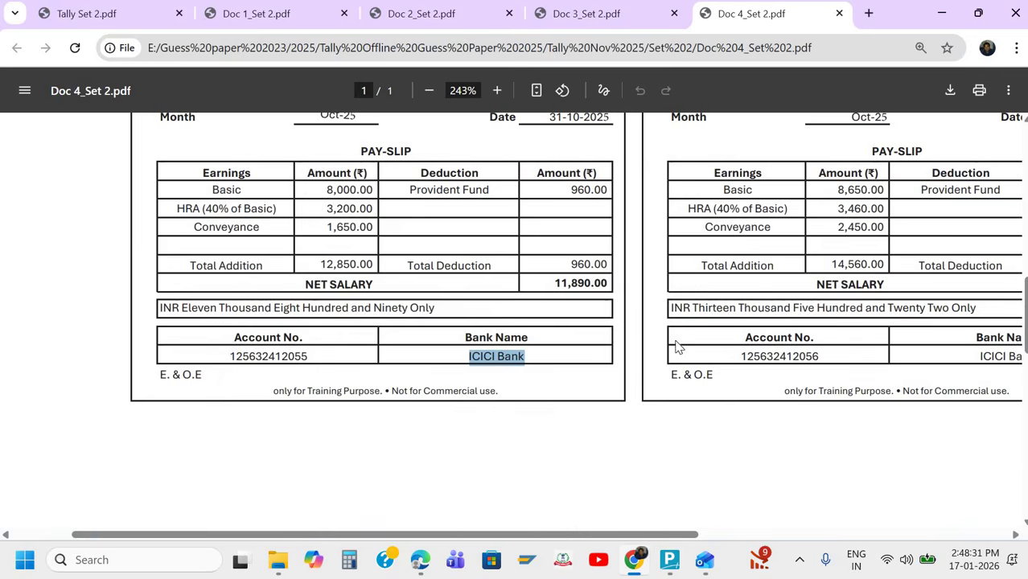
# Copy the employee's name from the Accounts department pay-slip into the name of TallyPrime's new employee record, leaving the alias blank.
pyautogui.hscroll(3, 677, 346)
pyautogui.scroll(2, 533, 172)
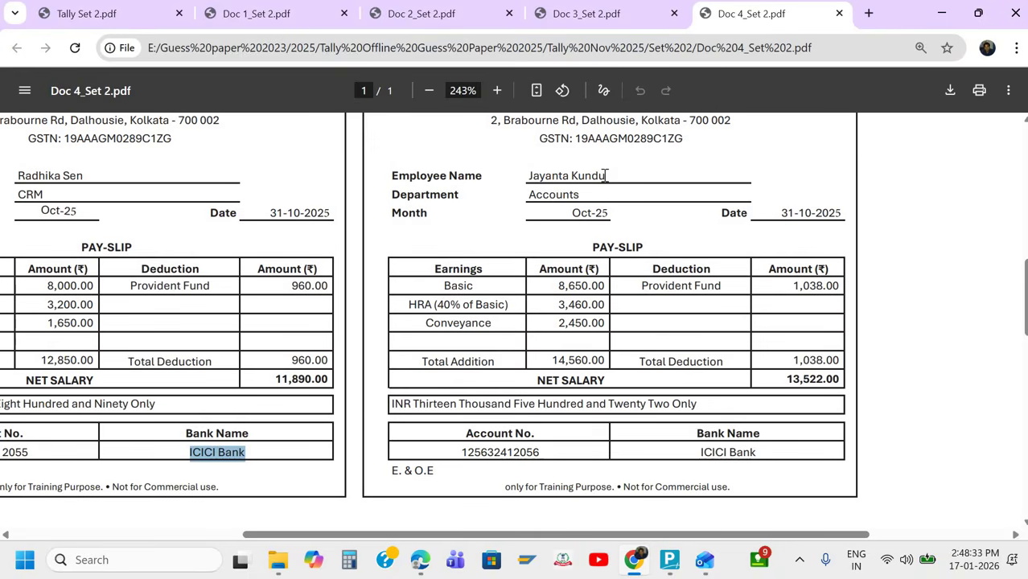
pyautogui.moveTo(528, 175); pyautogui.dragTo(603, 162)
pyautogui.hotkey('ctrl', 'c')
pyautogui.hotkey('alt', 'Tab')
pyautogui.hotkey('ctrl', 'alt', 'v')
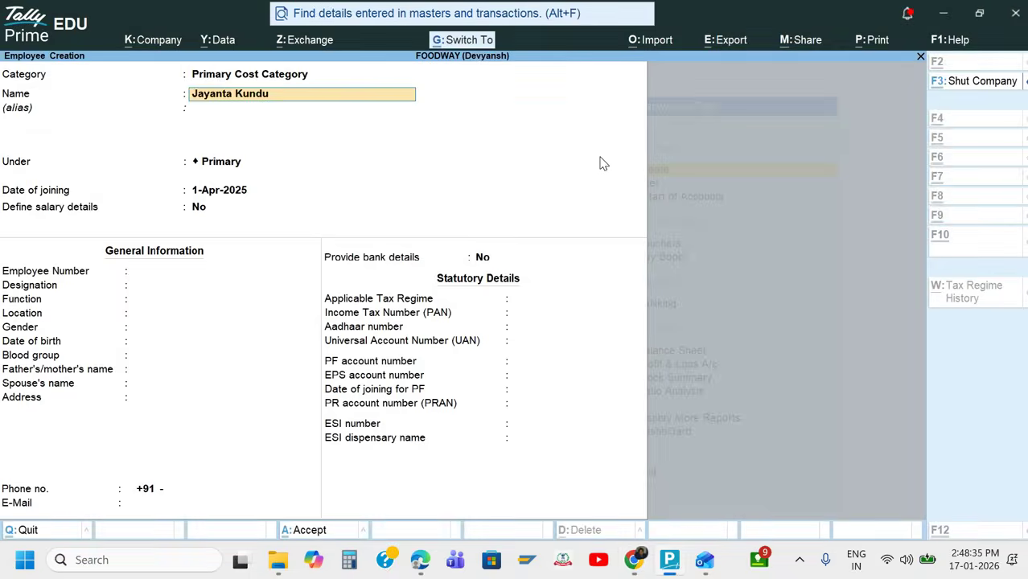
pyautogui.press('Return')
pyautogui.press('Return')
# Check the department on the pay-slip and place the new employee under the Accounts group.
pyautogui.hotkey('alt', 'Tab')
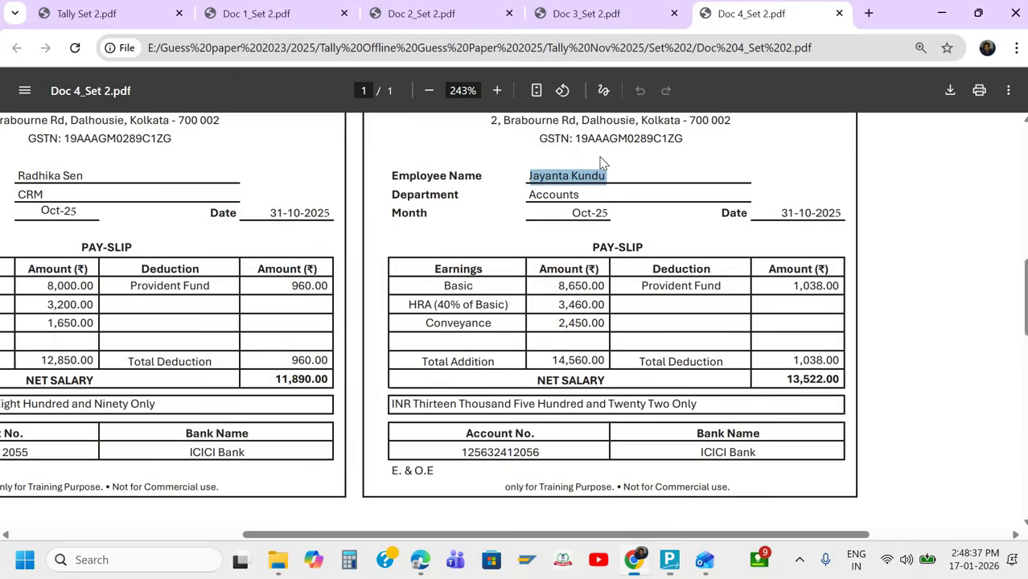
pyautogui.hotkey('alt', 'Tab')
pyautogui.press('Down')
pyautogui.press('Down')
pyautogui.press('Return')
pyautogui.press('Return')
pyautogui.press('Return')
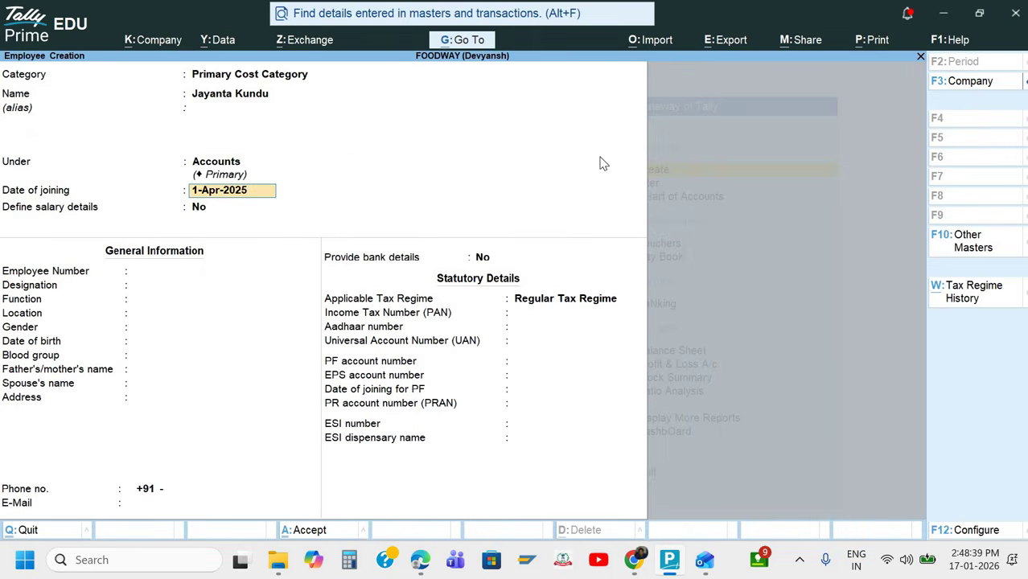
# Keep the joining date 1-Apr-2025 and no salary details, leave the general information blank, and enable bank details for the employee.
pyautogui.press('Return')
pyautogui.press('Return')
pyautogui.press('Return')
pyautogui.press('Return')
pyautogui.press('Return')
pyautogui.press('Return')
pyautogui.press('Return')
pyautogui.press('Return')
pyautogui.press('Return')
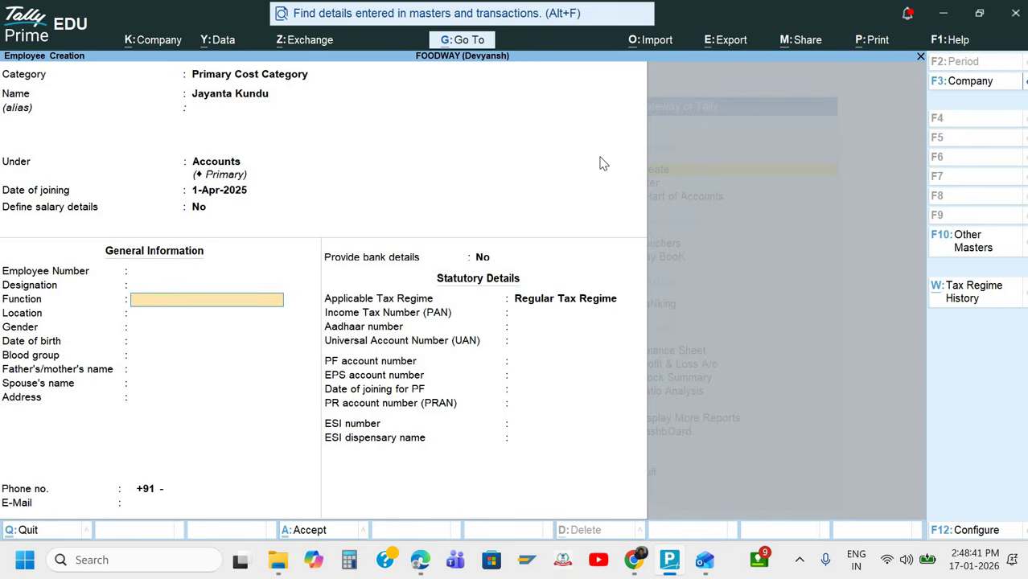
pyautogui.press('Return')
pyautogui.press('Return')
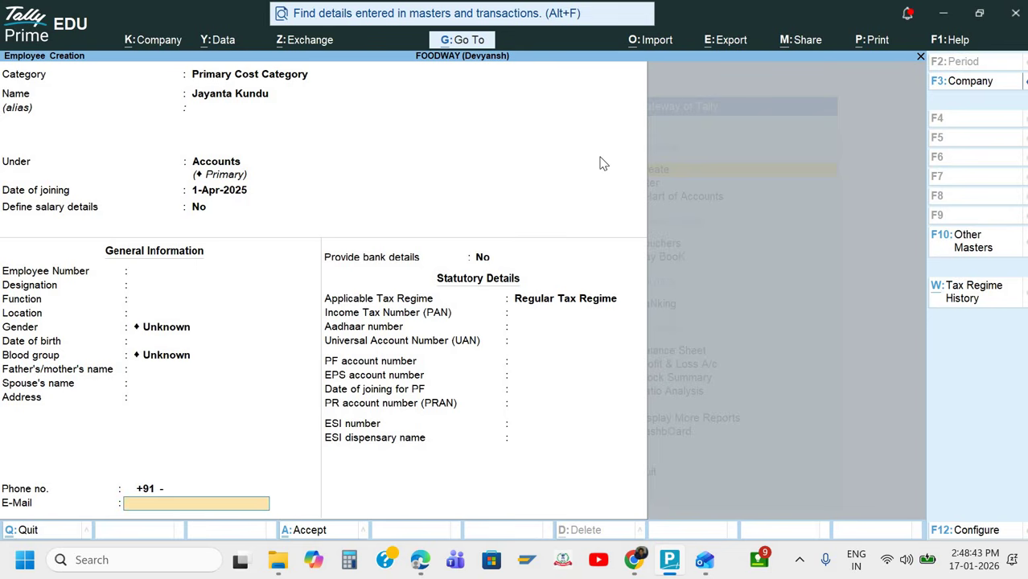
pyautogui.press('y')
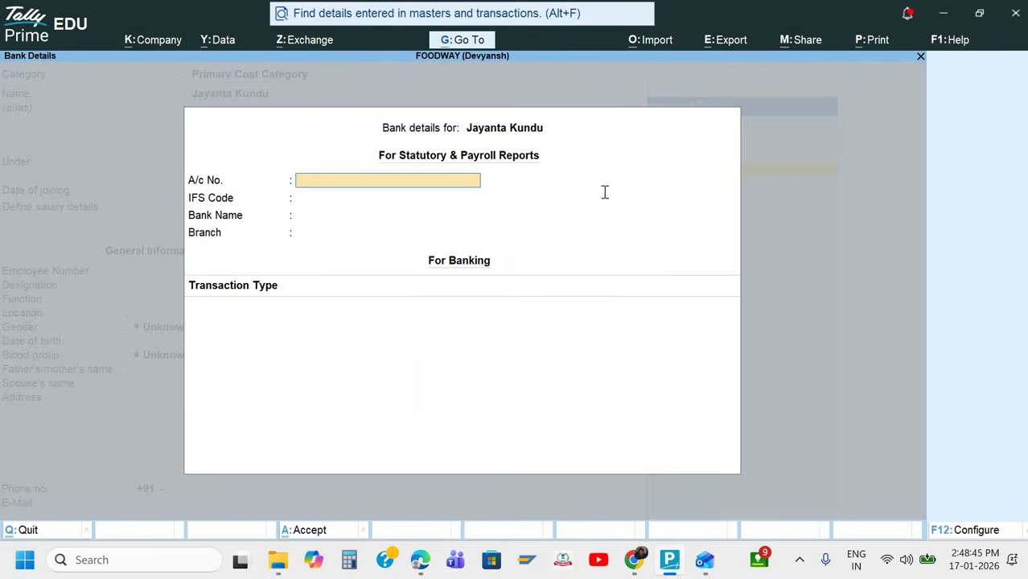
# Copy the bank account number from the employee's pay-slip into the bank details, leaving the IFS code blank.
pyautogui.hotkey('alt', 'Tab')
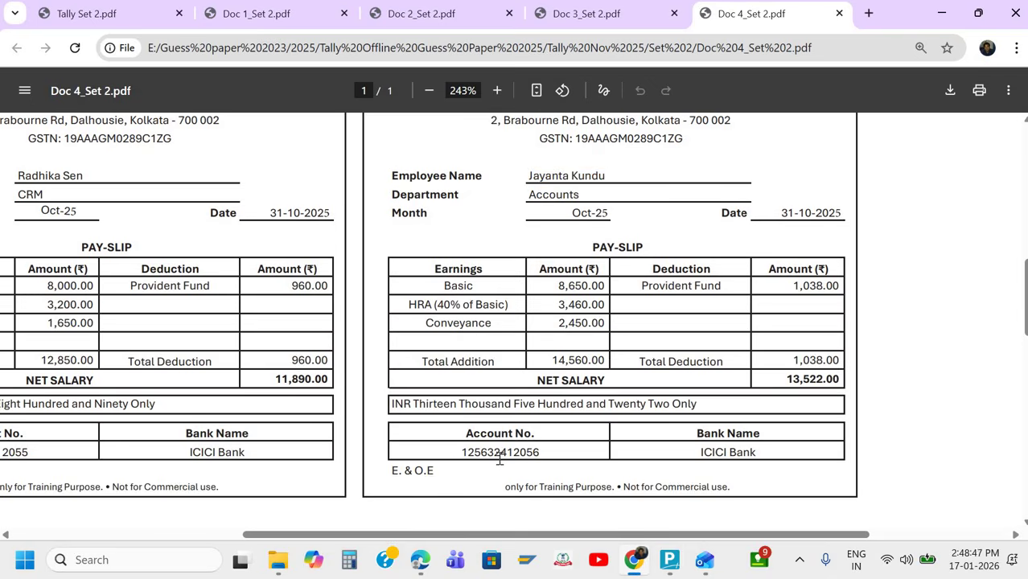
pyautogui.doubleClick(499, 457)
pyautogui.hotkey('ctrl', 'c')
pyautogui.hotkey('alt', 'Tab')
pyautogui.hotkey('ctrl', 'v')
pyautogui.press('Return')
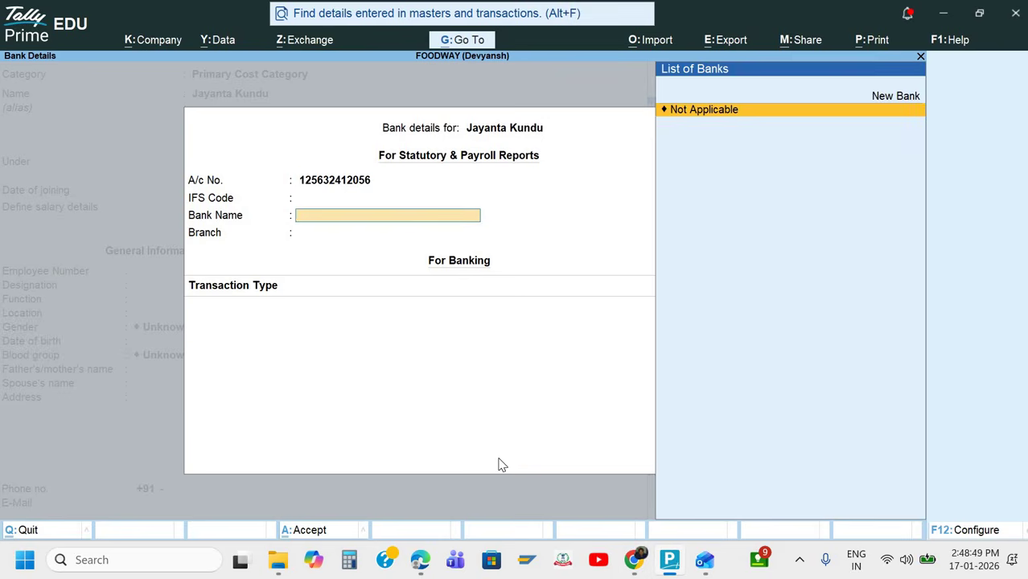
# Add a new bank to the employee's bank details, with the name ICICI Bank copied from the pay-slip.
pyautogui.press('Up')
pyautogui.press('Return')
pyautogui.hotkey('alt', 'Tab')
pyautogui.moveTo(699, 455); pyautogui.dragTo(773, 450)
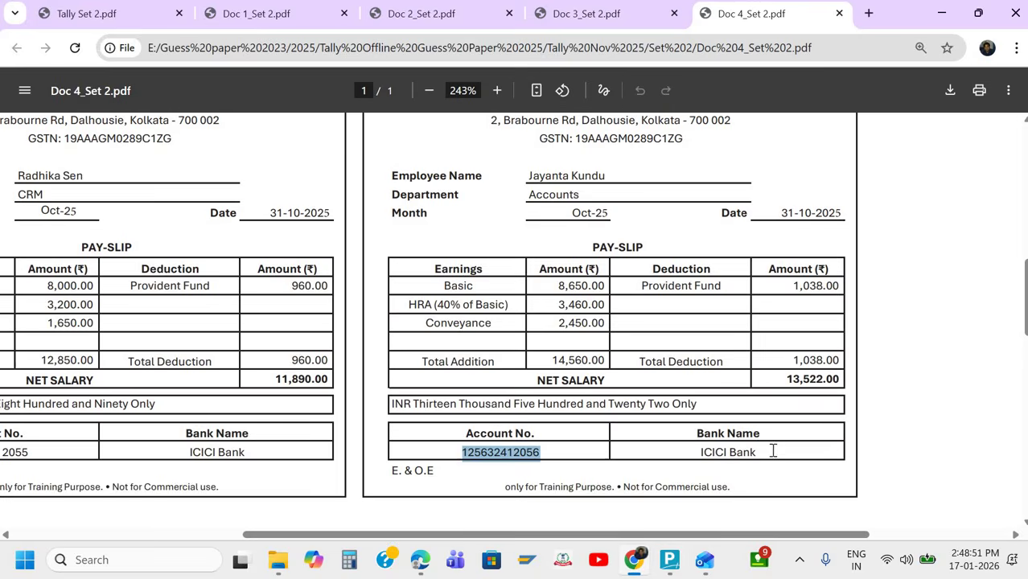
pyautogui.hotkey('ctrl', 'c')
pyautogui.hotkey('alt', 'Tab')
pyautogui.hotkey('ctrl', 'v')
pyautogui.press('Return')
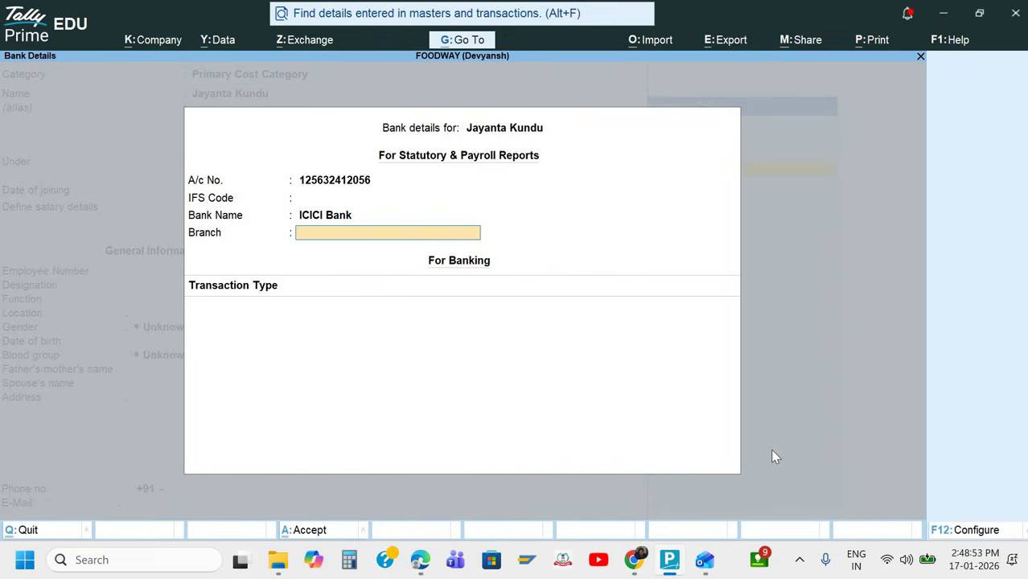
# Leave the branch blank, choose e-Fund Transfer as the banking transaction type, and save the employee.
pyautogui.press('Return')
pyautogui.press('Down')
pyautogui.press('Down')
pyautogui.press('Return')
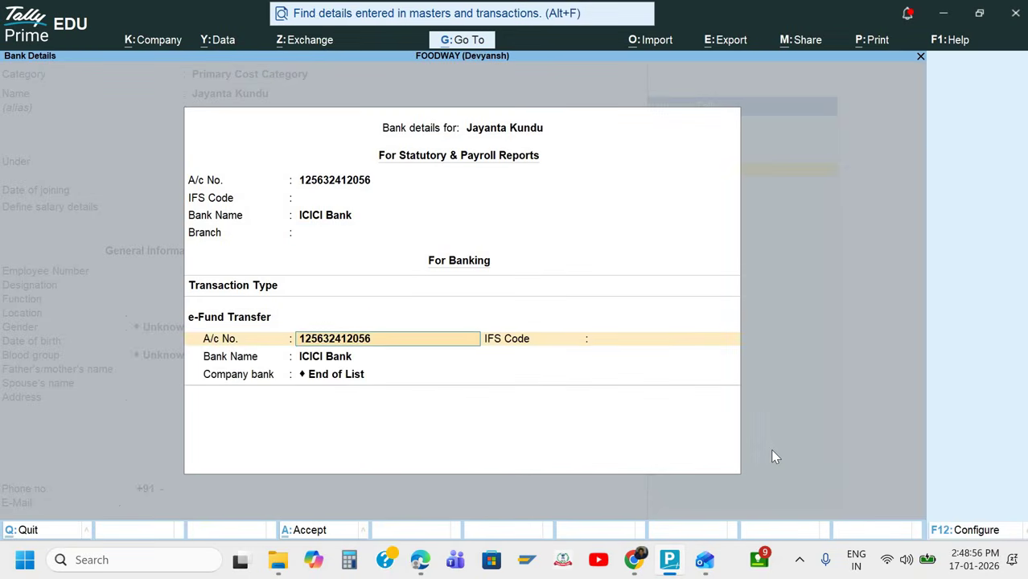
pyautogui.hotkey('ctrl', 'a')
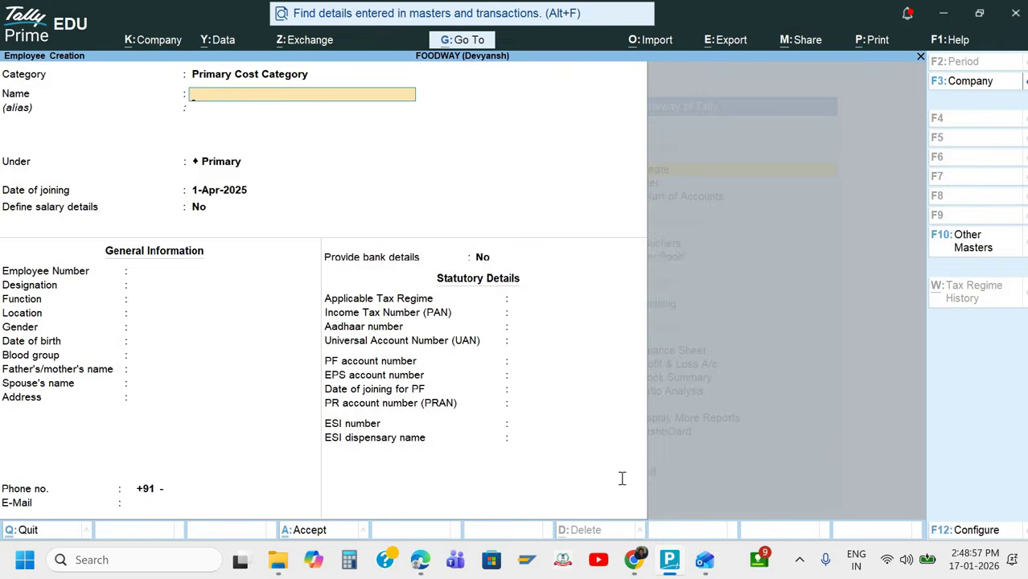
# Review the other employees' pay-slips in Doc 4_Set 2.pdf.
pyautogui.hotkey('alt', 'Tab')
pyautogui.hscroll(-1, 621, 477)
pyautogui.hscroll(-2, 621, 477)
pyautogui.scroll(-7, 621, 478)
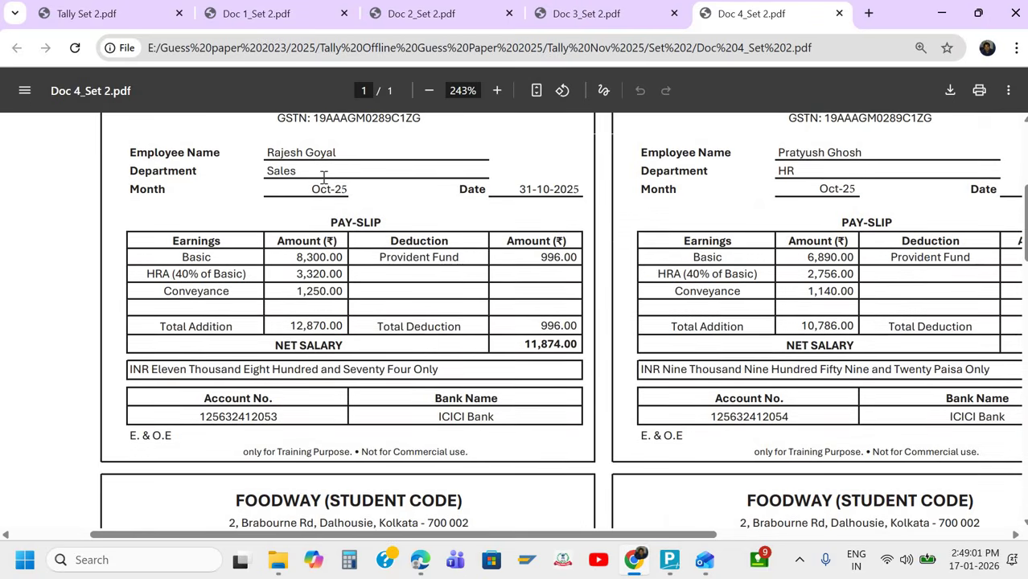
pyautogui.scroll(1, 495, 172)
pyautogui.hotkey('alt', 'Tab')
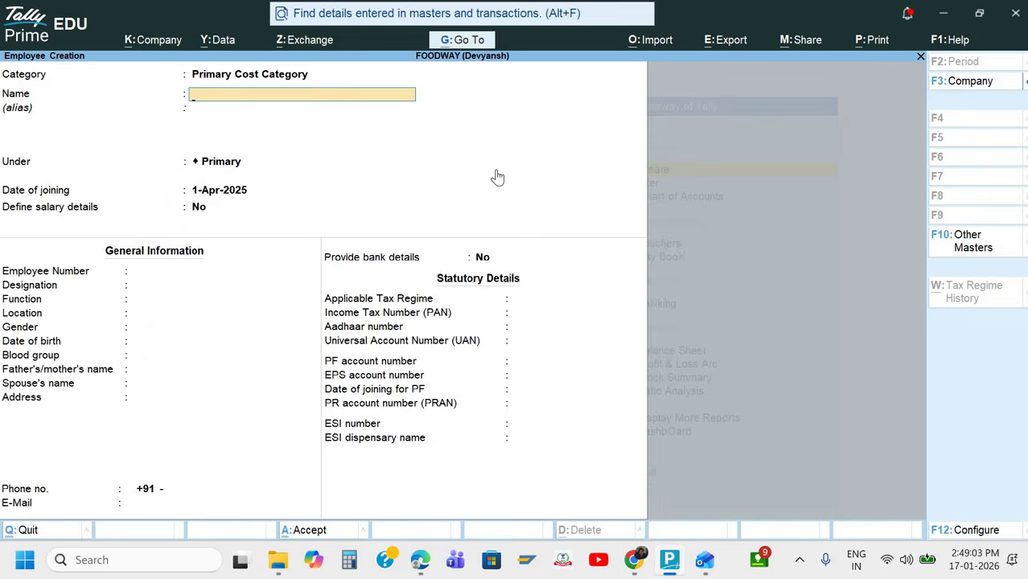
# Leave employee creation, open the Units (Work) creation form, and consult the pay-slips.
pyautogui.press('Escape')
pyautogui.press('Up')
pyautogui.press('Up')
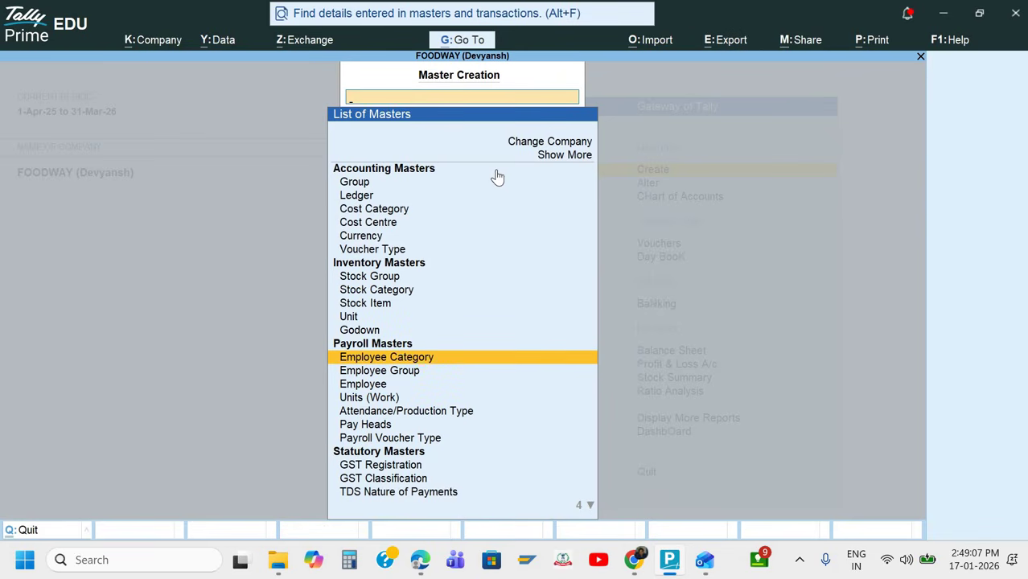
pyautogui.press('Down')
pyautogui.press('Down')
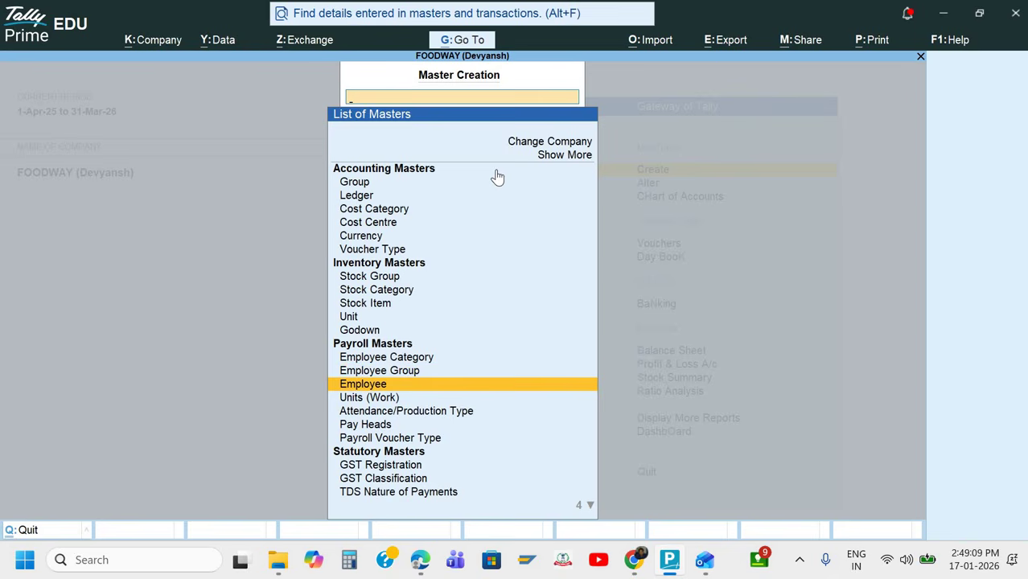
pyautogui.press('Down')
pyautogui.press('Return')
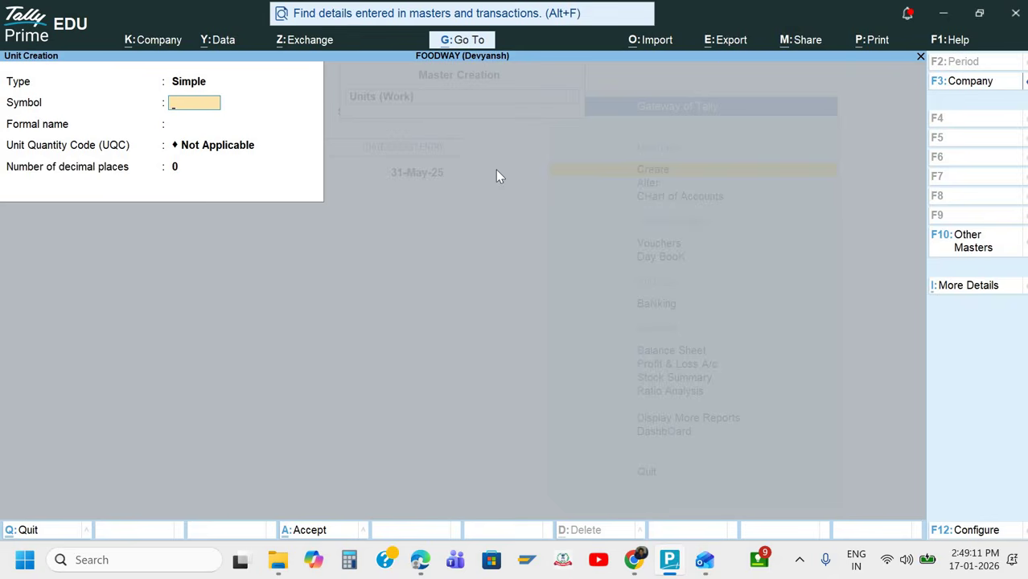
pyautogui.hotkey('alt', 'Tab')
pyautogui.scroll(-1, 240, 290)
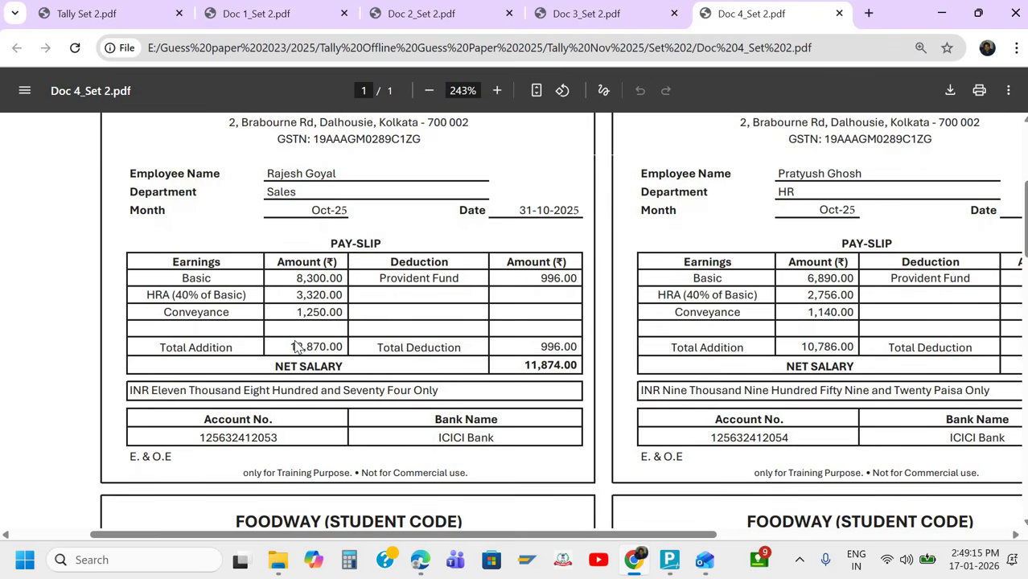
pyautogui.hotkey('alt', 'Tab')
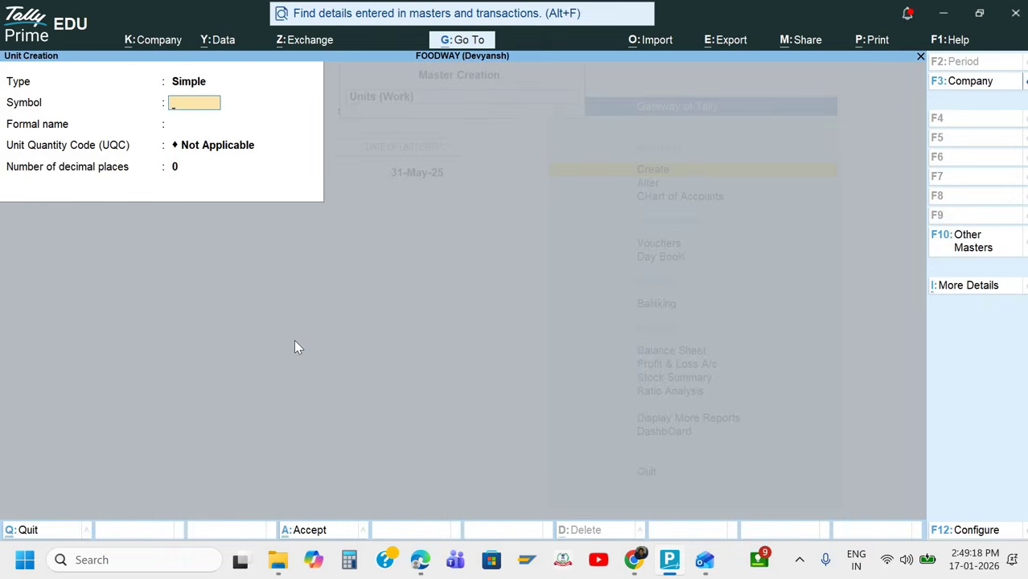
pyautogui.write('Days')
pyautogui.press('BackSpace')
pyautogui.press('Return')
pyautogui.write('Days')
pyautogui.press('Return')
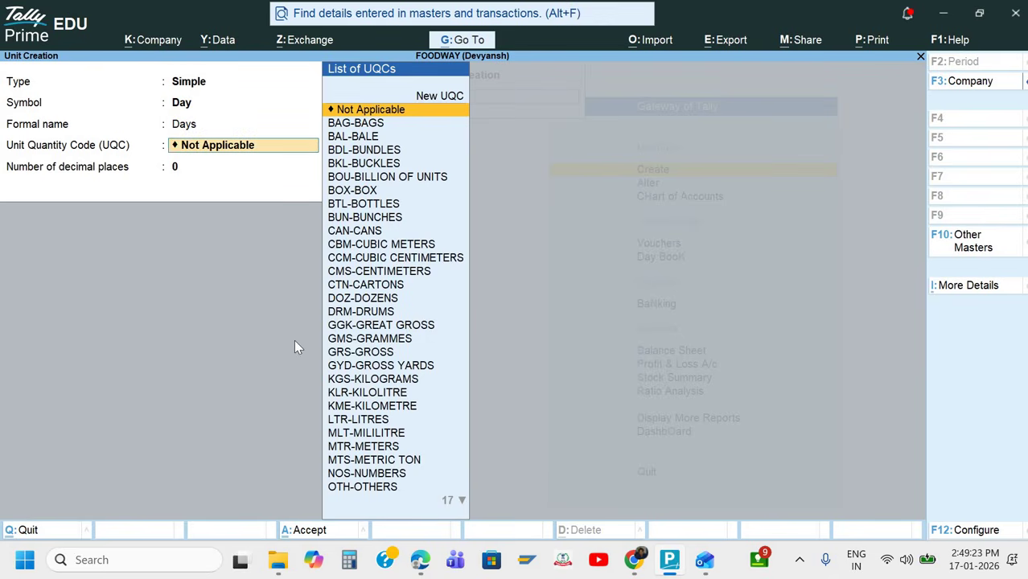
pyautogui.press('Return')
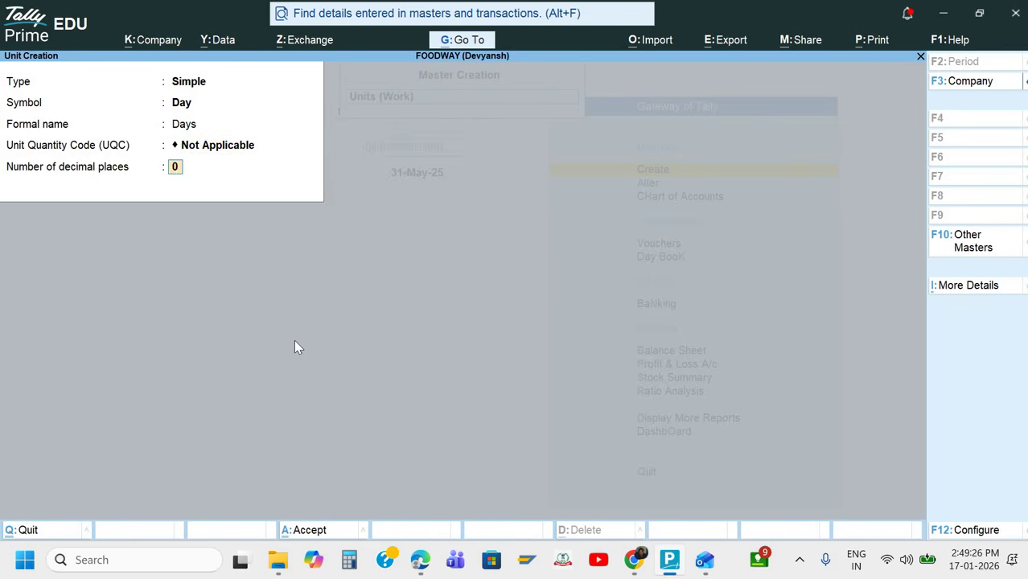
pyautogui.press('Return')
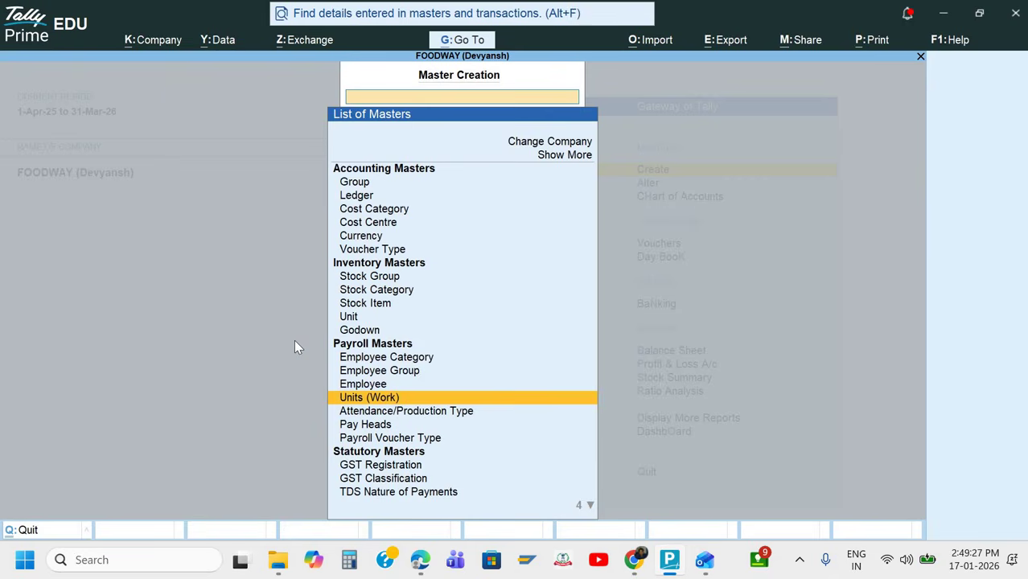
# Create a simple work unit with symbol Day, formal name Days, UQC Not Applicable and 0 decimal places.
pyautogui.press('Return')
pyautogui.write('Day')
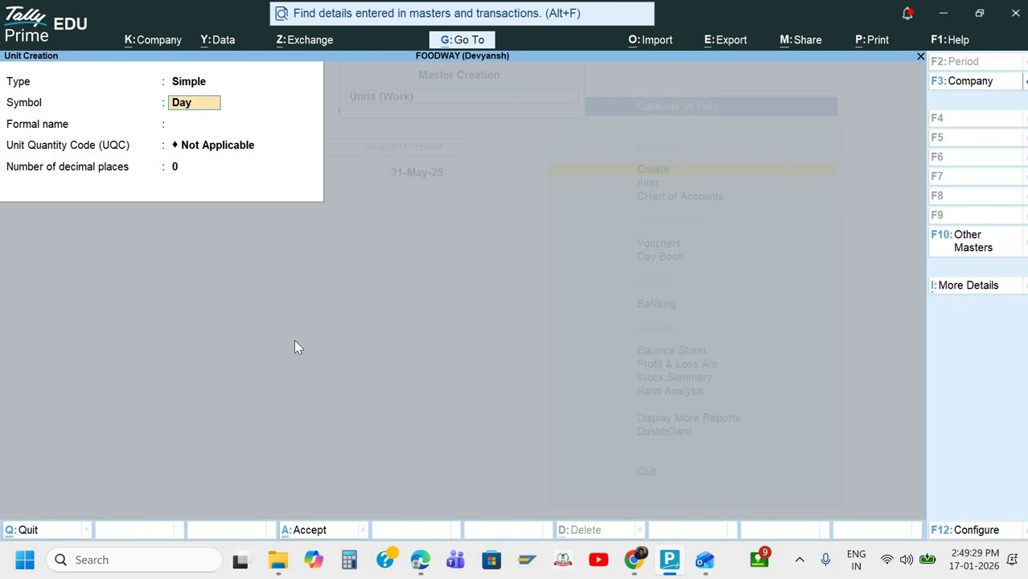
pyautogui.write('s')
pyautogui.press('BackSpace')
pyautogui.press('Return')
pyautogui.write('Days')
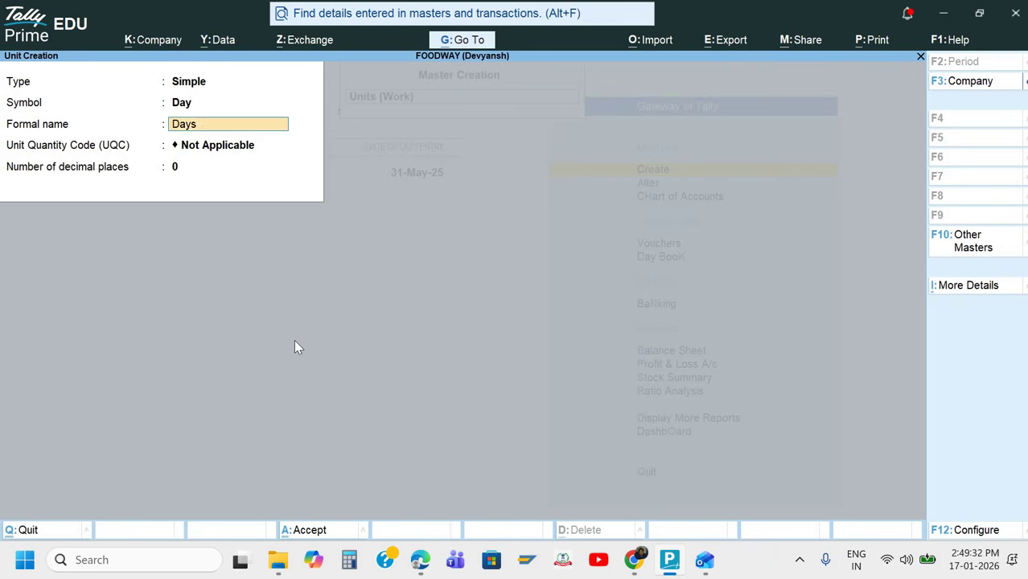
pyautogui.press('Return')
pyautogui.press('Return')
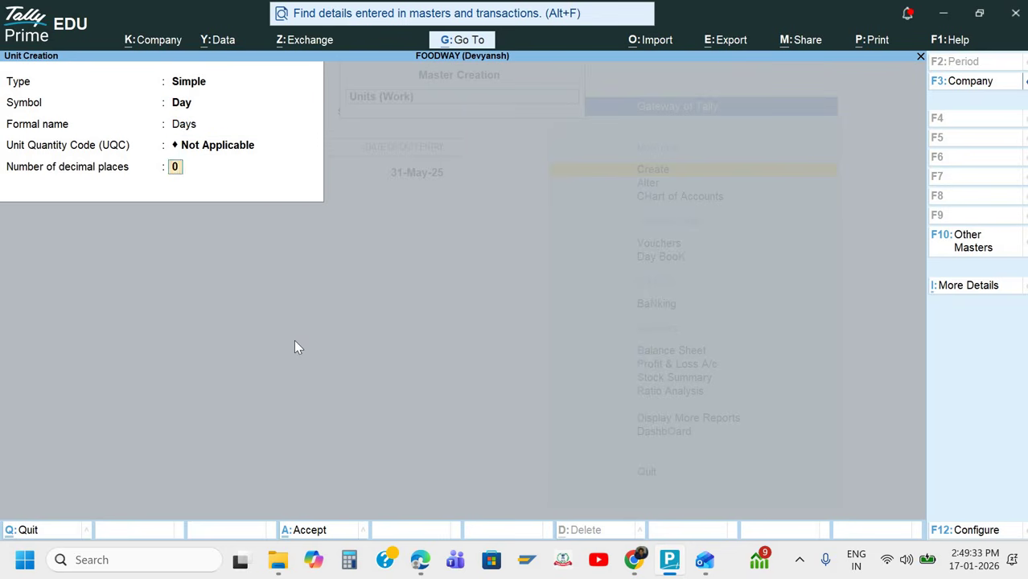
pyautogui.press('Return')
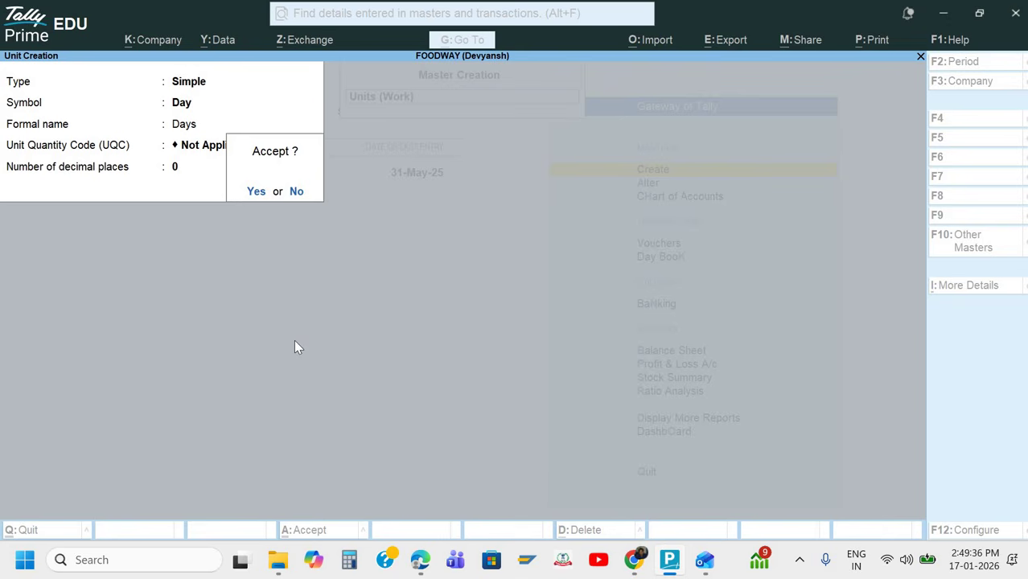
pyautogui.press('Return')
# Create a simple work unit with symbol Month, formal name Months, UQC Not Applicable and 2 decimal places.
pyautogui.write('Month')
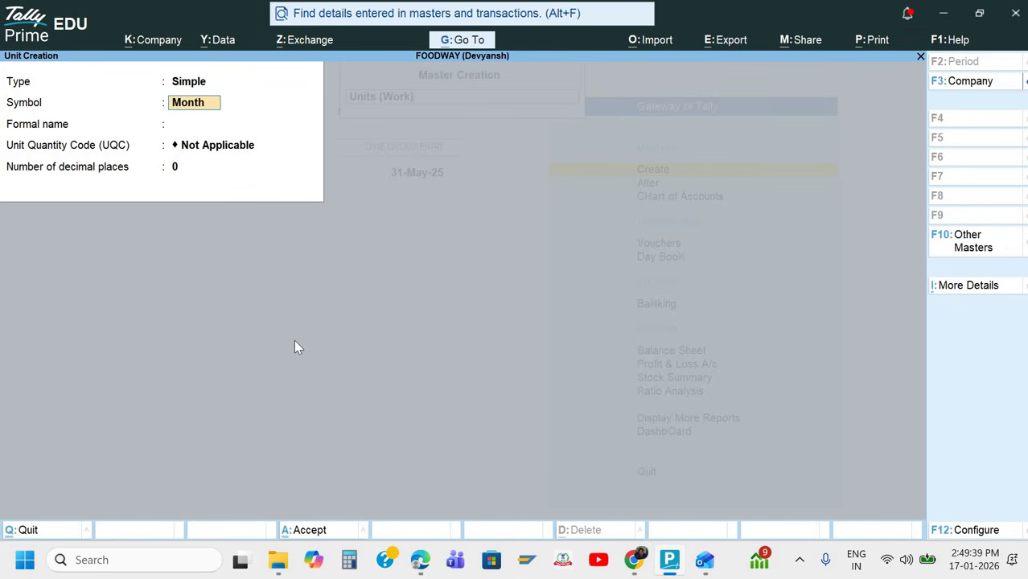
pyautogui.press('Return')
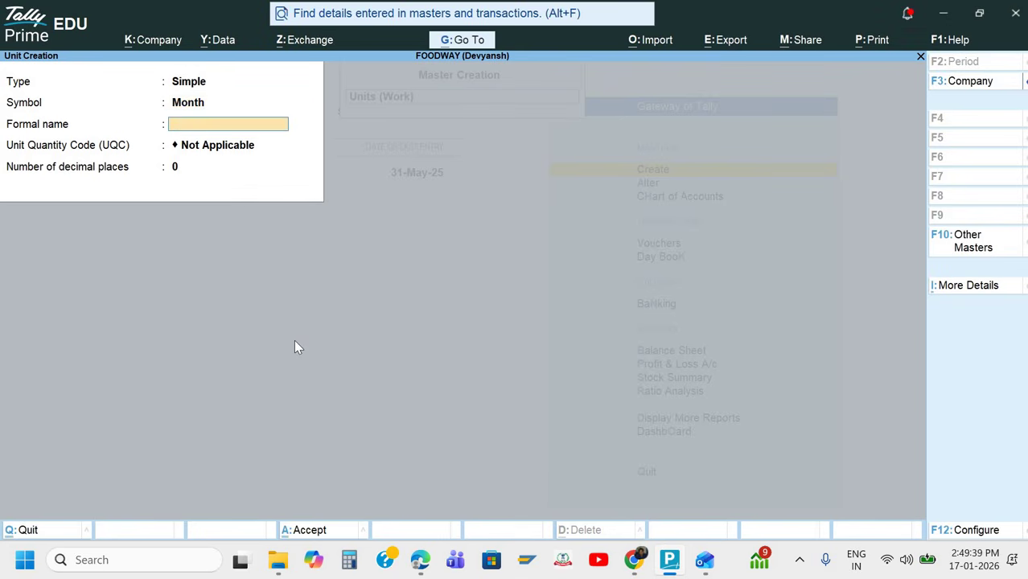
pyautogui.write('Monts')
pyautogui.press('Return')
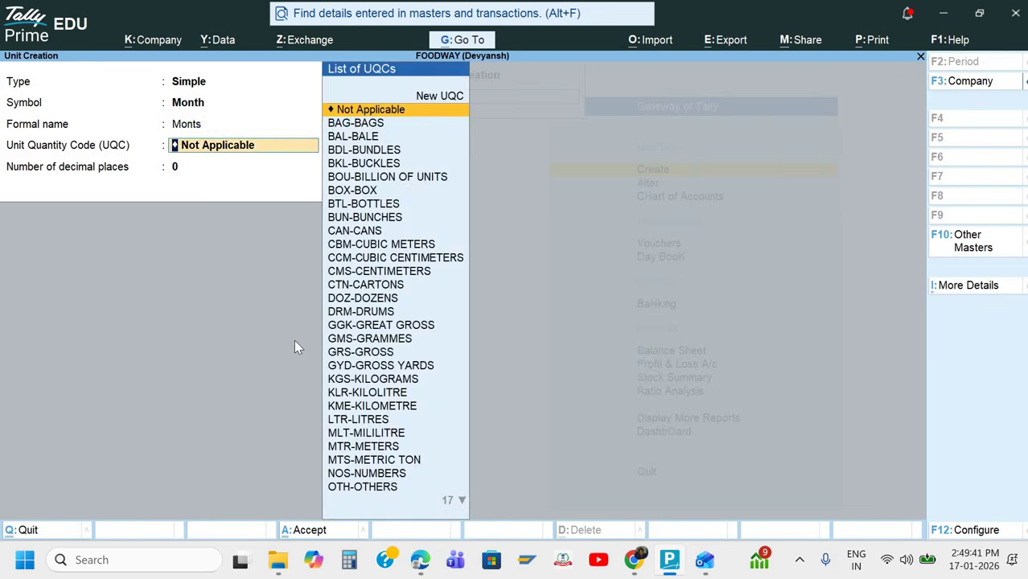
pyautogui.press('BackSpace')
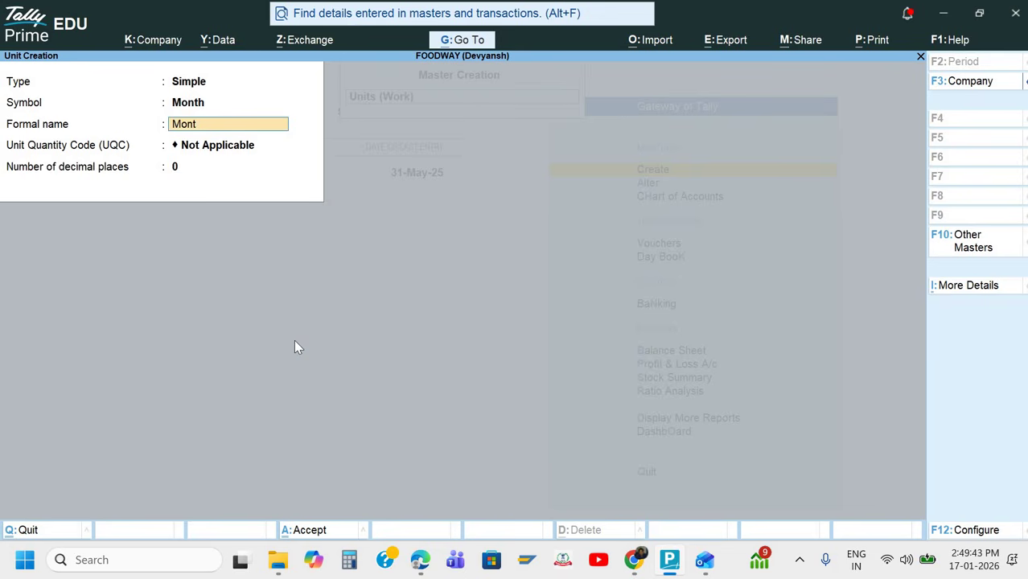
pyautogui.write('hs')
pyautogui.press('Return')
pyautogui.press('Return')
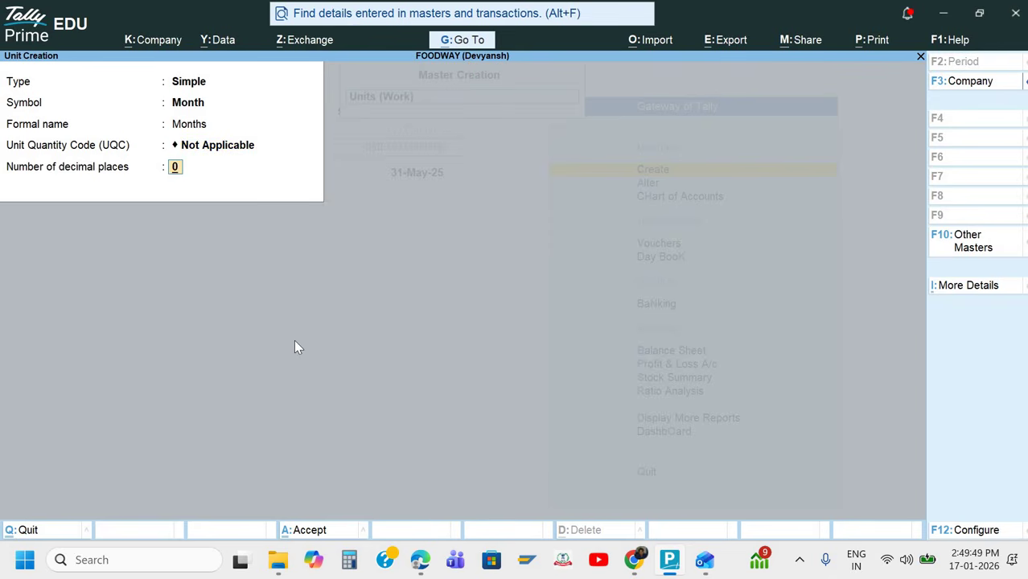
pyautogui.write('2')
pyautogui.press('Return')
pyautogui.press('Return')
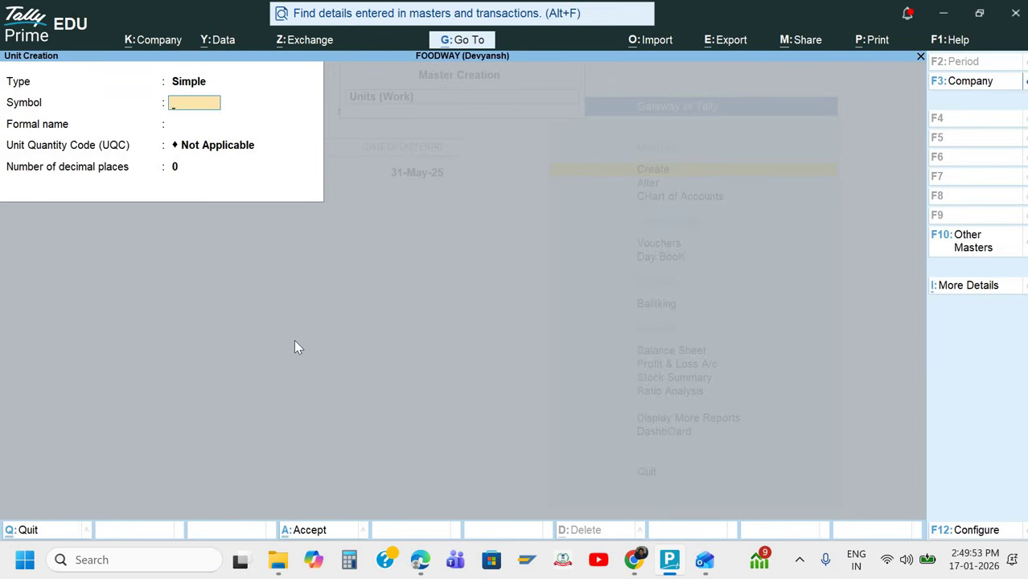
# Create a compound work unit with Month as the first unit, a conversion of 30, and Day as the second unit.
pyautogui.press('BackSpace')
pyautogui.press('Up')
pyautogui.press('Return')
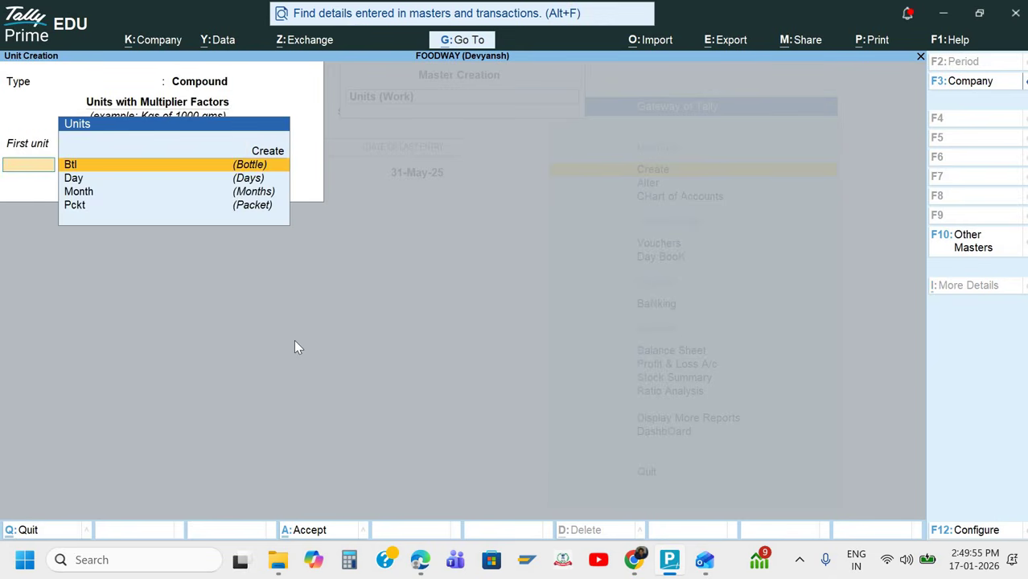
pyautogui.press('Down')
pyautogui.press('Down')
pyautogui.press('Return')
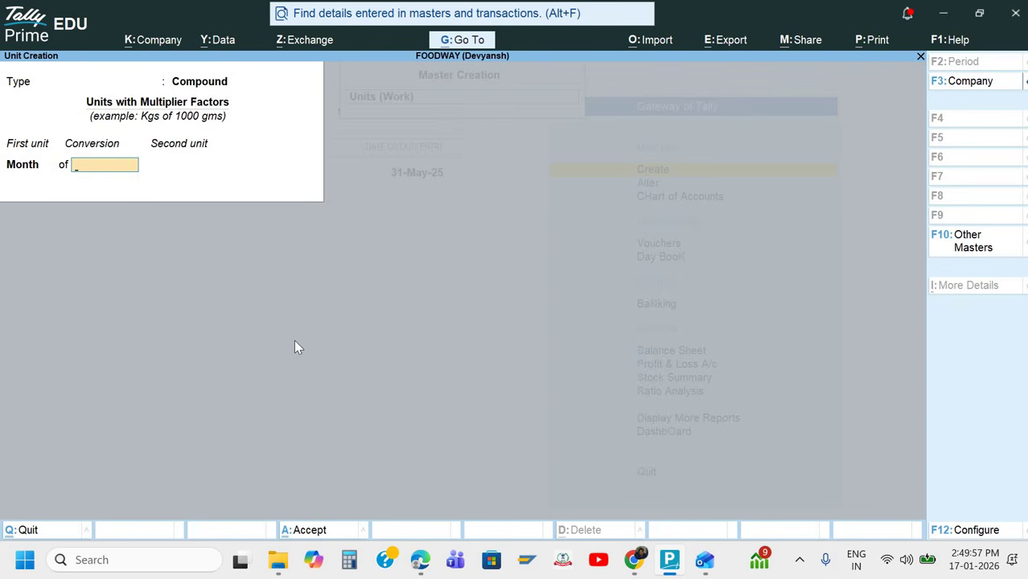
pyautogui.write('30')
pyautogui.press('Return')
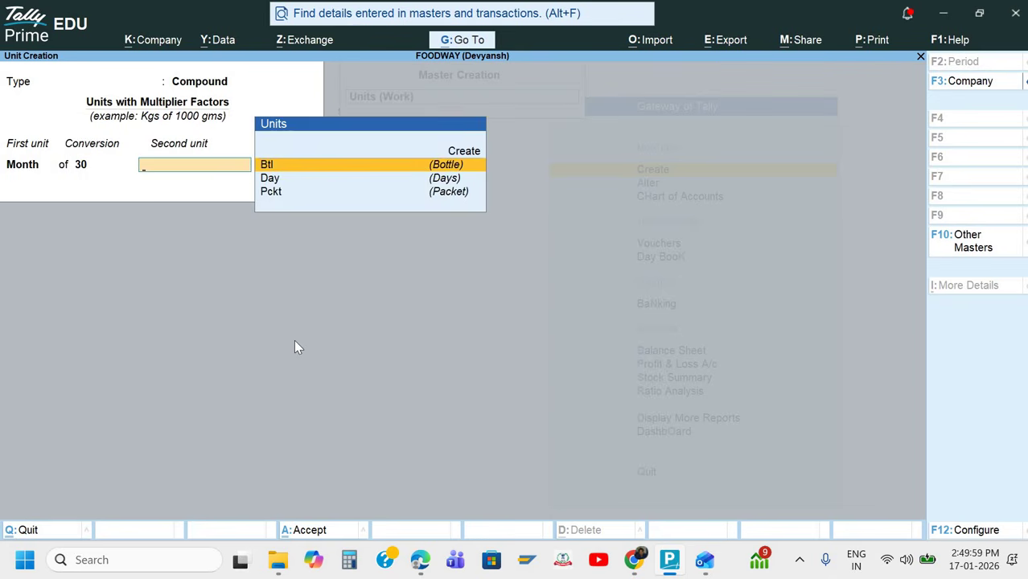
pyautogui.press('Down')
pyautogui.press('Return')
pyautogui.press('n')
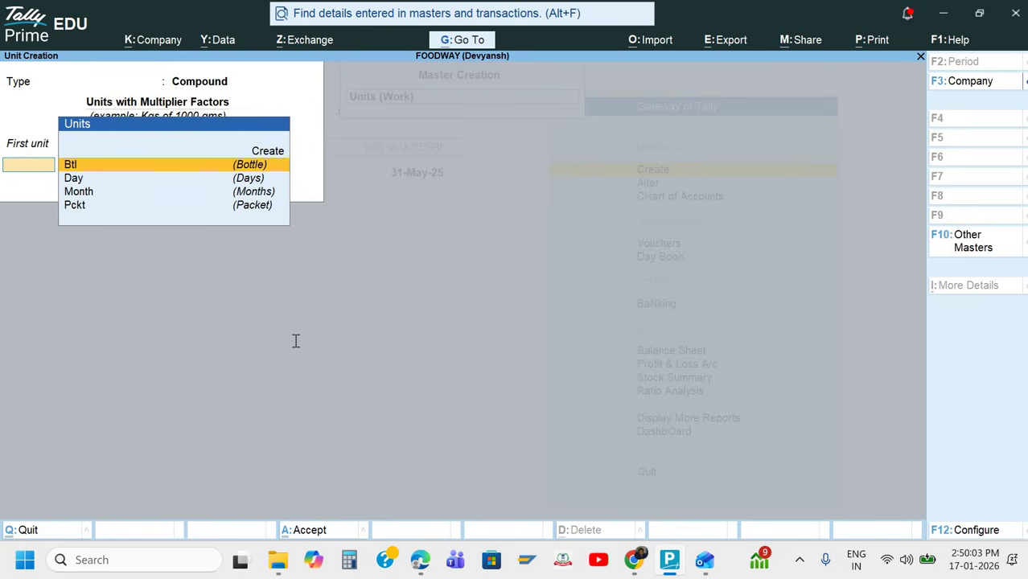
# Check the pay-slips in Doc 4_Set 2.pdf and leave the unit creation form for the Gateway of Tally.
pyautogui.hotkey('alt', 'Tab')
pyautogui.scroll(-5, 583, 358)
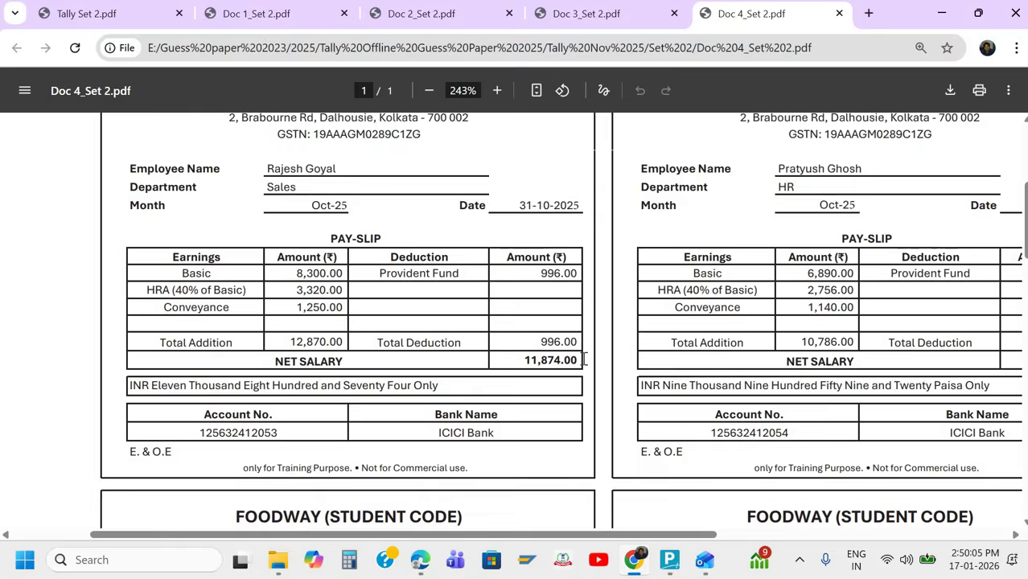
pyautogui.scroll(-2, 583, 358)
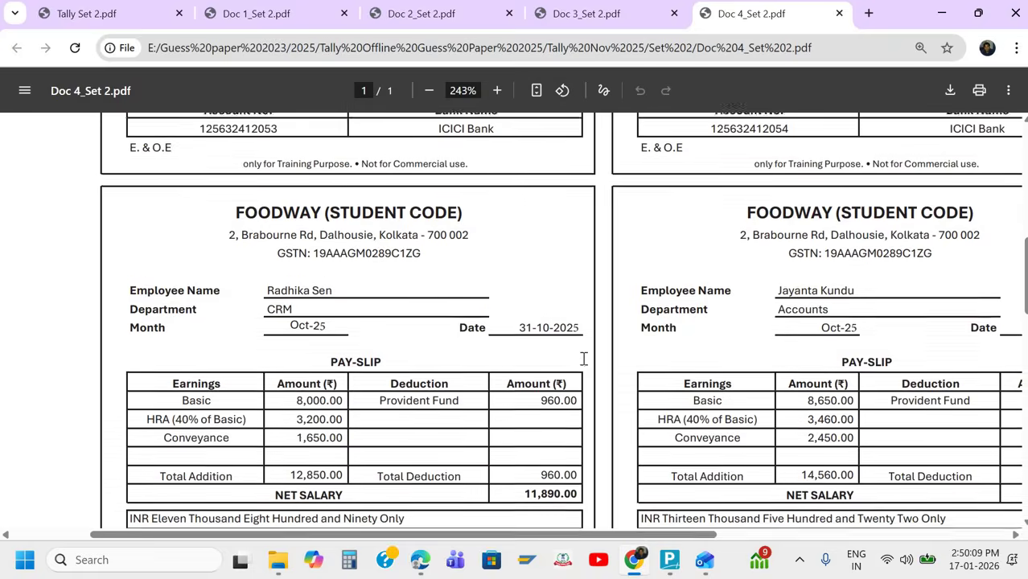
pyautogui.scroll(7, 582, 358)
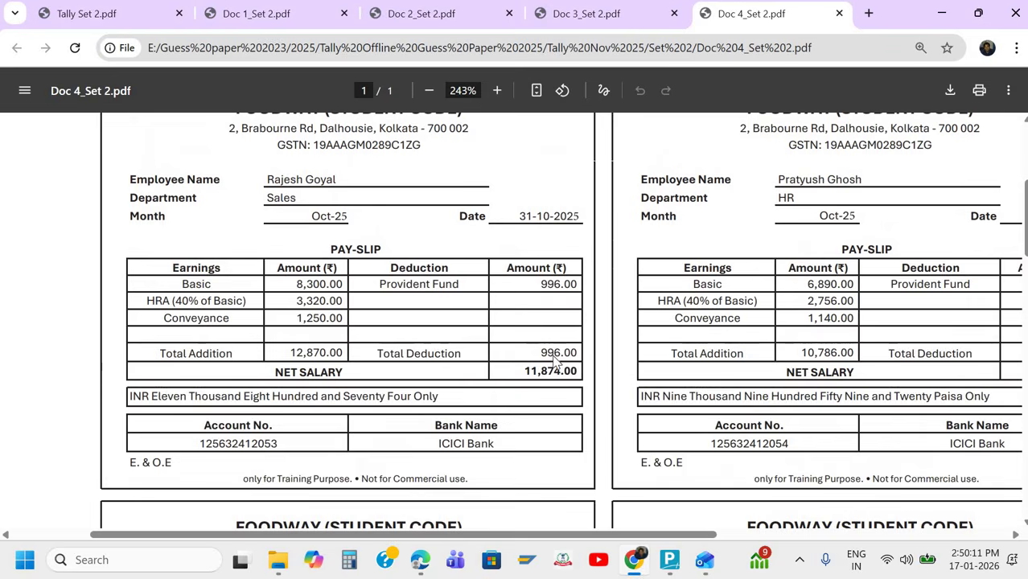
pyautogui.hotkey('alt', 'Tab')
pyautogui.press('Escape')
pyautogui.press('Escape')
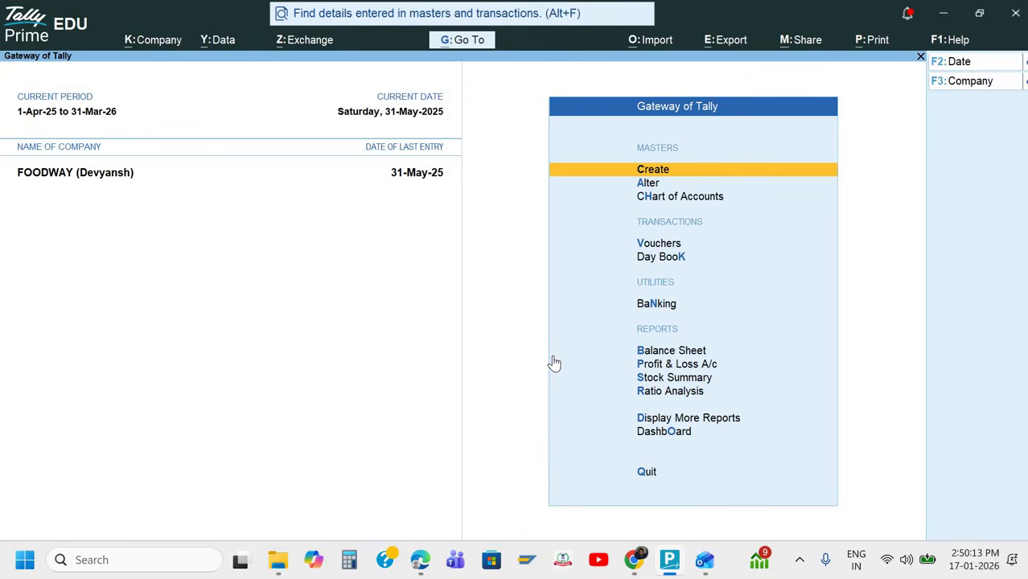
# Start creating a new master and highlight Attendance/Production Type among the payroll masters.
pyautogui.press('Return')
pyautogui.press('Down')
pyautogui.press('Down')
pyautogui.press('Down')
pyautogui.press('Down')
pyautogui.press('Down')
pyautogui.press('Down')
pyautogui.press('Down')
pyautogui.press('Down')
pyautogui.press('Down')
pyautogui.press('Down')
pyautogui.press('Down')
pyautogui.press('Down')
pyautogui.press('Down')
pyautogui.press('Down')
pyautogui.press('Down')
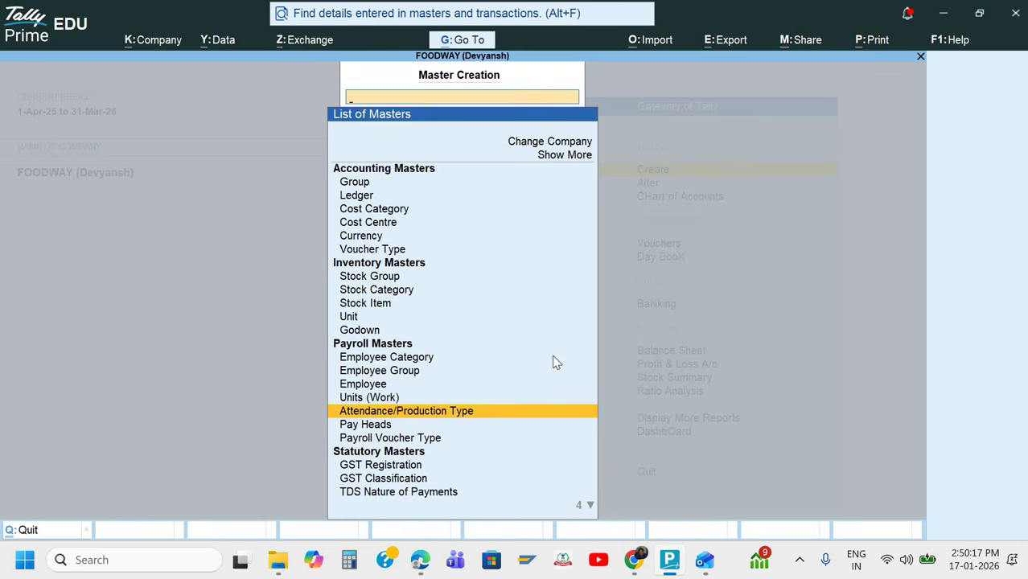
# Review the earnings and deductions on the pay-slips in Doc 4_Set 2.pdf against the list of payroll masters.
pyautogui.hotkey('alt', 'Tab')
pyautogui.scroll(-1, 554, 360)
pyautogui.scroll(-5, 554, 359)
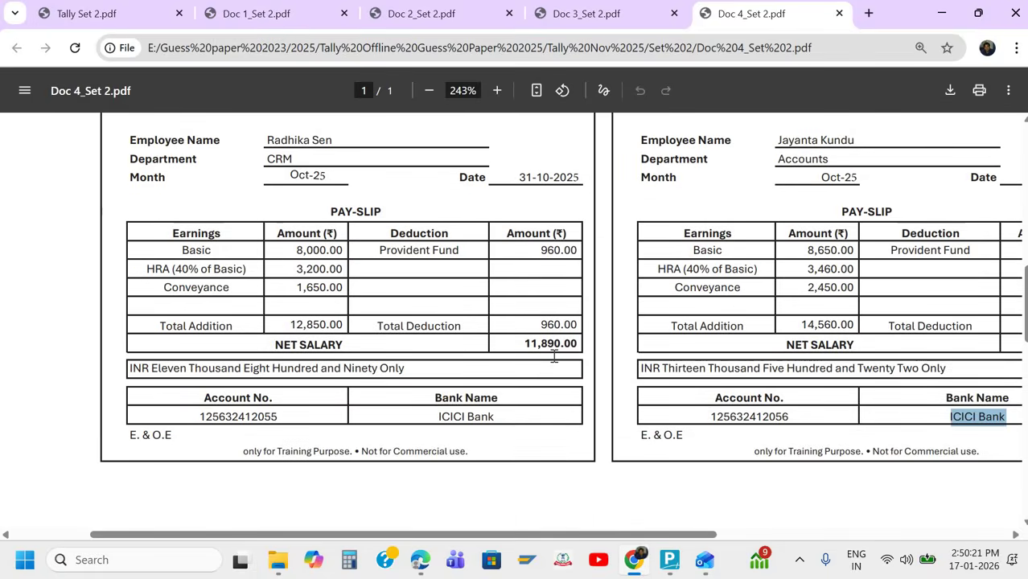
pyautogui.scroll(2, 555, 359)
pyautogui.hotkey('alt', 'Tab')
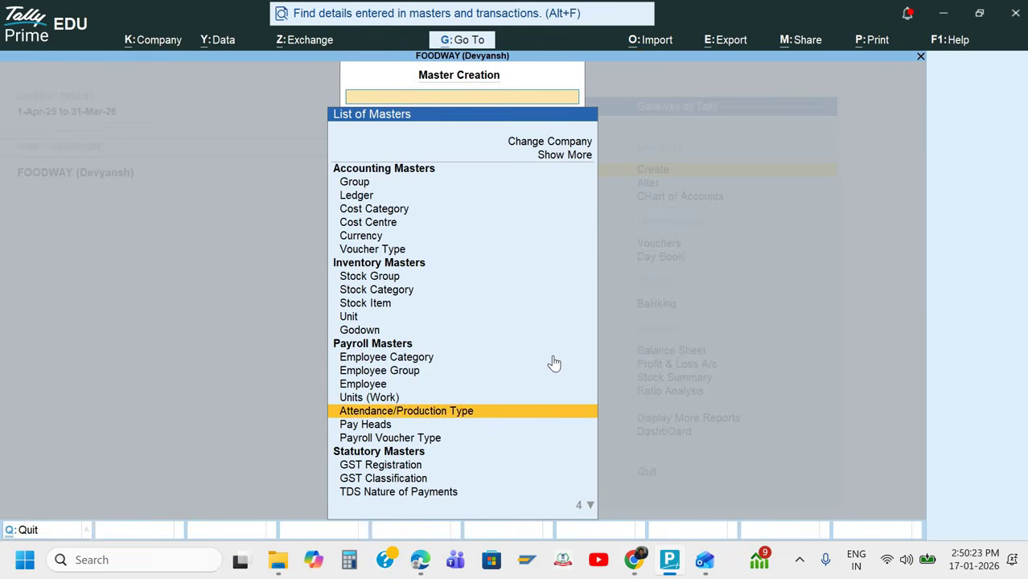
pyautogui.press('Down')
pyautogui.press('Up')
pyautogui.hotkey('alt', 'Tab')
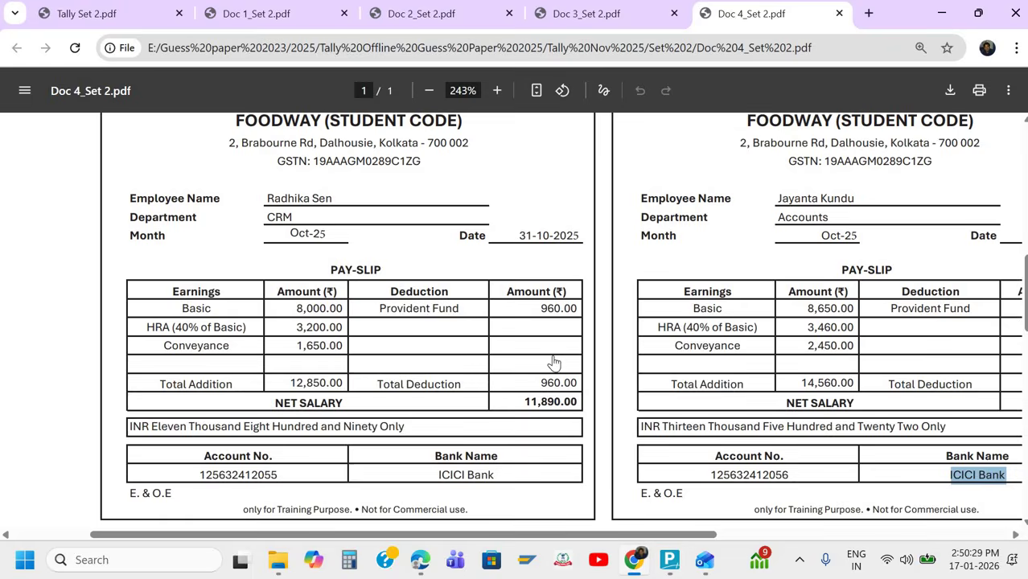
pyautogui.hotkey('alt', 'Tab')
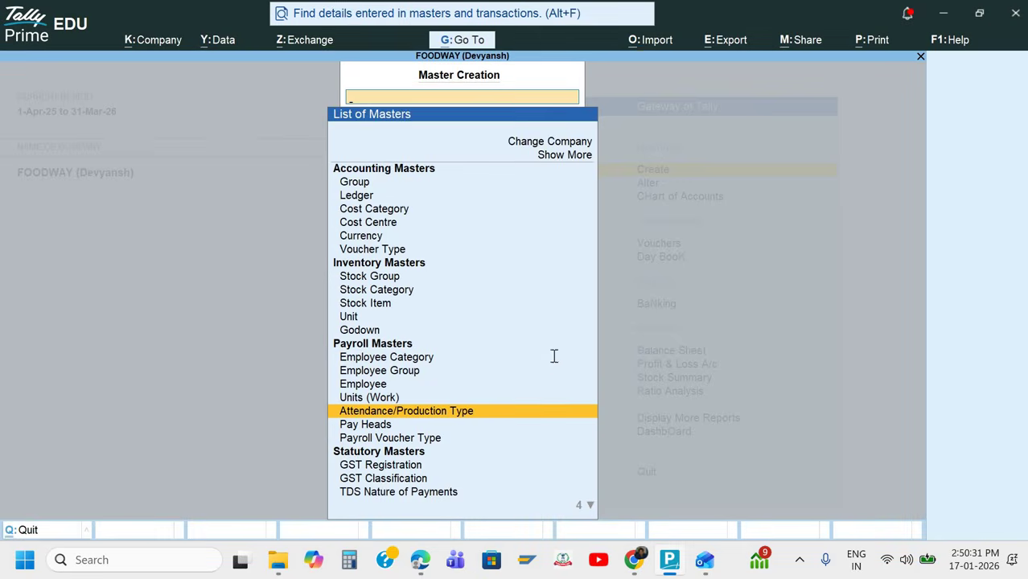
pyautogui.hotkey('alt', 'Tab')
pyautogui.hotkey('alt', 'Tab')
# Create the attendance type Present under Primary as Attendance / Leave with Pay with period type Days, and close the form.
pyautogui.press('Return')
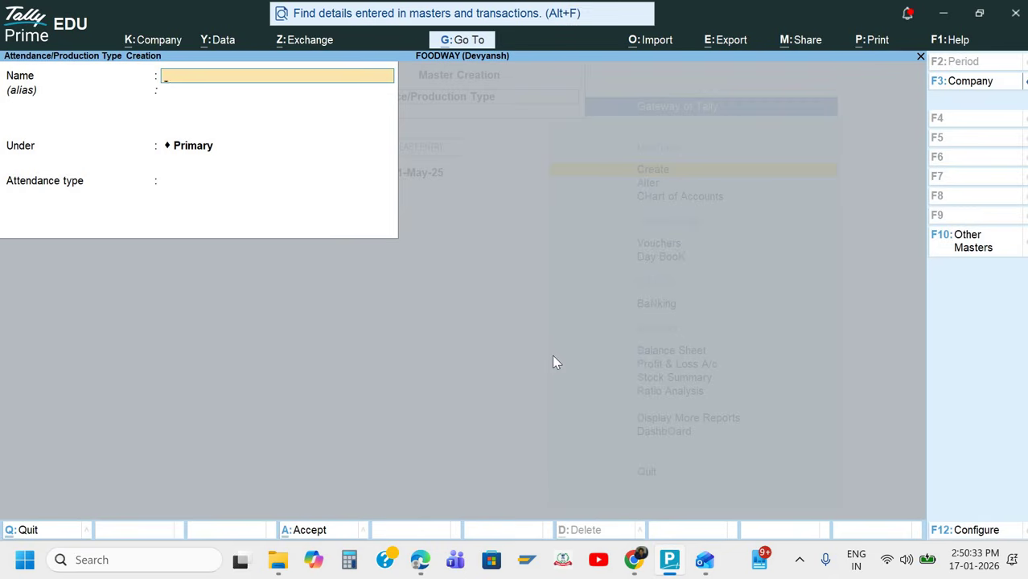
pyautogui.write('Present')
pyautogui.press('Return')
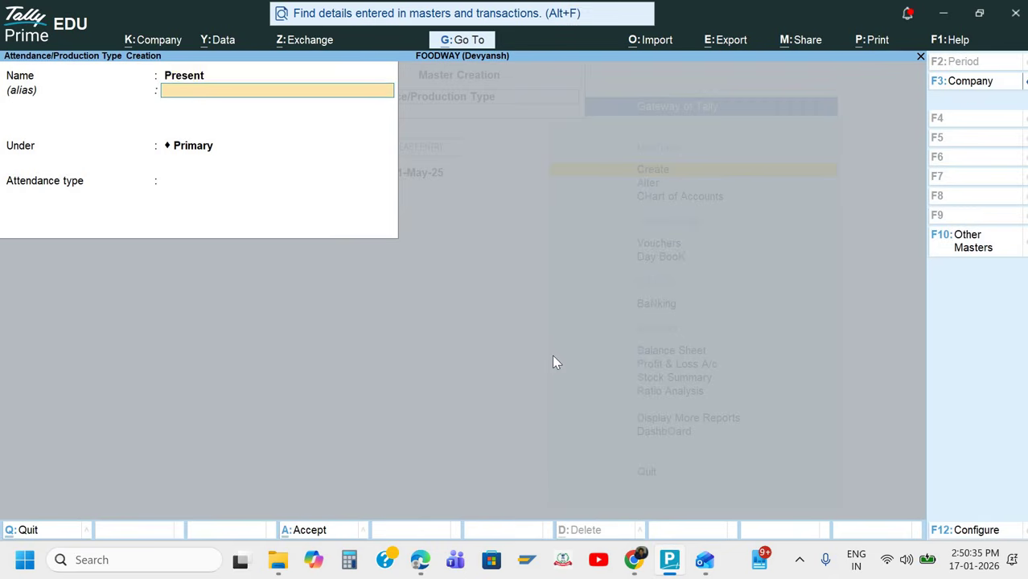
pyautogui.press('Return')
pyautogui.press('Return')
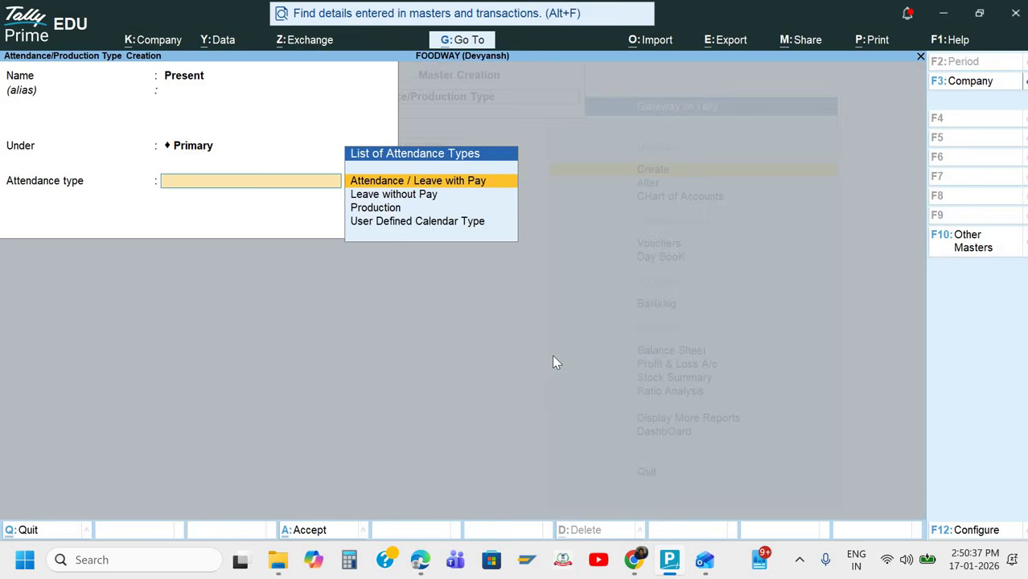
pyautogui.press('Return')
pyautogui.press('Return')
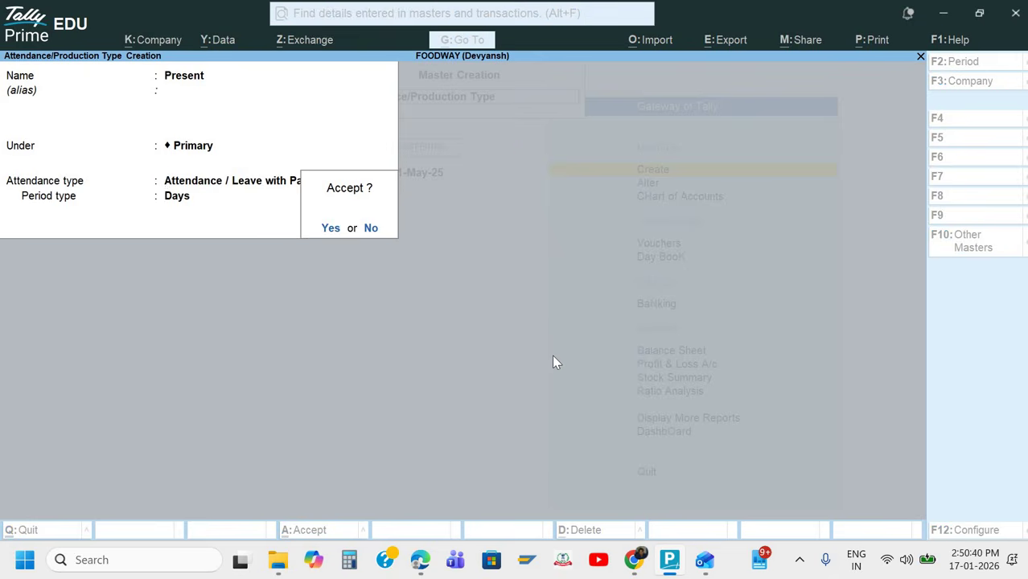
pyautogui.press('Return')
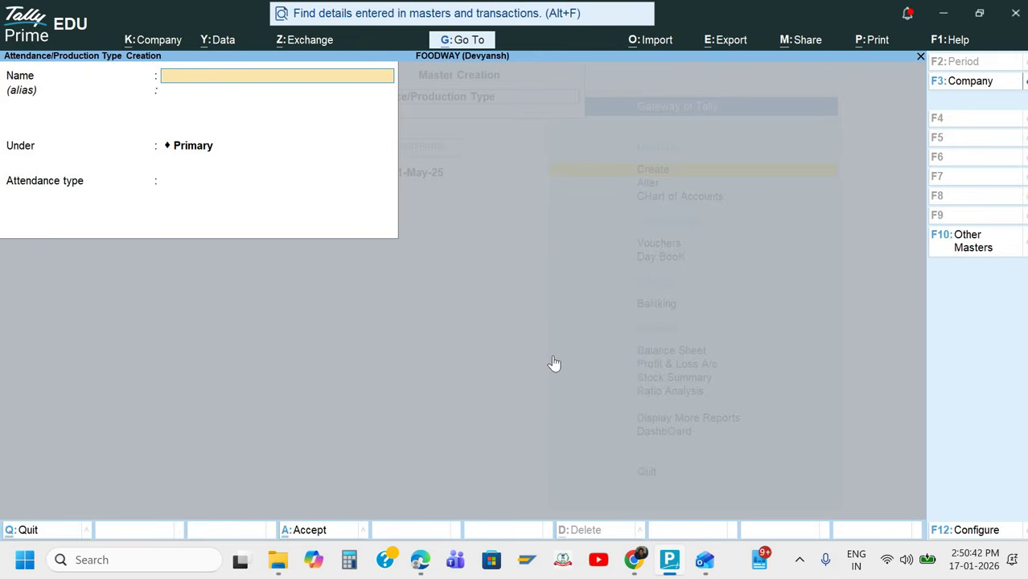
pyautogui.press('Escape')
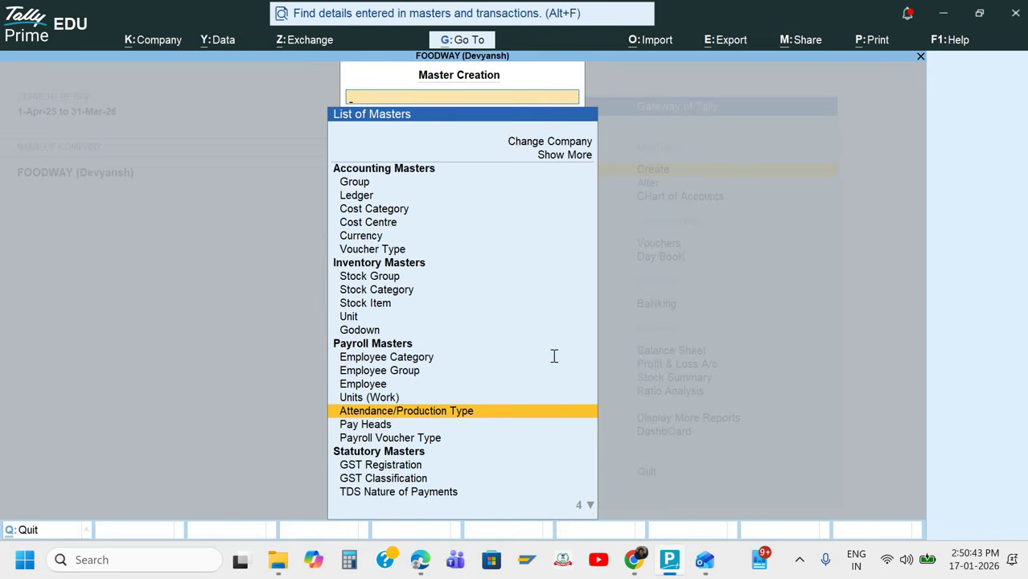
# Start a new pay head and name it Basic, copying the first earnings entry from the pay-slip.
pyautogui.hotkey('alt', 'Tab')
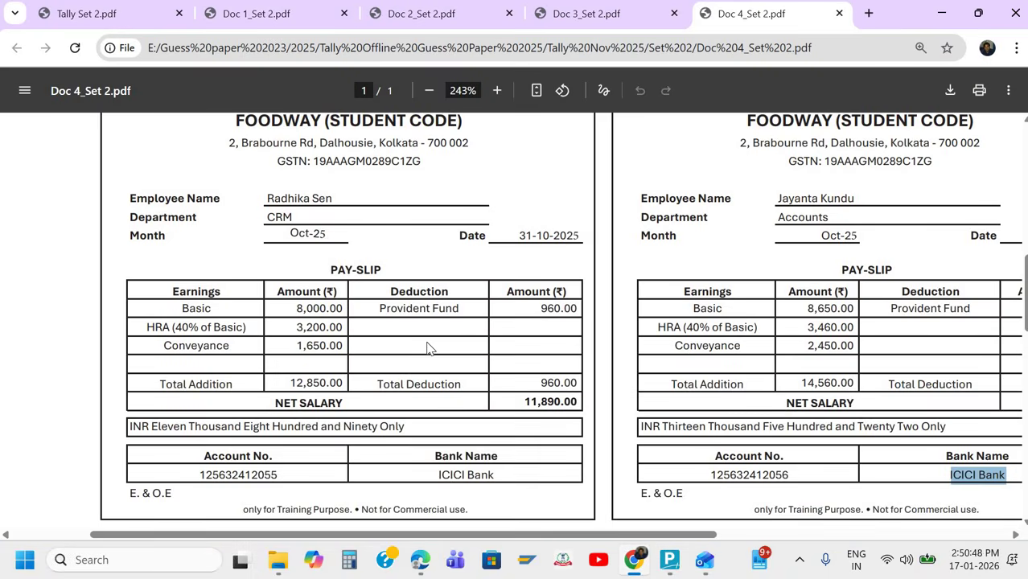
pyautogui.hotkey('alt', 'Tab')
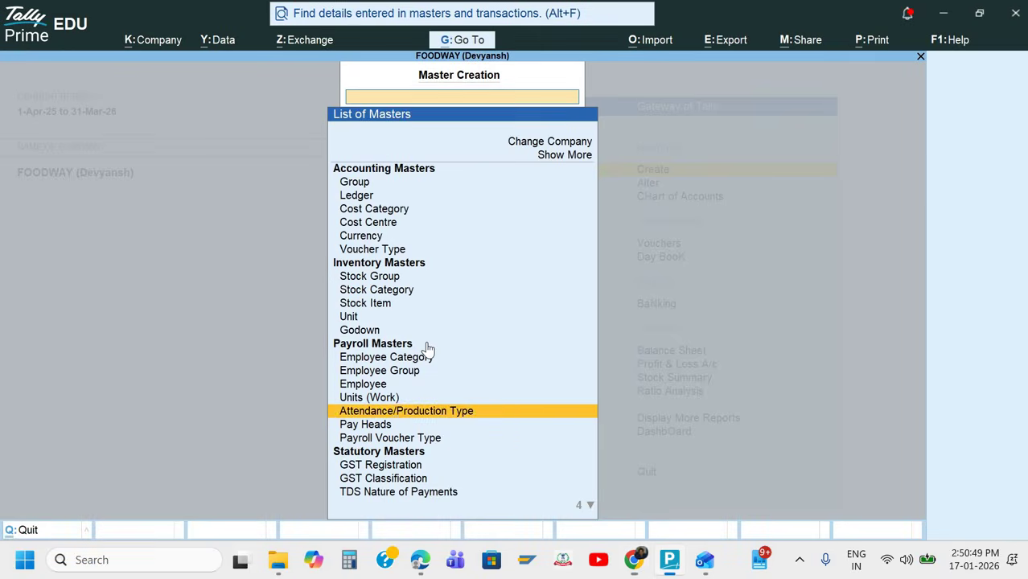
pyautogui.press('Down')
pyautogui.press('Return')
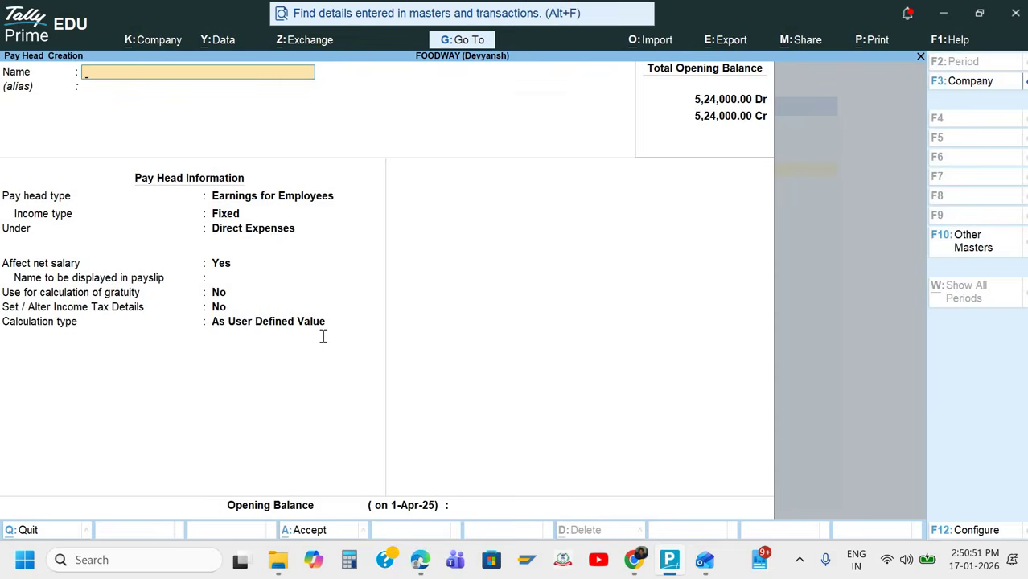
pyautogui.hotkey('alt', 'Tab')
pyautogui.doubleClick(213, 310)
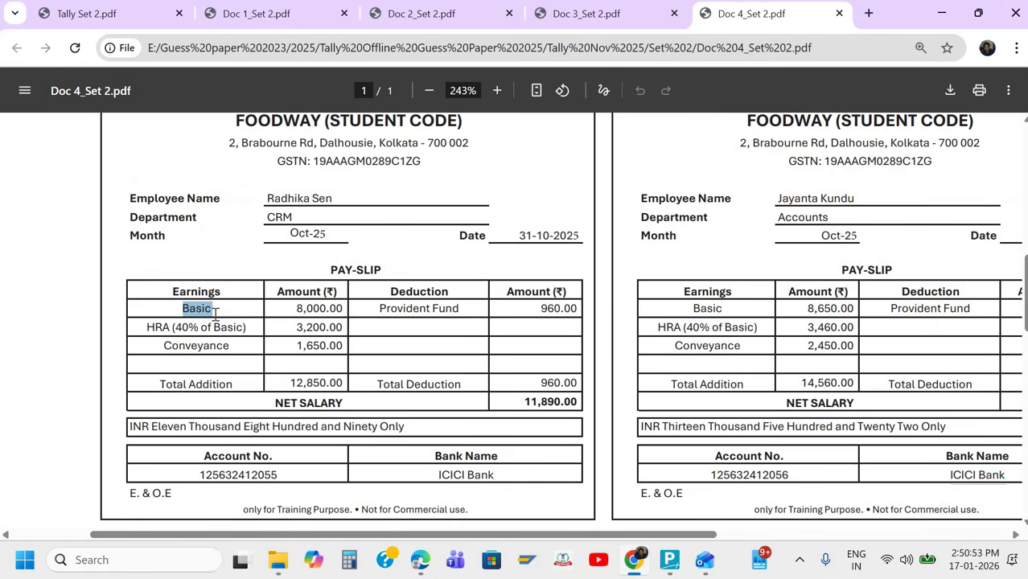
pyautogui.hotkey('ctrl', 'c')
pyautogui.hotkey('alt', 'Tab')
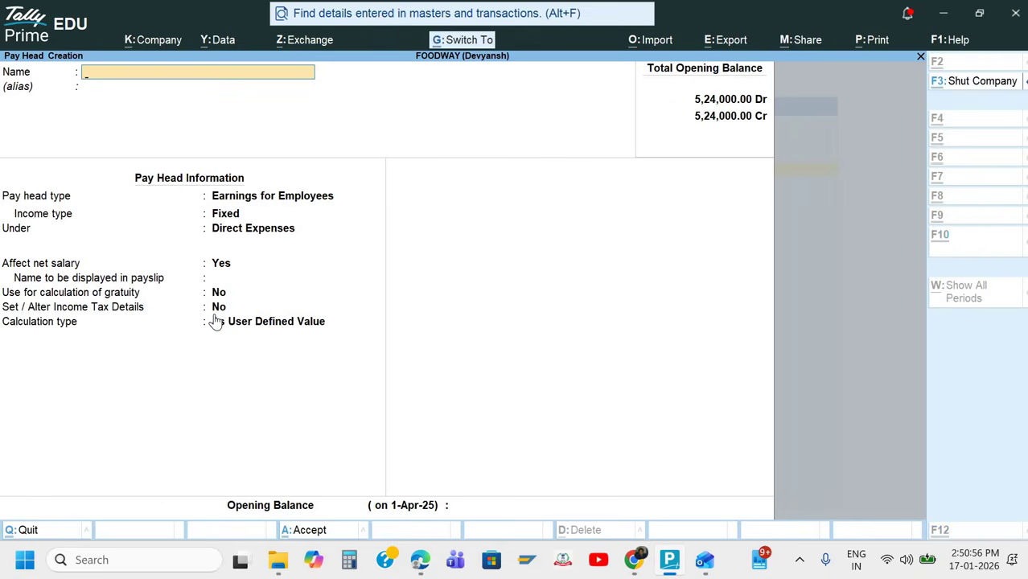
pyautogui.hotkey('ctrl', 'v')
pyautogui.press('Return')
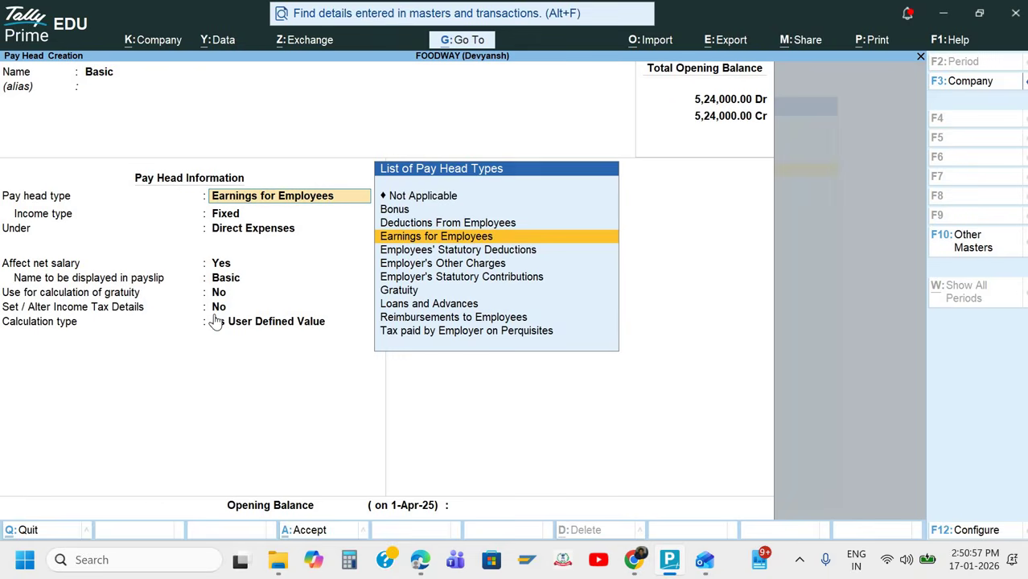
# Set the Basic pay head as Earnings for Employees, income type Fixed, under Indirect Expenses, affecting net salary and shown as Basic in payslips.
pyautogui.press('Return')
pyautogui.press('Return')
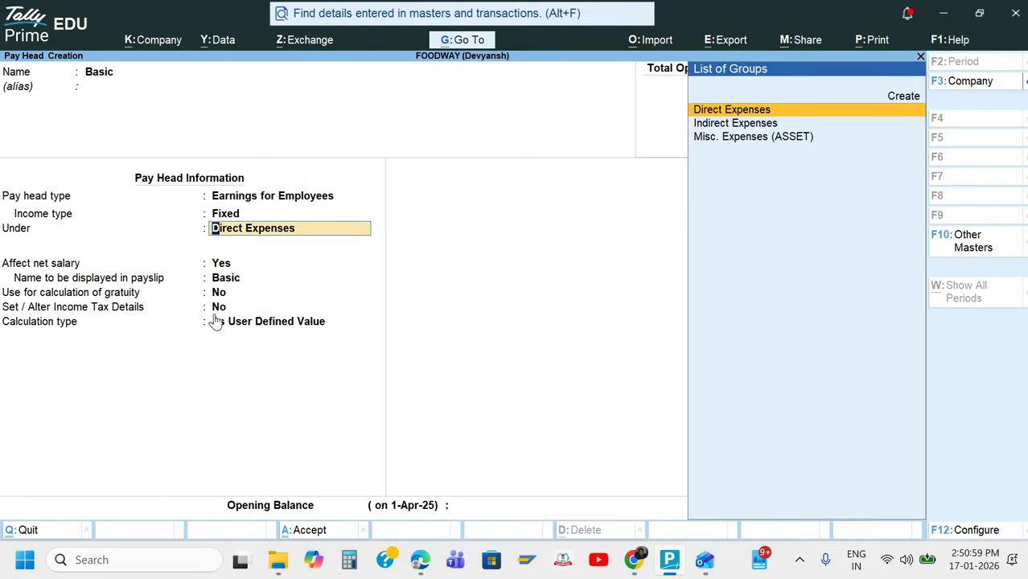
pyautogui.press('Return')
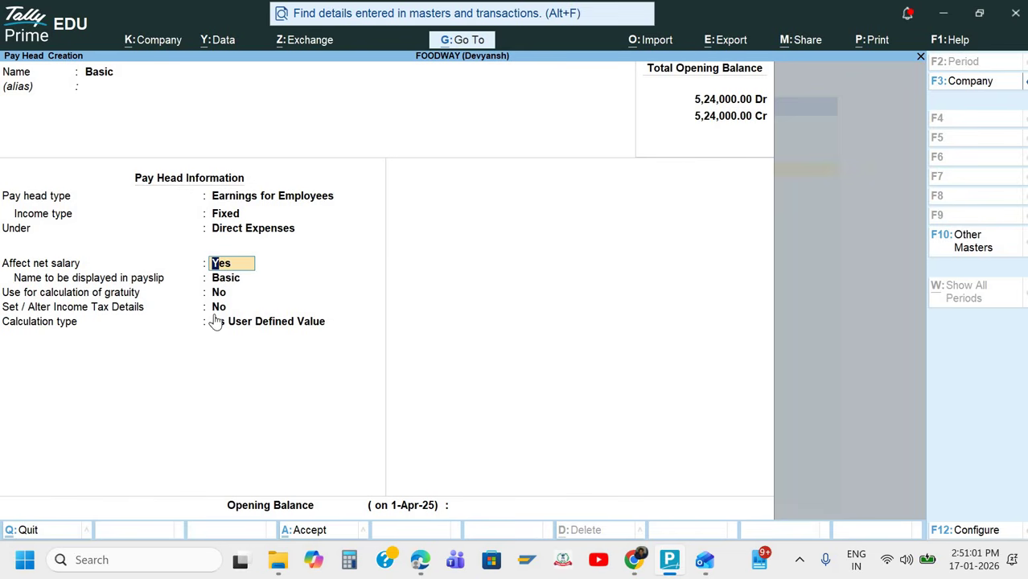
pyautogui.press('Up')
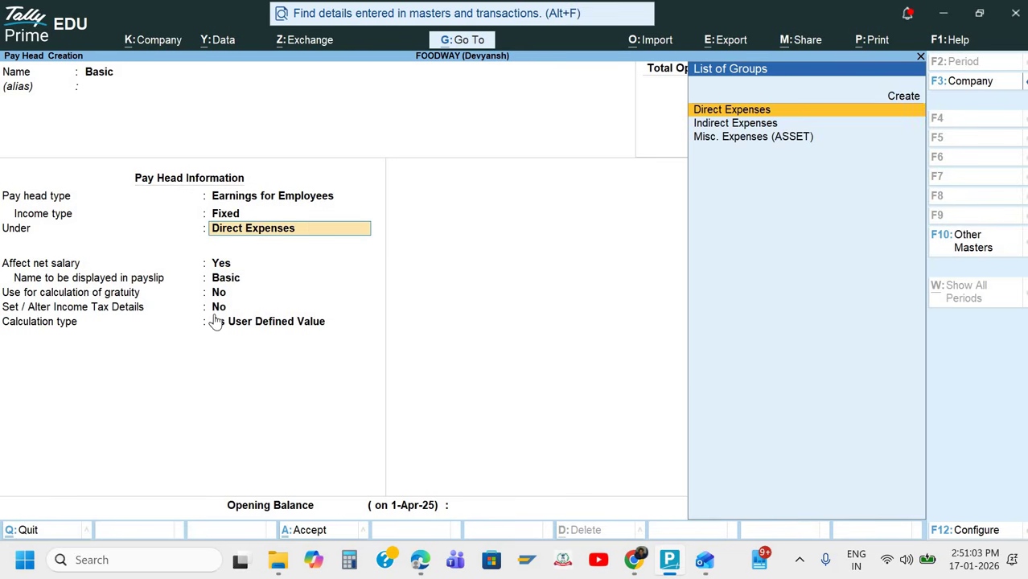
pyautogui.press('Down')
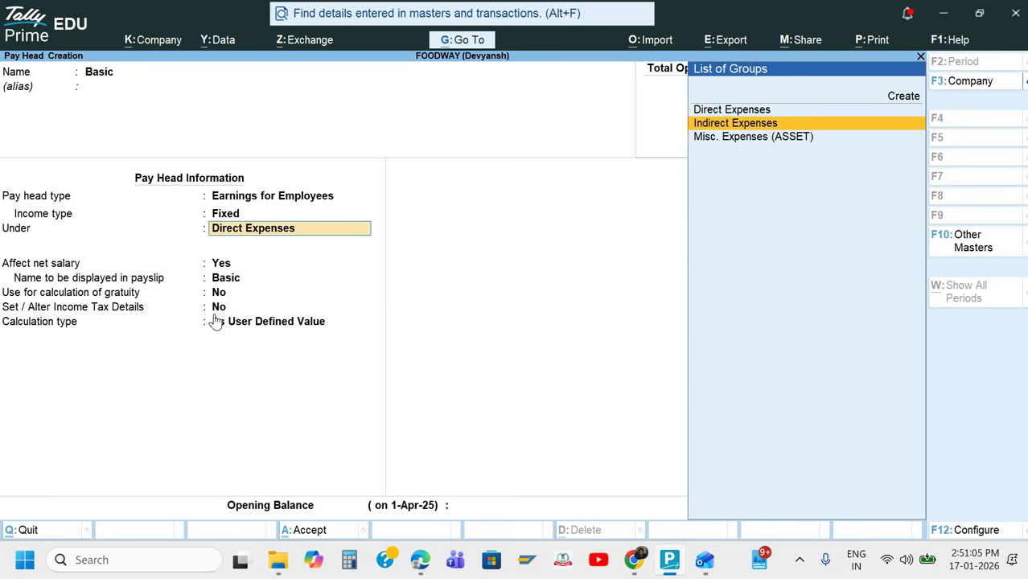
pyautogui.press('Return')
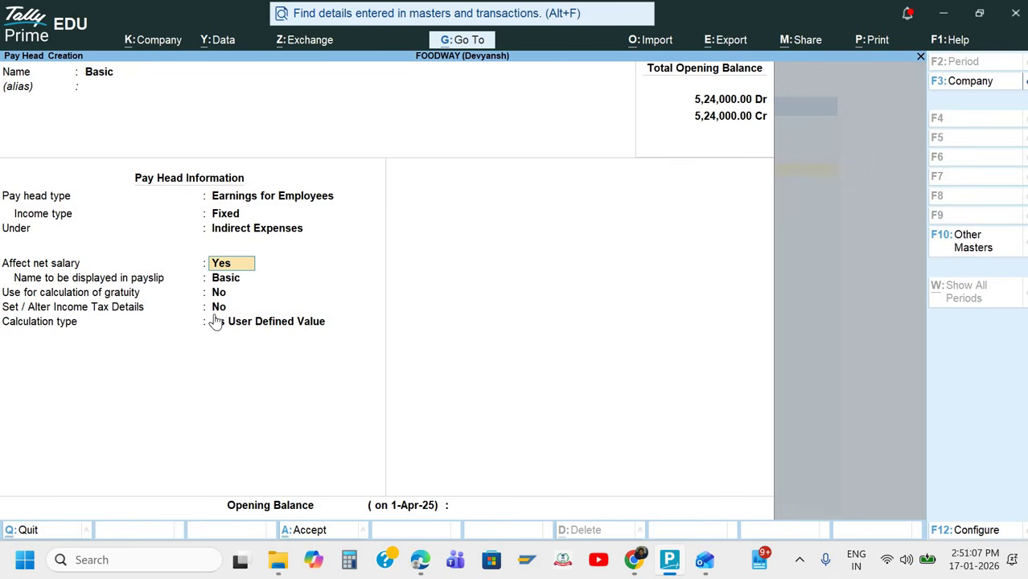
pyautogui.press('Return')
pyautogui.press('Return')
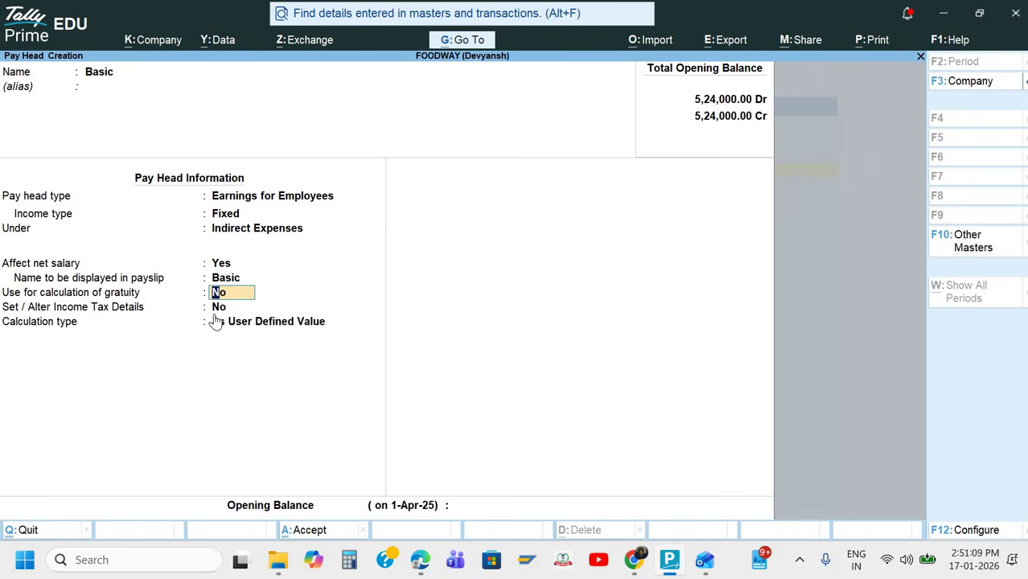
# Use the Basic pay head for gratuity calculation and set its calculation type to On Attendance with Present as the attendance/leave with pay.
pyautogui.write('y')
pyautogui.press('Return')
pyautogui.press('Return')
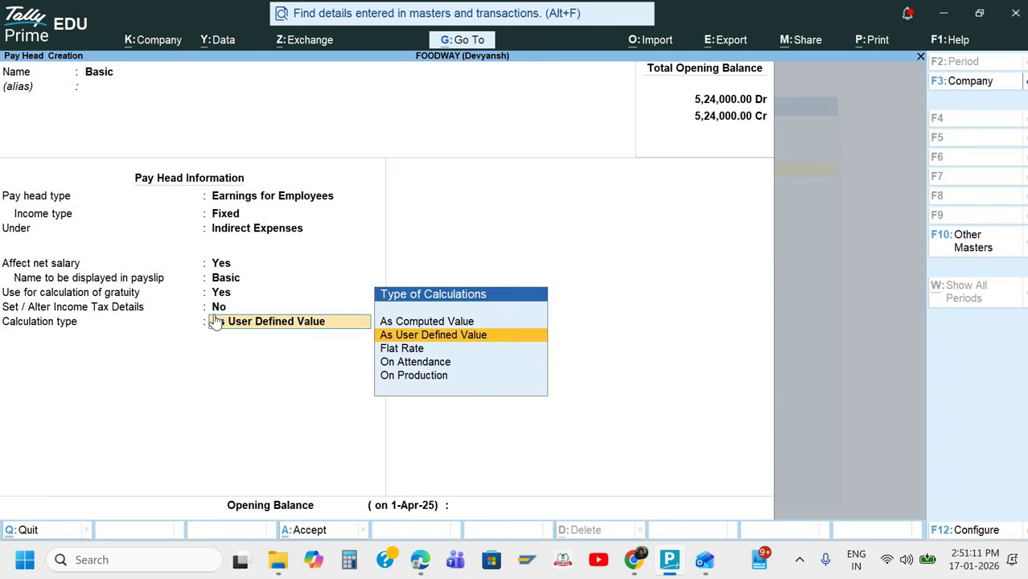
pyautogui.press('Down')
pyautogui.press('Down')
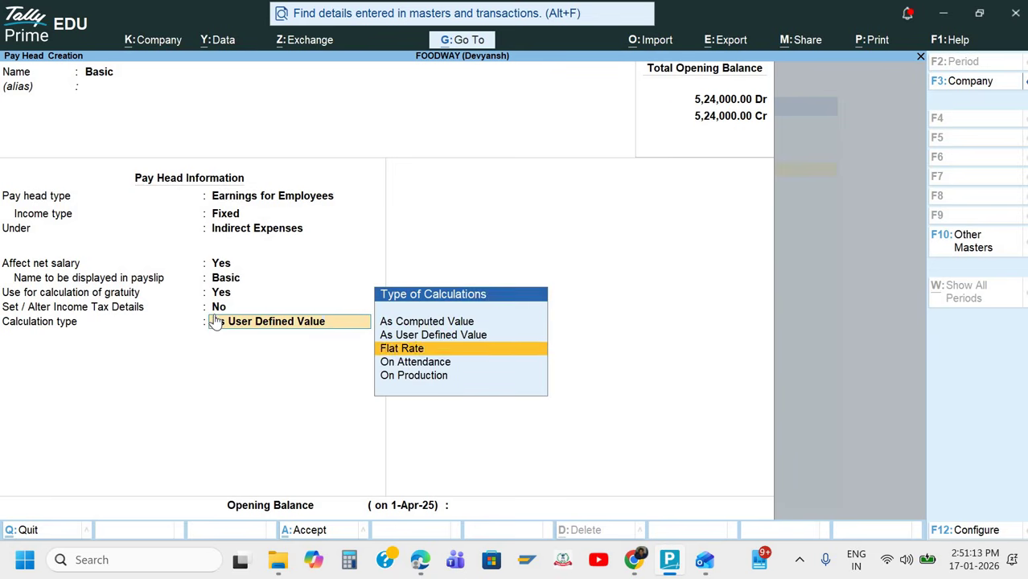
pyautogui.press('Return')
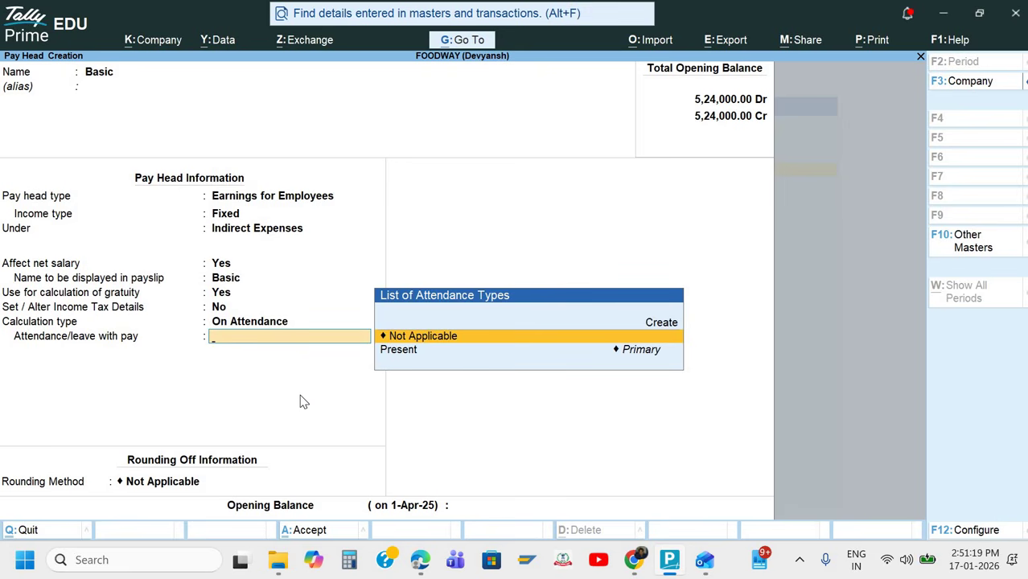
pyautogui.press('Return')
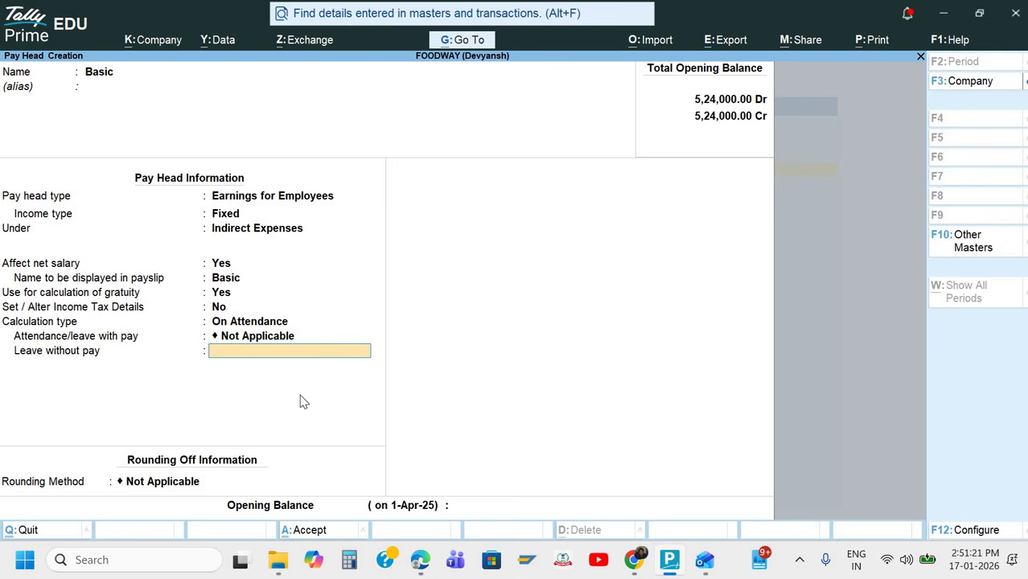
pyautogui.press('BackSpace')
pyautogui.press('Down')
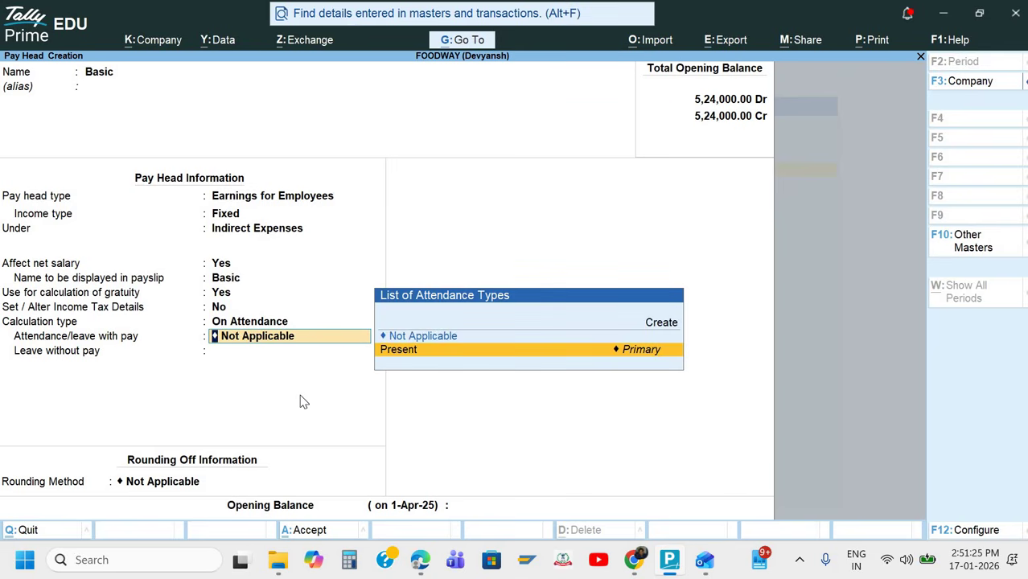
pyautogui.press('Return')
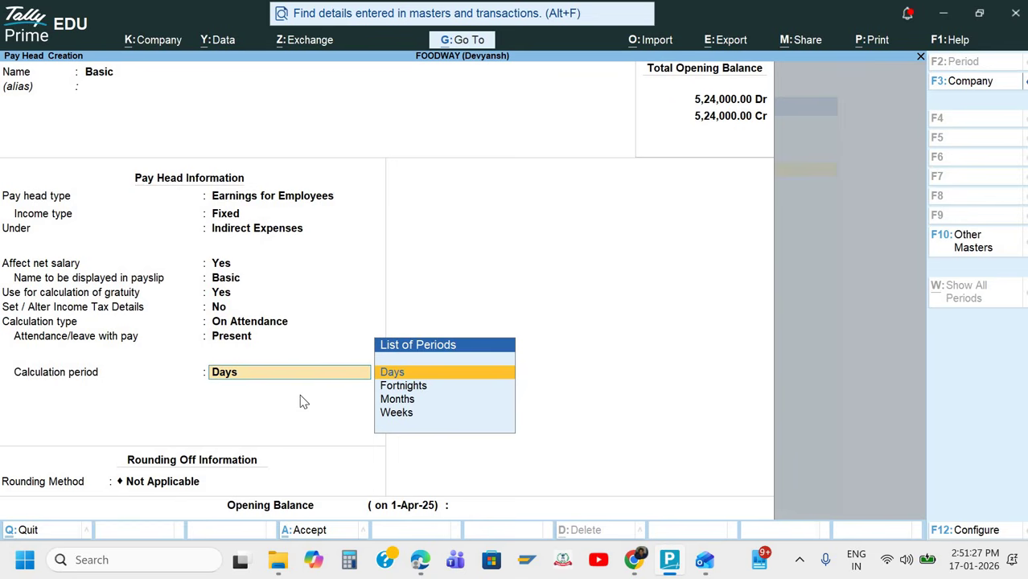
# Set Basic's calculation period to Months on an As per Calendar Period basis and save the pay head.
pyautogui.press('Down')
pyautogui.press('Down')
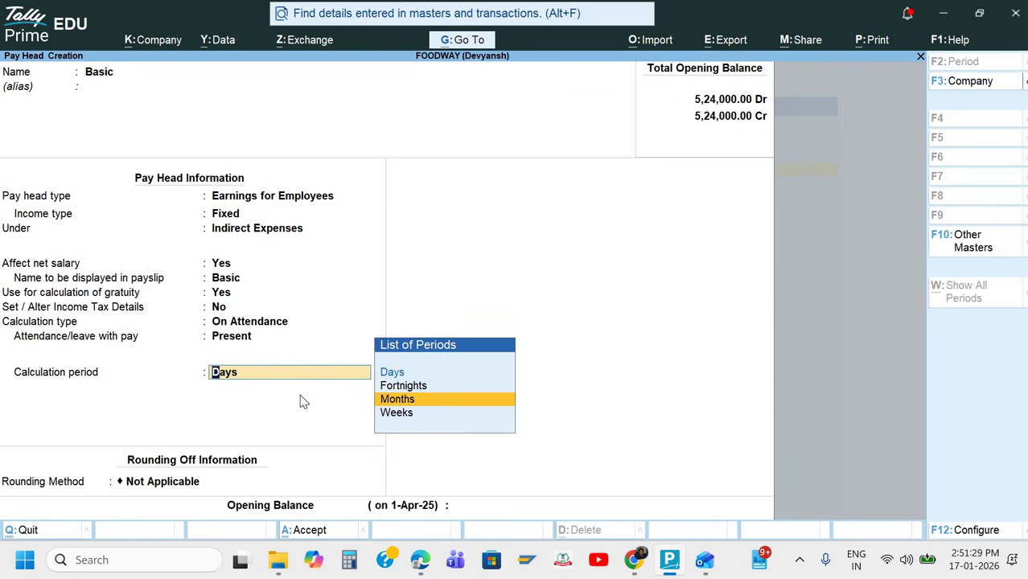
pyautogui.press('Return')
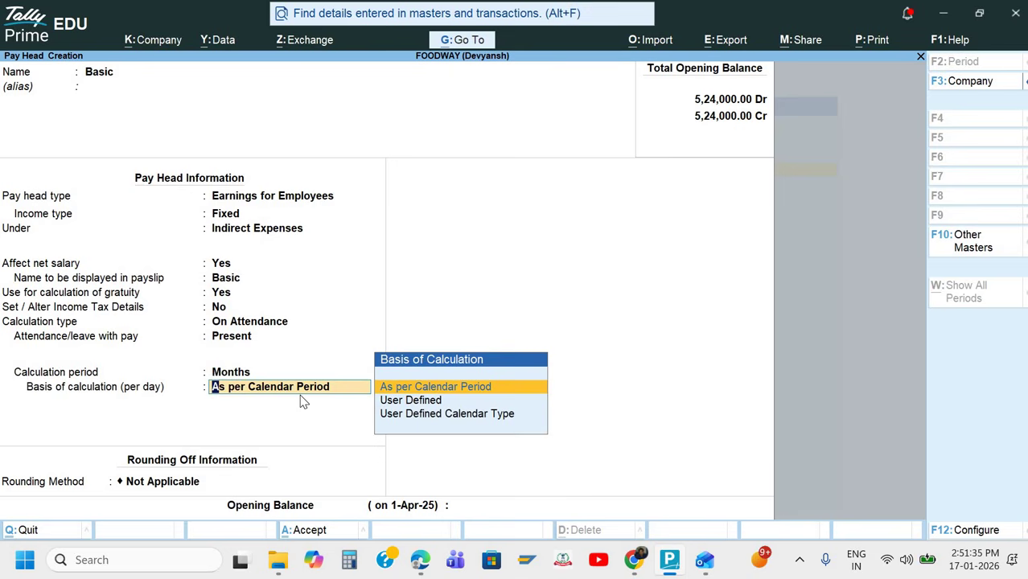
pyautogui.press('Return')
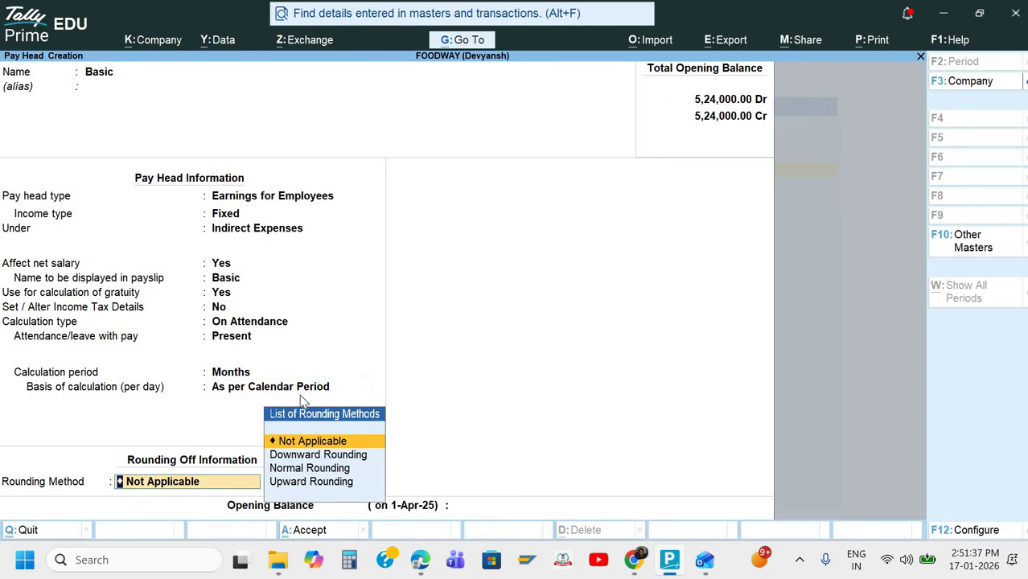
pyautogui.hotkey('ctrl', 'a')
# Copy HRA from the pay-slip in Doc 4_Set 2.pdf as the name of a new pay head in TallyPrime.
pyautogui.hotkey('alt', 'Tab')
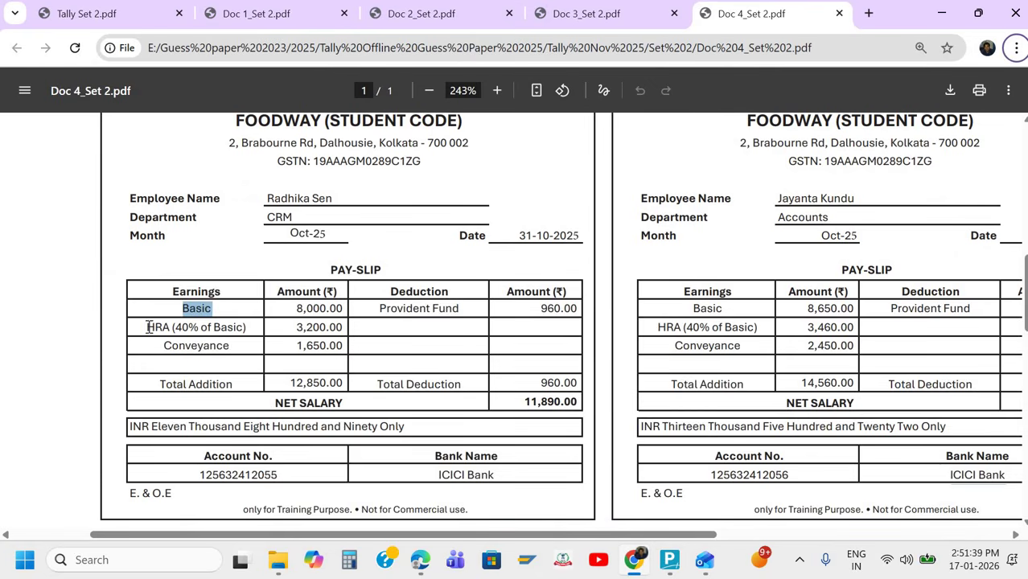
pyautogui.moveTo(147, 328); pyautogui.dragTo(172, 336)
pyautogui.hotkey('ctrl', 'c')
pyautogui.hotkey('alt', 'Tab')
pyautogui.hotkey('ctrl', 'v')
pyautogui.press('Return')
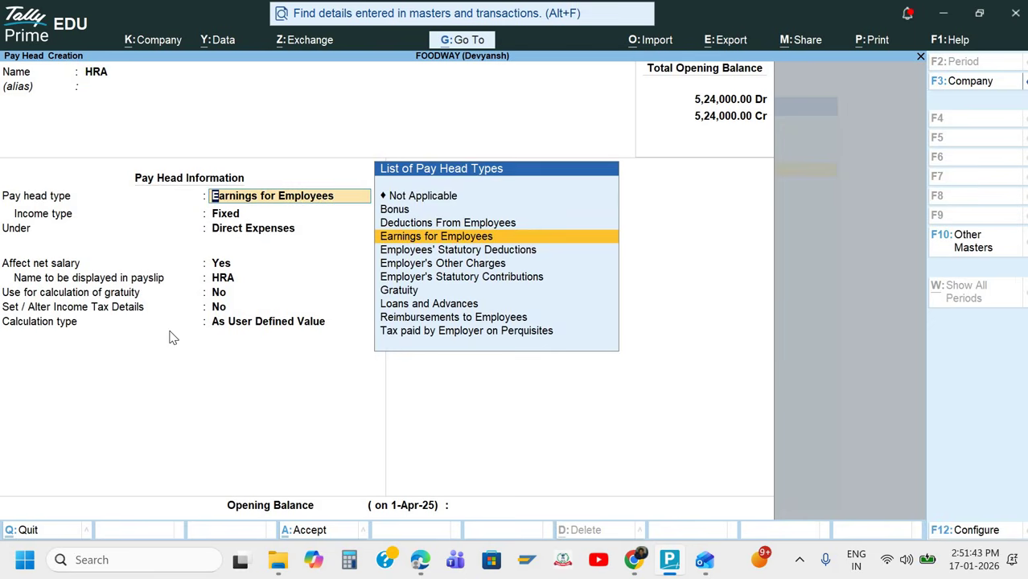
# Set HRA as Earnings for Employees, income type Fixed, under Indirect Expenses, affecting net salary and not used for gratuity.
pyautogui.press('Return')
pyautogui.press('Return')
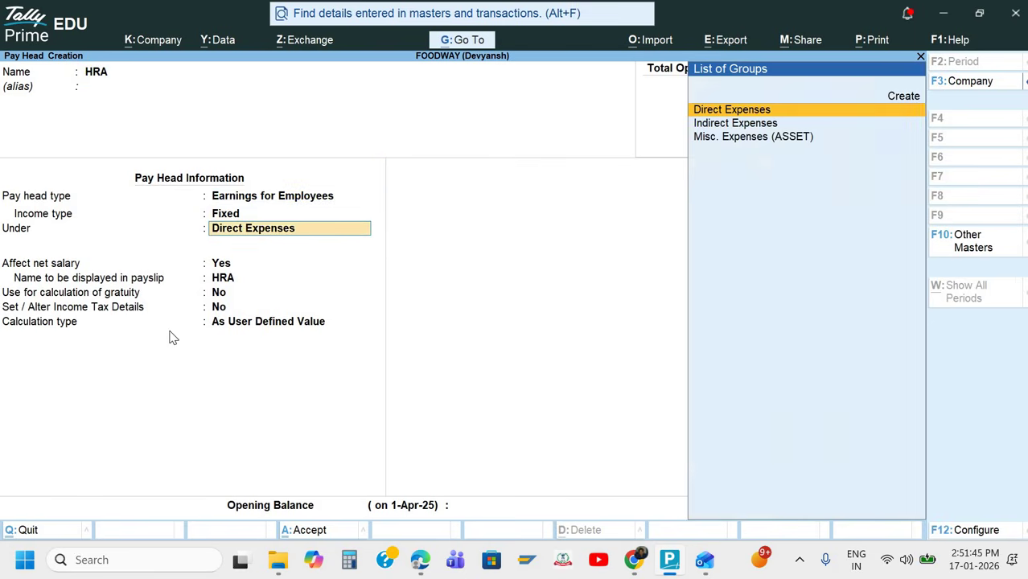
pyautogui.press('Down')
pyautogui.press('Return')
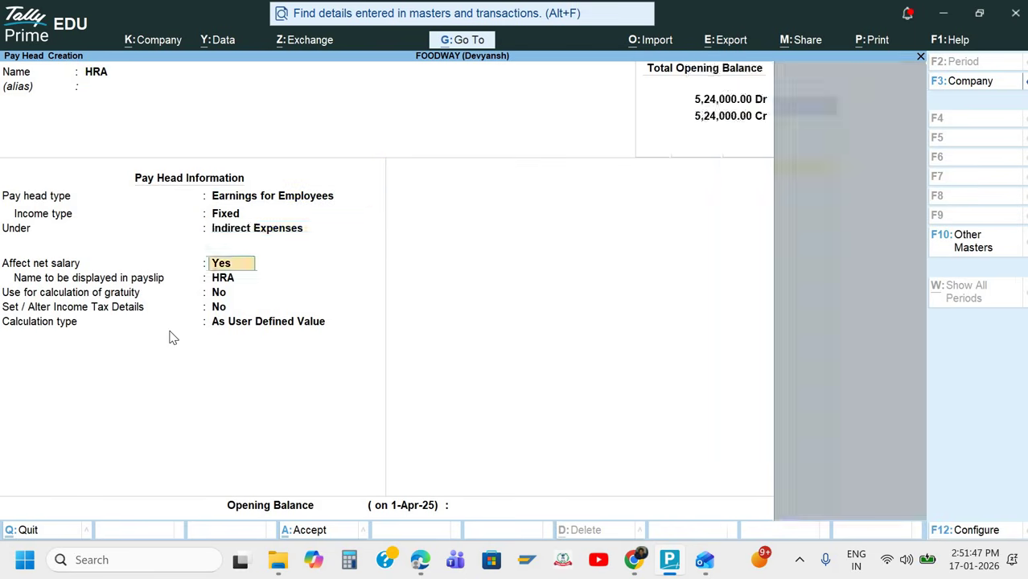
pyautogui.press('Return')
pyautogui.press('Return')
pyautogui.press('Return')
pyautogui.press('Return')
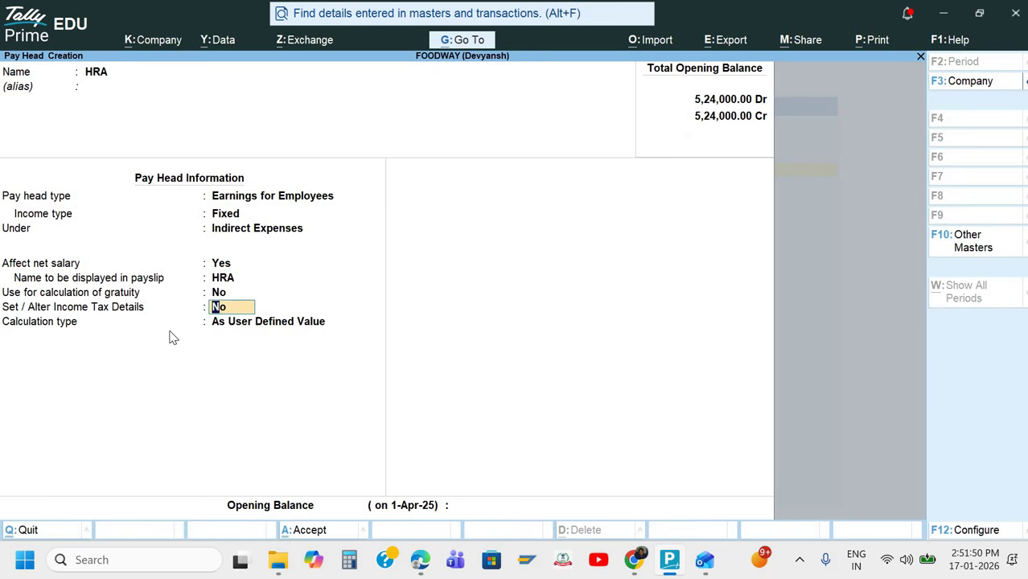
# Calculate HRA As Computed Value per Months without rounding, computed On Specified Formula by adding the Basic pay head.
pyautogui.press('Up')
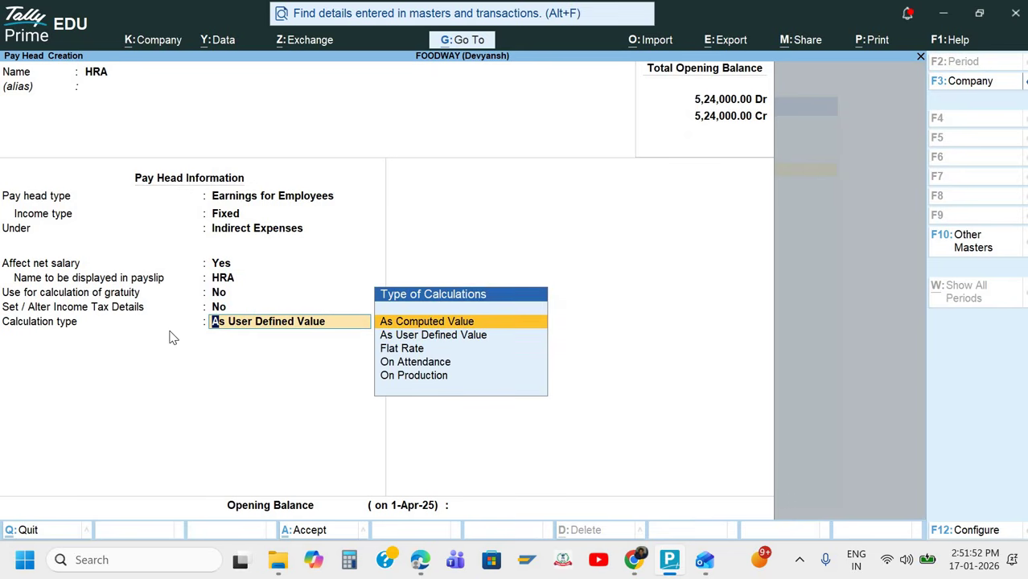
pyautogui.press('Return')
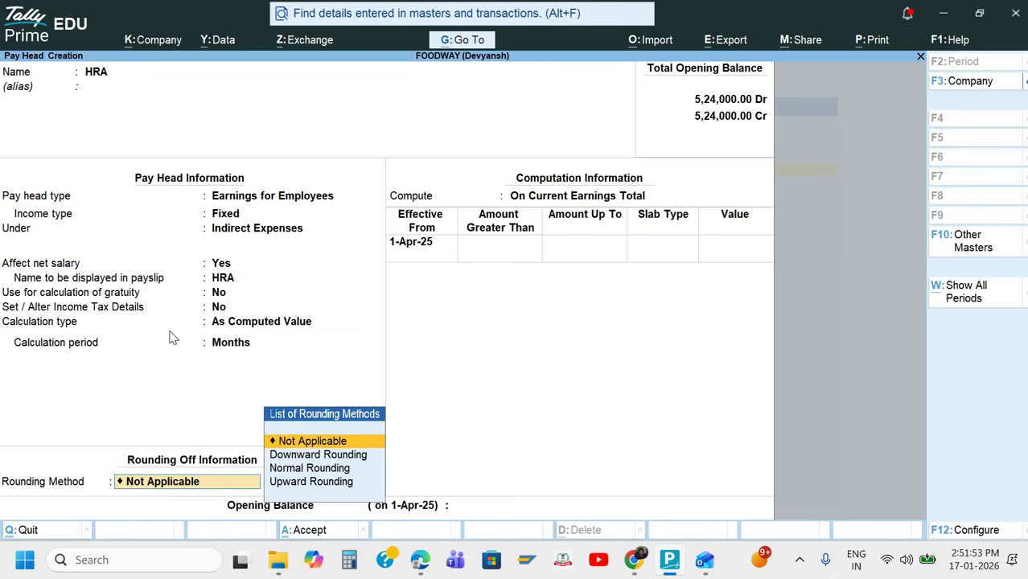
pyautogui.press('Return')
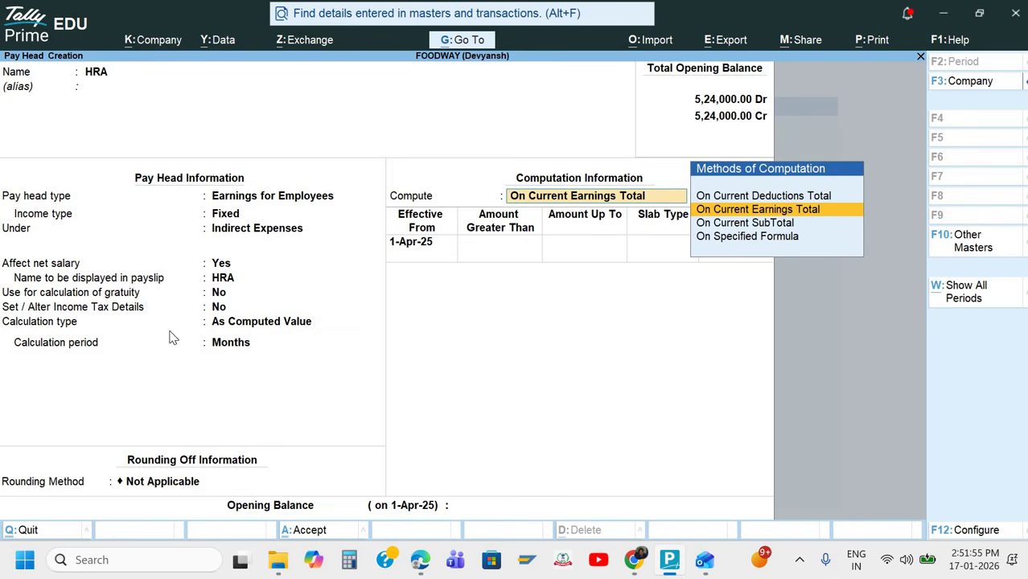
pyautogui.press('Down')
pyautogui.press('Down')
pyautogui.press('Return')
pyautogui.press('Return')
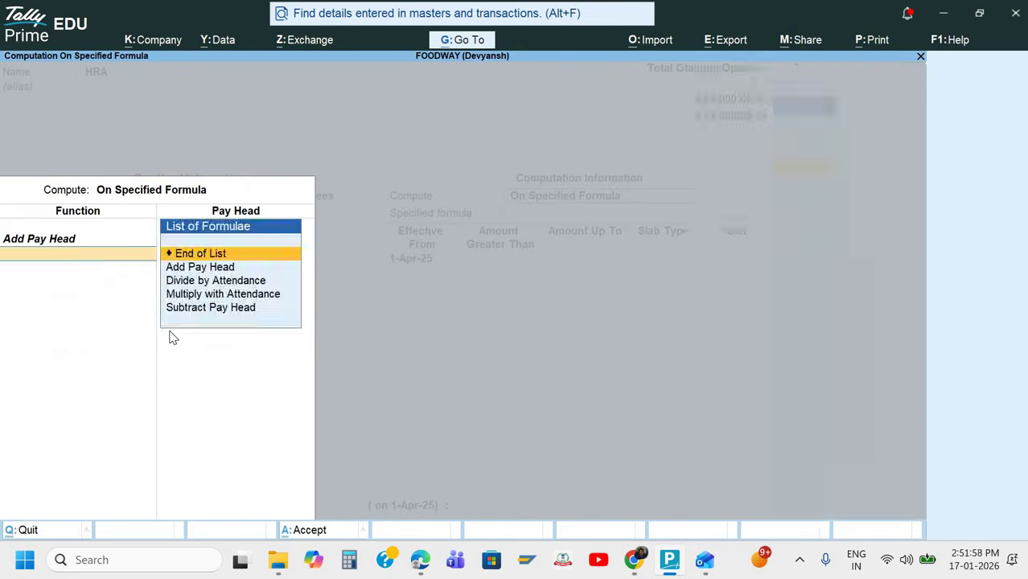
pyautogui.press('Return')
pyautogui.press('Return')
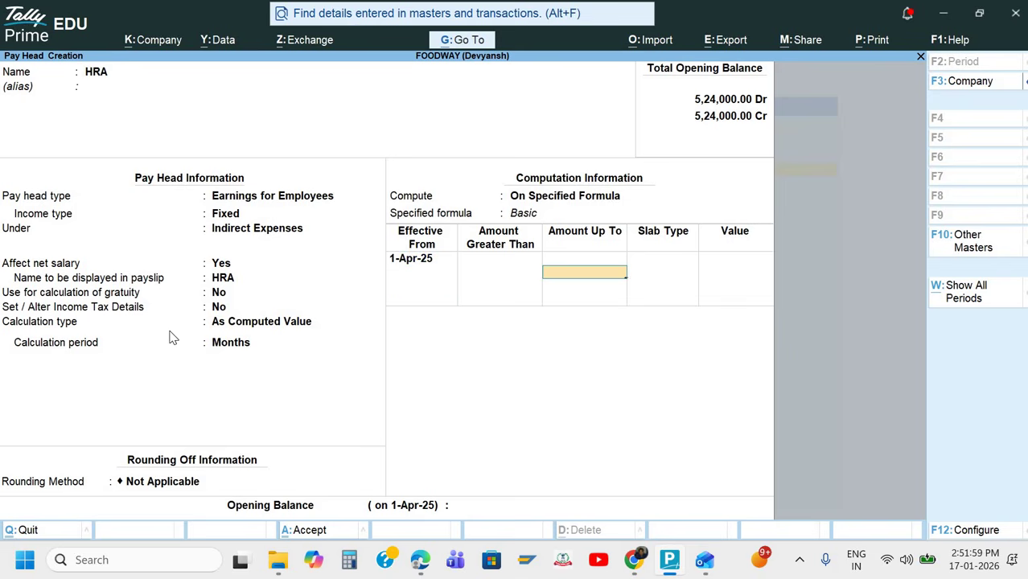
# Set the HRA slab to Percentage with a value of 40% and save the pay head.
pyautogui.press('Return')
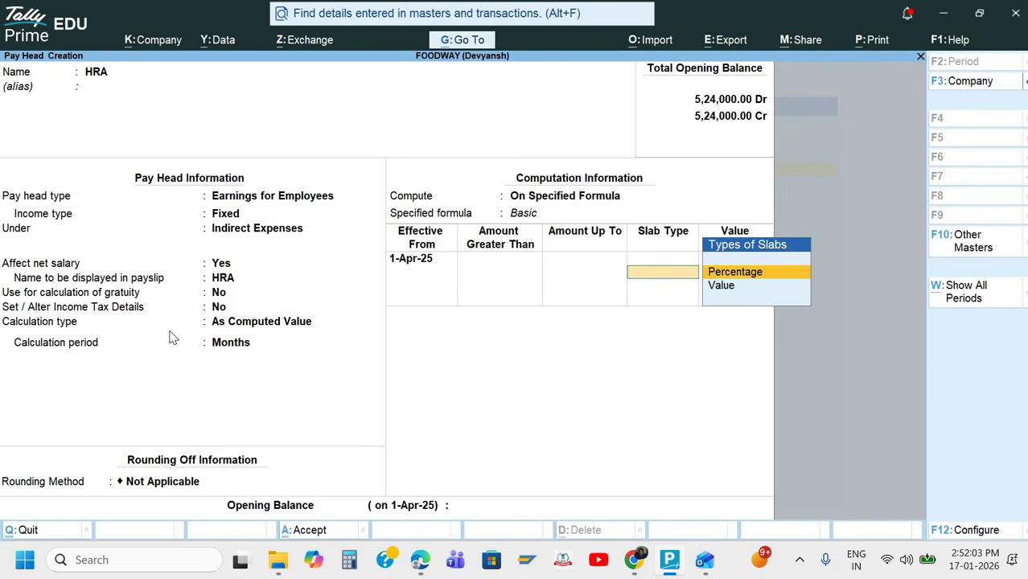
pyautogui.press('Return')
pyautogui.write('40')
pyautogui.press('Return')
pyautogui.press('Return')
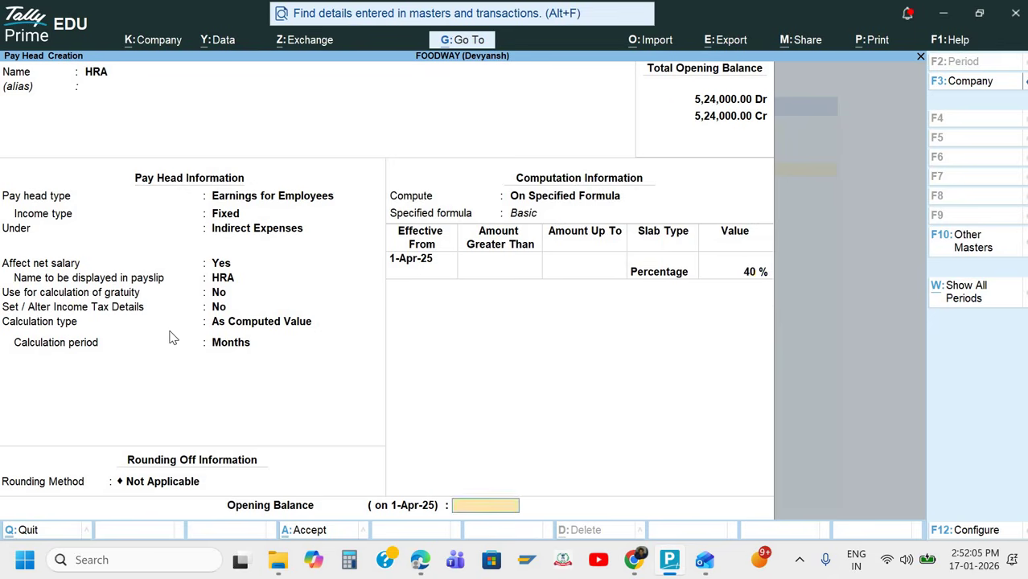
pyautogui.press('Return')
# Copy Conveyance from the pay-slip in Doc 4_Set 2.pdf as the name of a new pay head in TallyPrime.
pyautogui.hotkey('alt', 'Tab')
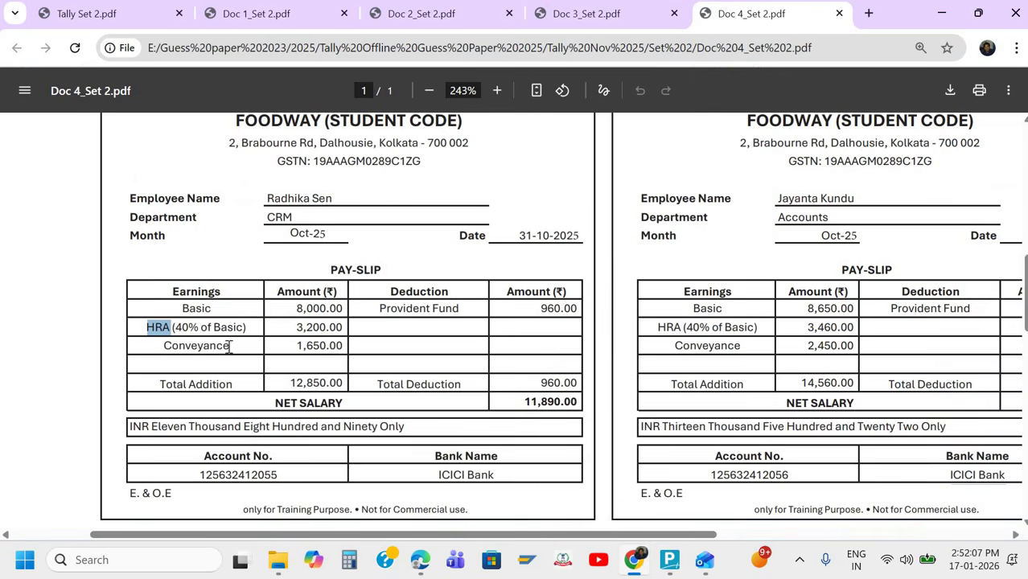
pyautogui.doubleClick(229, 346)
pyautogui.moveTo(230, 346); pyautogui.dragTo(231, 347)
pyautogui.hotkey('alt', 'Tab')
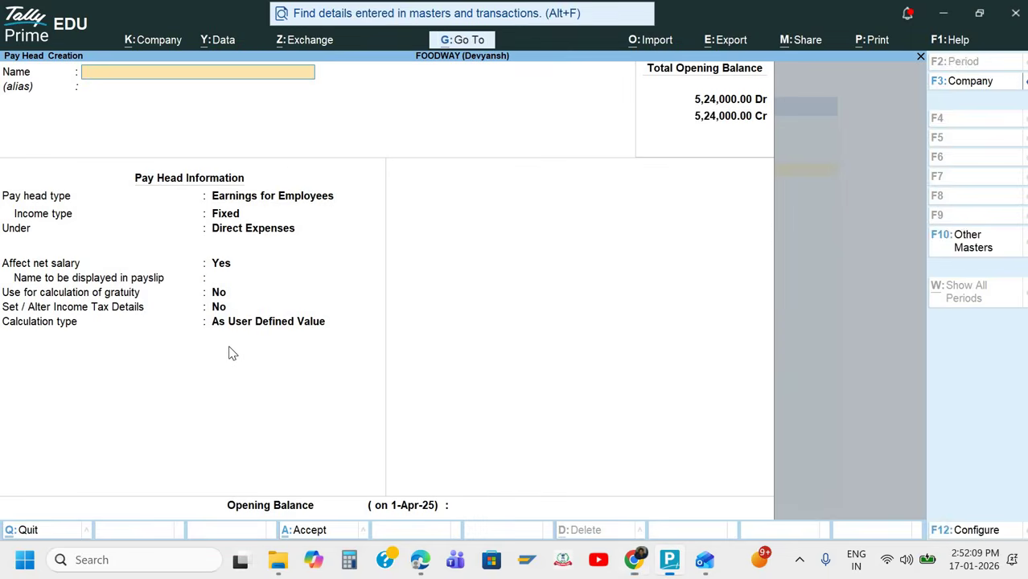
pyautogui.hotkey('ctrl', 'v')
pyautogui.press('Return')
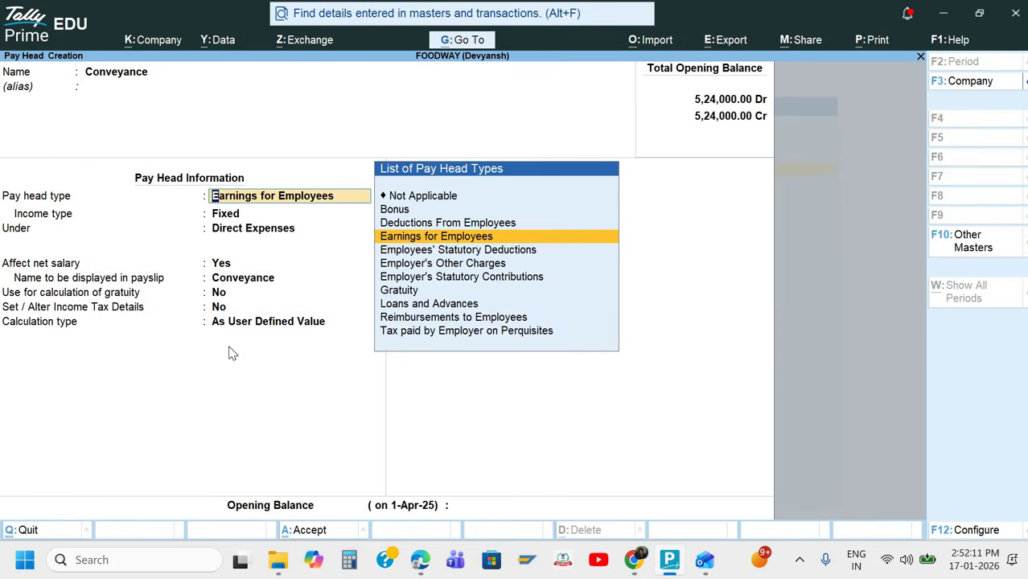
# Set Conveyance as Earnings for Employees, income type Fixed, under Indirect Expenses, affecting net salary and not used for gratuity.
pyautogui.press('Return')
pyautogui.press('Return')
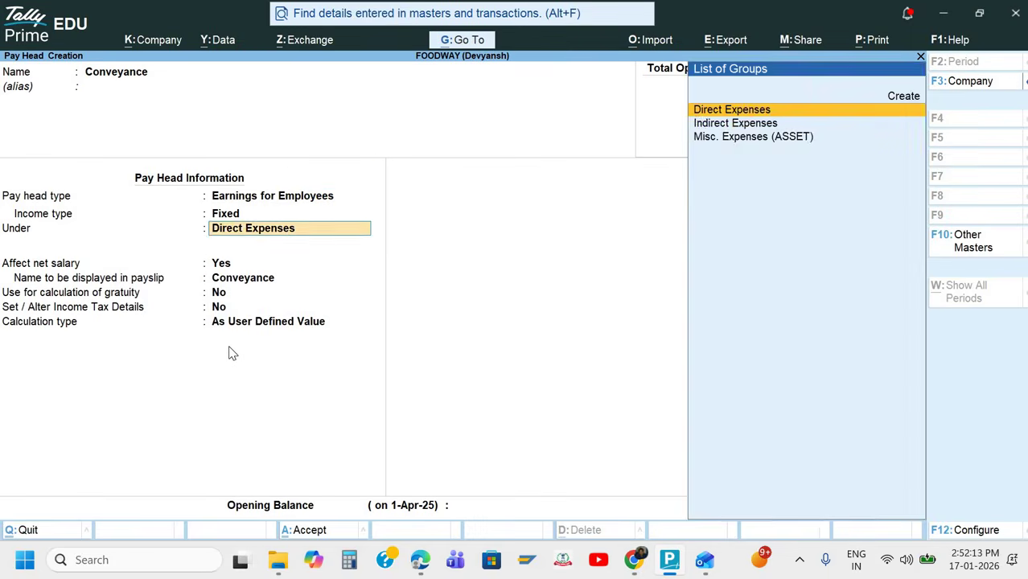
pyautogui.press('Return')
pyautogui.press('BackSpace')
pyautogui.press('Down')
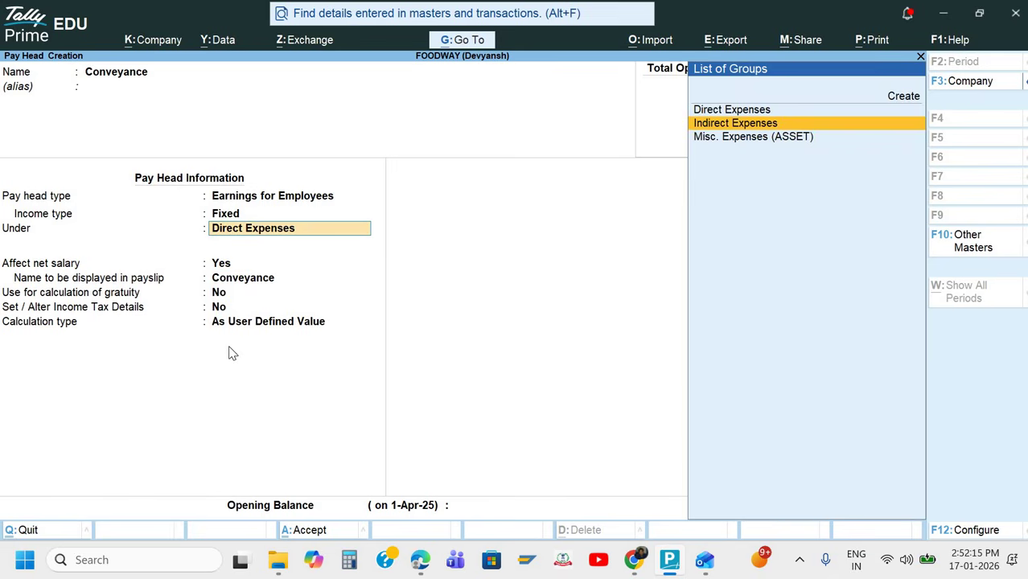
pyautogui.press('Return')
pyautogui.press('Return')
pyautogui.press('Return')
pyautogui.press('Return')
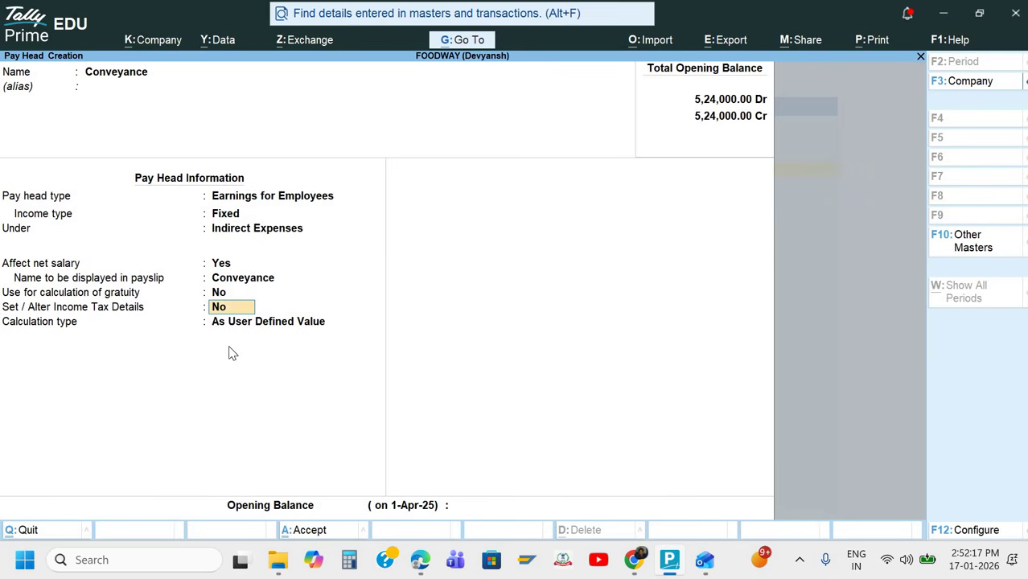
# Set Conveyance's calculation type to Flat Rate with period Months and save the pay head.
pyautogui.press('Return')
pyautogui.press('Up')
pyautogui.press('Down')
pyautogui.press('Down')
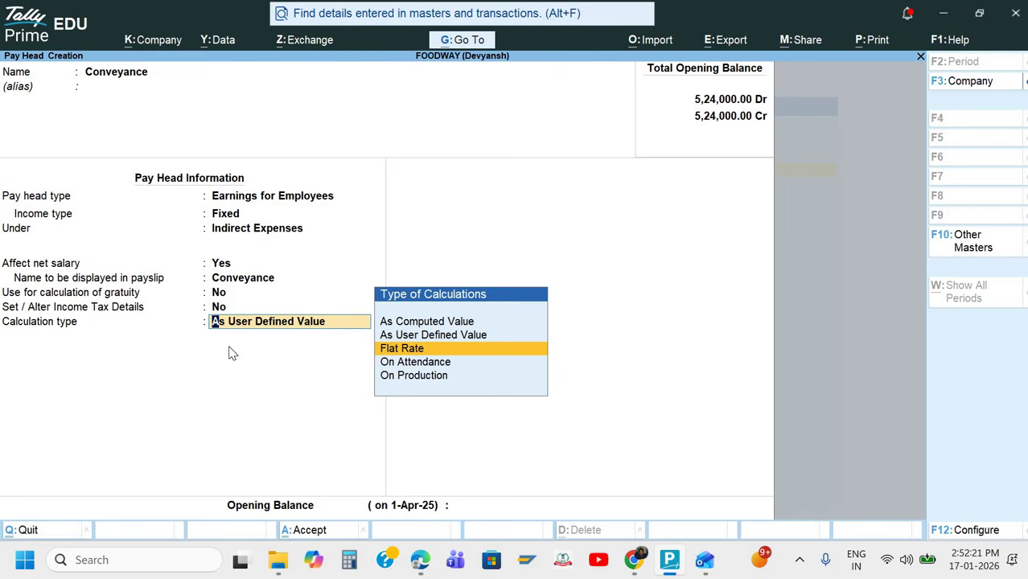
pyautogui.press('Return')
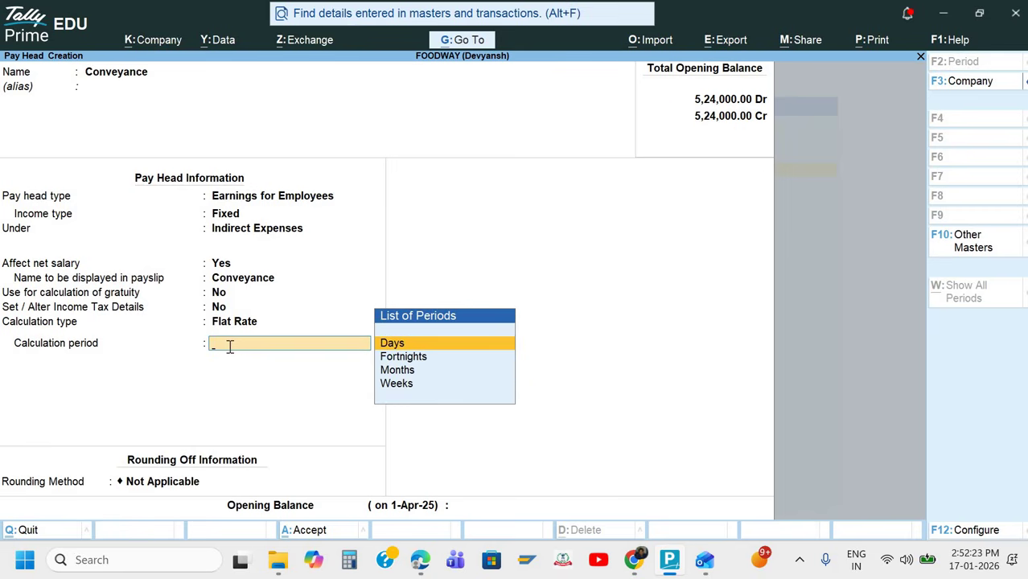
pyautogui.press('Down')
pyautogui.press('Down')
pyautogui.press('Return')
pyautogui.press('Return')
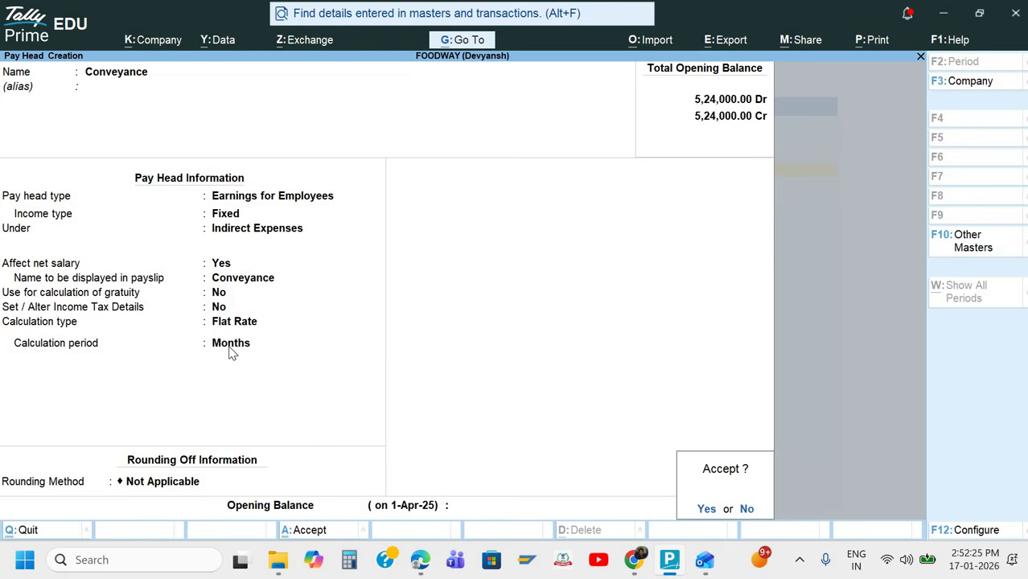
pyautogui.press('Return')
pyautogui.hotkey('alt', 'Tab')
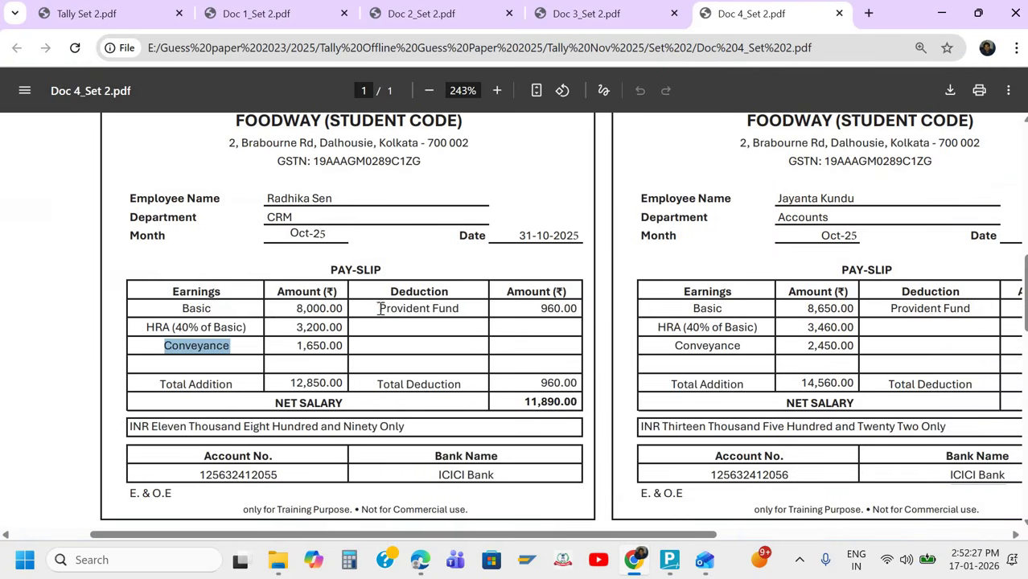
pyautogui.moveTo(381, 308); pyautogui.dragTo(466, 306)
pyautogui.hotkey('alt', 'Tab')
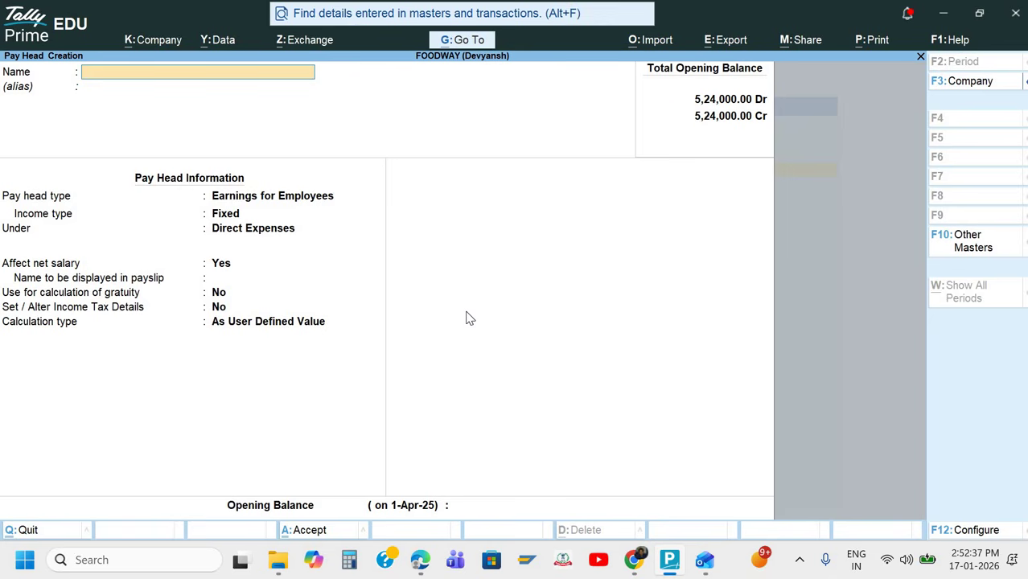
pyautogui.write("Employee;'s St")
pyautogui.press('BackSpace')
pyautogui.write('PF D')
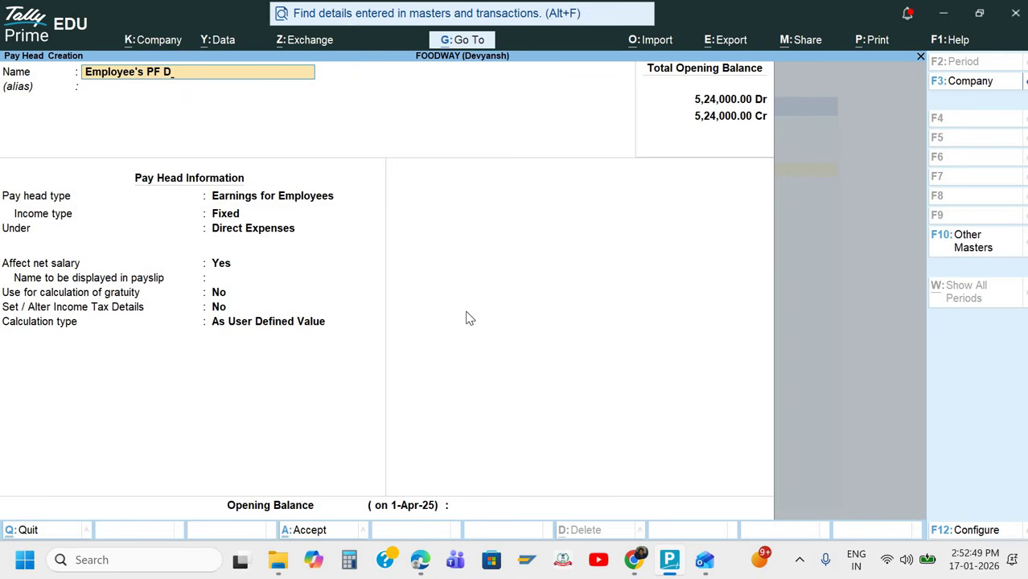
pyautogui.press('BackSpace')
pyautogui.write('Cont. @12%')
pyautogui.press('Return')
pyautogui.press('Return')
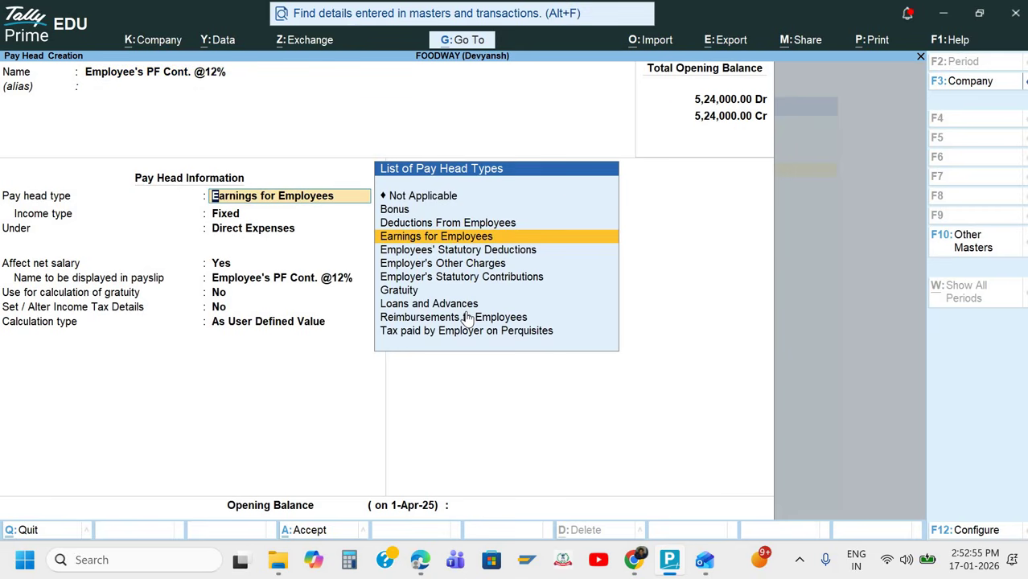
# Set the pay head type to Employees' Statutory Deductions with PF Account (A/c No. 1) as the statutory pay type.
pyautogui.press('Down')
pyautogui.press('Down')
pyautogui.press('Up')
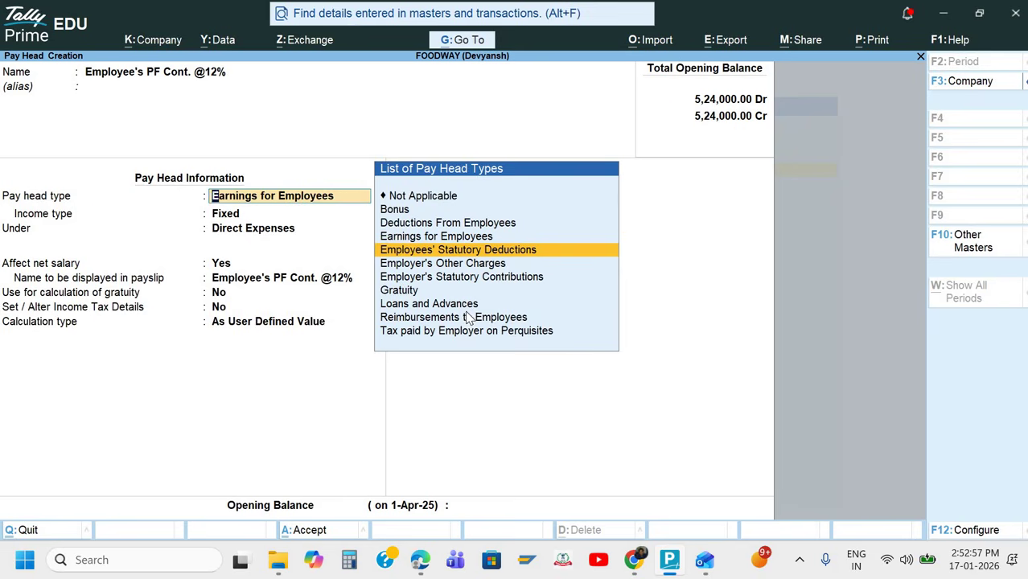
pyautogui.press('Return')
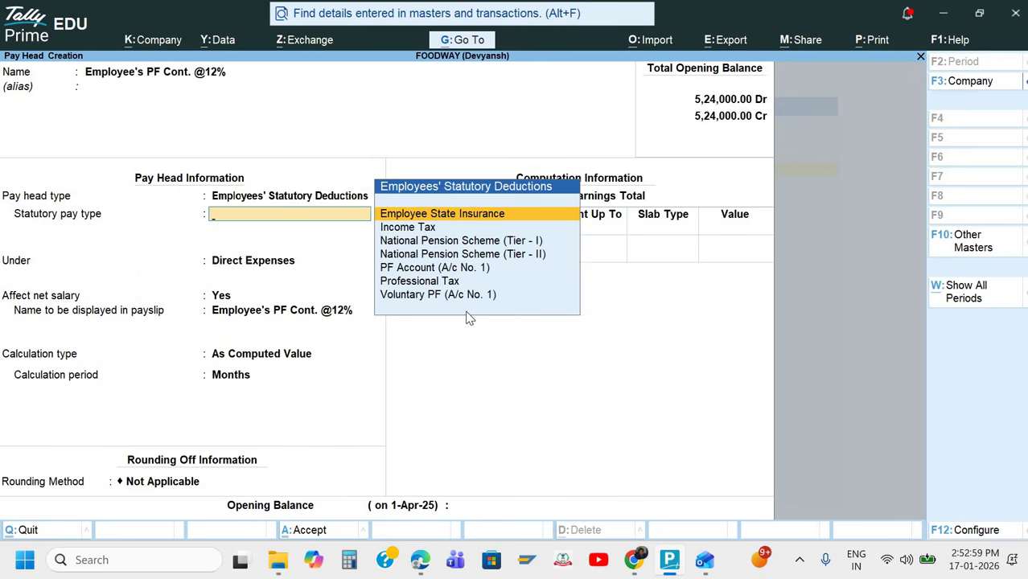
pyautogui.press('Down')
pyautogui.press('Down')
pyautogui.press('Down')
pyautogui.press('Down')
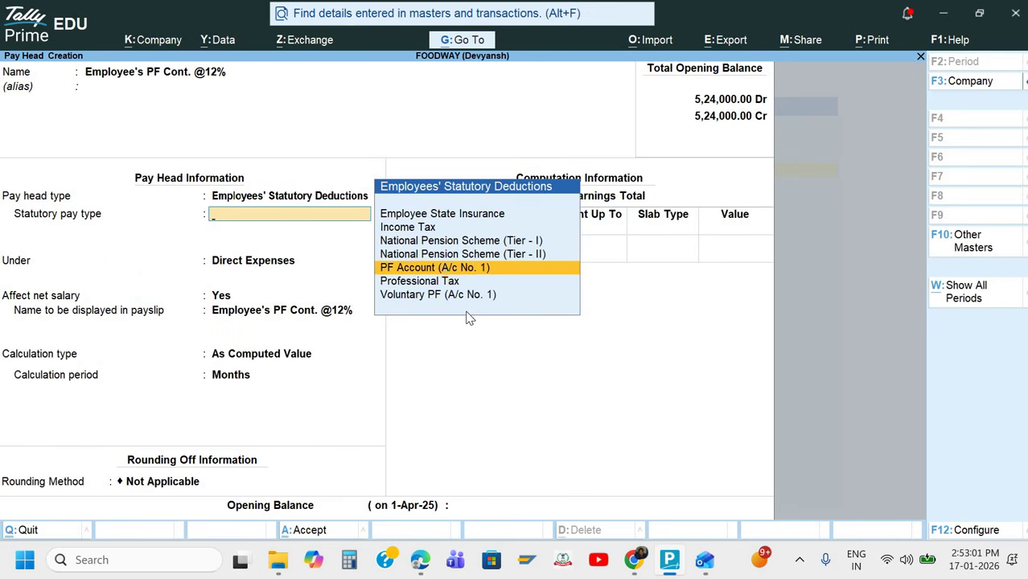
pyautogui.press('Return')
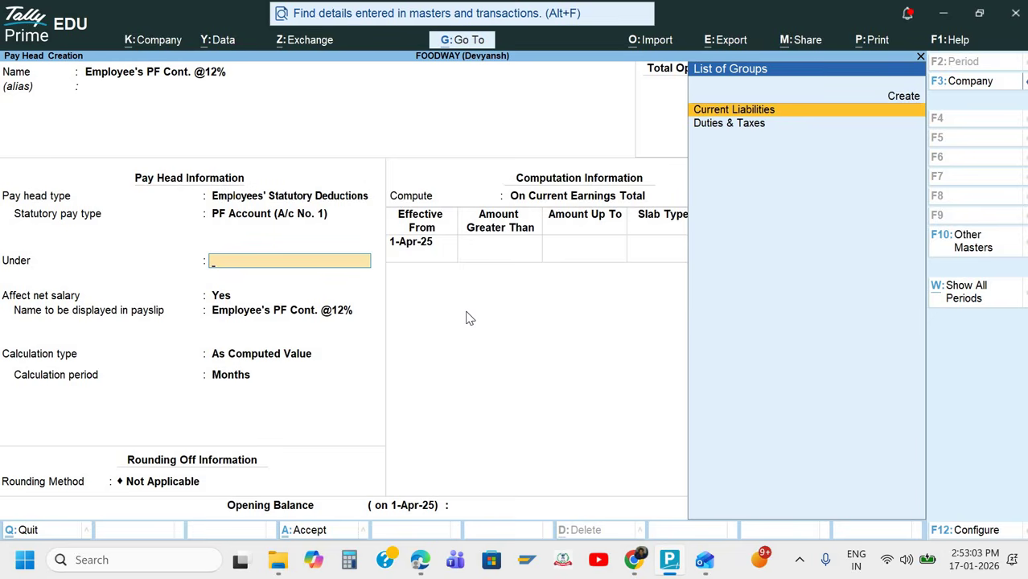
# Review the available employees' statutory deduction types and reselect PF Account (A/c No. 1) as the statutory pay type.
pyautogui.press('BackSpace')
pyautogui.press('Up')
pyautogui.press('Up')
pyautogui.press('Up')
pyautogui.press('Up')
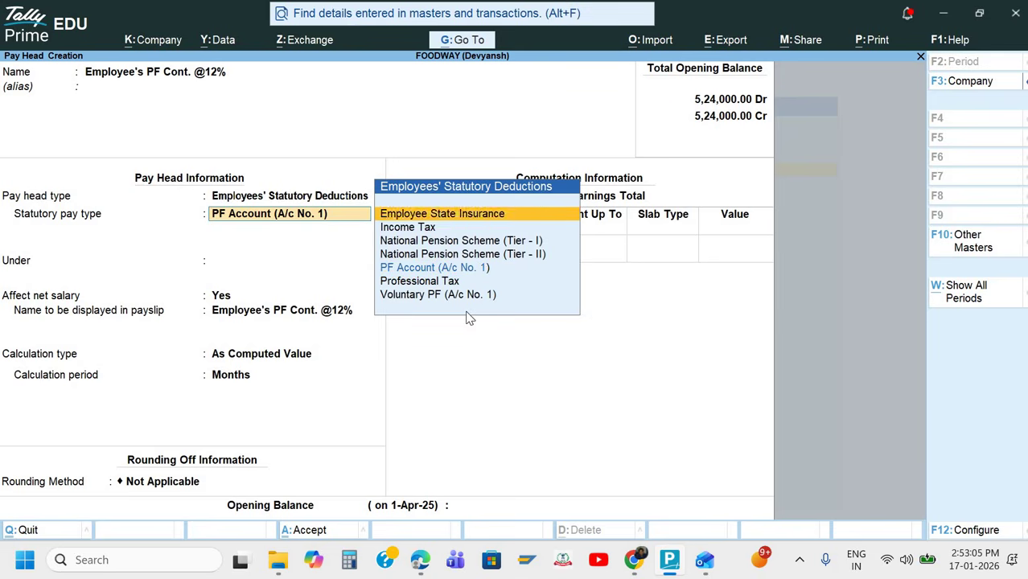
pyautogui.press('Down')
pyautogui.press('Down')
pyautogui.press('Down')
pyautogui.press('Down')
pyautogui.press('Down')
pyautogui.press('Down')
pyautogui.press('Up')
pyautogui.press('Up')
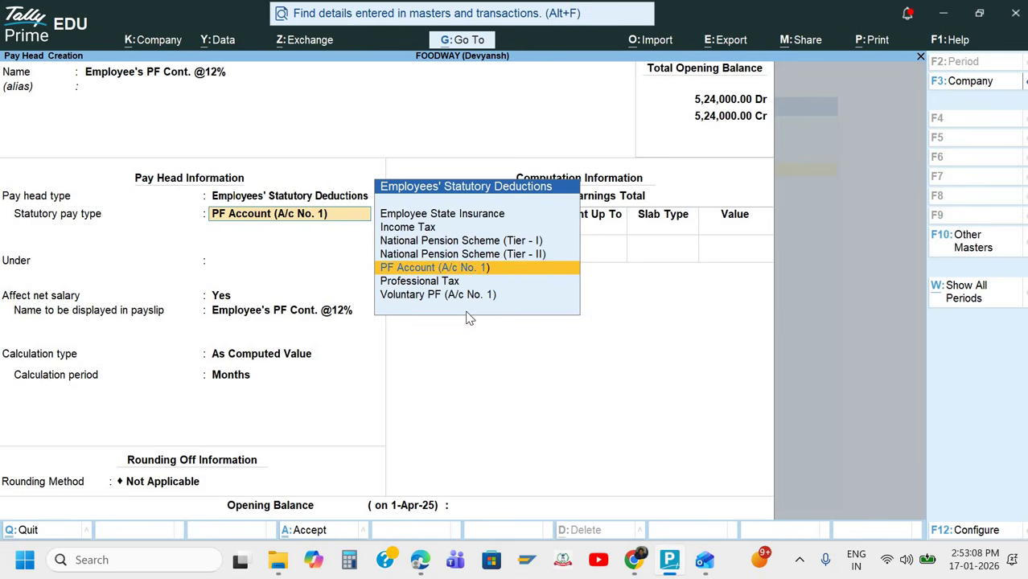
pyautogui.press('Return')
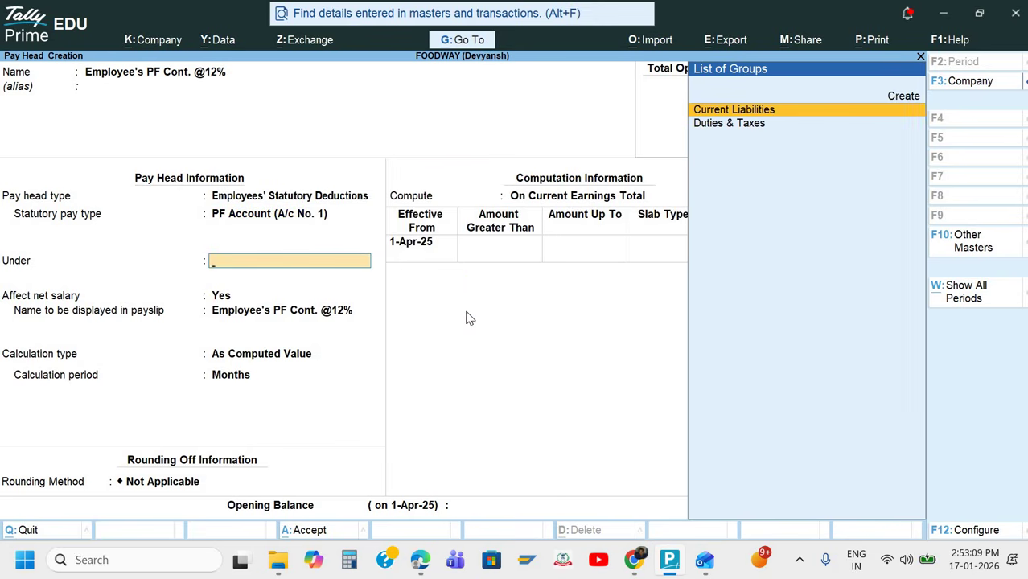
# Place the employee's PF pay head under Current Liabilities, affecting net salary, with rounding method Not Applicable.
pyautogui.press('Return')
pyautogui.press('Return')
pyautogui.press('Return')
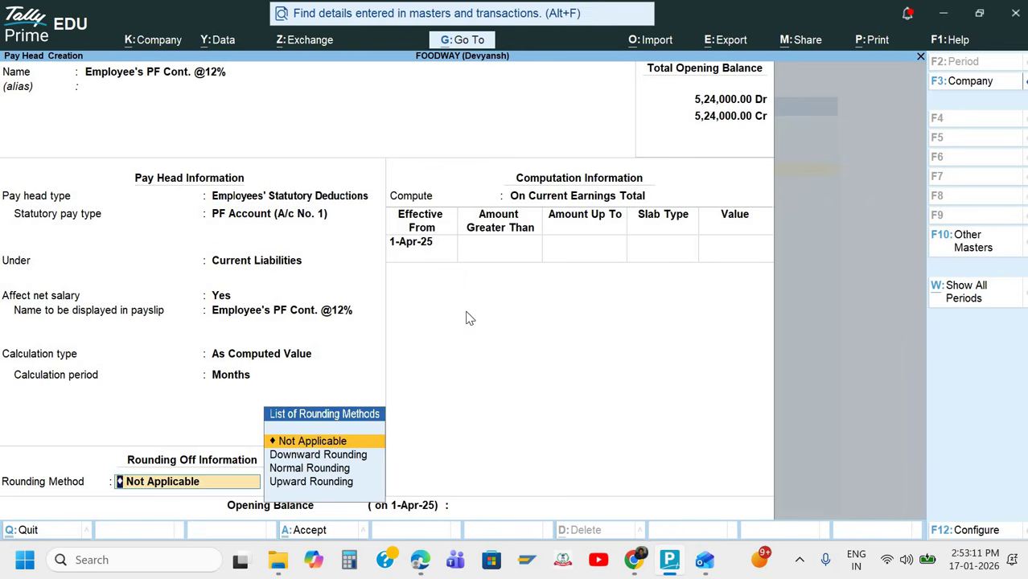
pyautogui.press('Return')
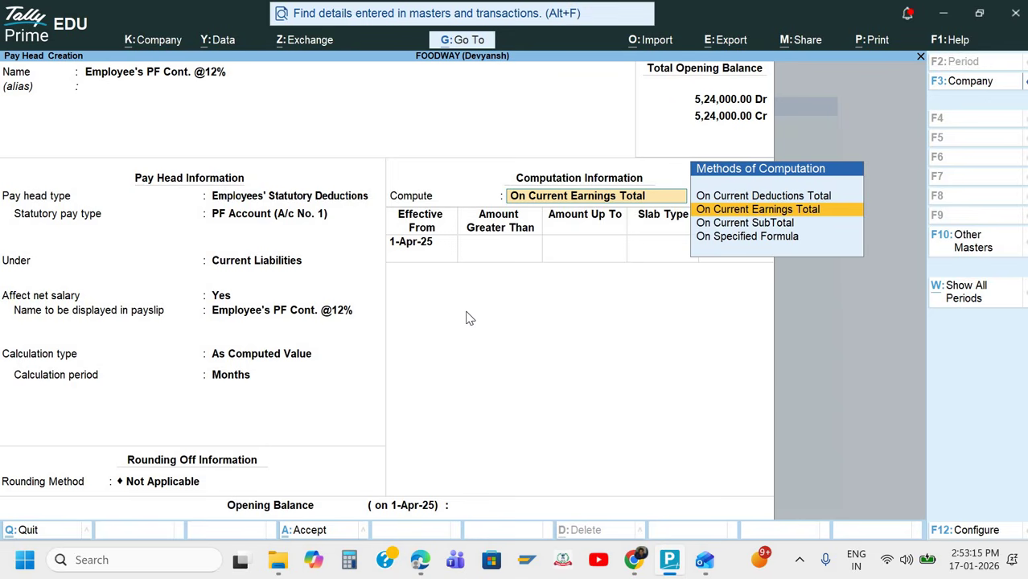
# Compute the employee's PF pay head on a specified formula consisting of the Basic pay head.
pyautogui.press('Down')
pyautogui.press('Down')
pyautogui.press('Return')
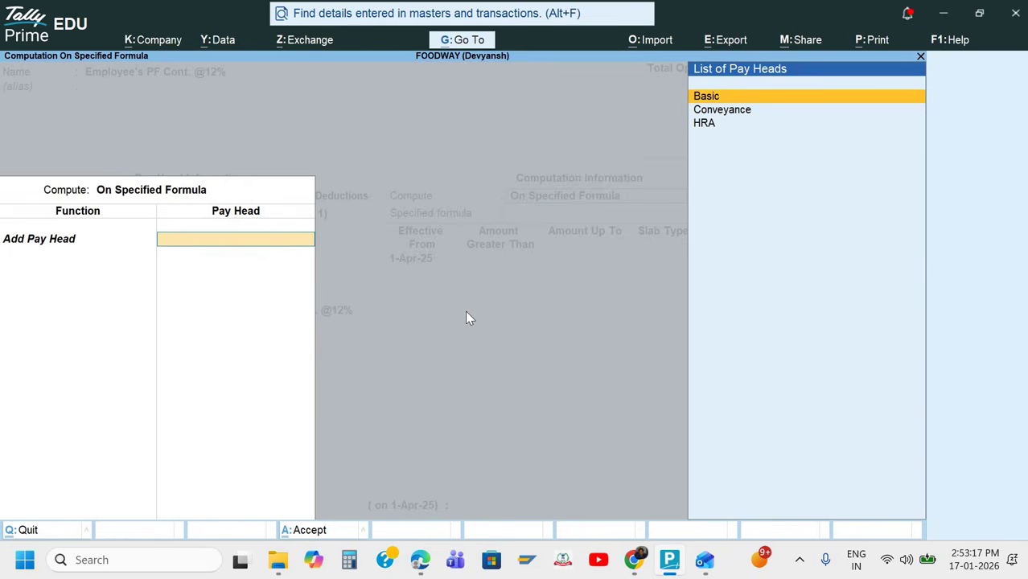
pyautogui.press('Return')
pyautogui.press('Return')
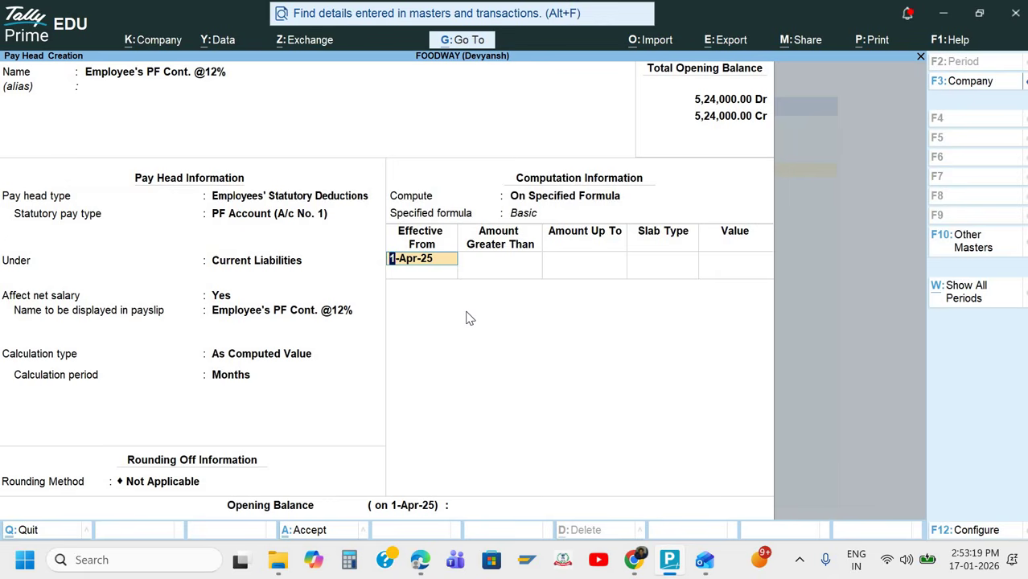
# Check the pay-slip's Provident Fund amount and add a slab effective 1-Apr-25 of 12% on amounts up to 15,000.
pyautogui.press('Return')
pyautogui.hotkey('alt', 'Tab')
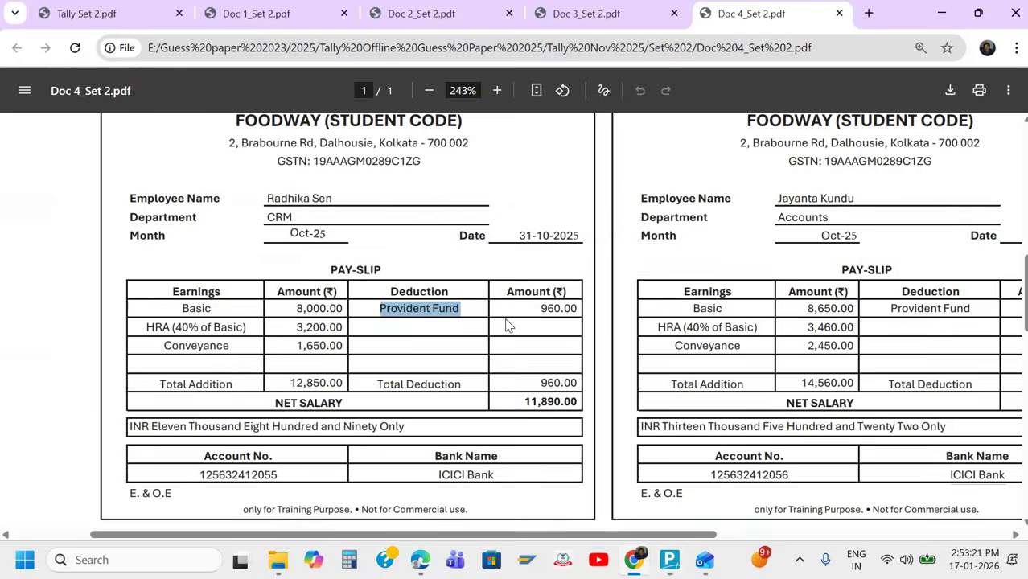
pyautogui.hotkey('alt', 'Tab')
pyautogui.write('1')
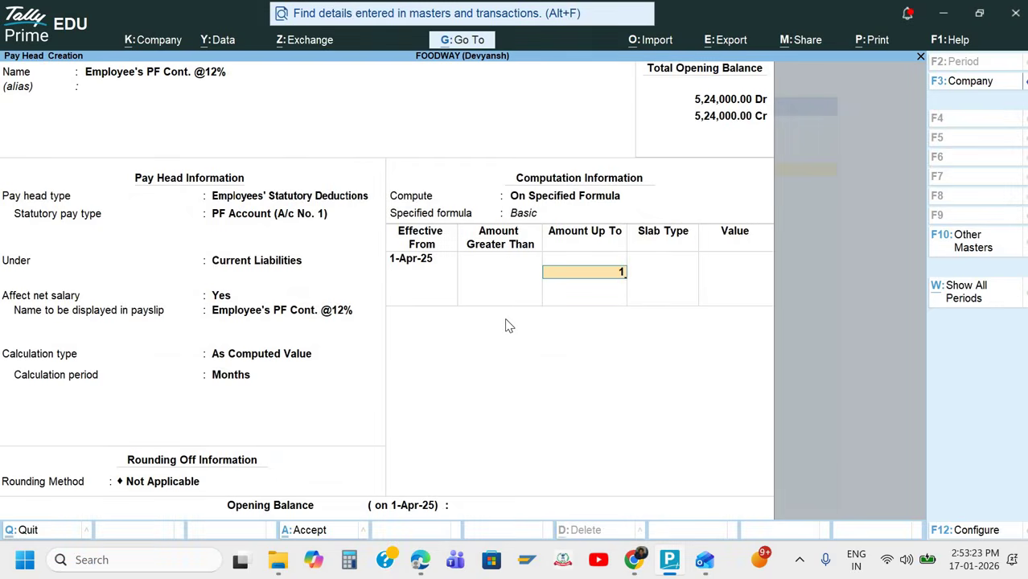
pyautogui.write('5,000')
pyautogui.press('Return')
pyautogui.press('Return')
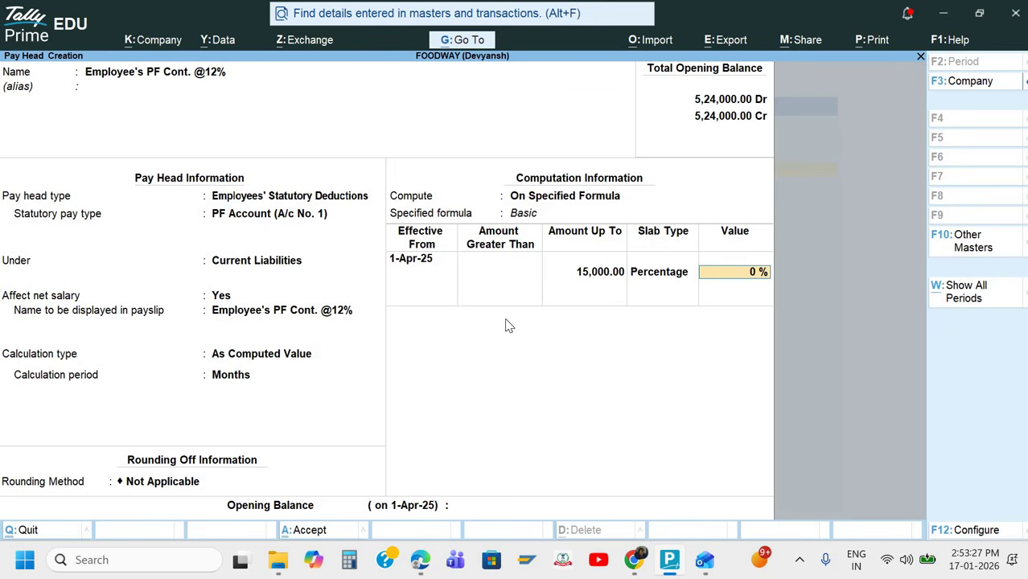
pyautogui.write('12')
pyautogui.press('Return')
pyautogui.press('Return')
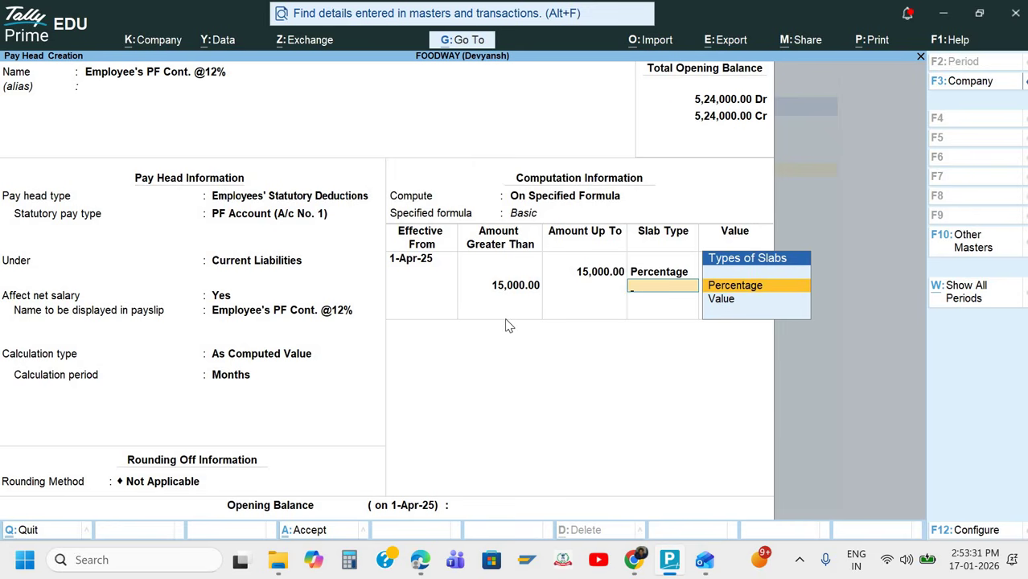
# Add a slab with a fixed value of 1,800 for amounts above 15,000 and save the employee's PF pay head.
pyautogui.press('Down')
pyautogui.press('Return')
pyautogui.write('1')
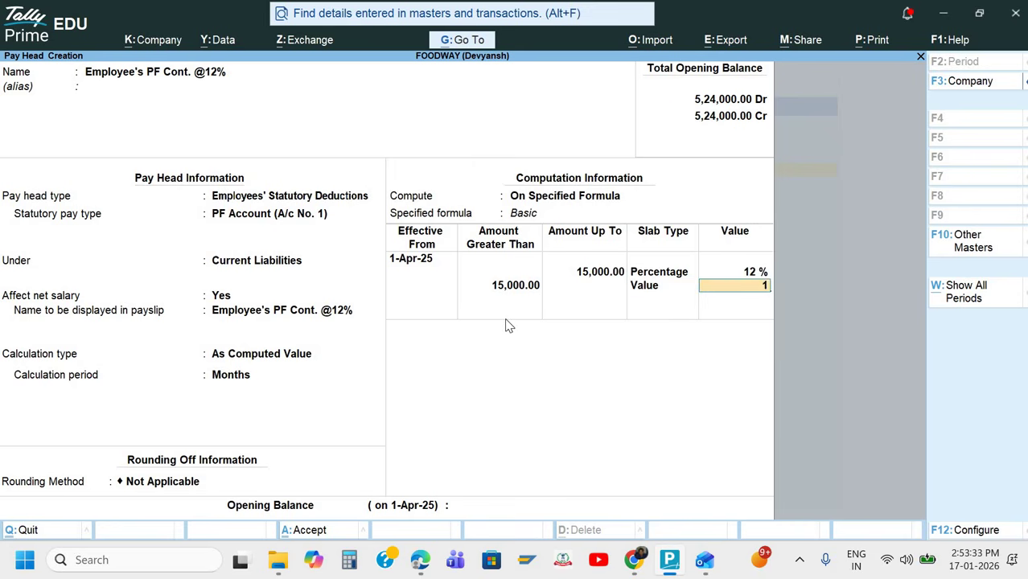
pyautogui.write(',800')
pyautogui.press('Return')
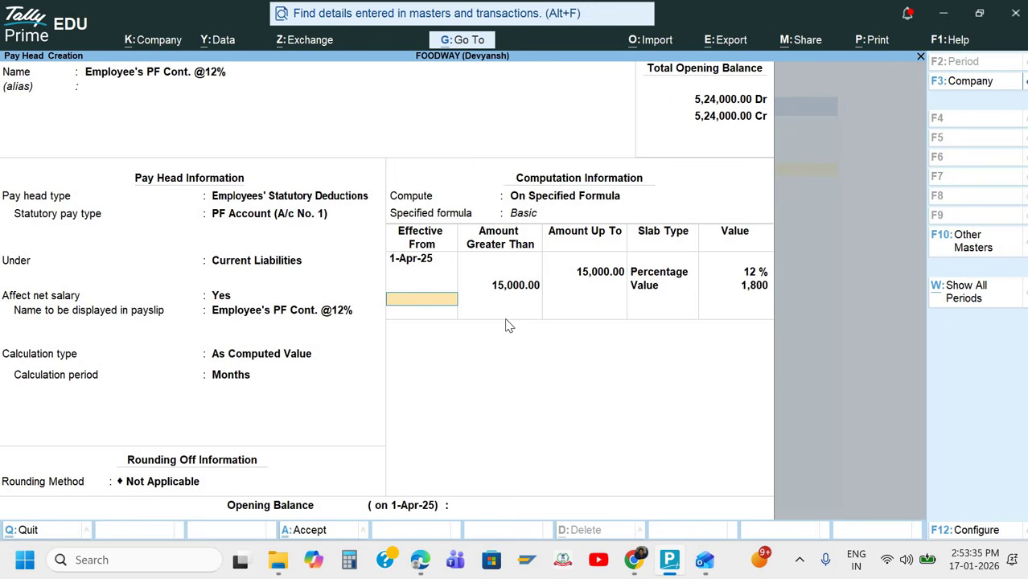
pyautogui.press('Return')
pyautogui.press('Return')
pyautogui.press('Return')
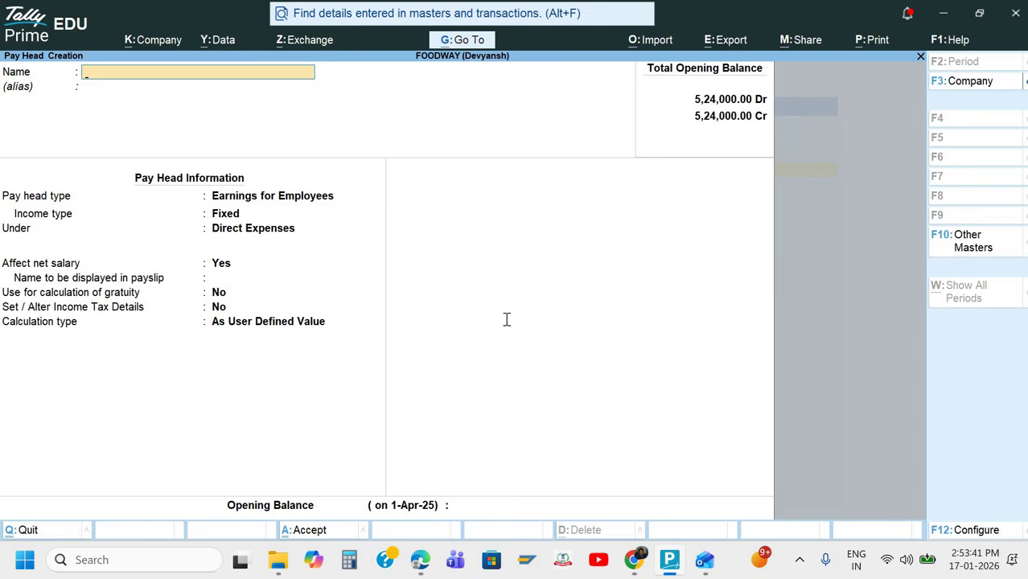
# Name a new pay head Employer's Cont. to PF @3.67.
pyautogui.hotkey('alt', 'Tab')
pyautogui.hotkey('alt', 'Tab')
pyautogui.write('Employee')
pyautogui.press('BackSpace')
pyautogui.write('er')
pyautogui.press('BackSpace')
pyautogui.write("r's Cont")
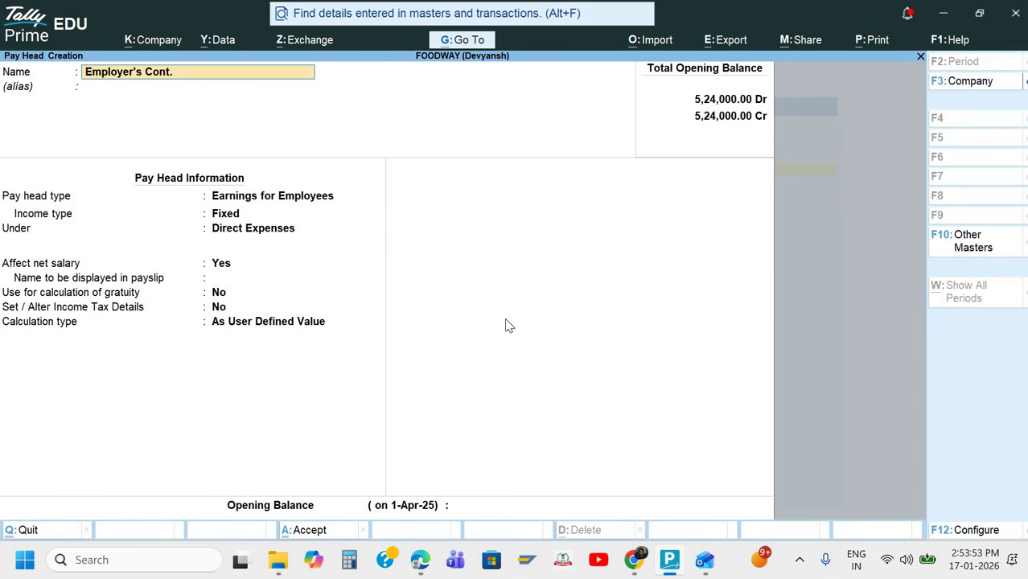
pyautogui.write('. to PF')
pyautogui.write(' @')
pyautogui.write('8')
pyautogui.press('BackSpace')
pyautogui.write('3.67')
pyautogui.press('Return')
pyautogui.press('Return')
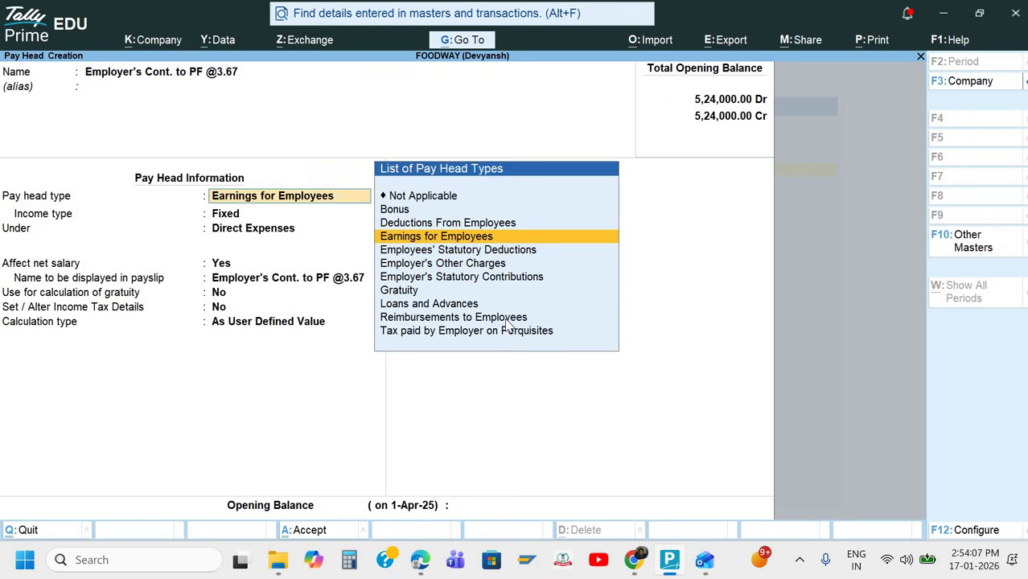
# Correct the pay head name to Employer's Cont. to PF @3.67%.
pyautogui.press('BackSpace')
pyautogui.press('BackSpace')
pyautogui.press('End')
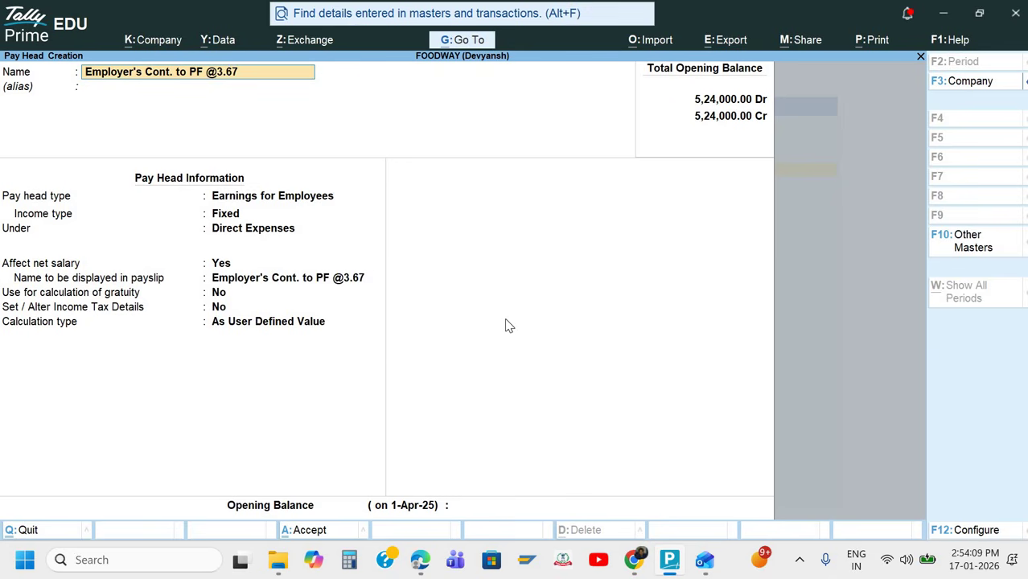
pyautogui.write('5')
pyautogui.press('BackSpace')
pyautogui.write('%')
pyautogui.press('Return')
pyautogui.press('Return')
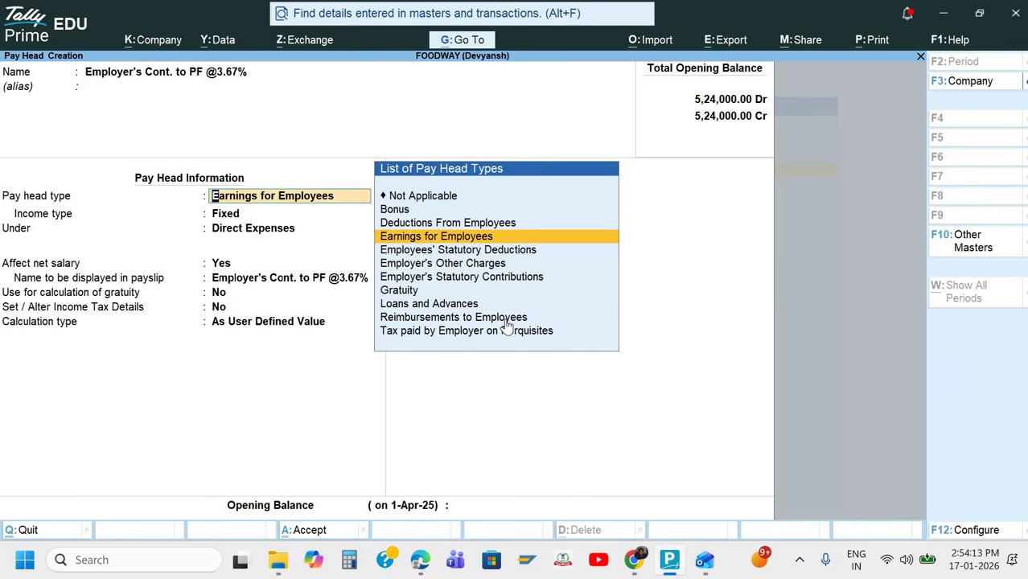
# Set the employer's PF pay head type to Employer's Statutory Contributions with statutory pay type PF Account (A/c No. 1).
pyautogui.press('Down')
pyautogui.press('Down')
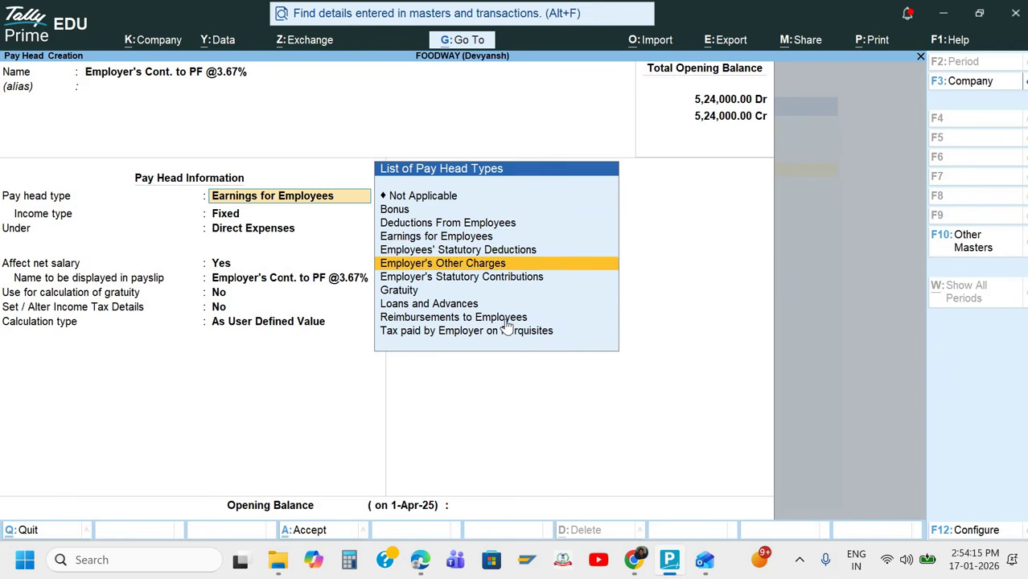
pyautogui.press('Down')
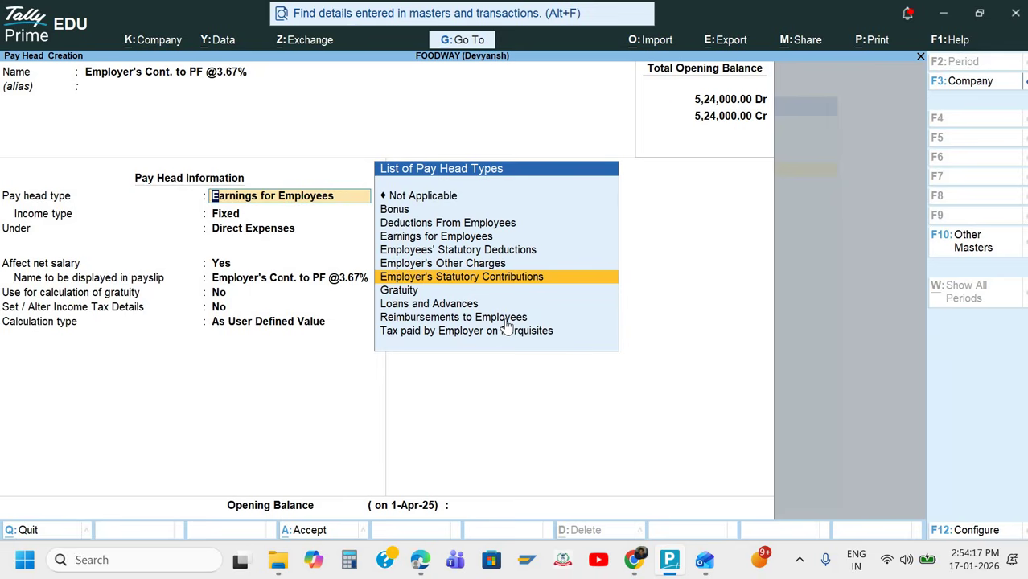
pyautogui.press('Return')
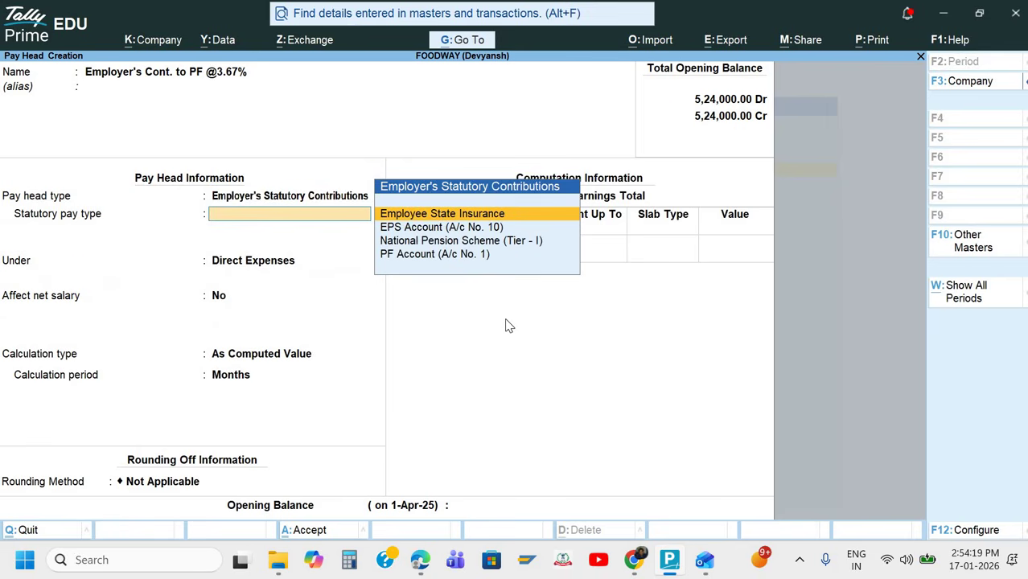
pyautogui.press('Down')
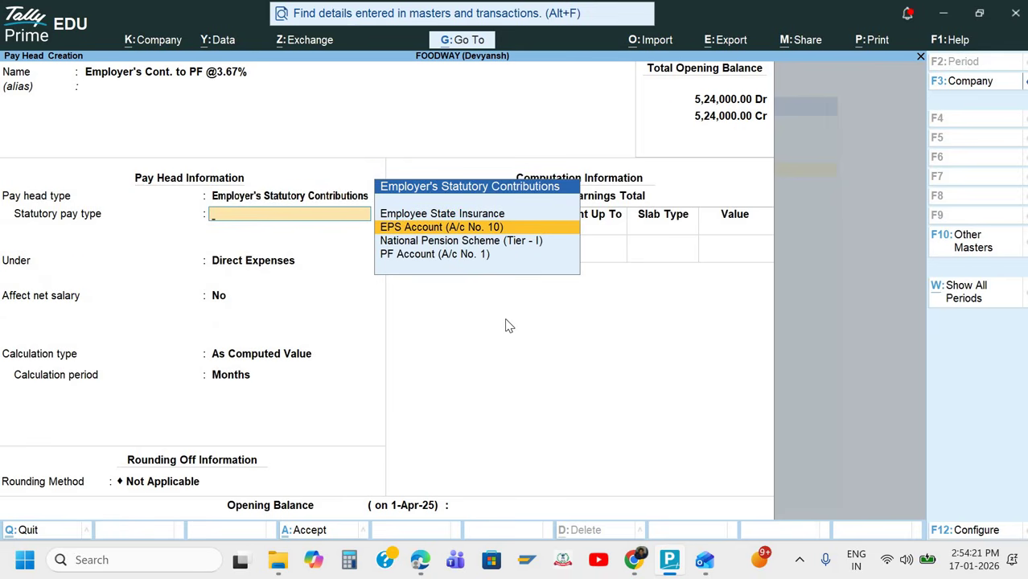
pyautogui.press('Down')
pyautogui.press('Down')
pyautogui.press('Return')
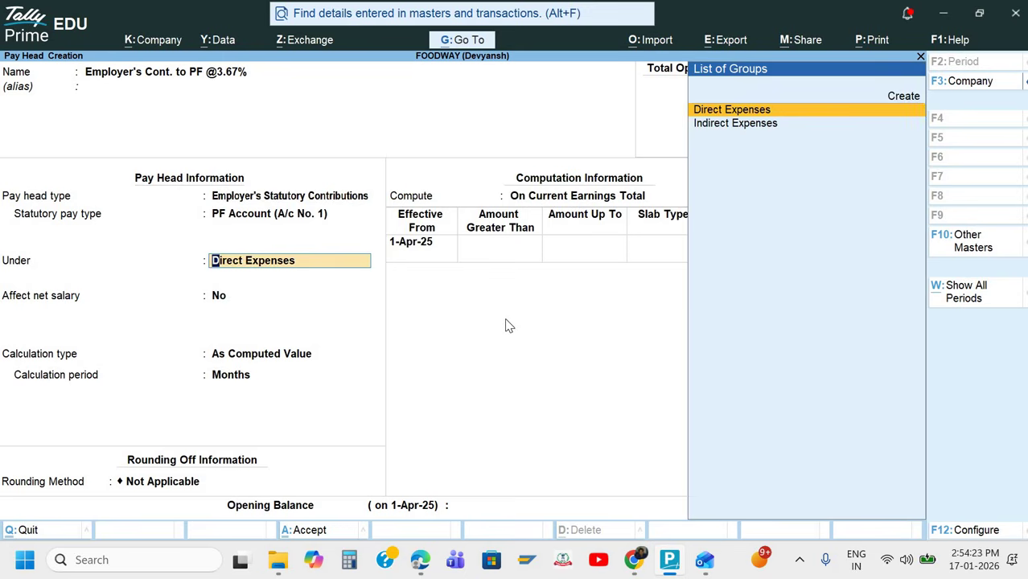
# Place the employer's PF pay head under Indirect Expenses, not affecting net salary, with rounding method Not Applicable.
pyautogui.press('Down')
pyautogui.press('Return')
pyautogui.press('Return')
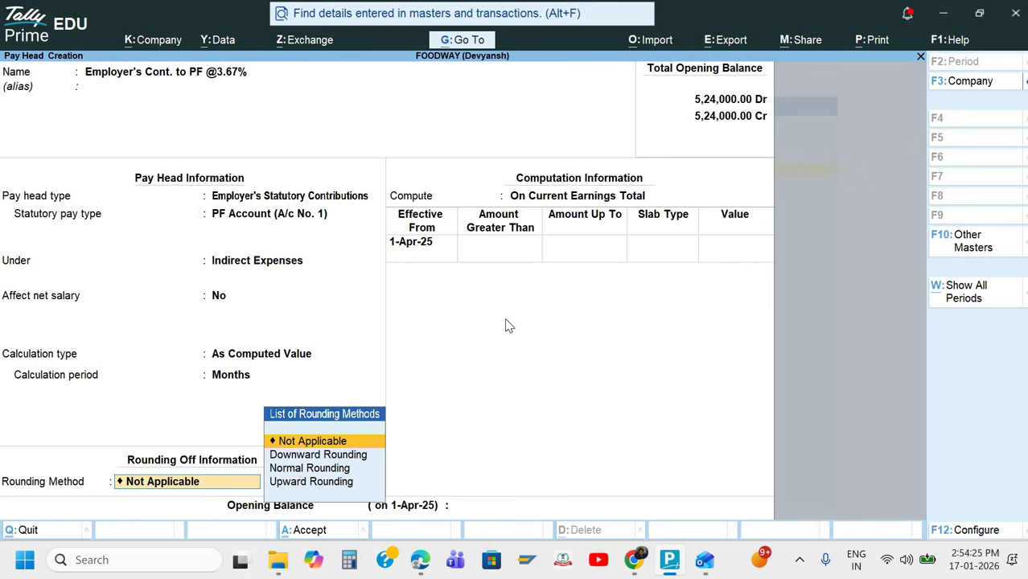
pyautogui.press('Return')
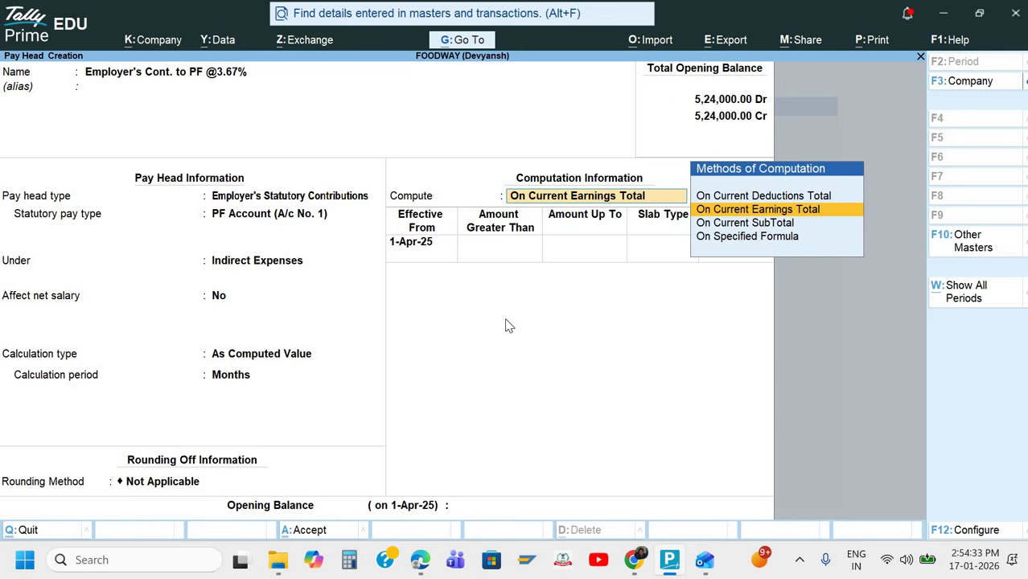
# Discard the unfinished employer's PF pay head and open a blank pay head creation form.
pyautogui.press('BackSpace')
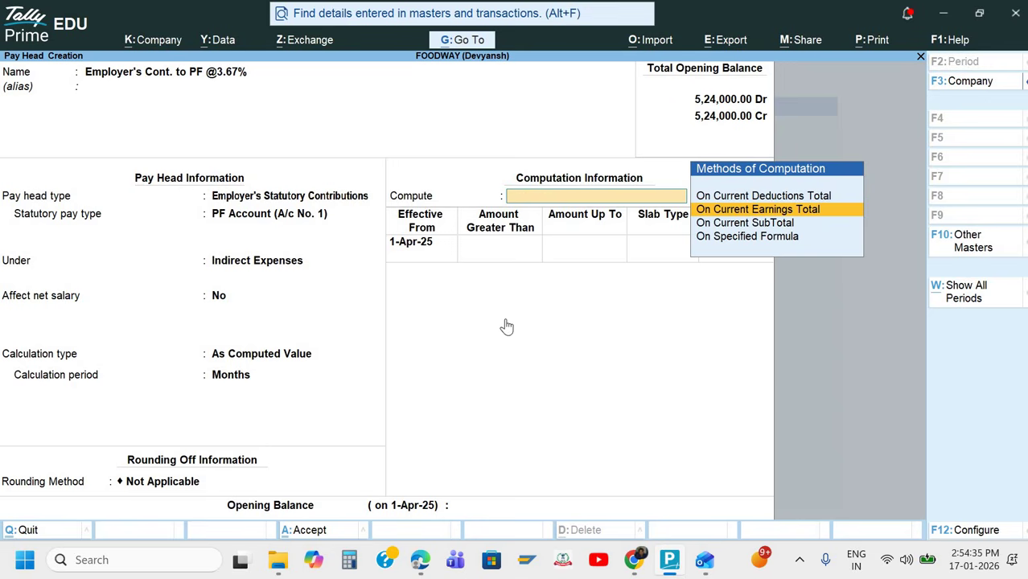
pyautogui.press('Escape')
pyautogui.press('y')
pyautogui.press('Return')
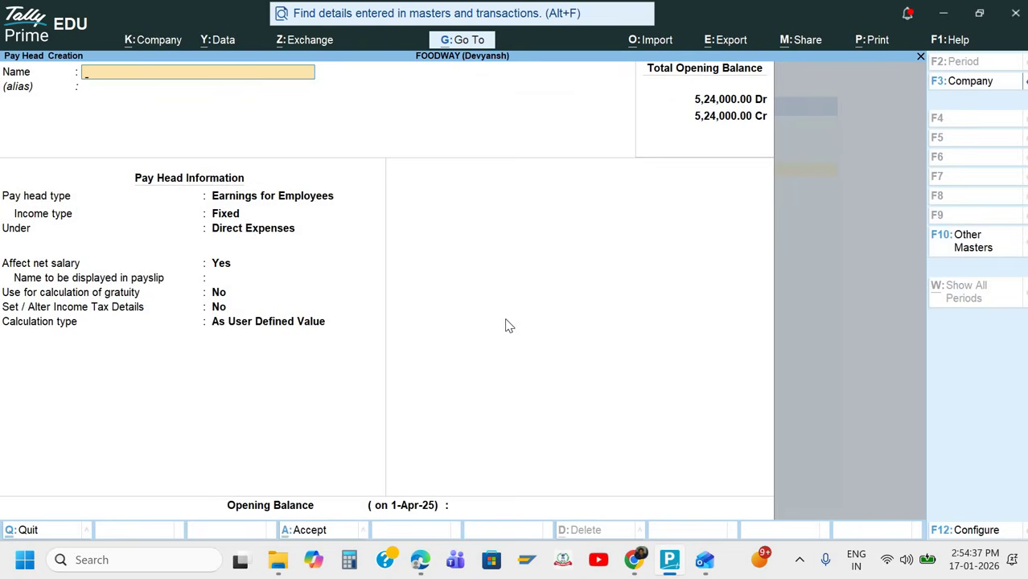
# Name the new pay head EMployer's Cont. to EPS @8.33% and set its type to Employer's Statutory Contributions.
pyautogui.write("EMployer's C")
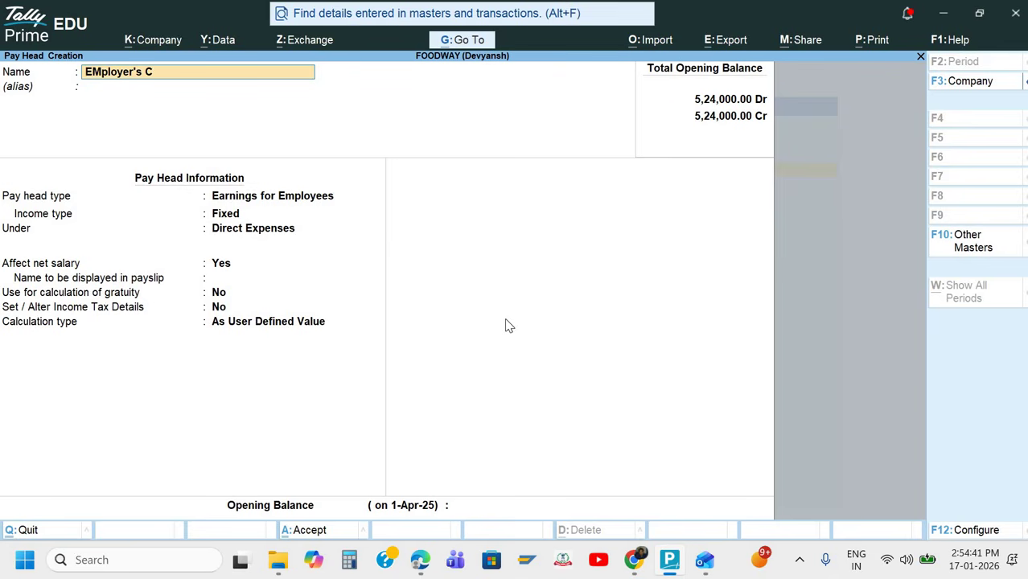
pyautogui.write('ont. to EPS @8')
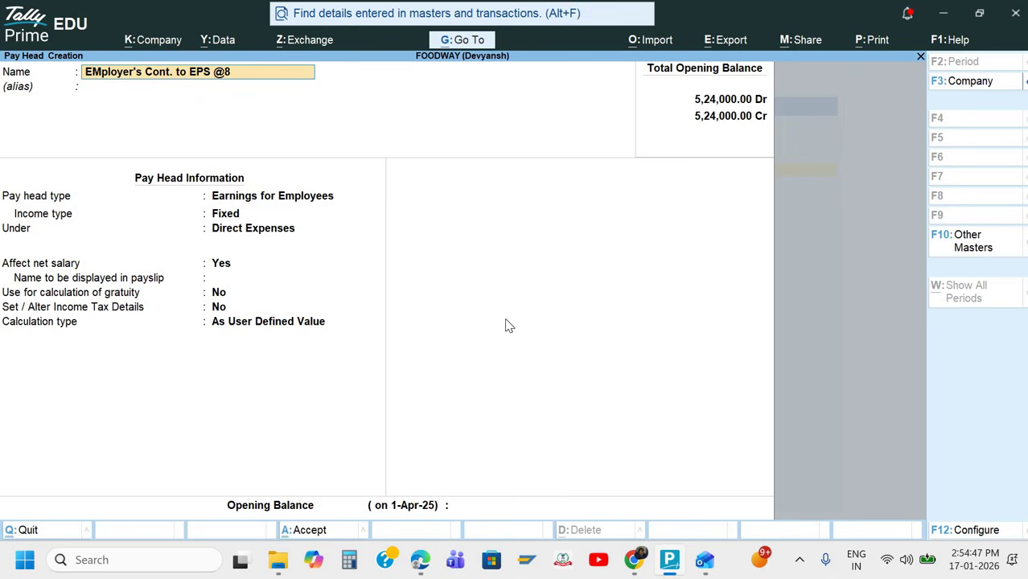
pyautogui.write('.33%')
pyautogui.press('Return')
pyautogui.press('Down')
pyautogui.press('Down')
pyautogui.press('Down')
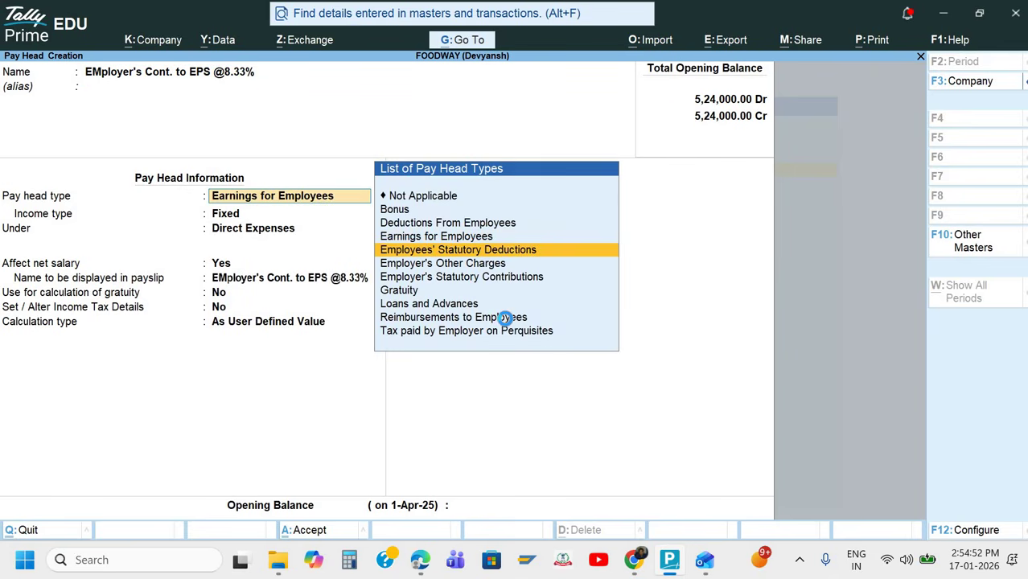
pyautogui.press('Return')
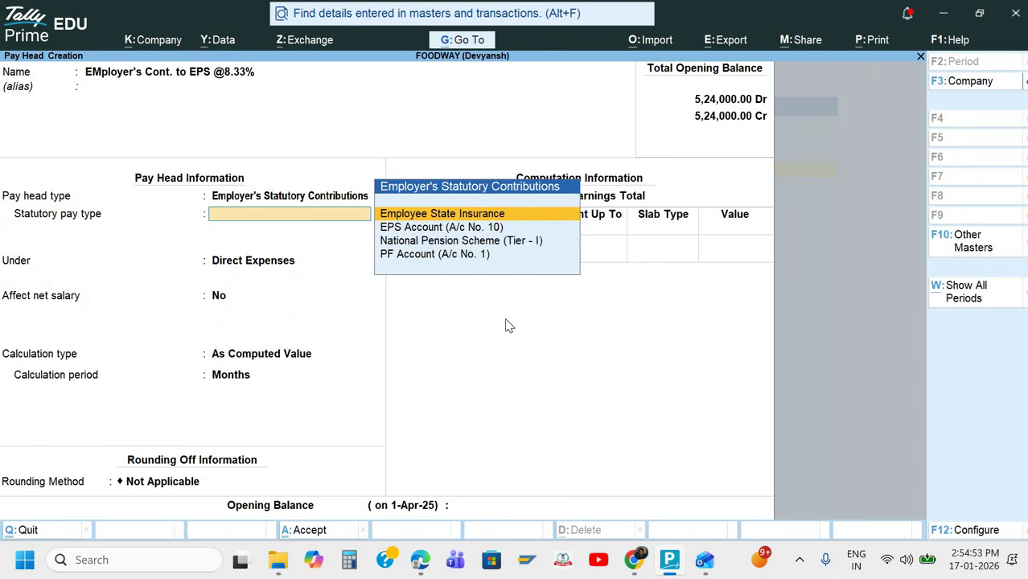
# Set the statutory pay type to EPS Account (A/c No. 10), under Indirect Expenses, with rounding method Not Applicable.
pyautogui.press('Down')
pyautogui.press('Return')
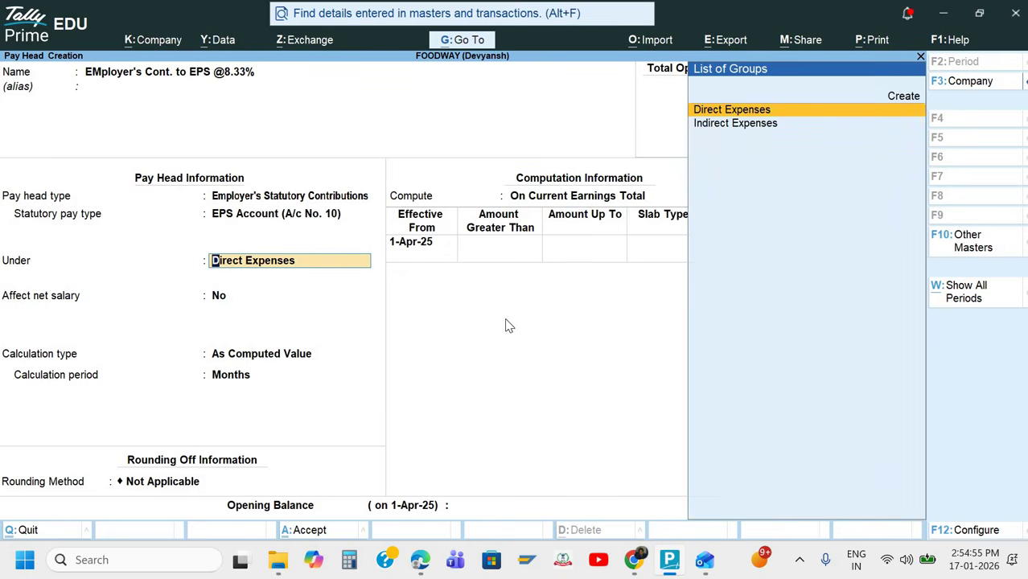
pyautogui.press('Down')
pyautogui.press('Return')
pyautogui.press('Return')
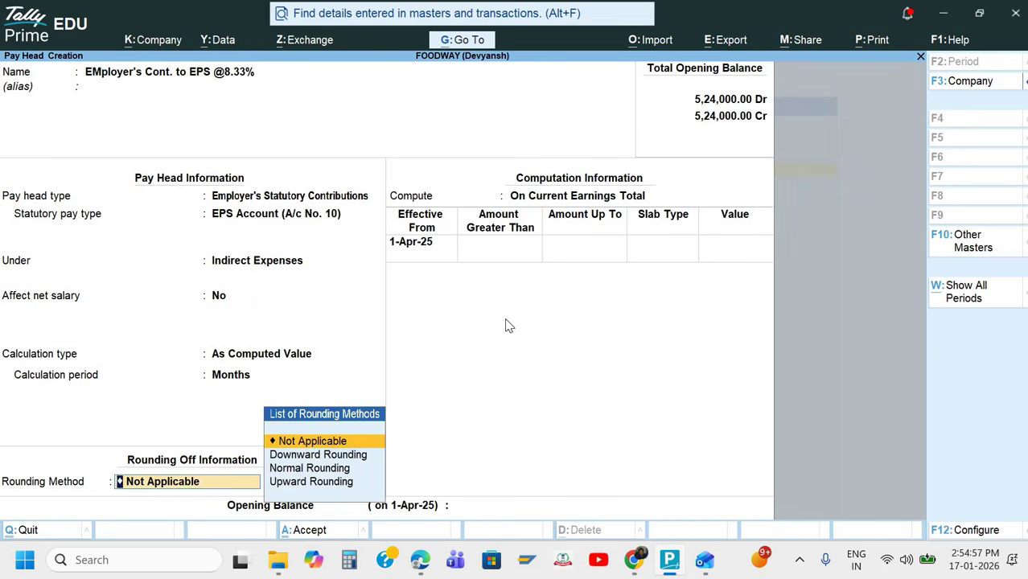
pyautogui.press('Return')
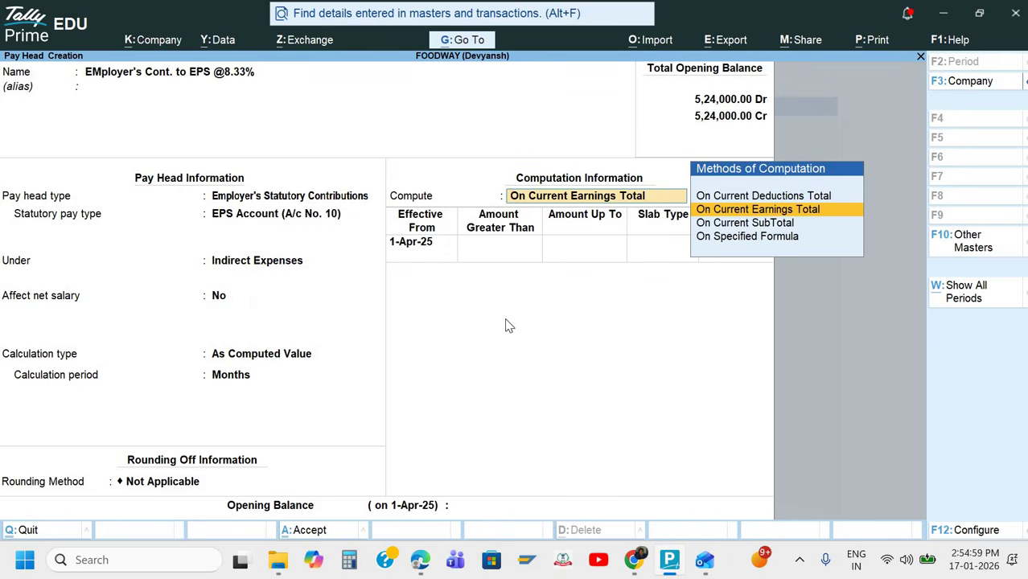
# Compute the employer's EPS contribution on a specified formula consisting of the Basic pay head.
pyautogui.press('Down')
pyautogui.press('Down')
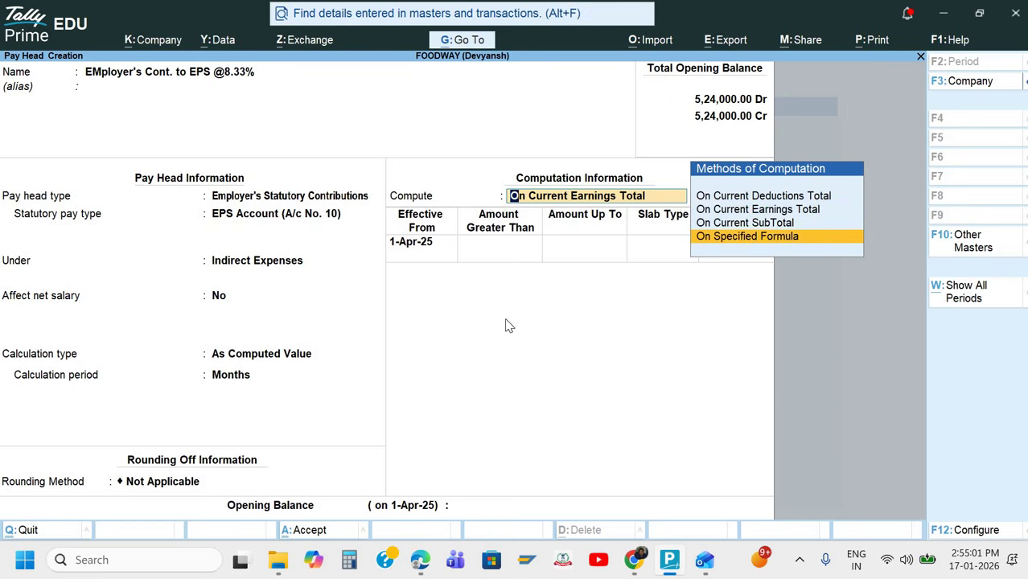
pyautogui.press('Return')
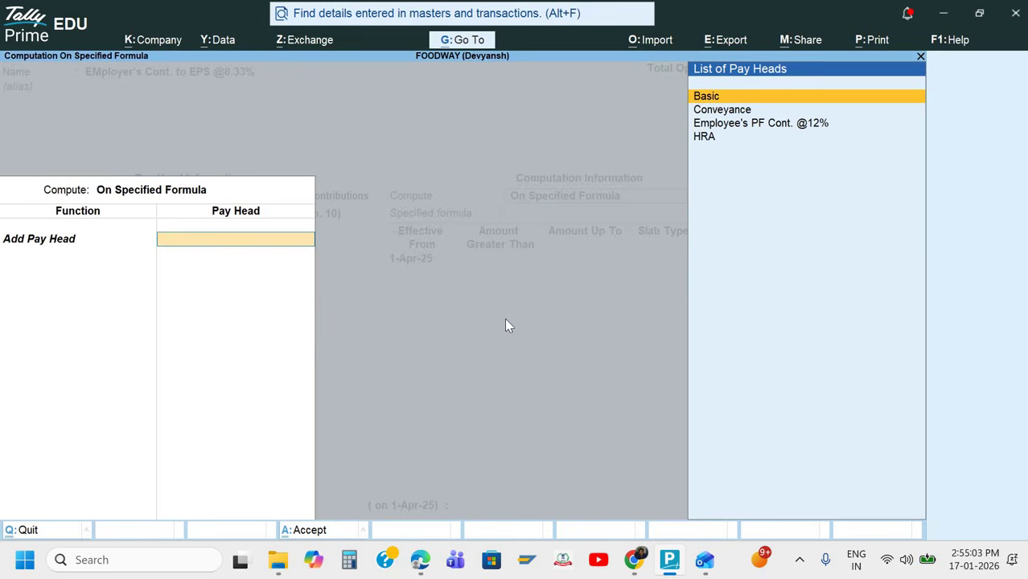
pyautogui.press('Return')
pyautogui.press('Return')
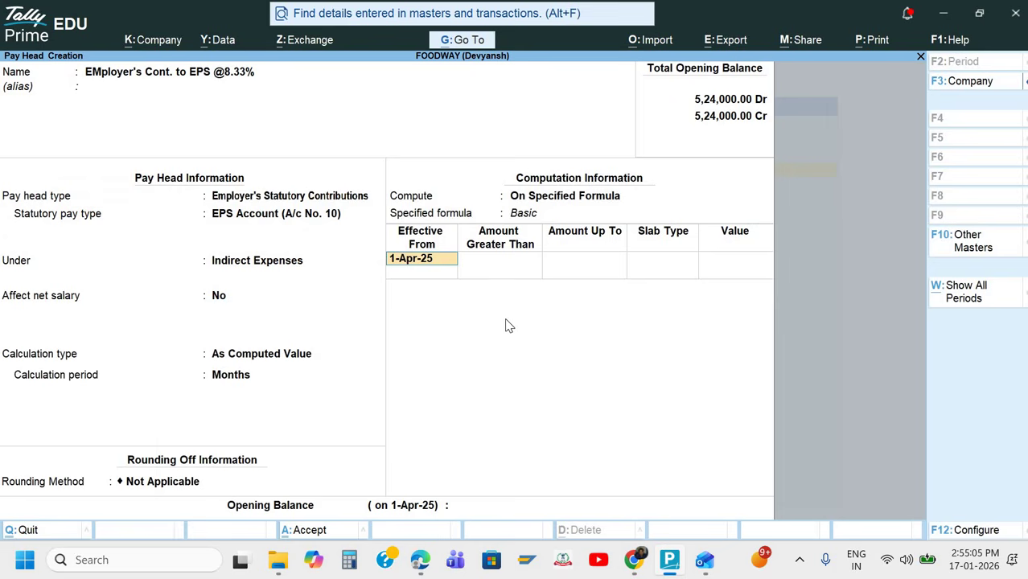
# Add a computation slab effective 1-Apr-25 for amounts up to 15,000 at 8.33 percent.
pyautogui.press('Return')
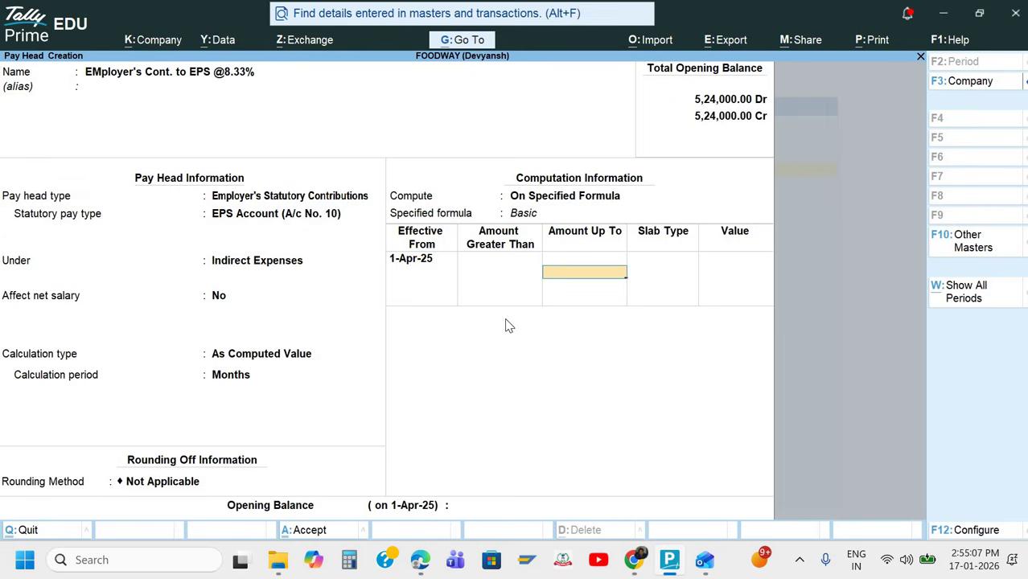
pyautogui.write('15')
pyautogui.press('Return')
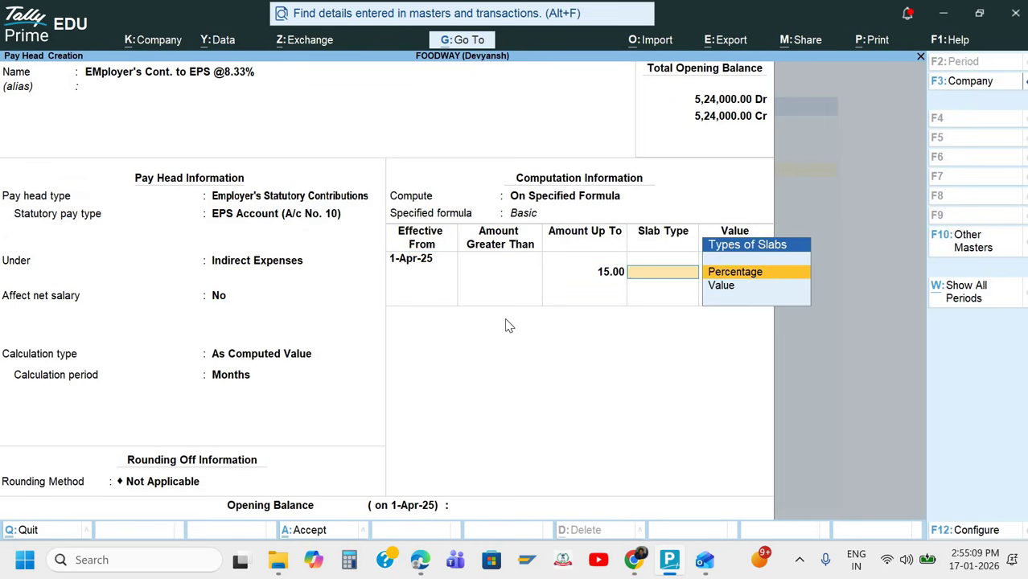
pyautogui.press('BackSpace')
pyautogui.write('15000')
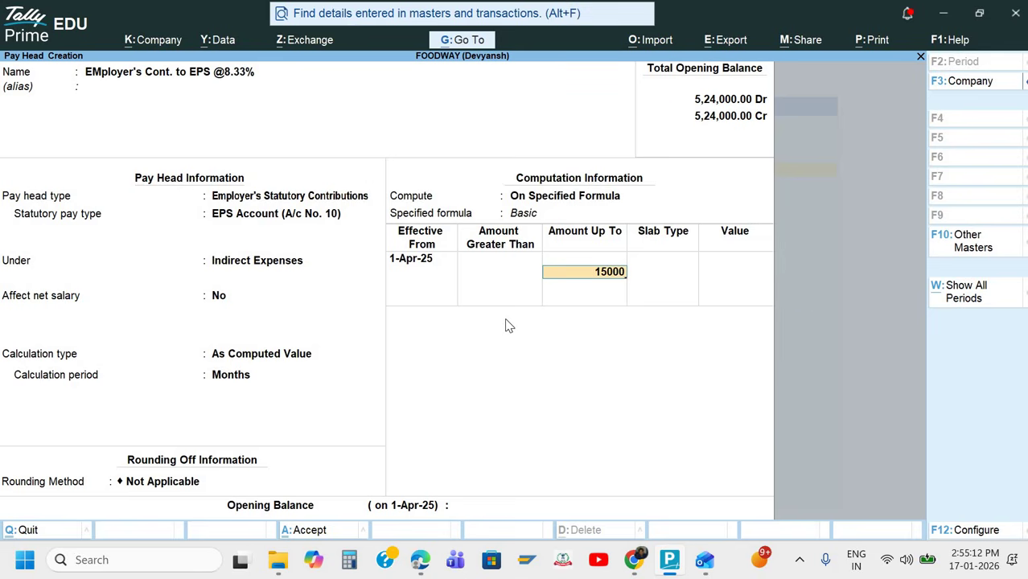
pyautogui.press('Return')
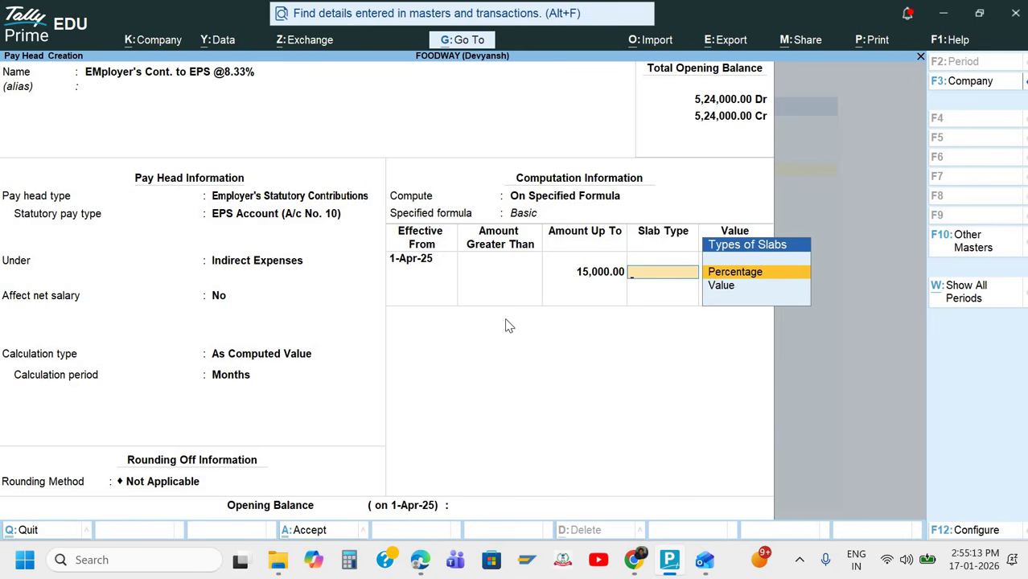
pyautogui.press('Return')
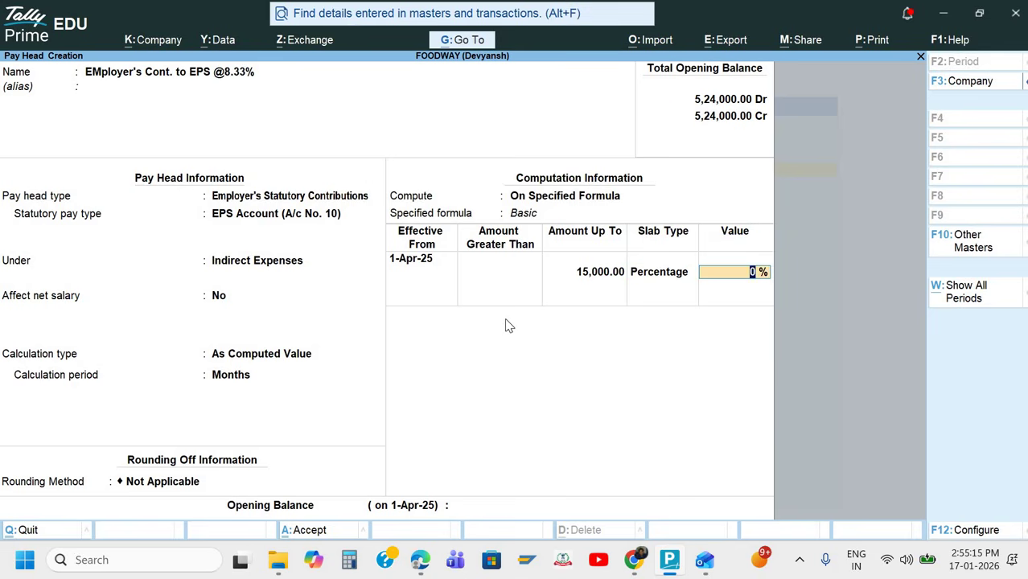
pyautogui.write('8.33')
pyautogui.press('Return')
pyautogui.press('Return')
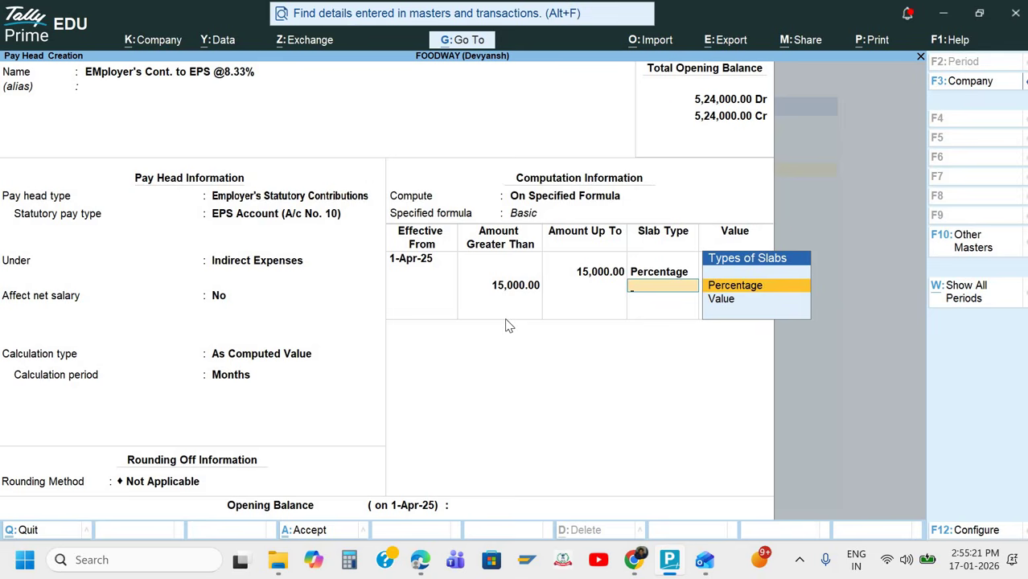
# Add a Value-type slab for amounts above 15,000, with its value calculated as 15000*8.33%.
pyautogui.press('Down')
pyautogui.press('Return')
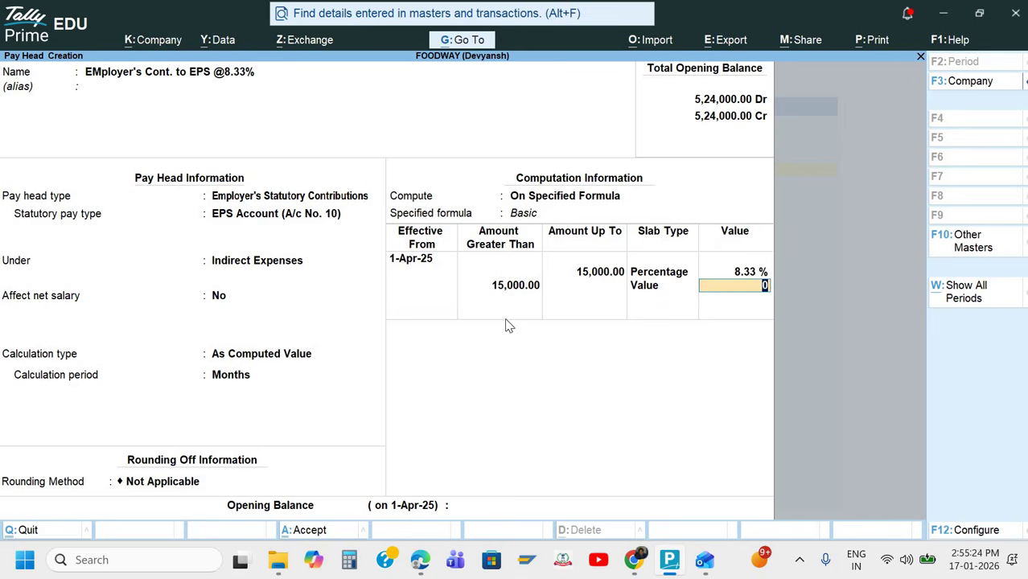
pyautogui.press('Return')
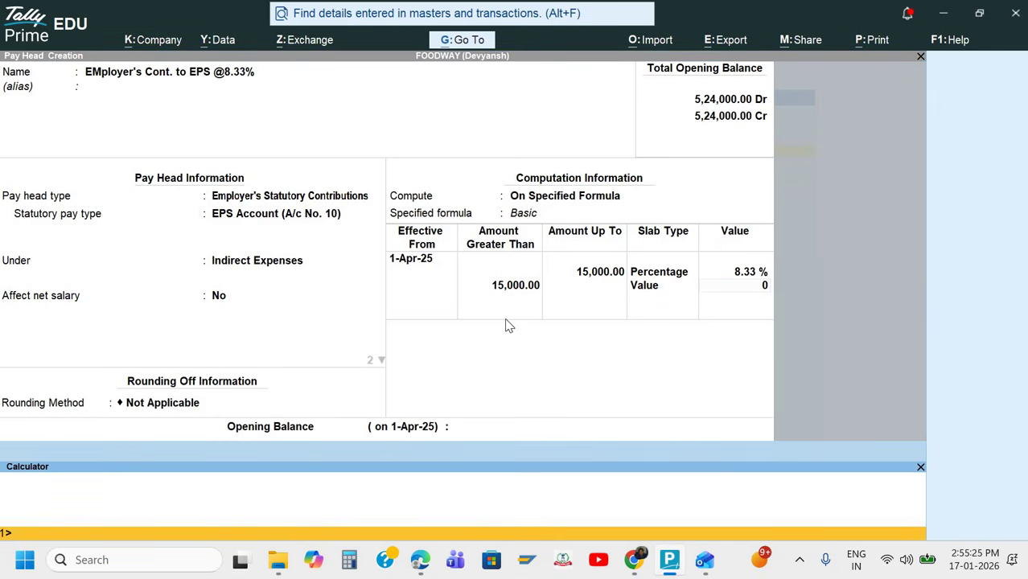
pyautogui.write('15000*')
pyautogui.write('8.33%')
pyautogui.press('Return')
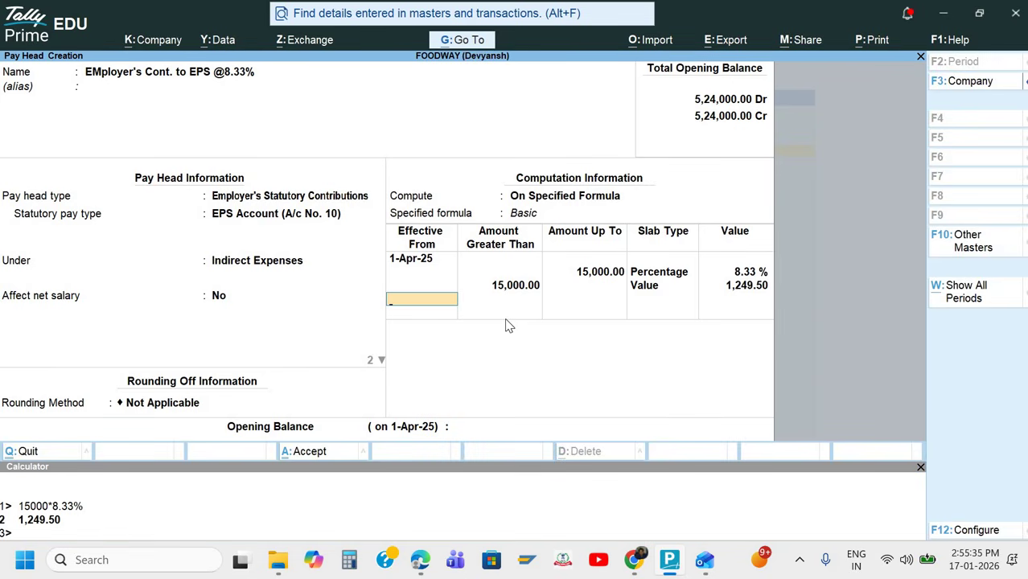
# Save the employer's EPS pay head and close the calculator pane.
pyautogui.press('Return')
pyautogui.press('Return')
pyautogui.press('Return')
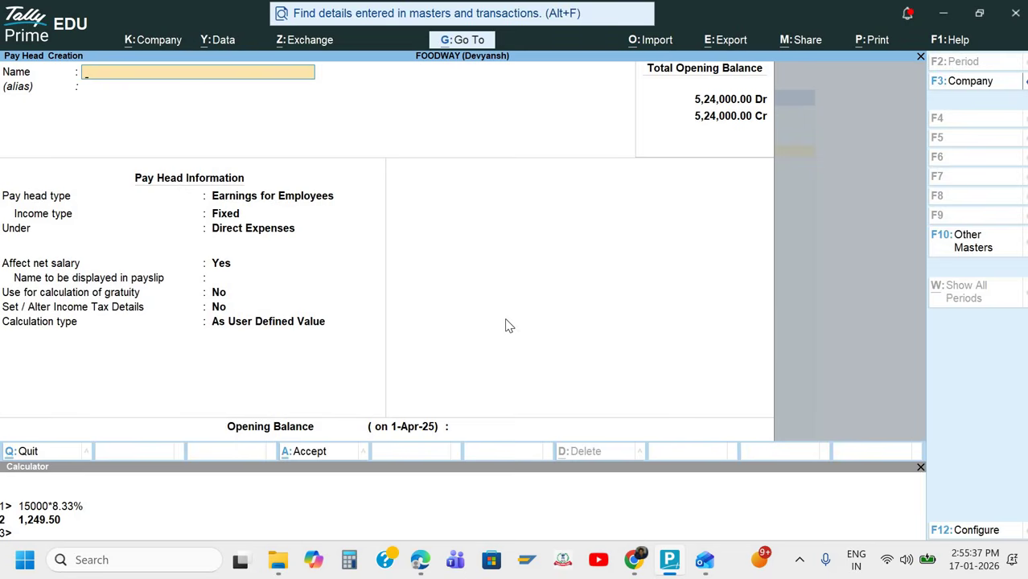
pyautogui.hotkey('ctrl', 'n')
pyautogui.hotkey('ctrl', 'n')
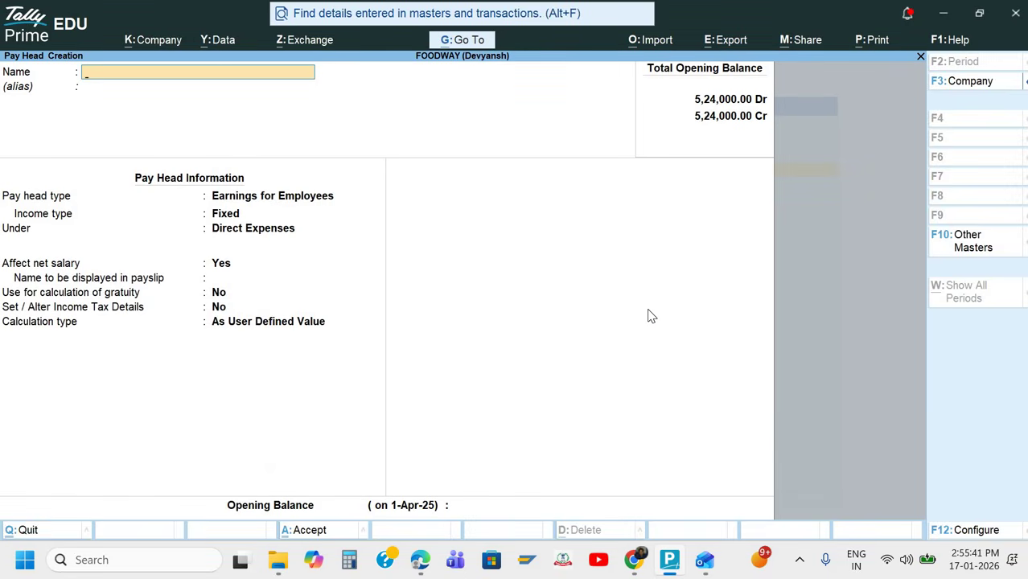
pyautogui.write("Employer's Co")
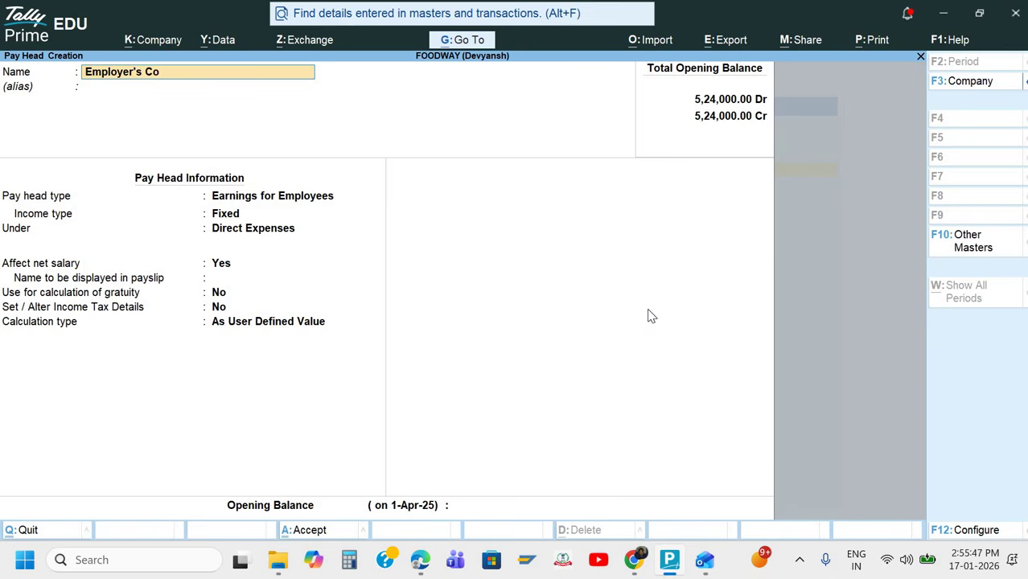
pyautogui.write('nt. to EPF@3.')
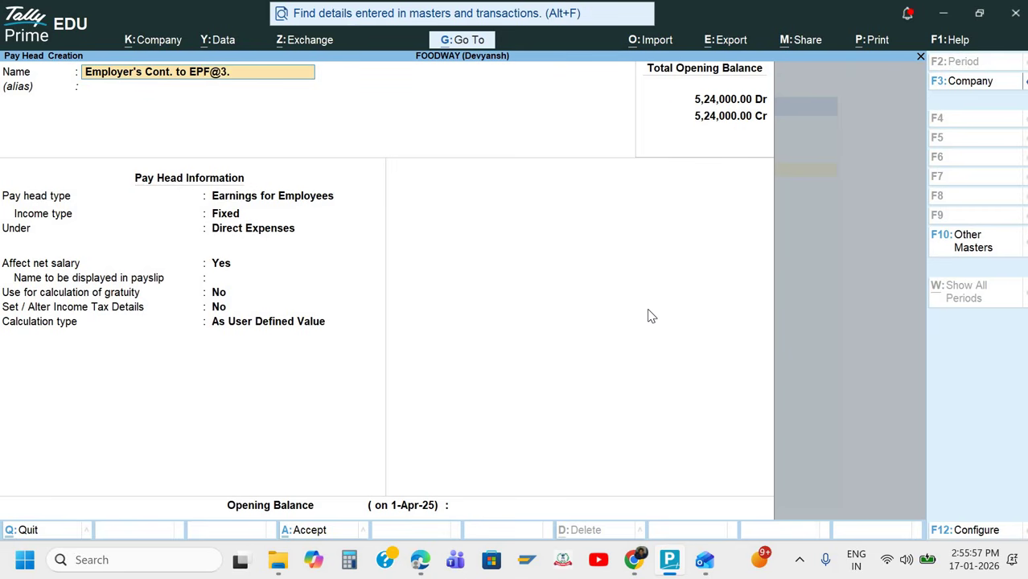
pyautogui.write('67%')
pyautogui.press('Return')
pyautogui.press('Return')
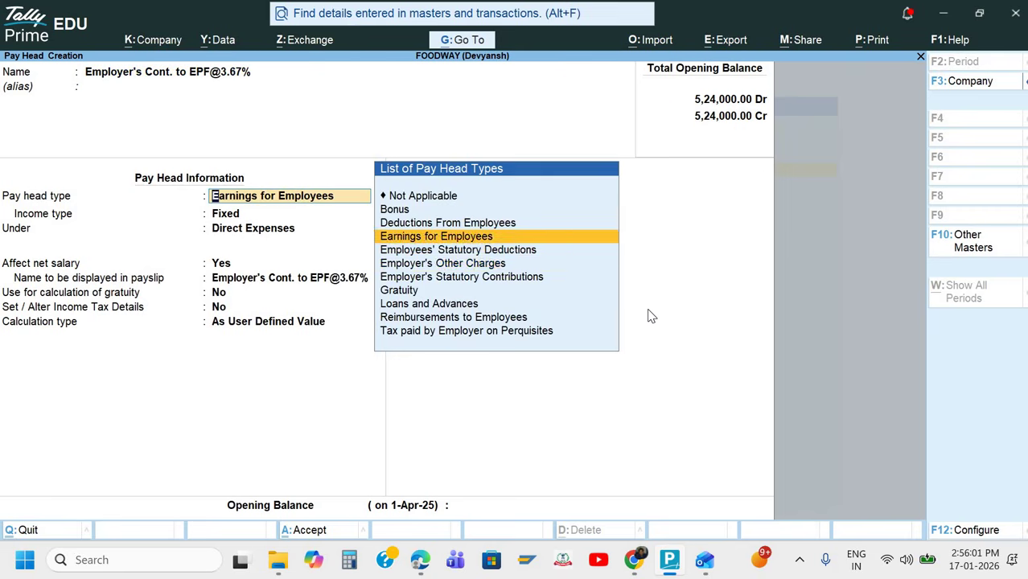
pyautogui.press('Down')
pyautogui.press('Down')
pyautogui.press('Down')
pyautogui.press('Return')
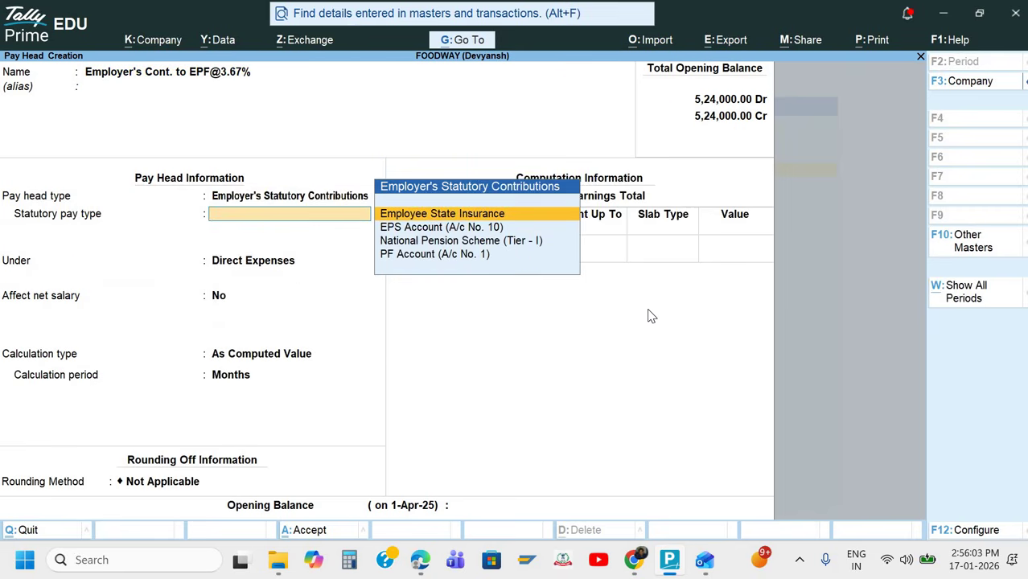
# Set the statutory pay type to PF Account (A/c No. 1), under Indirect Expenses, with rounding method Not Applicable.
pyautogui.press('Down')
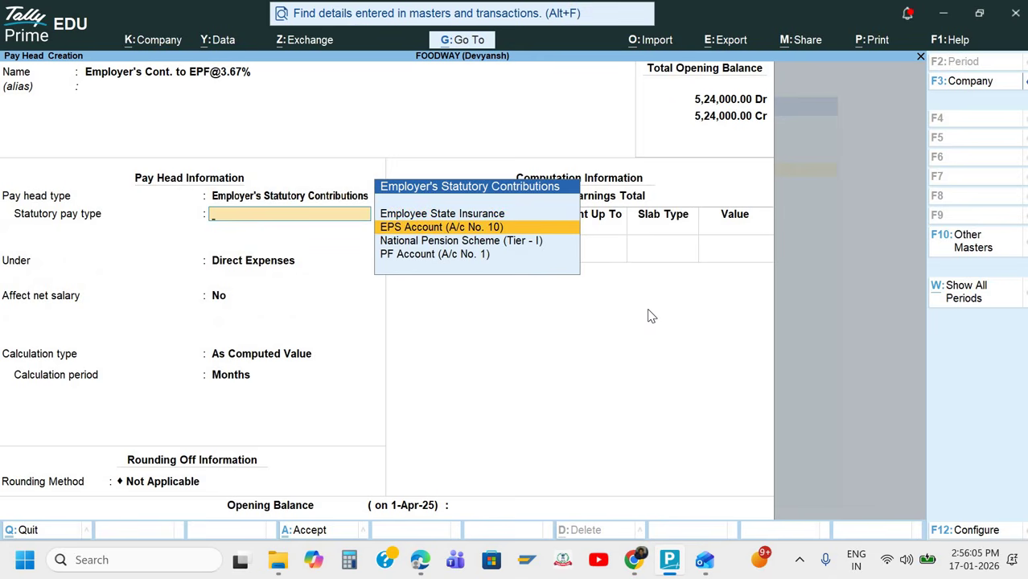
pyautogui.press('Down')
pyautogui.press('Down')
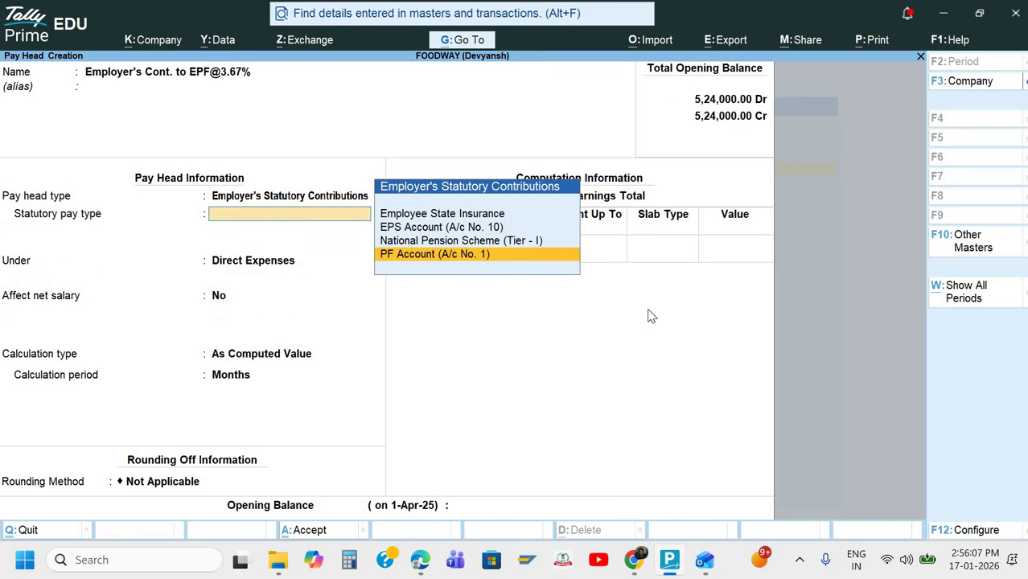
pyautogui.press('Return')
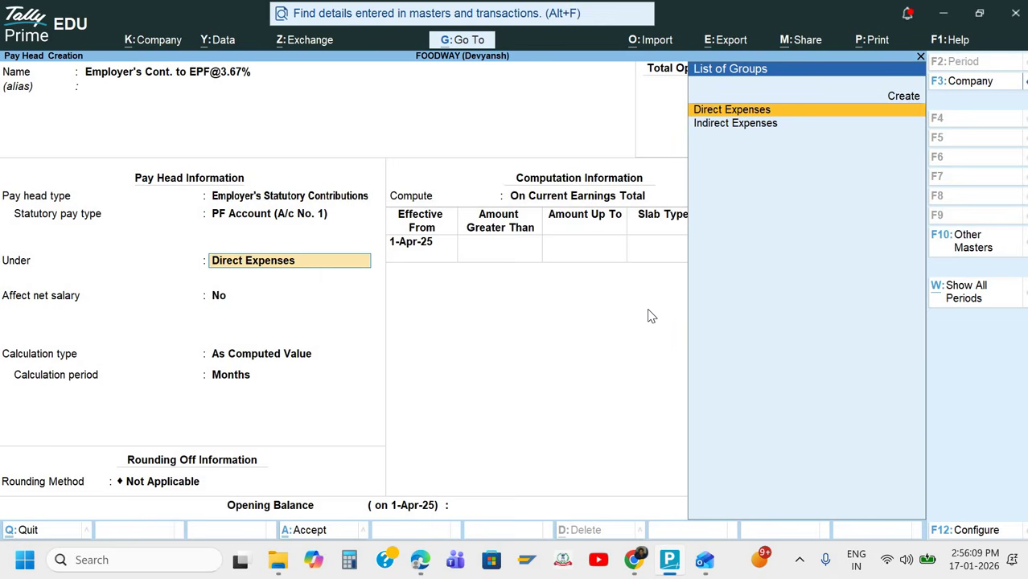
pyautogui.press('Down')
pyautogui.press('Return')
pyautogui.press('Return')
pyautogui.press('Return')
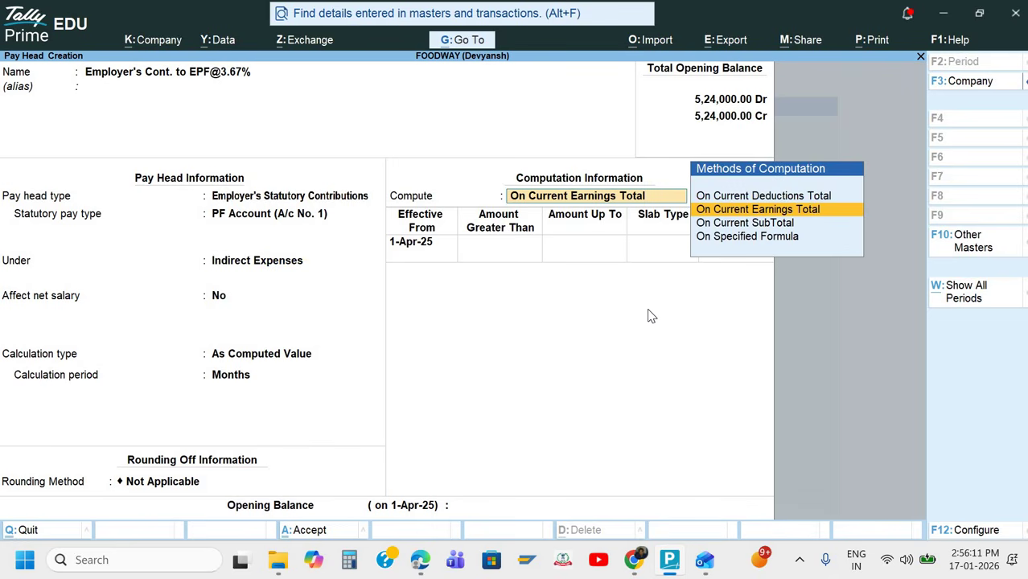
pyautogui.press('Down')
pyautogui.press('Down')
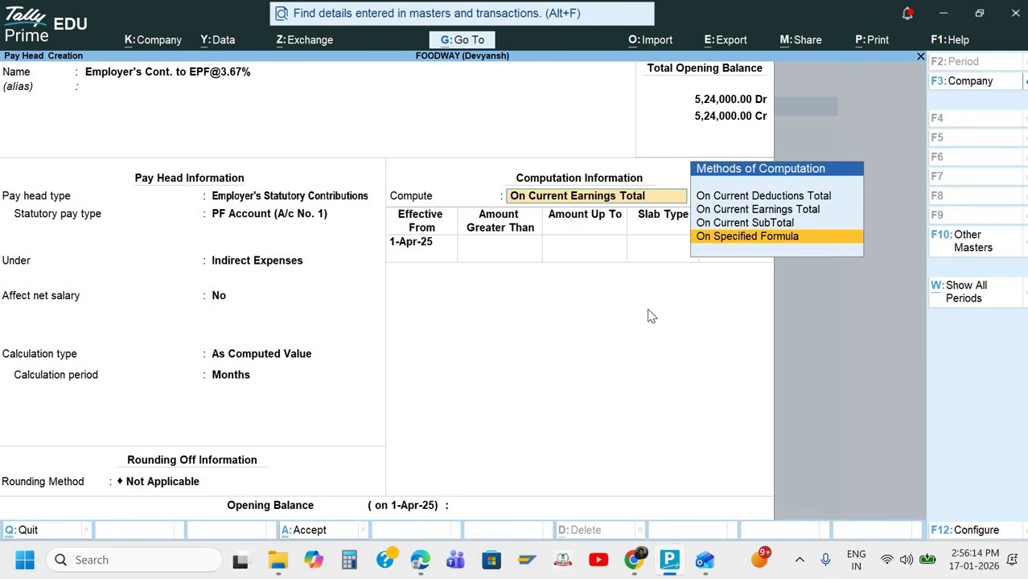
pyautogui.press('Return')
pyautogui.press('Down')
pyautogui.press('Down')
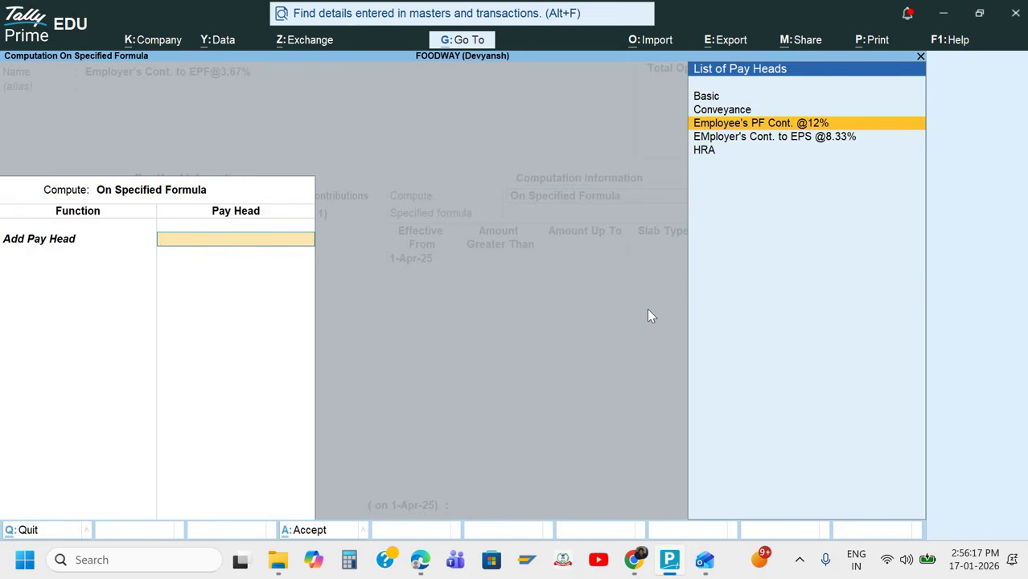
pyautogui.press('Return')
# Subtract EMployer's Cont. to EPS @8.33% in the employer's EPF formula and end the formula list.
pyautogui.press('Down')
pyautogui.press('Down')
pyautogui.press('Down')
pyautogui.press('Down')
pyautogui.press('Return')
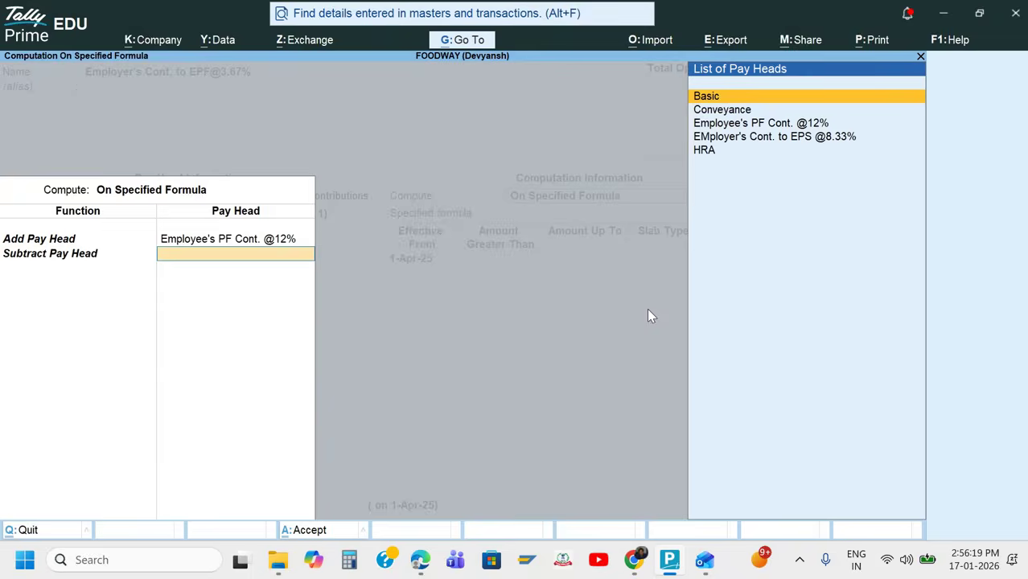
pyautogui.press('Down')
pyautogui.press('Down')
pyautogui.press('Down')
pyautogui.press('Return')
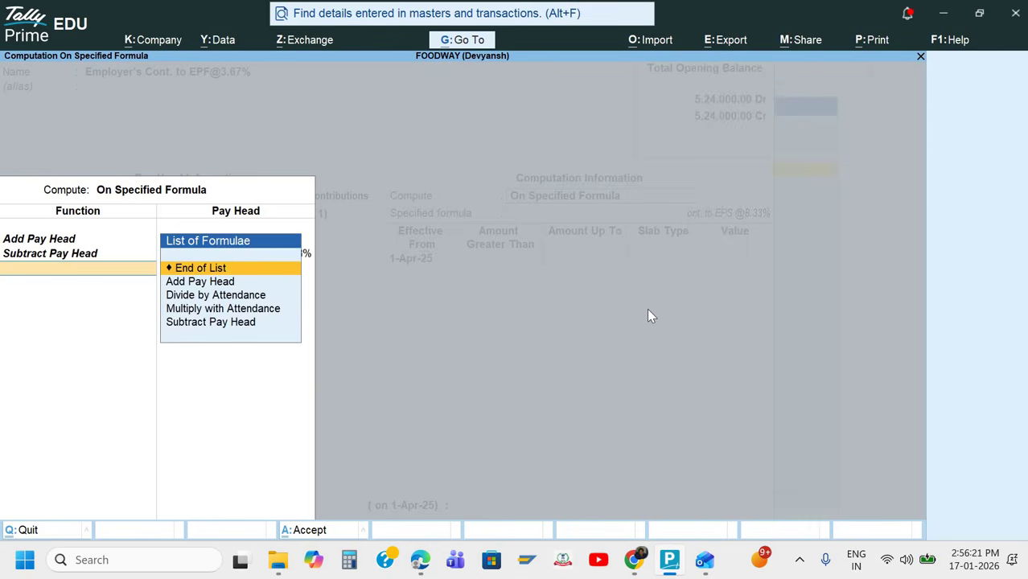
pyautogui.press('Return')
# Add a 100 percent slab without an upper limit effective 1-Apr-25 and save the employer's EPF pay head.
pyautogui.press('Return')
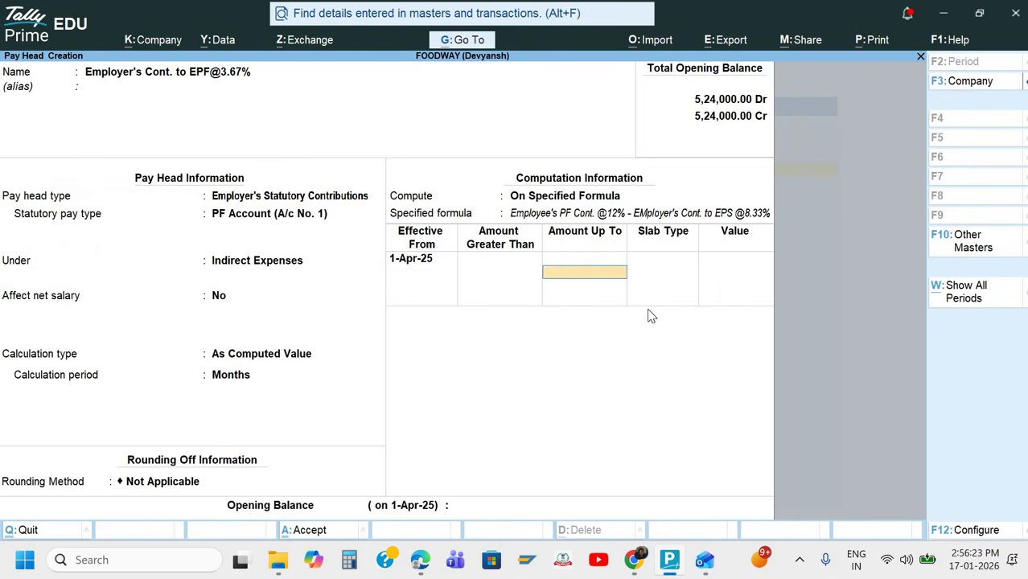
pyautogui.press('Return')
pyautogui.press('Return')
pyautogui.write('100')
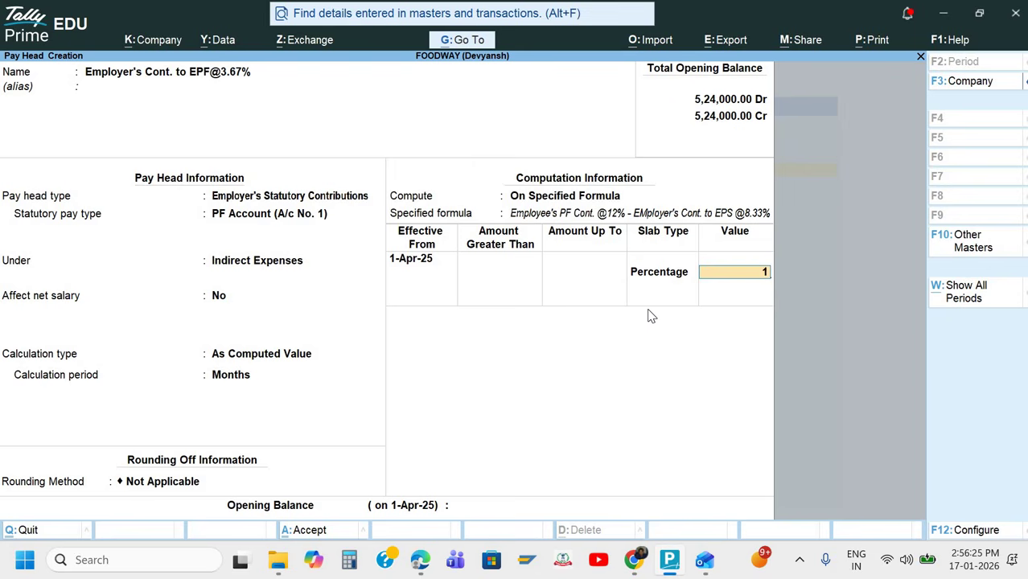
pyautogui.press('Return')
pyautogui.press('Return')
pyautogui.press('Return')
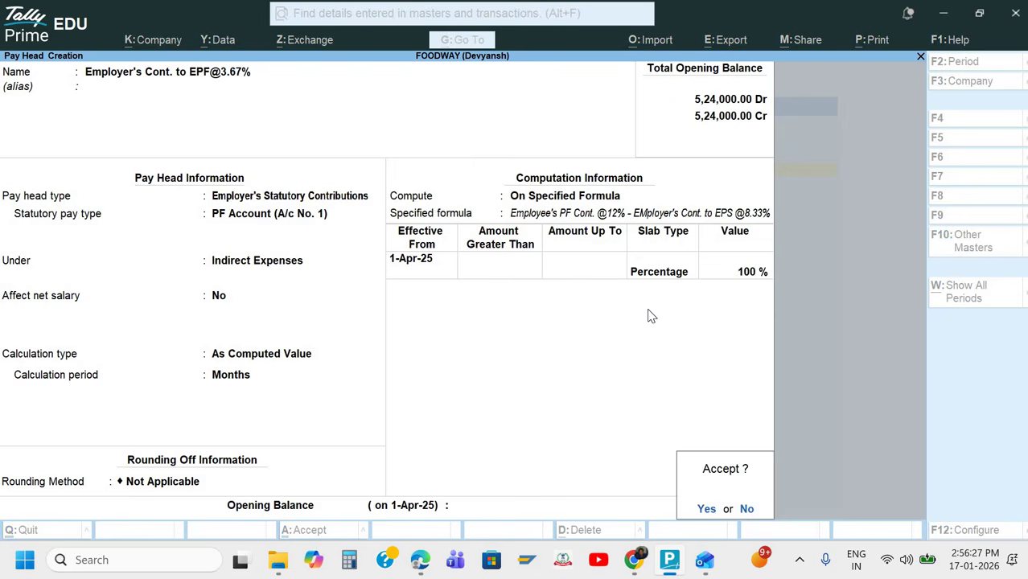
pyautogui.press('Return')
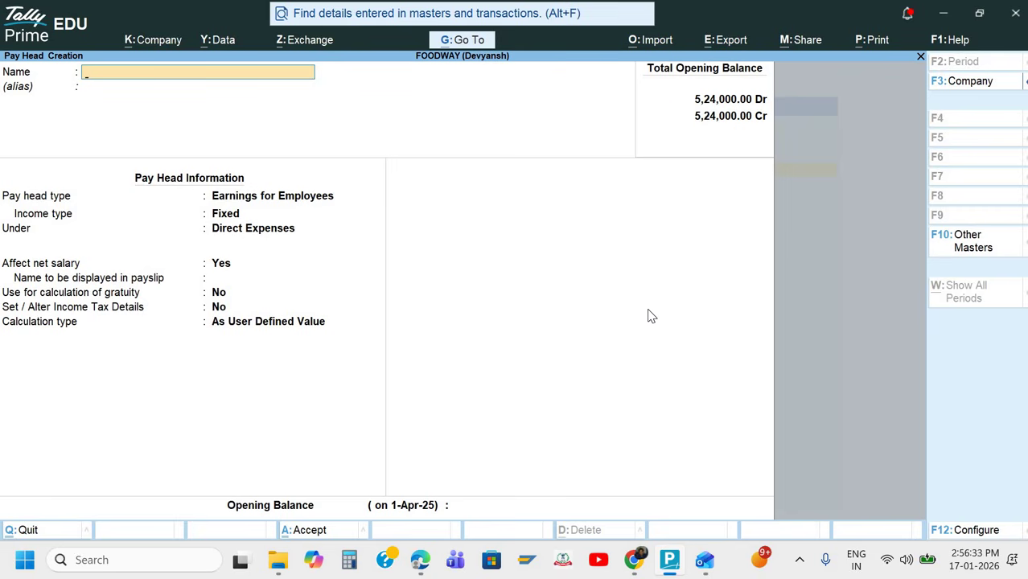
# Switch to Chrome and display the question paper Tally Set 2.pdf to check the remaining payroll tasks.
pyautogui.hotkey('alt', 'Tab')
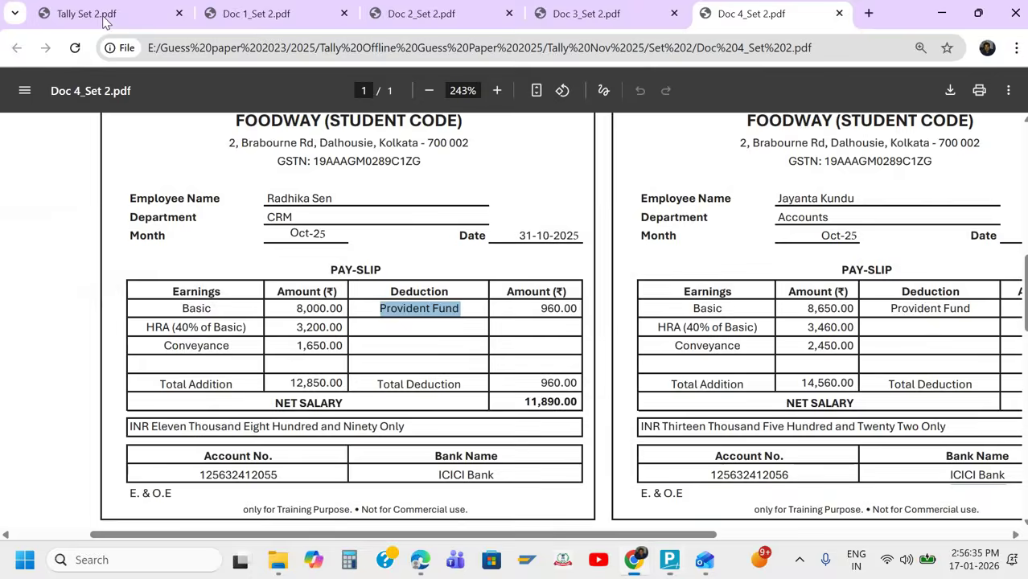
pyautogui.hotkey('ctrl', 'Tab')
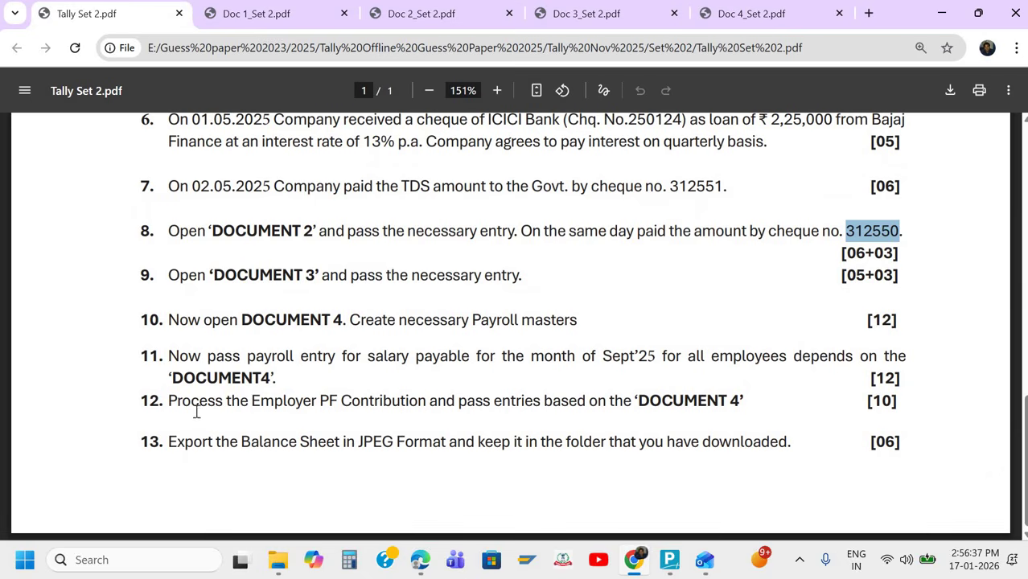
# Read question 12 on the Employer PF Contribution and return to pay head creation in TallyPrime.
pyautogui.moveTo(177, 402); pyautogui.dragTo(745, 400)
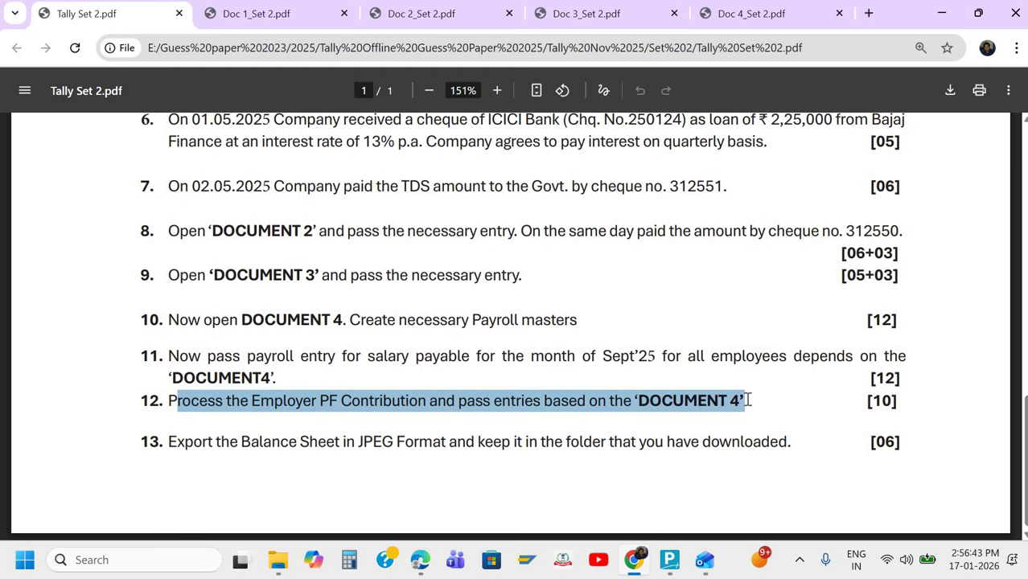
pyautogui.click(380, 406)
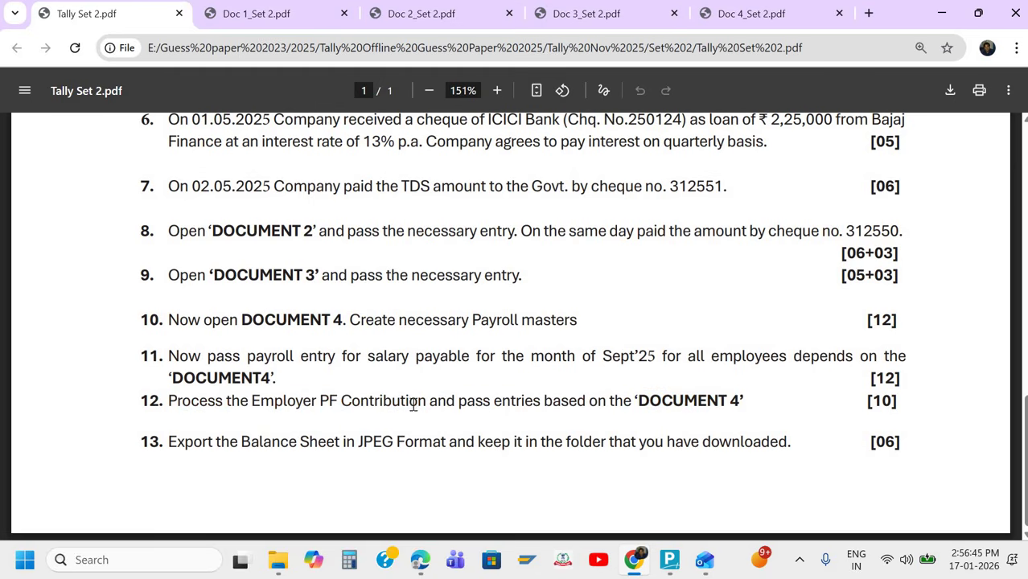
pyautogui.hotkey('alt', 'Tab')
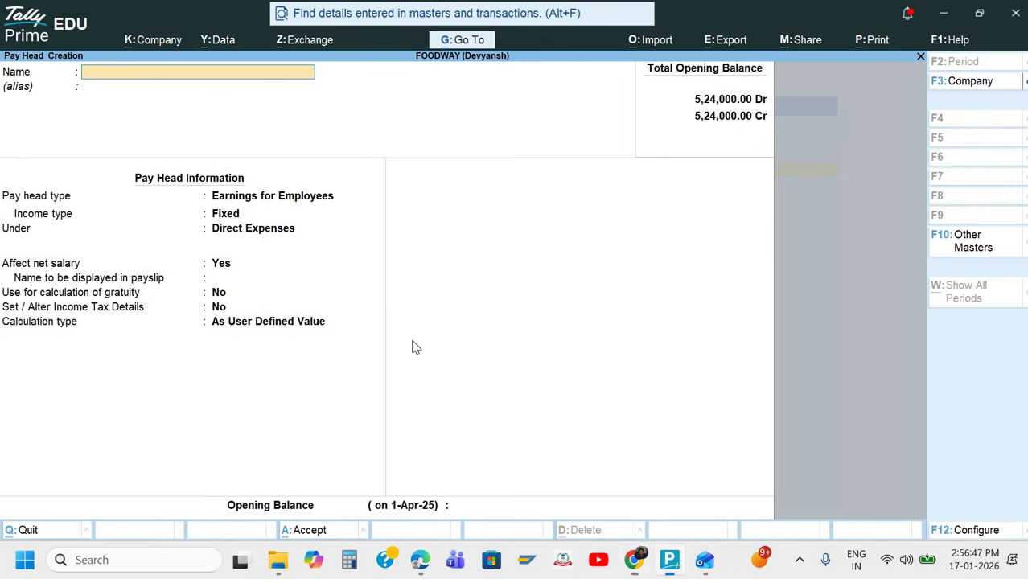
pyautogui.write("Employer's Cont")
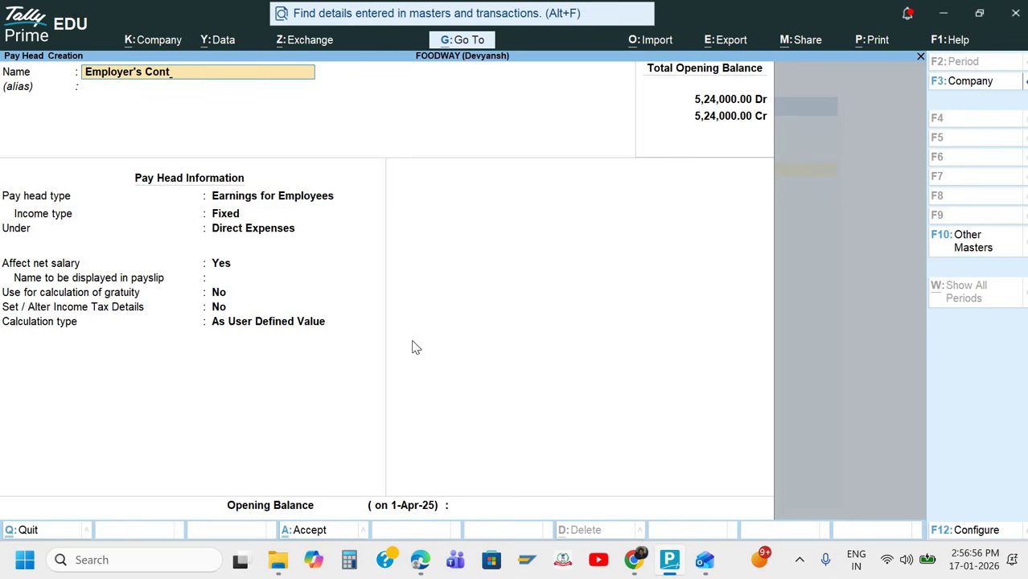
pyautogui.press('BackSpace')
pyautogui.press('BackSpace')
pyautogui.press('BackSpace')
pyautogui.press('BackSpace')
pyautogui.press('BackSpace')
pyautogui.press('BackSpace')
pyautogui.press('BackSpace')
pyautogui.press('BackSpace')
pyautogui.press('BackSpace')
pyautogui.press('BackSpace')
pyautogui.press('BackSpace')
pyautogui.press('BackSpace')
pyautogui.press('BackSpace')
pyautogui.press('BackSpace')
pyautogui.press('BackSpace')
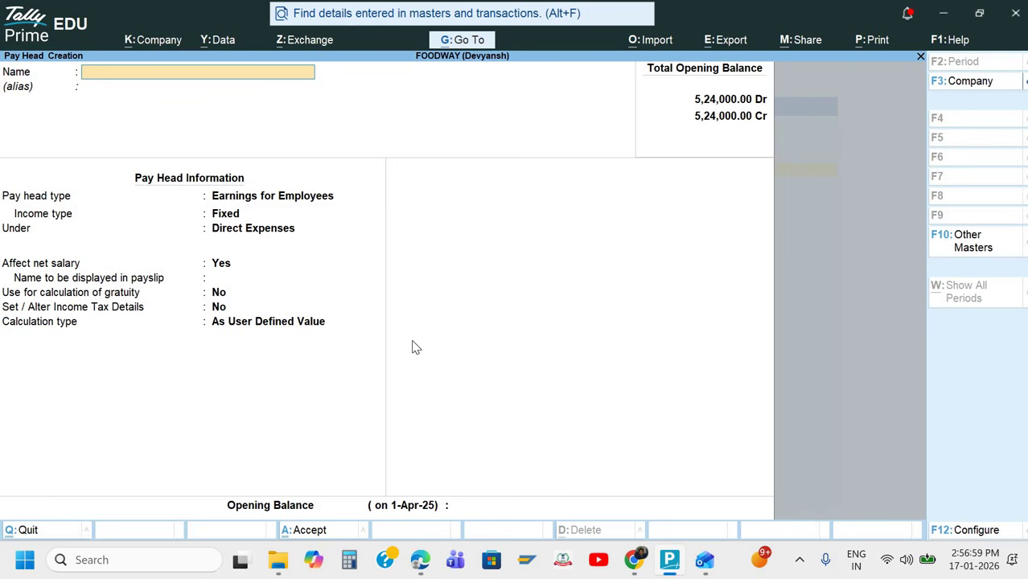
# Name the new pay head PF Admin Charge @0.5% without an alias.
pyautogui.write('PF Admin Charge')
pyautogui.press('Return')
pyautogui.press('BackSpace')
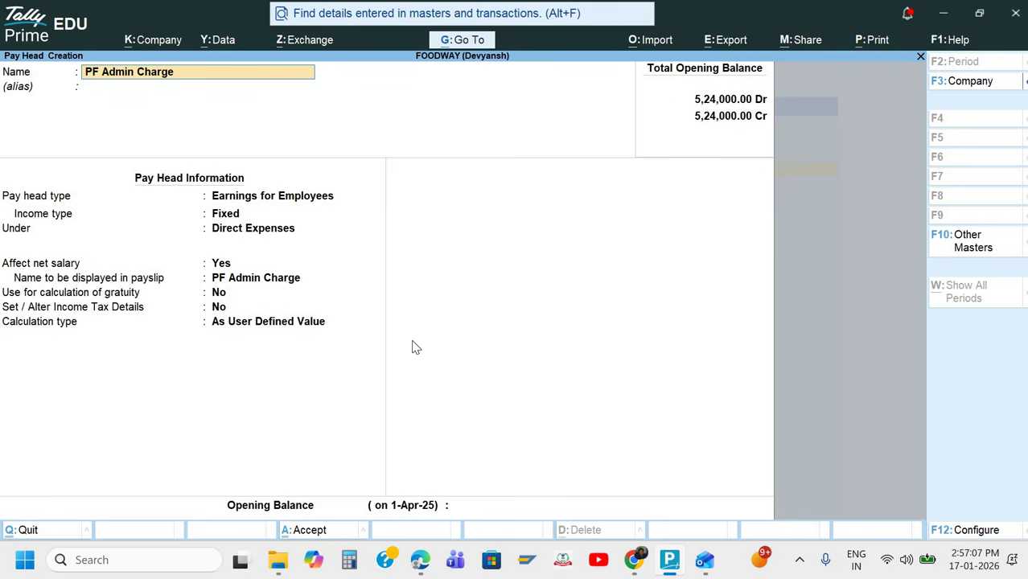
pyautogui.write('@0.5%')
pyautogui.press('Return')
pyautogui.press('Return')
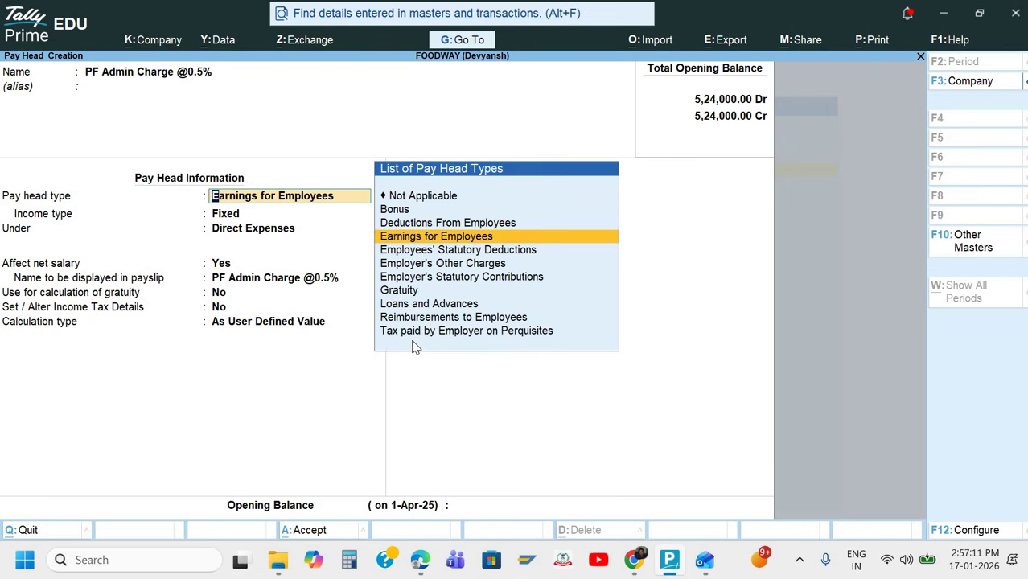
# Classify the PF admin pay head as Employer's Other Charges, Admin Charges (A/c No. 2), under Current Liabilities.
pyautogui.press('Down')
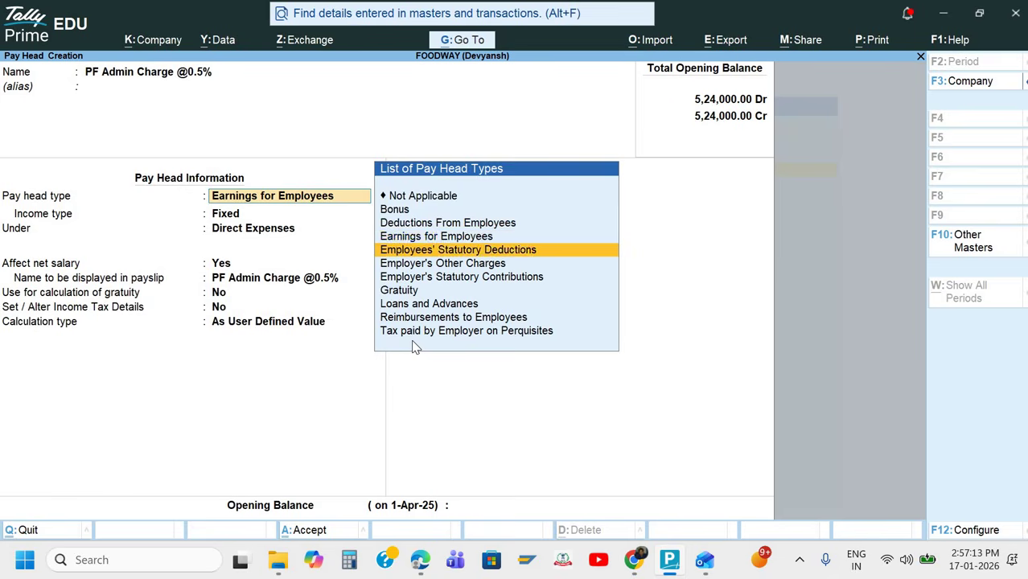
pyautogui.press('Down')
pyautogui.press('Return')
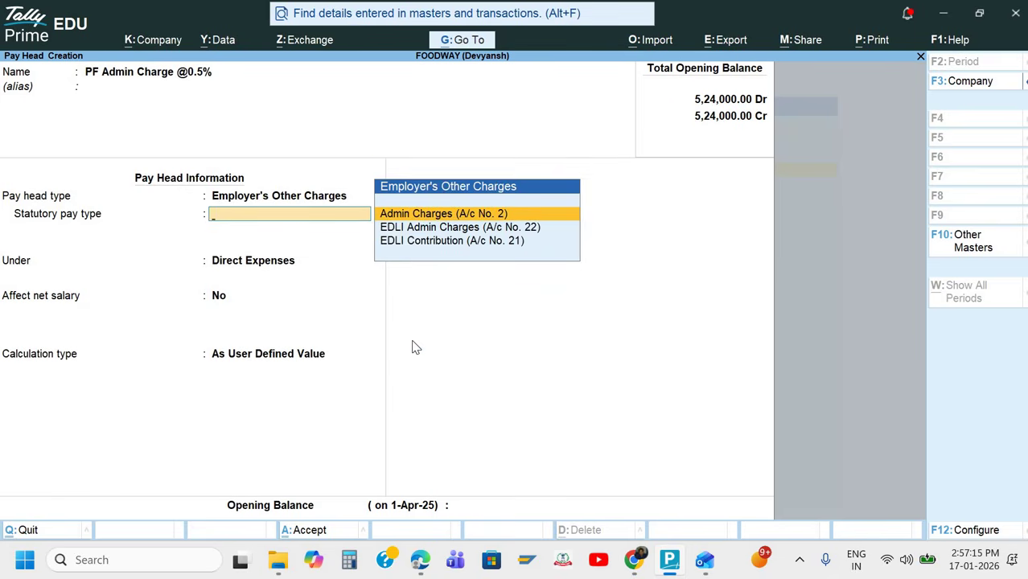
pyautogui.press('Return')
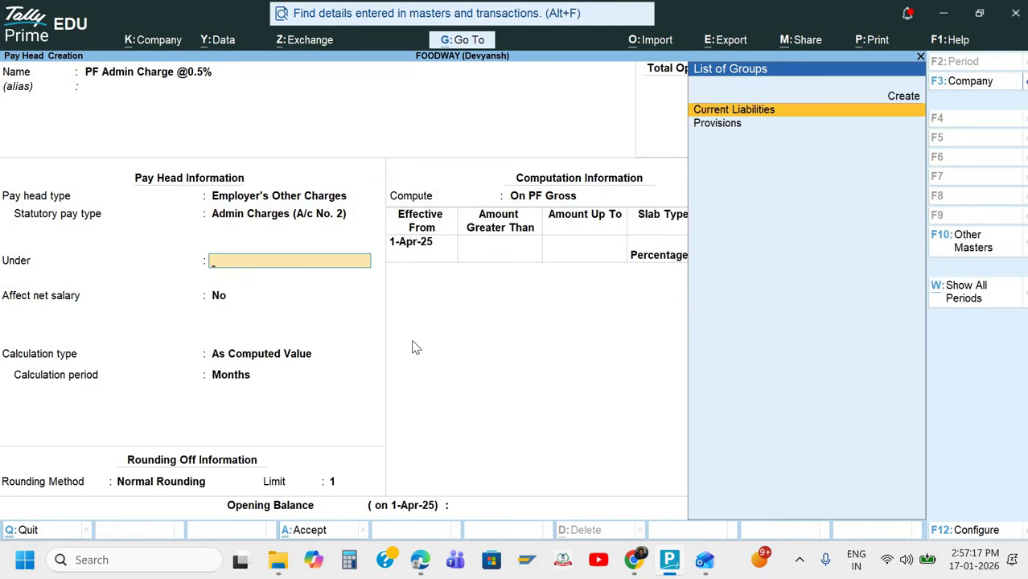
pyautogui.press('Return')
# Add a 0.5 percent slab without an upper limit effective 1-Apr-25 and save the PF admin charge pay head.
pyautogui.press('Return')
pyautogui.press('Return')
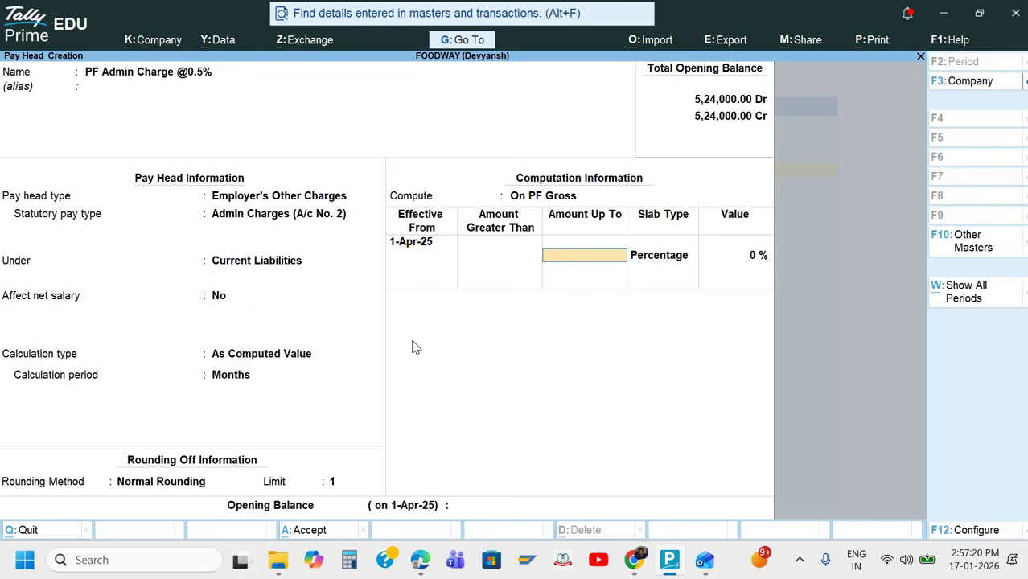
pyautogui.press('Return')
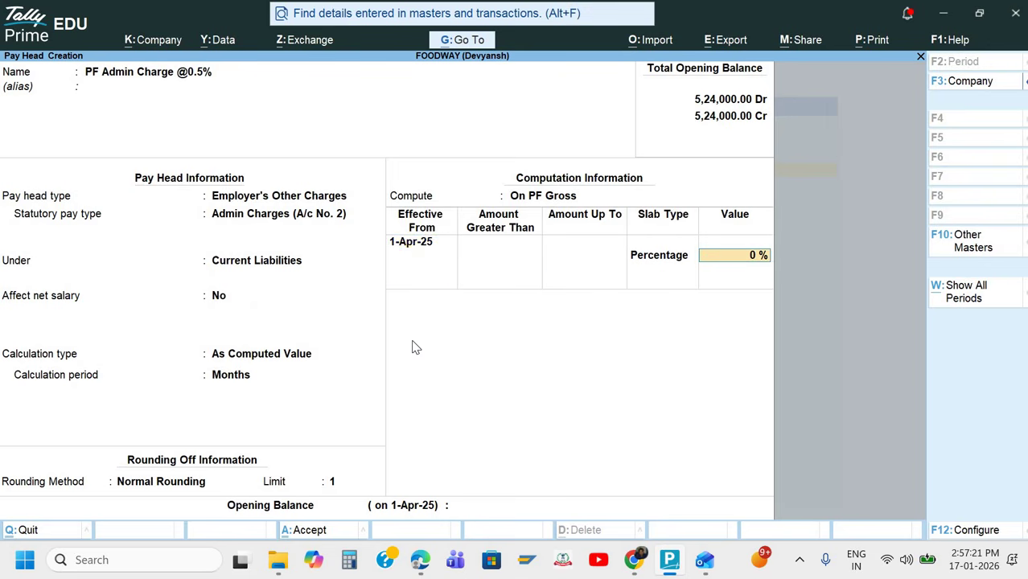
pyautogui.write('0.5')
pyautogui.press('Return')
pyautogui.press('Return')
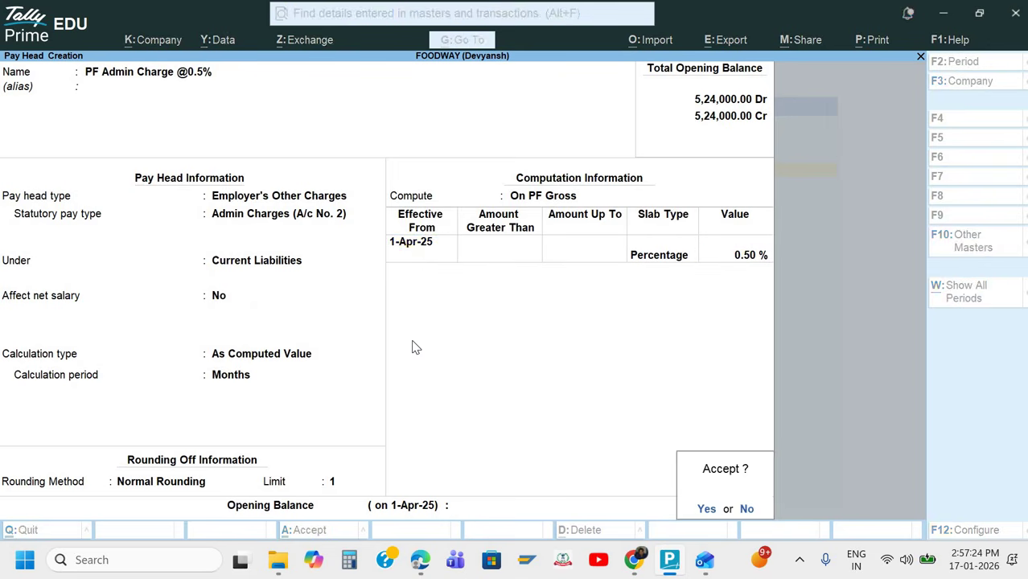
pyautogui.press('Return')
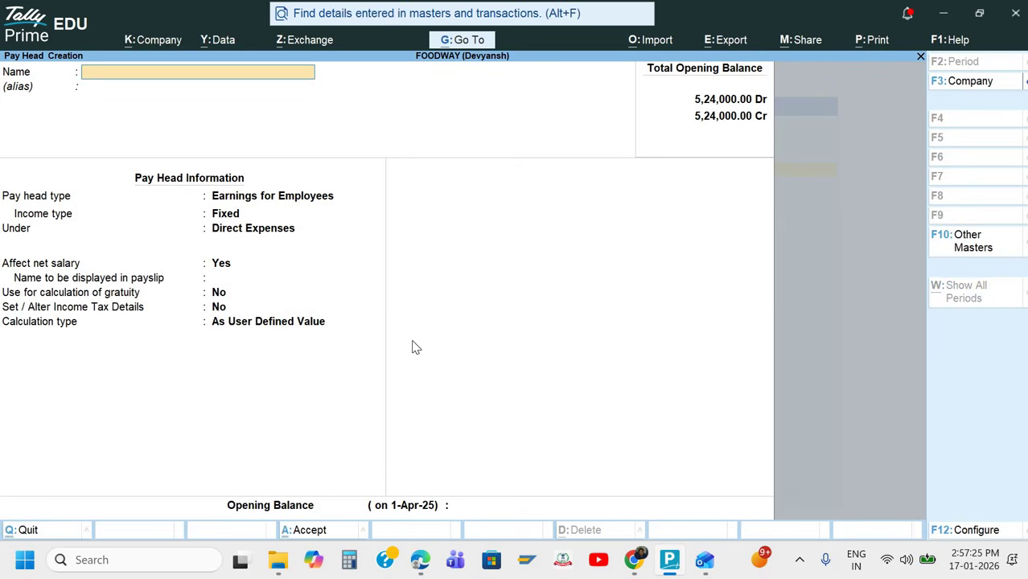
# Name the next pay head EDLI Cont. @0.5% without an alias.
pyautogui.write('EDLI Cont. @0.5')
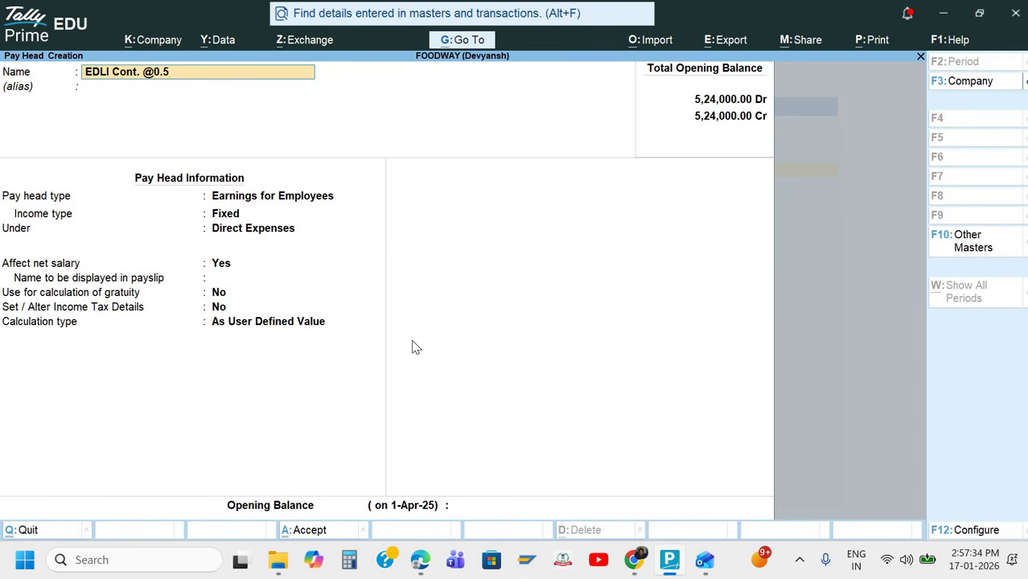
pyautogui.write('%')
pyautogui.press('Return')
pyautogui.press('Return')
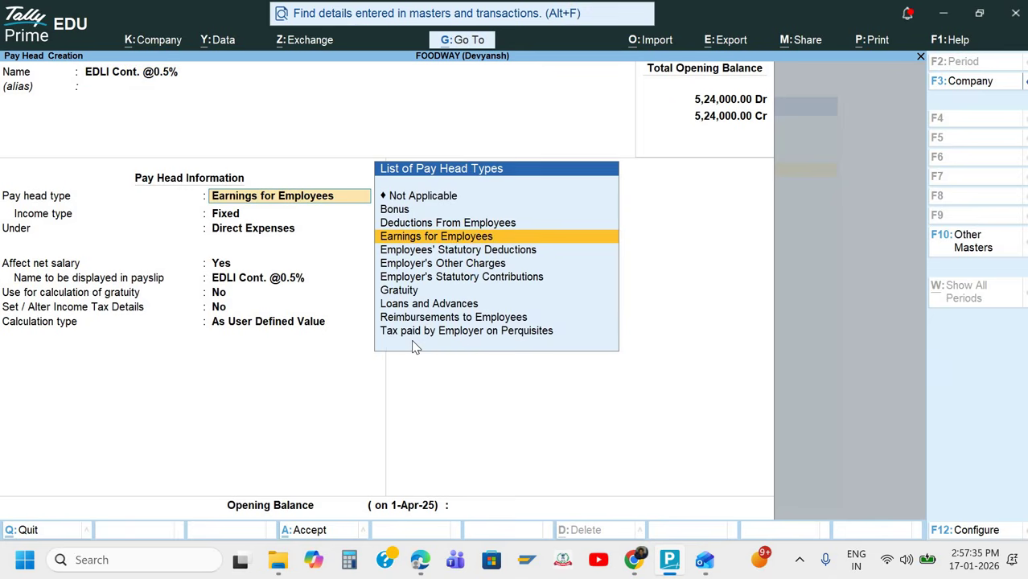
# Classify the EDLI pay head as Employer's Other Charges, EDLI Contribution (A/c No. 21), under Current Liabilities.
pyautogui.press('Down')
pyautogui.press('Down')
pyautogui.press('Return')
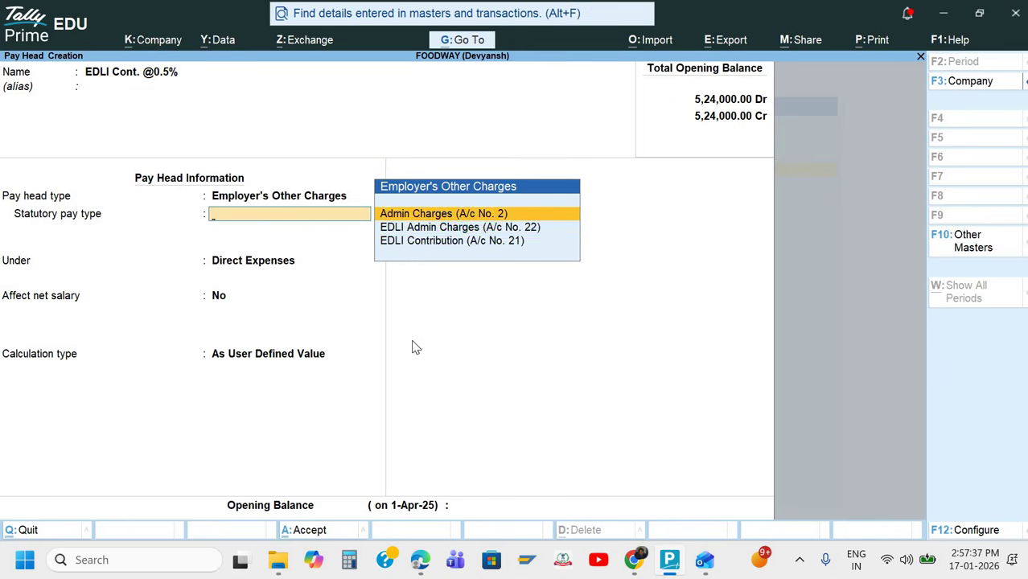
pyautogui.press('Down')
pyautogui.press('Down')
pyautogui.press('Return')
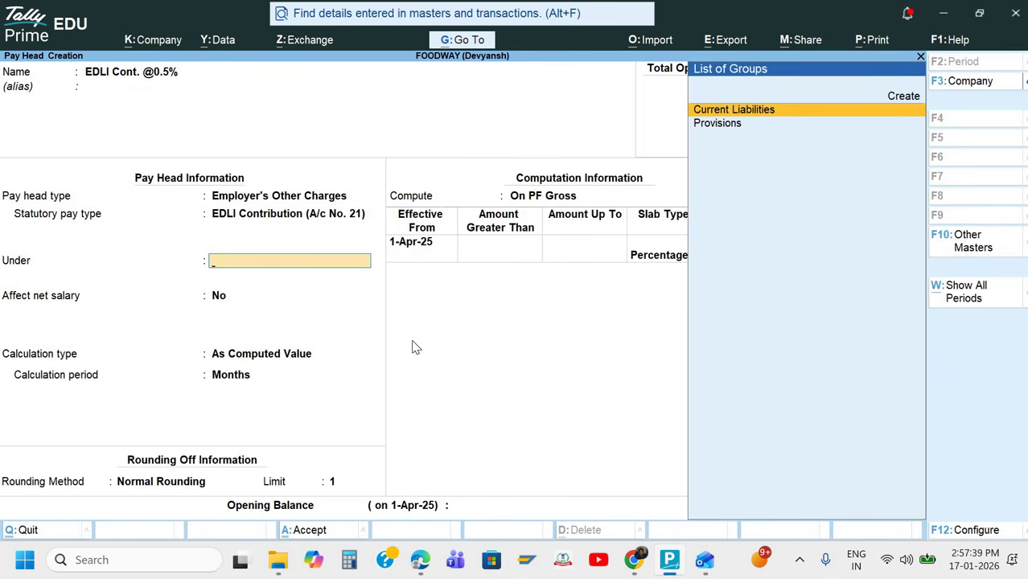
pyautogui.press('Return')
# Add a 0.5 percent slab without an upper limit effective 1-Apr-25 and save the EDLI pay head.
pyautogui.press('Return')
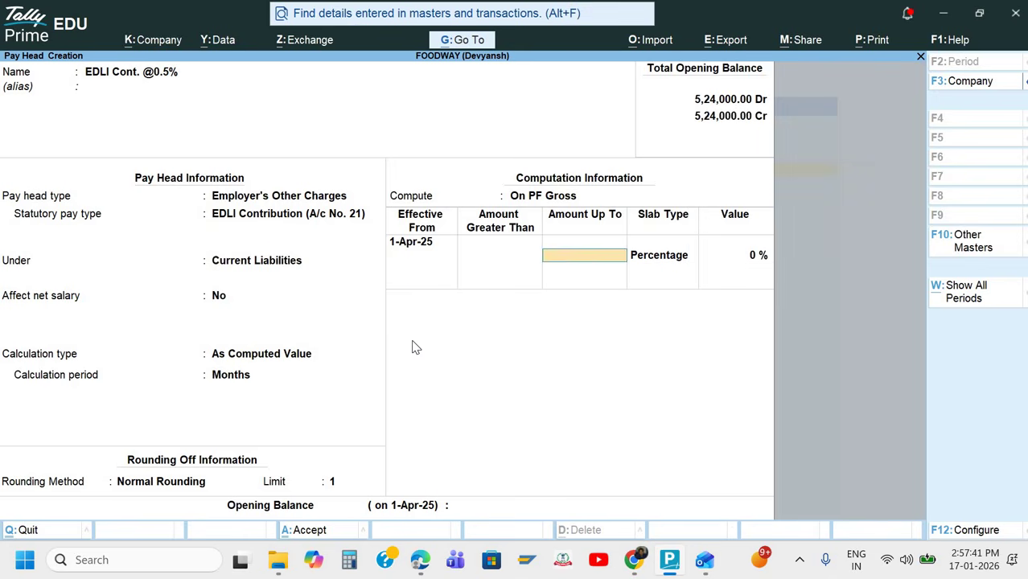
pyautogui.press('Return')
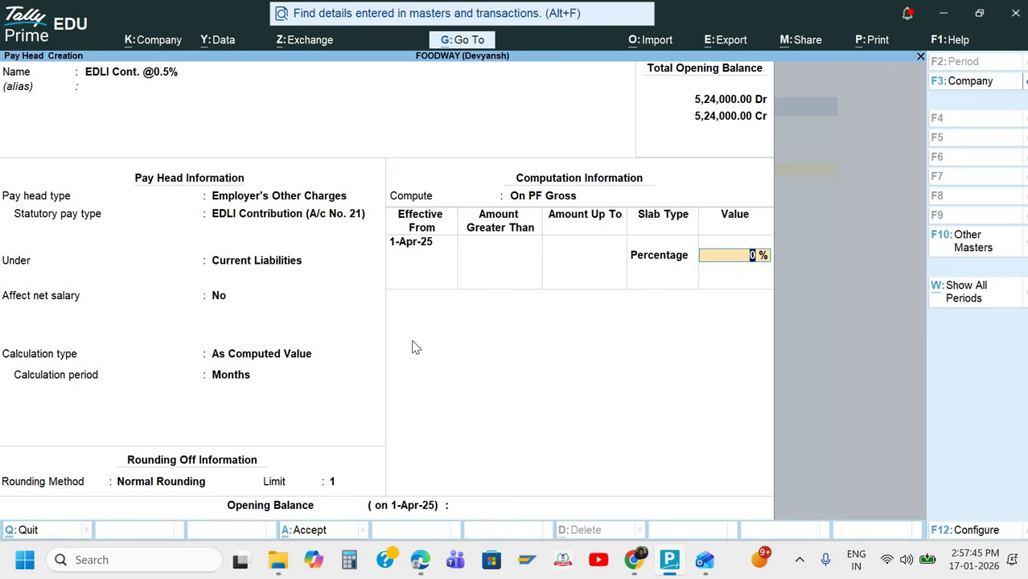
pyautogui.write('0.5')
pyautogui.press('Return')
pyautogui.press('Return')
pyautogui.press('Return')
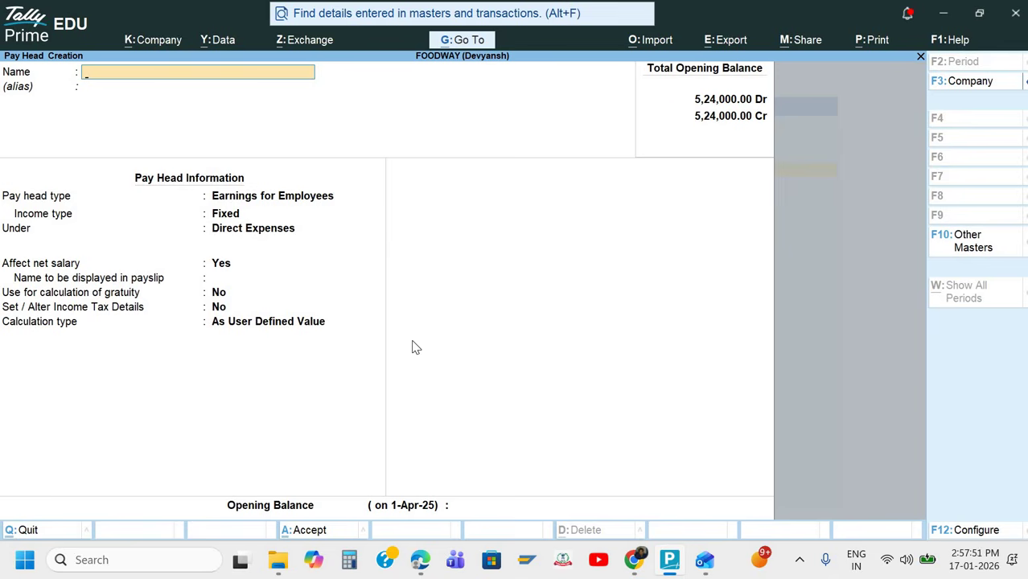
# Leave pay head creation and start entering a voucher from the Gateway of Tally.
pyautogui.press('Escape')
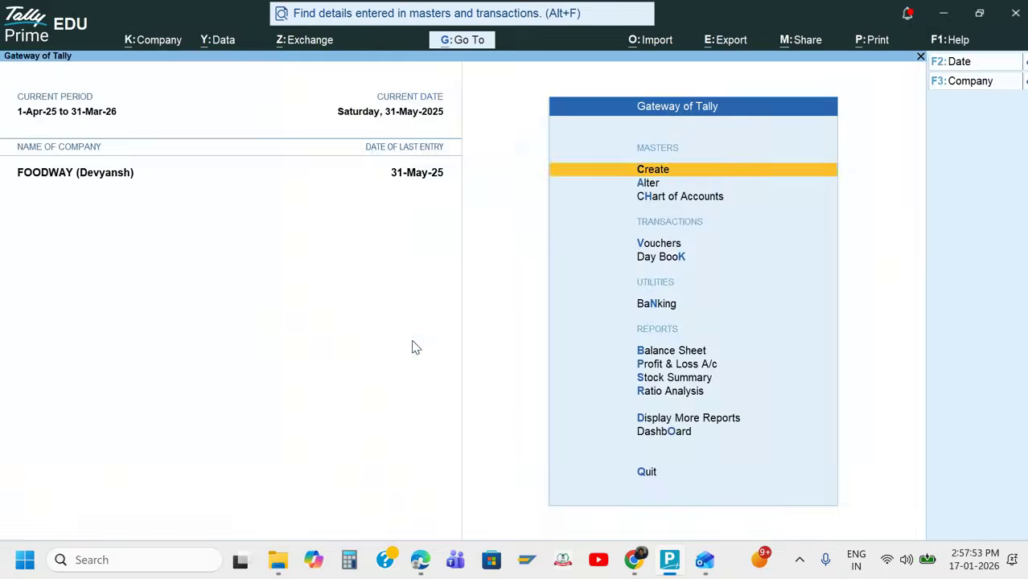
pyautogui.press('Down')
pyautogui.press('Down')
pyautogui.press('Down')
pyautogui.press('Return')
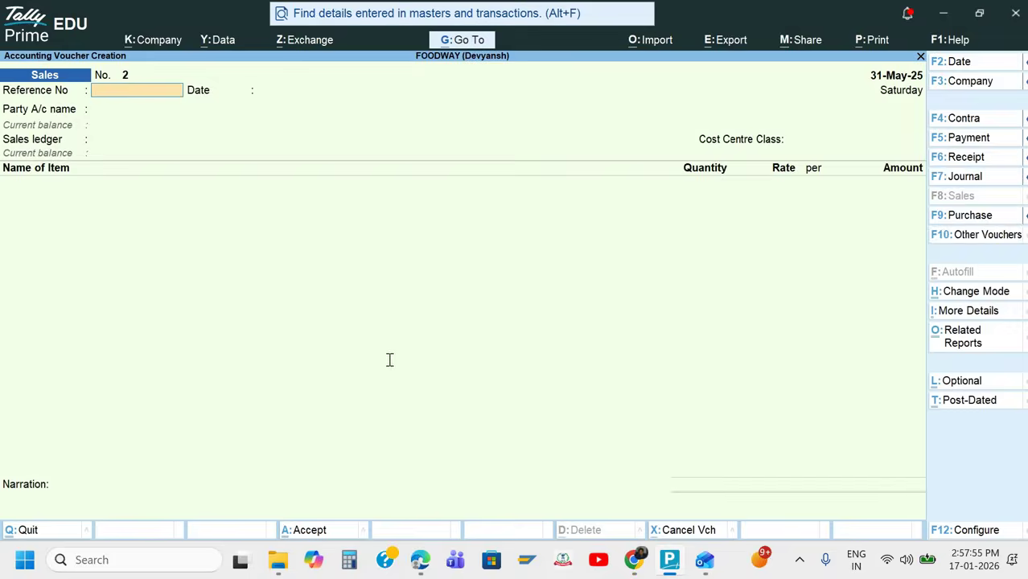
# Switch to Chrome and examine the employee, department and earnings on the CRM employee's pay-slip in Doc 4_Set 2.pdf.
pyautogui.hotkey('alt', 'Tab')
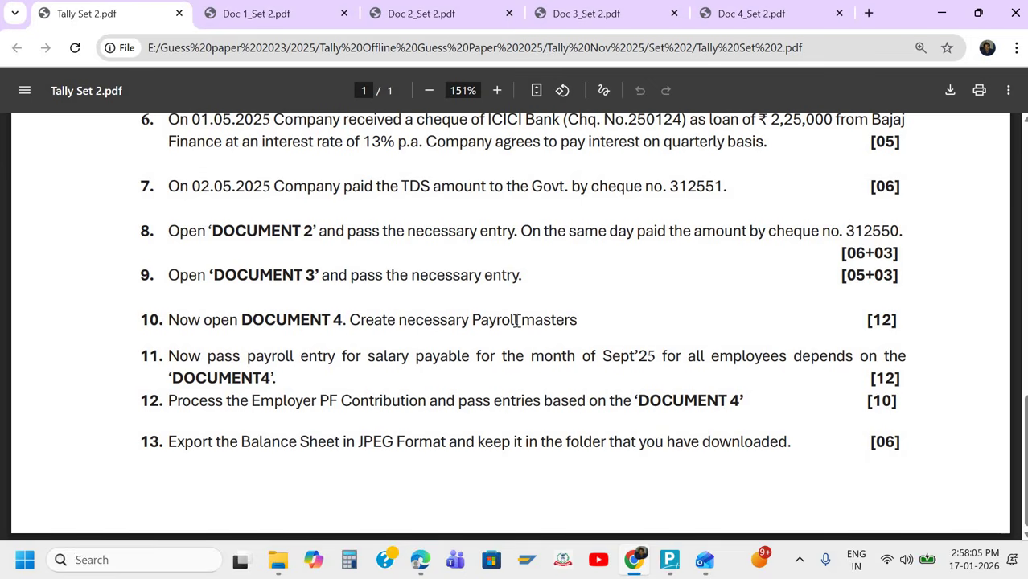
pyautogui.hotkey('alt', 'Tab')
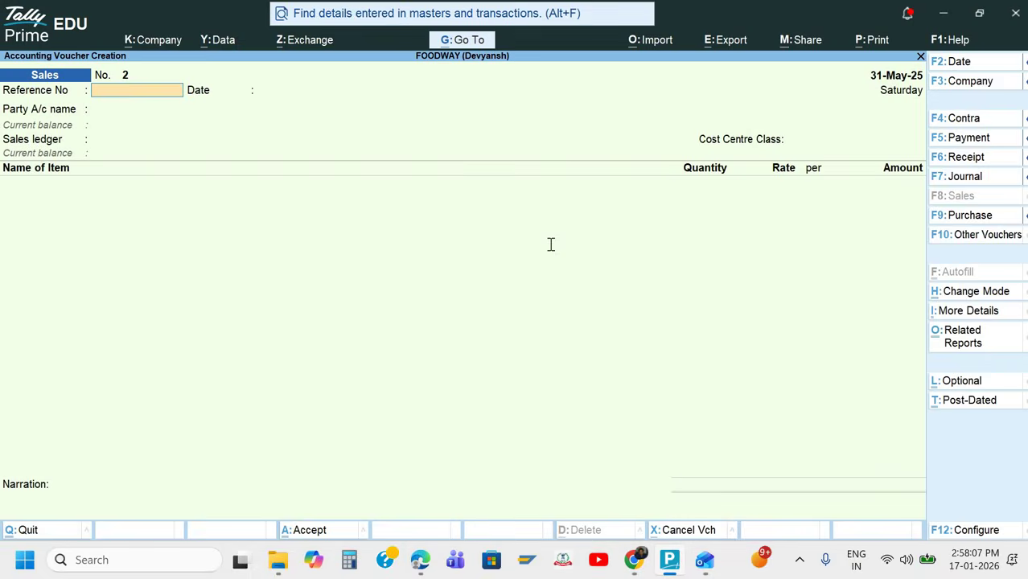
pyautogui.hotkey('alt', 'Tab')
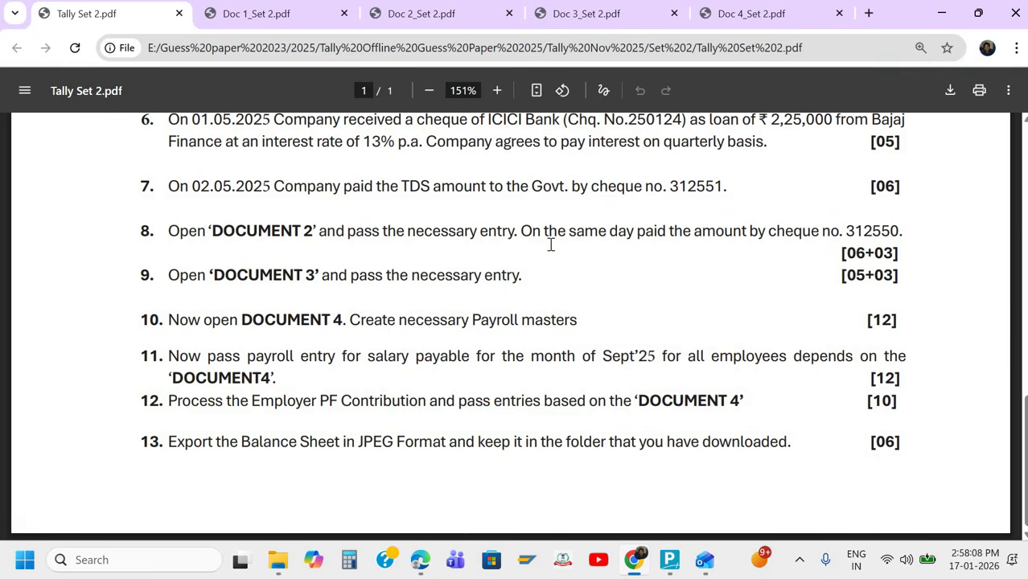
pyautogui.click(744, 15)
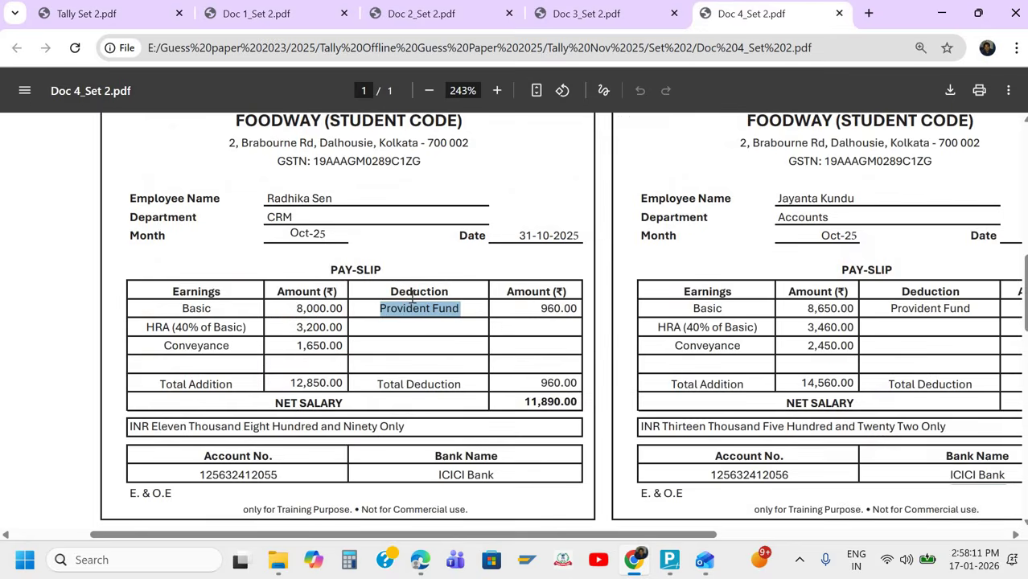
pyautogui.scroll(1, 412, 298)
pyautogui.click(349, 238)
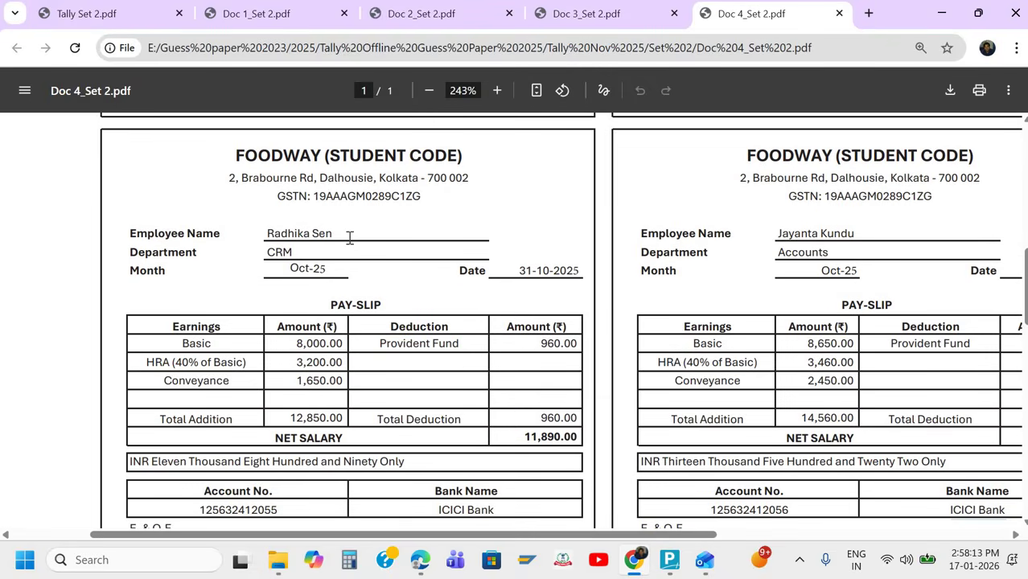
pyautogui.tripleClick(349, 238)
pyautogui.click(326, 258)
pyautogui.moveTo(326, 259); pyautogui.dragTo(269, 254)
pyautogui.click(311, 352)
pyautogui.moveTo(209, 346); pyautogui.dragTo(209, 417)
pyautogui.click(236, 381)
pyautogui.hotkey('alt', 'Tab')
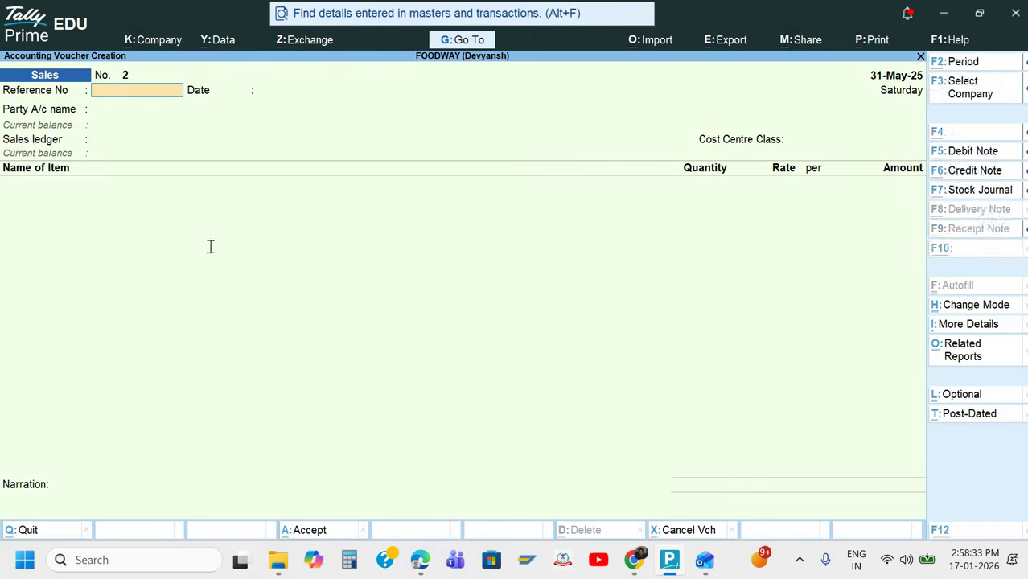
# Compare the salary month in question 11 of Tally Set 2.pdf with the pay-slip dates in Doc 4_Set 2.pdf.
pyautogui.hotkey('alt', 'Tab')
pyautogui.click(110, 17)
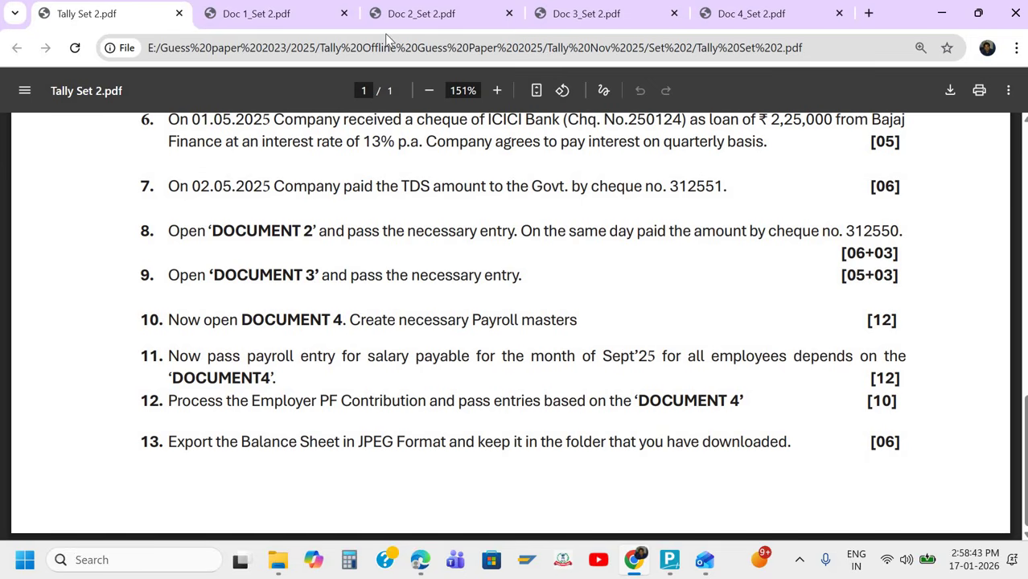
pyautogui.click(764, 12)
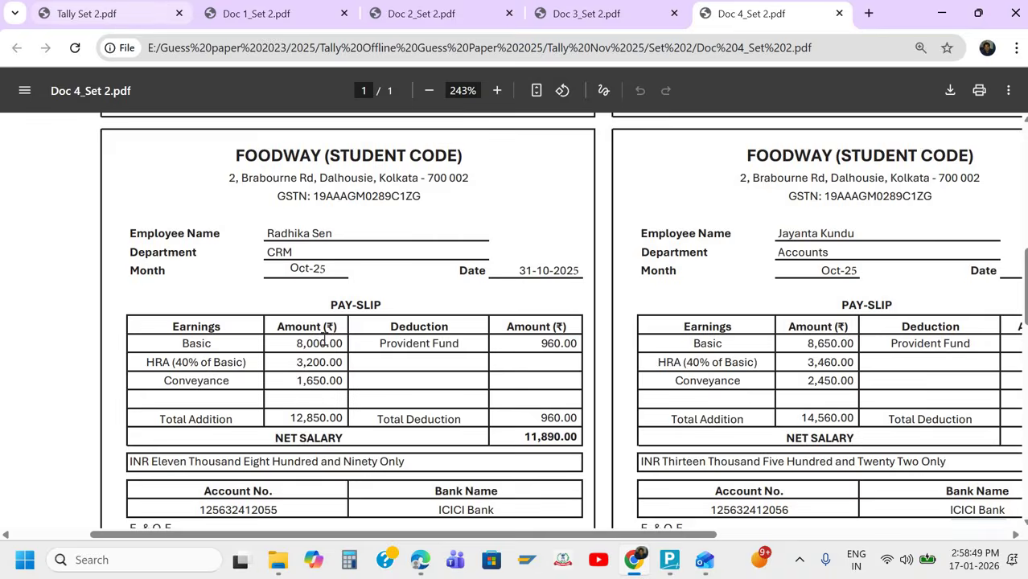
pyautogui.hotkey('ctrl', '1')
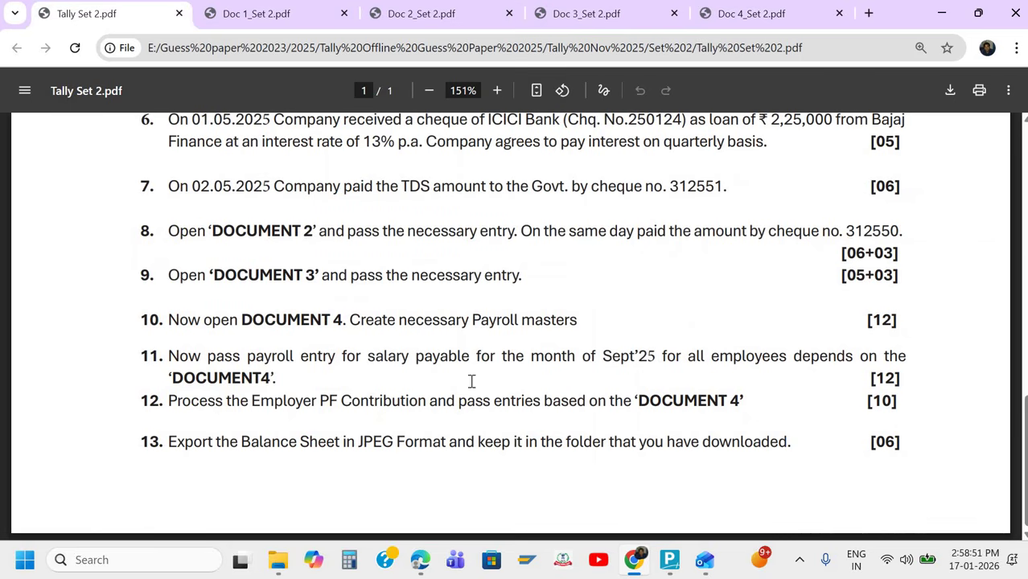
pyautogui.click(731, 14)
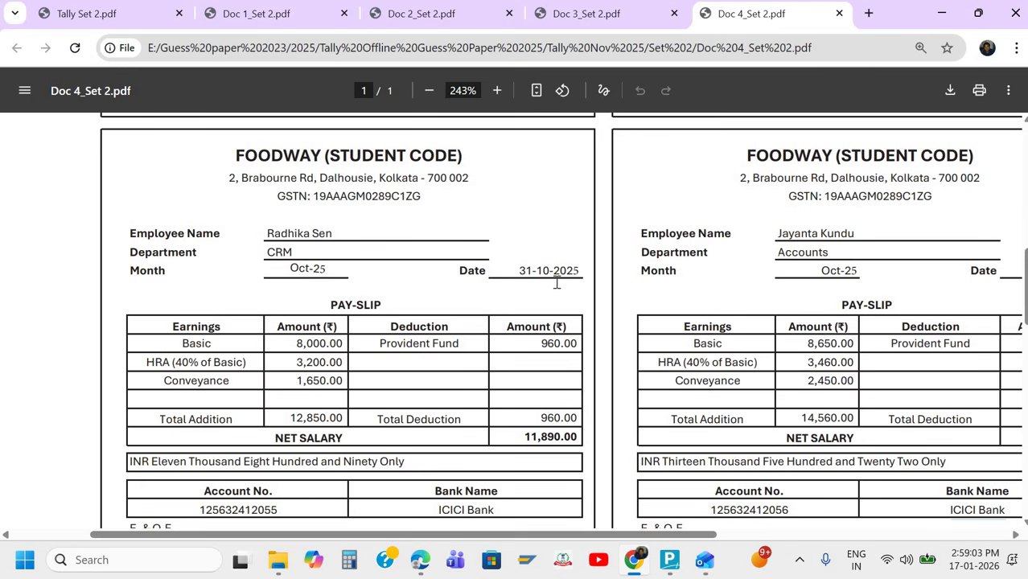
# Switch to TallyPrime and start an attendance voucher dated 31-10-2025.
pyautogui.hotkey('alt', 'Tab')
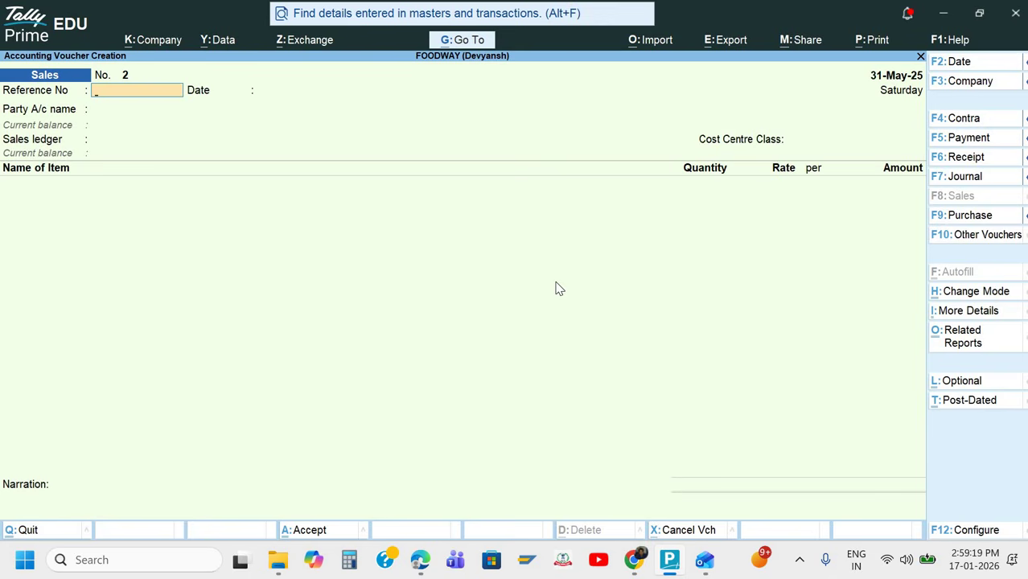
pyautogui.press('F10')
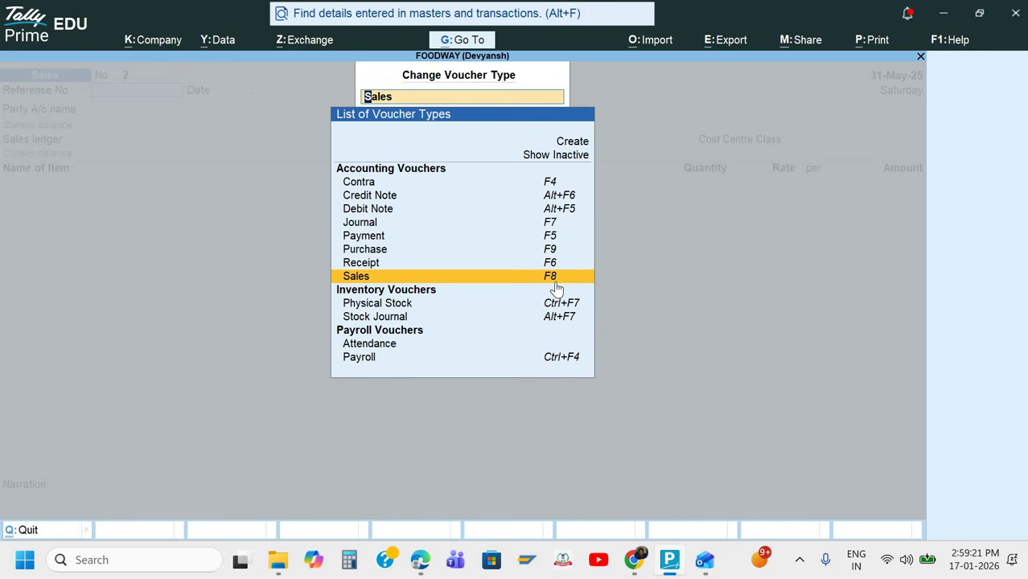
pyautogui.press('Down')
pyautogui.press('Down')
pyautogui.press('Down')
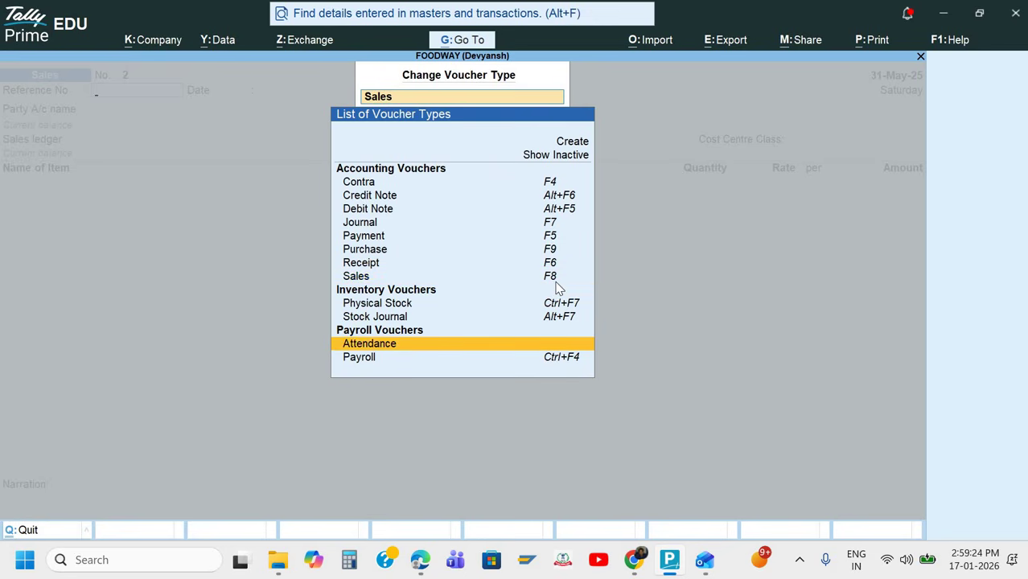
pyautogui.press('Return')
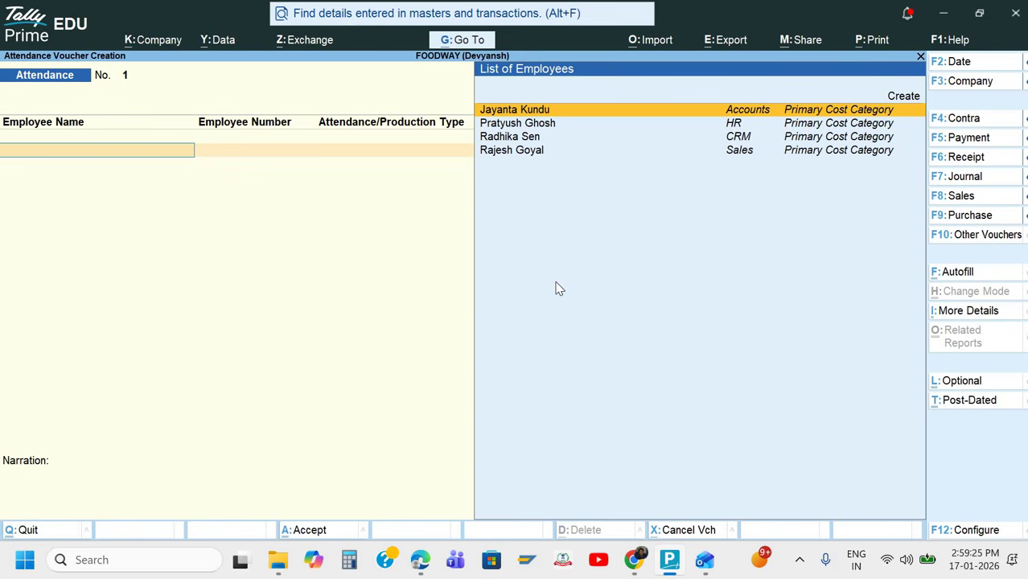
pyautogui.press('ctrl')
pyautogui.press('F2')
pyautogui.write('31-10')
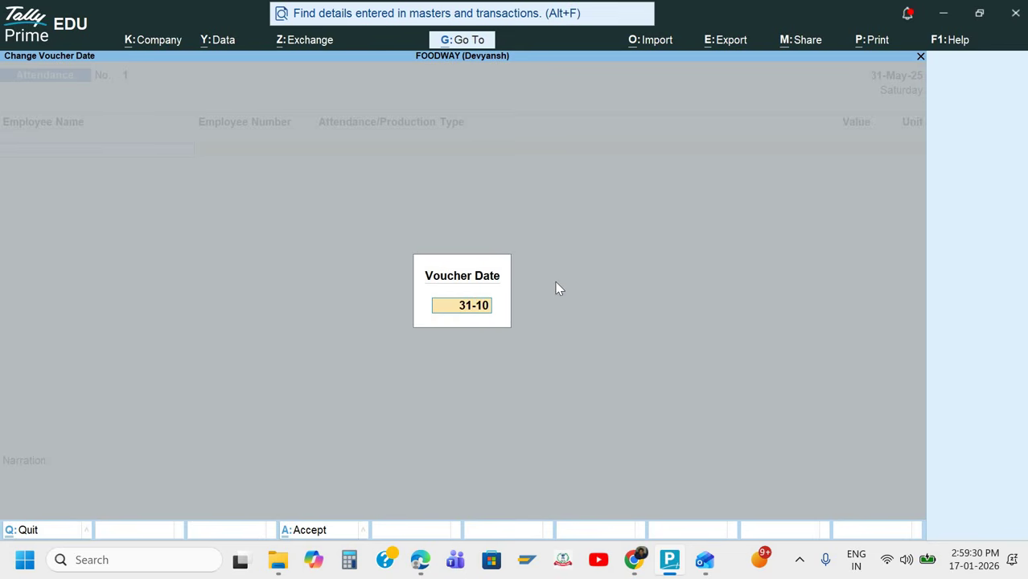
pyautogui.press('Return')
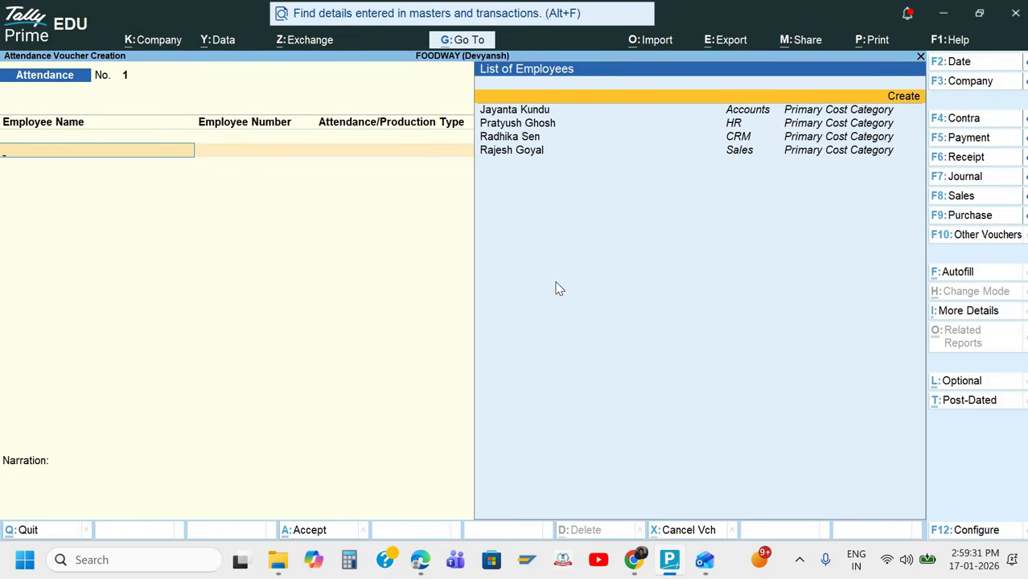
# Set up attendance autofill for 31-10-2025 with Primary Cost Category, All Items and the attendance type Present.
pyautogui.hotkey('ctrl', 'f')
pyautogui.press('Return')
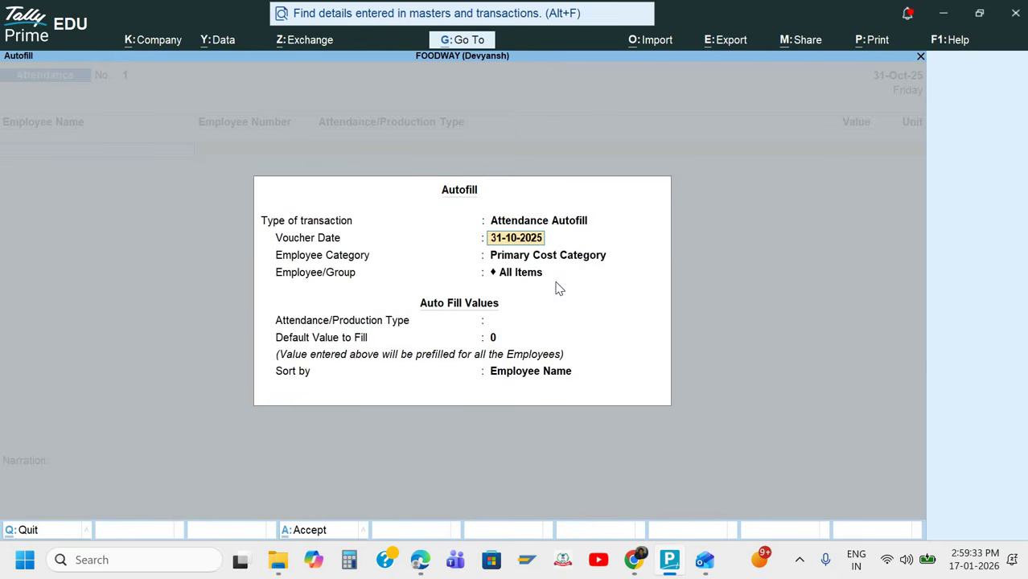
pyautogui.press('Return')
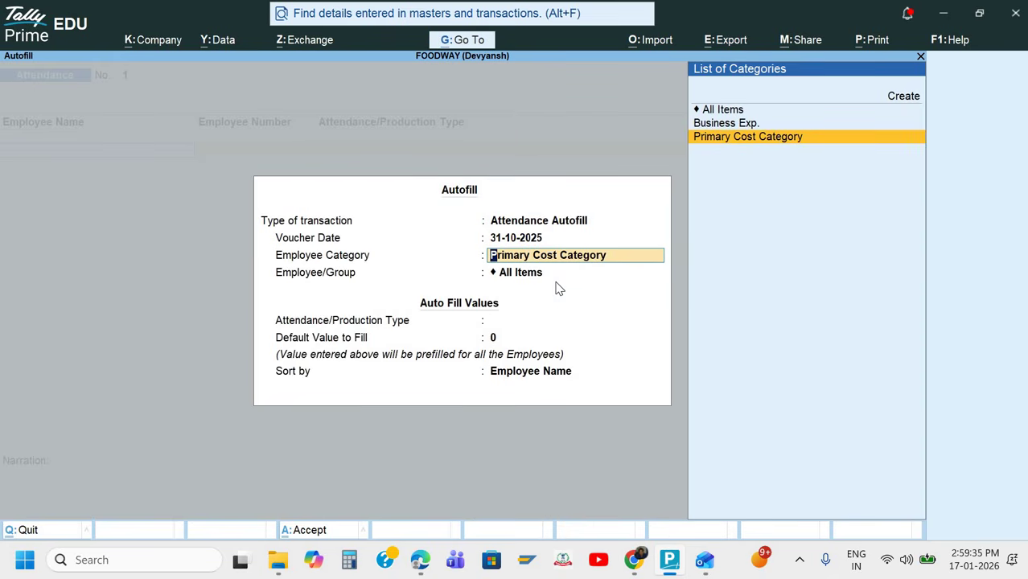
pyautogui.press('Return')
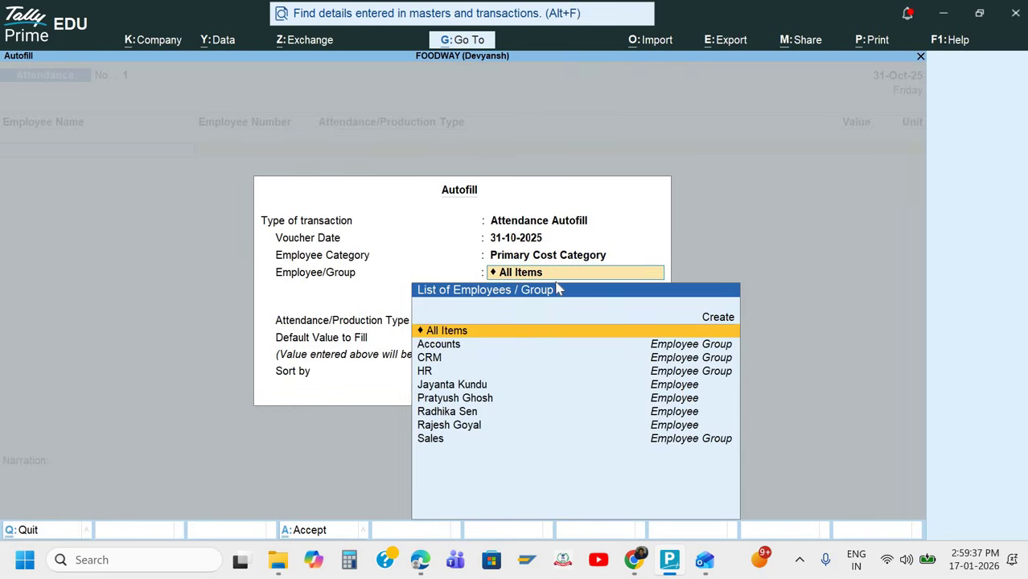
pyautogui.press('BackSpace')
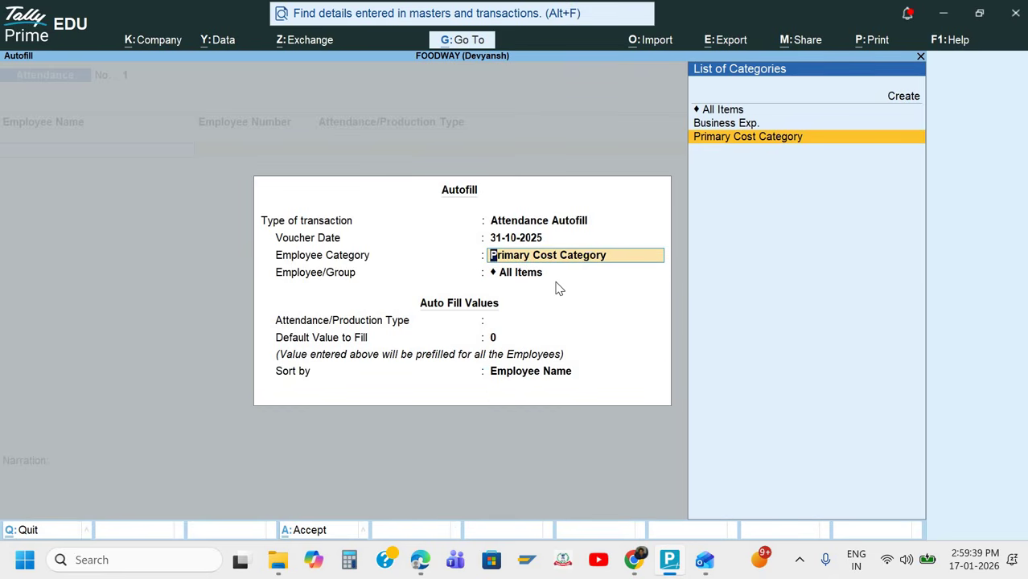
pyautogui.click(556, 279)
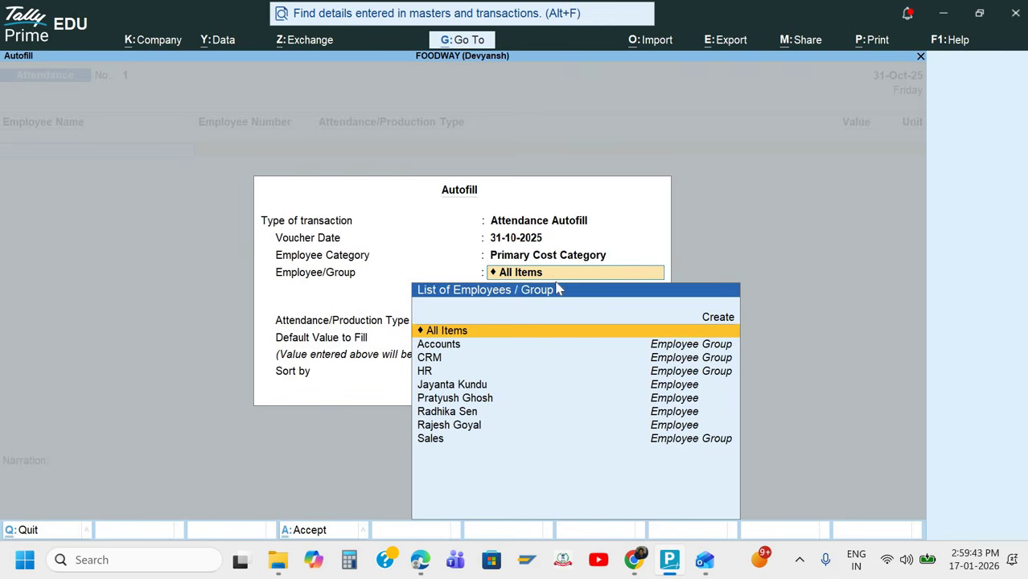
pyautogui.press('Return')
pyautogui.press('Return')
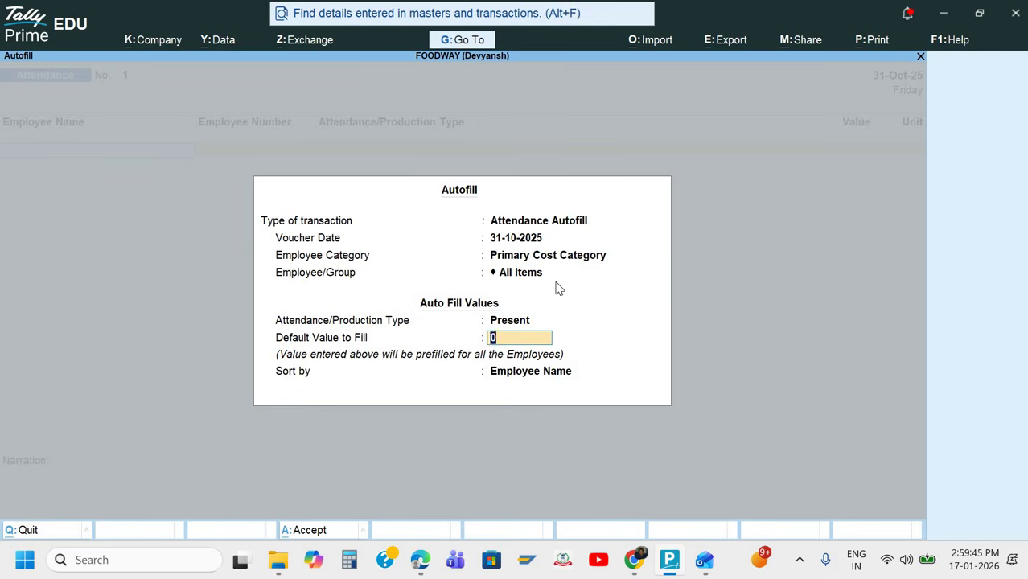
# Autofill 31 present days for every employee, sorted by Employee Name, and save the attendance voucher.
pyautogui.press('BackSpace')
pyautogui.write('30')
pyautogui.press('BackSpace')
pyautogui.press('BackSpace')
pyautogui.write('3')
pyautogui.press('Return')
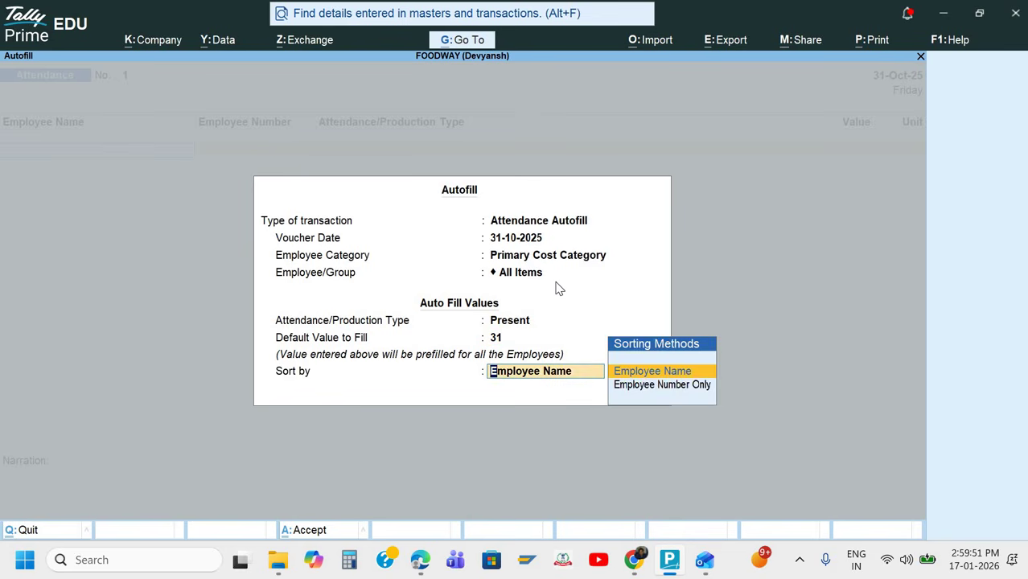
pyautogui.press('Return')
pyautogui.press('Down')
pyautogui.press('Down')
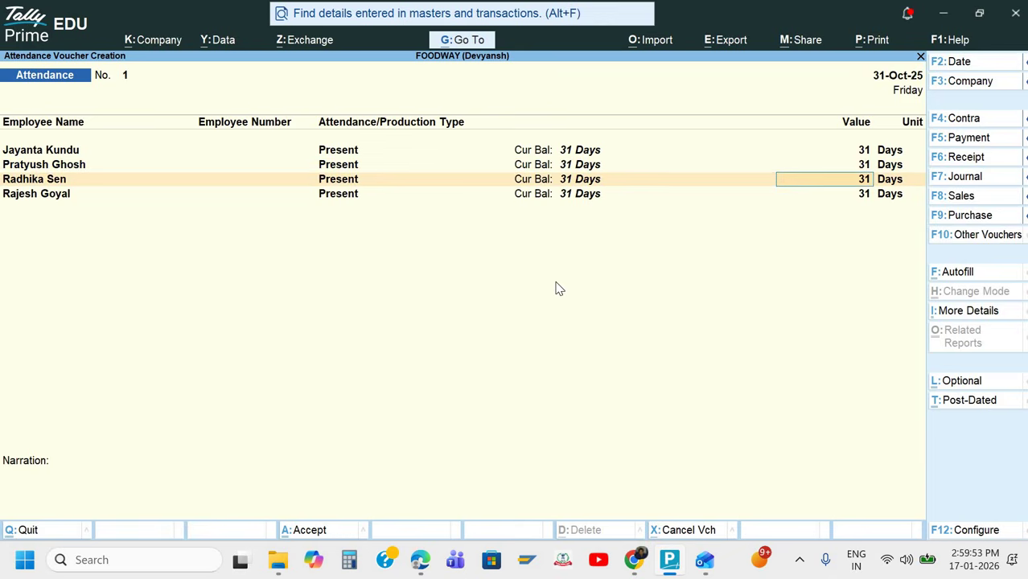
pyautogui.hotkey('ctrl', 'a')
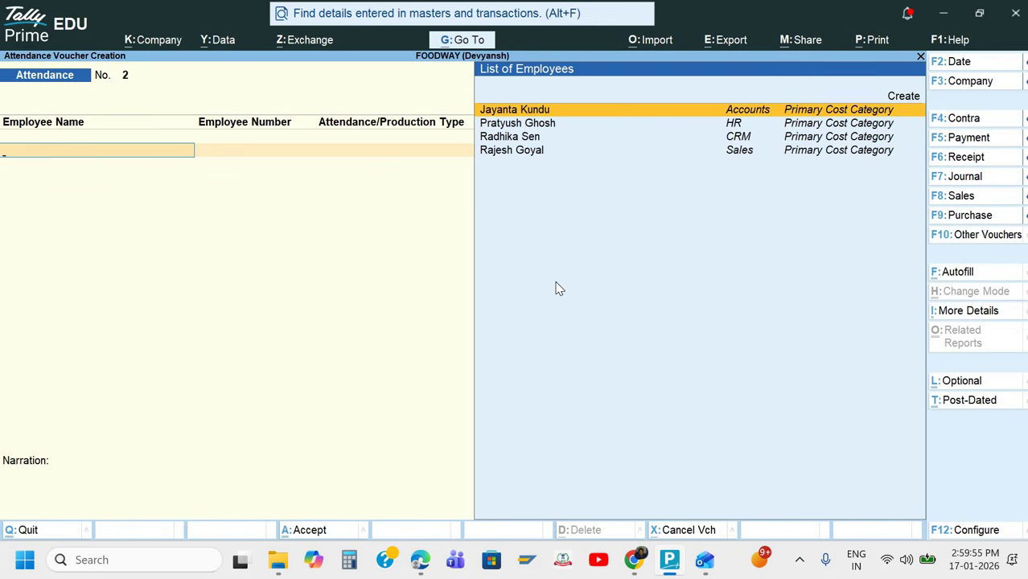
pyautogui.press('Escape')
pyautogui.press('Return')
pyautogui.press('Down')
pyautogui.press('Down')
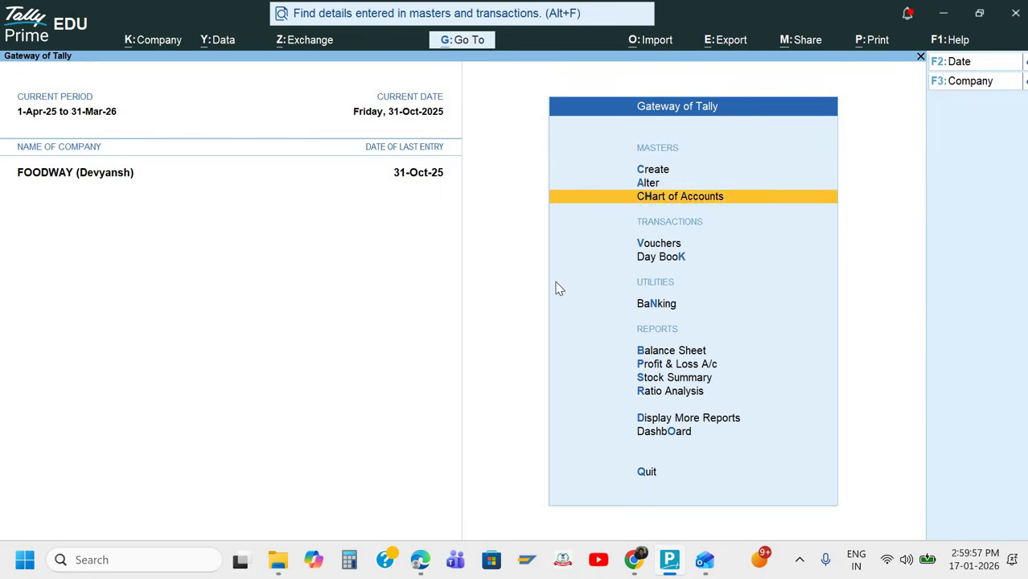
pyautogui.press('Down')
pyautogui.press('Return')
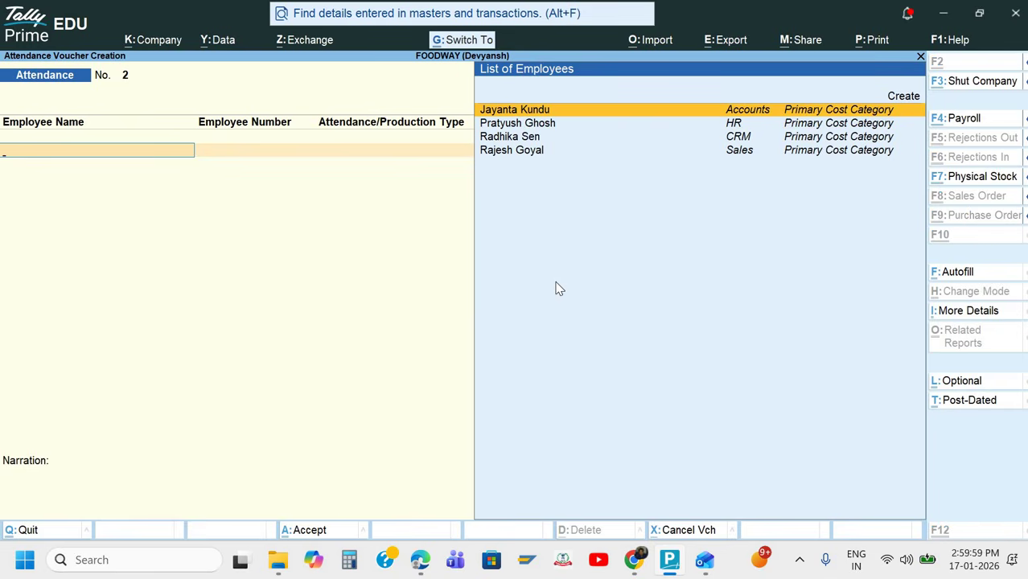
pyautogui.hotkey('ctrl', 'F4')
pyautogui.hotkey('ctrl', 'f')
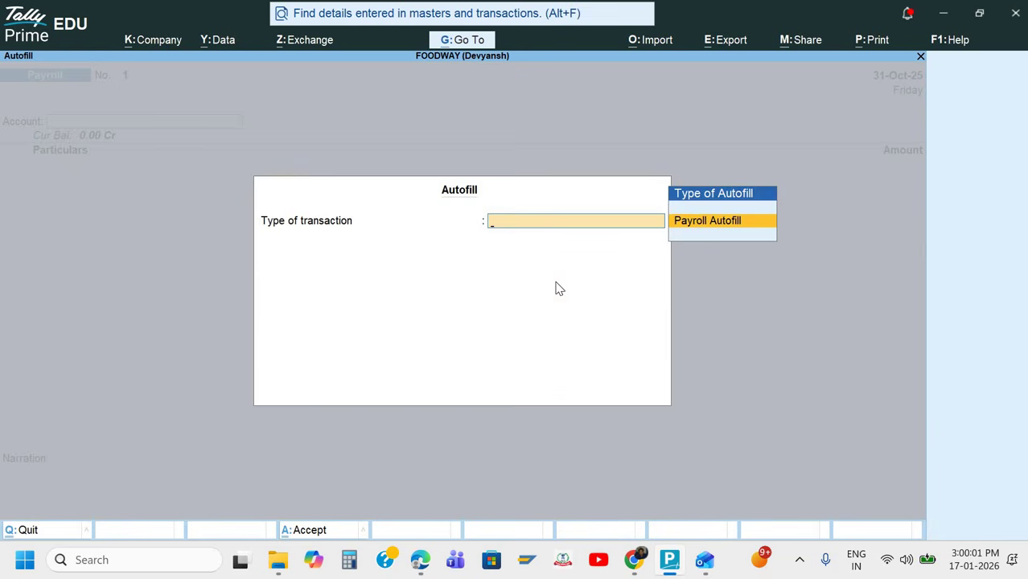
pyautogui.press('Return')
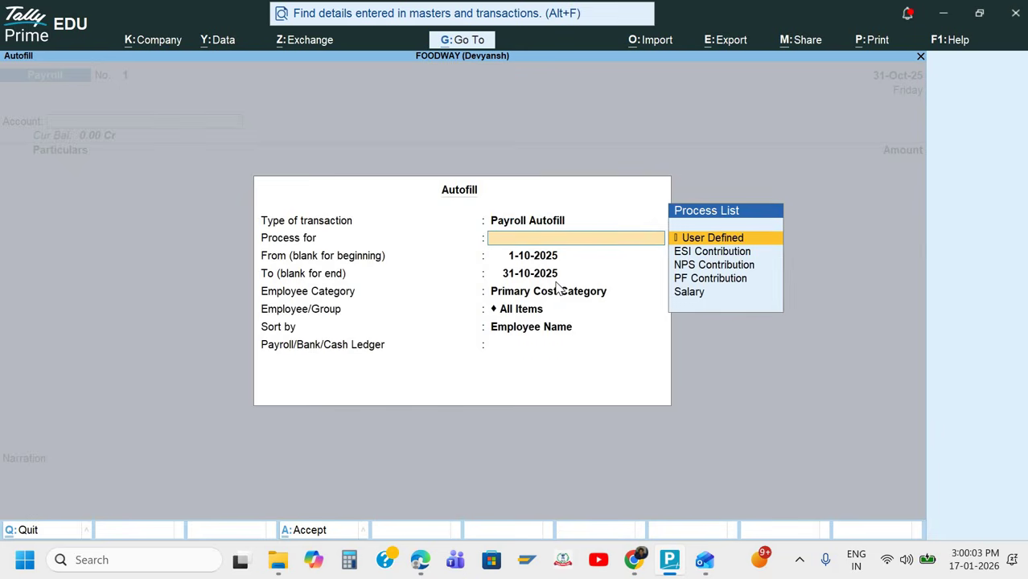
pyautogui.press('Down')
pyautogui.press('Down')
pyautogui.press('Down')
pyautogui.press('Down')
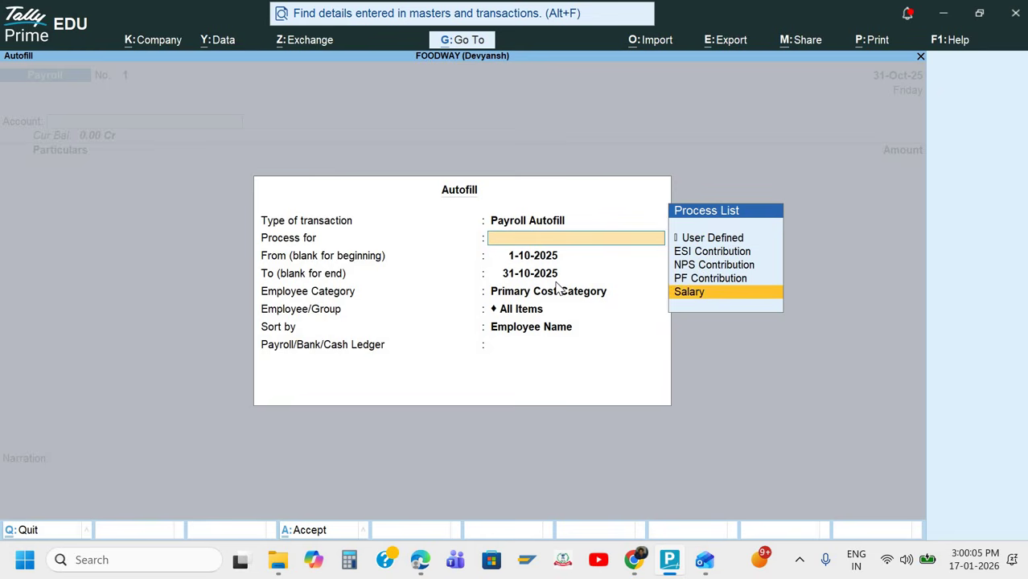
pyautogui.press('Escape')
pyautogui.press('Escape')
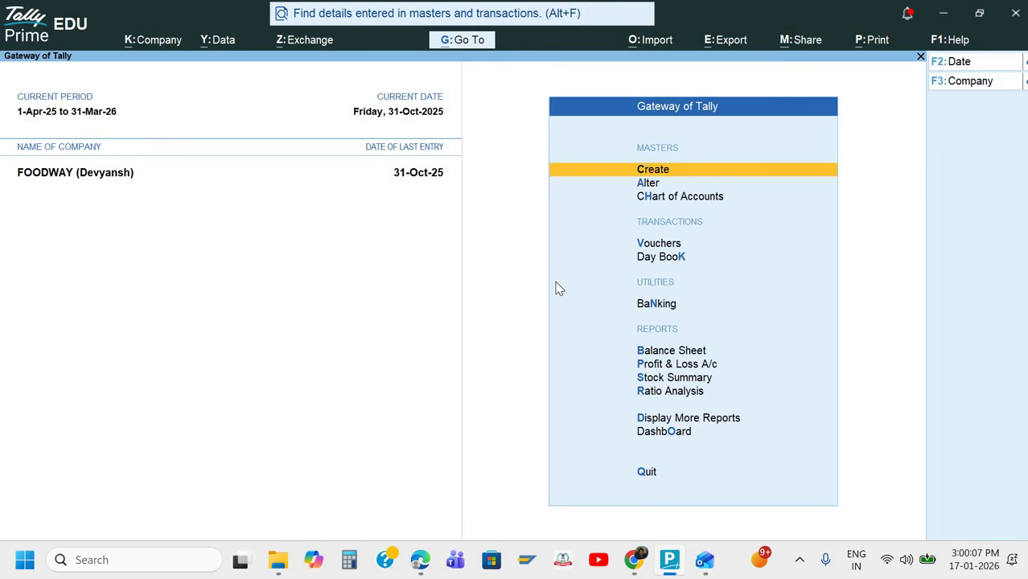
pyautogui.press('Return')
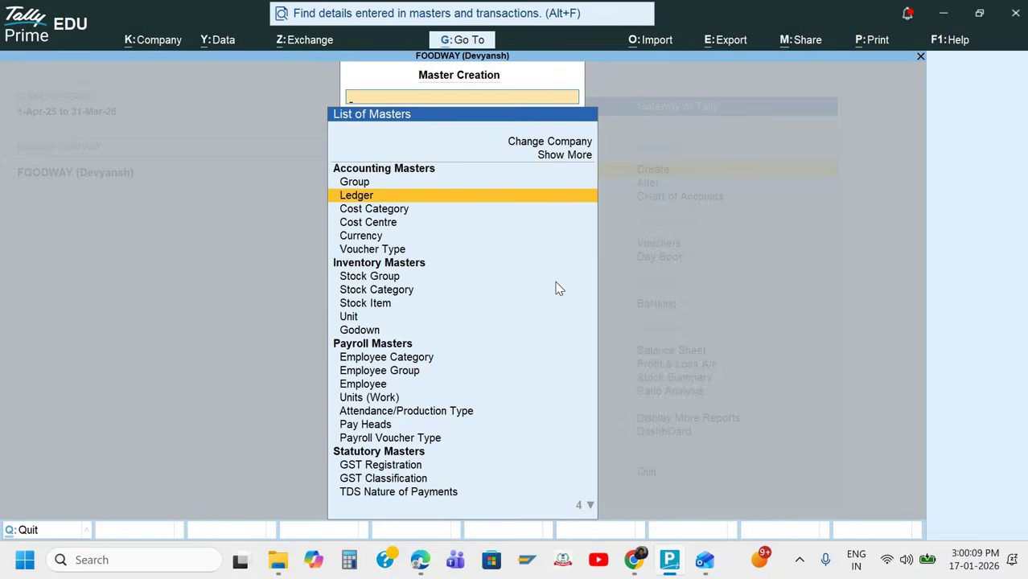
pyautogui.press('Return')
pyautogui.write('Sala')
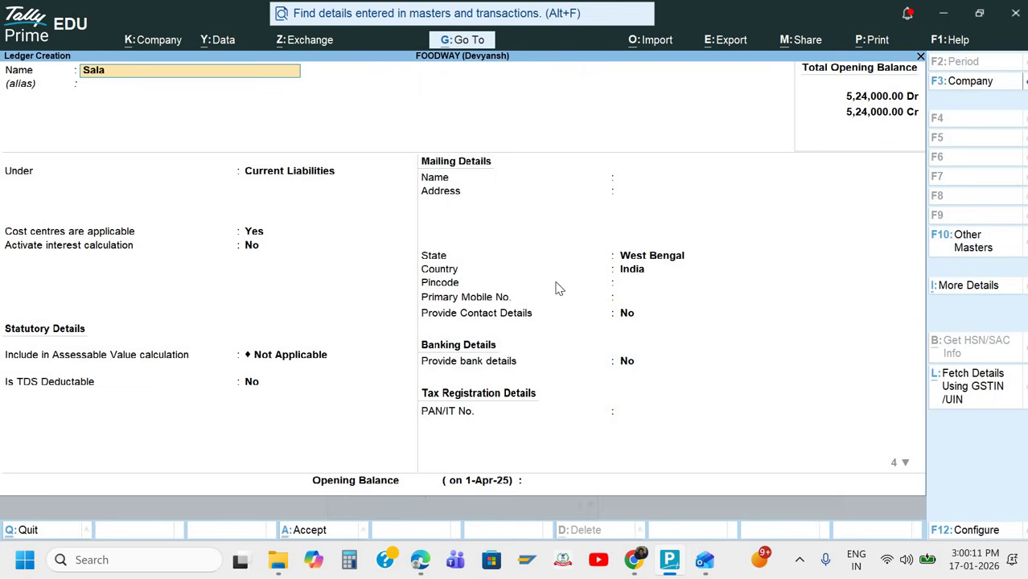
pyautogui.press('Escape')
pyautogui.press('Escape')
pyautogui.press('Return')
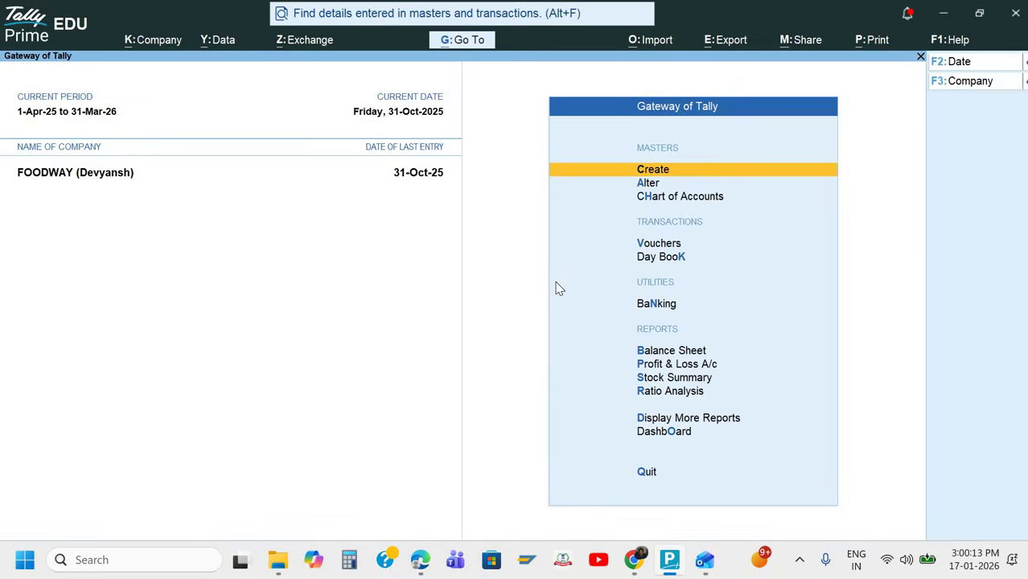
pyautogui.press('Return')
pyautogui.press('Down')
pyautogui.press('Down')
pyautogui.press('Down')
pyautogui.press('Down')
pyautogui.press('Down')
pyautogui.press('Down')
pyautogui.press('Down')
pyautogui.press('Down')
pyautogui.press('Down')
pyautogui.press('Down')
pyautogui.press('Down')
pyautogui.press('Down')
pyautogui.press('Down')
pyautogui.press('Down')
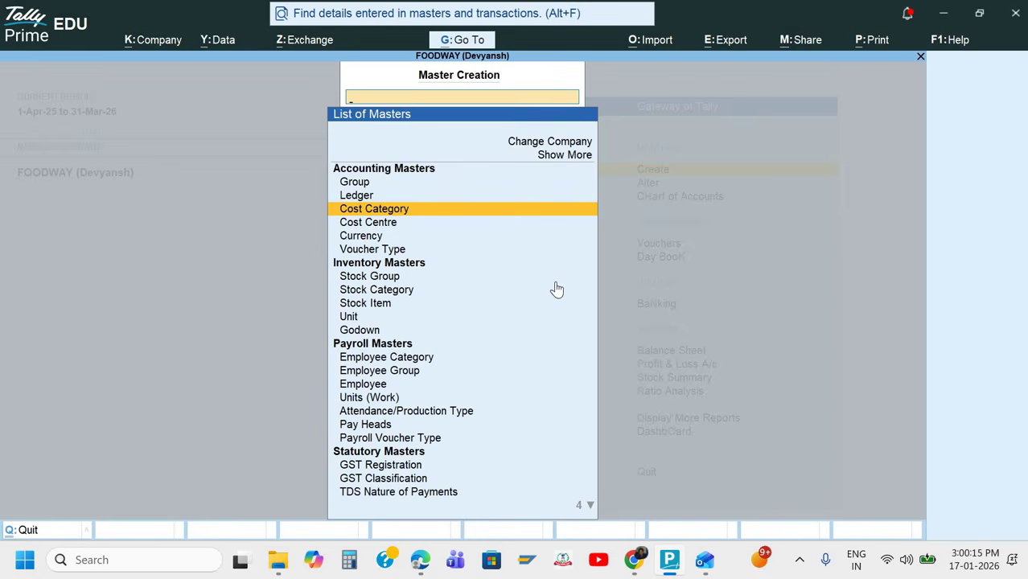
pyautogui.press('Return')
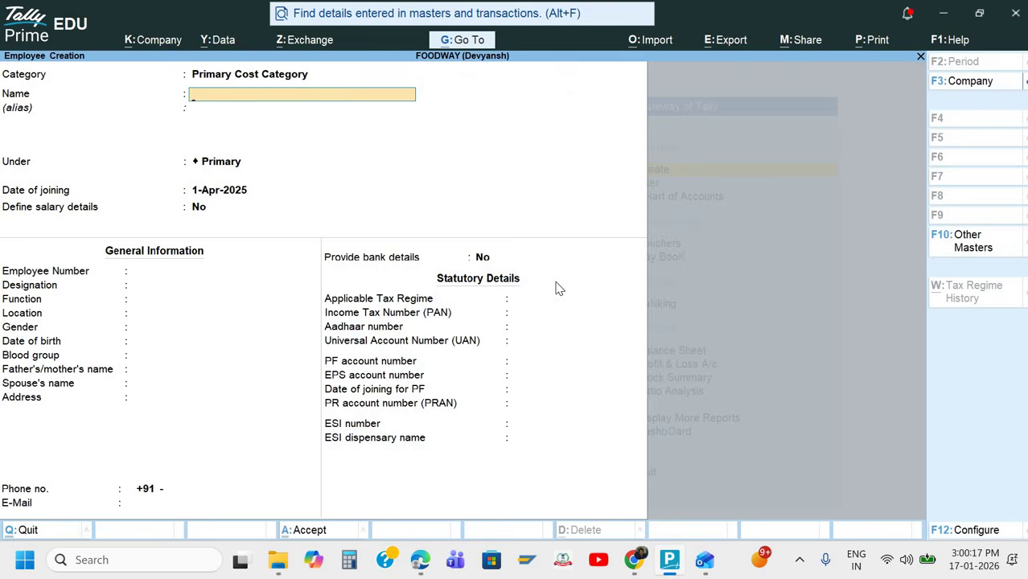
pyautogui.press('Escape')
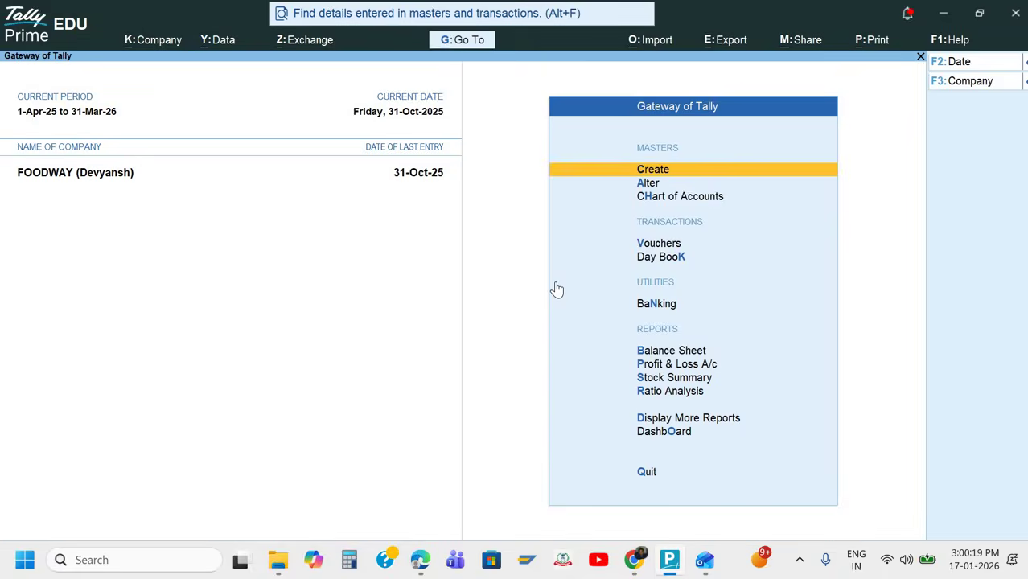
# Start creating a new pay head and name it Salary Payable.
pyautogui.press('Return')
pyautogui.press('Down')
pyautogui.press('Down')
pyautogui.press('Down')
pyautogui.press('Down')
pyautogui.press('Down')
pyautogui.press('Down')
pyautogui.press('Down')
pyautogui.press('Down')
pyautogui.press('Down')
pyautogui.press('Down')
pyautogui.press('Down')
pyautogui.press('Down')
pyautogui.press('Down')
pyautogui.press('Down')
pyautogui.press('Down')
pyautogui.press('Down')
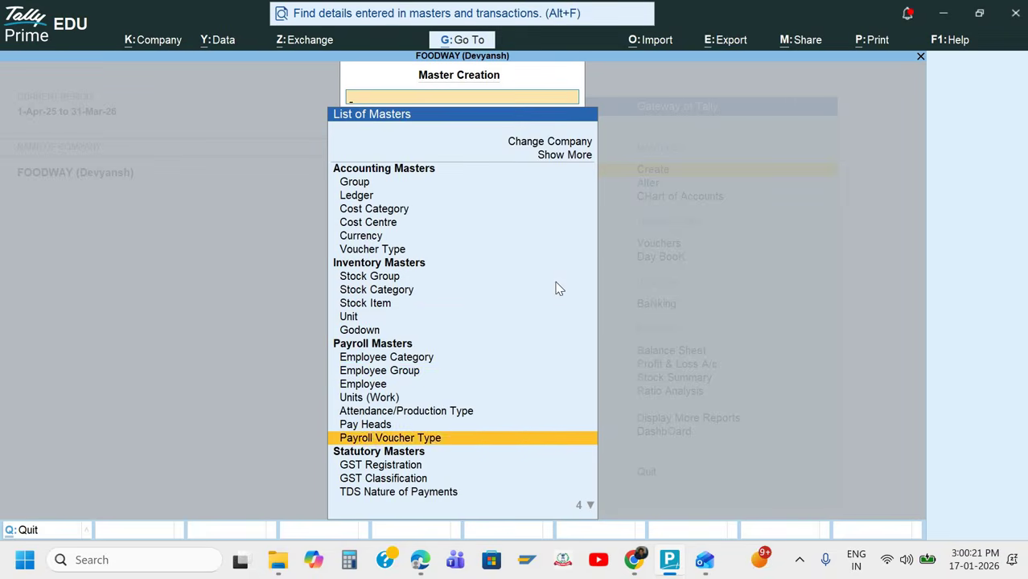
pyautogui.press('Up')
pyautogui.press('Return')
pyautogui.write('Salar')
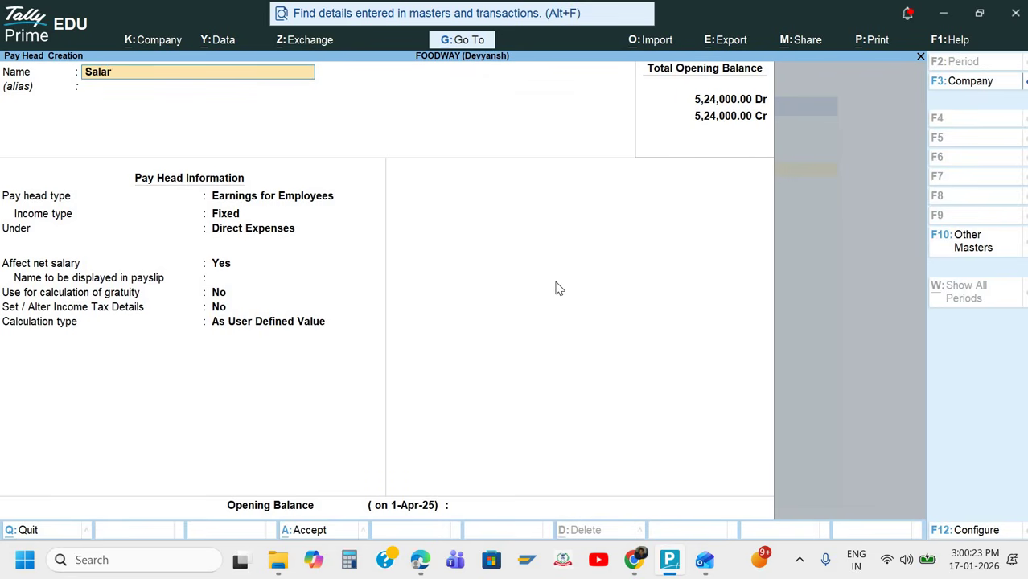
pyautogui.write('y Payable')
pyautogui.press('Return')
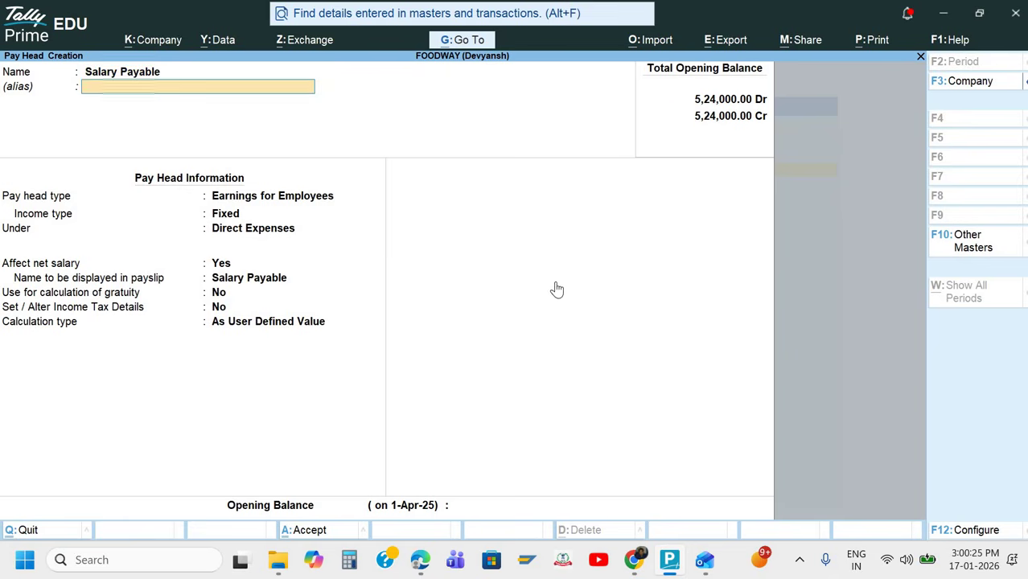
# Set Salary Payable's pay head type to Not Applicable under Current Liabilities and save the pay head.
pyautogui.press('Return')
pyautogui.press('Up')
pyautogui.press('Up')
pyautogui.press('Up')
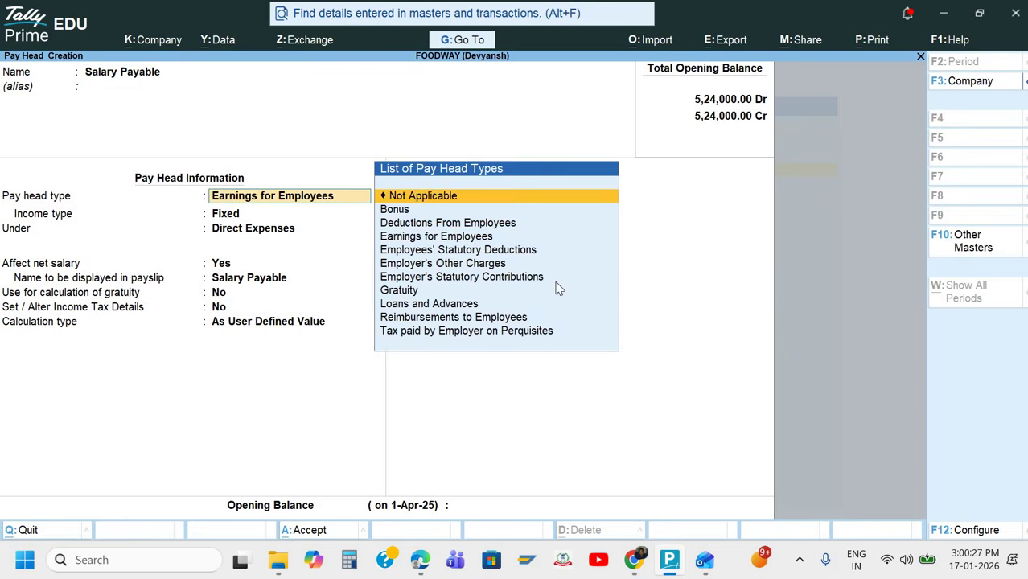
pyautogui.press('Return')
pyautogui.press('Return')
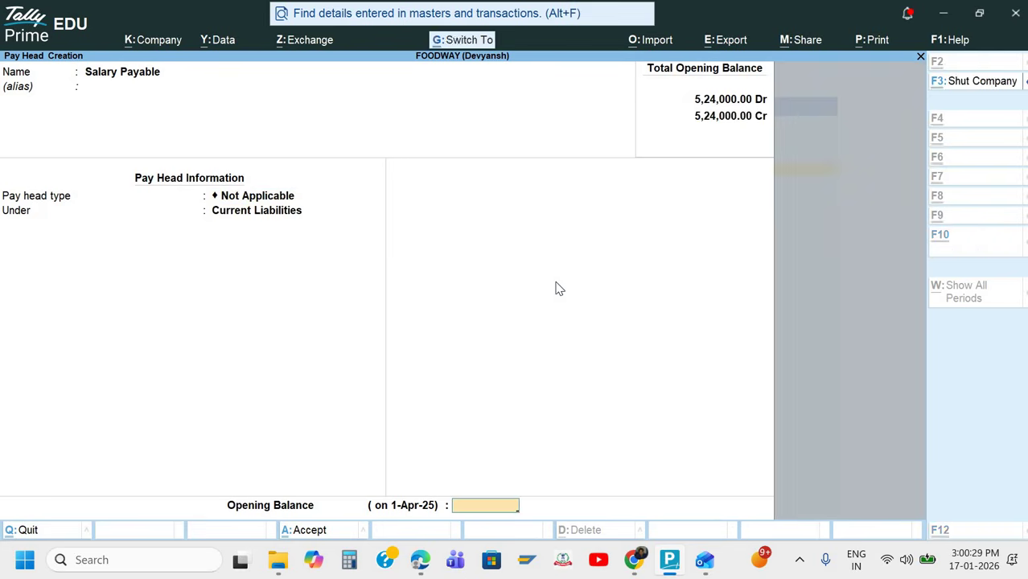
pyautogui.hotkey('ctrl', 'a')
# Name the next new pay head PF Payable.
pyautogui.write('PF')
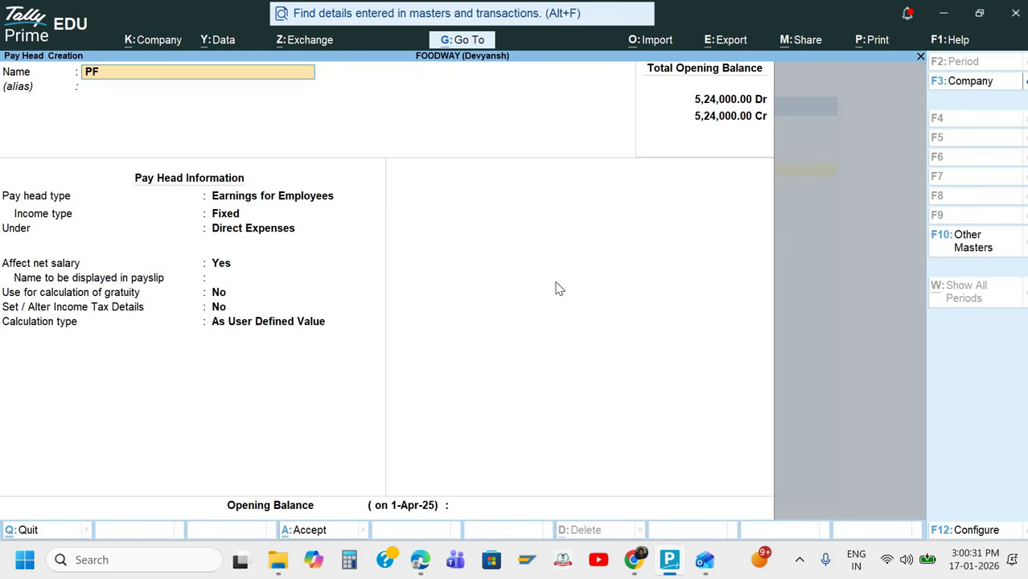
pyautogui.write(' Payabel')
pyautogui.press('Return')
pyautogui.press('BackSpace')
pyautogui.press('End')
pyautogui.press('BackSpace')
pyautogui.press('BackSpace')
pyautogui.write('le')
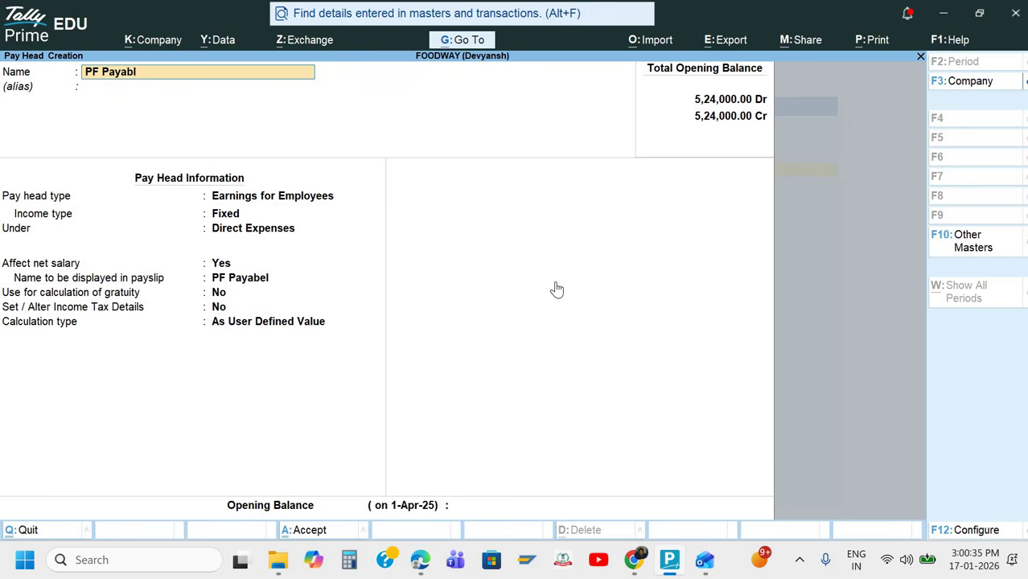
pyautogui.press('Return')
# Set PF Payable's pay head type to Not Applicable under Current Liabilities, save it and leave pay head creation.
pyautogui.press('Return')
pyautogui.press('Up')
pyautogui.press('Up')
pyautogui.press('Up')
pyautogui.press('Return')
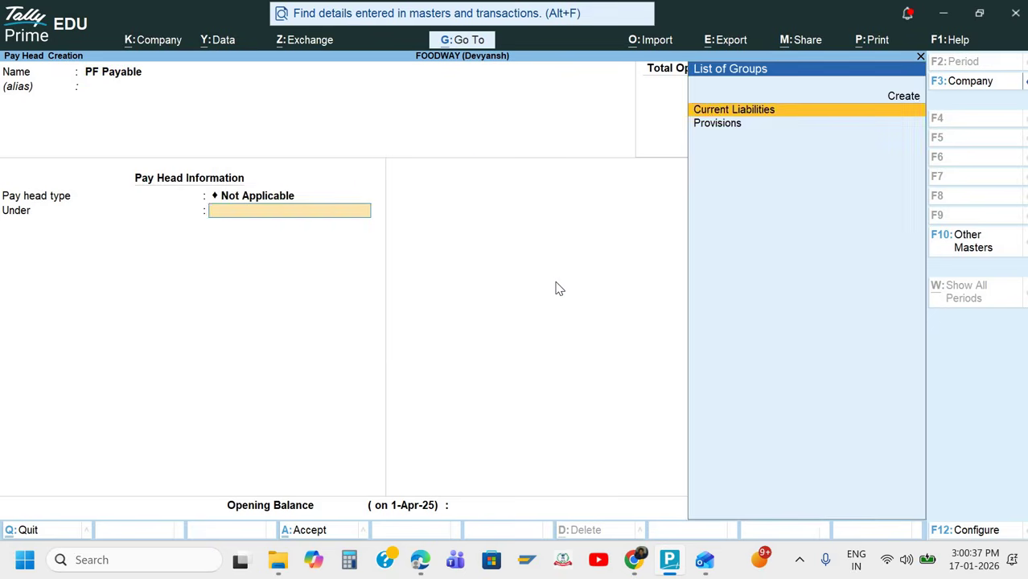
pyautogui.press('Return')
pyautogui.press('Return')
pyautogui.press('Escape')
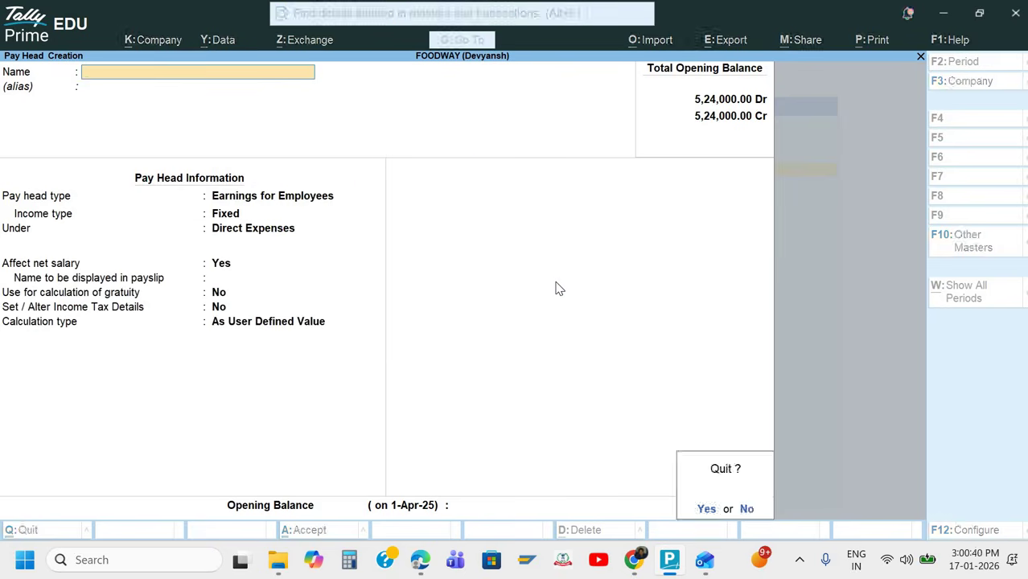
pyautogui.press('y')
# Start a payroll voucher and set its autofill to process Salary from 1-10-2025 to 31-10-2025 for all Primary Cost Category employees, sorted by Employee Name.
pyautogui.press('Down')
pyautogui.press('Down')
pyautogui.press('Down')
pyautogui.press('Return')
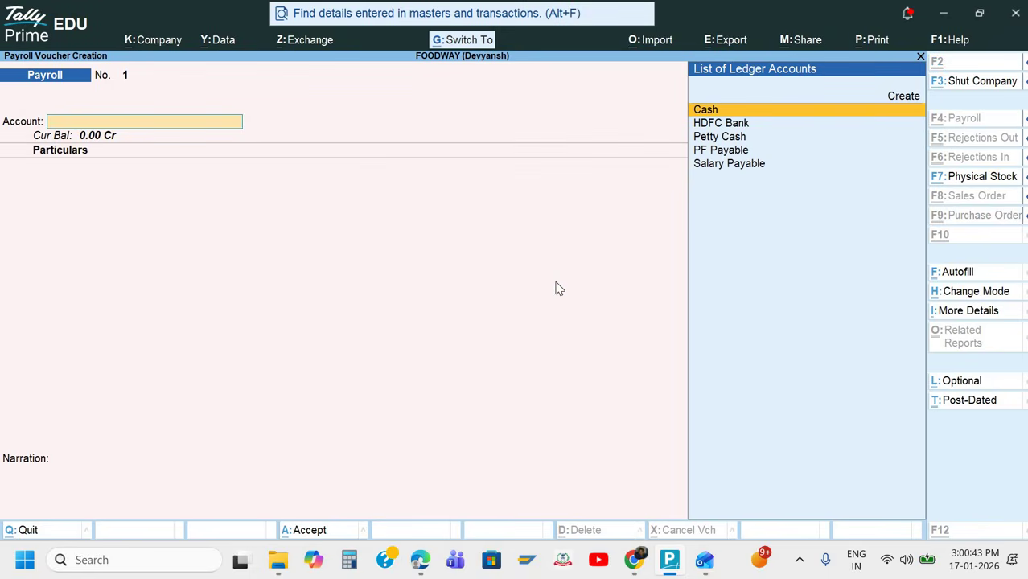
pyautogui.hotkey('ctrl', 'f')
pyautogui.press('Return')
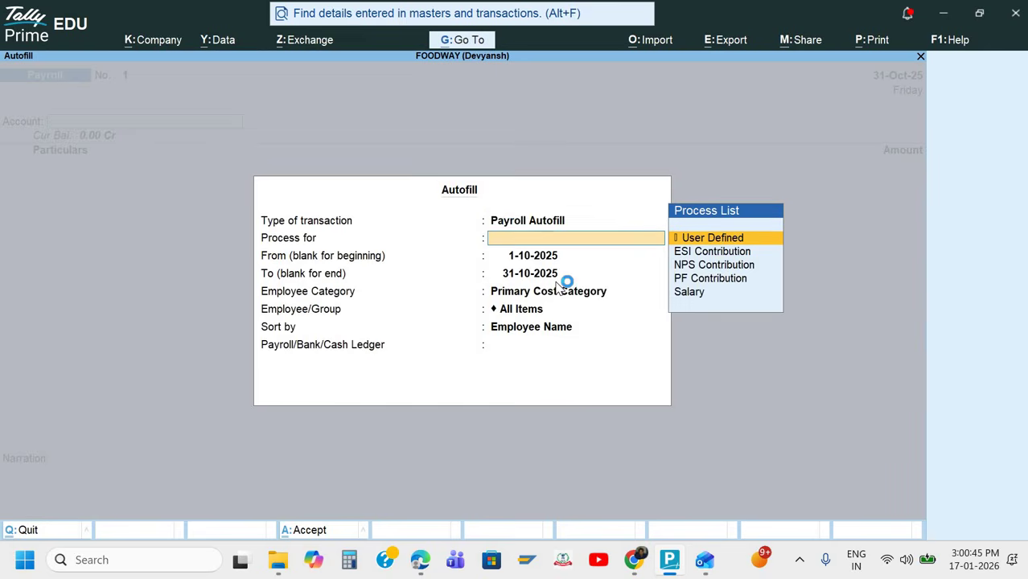
pyautogui.press('Down')
pyautogui.press('Down')
pyautogui.press('Down')
pyautogui.press('Down')
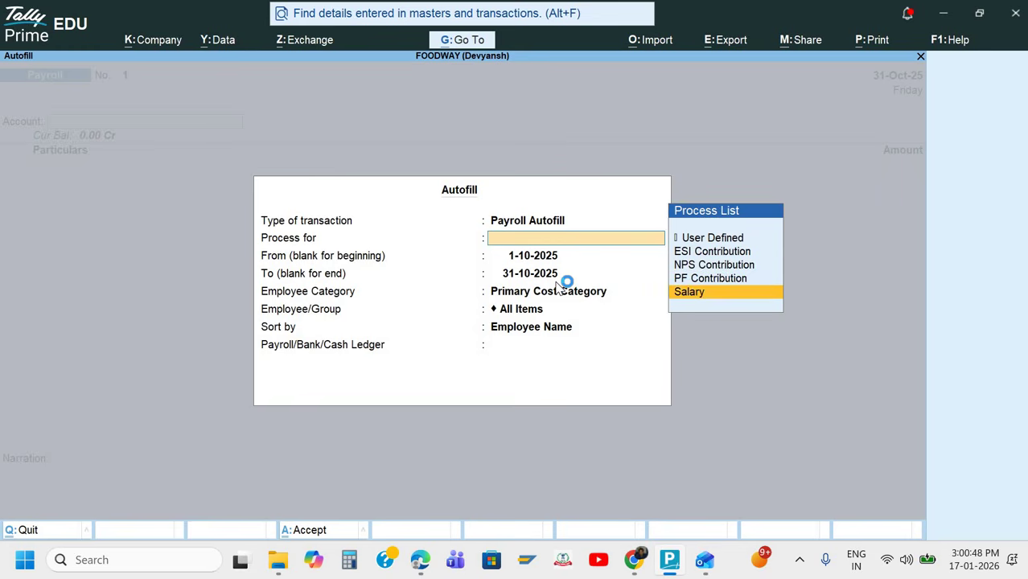
pyautogui.press('Return')
pyautogui.press('Return')
pyautogui.press('Return')
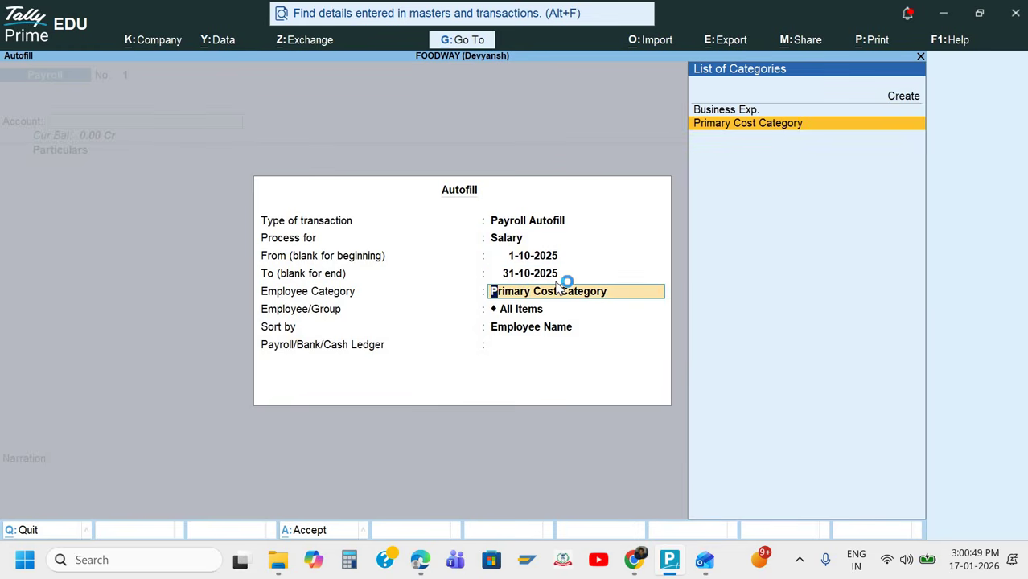
pyautogui.press('Up')
pyautogui.press('Down')
pyautogui.press('Return')
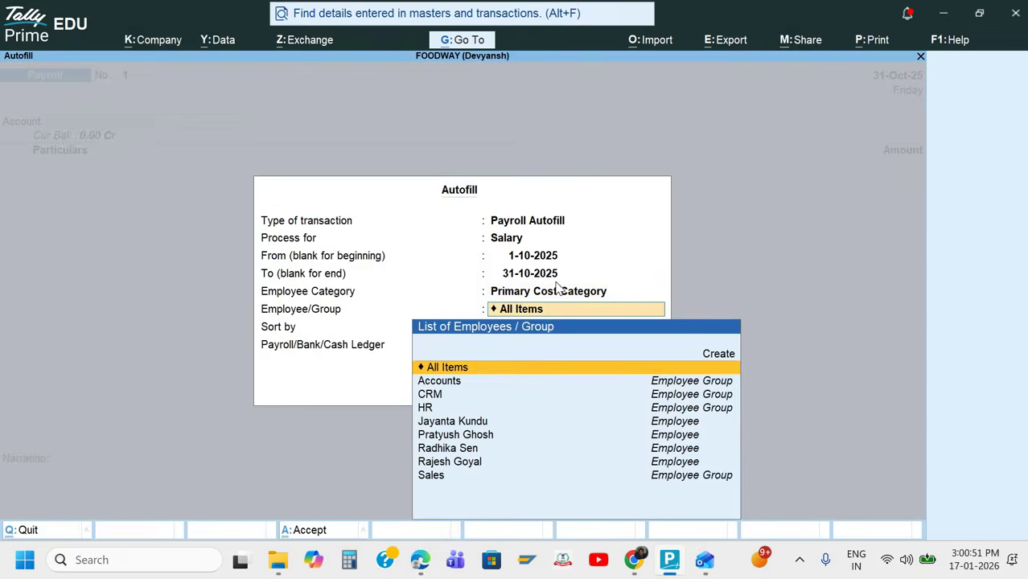
pyautogui.press('Return')
pyautogui.press('Return')
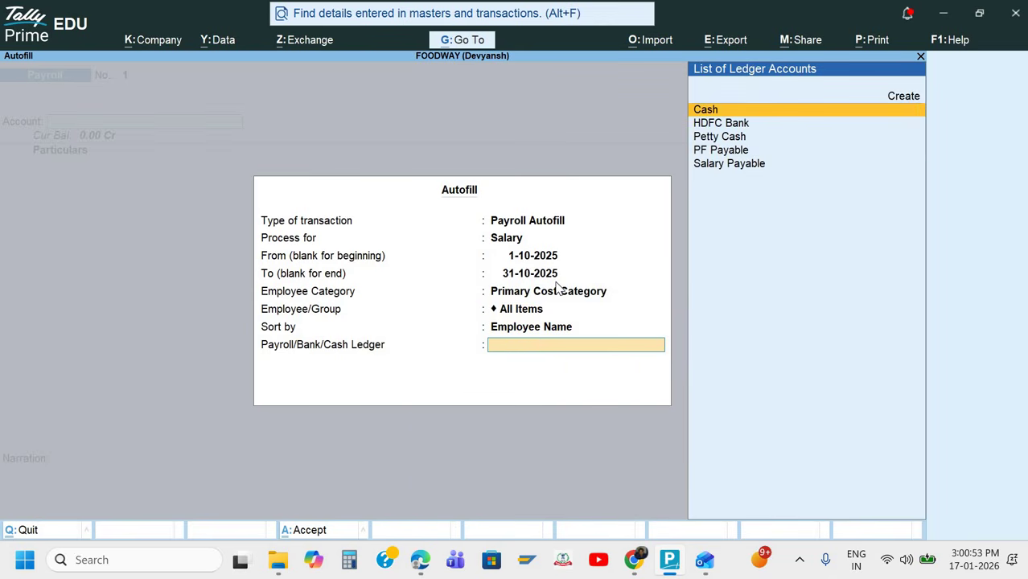
# Try to autofill the payroll voucher with Salary Payable as the payroll ledger, and leave the voucher without saving.
pyautogui.press('Down')
pyautogui.press('Down')
pyautogui.press('Down')
pyautogui.press('Down')
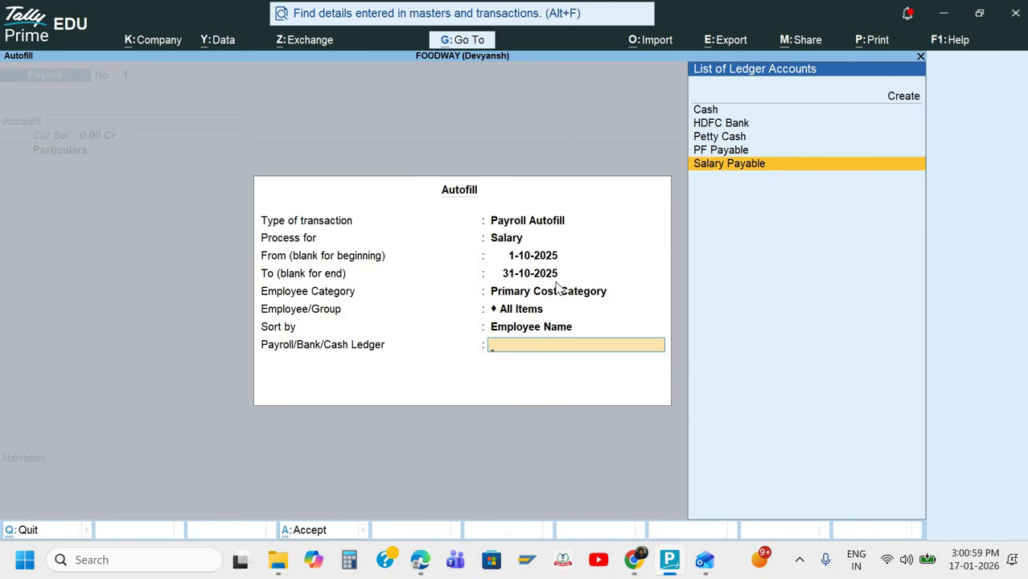
pyautogui.press('Up')
pyautogui.press('Up')
pyautogui.press('Up')
pyautogui.press('Up')
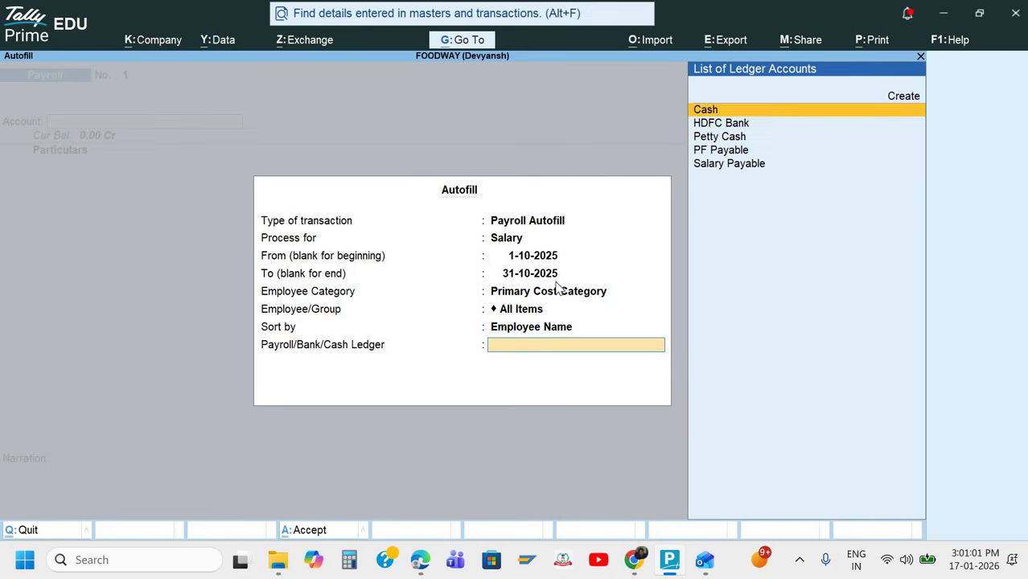
pyautogui.press('Down')
pyautogui.press('Down')
pyautogui.press('Down')
pyautogui.press('Down')
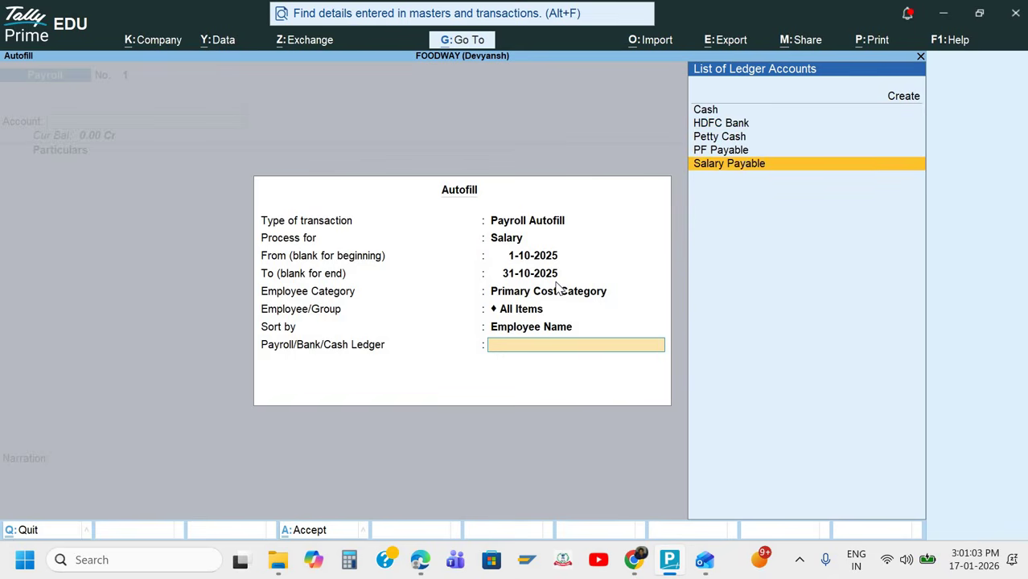
pyautogui.press('Return')
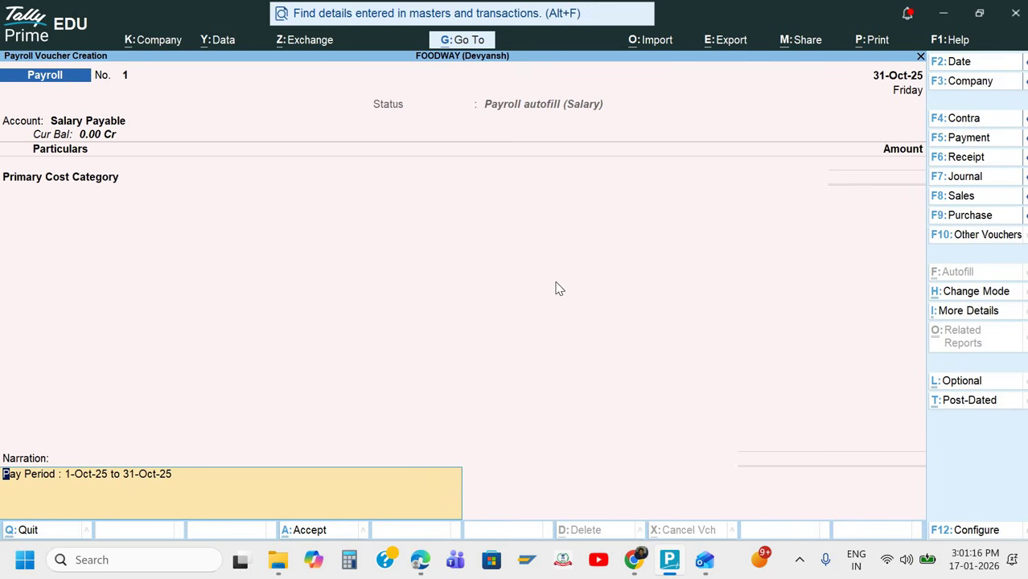
pyautogui.press('Escape')
pyautogui.press('Escape')
# Open the list of groups and employees for altering Define Salary masters.
pyautogui.press('Up')
pyautogui.press('Up')
pyautogui.press('Up')
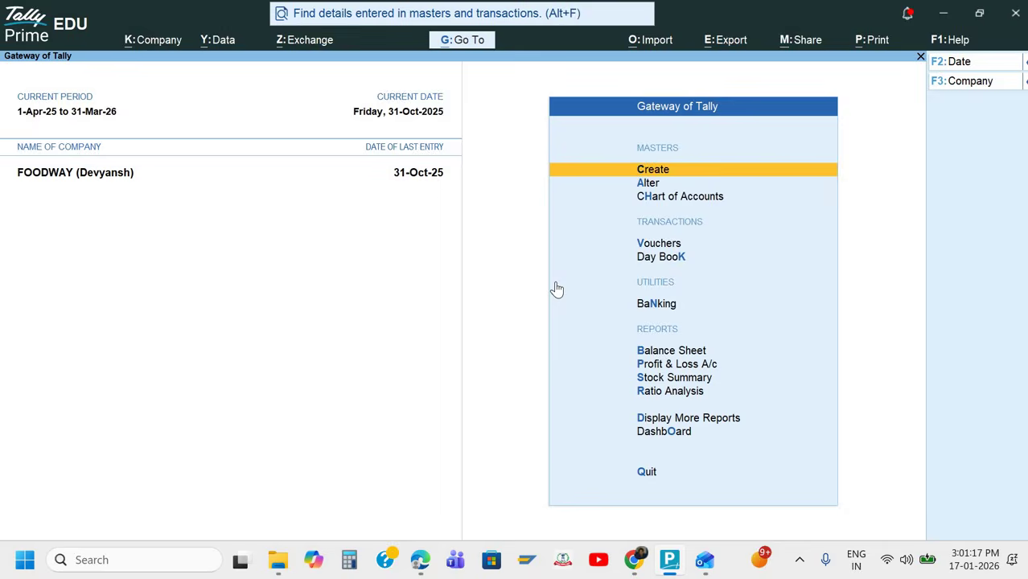
pyautogui.press('Return')
pyautogui.press('Escape')
pyautogui.press('Down')
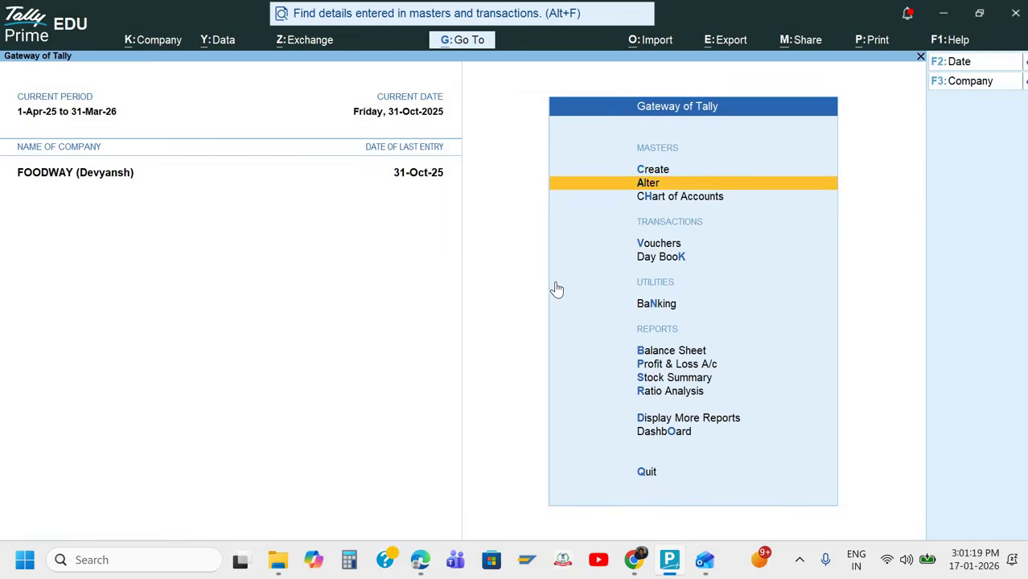
pyautogui.press('Return')
pyautogui.press('Down')
pyautogui.press('Down')
pyautogui.press('Down')
pyautogui.press('Down')
pyautogui.press('Down')
pyautogui.press('Down')
pyautogui.press('Down')
pyautogui.press('Down')
pyautogui.press('Down')
pyautogui.press('Down')
pyautogui.press('Down')
pyautogui.press('Down')
pyautogui.press('Down')
pyautogui.press('Down')
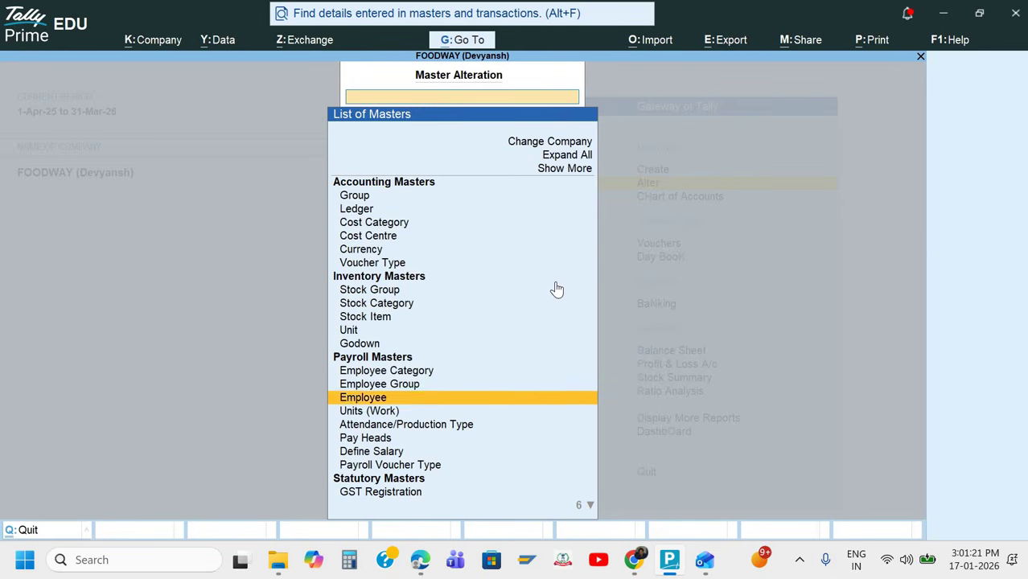
pyautogui.press('Up')
pyautogui.press('Up')
pyautogui.press('Up')
pyautogui.press('Return')
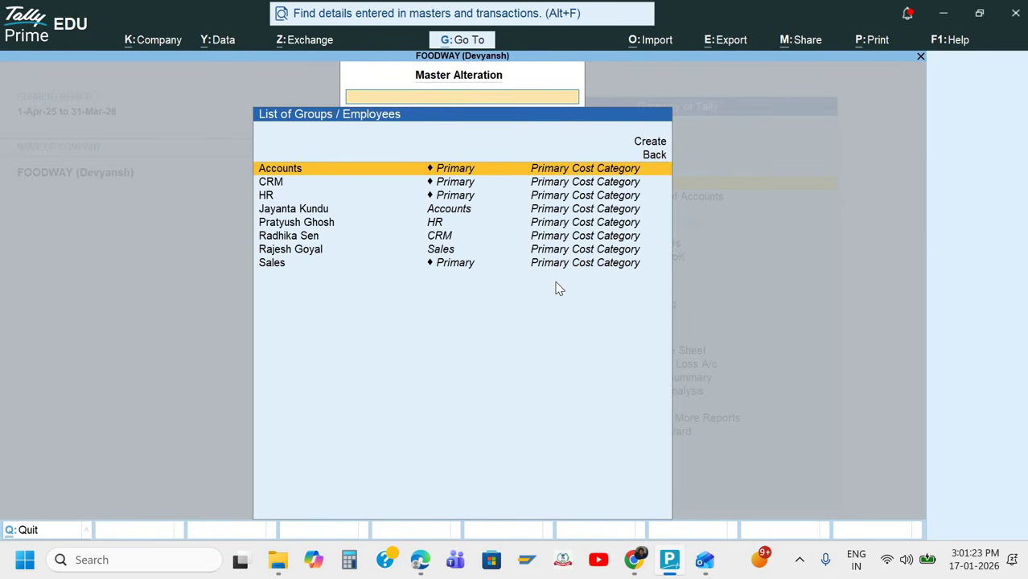
# Consult the pay slips in Doc 4_Set 2.pdf and open the salary details of the CRM employee.
pyautogui.press('Down')
pyautogui.press('Down')
pyautogui.press('Down')
pyautogui.hotkey('alt', 'Tab')
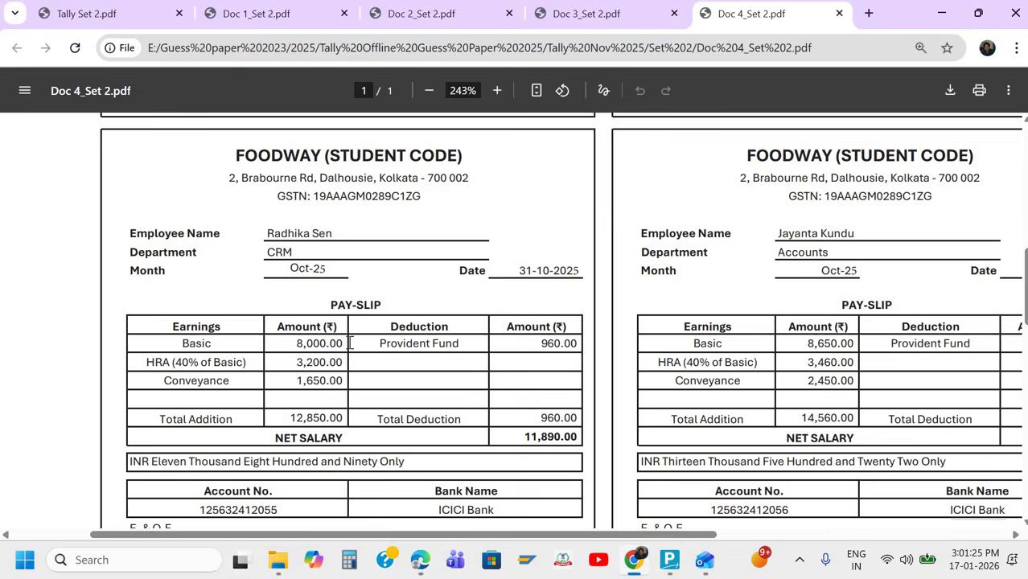
pyautogui.scroll(-1, 350, 343)
pyautogui.hotkey('alt', 'Tab')
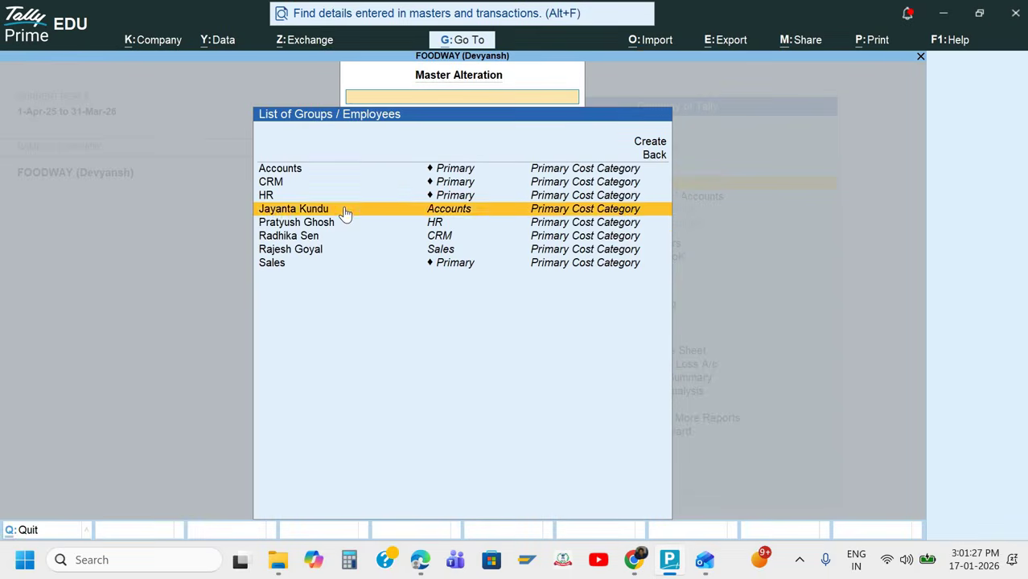
pyautogui.press('Down')
pyautogui.press('Down')
pyautogui.press('Return')
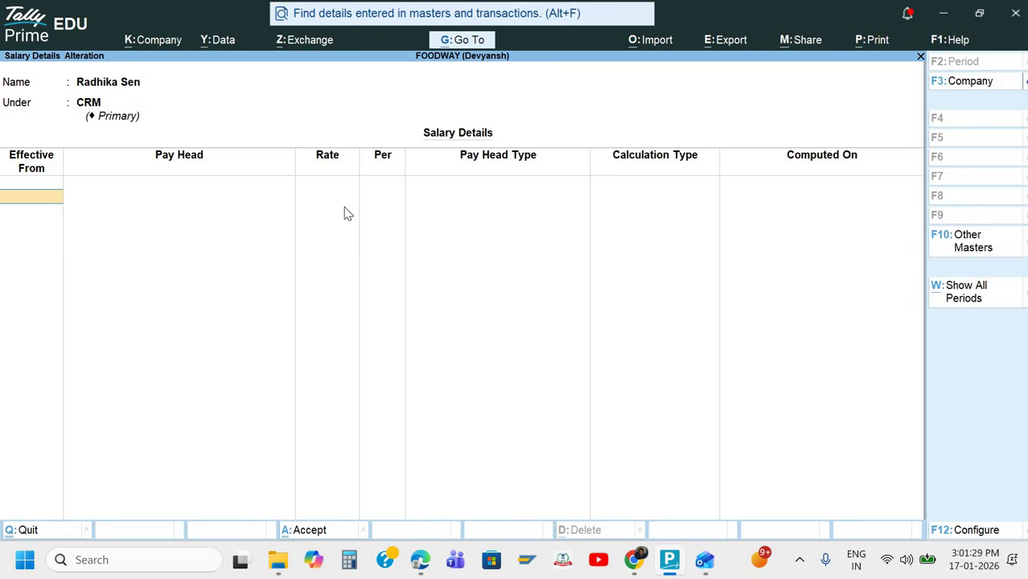
# Make the CRM employee's salary effective from 1-Apr-25 and add the Basic pay head at the pay slip's rate of 8,000.
pyautogui.write('1-5')
pyautogui.press('Return')
pyautogui.press('BackSpace')
pyautogui.write('1-4')
pyautogui.press('Return')
pyautogui.write('C')
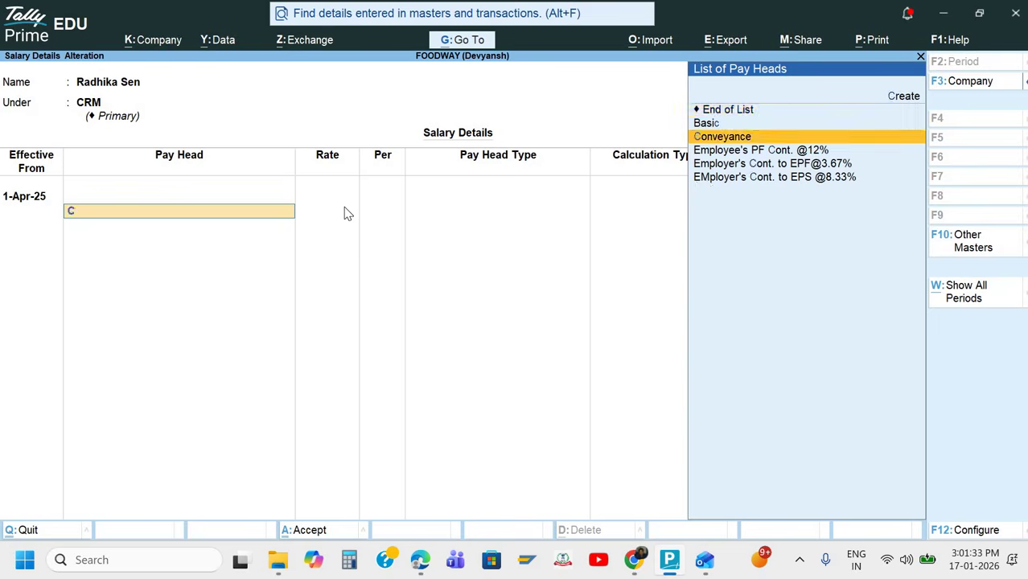
pyautogui.press('BackSpace')
pyautogui.write('B')
pyautogui.press('Return')
pyautogui.hotkey('alt', 'Tab')
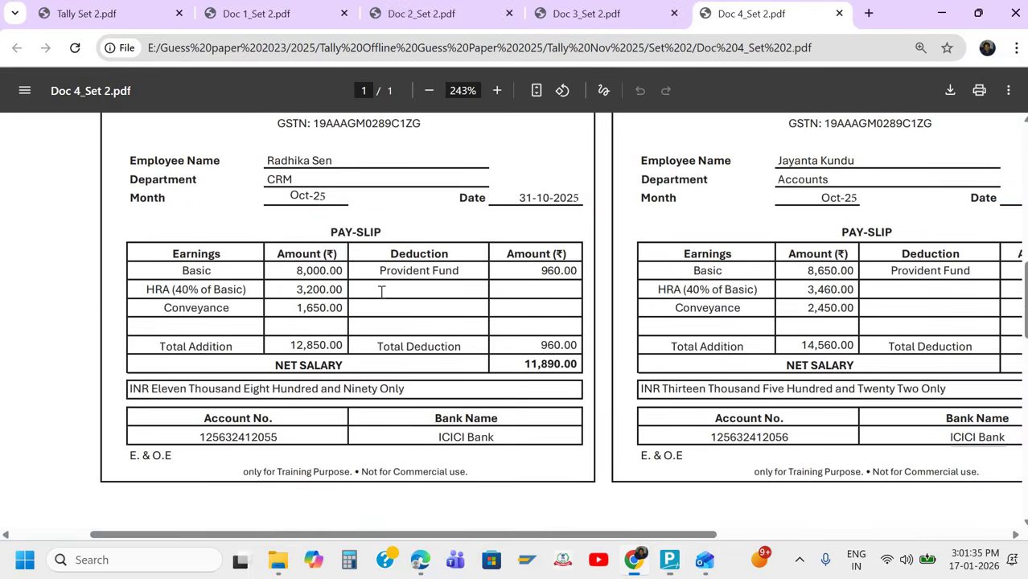
pyautogui.hotkey('alt', 'Tab')
pyautogui.write('8000')
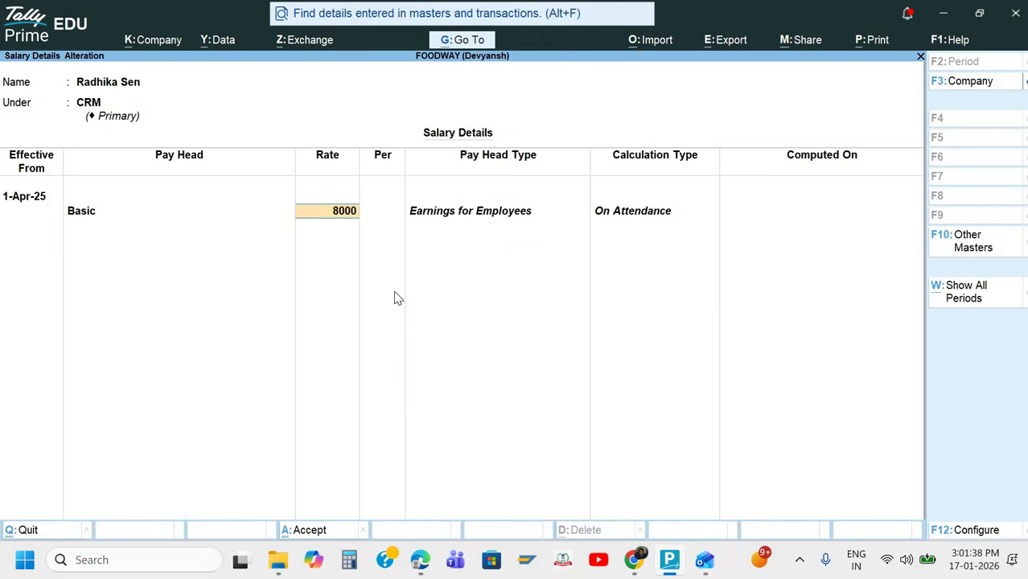
pyautogui.press('Return')
# Add the HRA pay head and Conveyance at 1,650 per month, following the CRM employee's pay slip.
pyautogui.hotkey('alt', 'Tab')
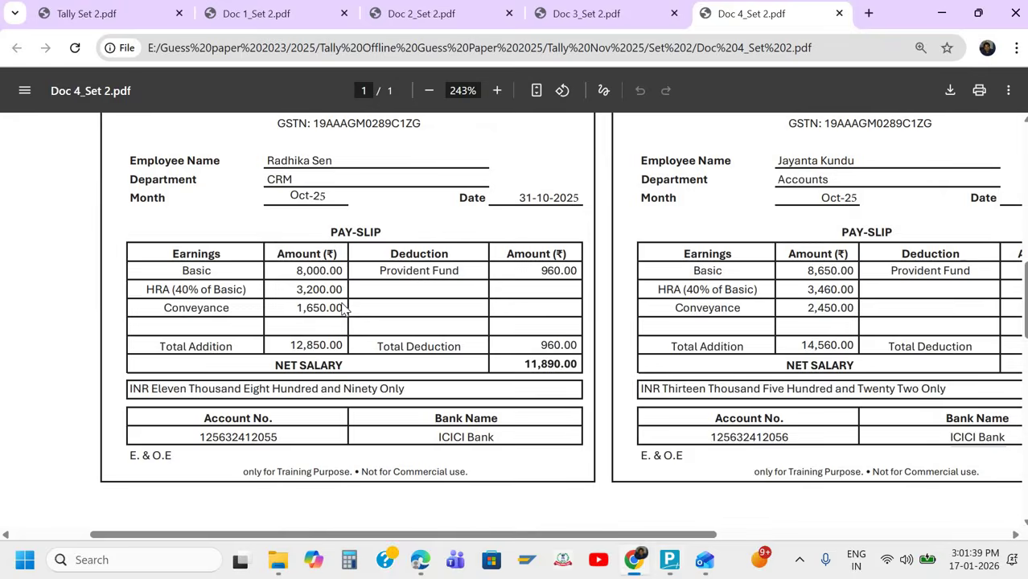
pyautogui.hotkey('alt', 'Tab')
pyautogui.write('H')
pyautogui.press('Return')
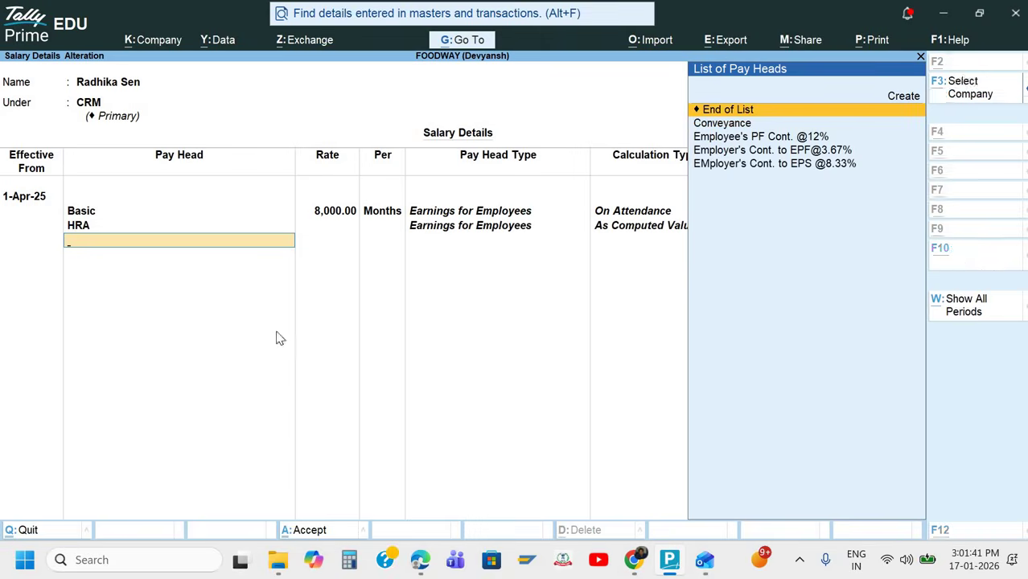
pyautogui.hotkey('alt', 'Tab')
pyautogui.hotkey('alt', 'Tab')
pyautogui.write('Co')
pyautogui.press('Return')
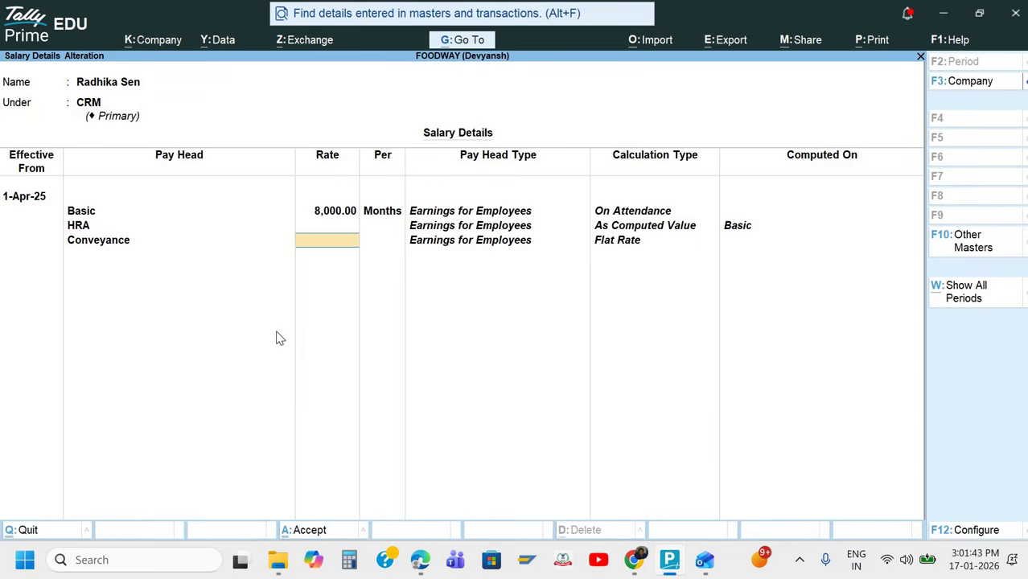
pyautogui.hotkey('alt', 'Tab')
pyautogui.hotkey('alt', 'Tab')
pyautogui.write('1,650')
pyautogui.press('Return')
pyautogui.press('Return')
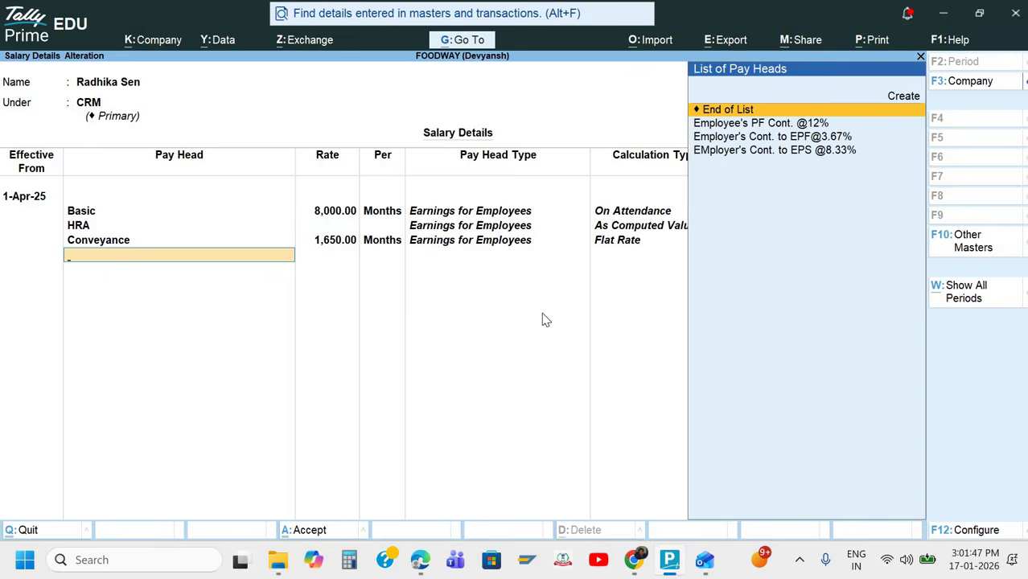
pyautogui.hotkey('alt', 'Tab')
pyautogui.hotkey('alt', 'Tab')
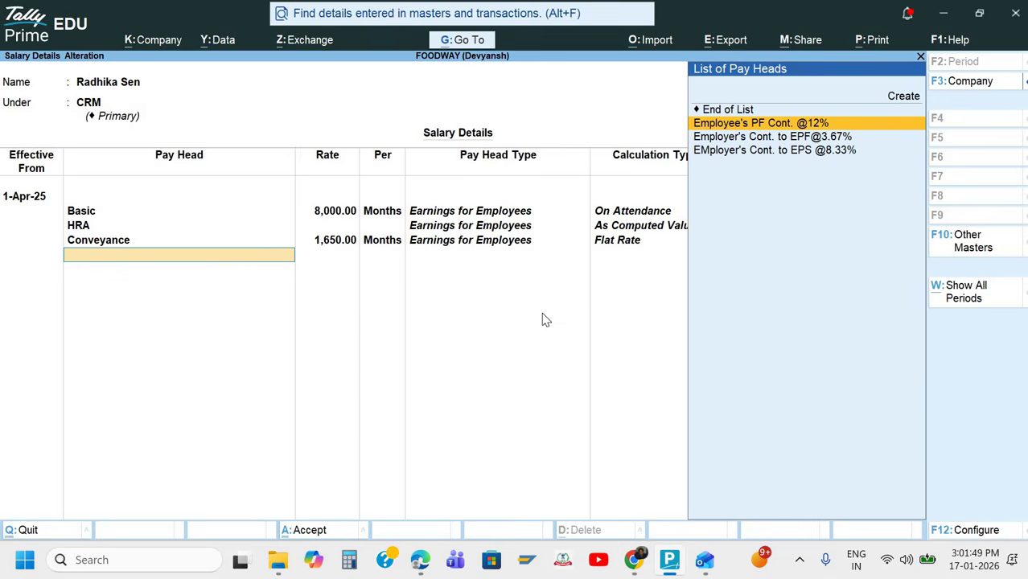
pyautogui.press('Return')
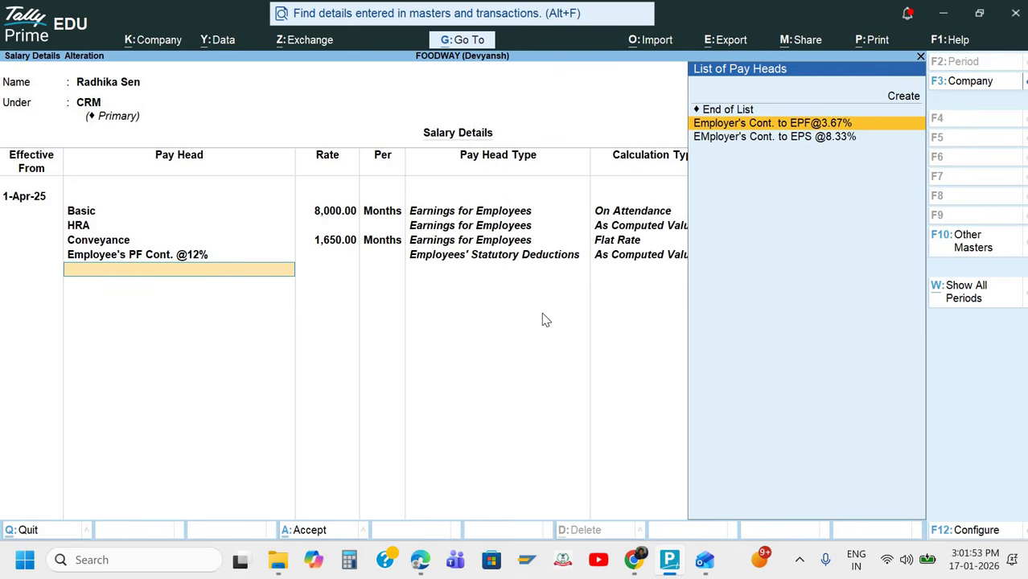
pyautogui.press('Down')
pyautogui.press('Return')
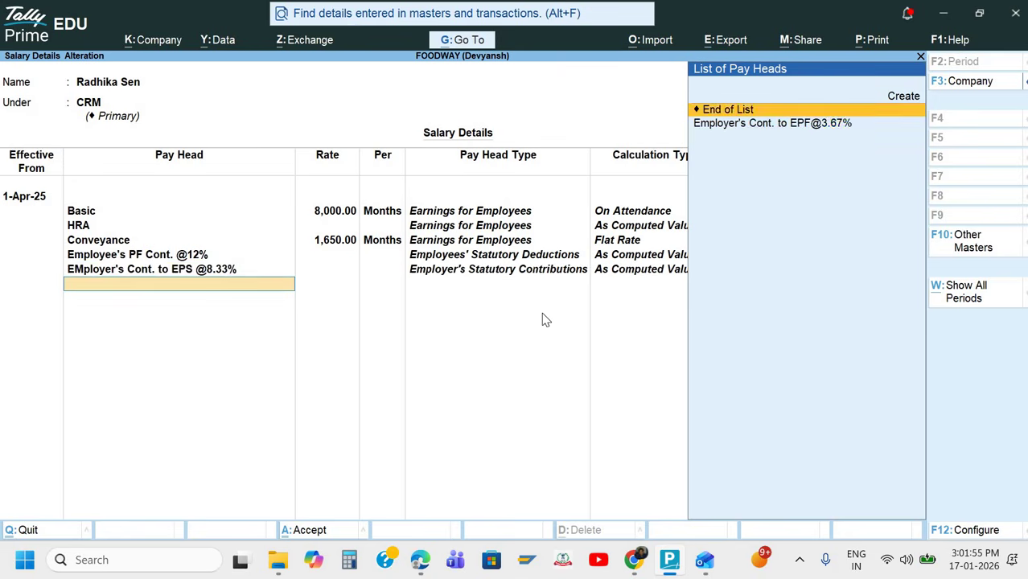
pyautogui.press('Down')
pyautogui.press('Return')
pyautogui.press('Return')
pyautogui.press('Return')
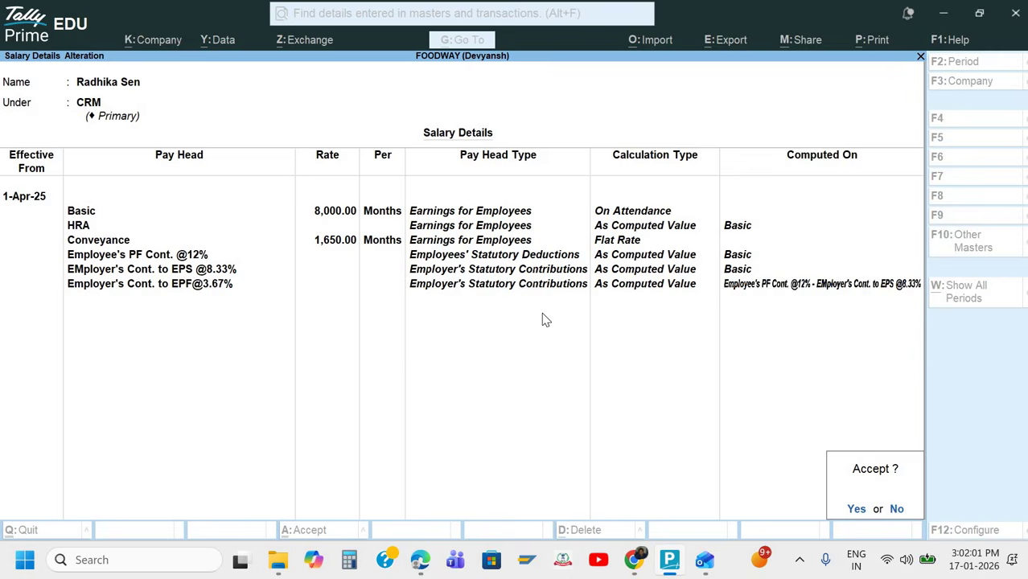
pyautogui.press('Return')
# Consult the Accounts employee's pay slip, open that employee's salary details and set the effective date to 1-Apr-25.
pyautogui.hotkey('alt', 'Tab')
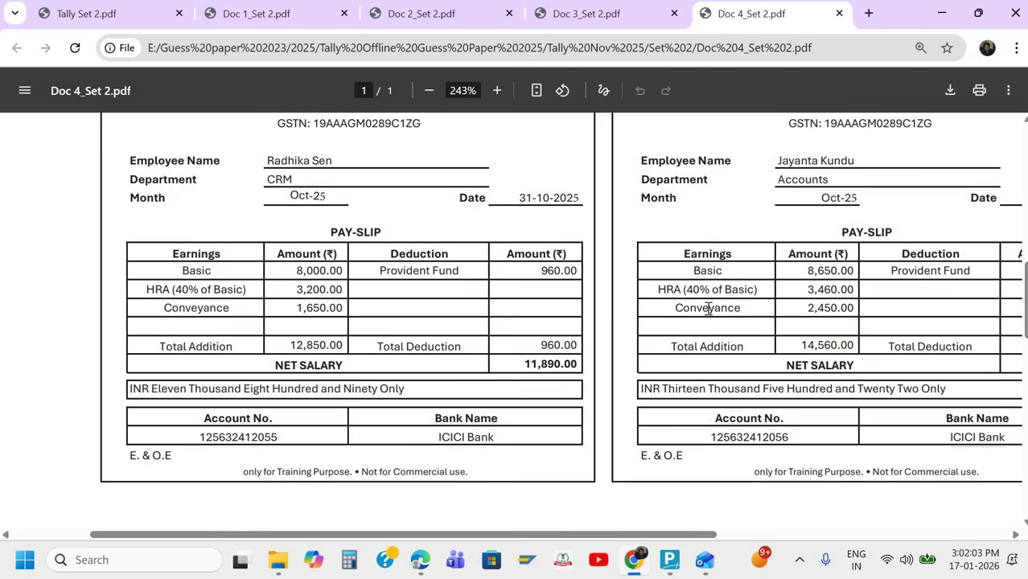
pyautogui.hscroll(3, 505, 307)
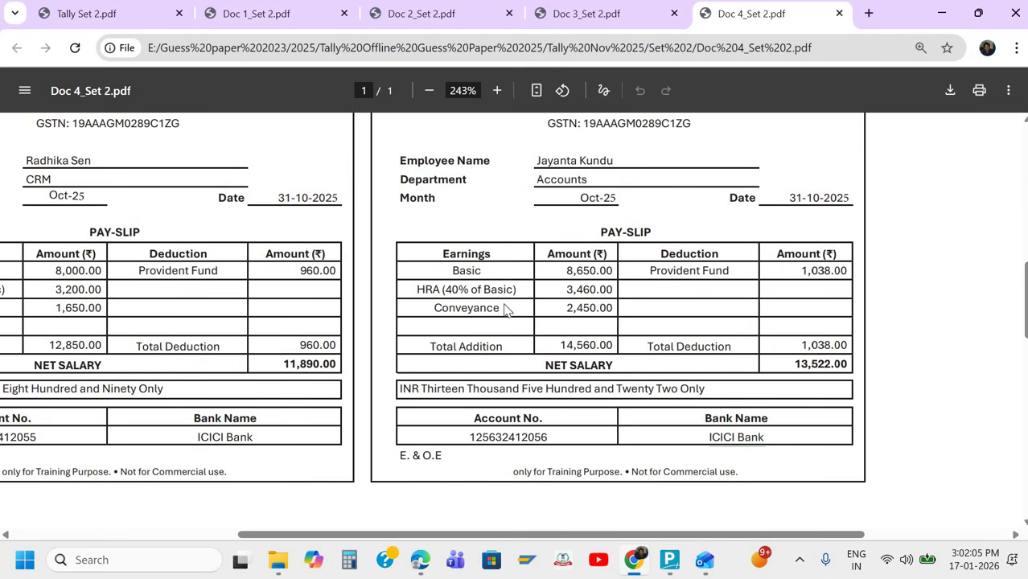
pyautogui.hotkey('alt', 'Tab')
pyautogui.hotkey('alt', 'Tab')
pyautogui.hotkey('alt', 'Tab')
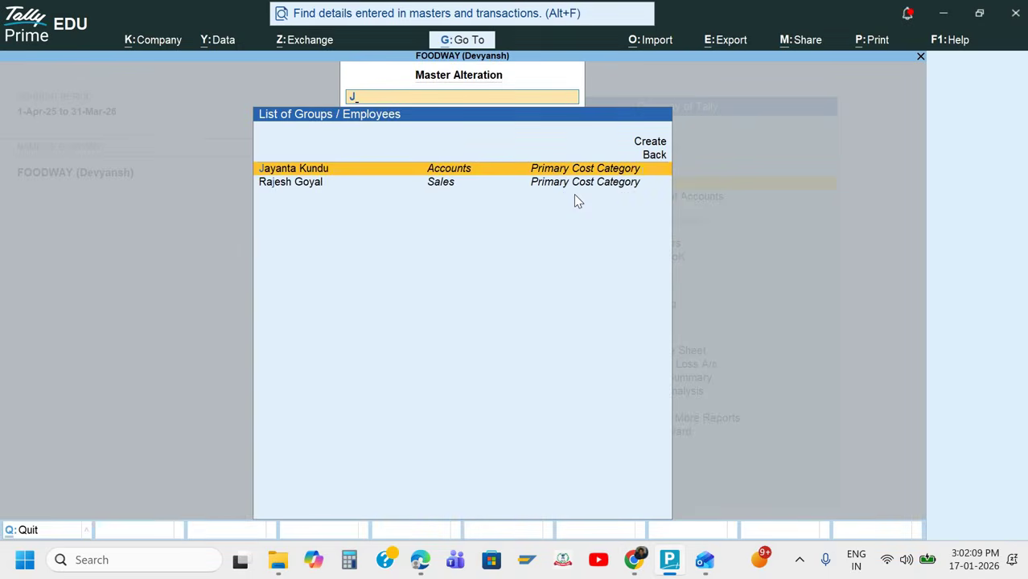
pyautogui.press('Return')
pyautogui.write('1-')
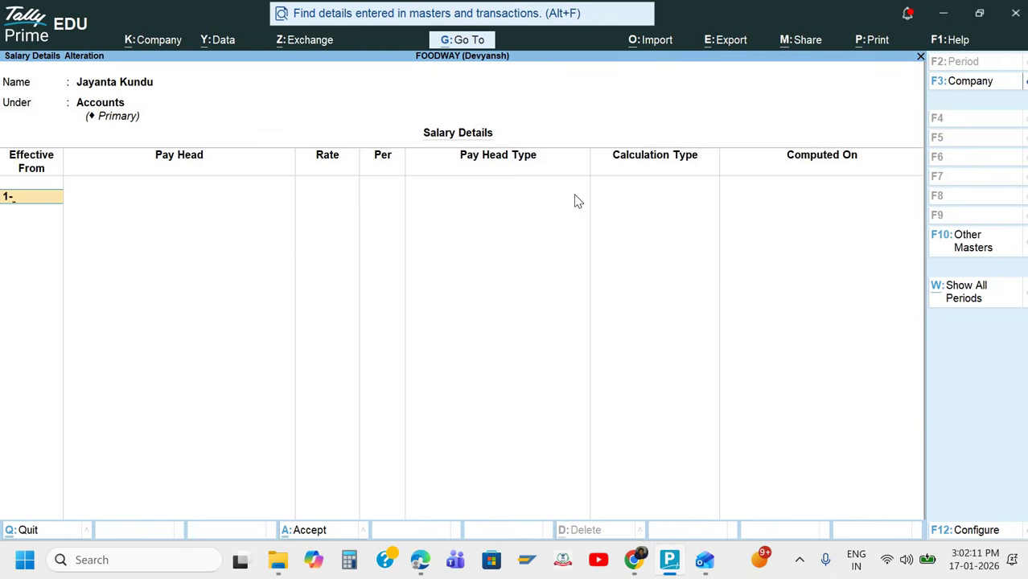
pyautogui.write('4')
pyautogui.press('Return')
pyautogui.hotkey('alt', 'Tab')
pyautogui.hotkey('alt', 'Tab')
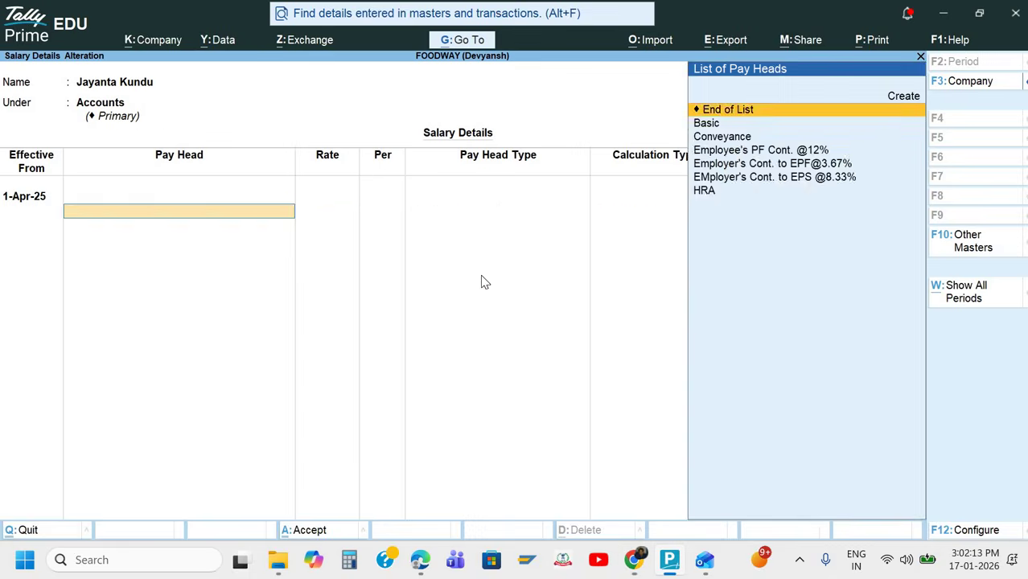
# Add the Basic pay head at 8,650 per month to the Accounts employee's salary details, as given on the pay slip.
pyautogui.write('b')
pyautogui.press('Return')
pyautogui.hotkey('alt', 'Tab')
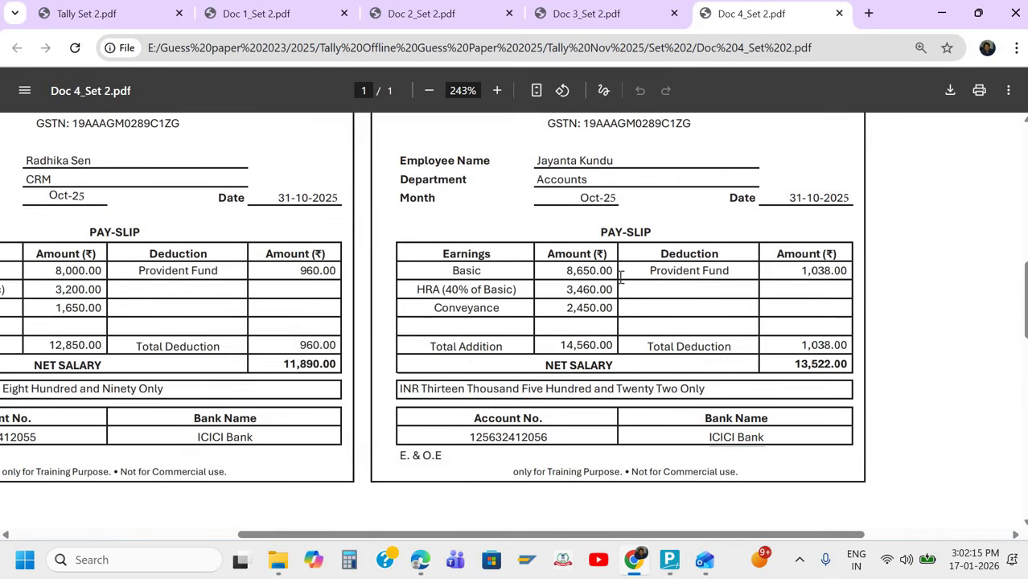
pyautogui.hotkey('alt', 'Tab')
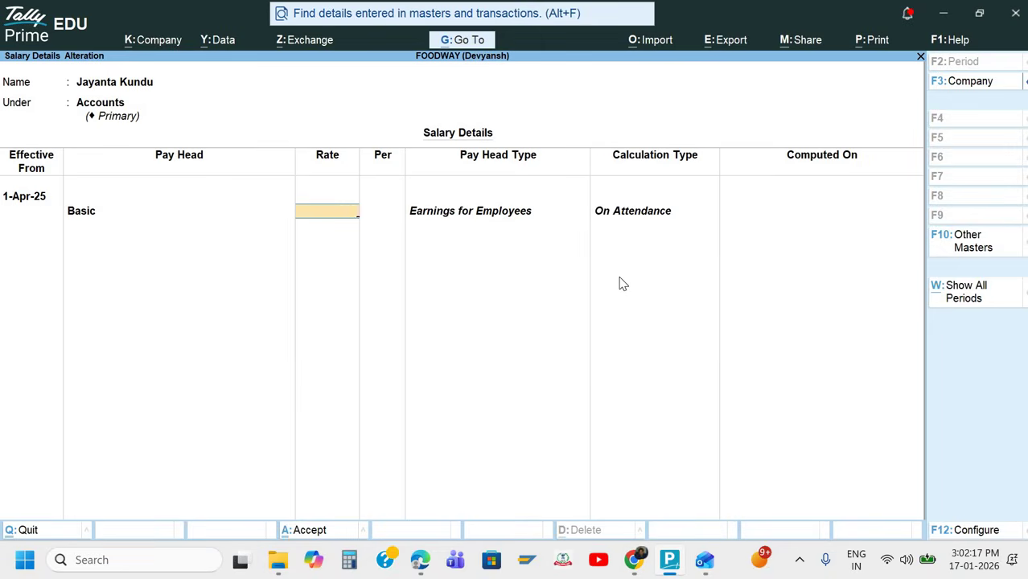
pyautogui.write('8650')
pyautogui.press('Return')
pyautogui.press('Return')
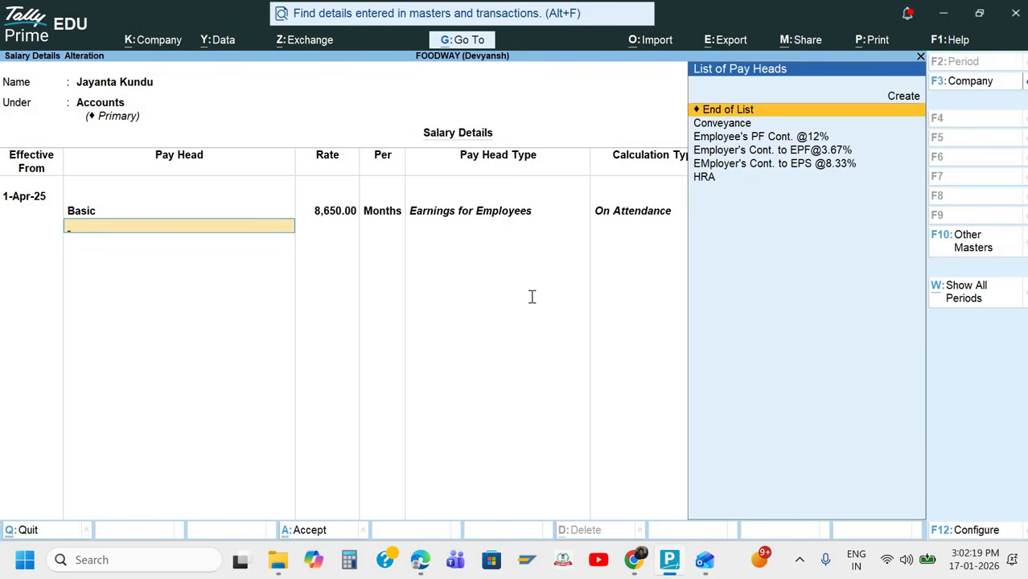
# Add the HRA pay head and Conveyance at 2,450 per month, following the Accounts employee's pay slip.
pyautogui.hotkey('alt', 'Tab')
pyautogui.hotkey('alt', 'Tab')
pyautogui.write('h')
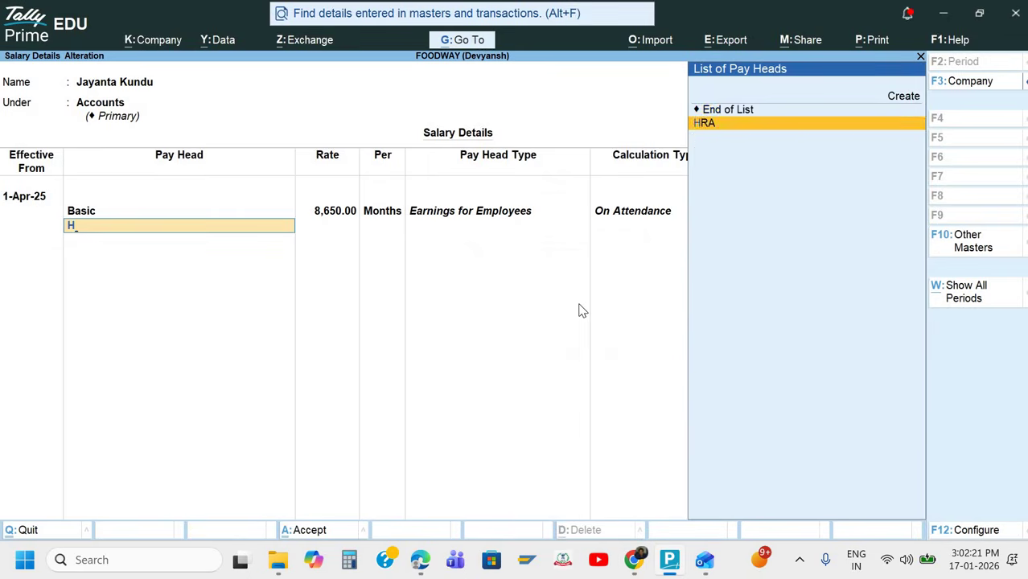
pyautogui.press('Return')
pyautogui.press('alt')
pyautogui.write('c')
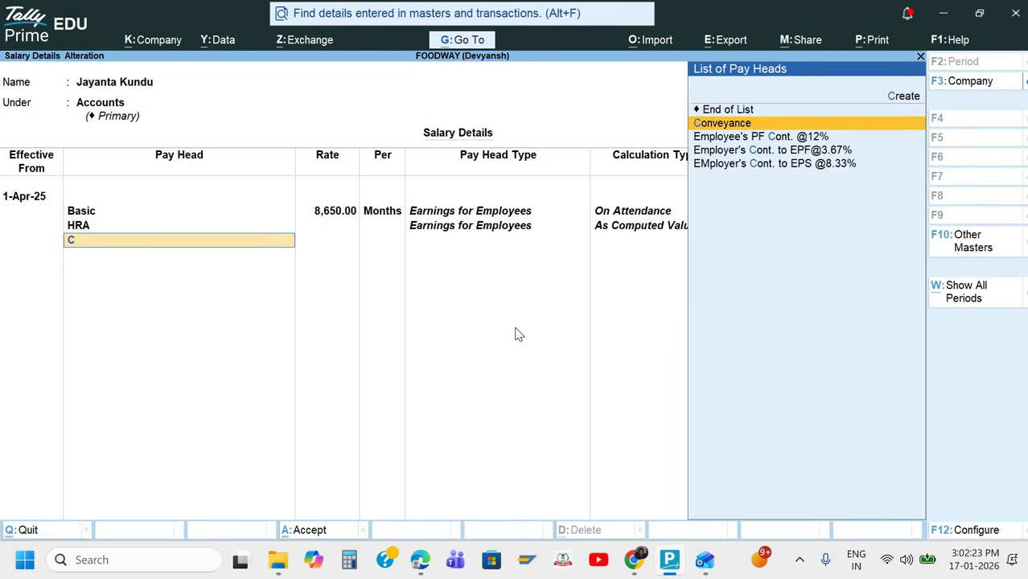
pyautogui.press('Return')
pyautogui.hotkey('alt', 'Tab')
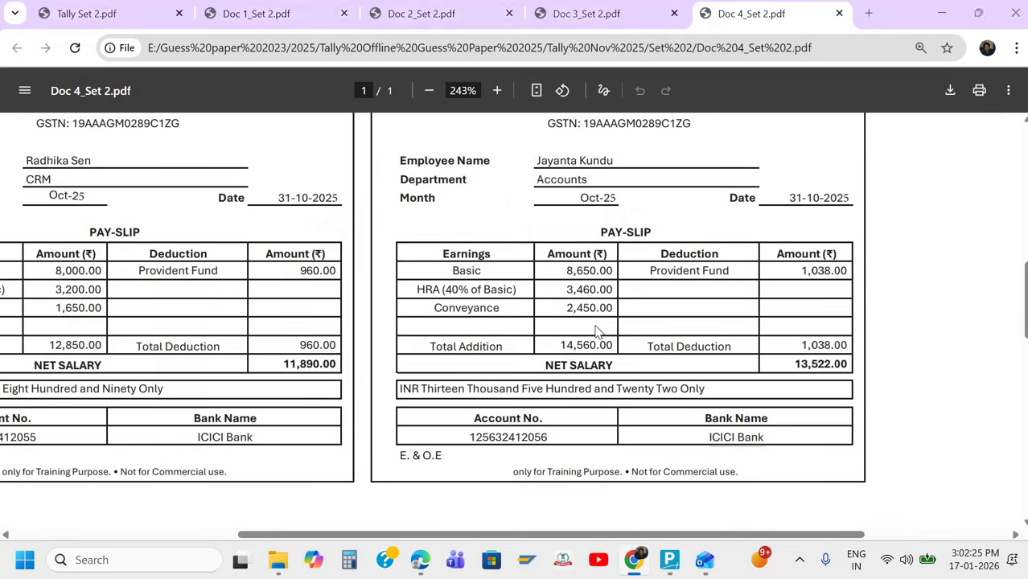
pyautogui.hotkey('alt', 'Tab')
pyautogui.write('2450')
pyautogui.press('Return')
pyautogui.press('Return')
pyautogui.press('BackSpace')
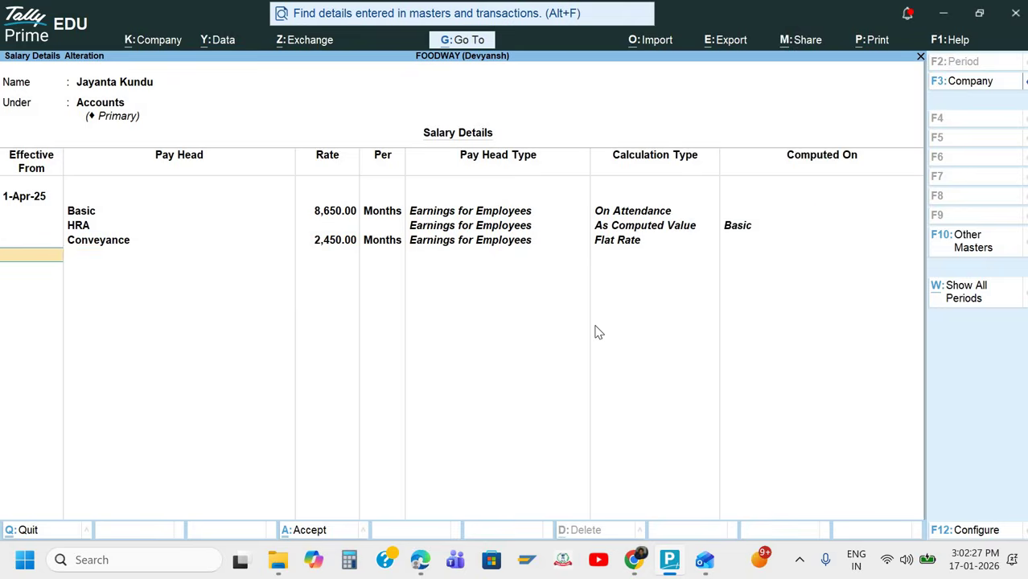
pyautogui.press('BackSpace')
pyautogui.press('Return')
pyautogui.press('Return')
pyautogui.hotkey('alt', 'Tab')
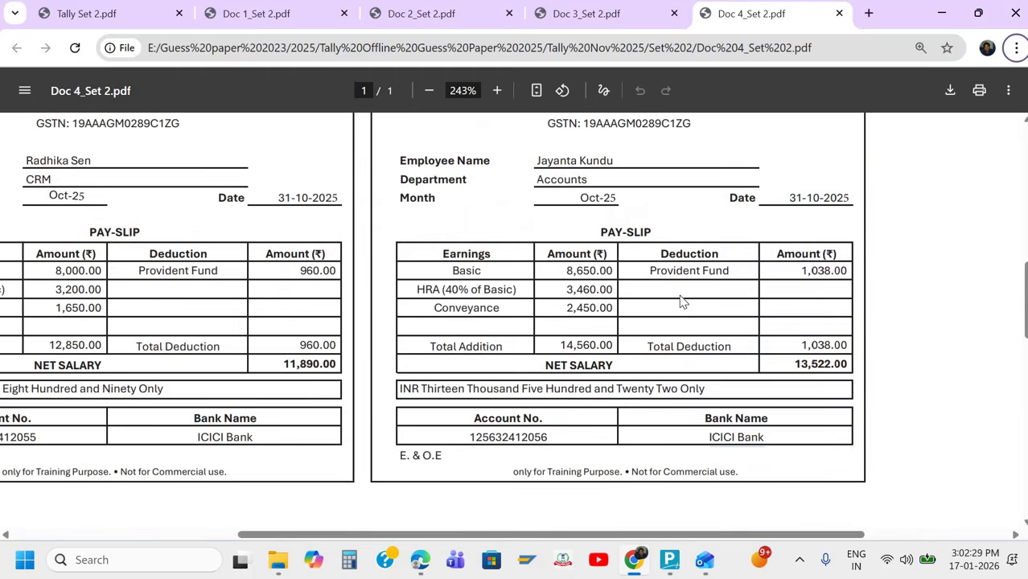
pyautogui.hotkey('alt', 'Tab')
pyautogui.write('P')
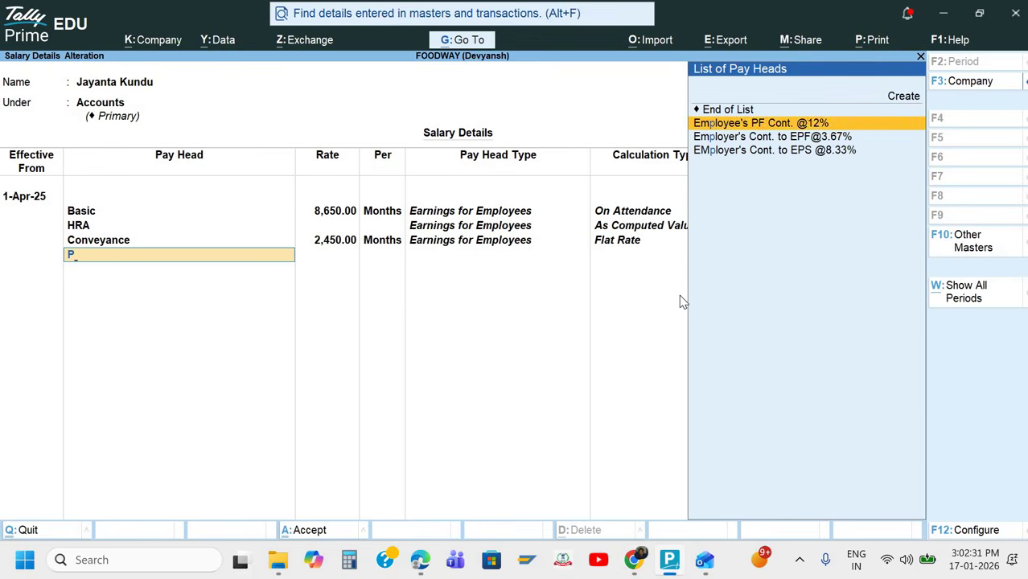
pyautogui.press('Return')
pyautogui.press('Down')
pyautogui.press('Down')
pyautogui.press('Return')
pyautogui.press('Down')
pyautogui.press('Return')
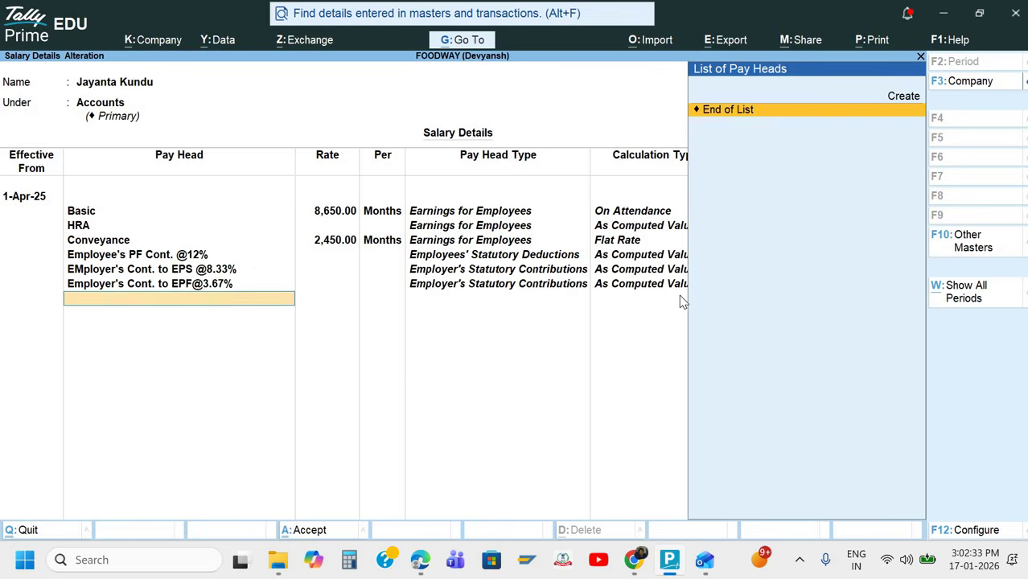
pyautogui.press('Return')
pyautogui.press('Return')
pyautogui.press('Return')
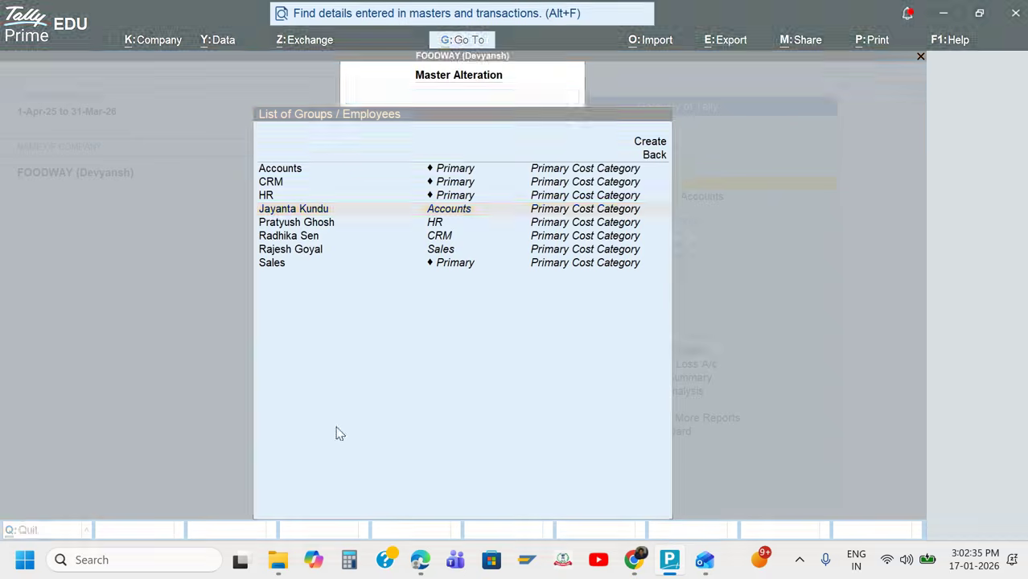
# Consult the Sales employee's pay slip, open that employee's salary details and set the effective date to 1-Apr-25.
pyautogui.hotkey('alt', 'Tab')
pyautogui.hscroll(-3, 337, 431)
pyautogui.scroll(-5, 338, 433)
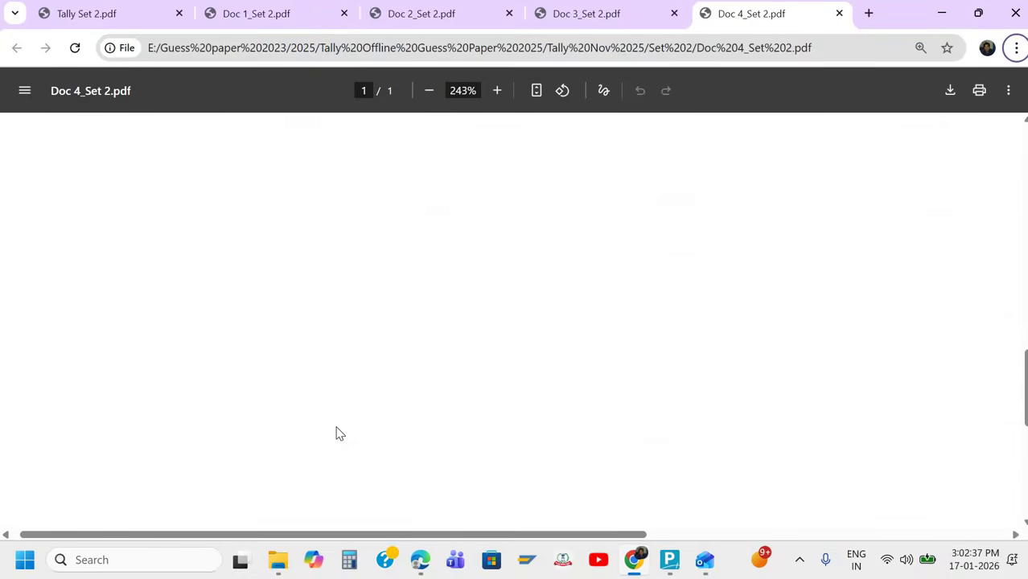
pyautogui.scroll(15, 337, 434)
pyautogui.hscroll(-2, 338, 432)
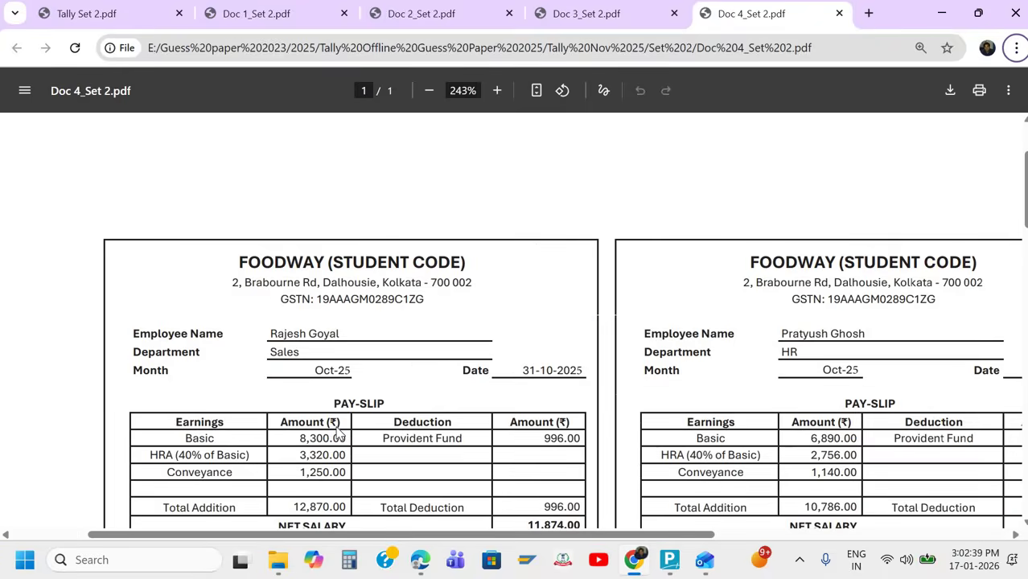
pyautogui.scroll(-1, 338, 432)
pyautogui.hotkey('alt', 'Tab')
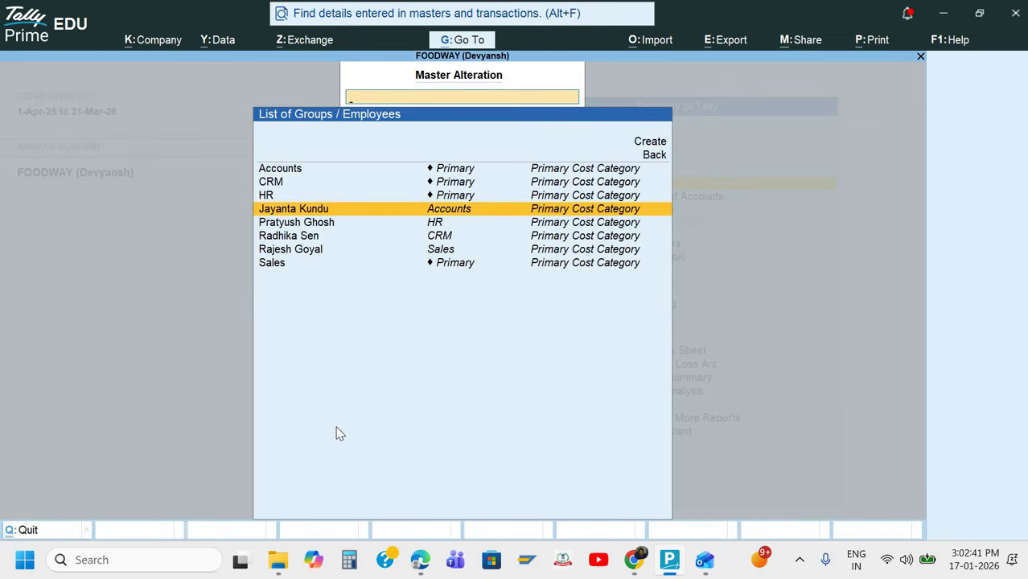
pyautogui.write('Ra')
pyautogui.press('Down')
pyautogui.press('Return')
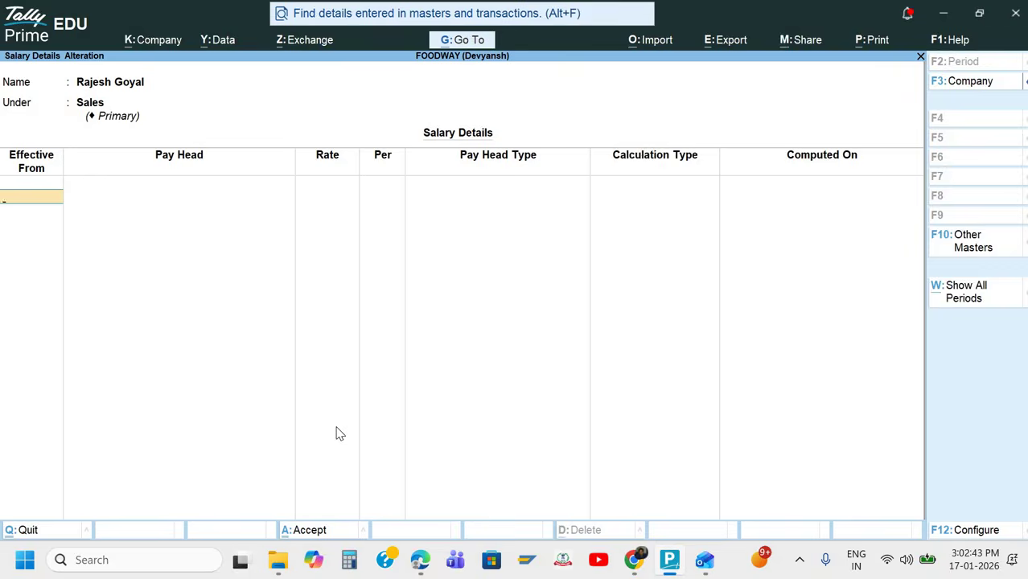
pyautogui.write('1-4')
pyautogui.press('Return')
# Add the Basic pay head at 8,300 per month to the Sales employee's salary details, as given on the pay slip.
pyautogui.hotkey('alt', 'Tab')
pyautogui.hotkey('alt', 'Tab')
pyautogui.write('B')
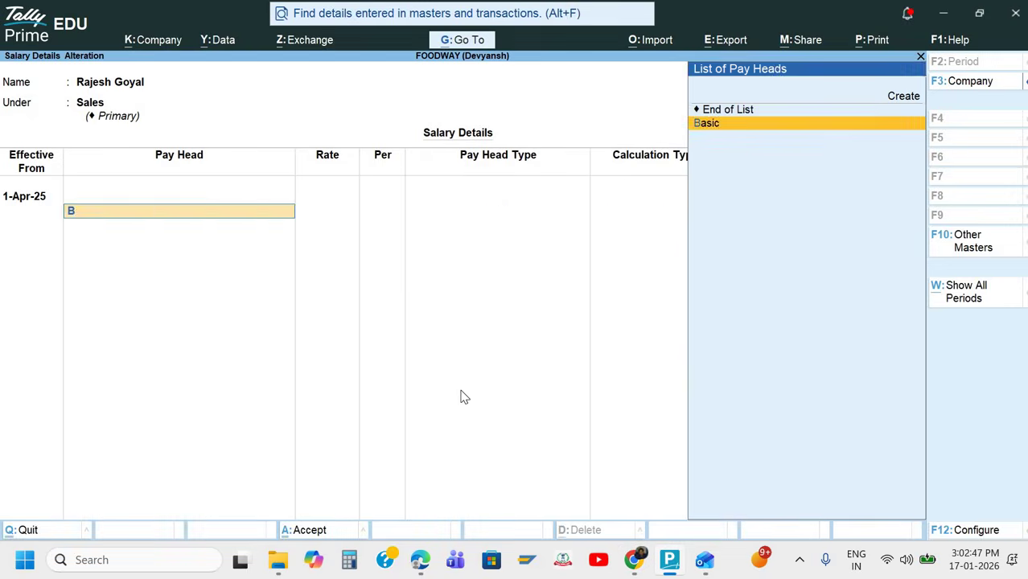
pyautogui.press('Return')
pyautogui.hotkey('alt', 'Tab')
pyautogui.hotkey('alt', 'Tab')
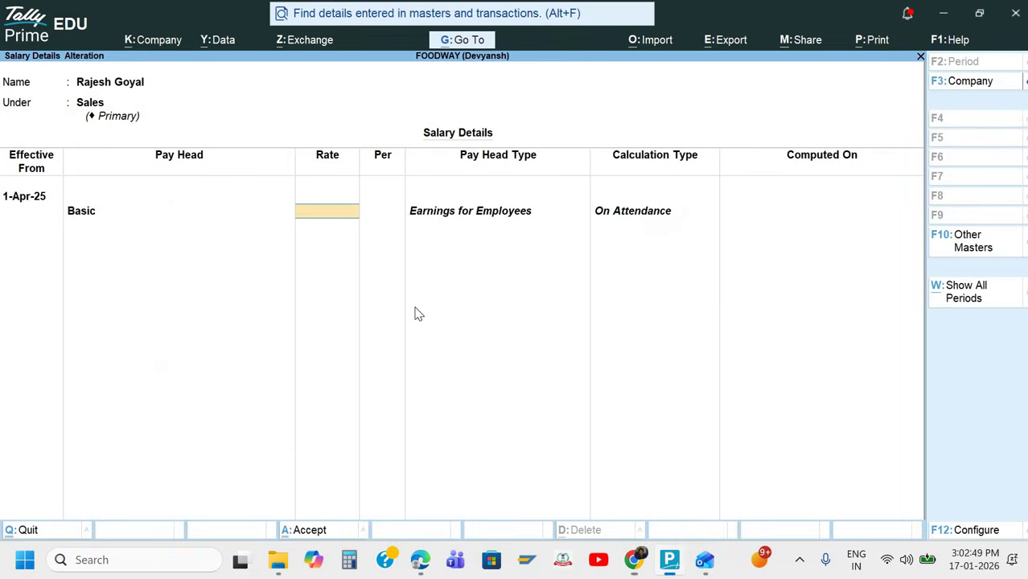
pyautogui.write('8300')
pyautogui.press('Return')
pyautogui.press('Return')
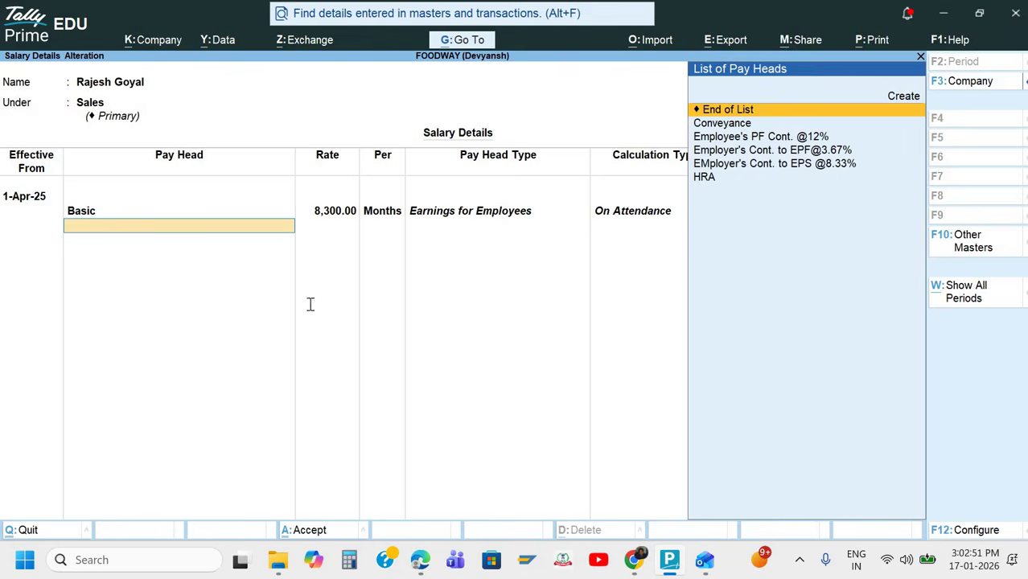
# Add the HRA pay head and Conveyance at 1,250 per month, following the Sales employee's pay slip.
pyautogui.hotkey('alt', 'Tab')
pyautogui.hotkey('alt', 'Tab')
pyautogui.write('H')
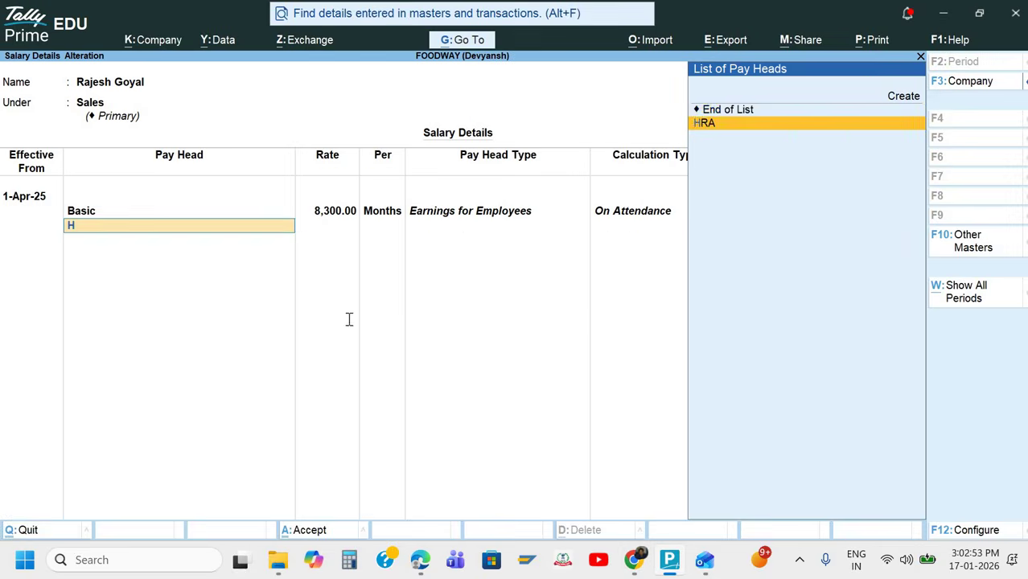
pyautogui.press('Return')
pyautogui.hotkey('alt', 'Tab')
pyautogui.hotkey('alt', 'Tab')
pyautogui.write('C')
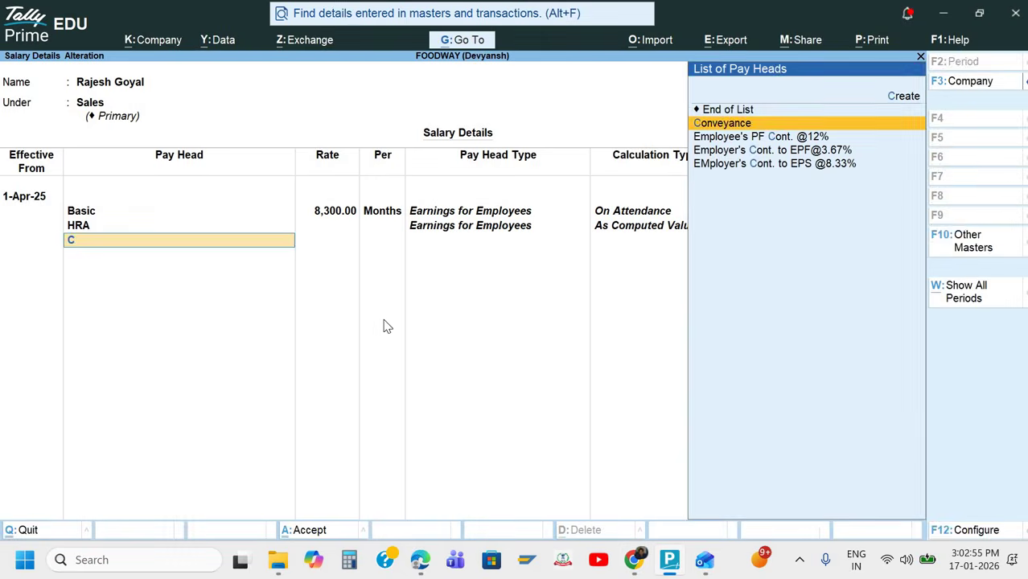
pyautogui.press('Return')
pyautogui.hotkey('alt', 'Tab')
pyautogui.hotkey('alt', 'Tab')
pyautogui.write('1')
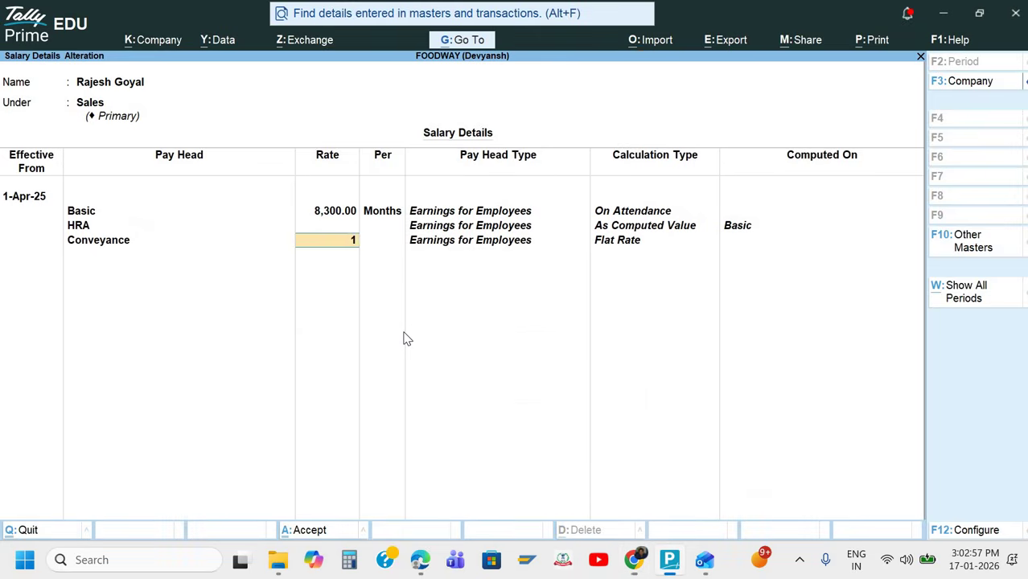
pyautogui.write(',250')
pyautogui.press('Return')
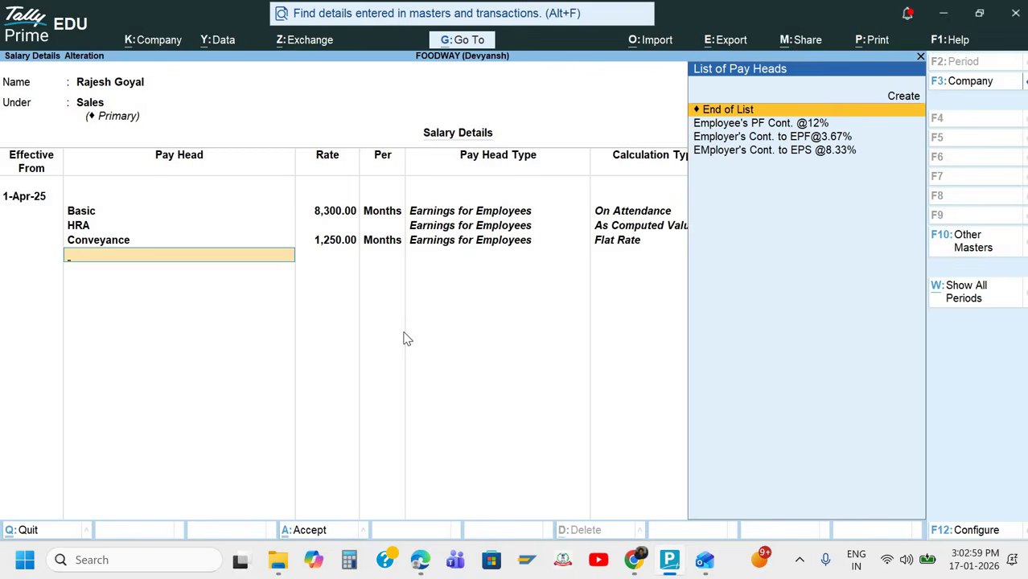
pyautogui.hotkey('alt', 'Tab')
pyautogui.hotkey('alt', 'Tab')
pyautogui.write('E')
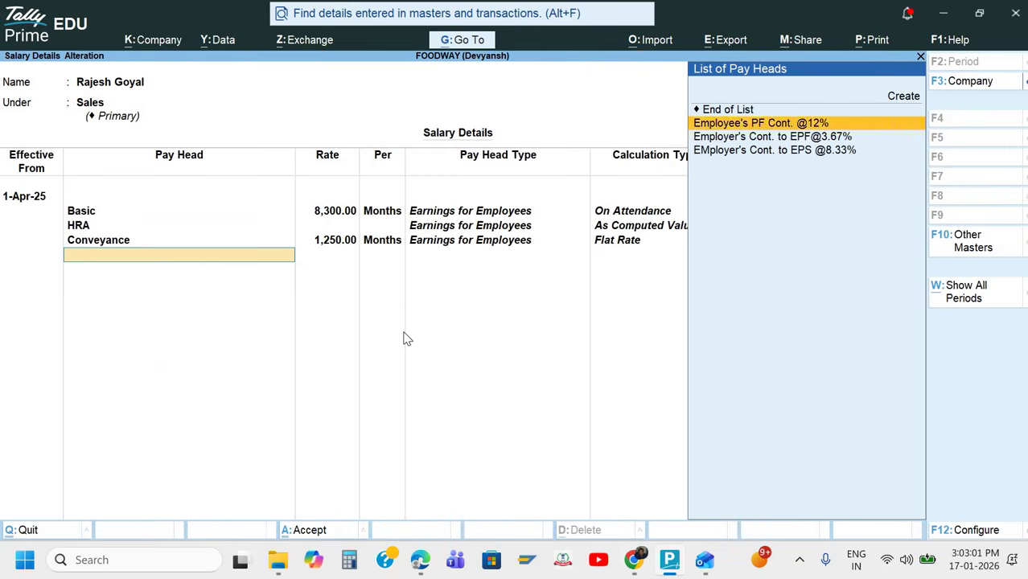
pyautogui.press('Return')
pyautogui.press('Down')
pyautogui.press('Down')
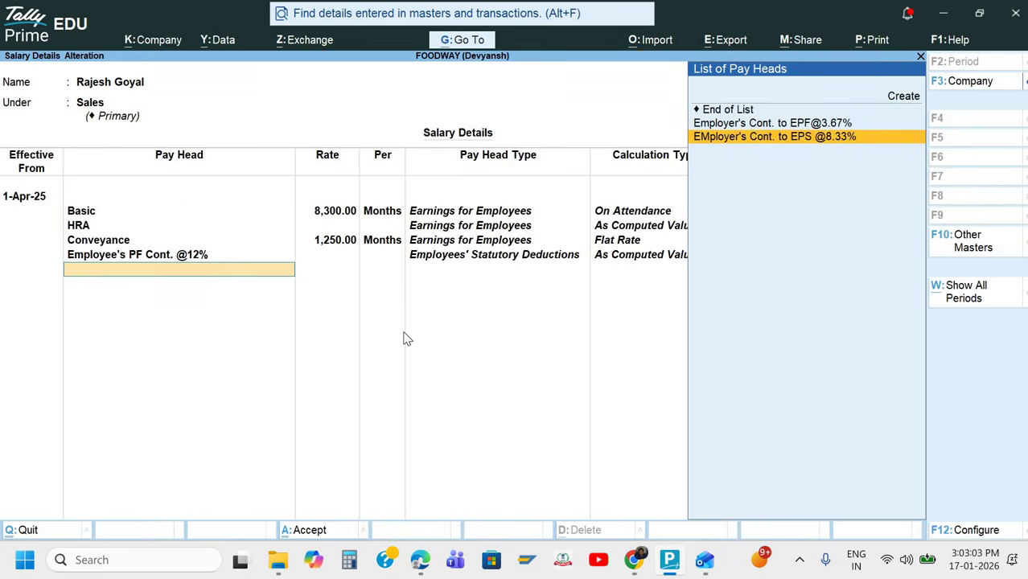
pyautogui.press('Return')
pyautogui.press('Down')
pyautogui.press('Return')
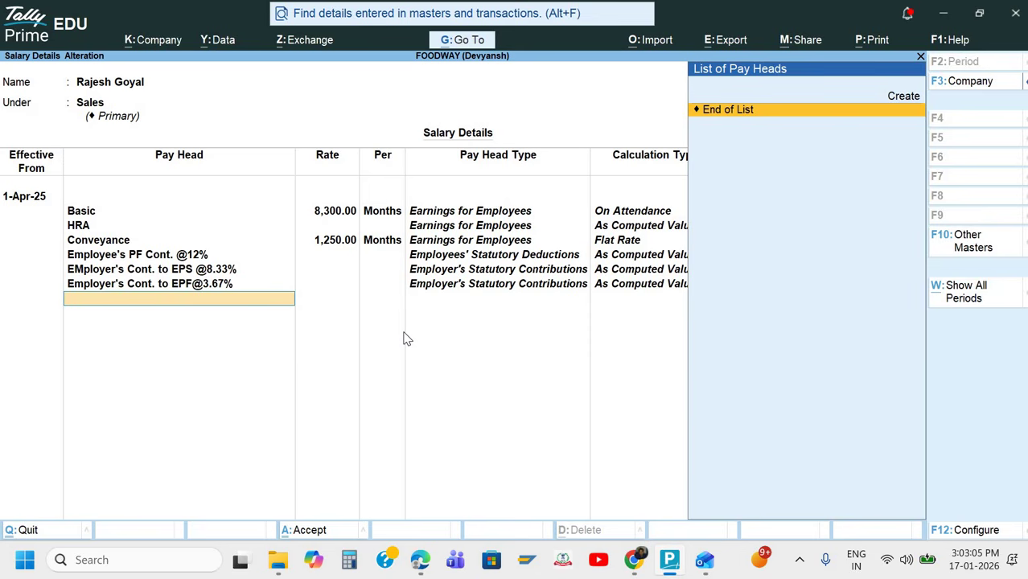
pyautogui.press('Return')
pyautogui.press('Return')
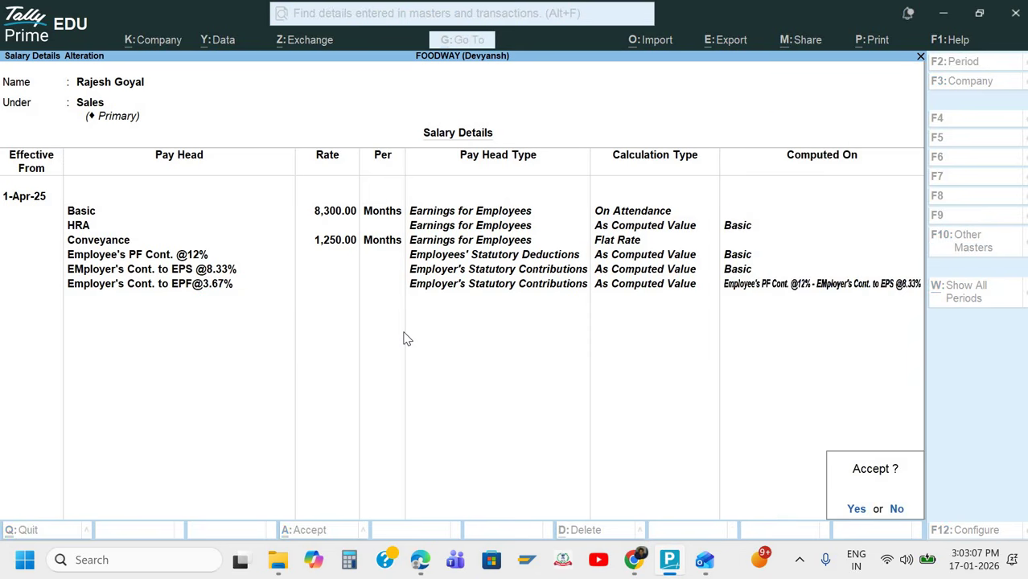
pyautogui.press('Return')
# Consult the HR employee's pay slip, open that employee's salary details and set the effective date to 1-Apr-25.
pyautogui.hotkey('alt', 'Tab')
pyautogui.hscroll(5, 652, 299)
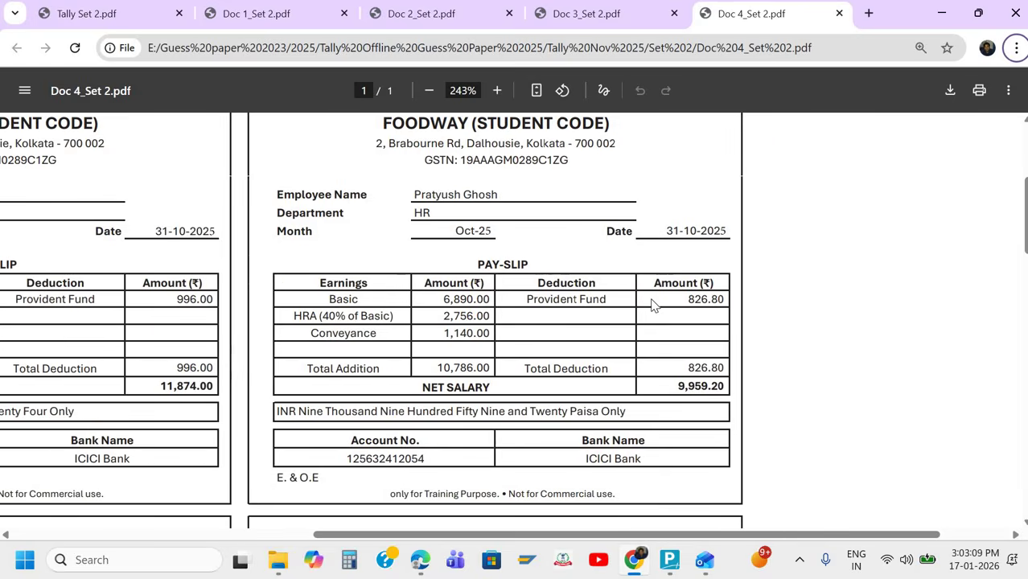
pyautogui.hotkey('alt', 'Tab')
pyautogui.press('Up')
pyautogui.press('Up')
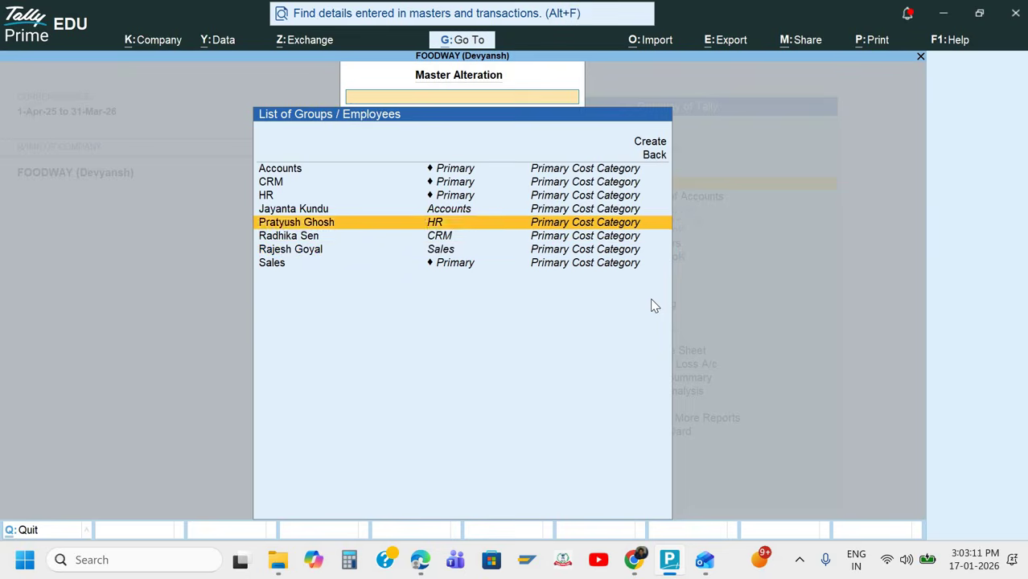
pyautogui.press('Return')
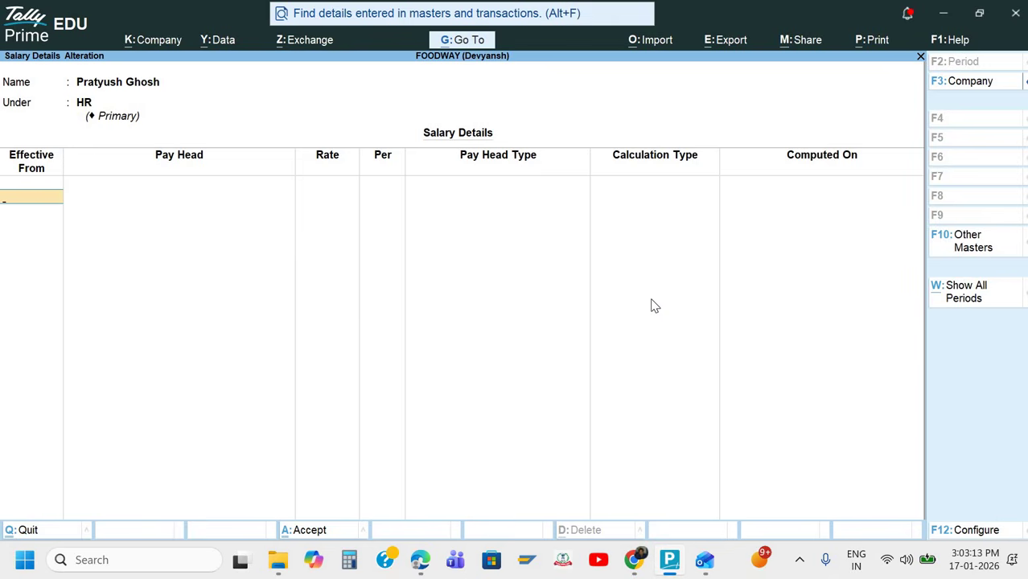
pyautogui.write('1-4')
pyautogui.press('Return')
# Add the Basic pay head at 6,890 per month to the HR employee's salary details, as given on the pay slip.
pyautogui.write('b')
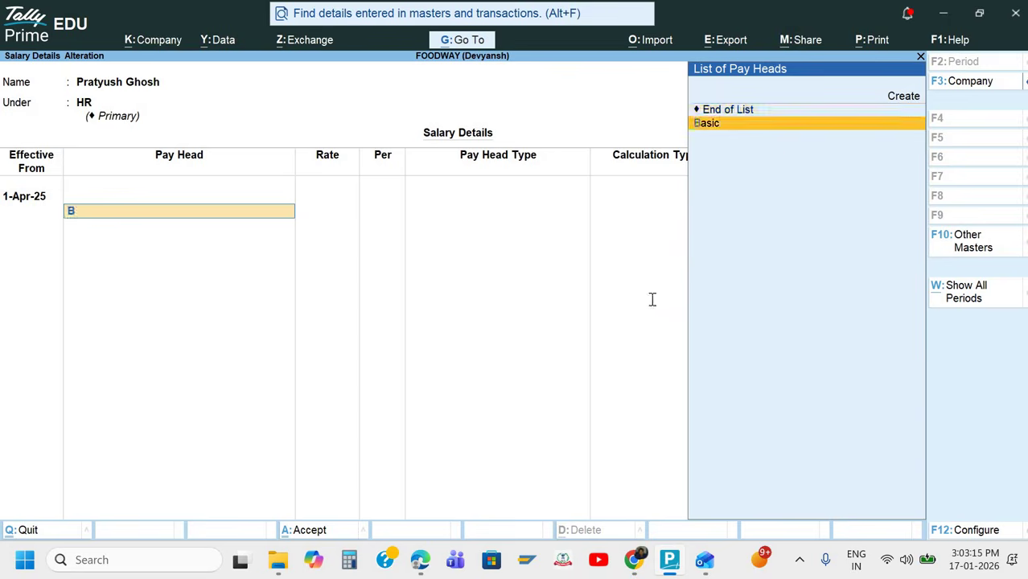
pyautogui.press('Return')
pyautogui.hotkey('alt', 'Tab')
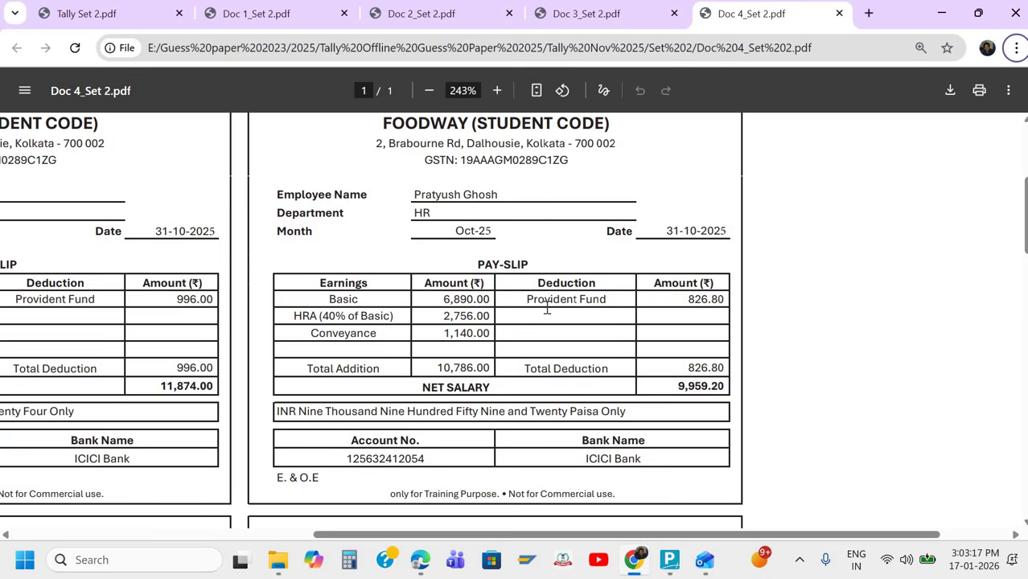
pyautogui.hotkey('alt', 'Tab')
pyautogui.write('6890')
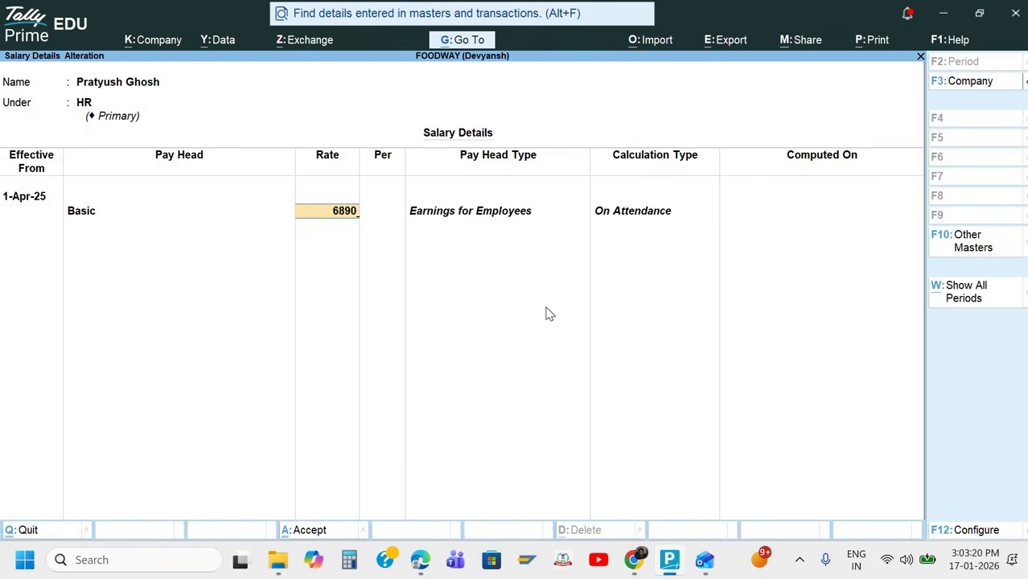
pyautogui.press('Return')
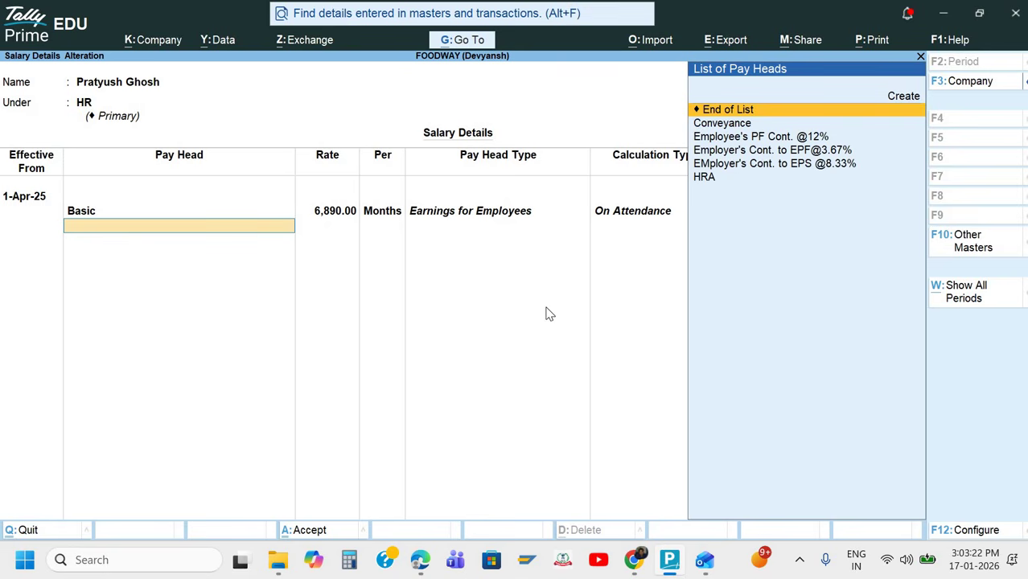
# Add the HRA pay head and Conveyance at 1,140 per month to the HR employee's salary details, following the pay slip.
pyautogui.press('Down')
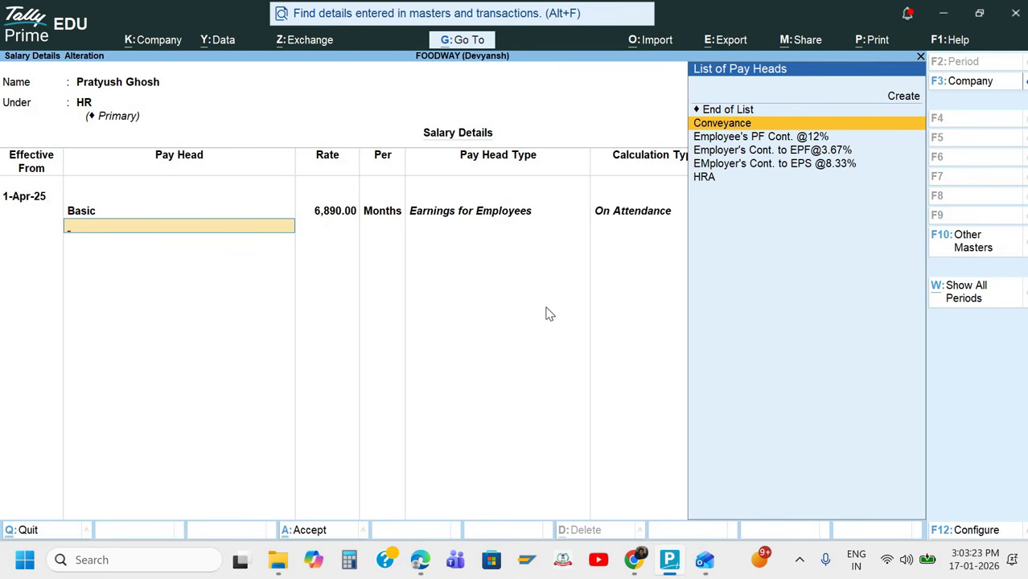
pyautogui.press('Down')
pyautogui.press('Down')
pyautogui.press('Down')
pyautogui.press('Down')
pyautogui.press('Return')
pyautogui.press('Return')
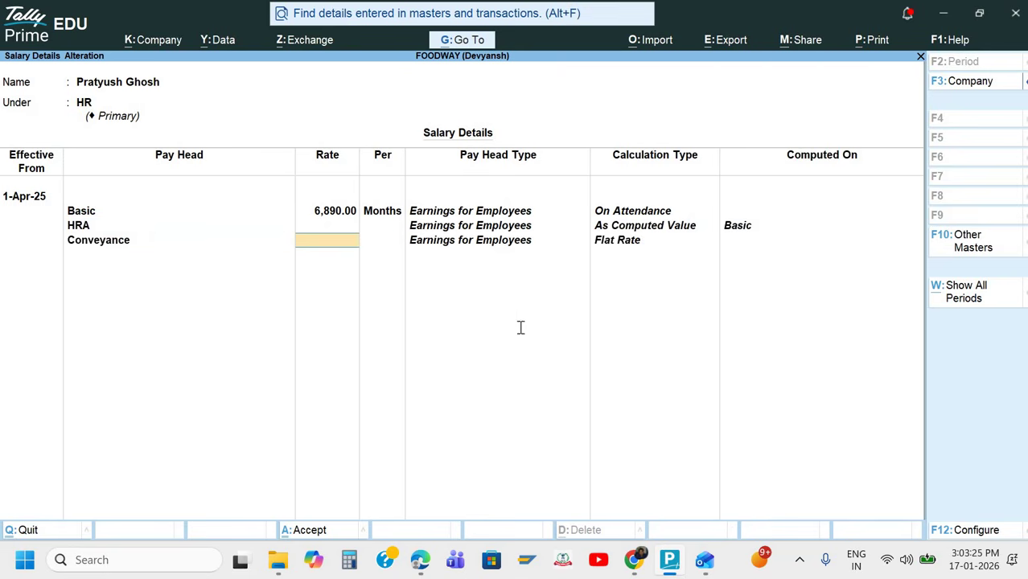
pyautogui.hotkey('alt', 'Tab')
pyautogui.hotkey('alt', 'Tab')
pyautogui.write('1,140')
pyautogui.press('Return')
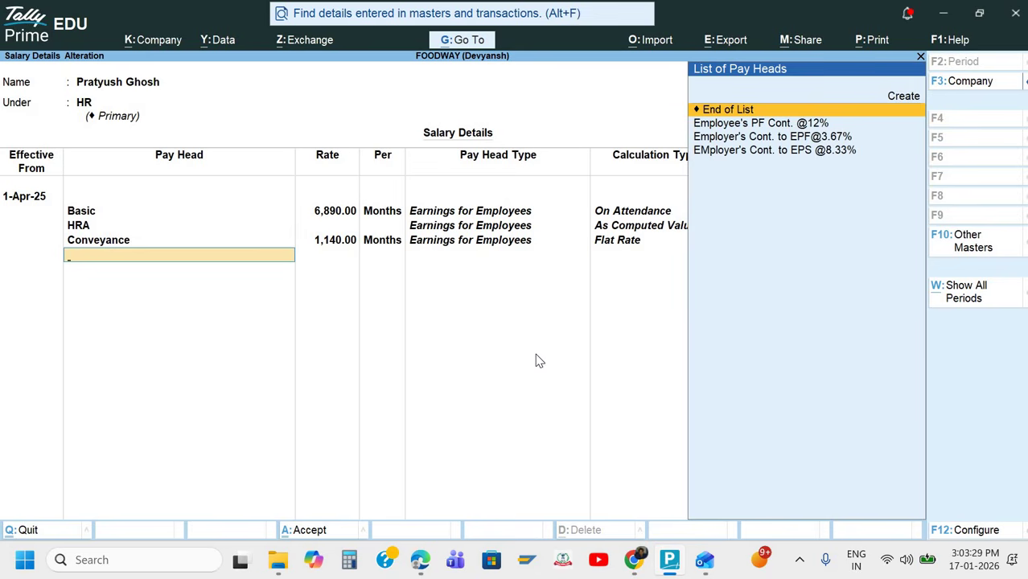
pyautogui.press('Down')
pyautogui.press('Return')
pyautogui.press('Down')
pyautogui.press('Down')
pyautogui.press('Return')
pyautogui.press('Down')
pyautogui.press('Return')
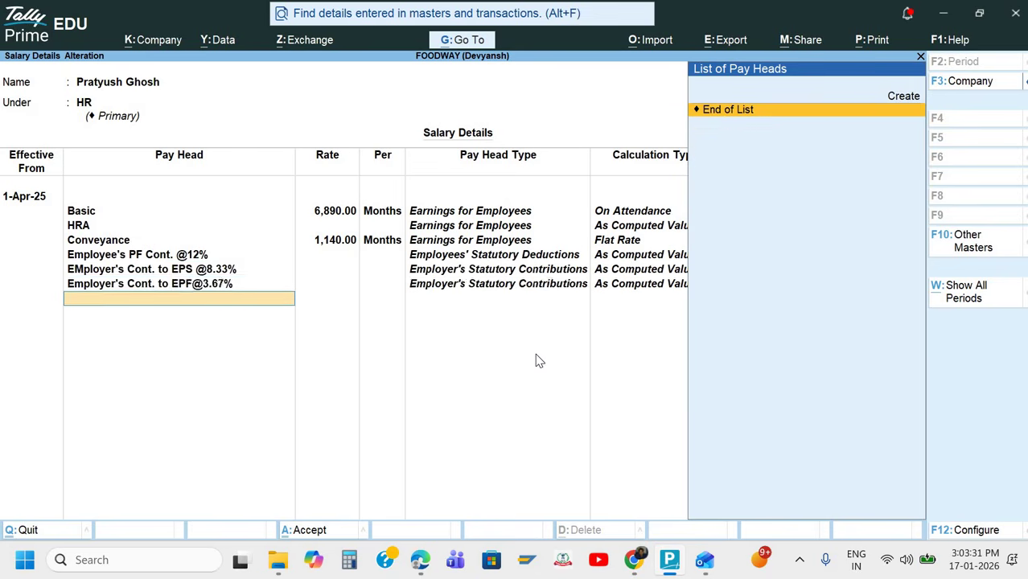
pyautogui.press('Return')
pyautogui.press('Return')
# Leave salary details for the Gateway of Tally, declining to quit the program, and open a new payroll voucher.
pyautogui.press('Escape')
pyautogui.press('Escape')
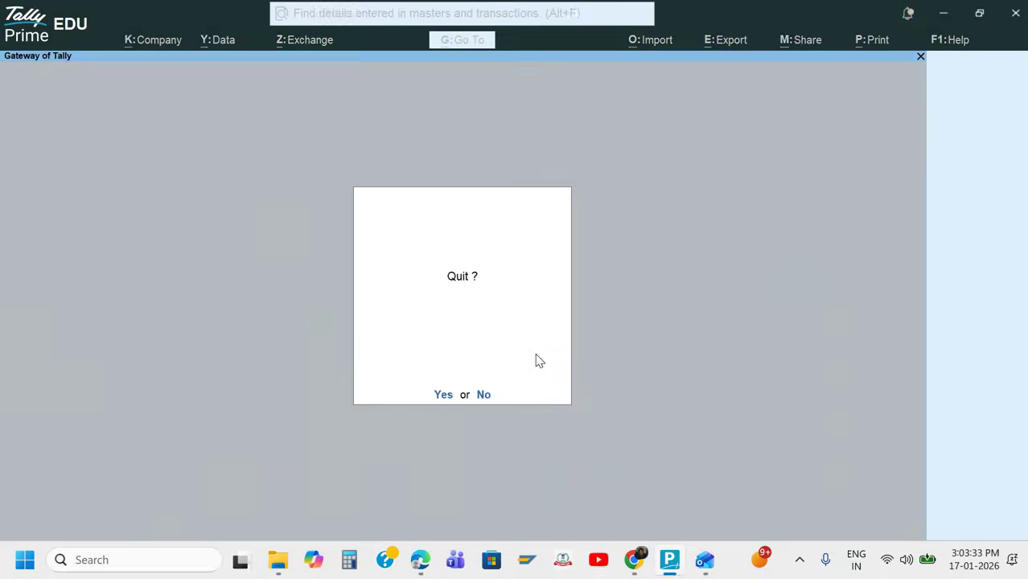
pyautogui.press('n')
pyautogui.press('Down')
pyautogui.press('Down')
pyautogui.press('Down')
pyautogui.press('Return')
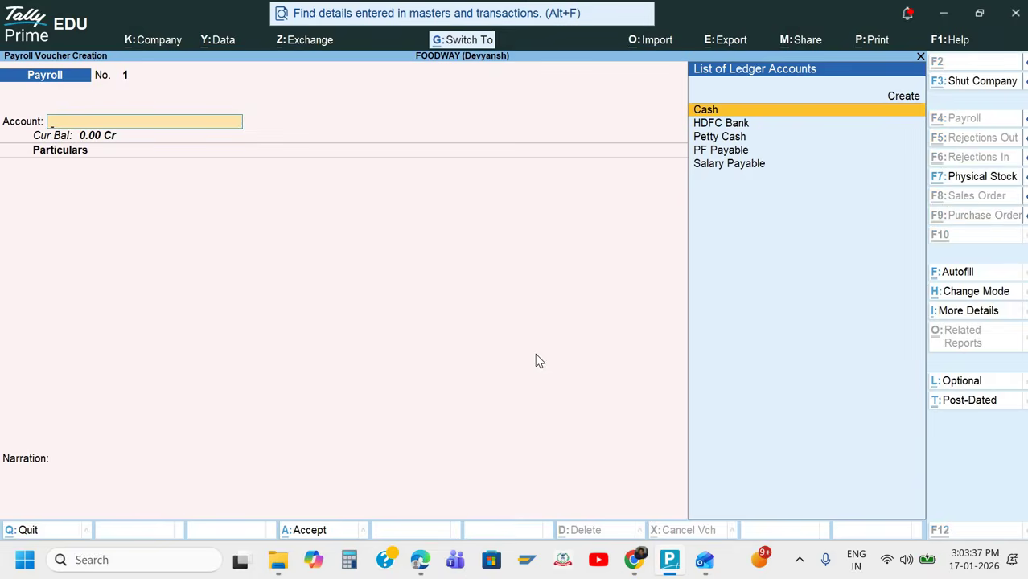
# Start Payroll Autofill in the voucher, processing Salary for the period 1-10-2025 to 31-10-2025.
pyautogui.hotkey('ctrl', 'f')
pyautogui.press('Return')
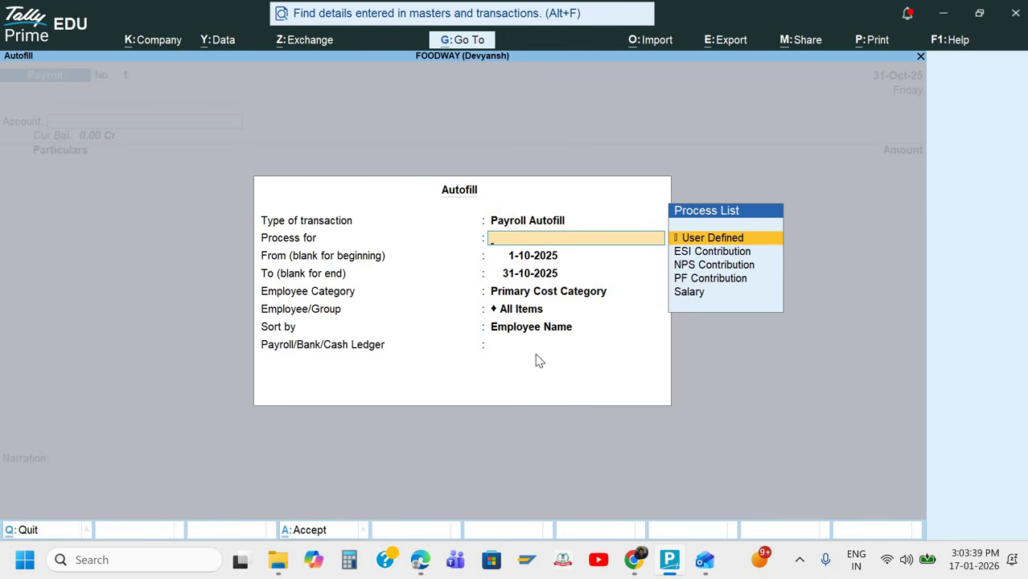
pyautogui.press('Down')
pyautogui.press('Down')
pyautogui.press('Down')
pyautogui.press('Down')
pyautogui.press('Return')
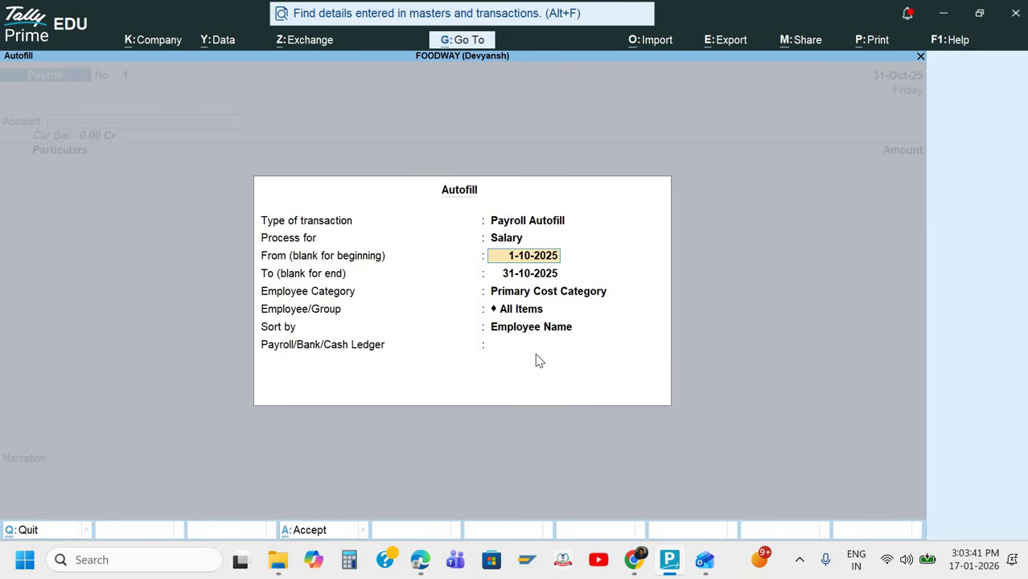
pyautogui.press('Return')
pyautogui.press('Return')
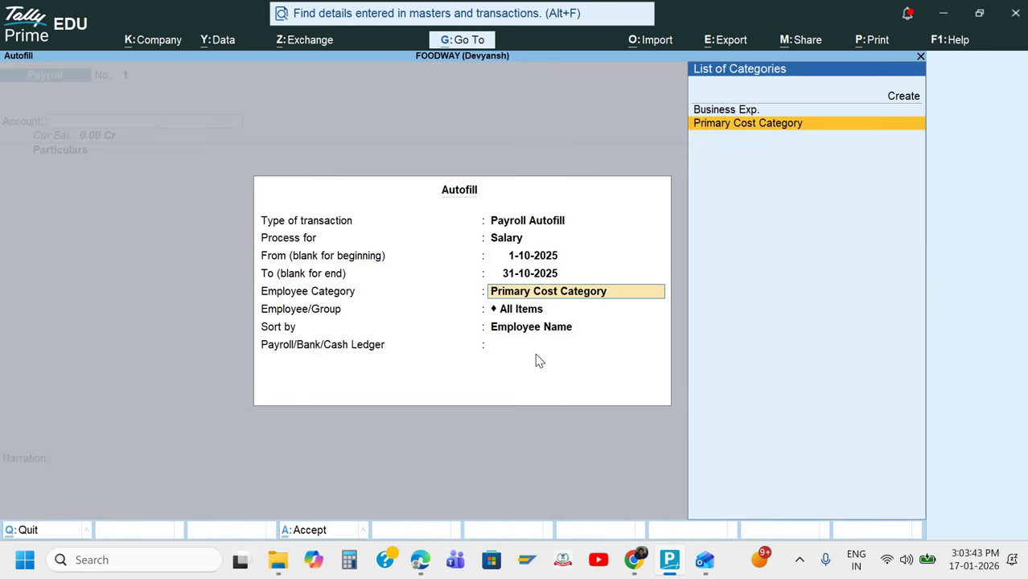
# Autofill the voucher for Primary Cost Category, All Items, sorted by Employee Name, with the Salary Payable ledger, and save it.
pyautogui.press('Return')
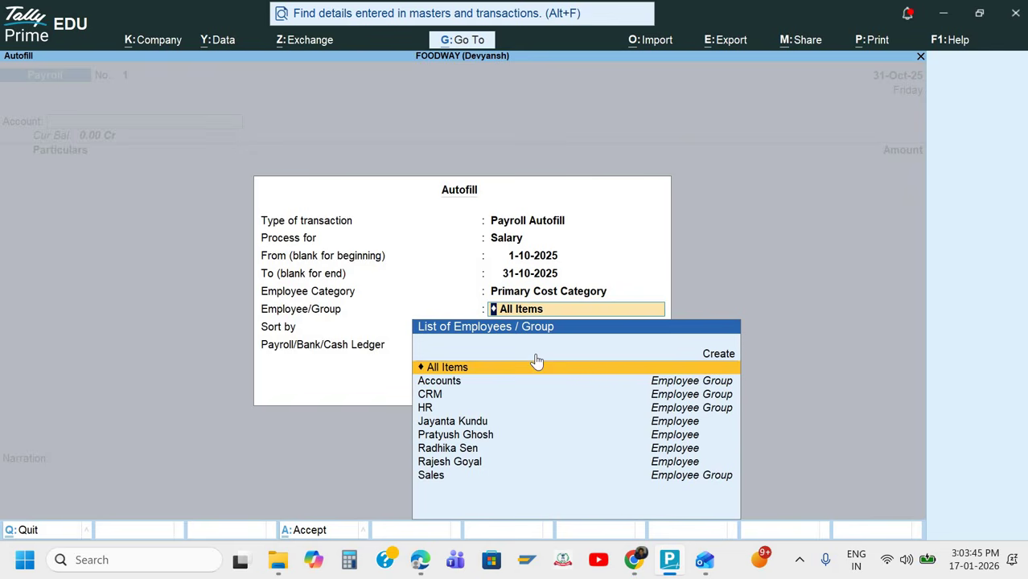
pyautogui.press('Return')
pyautogui.press('Return')
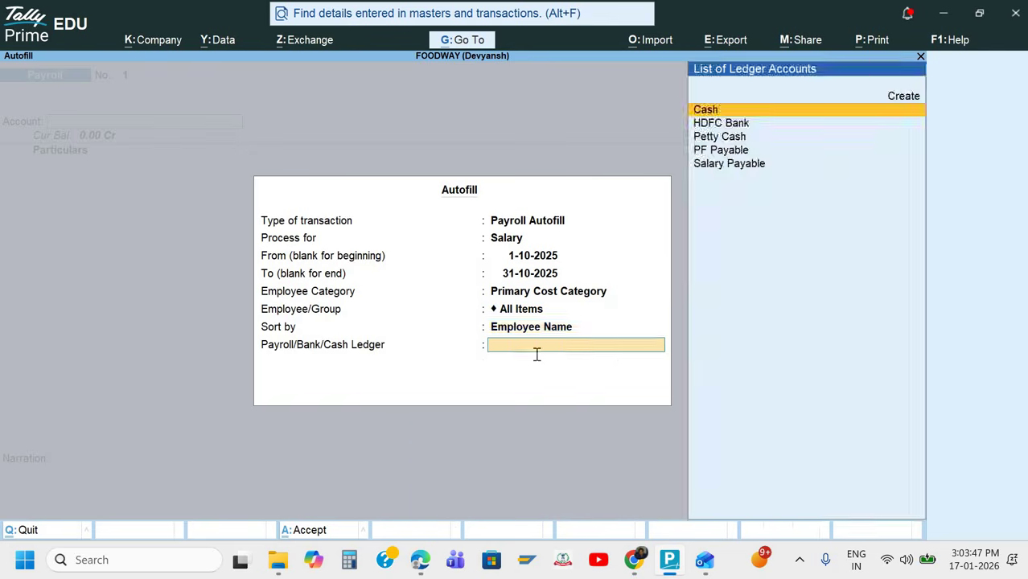
pyautogui.press('Down')
pyautogui.press('Down')
pyautogui.press('Down')
pyautogui.press('Down')
pyautogui.press('Return')
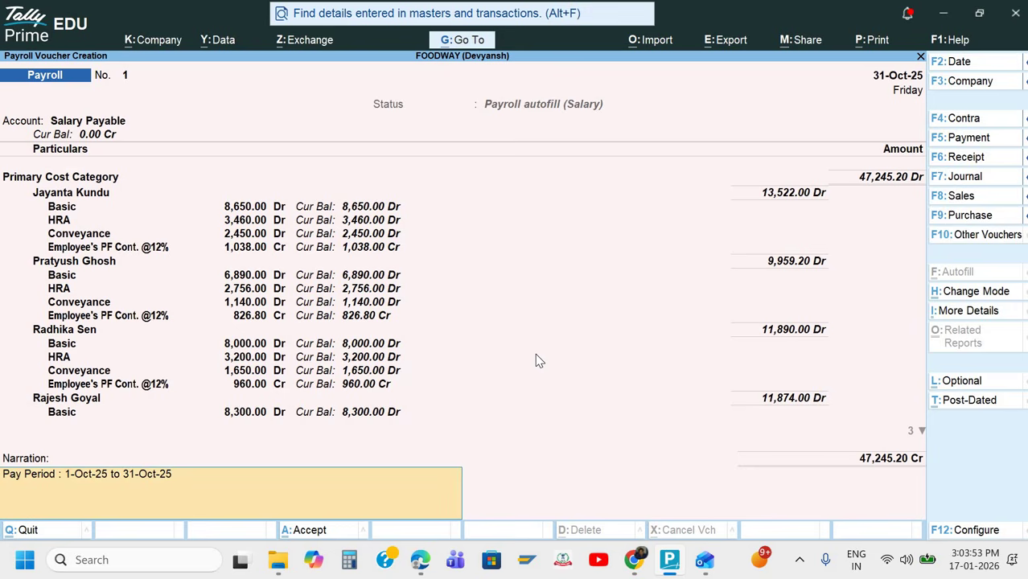
pyautogui.press('ctrl')
pyautogui.hotkey('ctrl', 'a')
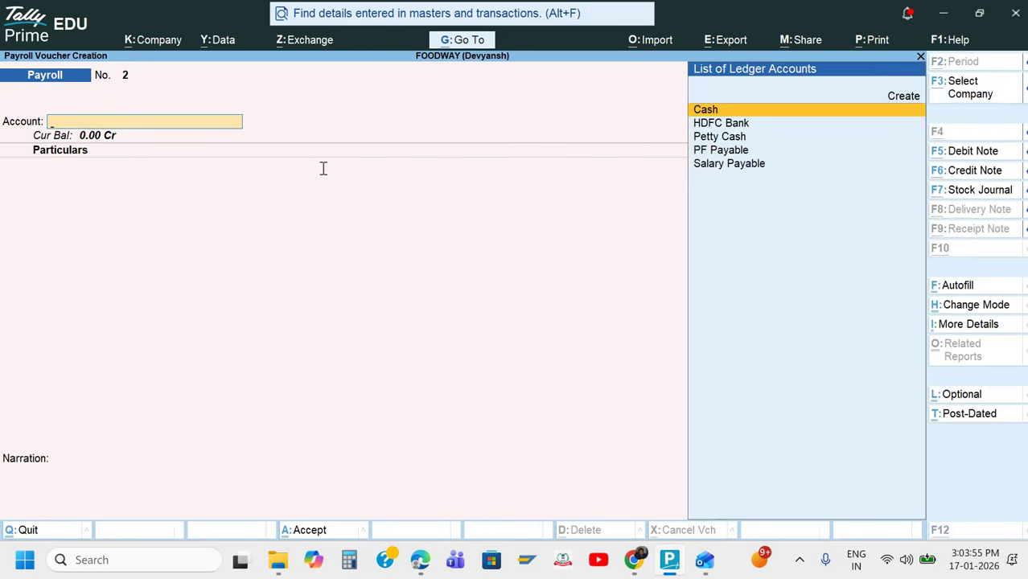
# Switch to Tally Set 2.pdf in the browser and read questions 11 and 12 on salary payable and the Employer PF Contribution.
pyautogui.hotkey('alt', 'Tab')
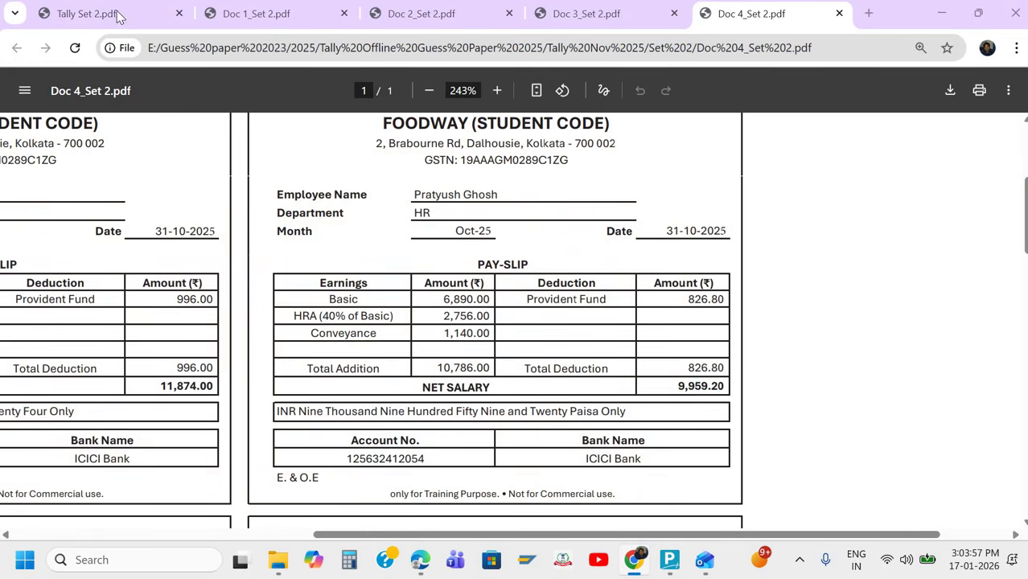
pyautogui.hotkey('ctrl', 'Tab')
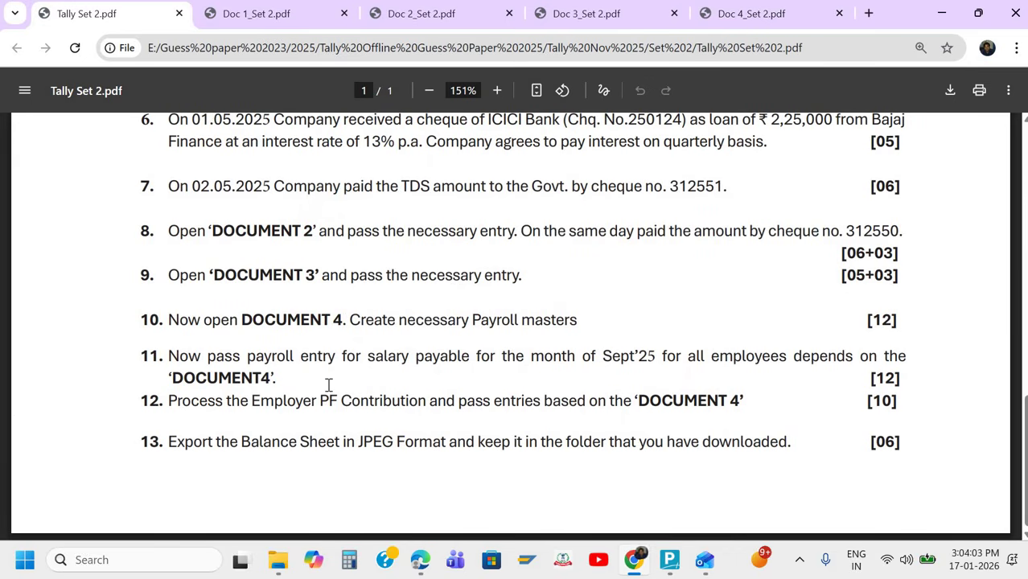
pyautogui.moveTo(368, 355); pyautogui.dragTo(473, 356)
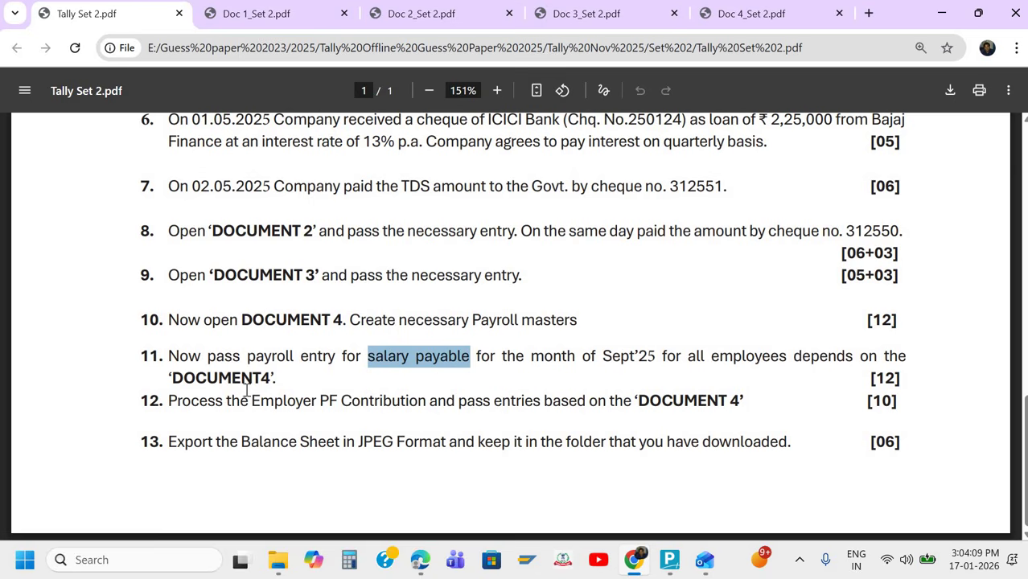
pyautogui.click(534, 426)
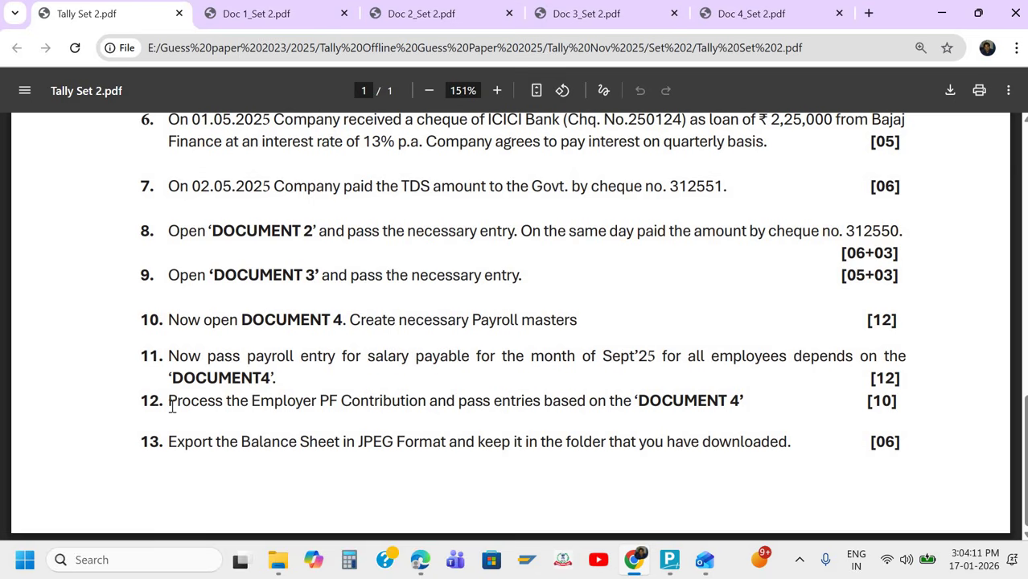
pyautogui.moveTo(417, 403); pyautogui.dragTo(748, 407)
pyautogui.click(420, 407)
pyautogui.moveTo(322, 397); pyautogui.dragTo(734, 389)
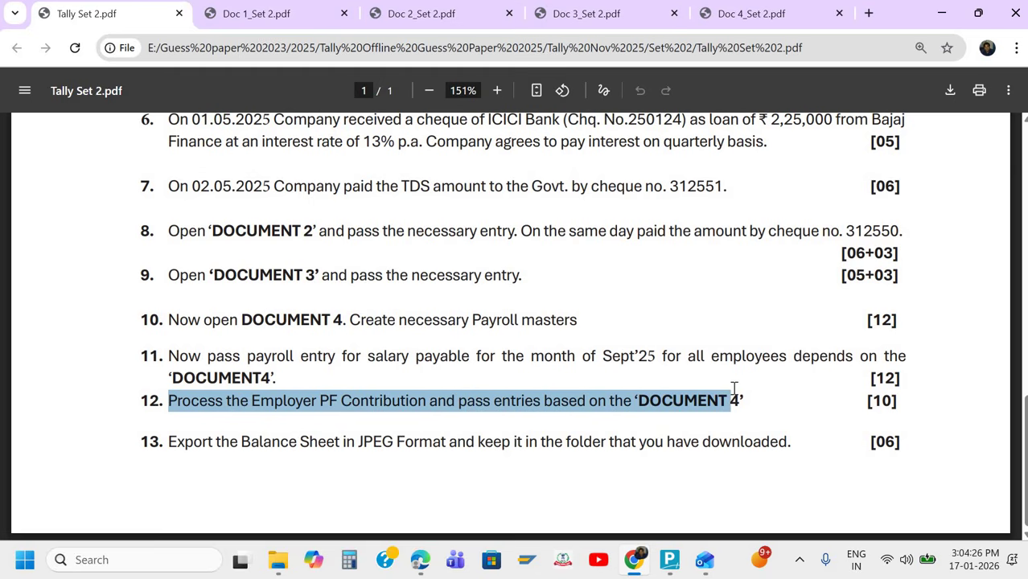
pyautogui.click(362, 393)
pyautogui.moveTo(320, 400); pyautogui.dragTo(395, 412)
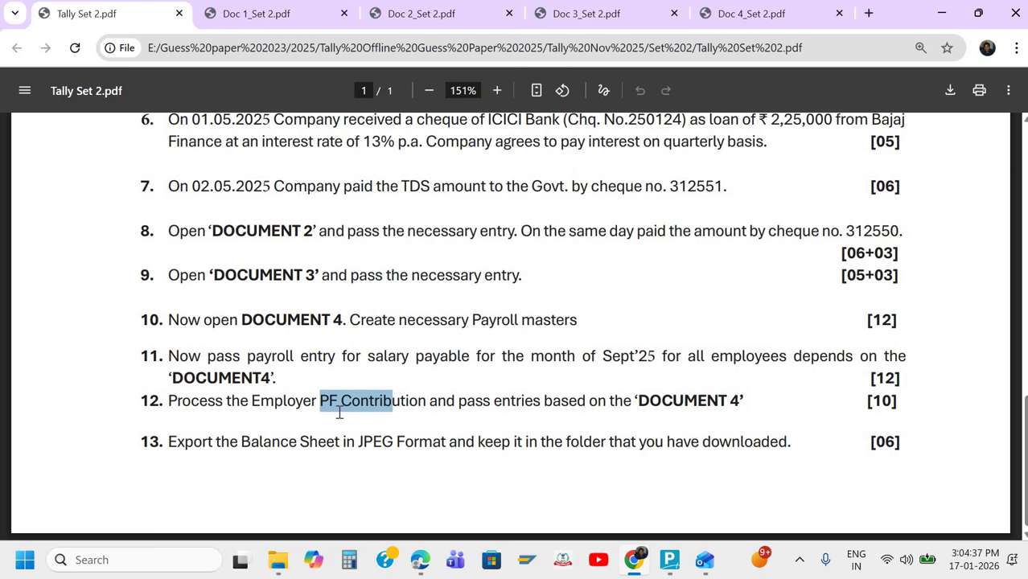
pyautogui.click(213, 404)
pyautogui.moveTo(404, 420); pyautogui.dragTo(427, 399)
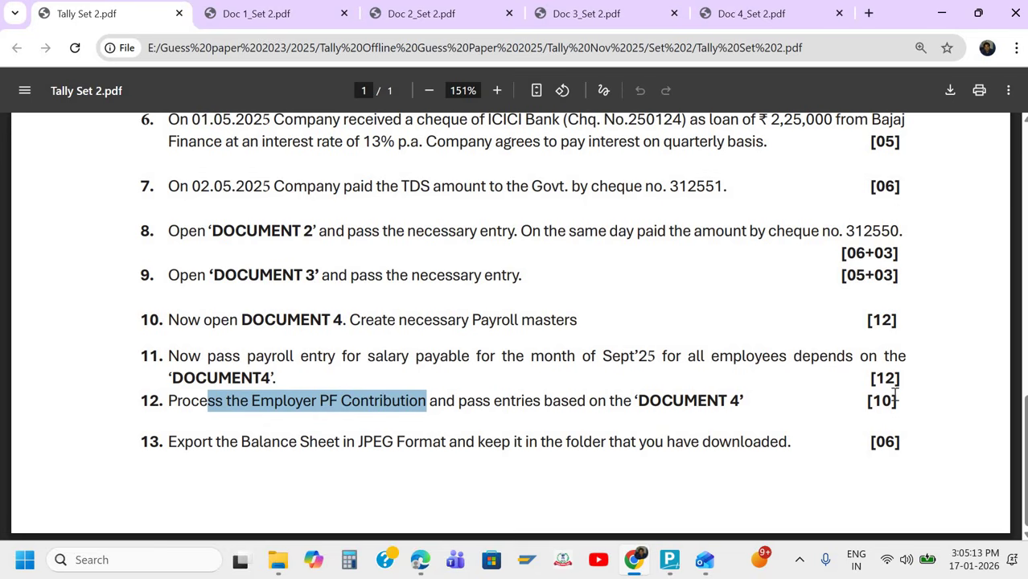
# Return to TallyPrime and start Payroll Autofill in the new voucher, processing PF Contribution for 1-10-2025 to 31-10-2025.
pyautogui.hotkey('alt', 'Tab')
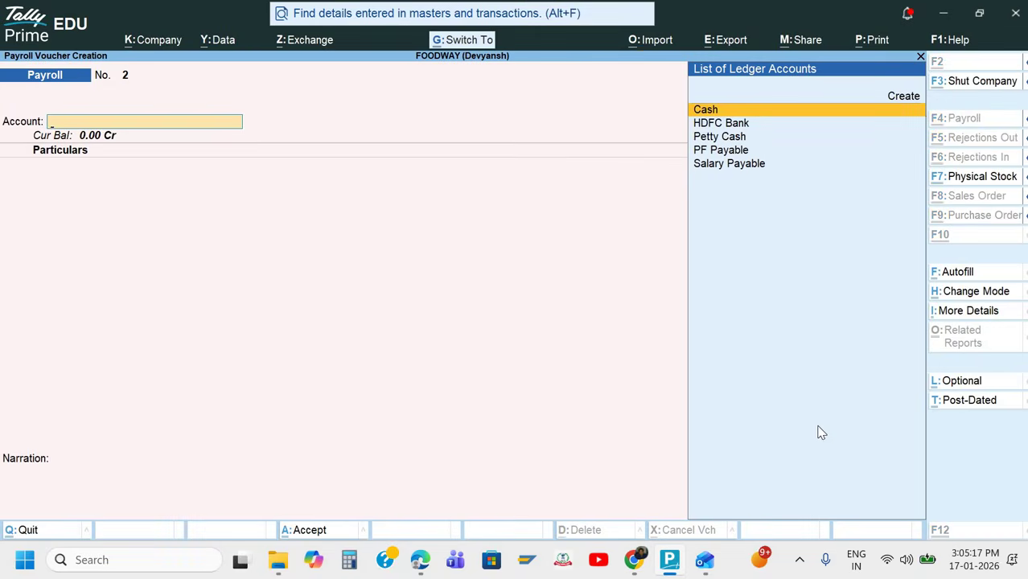
pyautogui.hotkey('ctrl', 'f')
pyautogui.press('Return')
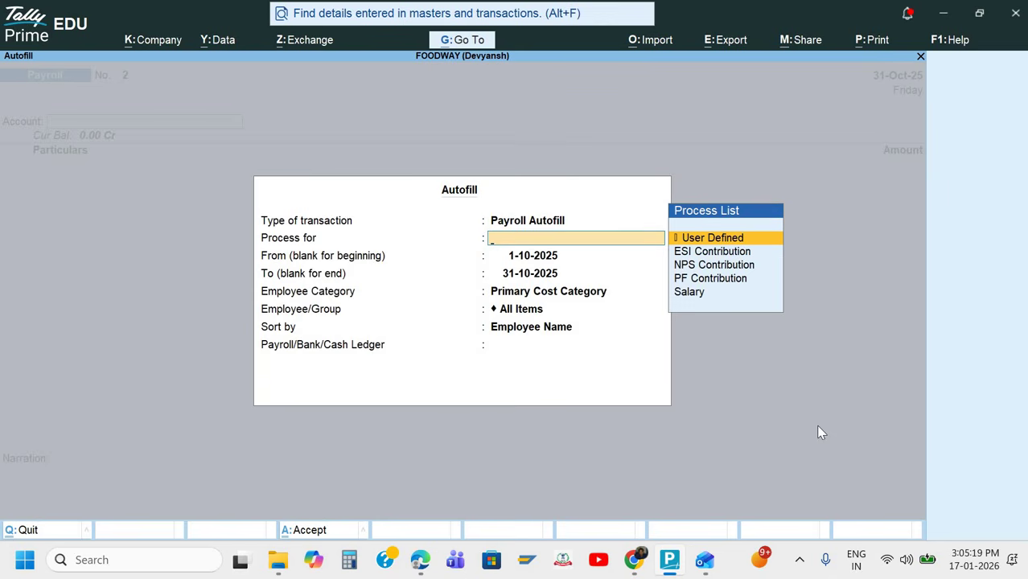
pyautogui.press('Down')
pyautogui.press('Down')
pyautogui.press('Down')
pyautogui.press('Return')
pyautogui.press('Return')
pyautogui.press('Return')
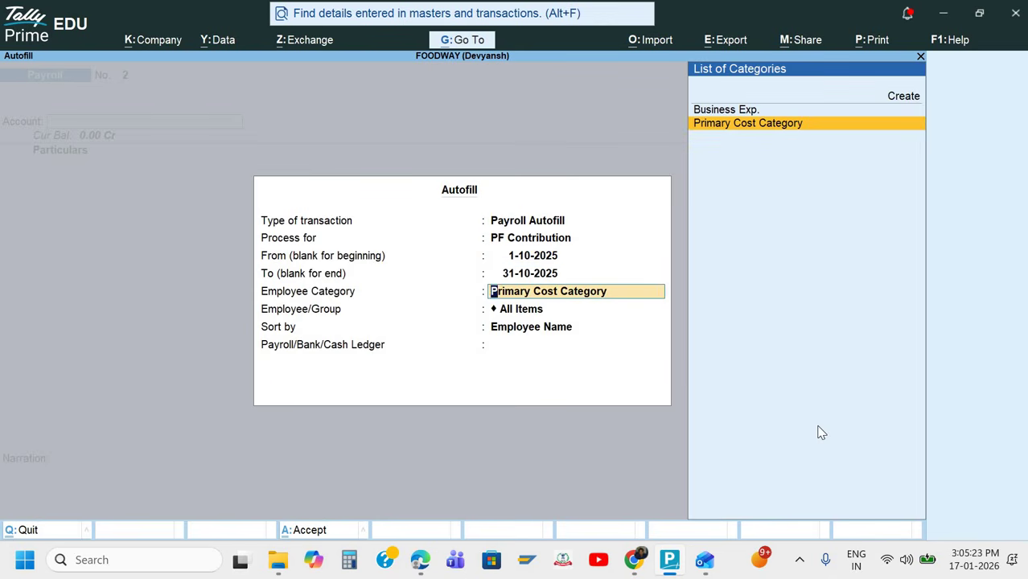
# Autofill the PF voucher for Primary Cost Category, All Items, sorted by Employee Name, with the PF Payable ledger.
pyautogui.press('Return')
pyautogui.press('Return')
pyautogui.press('Return')
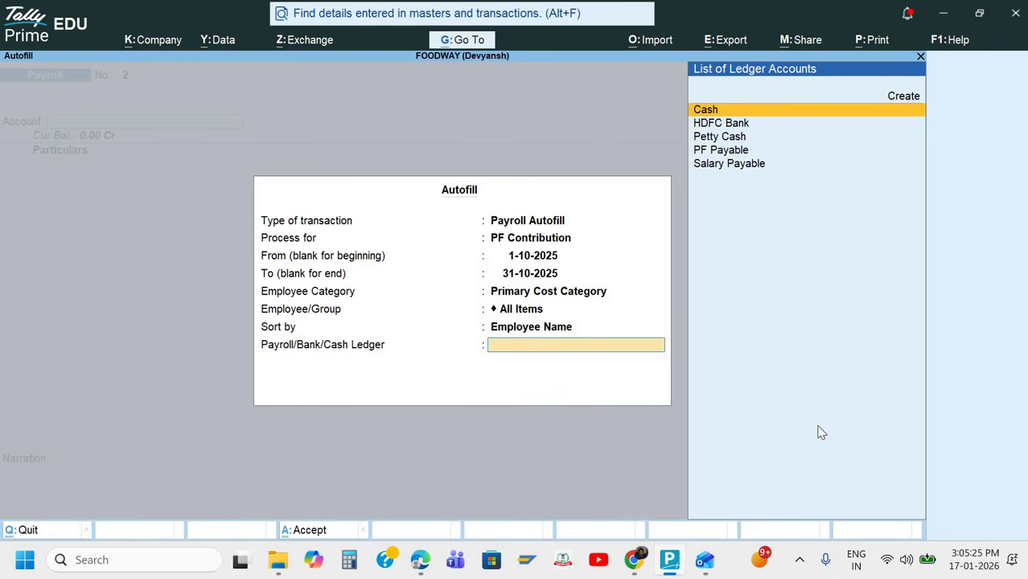
pyautogui.press('Down')
pyautogui.press('Down')
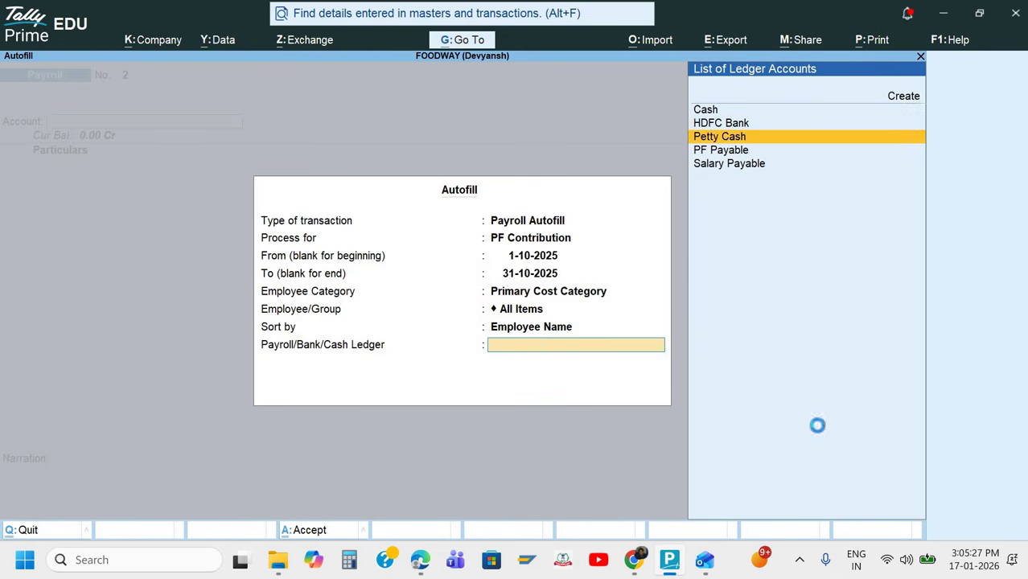
pyautogui.press('Down')
pyautogui.press('Return')
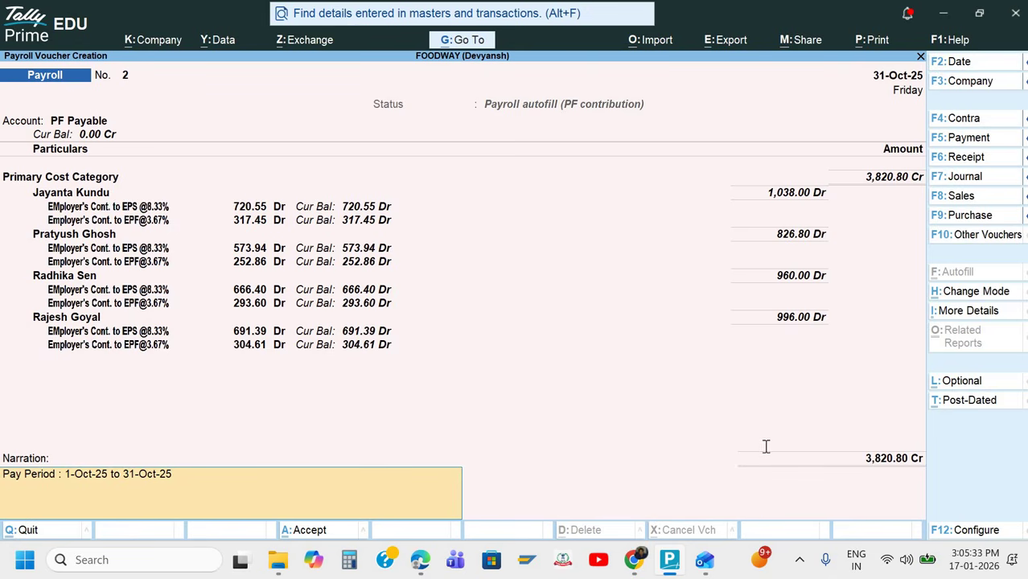
# Check question 12 in the question paper again, and accept the PF contribution payroll voucher in TallyPrime.
pyautogui.hotkey('alt', 'Tab')
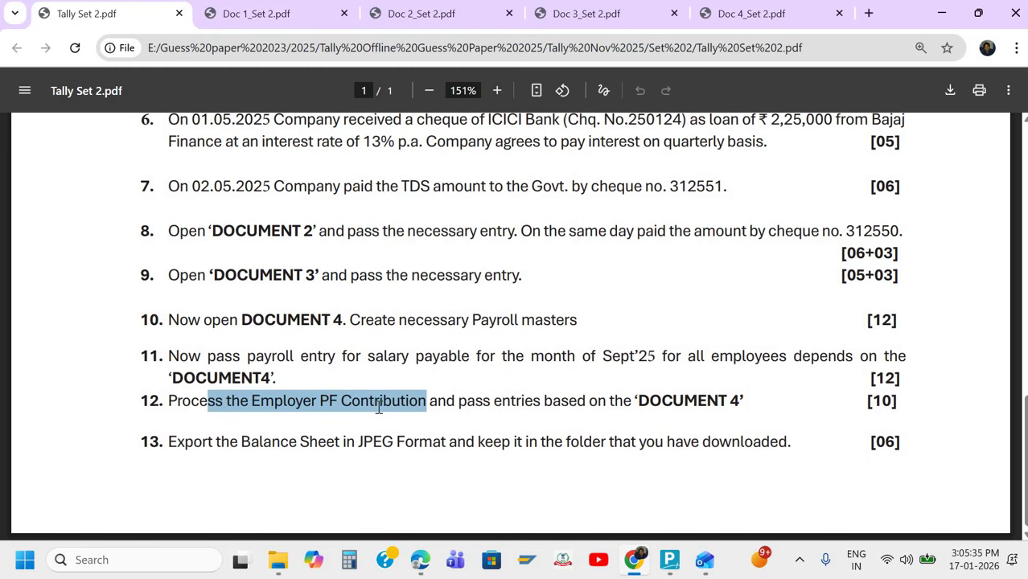
pyautogui.click(495, 400)
pyautogui.hotkey('alt', 'Tab')
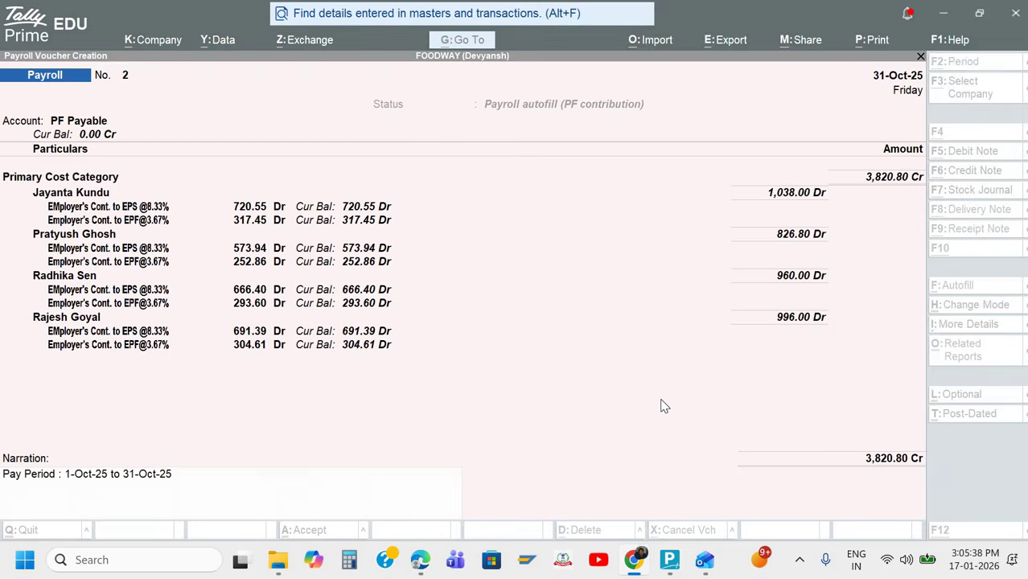
pyautogui.press('Return')
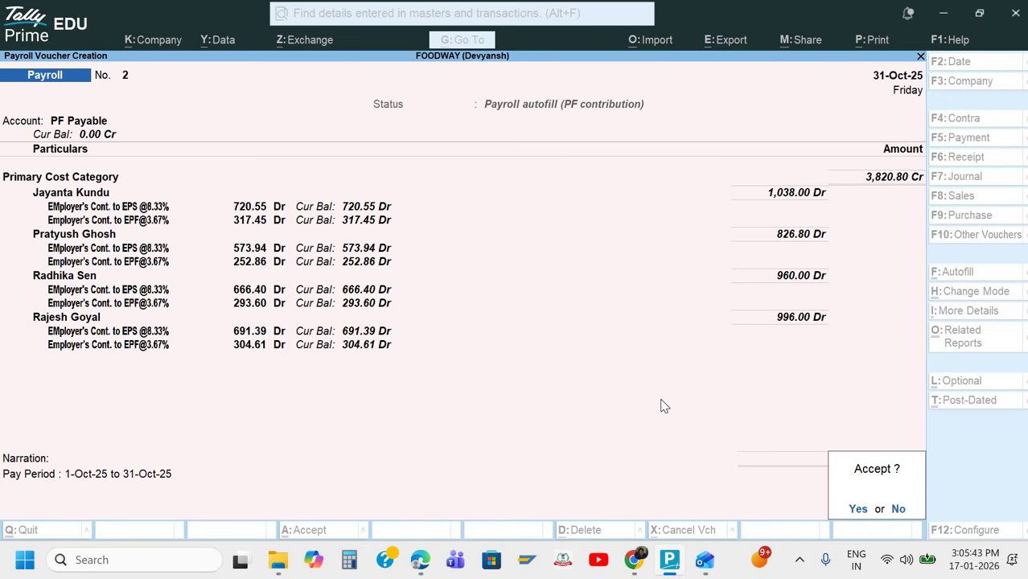
pyautogui.press('Return')
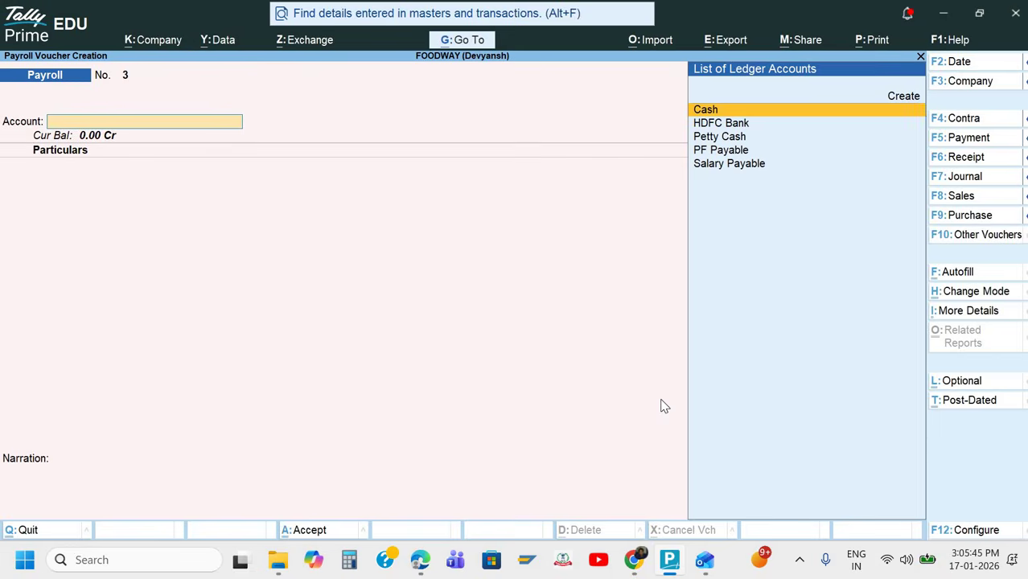
# Switch to the question paper and read the end of question 12 and question 13 on exporting the Balance Sheet.
pyautogui.hotkey('alt', 'Tab')
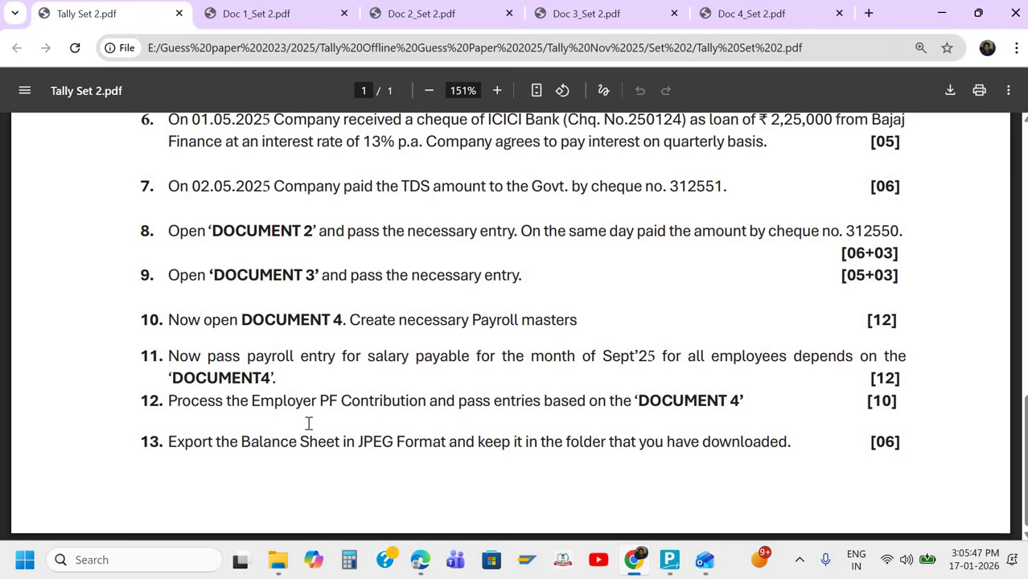
pyautogui.moveTo(465, 402); pyautogui.dragTo(633, 412)
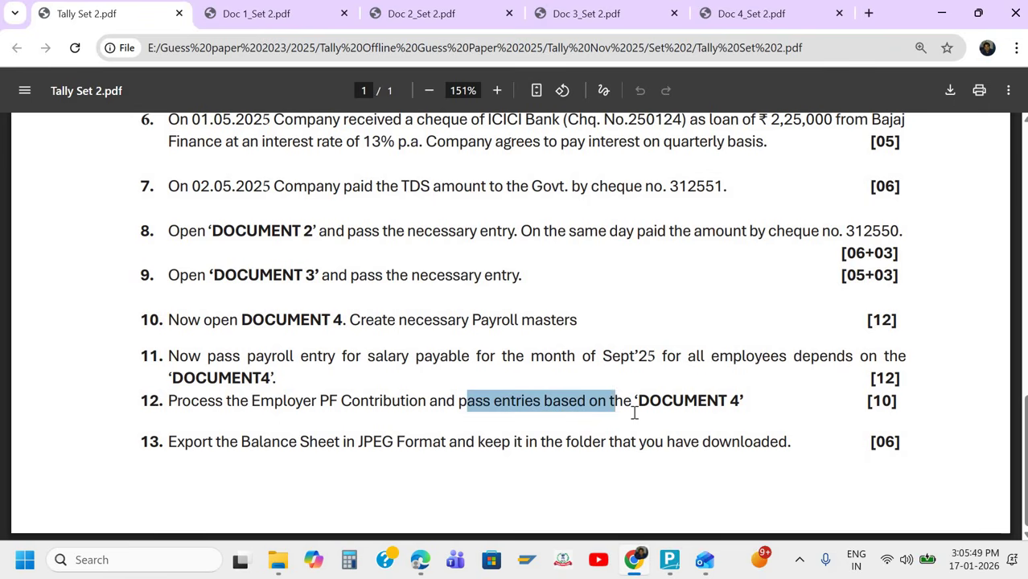
pyautogui.click(370, 448)
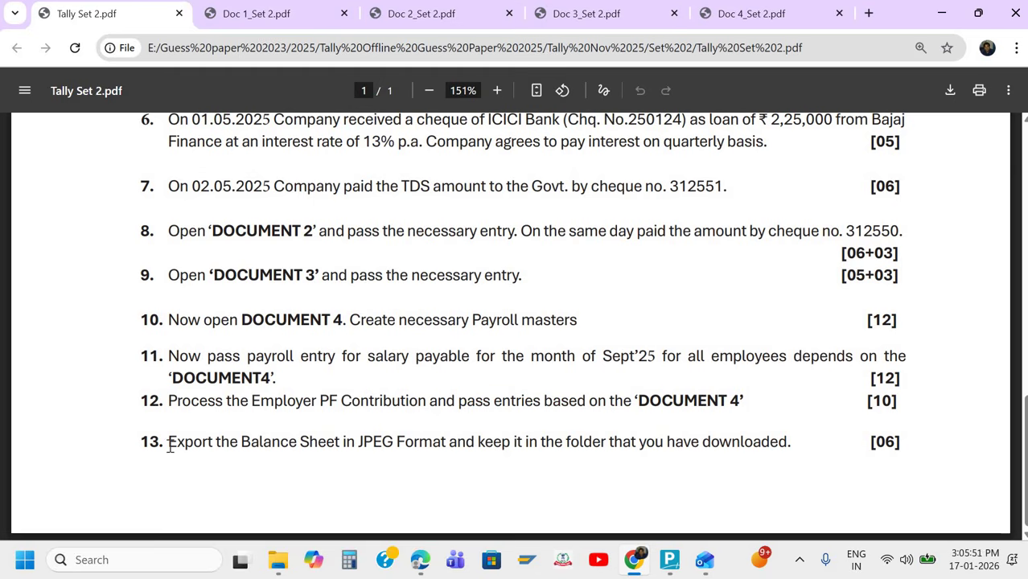
pyautogui.moveTo(170, 443); pyautogui.dragTo(482, 438)
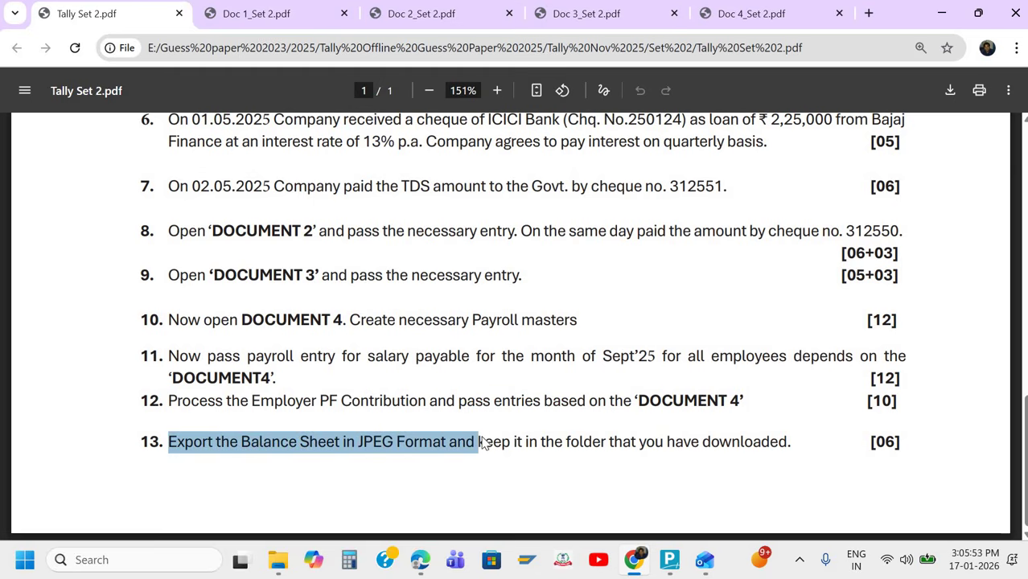
# Switch to TallyPrime, quit the blank payroll voucher, and open the Balance Sheet's export configuration.
pyautogui.hotkey('alt', 'Tab')
pyautogui.press('Escape')
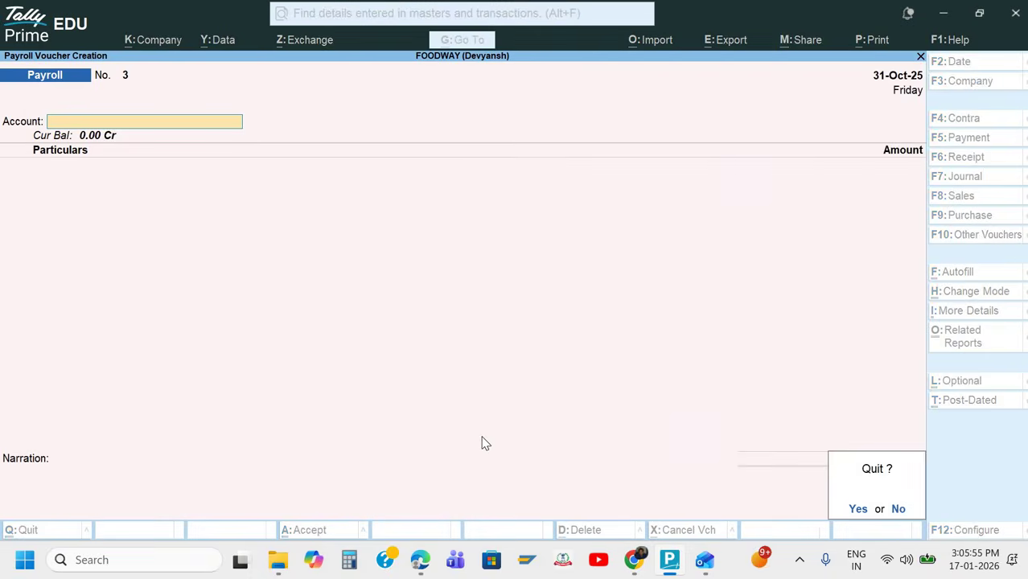
pyautogui.press('Return')
pyautogui.press('Escape')
pyautogui.press('Escape')
pyautogui.press('b')
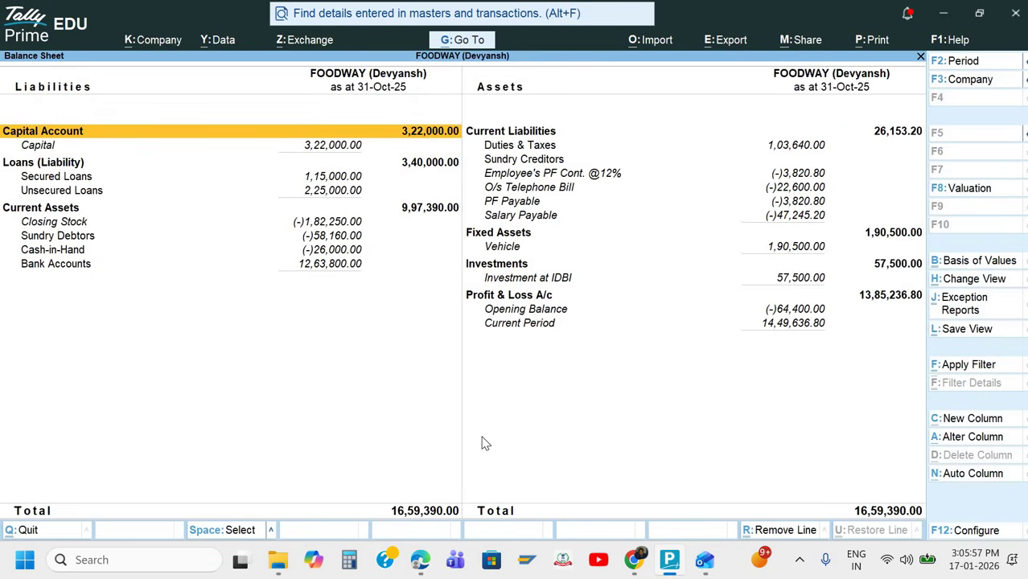
pyautogui.hotkey('alt', 'e')
pyautogui.press('c')
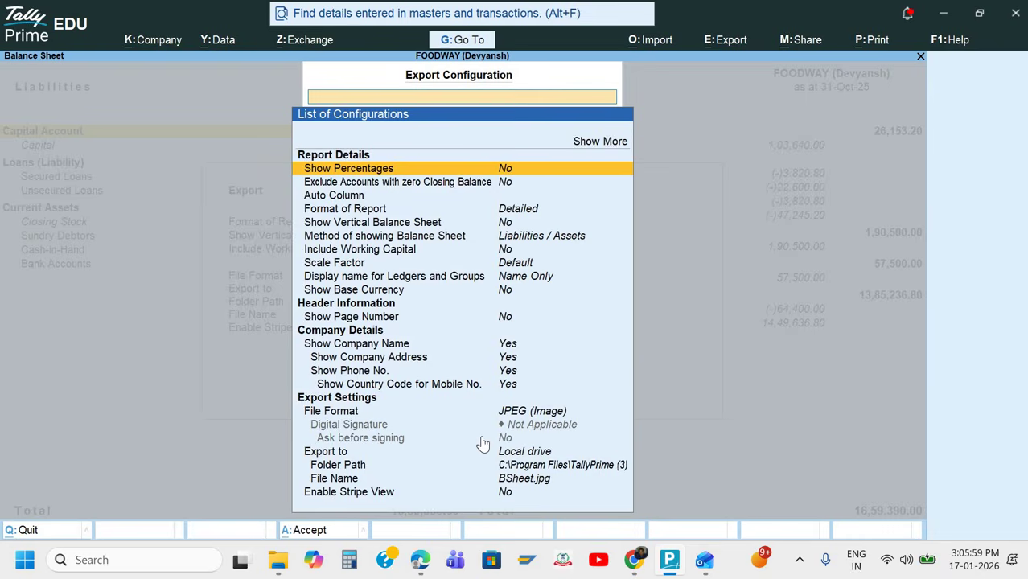
# Check the Company Data folder on the Windows desktop and rename it with the candidate's first name followed by Backup.
pyautogui.press('super+d')
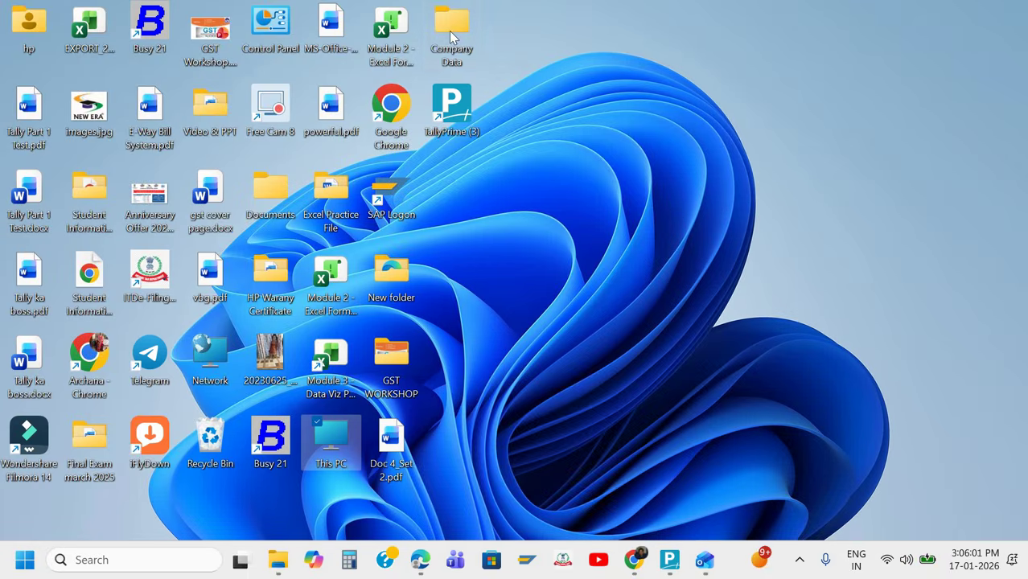
pyautogui.doubleClick(449, 31)
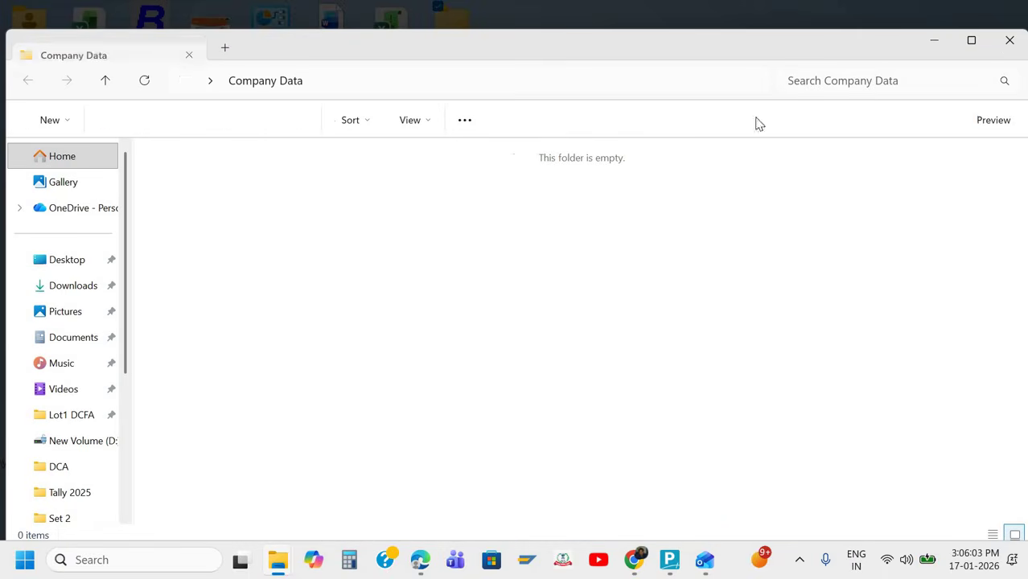
pyautogui.click(1010, 39)
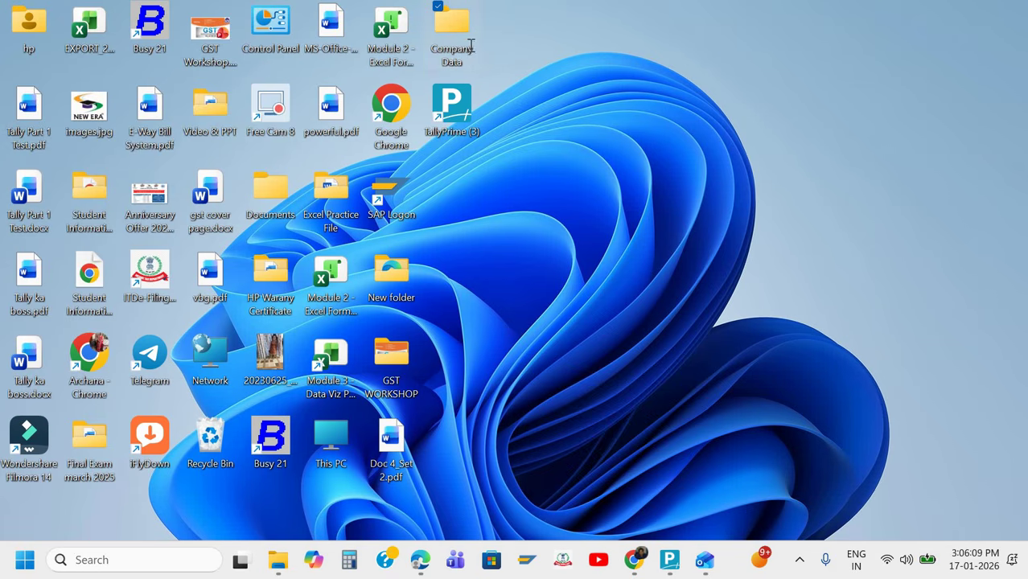
pyautogui.press('F2')
pyautogui.write('D')
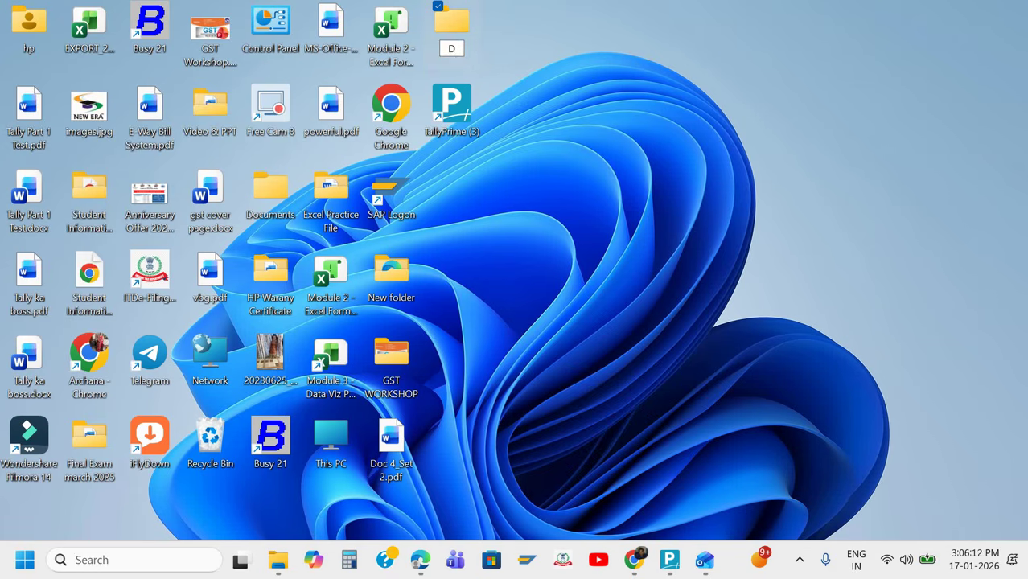
pyautogui.write('evyansh Bac')
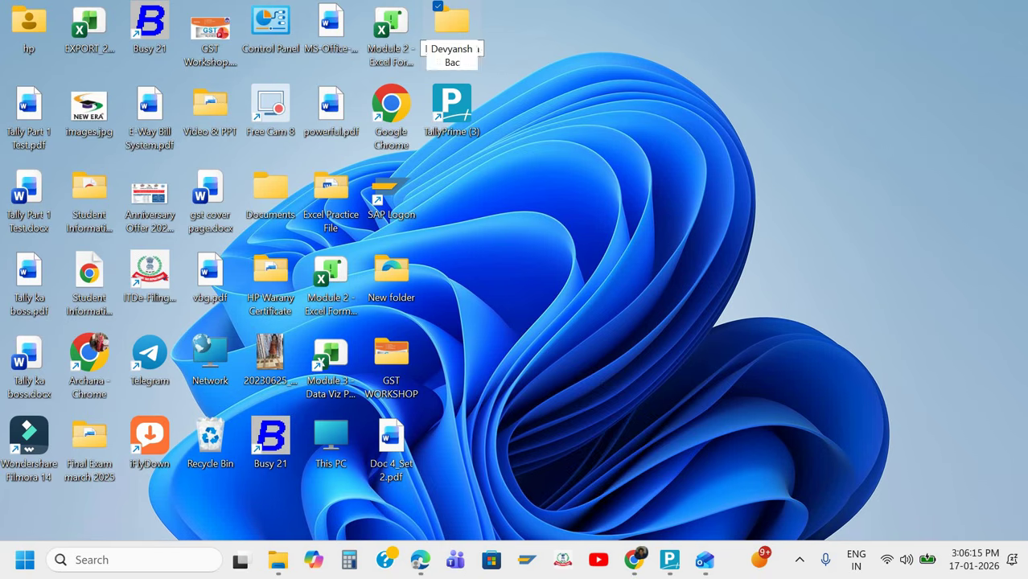
pyautogui.write('kup')
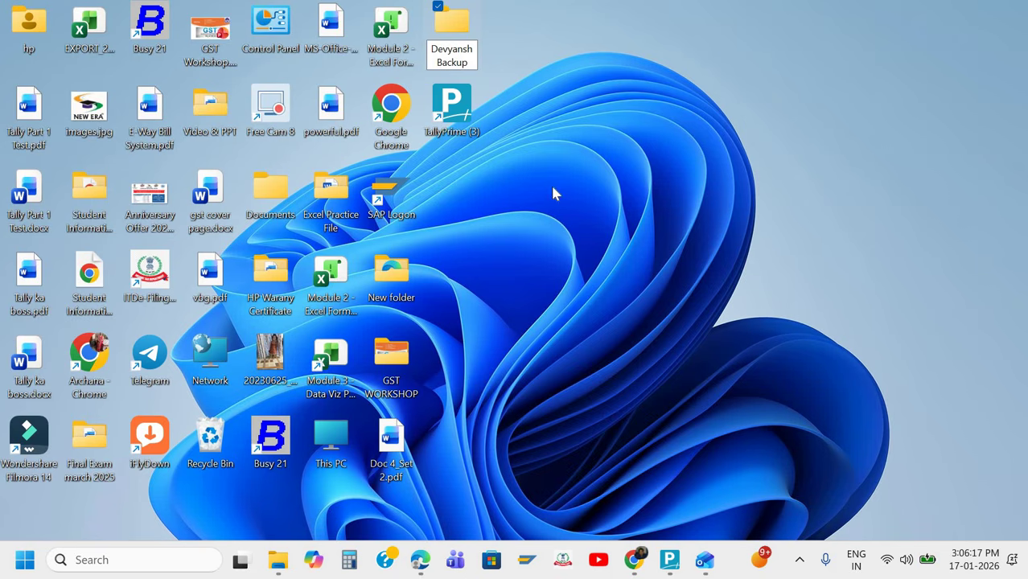
pyautogui.press('Return')
# Return to TallyPrime and set the Balance Sheet export's folder path to the renamed backup folder on the Desktop.
pyautogui.moveTo(669, 560)
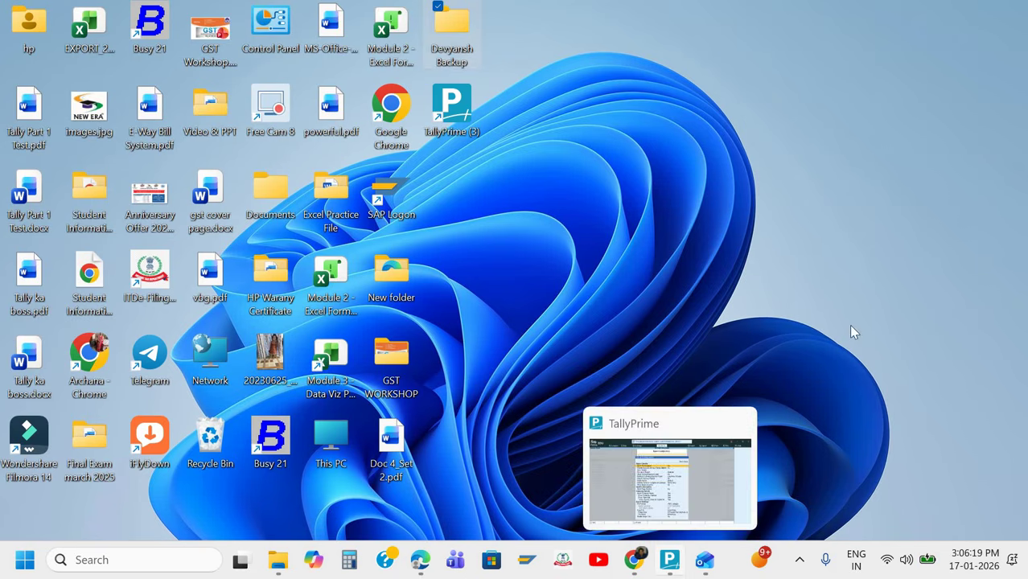
pyautogui.press('Down')
pyautogui.press('Down')
pyautogui.press('Down')
pyautogui.press('Down')
pyautogui.press('Down')
pyautogui.press('Down')
pyautogui.press('Down')
pyautogui.press('Down')
pyautogui.press('Down')
pyautogui.press('Down')
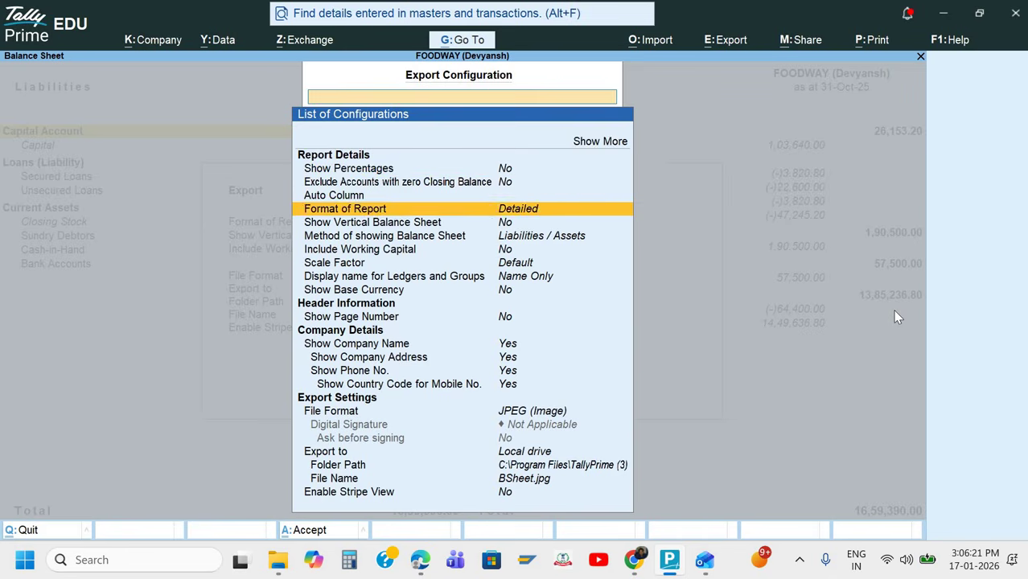
pyautogui.press('Down')
pyautogui.press('Down')
pyautogui.press('Down')
pyautogui.press('Down')
pyautogui.press('Down')
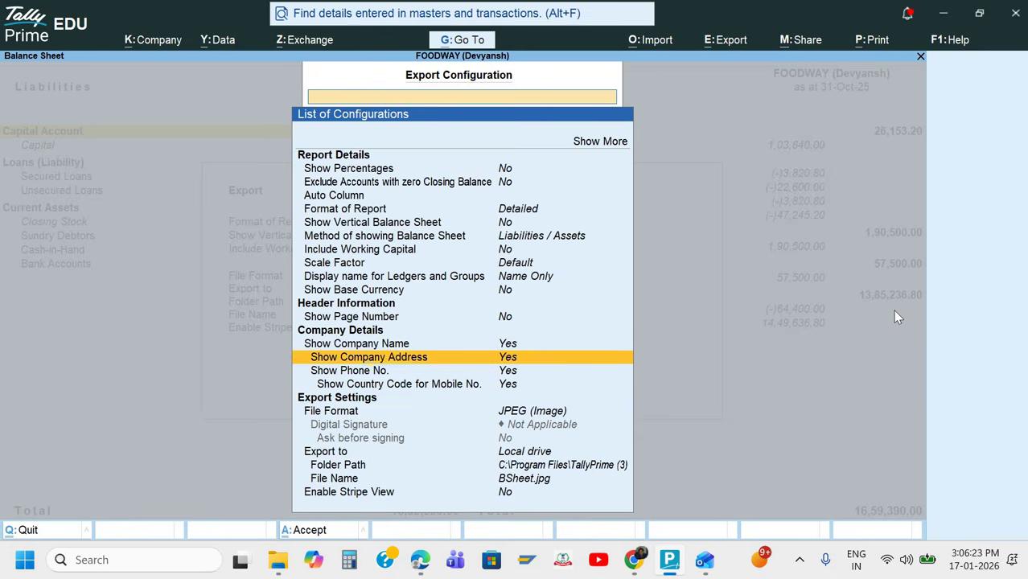
pyautogui.press('Down')
pyautogui.press('Down')
pyautogui.press('Down')
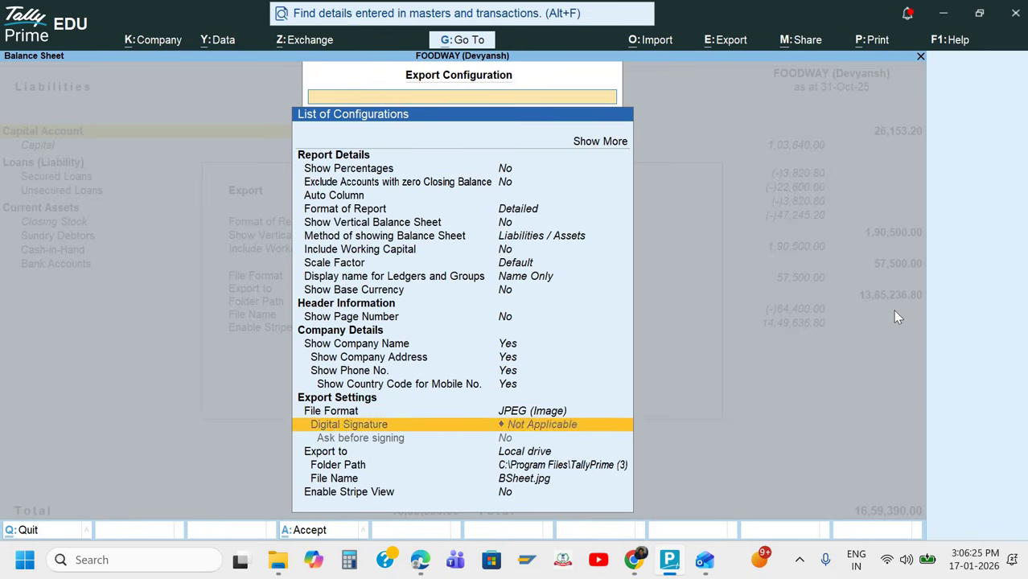
pyautogui.press('Return')
pyautogui.press('Up')
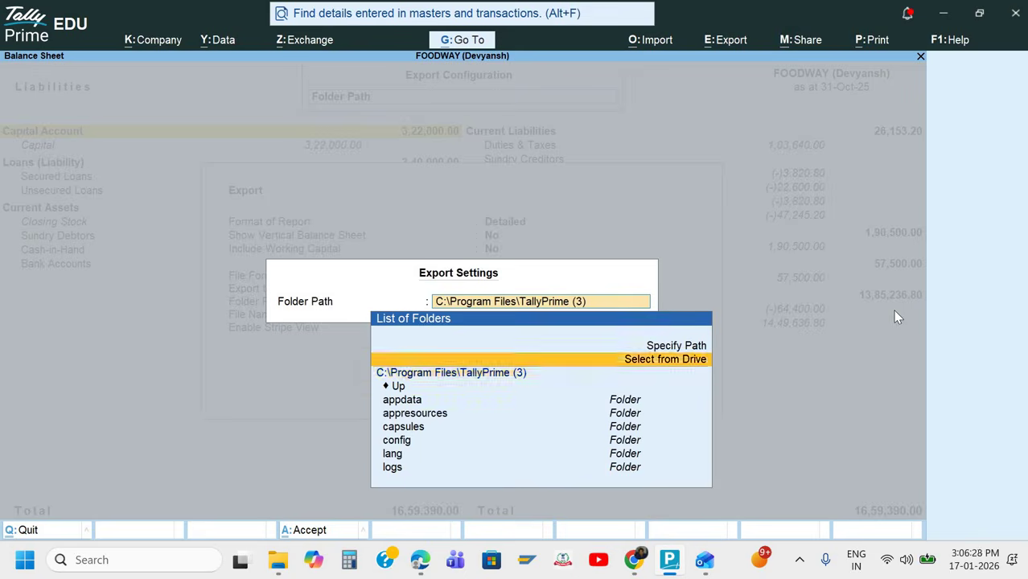
pyautogui.press('Return')
pyautogui.press('Down')
pyautogui.press('Down')
pyautogui.press('Down')
pyautogui.press('Return')
pyautogui.press('Down')
pyautogui.press('Down')
pyautogui.press('Down')
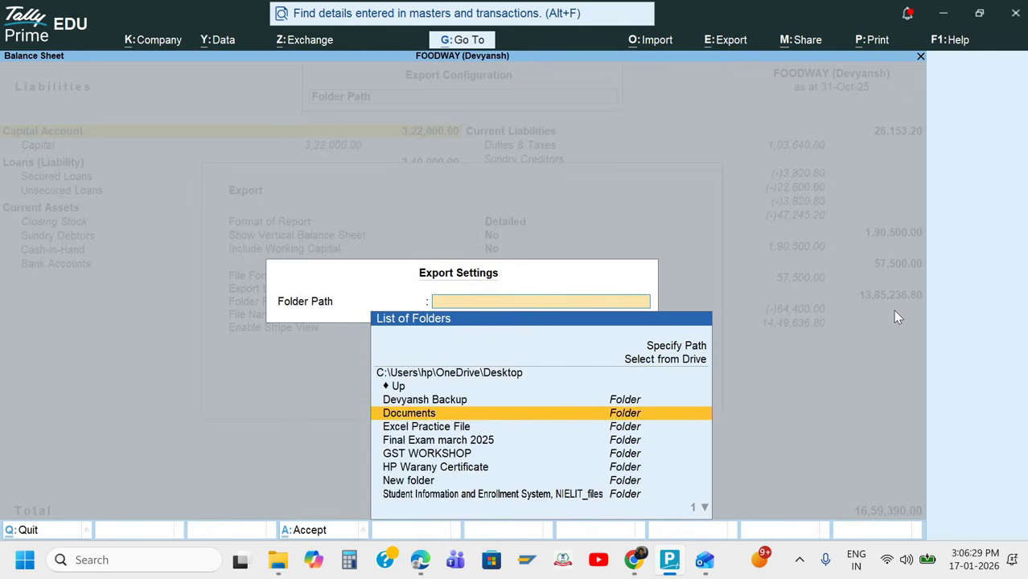
pyautogui.press('Up')
pyautogui.press('Return')
pyautogui.press('Return')
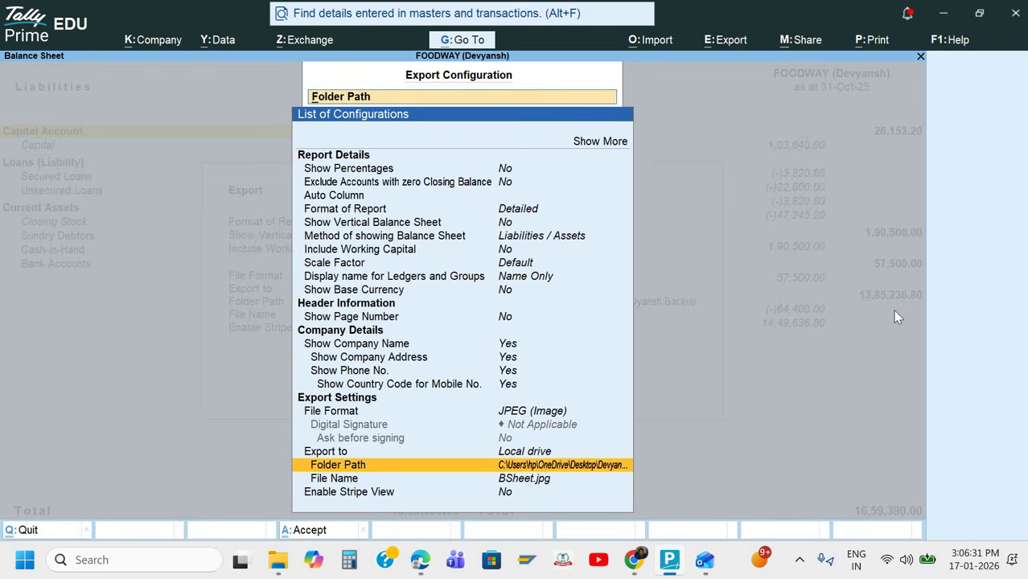
pyautogui.hotkey('ctrl', 'a')
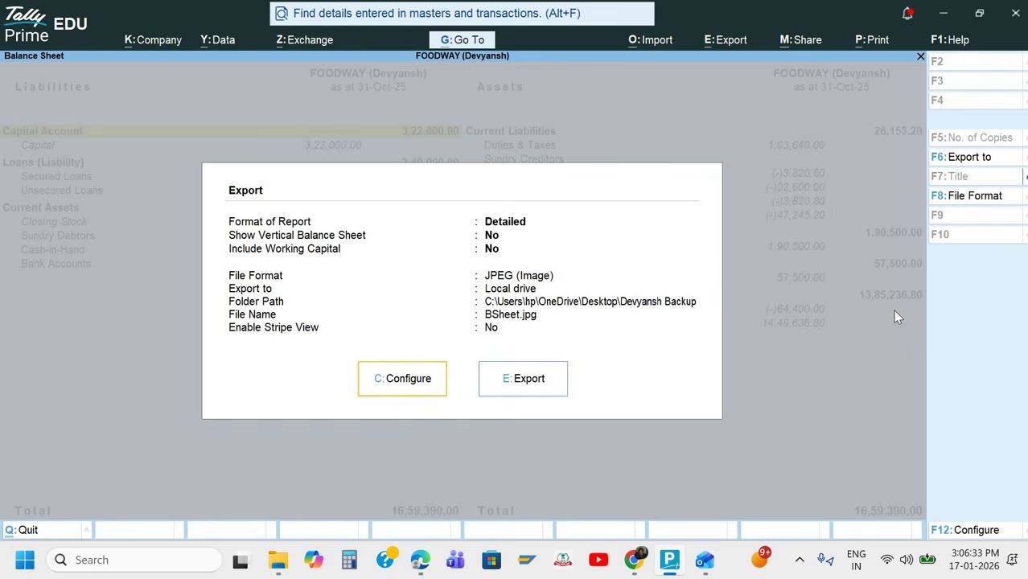
# Export the Balance Sheet as the JPEG file BSheet.jpg, and close both the exported image and the report.
pyautogui.press('e')
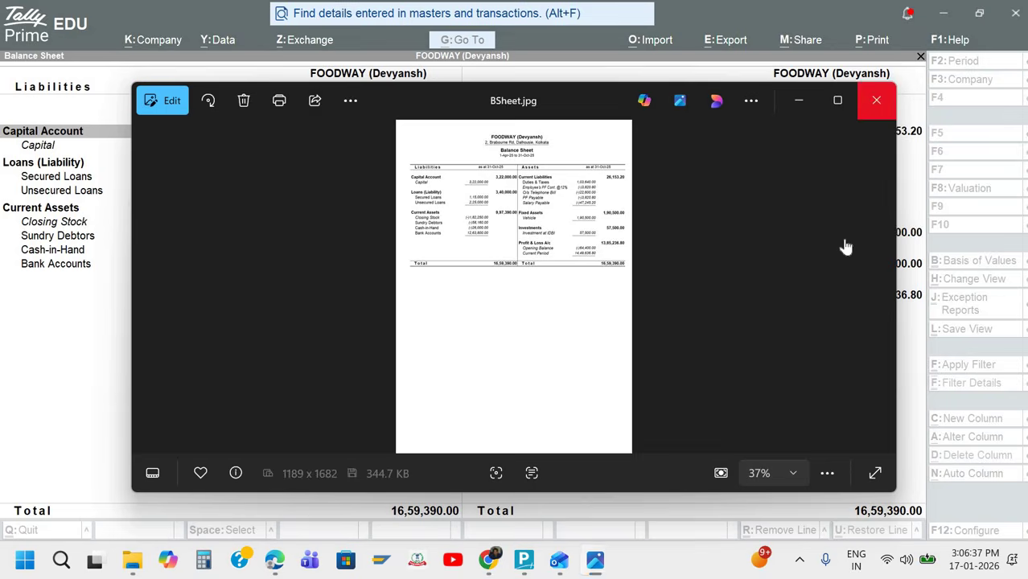
pyautogui.click(878, 105)
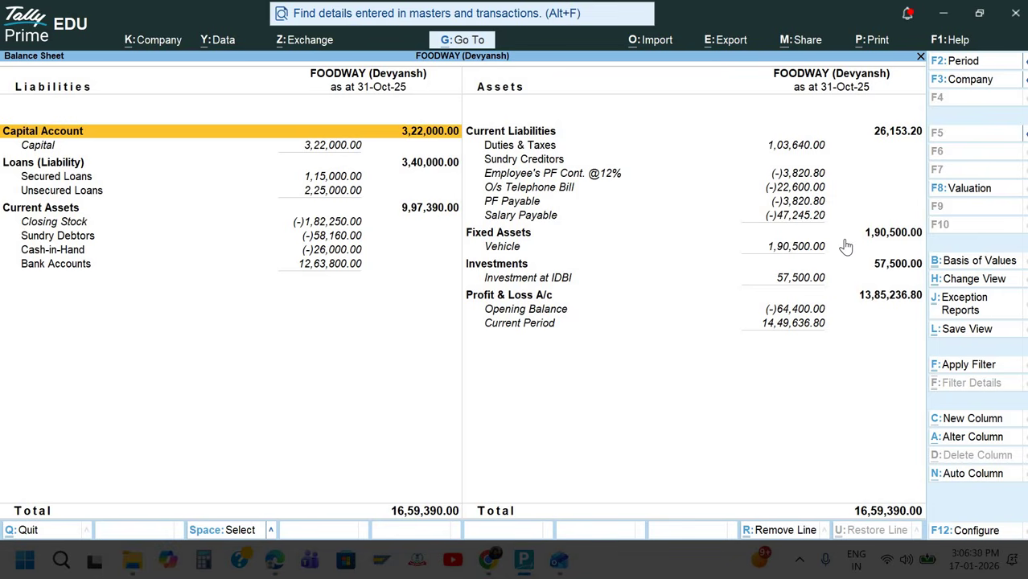
pyautogui.press('Escape')
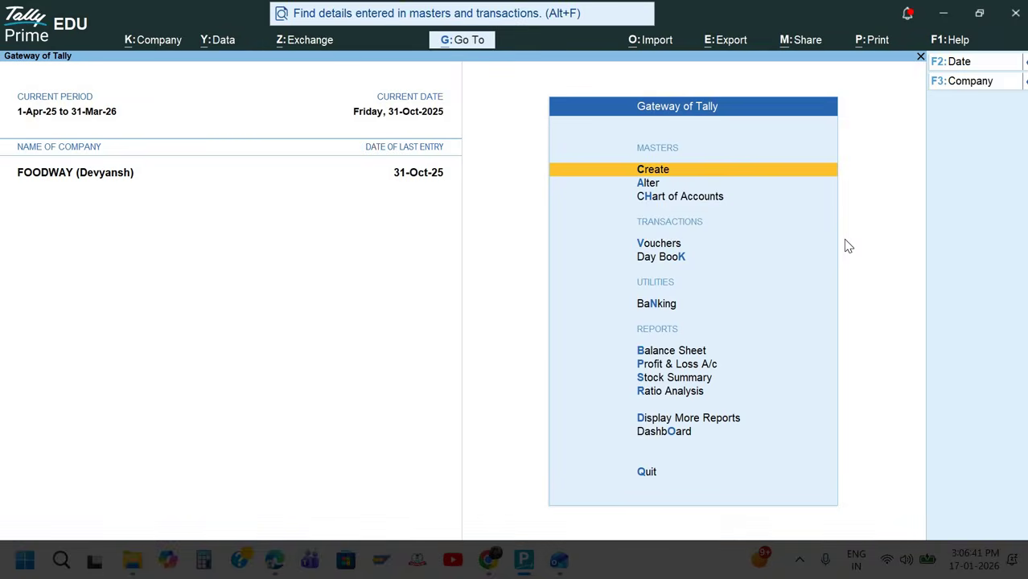
# Start a company data backup and set its backup data path to the renamed backup folder on the Desktop.
pyautogui.hotkey('alt', 'y')
pyautogui.press('Return')
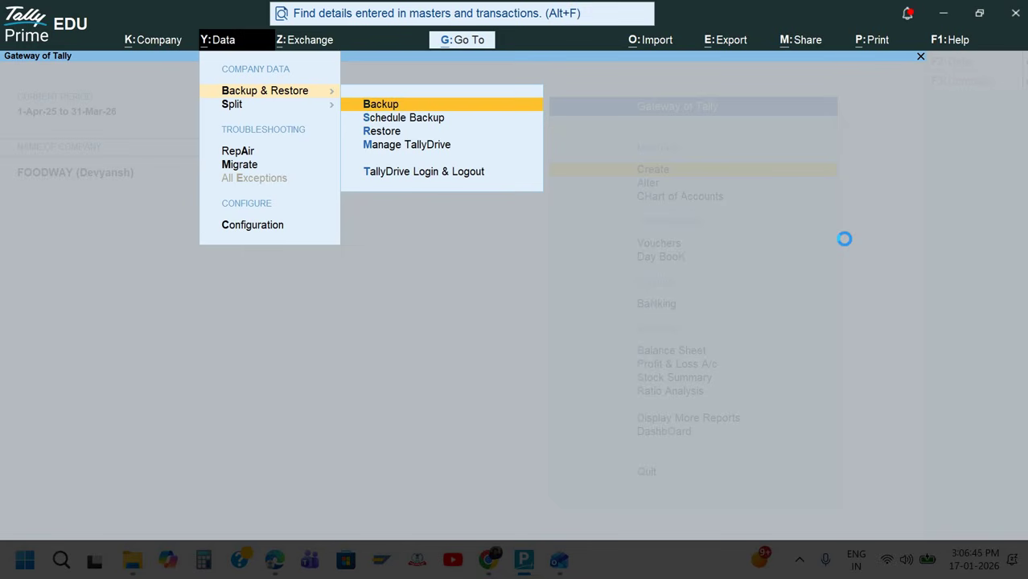
pyautogui.press('Return')
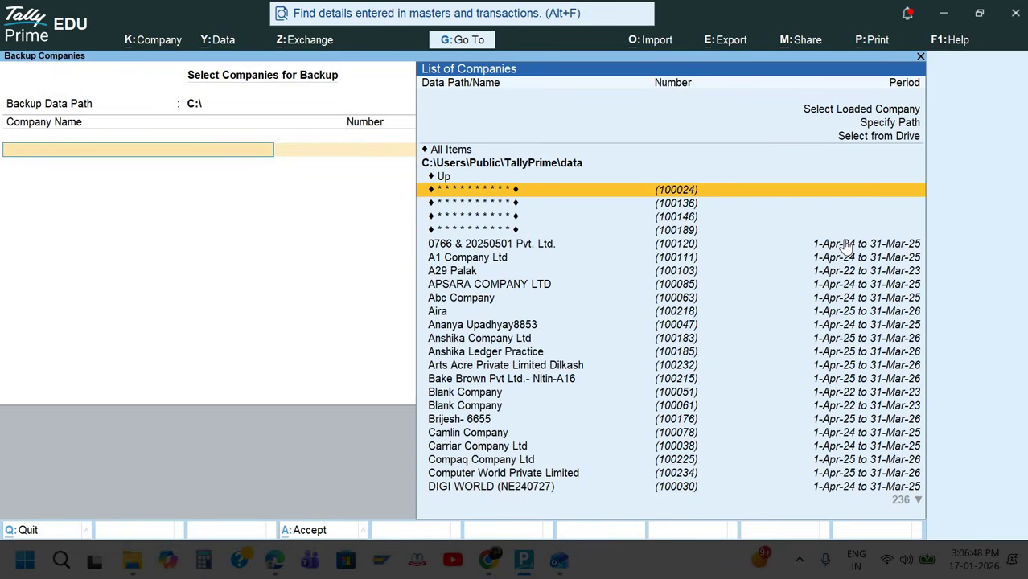
pyautogui.press('BackSpace')
pyautogui.press('Up')
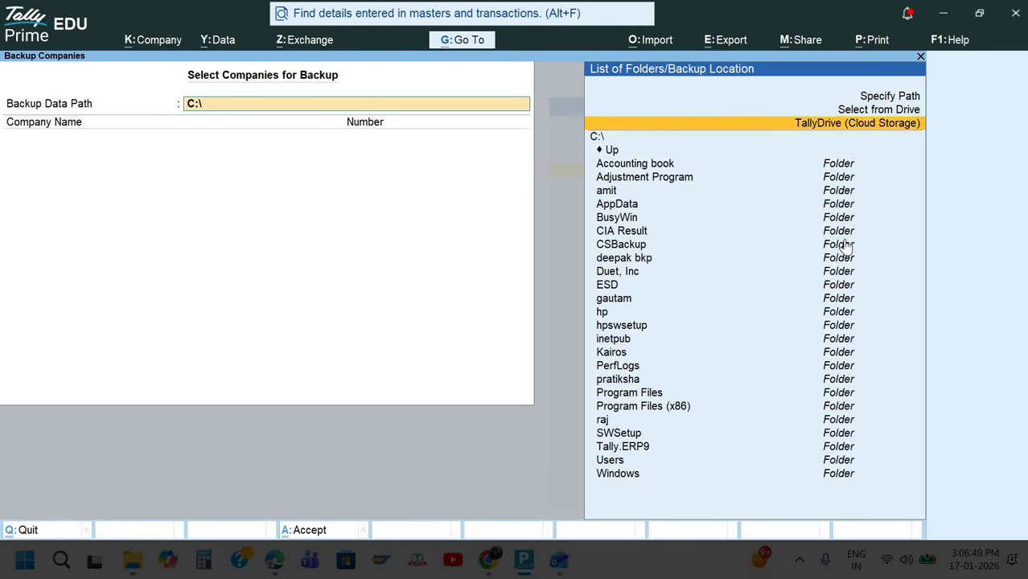
pyautogui.press('Up')
pyautogui.press('Return')
pyautogui.press('Down')
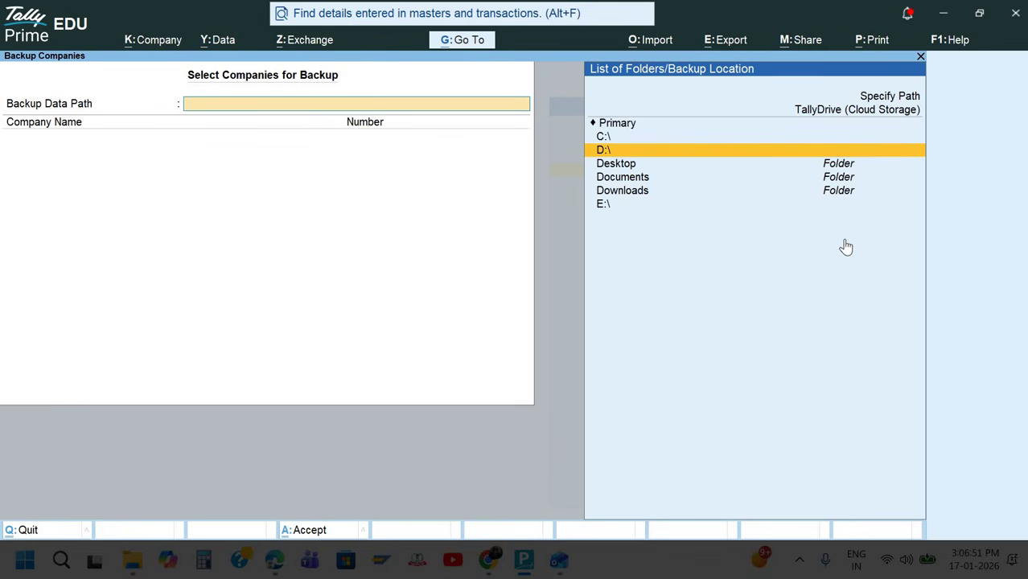
pyautogui.press('Down')
pyautogui.press('Return')
pyautogui.press('Down')
pyautogui.press('Return')
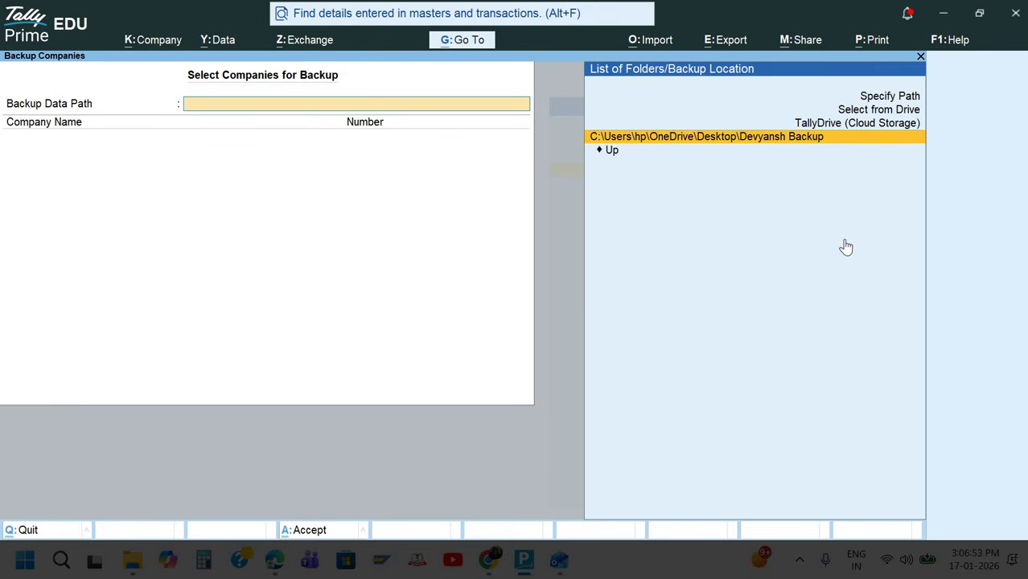
pyautogui.press('Return')
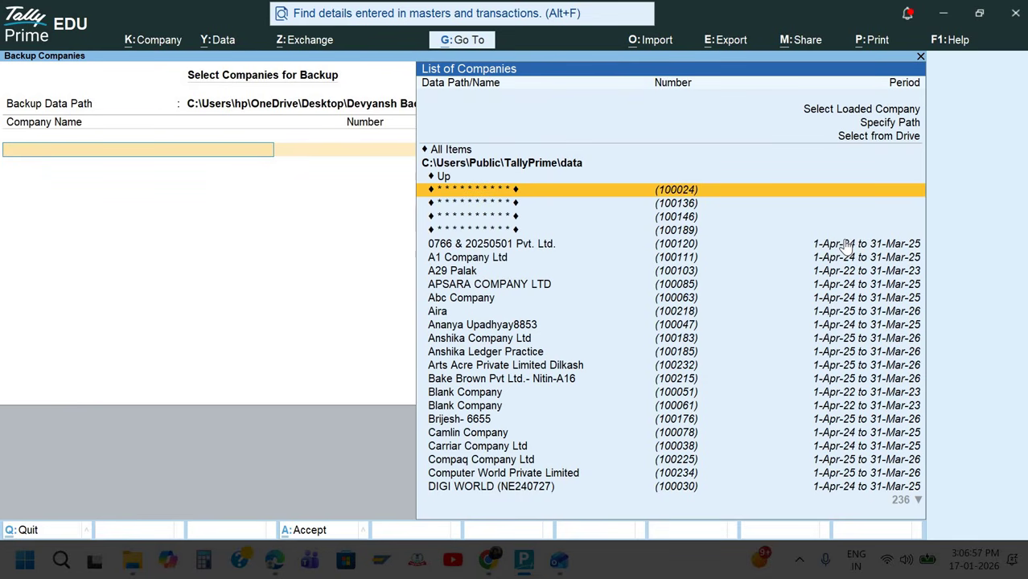
# Back up only the FOODWAY company to the chosen folder and quit TallyPrime.
pyautogui.write('food')
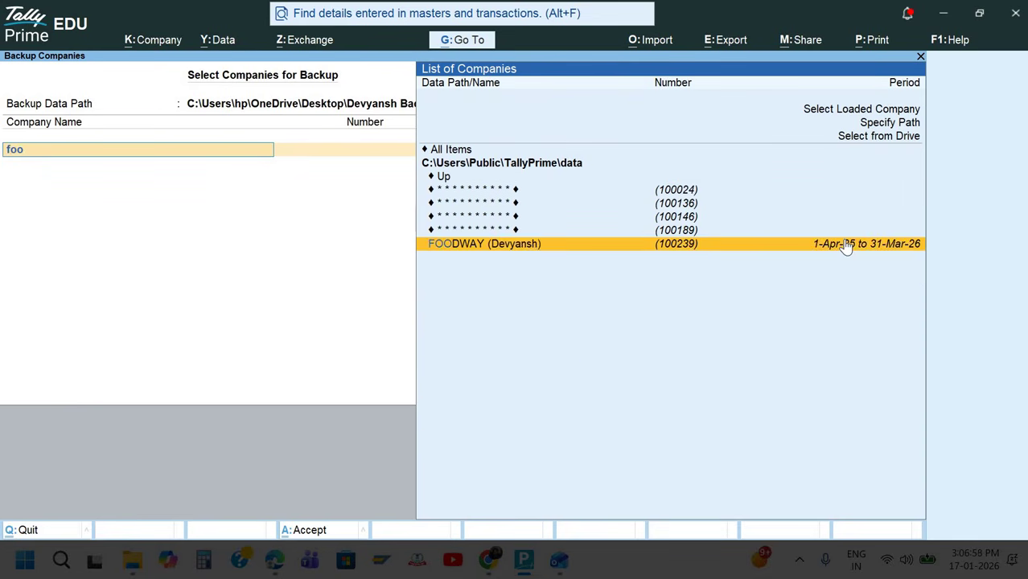
pyautogui.press('Return')
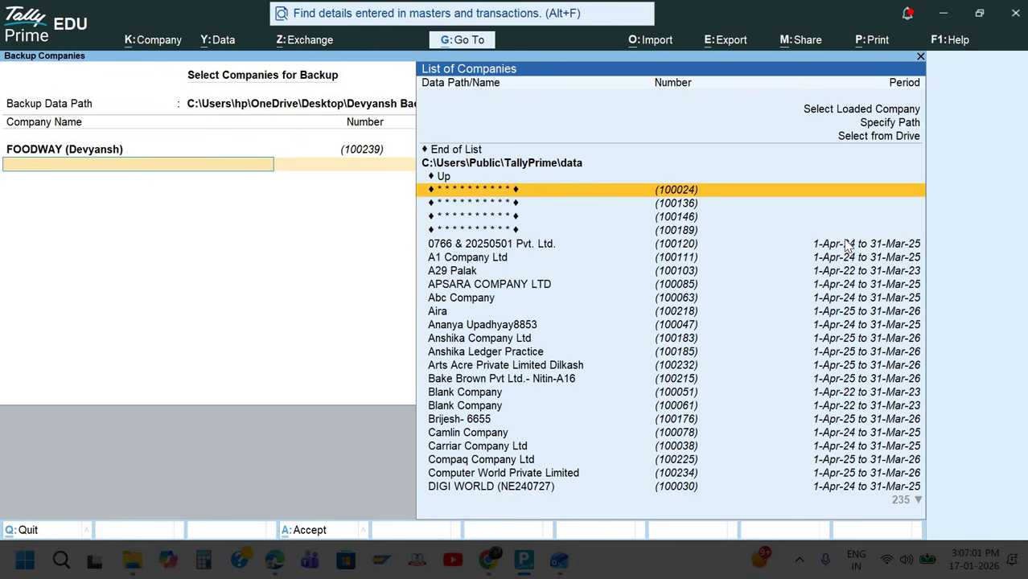
pyautogui.press('Up')
pyautogui.press('Up')
pyautogui.press('Return')
pyautogui.press('y')
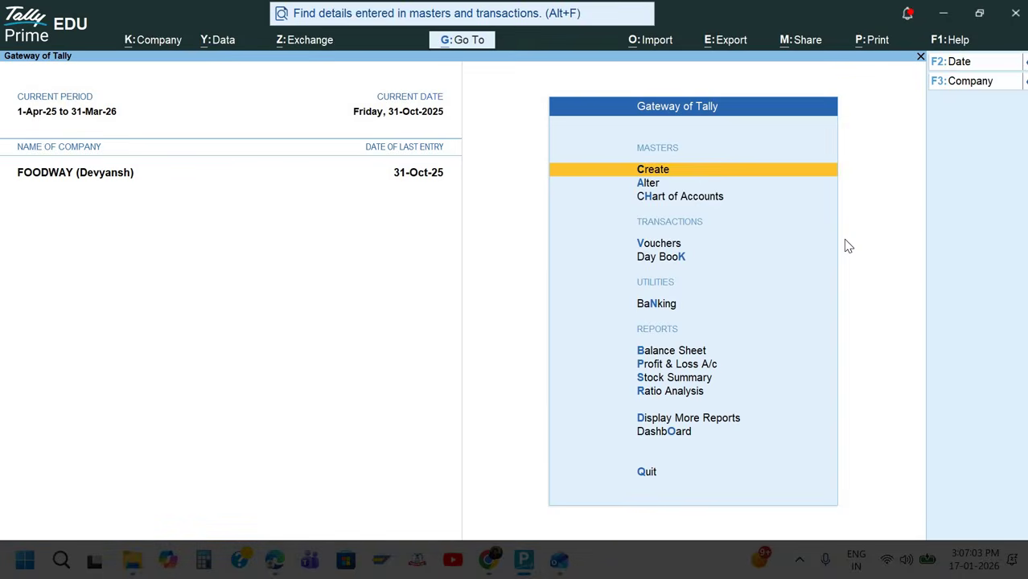
pyautogui.press('Escape')
pyautogui.press('y')
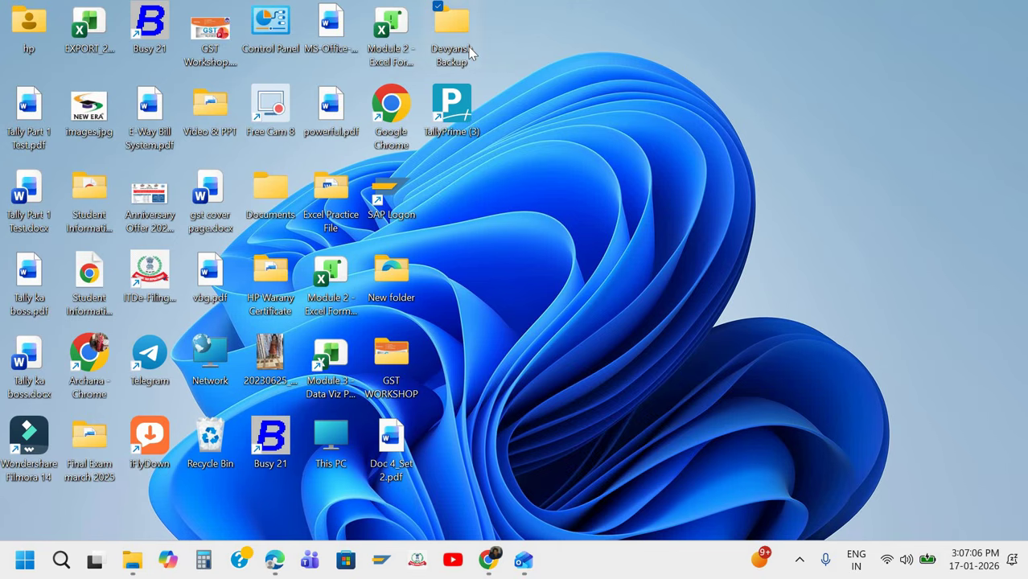
# Look at the ZIP File compression option for the desktop backup folder, dismiss it, and switch to the question paper in Chrome.
pyautogui.rightClick(469, 49)
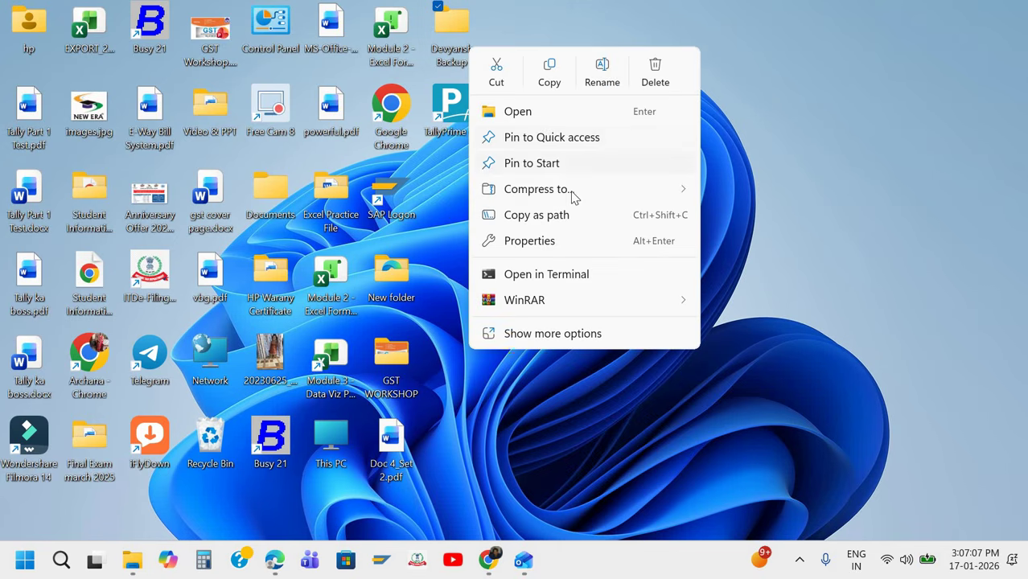
pyautogui.moveTo(681, 190)
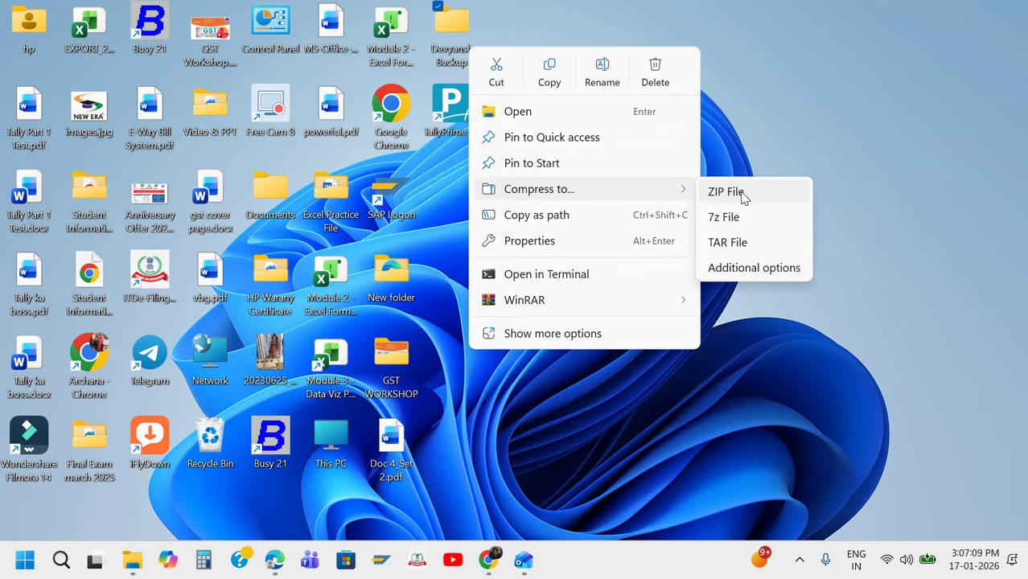
pyautogui.click(491, 65)
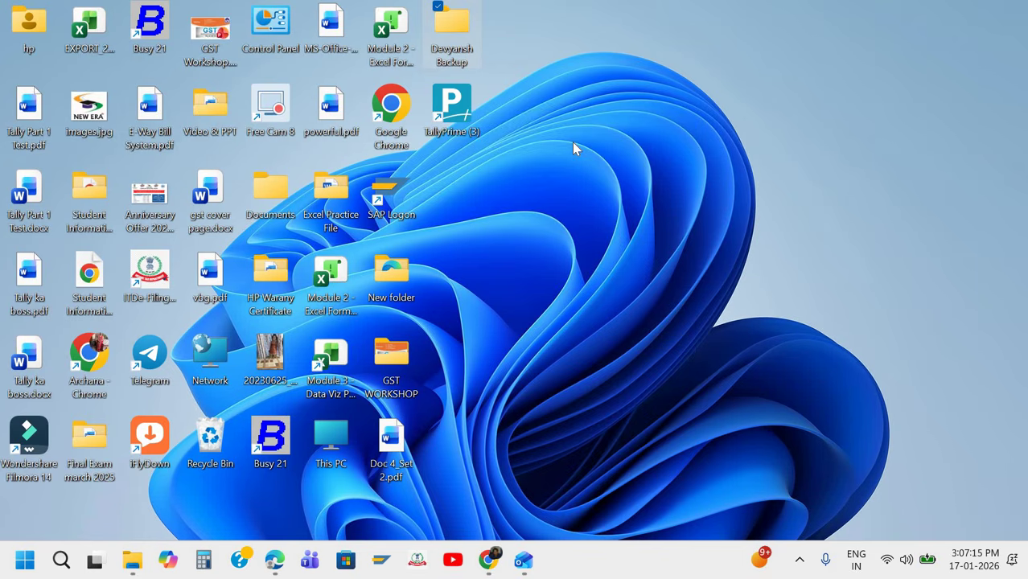
pyautogui.click(515, 55)
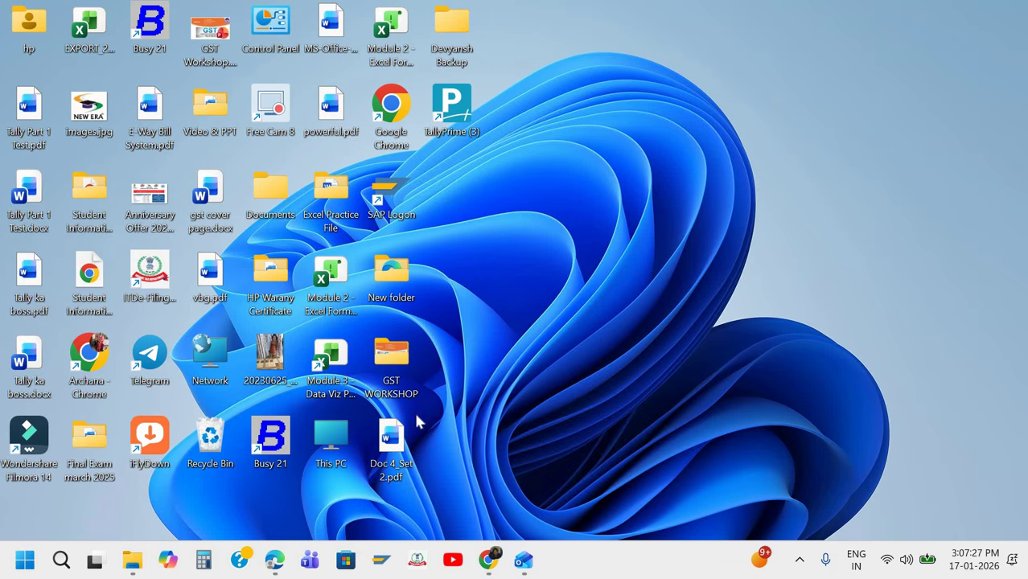
pyautogui.click(488, 560)
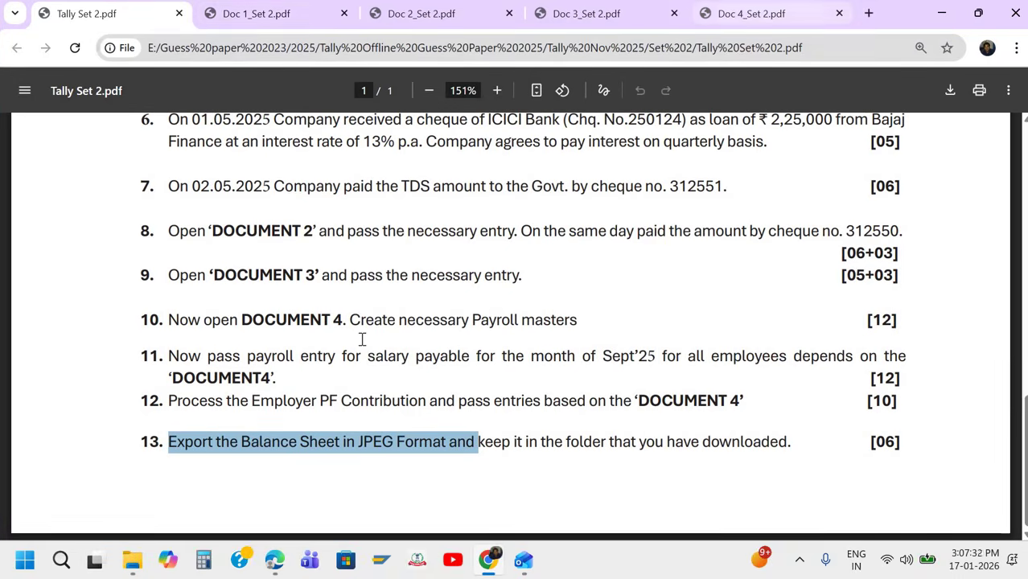
# Review the pay-slips in Doc 4_Set 2.pdf, examining the employee names, departments, earnings, provident fund deductions and bank details.
pyautogui.click(744, 13)
pyautogui.hscroll(-5, 362, 340)
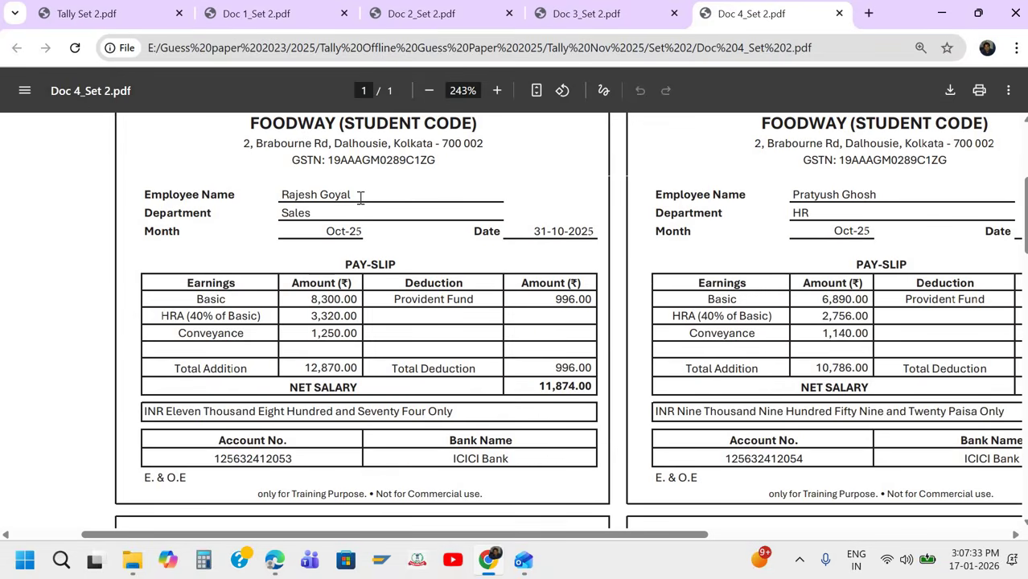
pyautogui.tripleClick(375, 197)
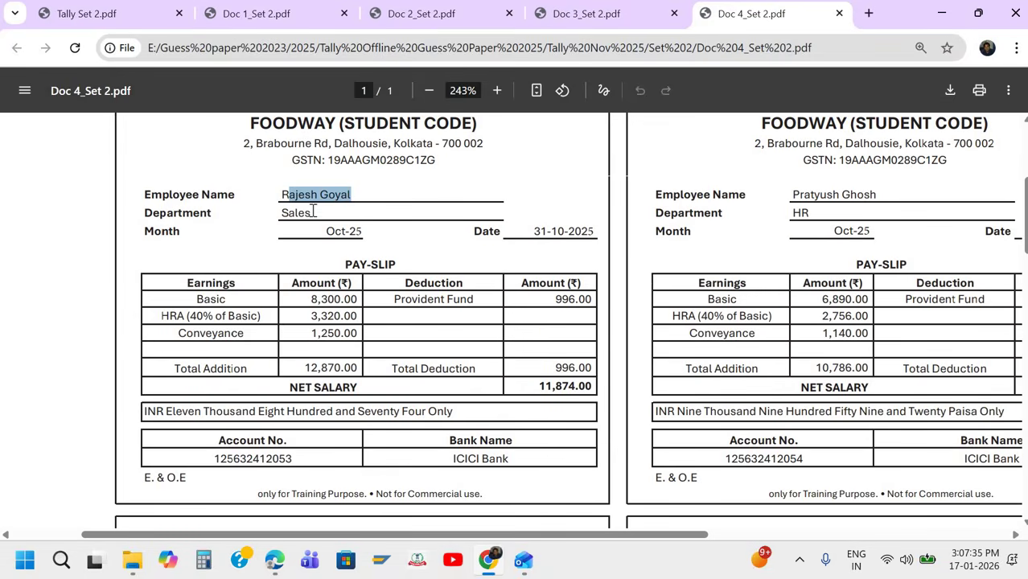
pyautogui.moveTo(341, 225); pyautogui.dragTo(312, 221)
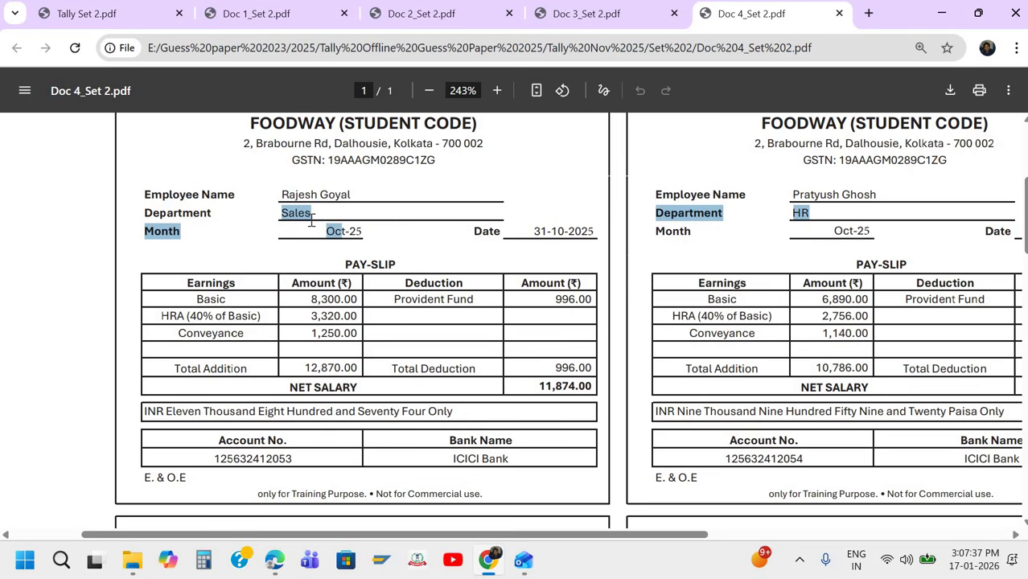
pyautogui.tripleClick(361, 203)
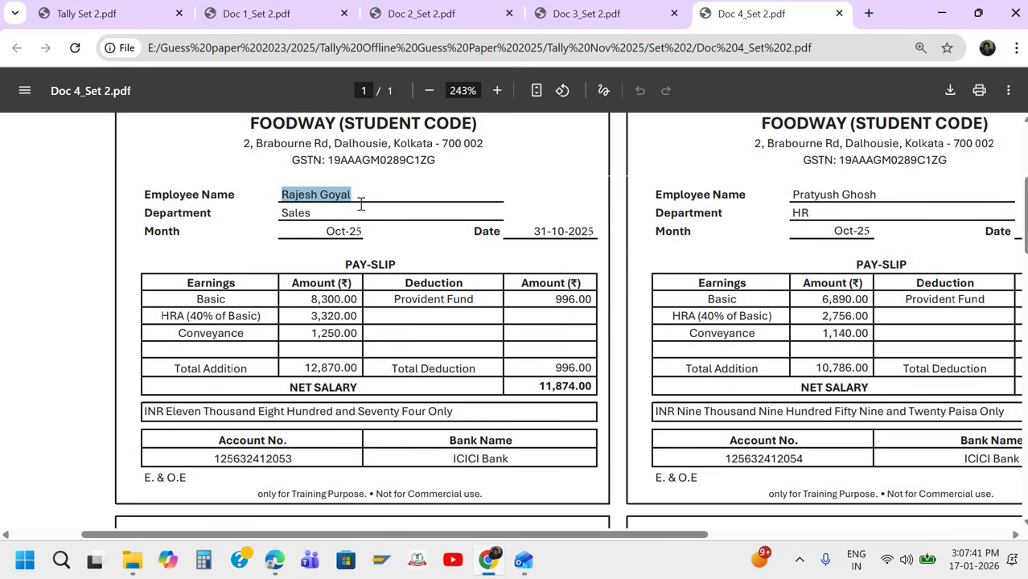
pyautogui.scroll(-1, 361, 202)
pyautogui.moveTo(177, 233); pyautogui.dragTo(259, 259)
pyautogui.click(211, 216)
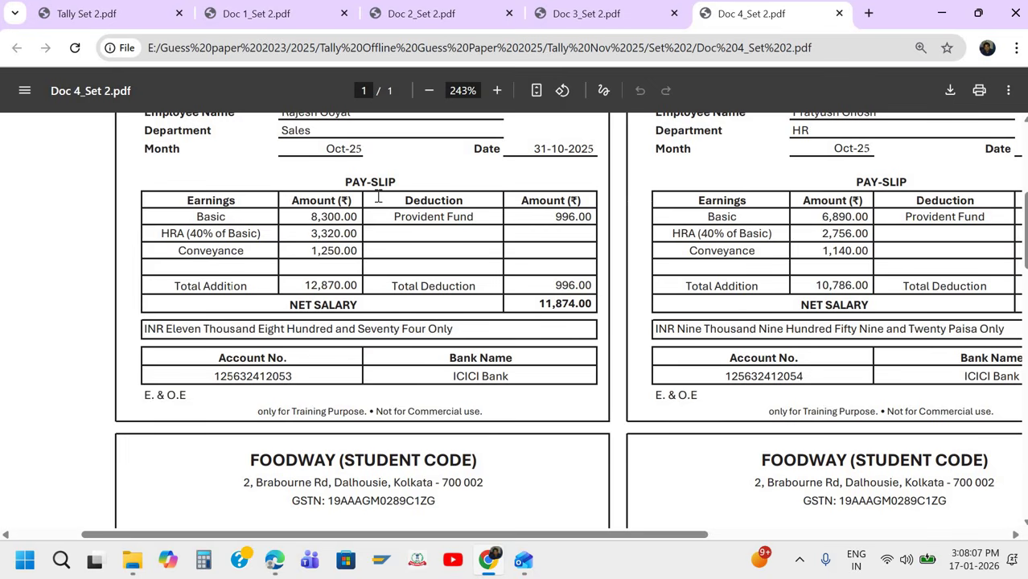
pyautogui.scroll(-1, 378, 197)
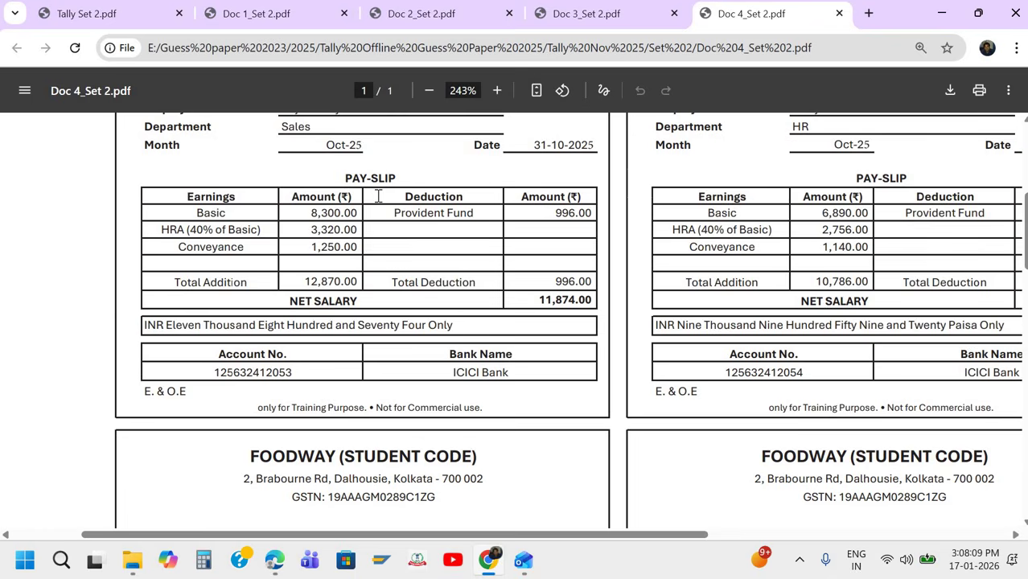
pyautogui.scroll(-3, 378, 197)
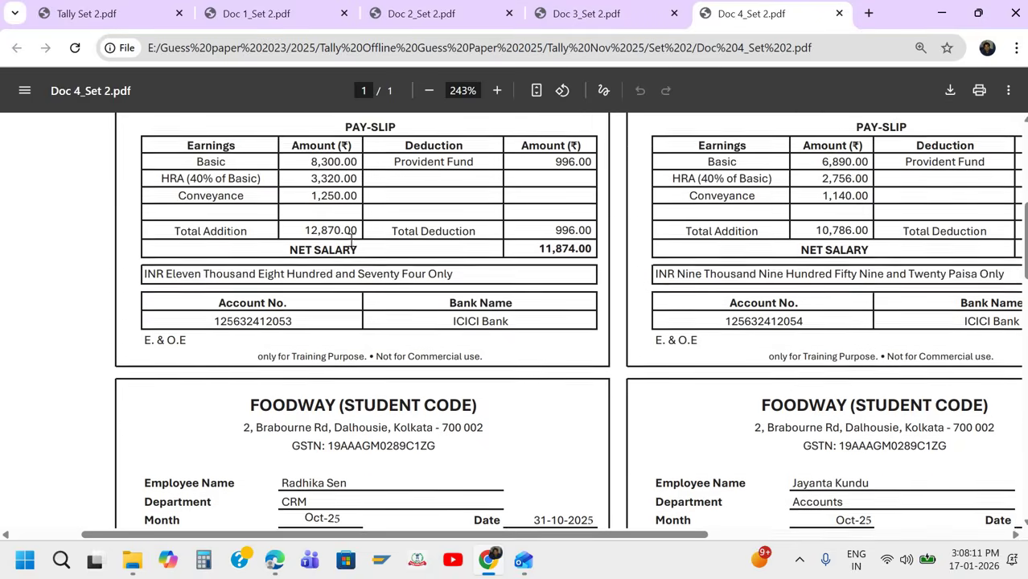
pyautogui.scroll(1, 372, 271)
pyautogui.scroll(-1, 376, 267)
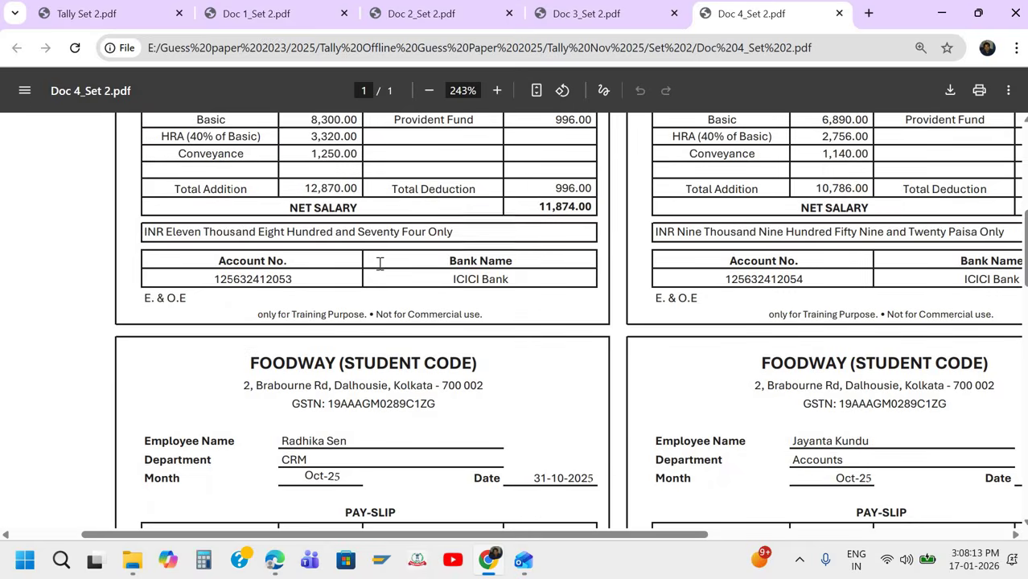
pyautogui.scroll(4, 380, 264)
pyautogui.scroll(3, 448, 175)
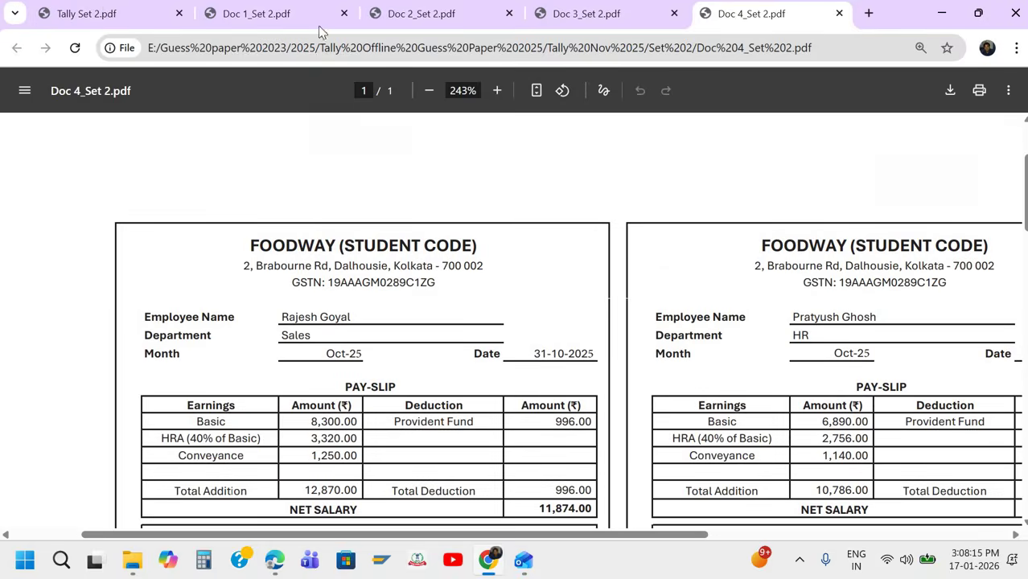
# Return to the Tally Set 2.pdf question paper and reread questions 11 and 12 on the salary payable and employer PF entries.
pyautogui.click(102, 13)
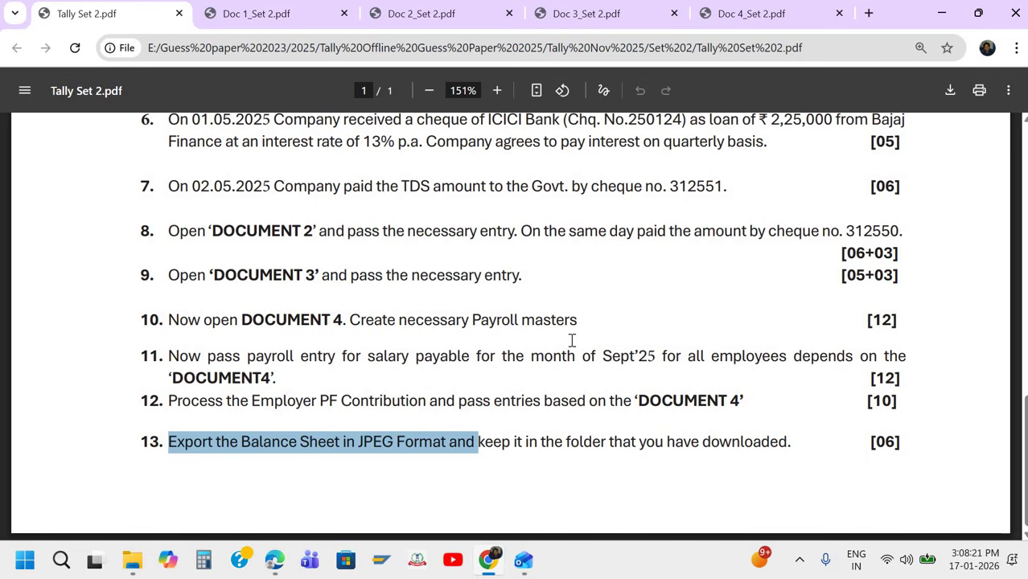
pyautogui.moveTo(362, 362); pyautogui.dragTo(504, 363)
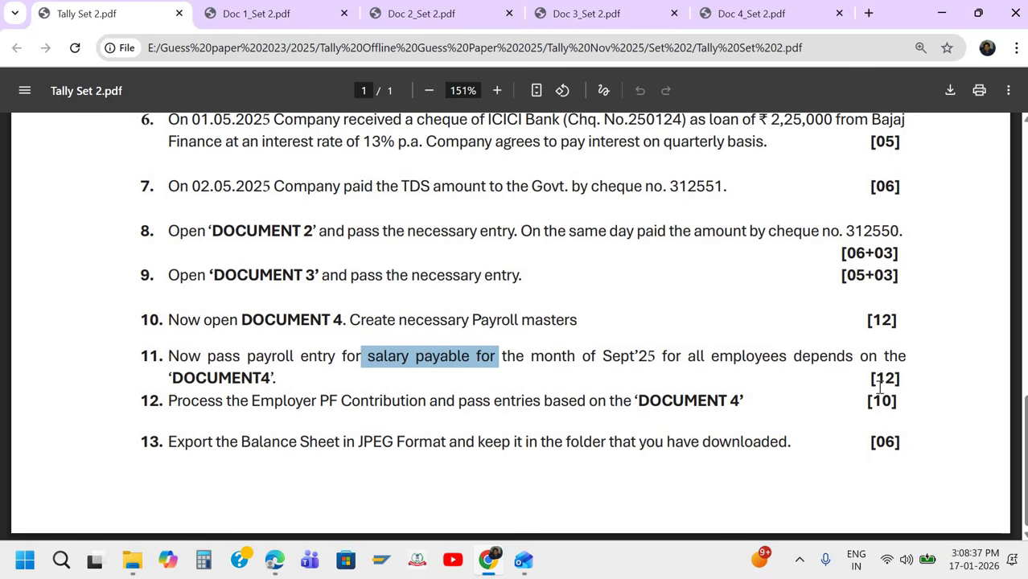
pyautogui.click(660, 402)
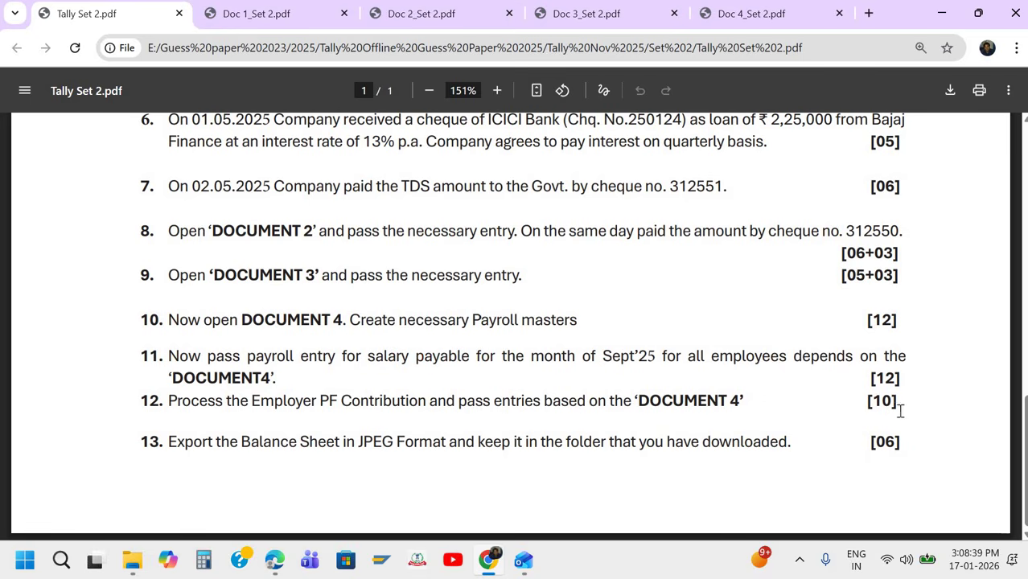